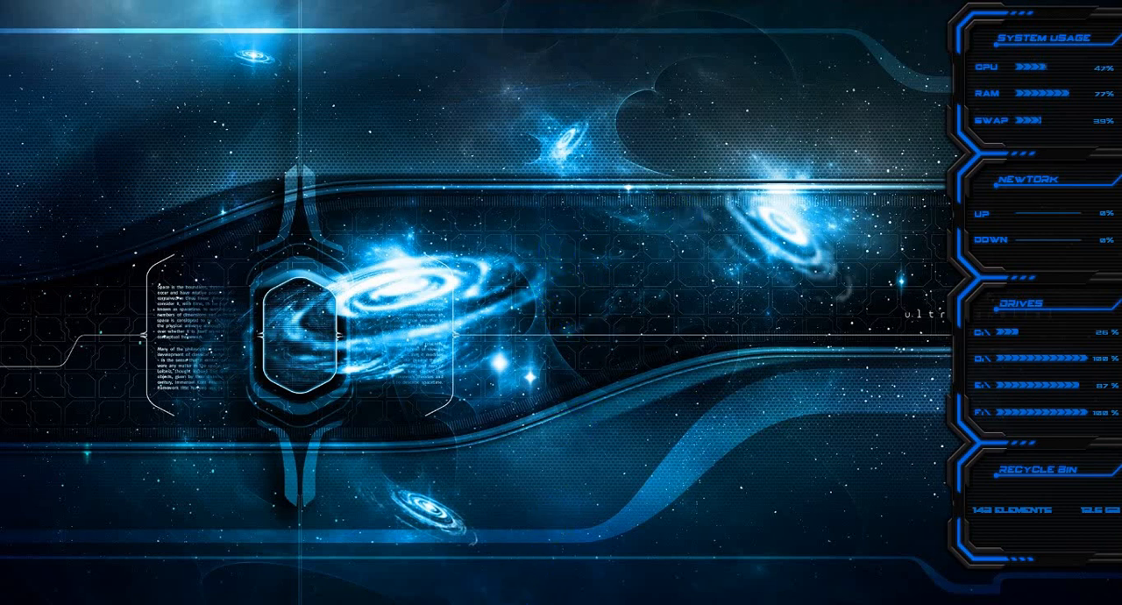
Step: Switch to Photoshop and start a new document from the A4 print preset in landscape orientation
{"action": "left_click", "coordinate": [508, 601]}
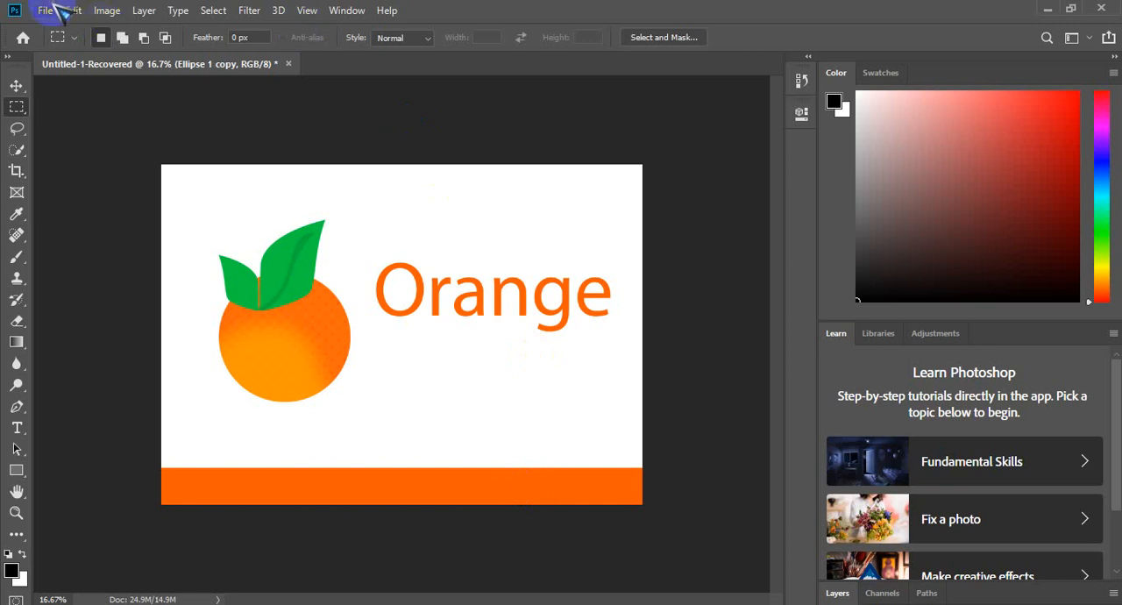
{"action": "left_click", "coordinate": [54, 9]}
{"action": "left_click", "coordinate": [45, 12]}
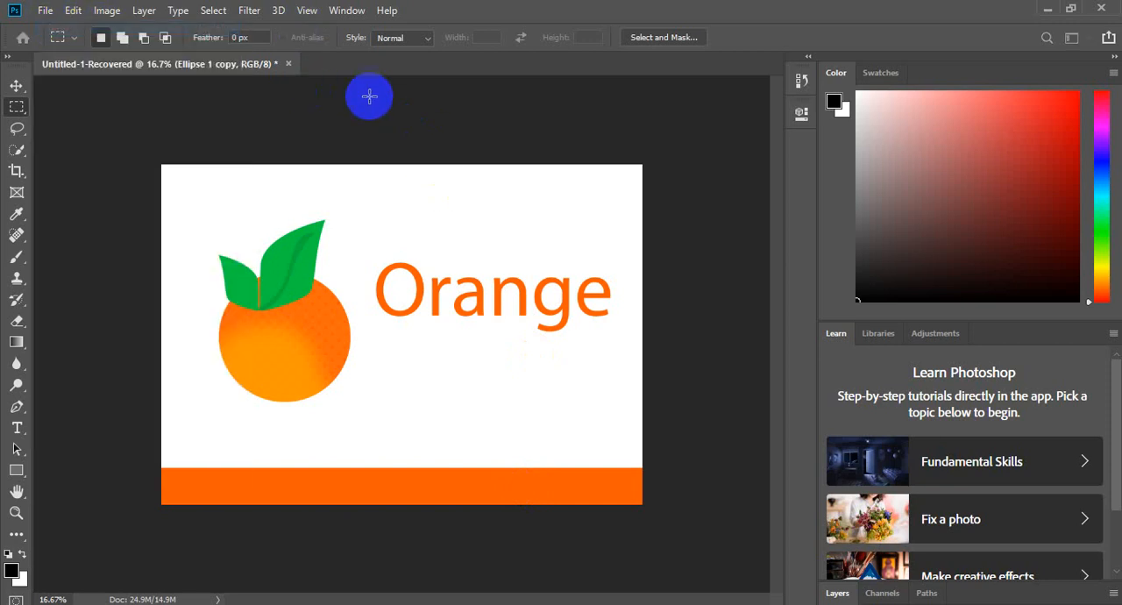
{"action": "key", "text": "ctrl+n"}
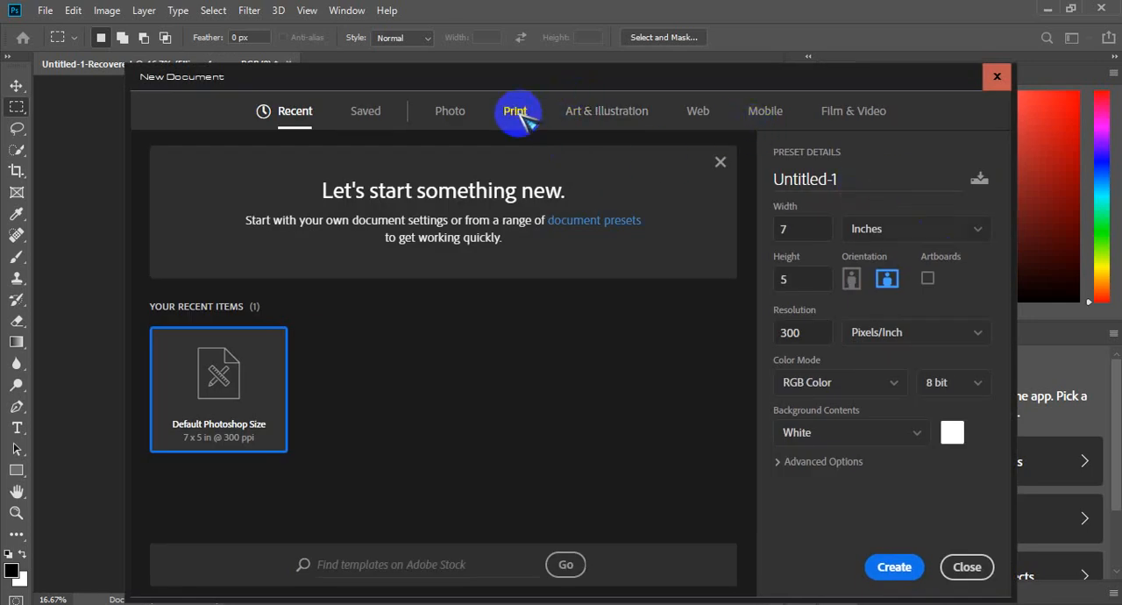
{"action": "left_click", "coordinate": [526, 116]}
{"action": "left_click", "coordinate": [684, 280]}
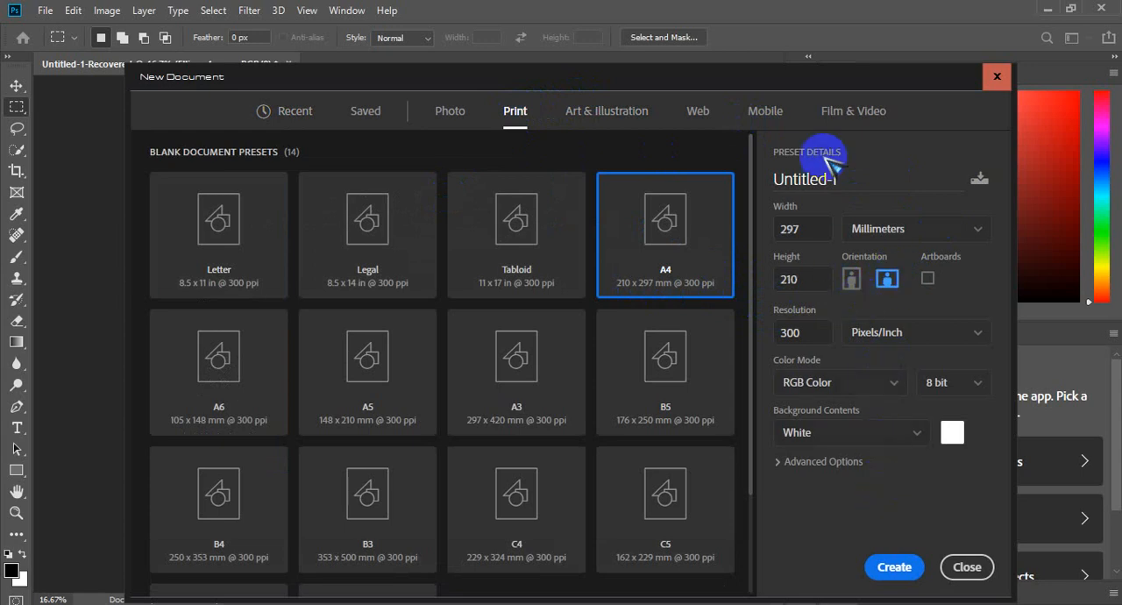
Step: Name the new document "3D Text Desgin" and create it
{"action": "double_click", "coordinate": [855, 179]}
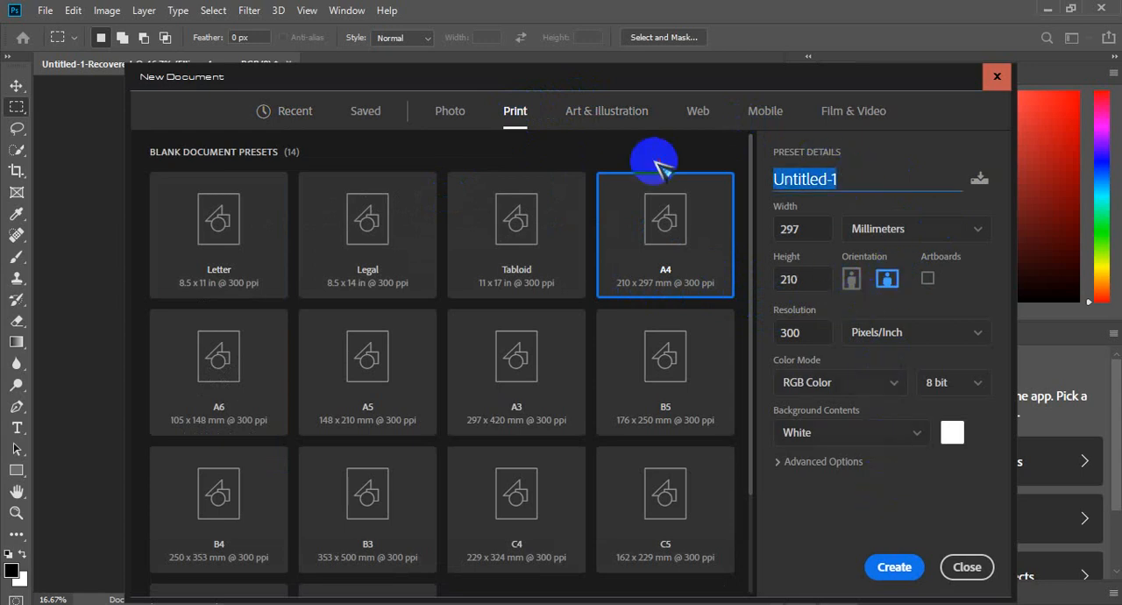
{"action": "type", "text": "3D Text Desgin"}
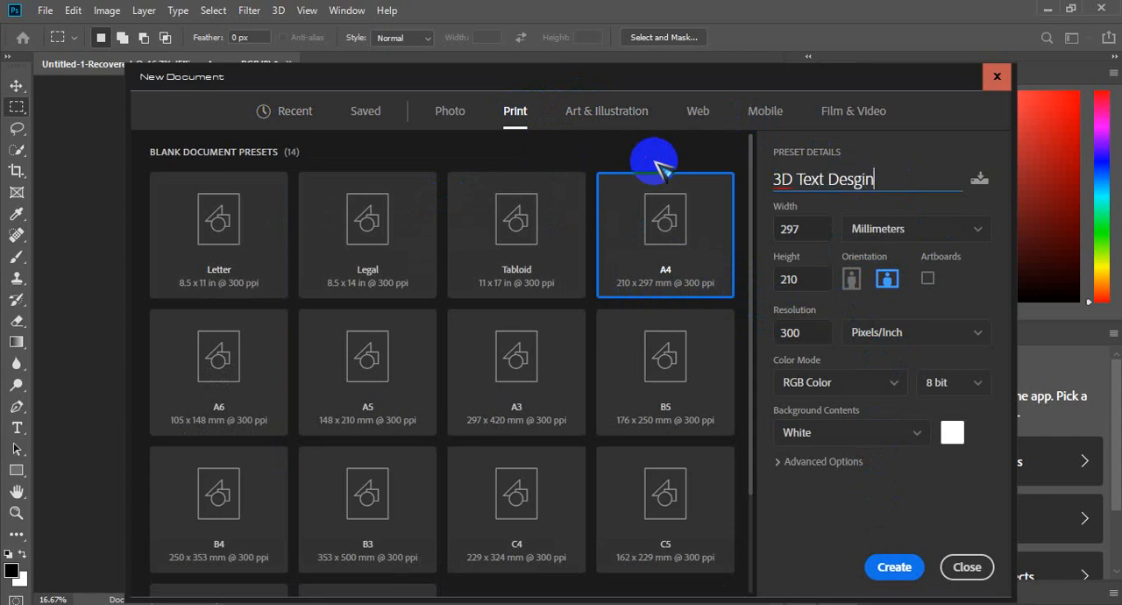
{"action": "left_click", "coordinate": [900, 571]}
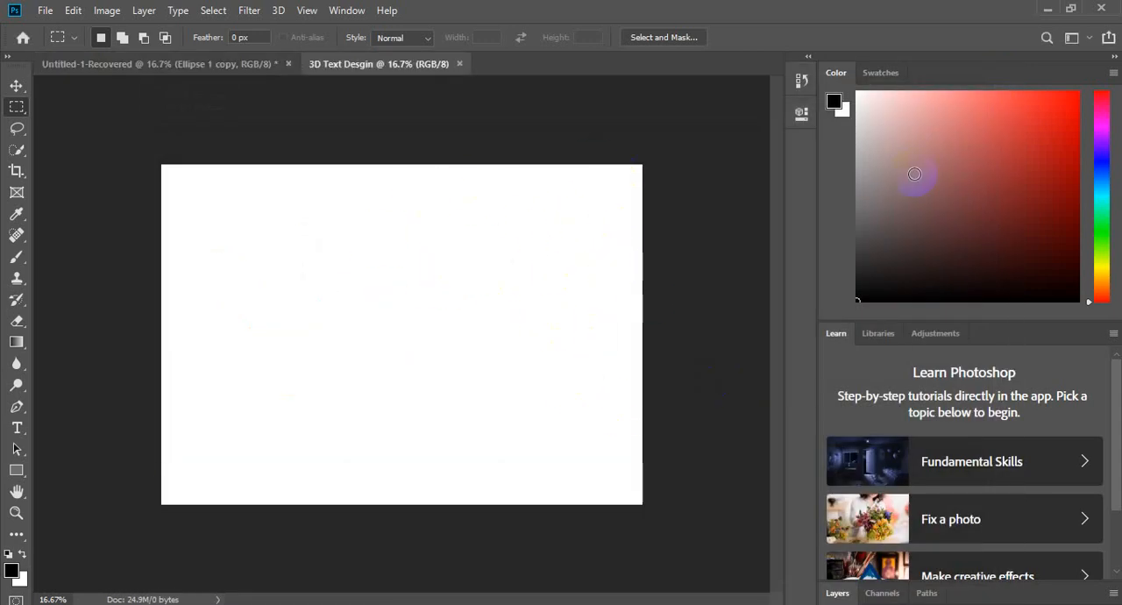
Step: Change the workspace layout to one showing the Adjustments and Layers panels, and display the rulers
{"action": "left_click", "coordinate": [1071, 38]}
{"action": "left_click", "coordinate": [1077, 48]}
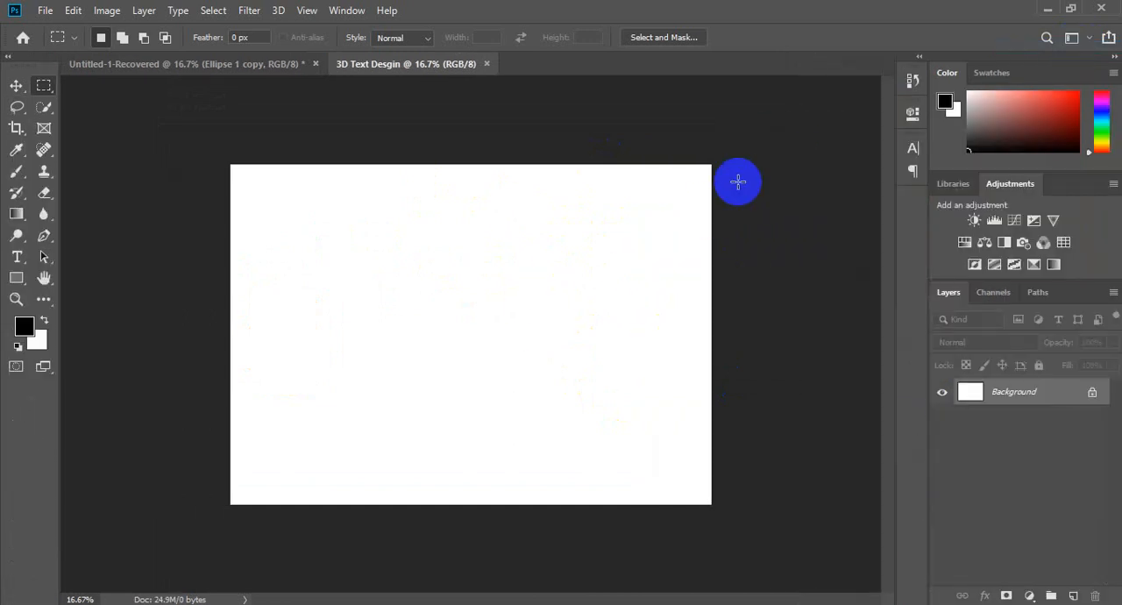
{"action": "key", "text": "ctrl+r"}
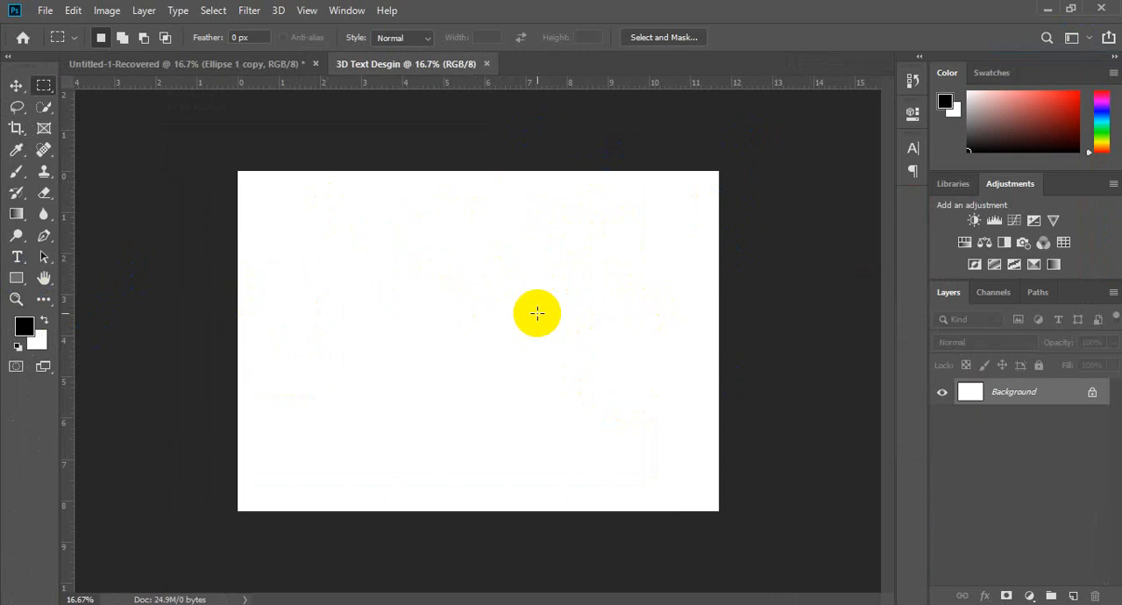
Step: Add a placeholder text line at 115 pt and move it to the centre of the canvas
{"action": "left_click", "coordinate": [17, 256]}
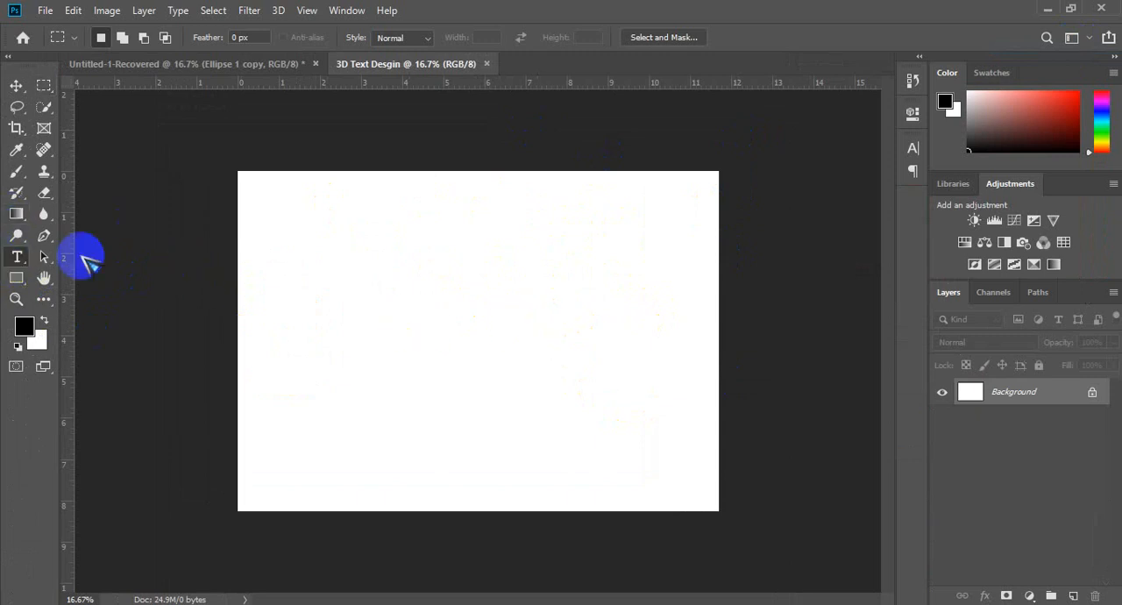
{"action": "left_click", "coordinate": [366, 306]}
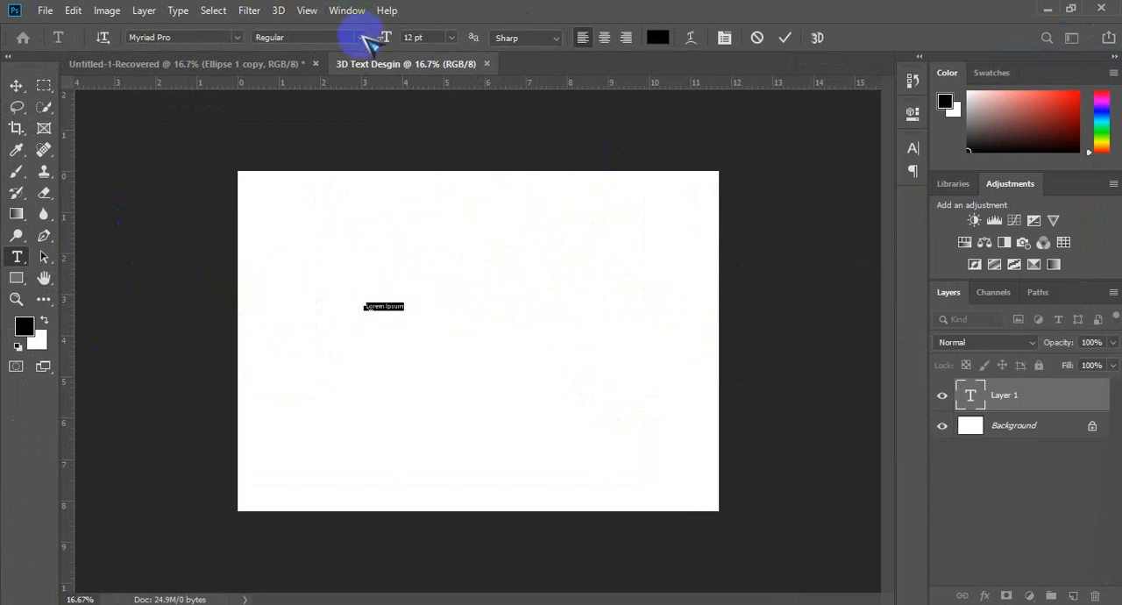
{"action": "left_click_drag", "start_coordinate": [386, 38], "coordinate": [469, 42]}
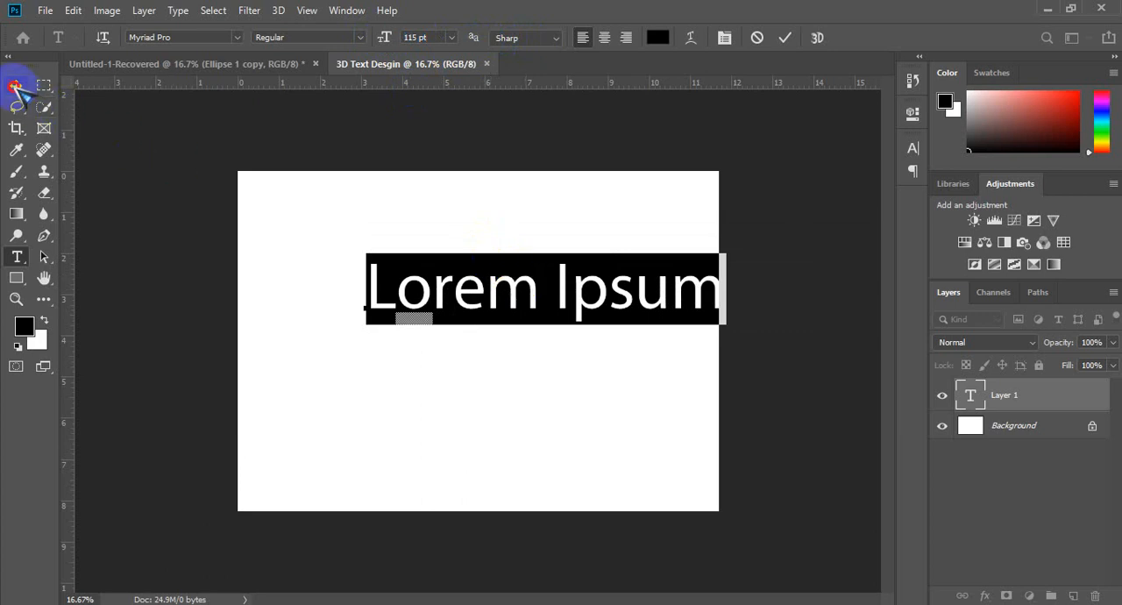
{"action": "left_click", "coordinate": [16, 86]}
{"action": "left_click_drag", "start_coordinate": [526, 300], "coordinate": [469, 347]}
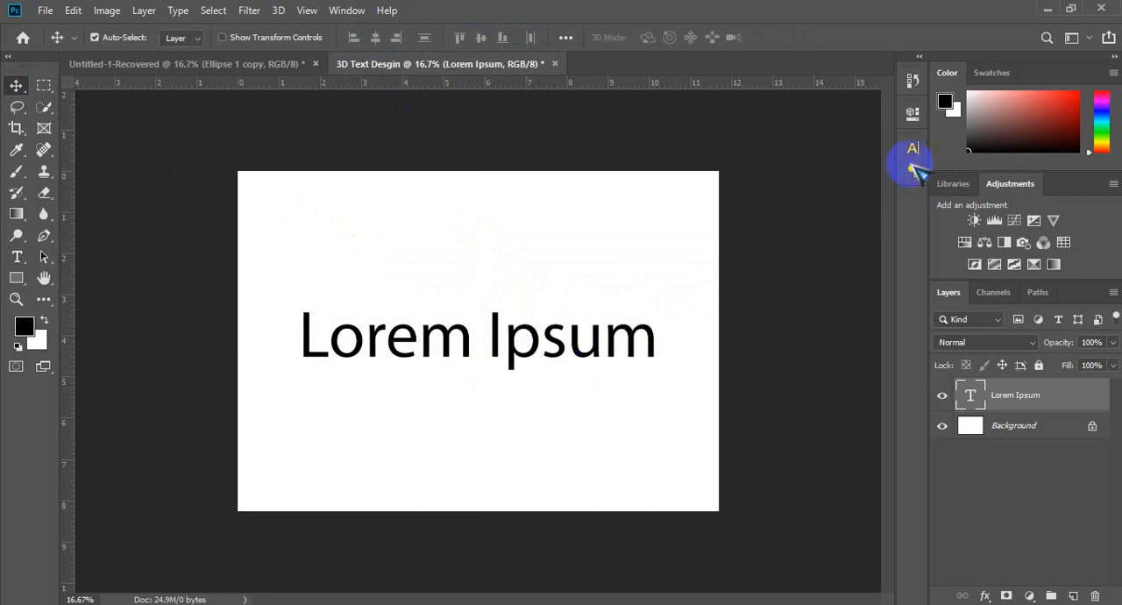
Step: Set the placeholder text's Myriad Pro font style to Bold
{"action": "left_click", "coordinate": [913, 151]}
{"action": "left_click", "coordinate": [884, 171]}
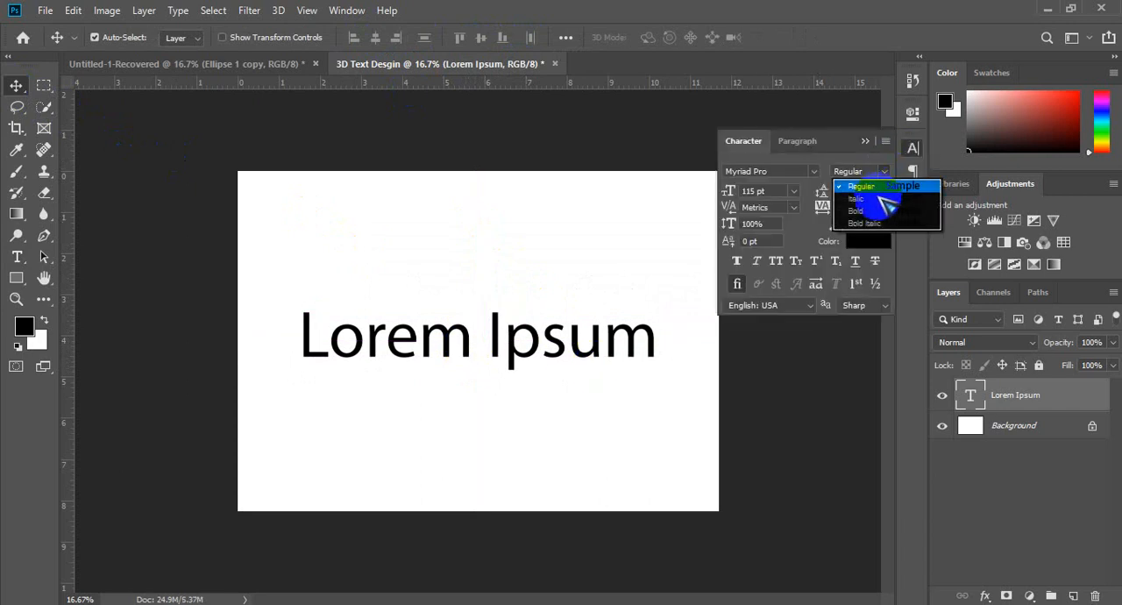
{"action": "left_click", "coordinate": [879, 212]}
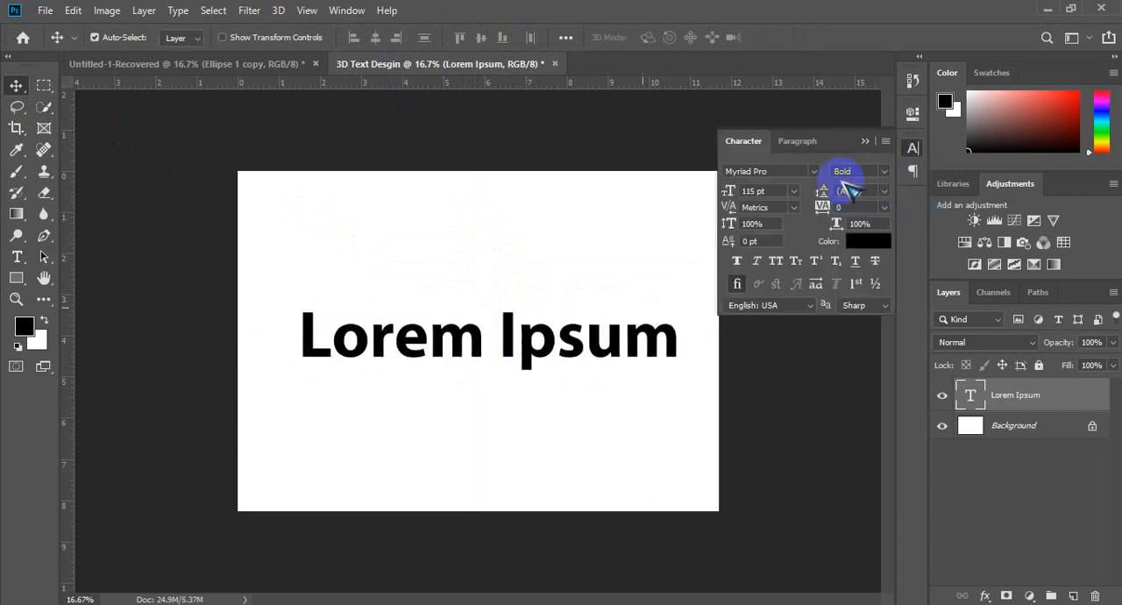
{"action": "left_click", "coordinate": [870, 143]}
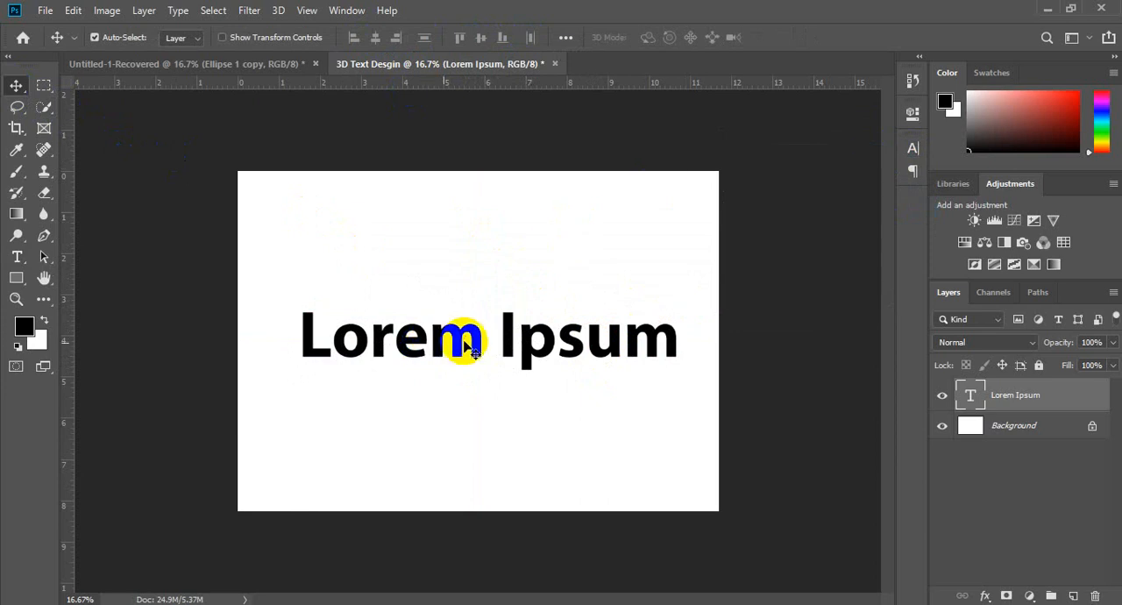
Step: Replace the placeholder wording with "3D Text" and finish editing, keeping only this one text layer
{"action": "key", "text": "t"}
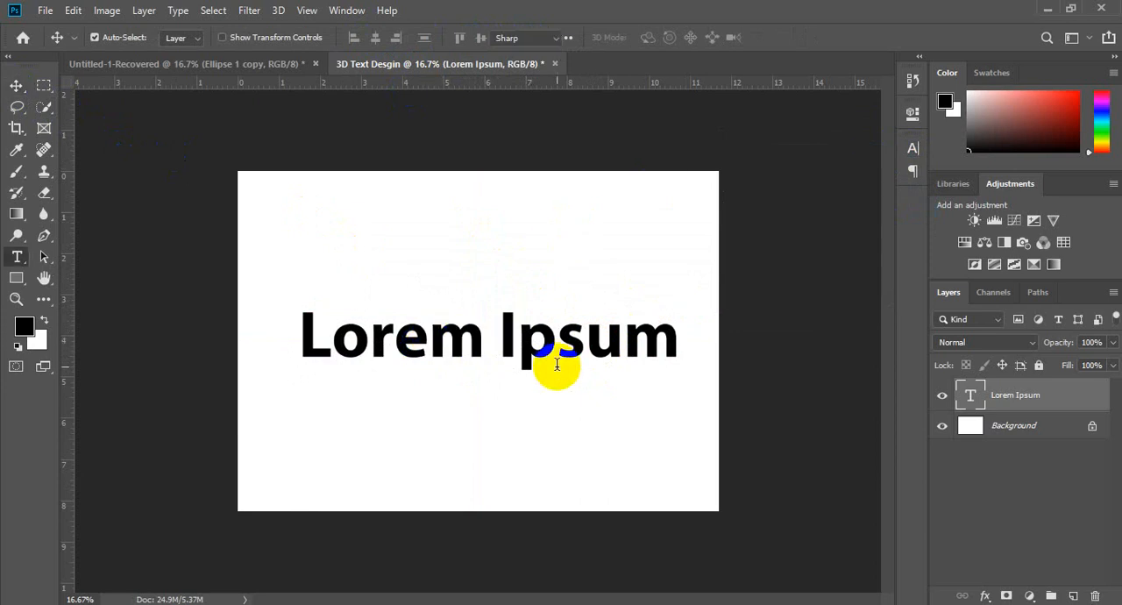
{"action": "left_click", "coordinate": [553, 338]}
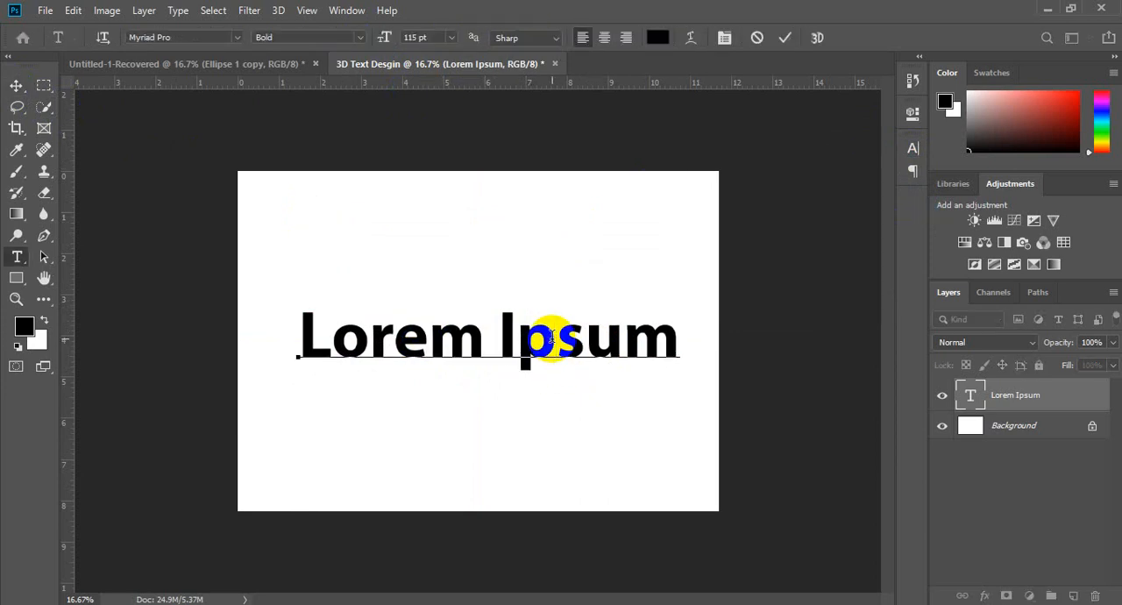
{"action": "key", "text": "Delete"}
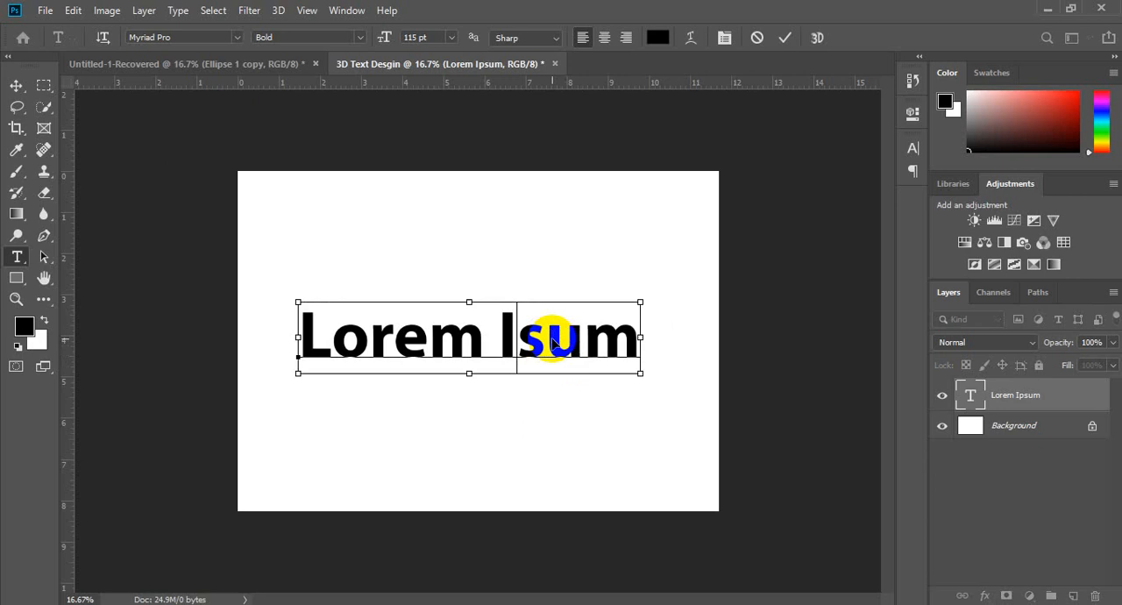
{"action": "key", "text": "ctrl+a"}
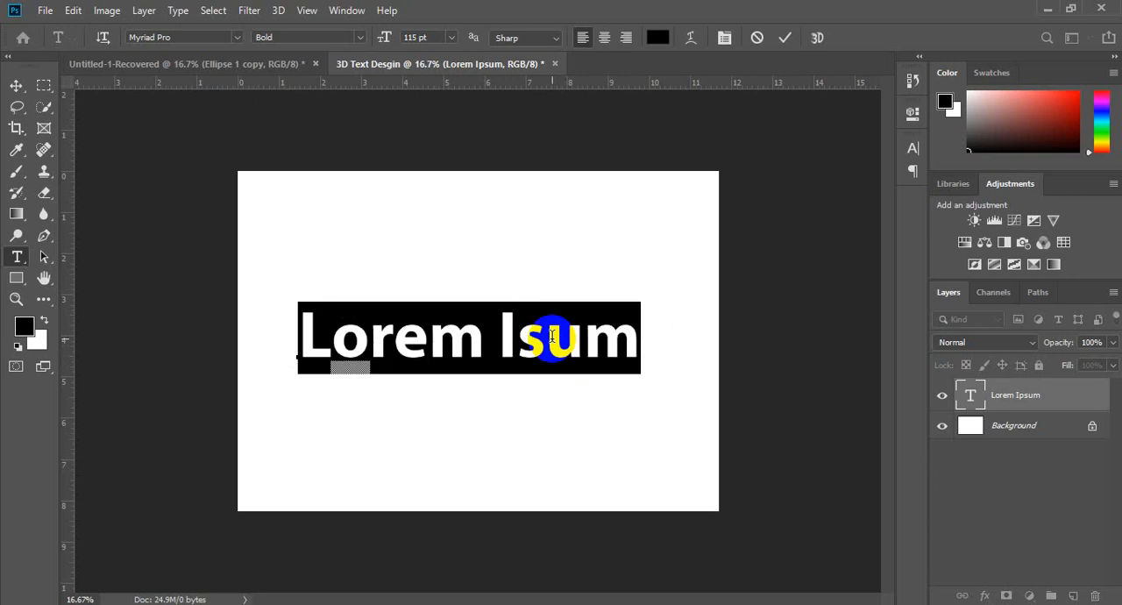
{"action": "type", "text": "Text"}
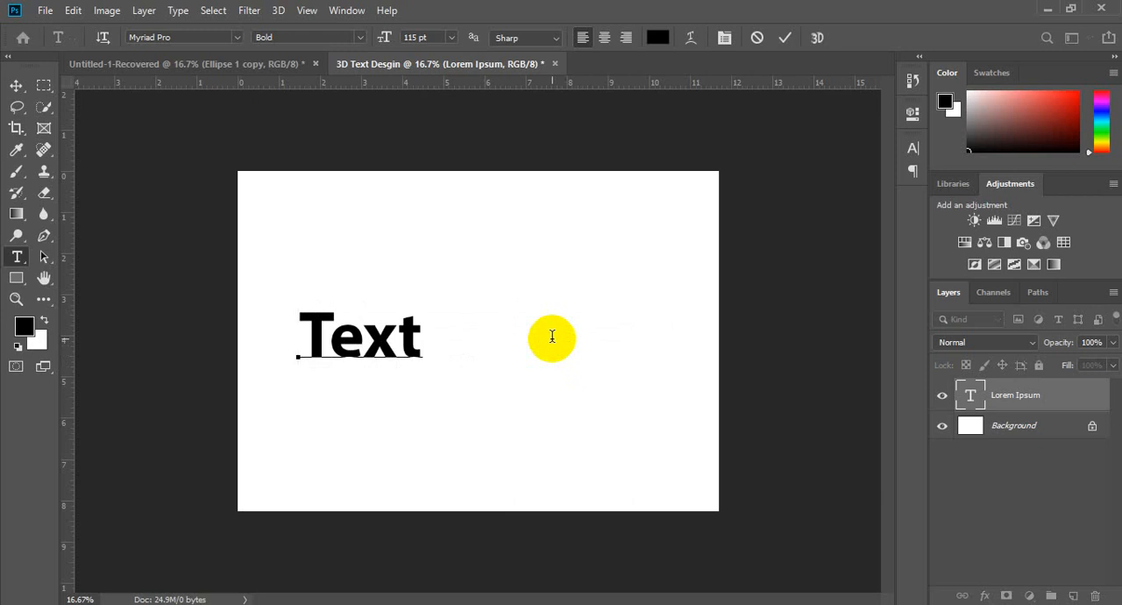
{"action": "key", "text": "Home"}
{"action": "type", "text": "3D"}
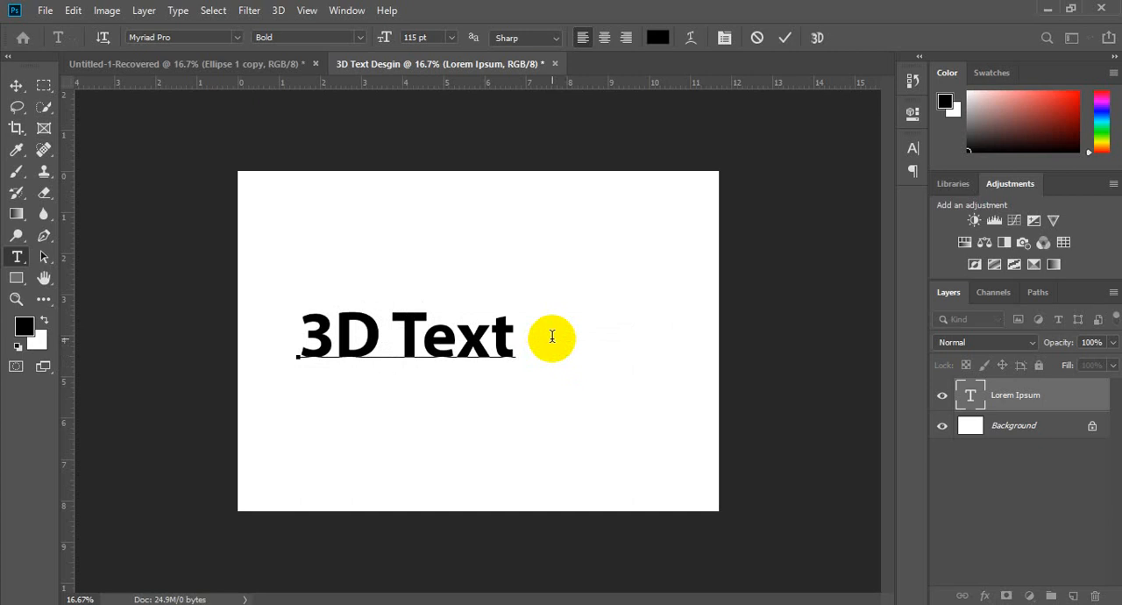
{"action": "left_click", "coordinate": [519, 338]}
{"action": "left_click", "coordinate": [160, 339]}
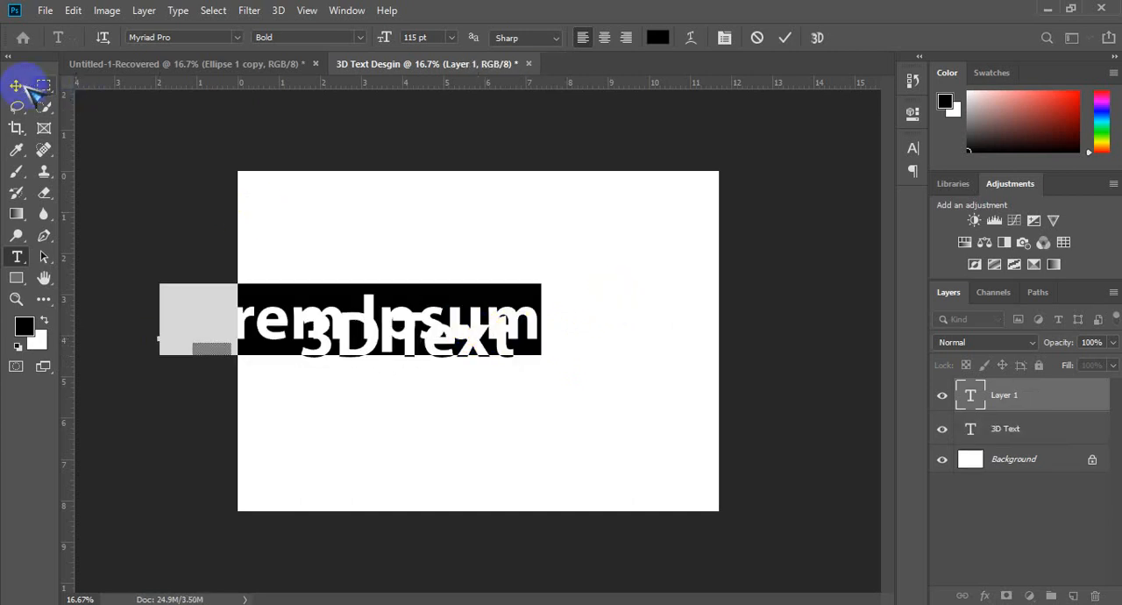
{"action": "left_click", "coordinate": [16, 85]}
Step: Apply All Caps to the whole "3D Text" wording
{"action": "key", "text": "t"}
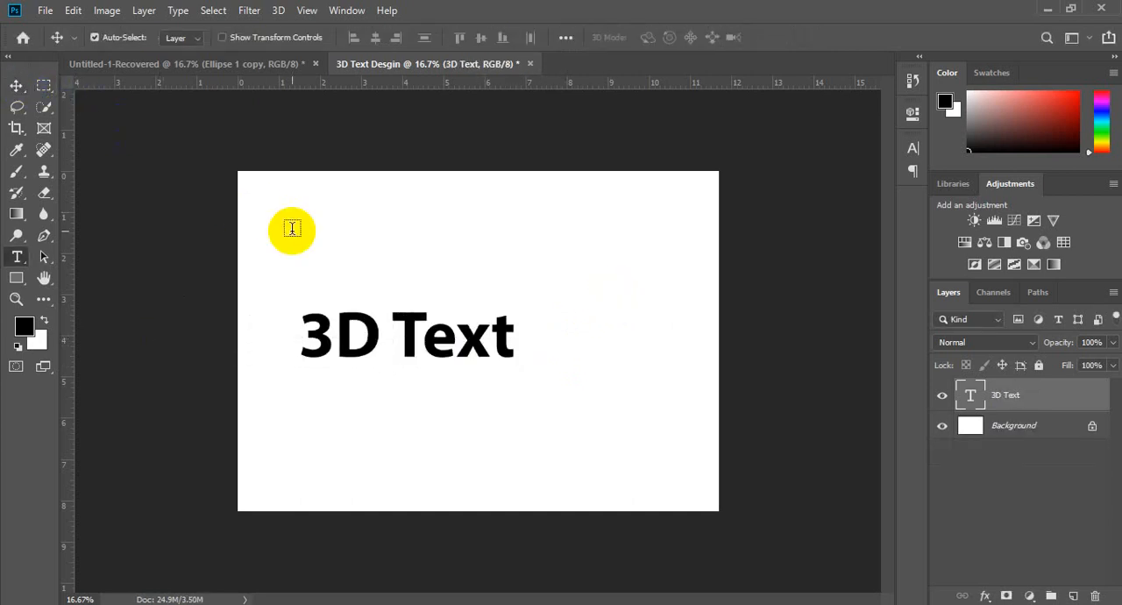
{"action": "left_click_drag", "start_coordinate": [391, 331], "coordinate": [421, 333]}
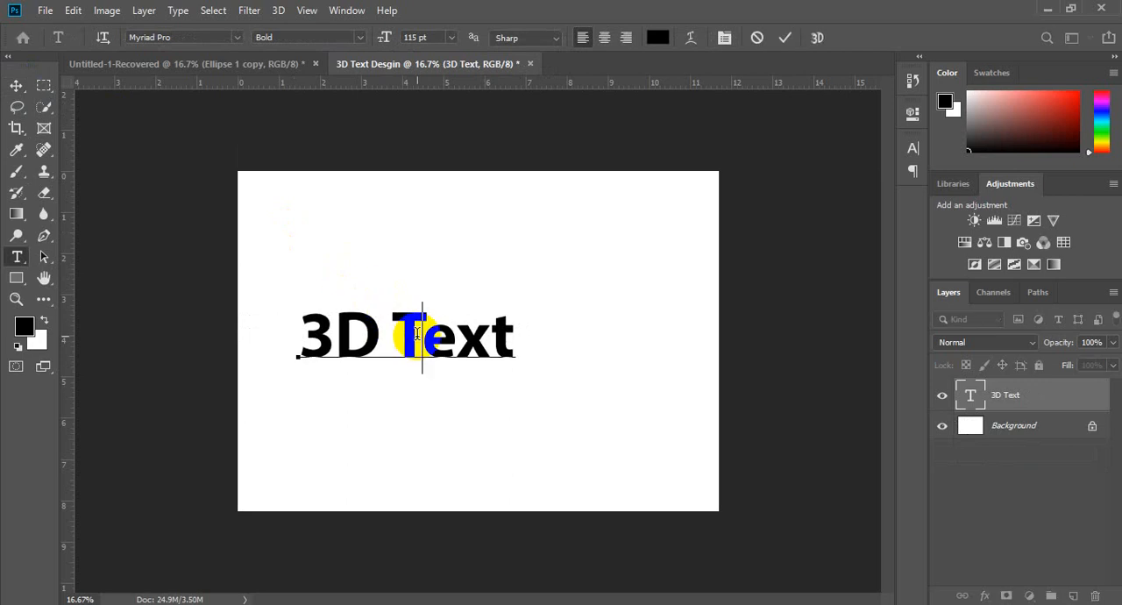
{"action": "key", "text": "ctrl+a"}
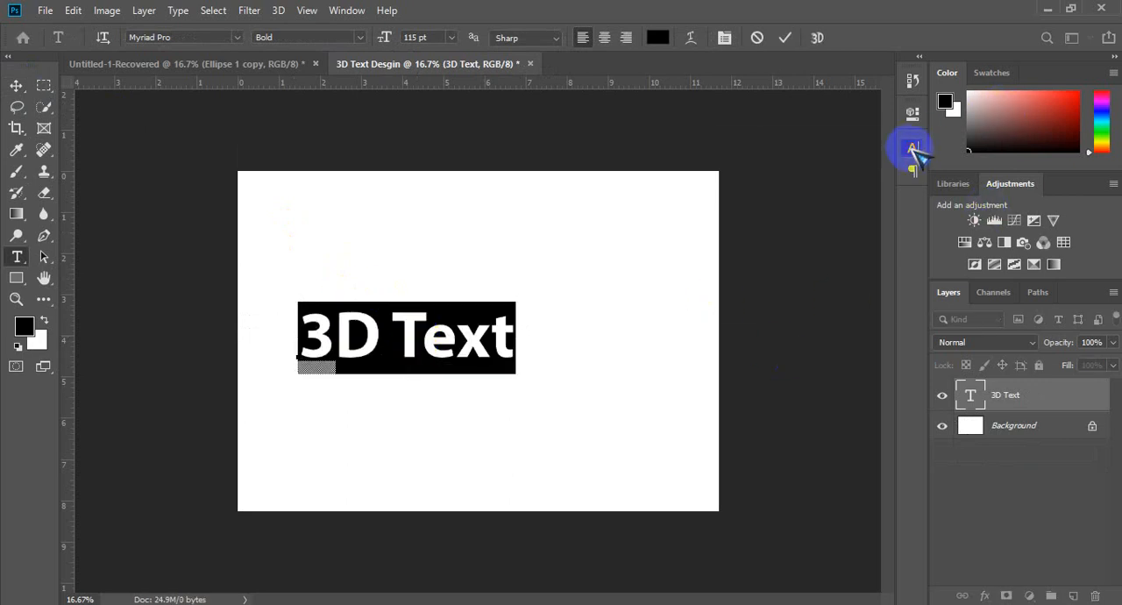
{"action": "left_click", "coordinate": [913, 149]}
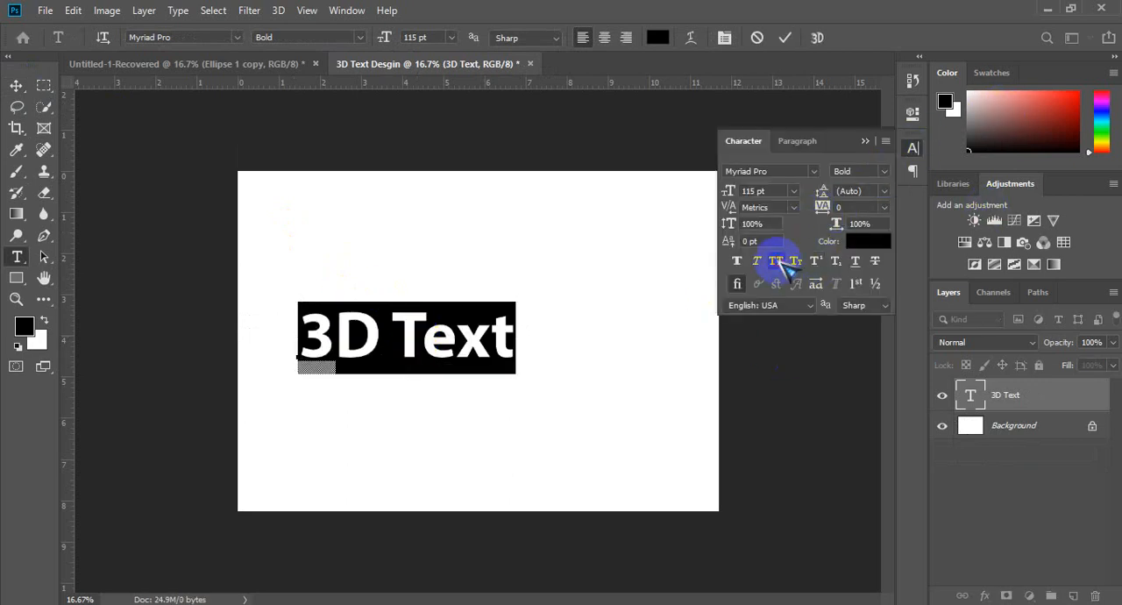
{"action": "left_click", "coordinate": [776, 262]}
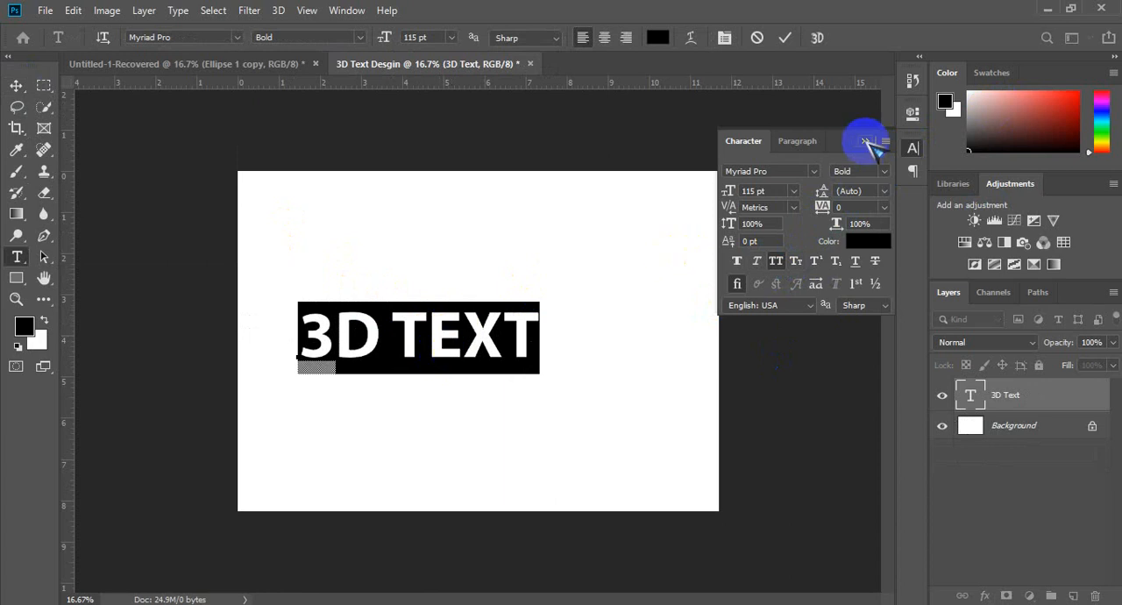
{"action": "left_click", "coordinate": [866, 142]}
{"action": "left_click", "coordinate": [17, 85]}
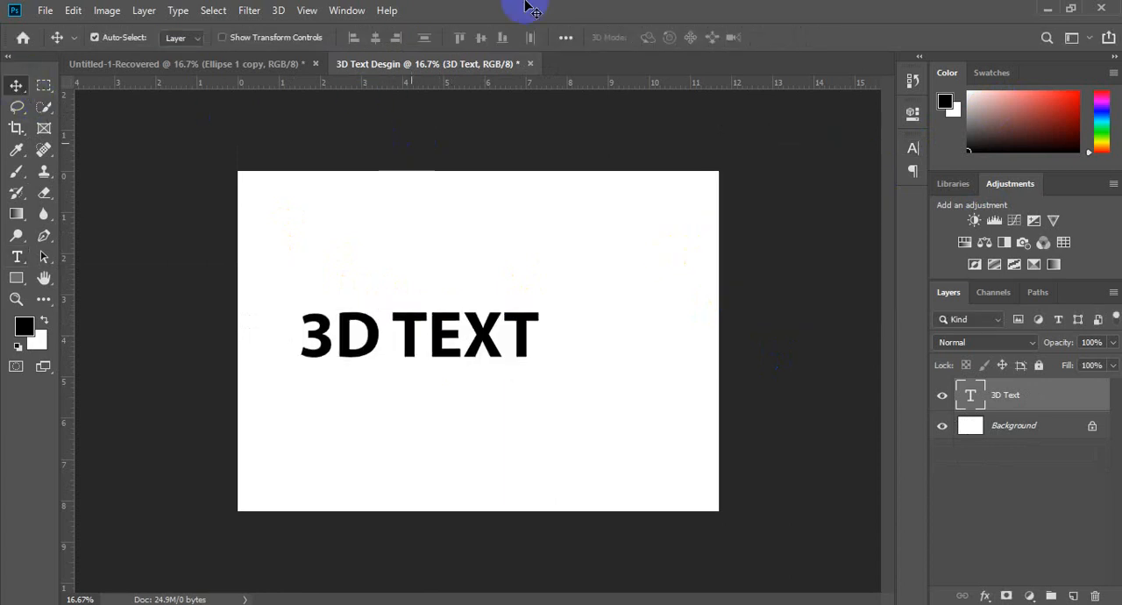
Step: Enlarge the 3D TEXT font size until it spans most of the canvas width, and recentre the text
{"action": "left_click", "coordinate": [914, 149]}
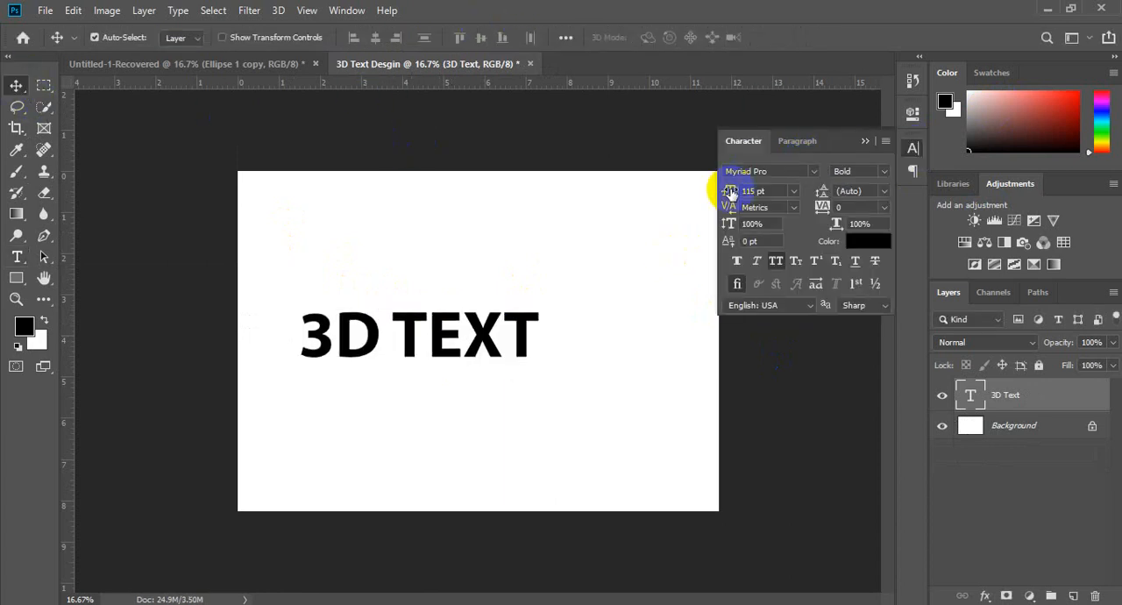
{"action": "scroll", "coordinate": [763, 187], "scroll_direction": "up", "scroll_amount": 12}
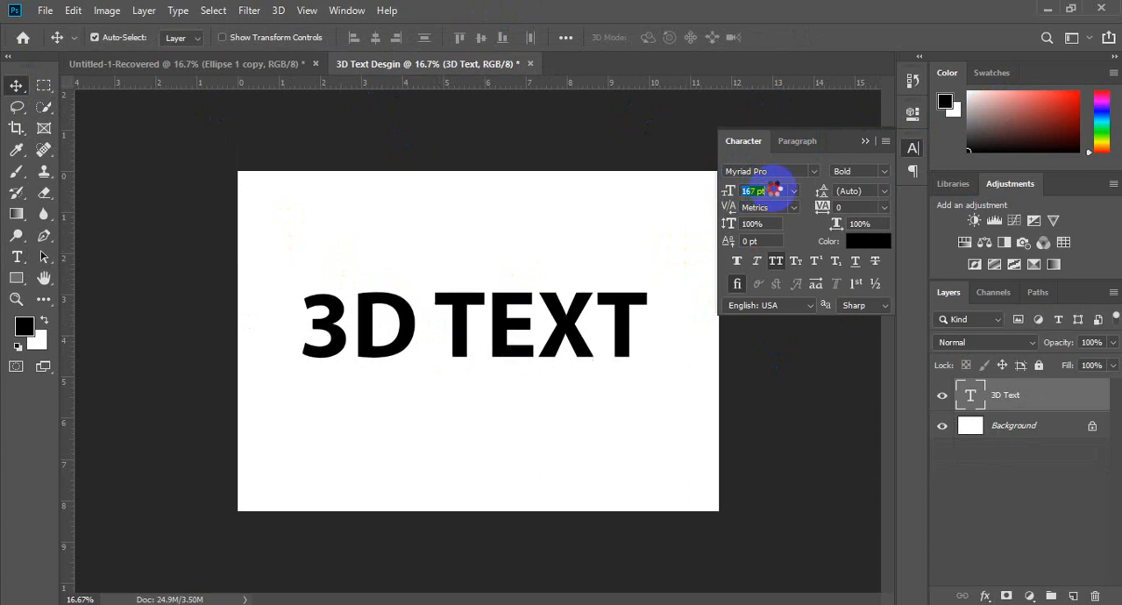
{"action": "scroll", "coordinate": [779, 189], "scroll_direction": "up", "scroll_amount": 2}
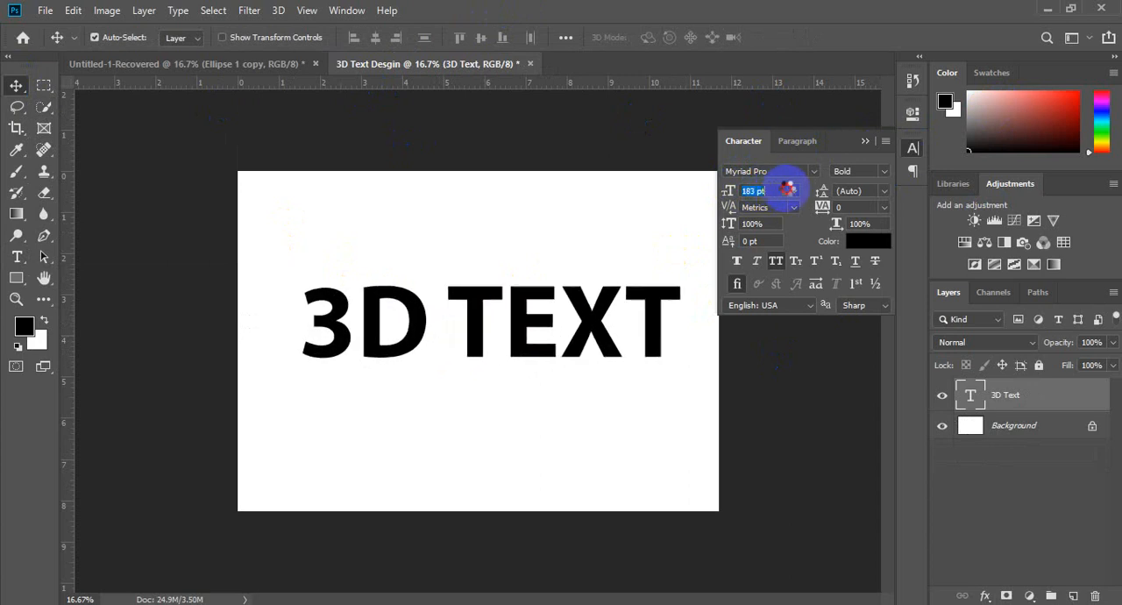
{"action": "left_click", "coordinate": [865, 142]}
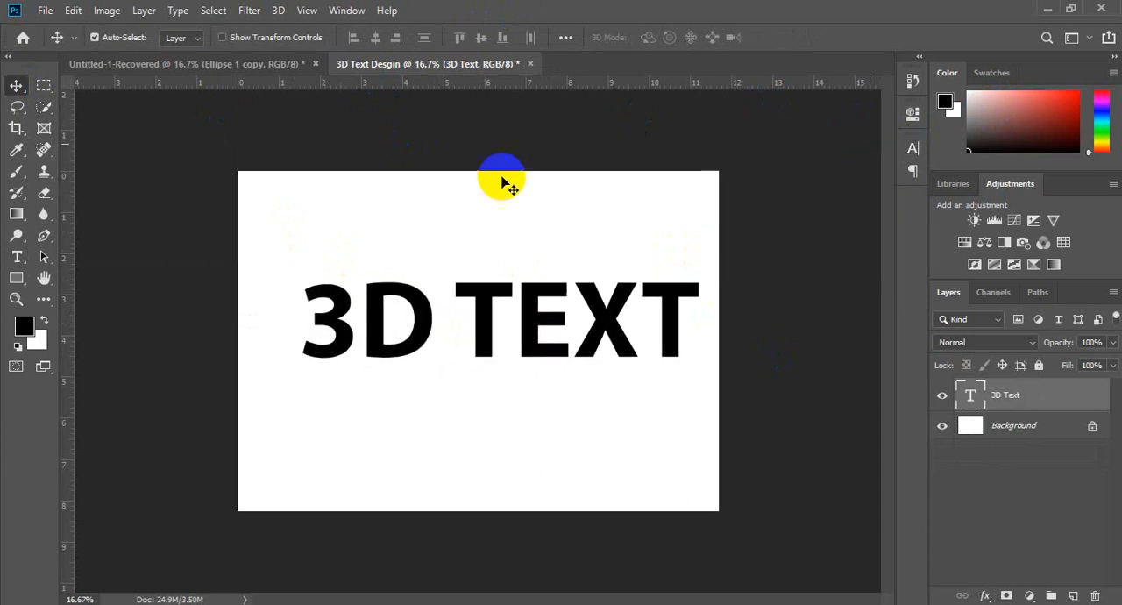
{"action": "left_click_drag", "start_coordinate": [485, 316], "coordinate": [465, 337]}
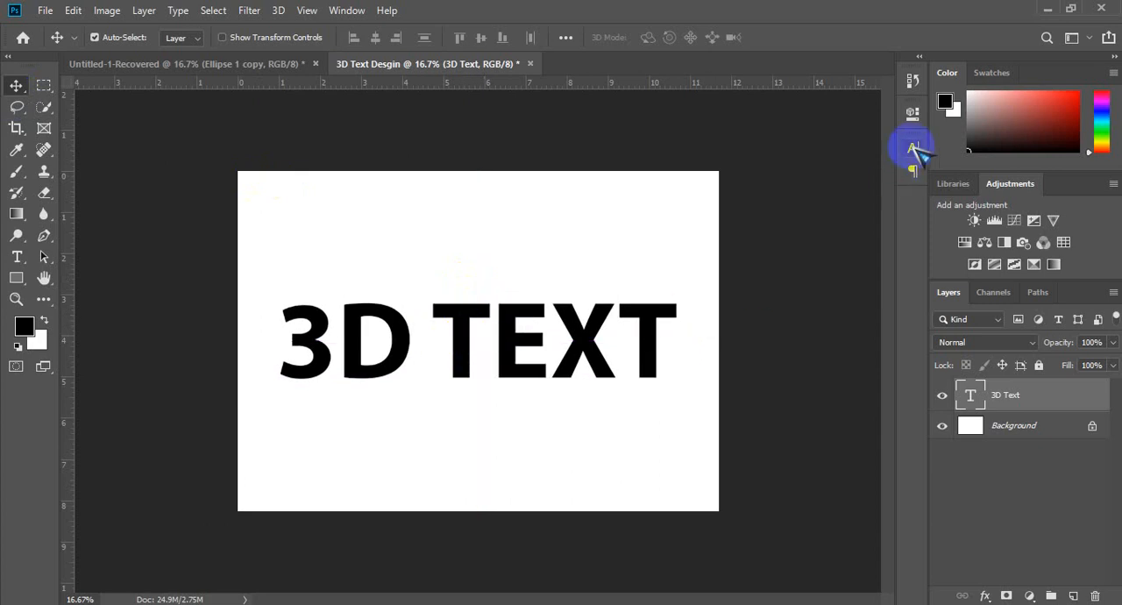
Step: Change the 3D TEXT lettering's colour to a strong medium blue
{"action": "left_click", "coordinate": [912, 147]}
{"action": "left_click", "coordinate": [868, 241]}
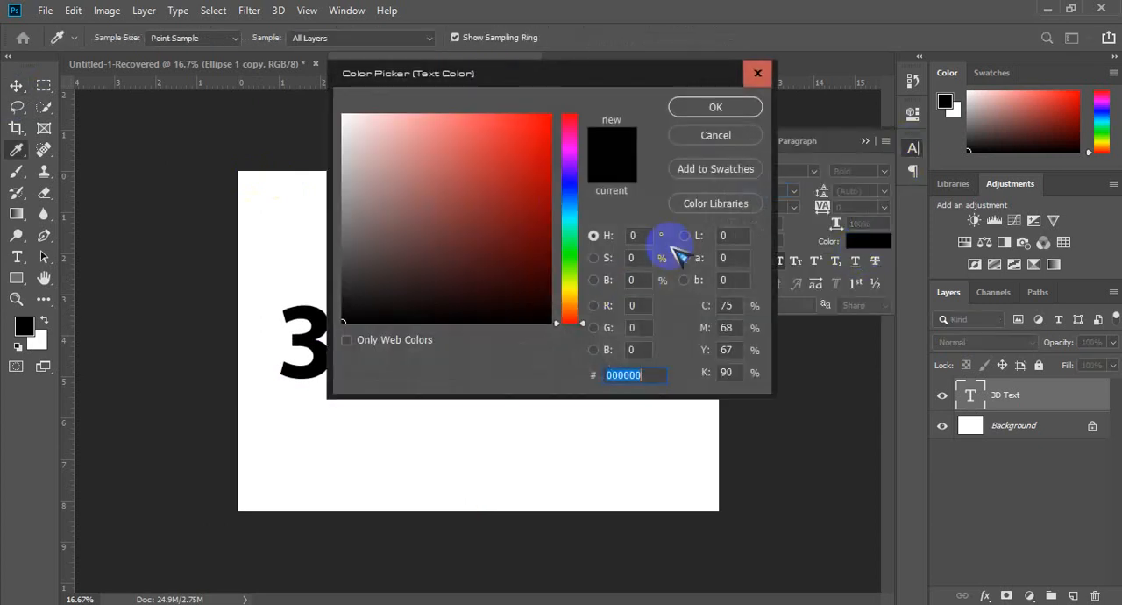
{"action": "left_click", "coordinate": [570, 235]}
{"action": "left_click", "coordinate": [549, 217]}
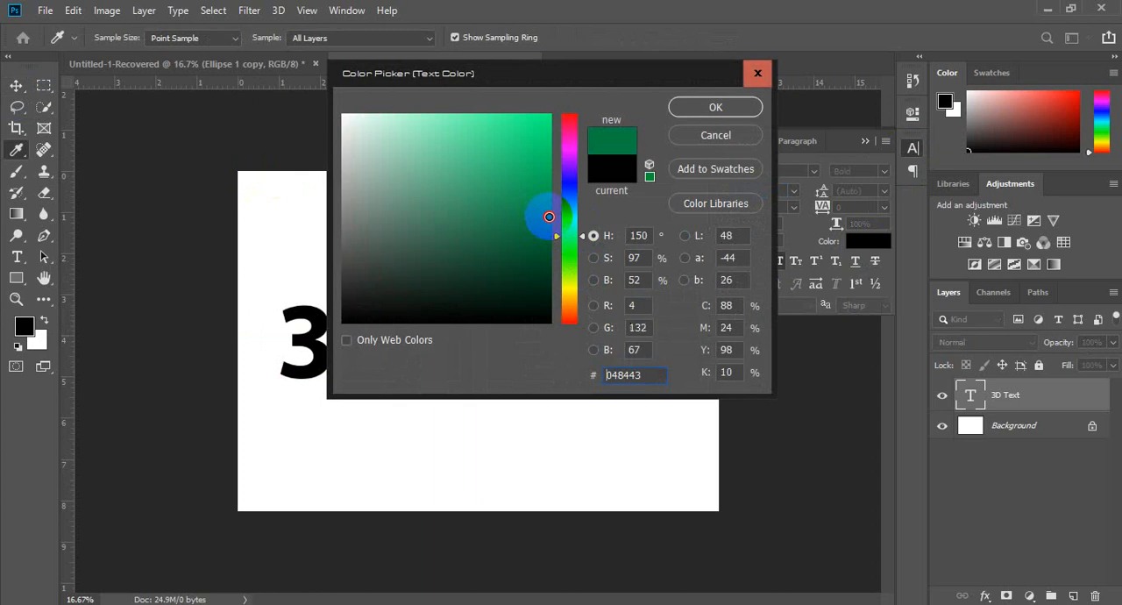
{"action": "left_click", "coordinate": [568, 195]}
{"action": "left_click", "coordinate": [538, 166]}
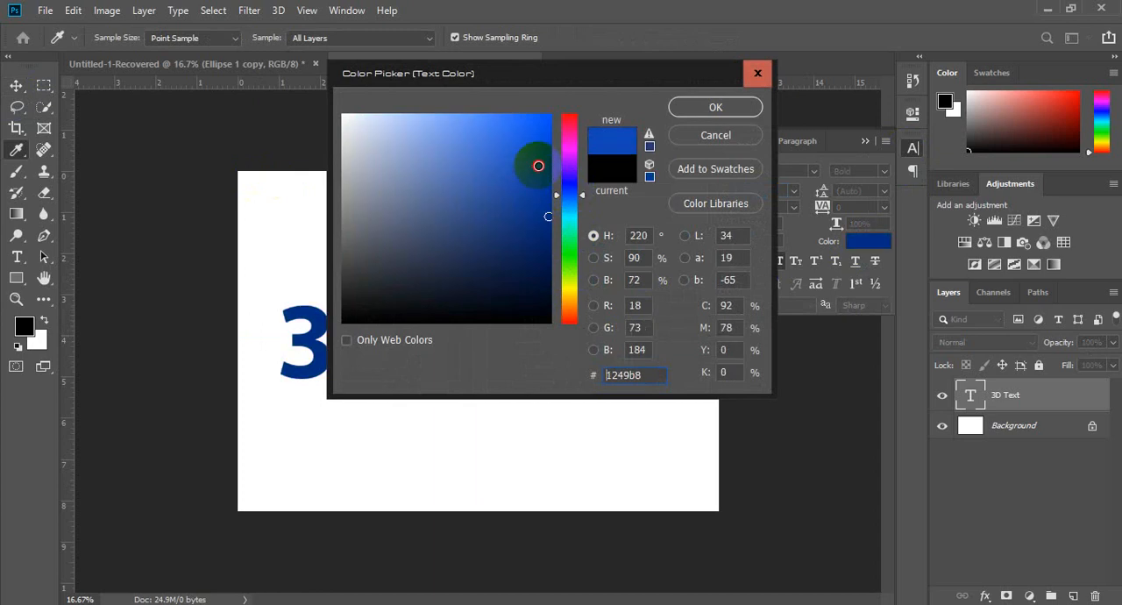
{"action": "left_click", "coordinate": [715, 107]}
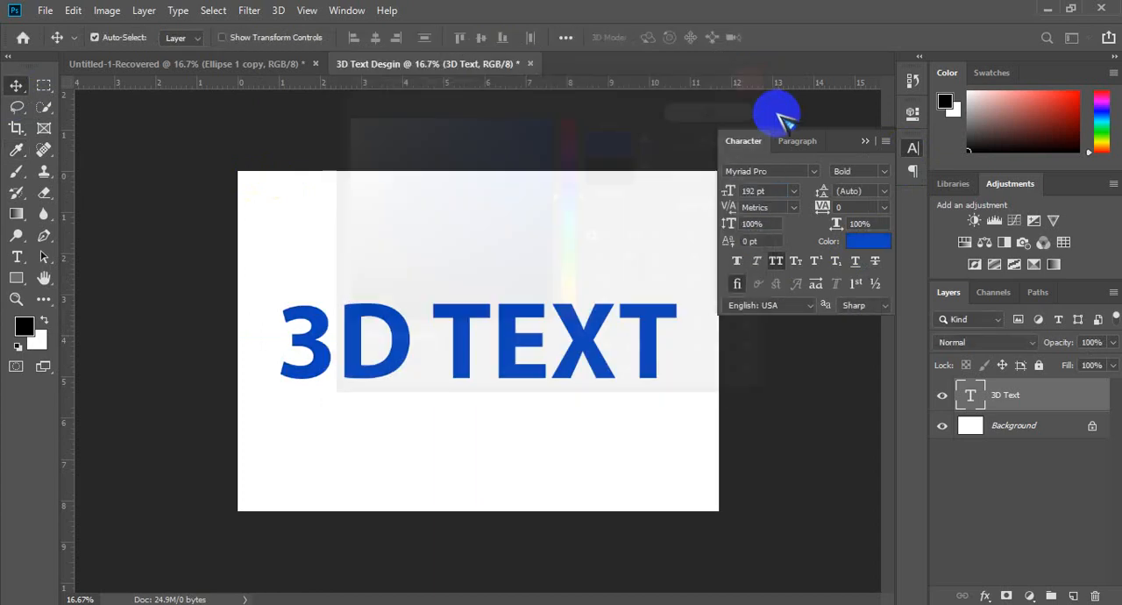
{"action": "left_click", "coordinate": [866, 141]}
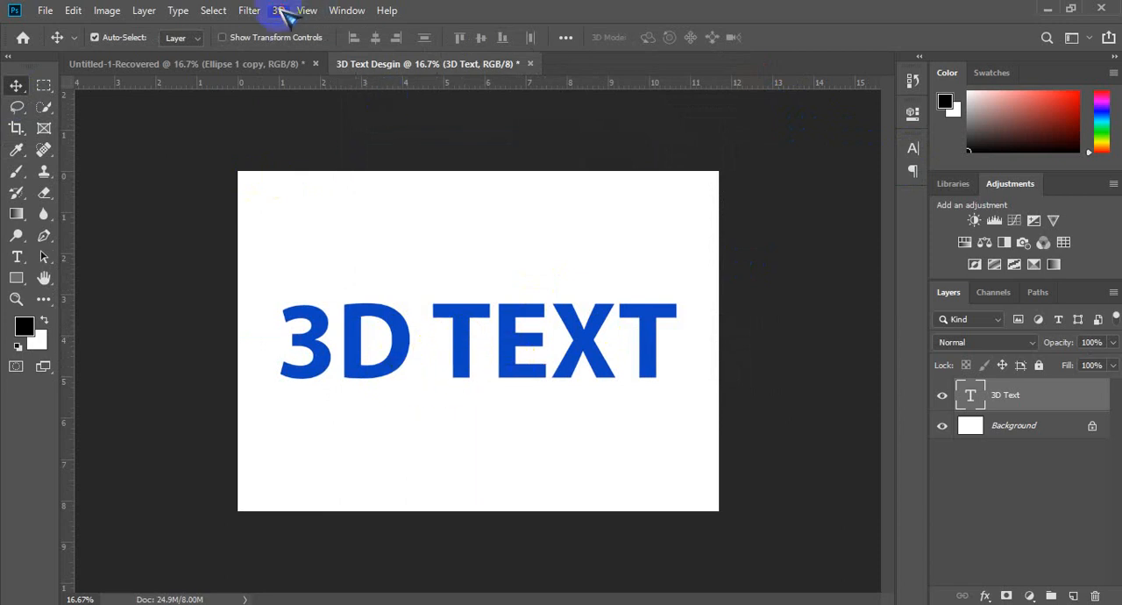
Step: Convert the 3D TEXT layer to a 3D layer in the 3D workspace and try to rotate it
{"action": "left_click", "coordinate": [279, 11]}
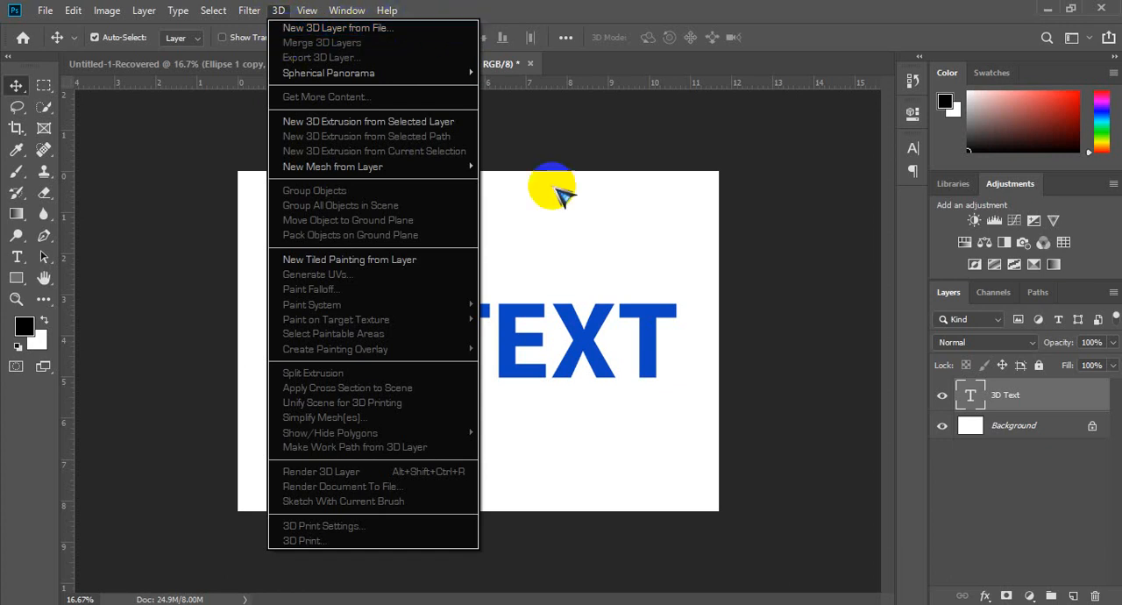
{"action": "left_click", "coordinate": [596, 341]}
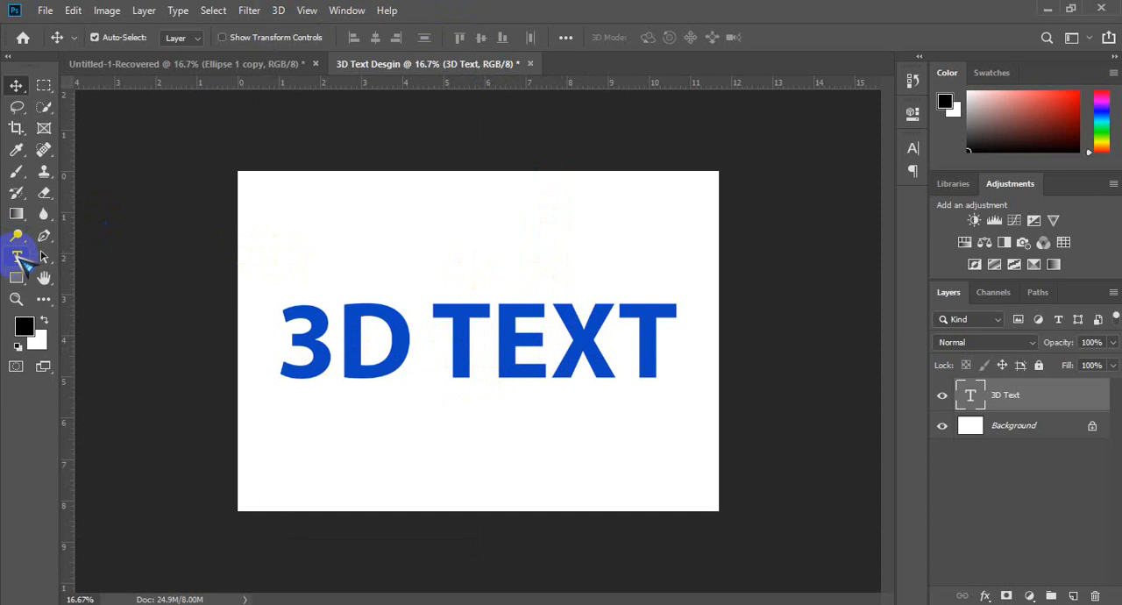
{"action": "left_click", "coordinate": [18, 256]}
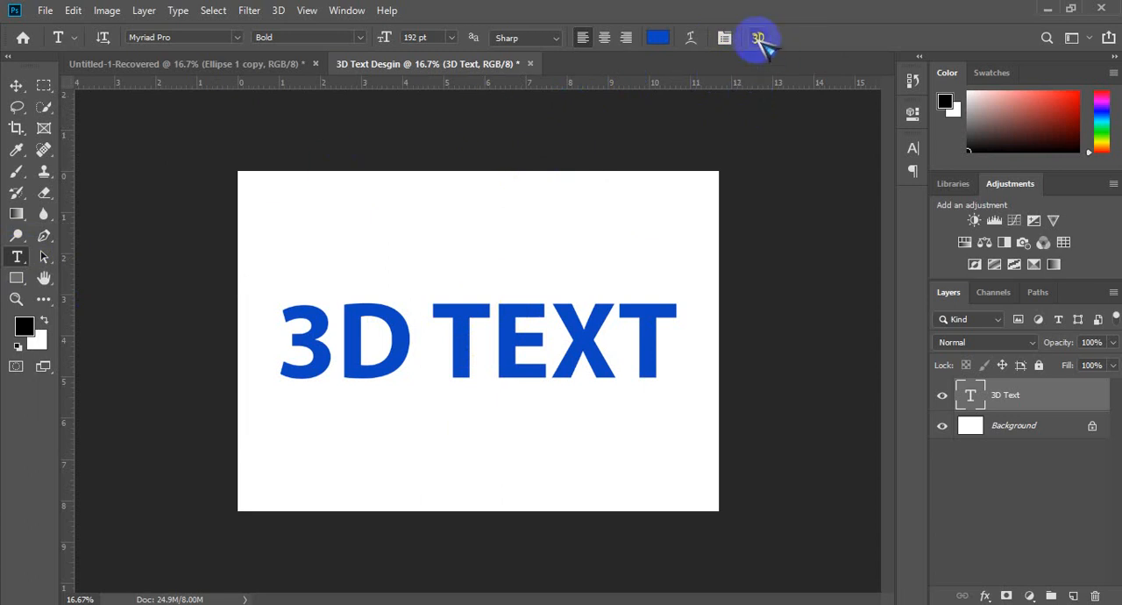
{"action": "left_click", "coordinate": [758, 38]}
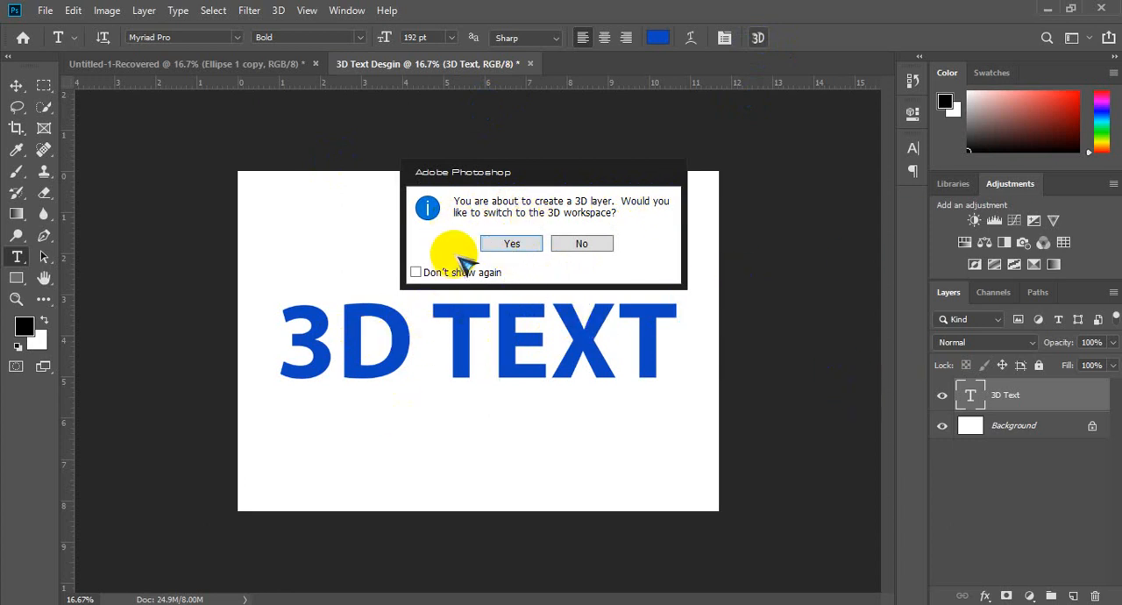
{"action": "left_click", "coordinate": [506, 246]}
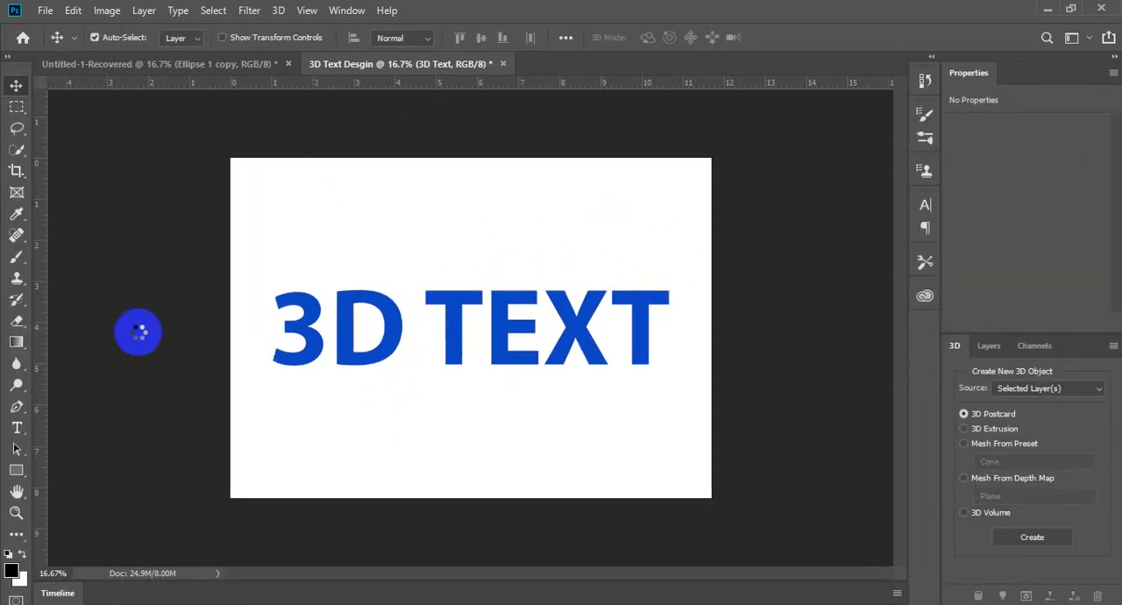
{"action": "left_click", "coordinate": [435, 339]}
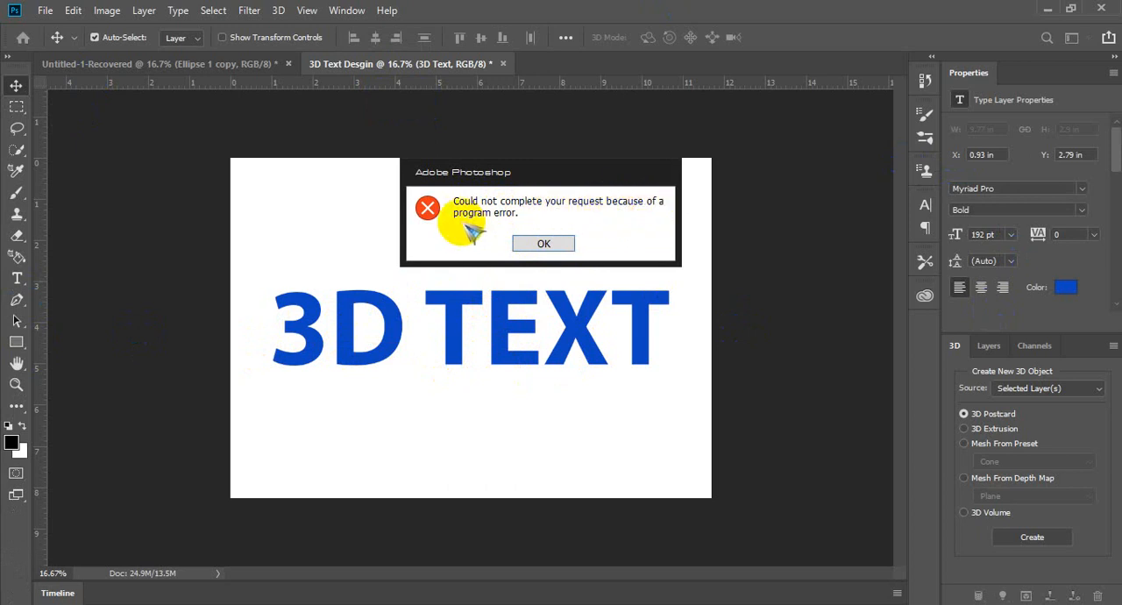
{"action": "left_click", "coordinate": [558, 245]}
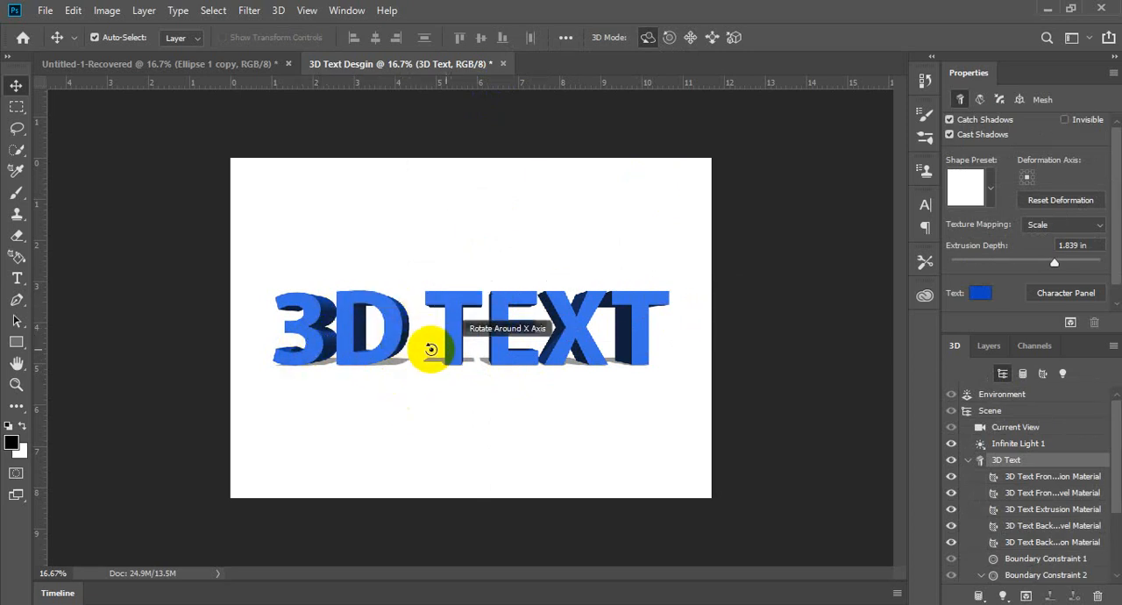
{"action": "left_click_drag", "start_coordinate": [415, 351], "coordinate": [471, 339]}
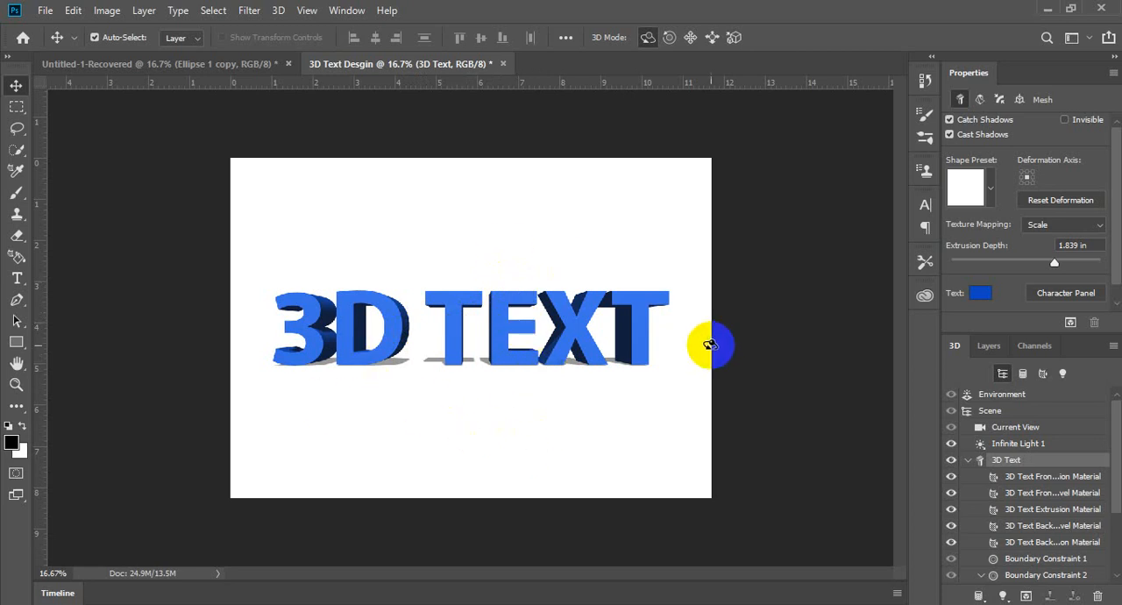
Step: Try to recolour the 3D text black
{"action": "left_click", "coordinate": [980, 295]}
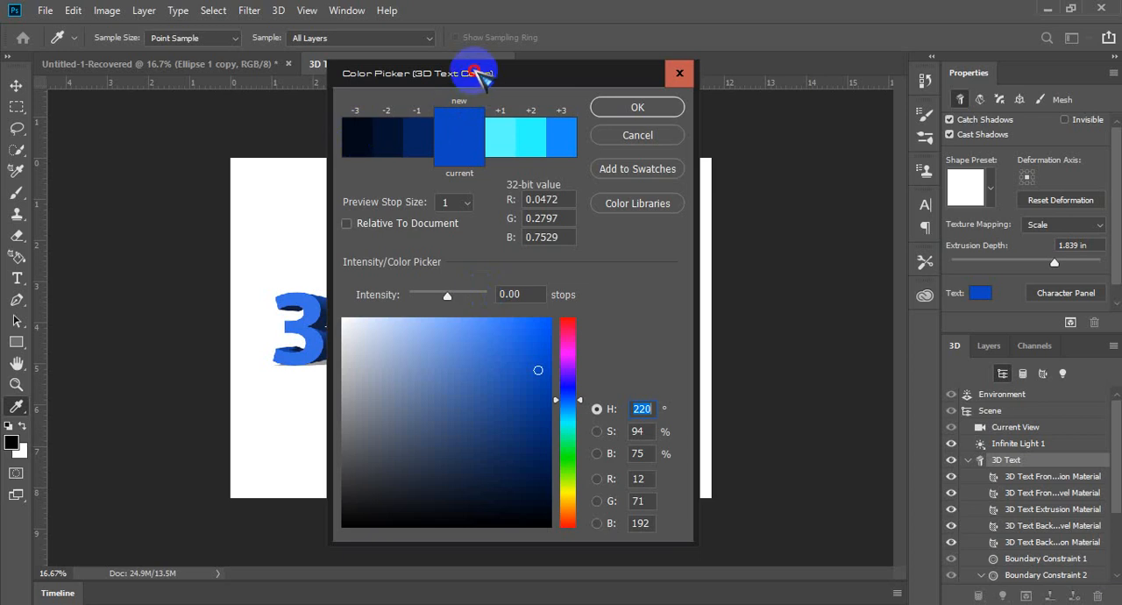
{"action": "left_click_drag", "start_coordinate": [469, 73], "coordinate": [810, 48]}
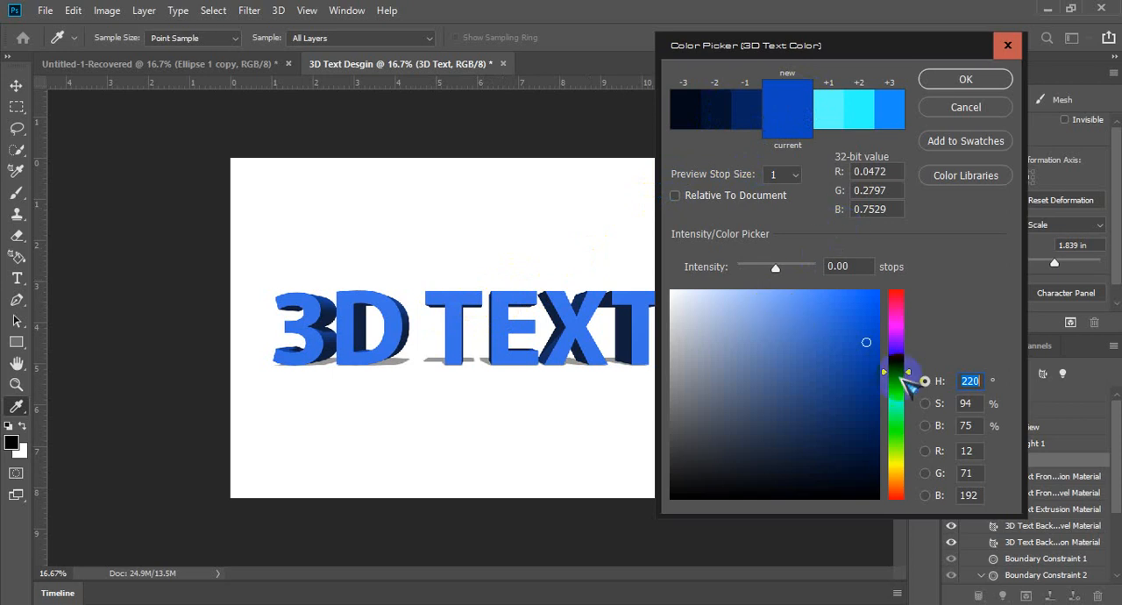
{"action": "left_click_drag", "start_coordinate": [834, 408], "coordinate": [634, 523]}
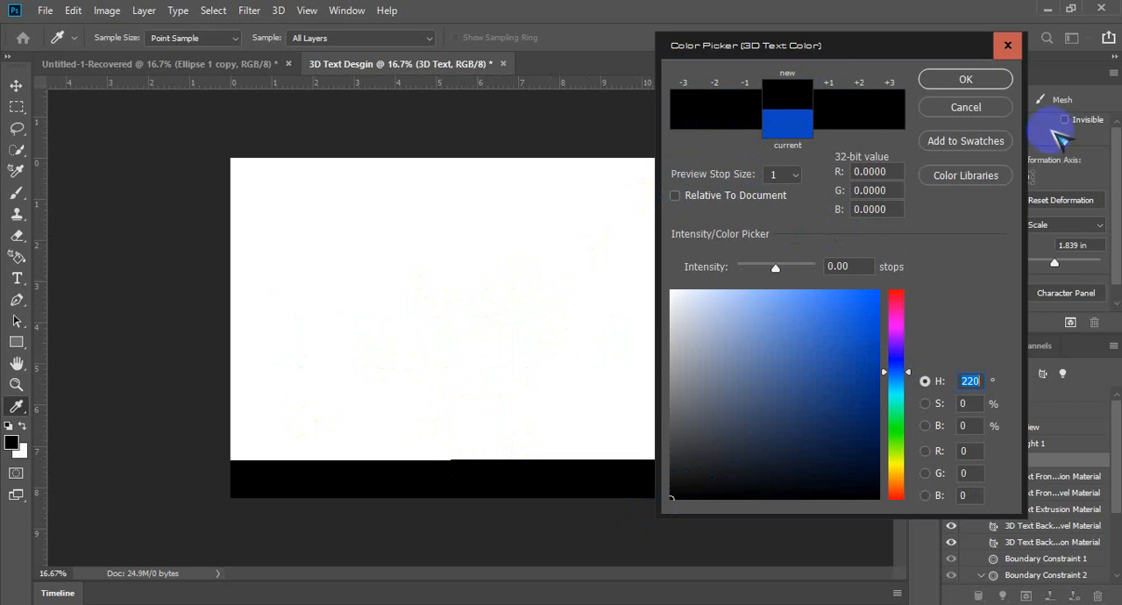
{"action": "left_click", "coordinate": [965, 80]}
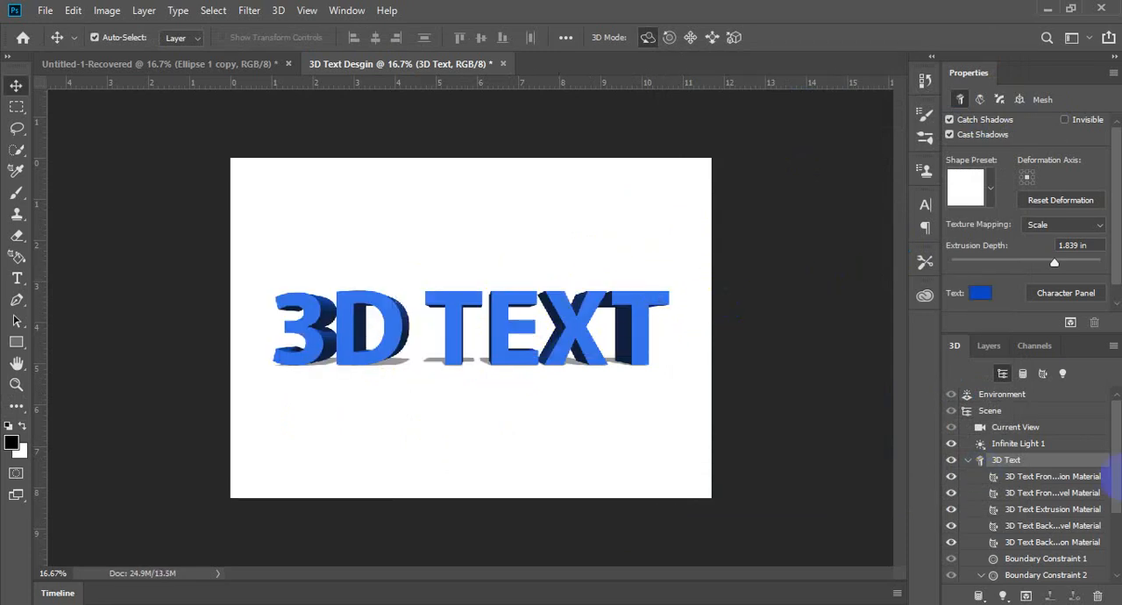
Step: Select the scene's Default Camera and try to orbit the view of the 3D text
{"action": "left_click_drag", "start_coordinate": [1117, 438], "coordinate": [1106, 504]}
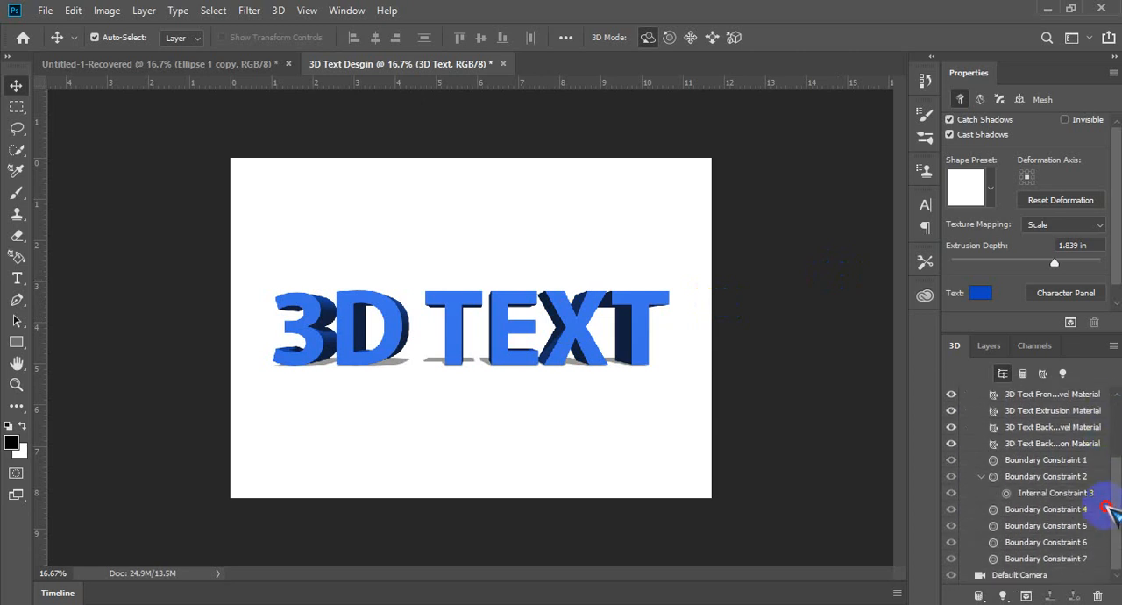
{"action": "left_click", "coordinate": [1043, 578]}
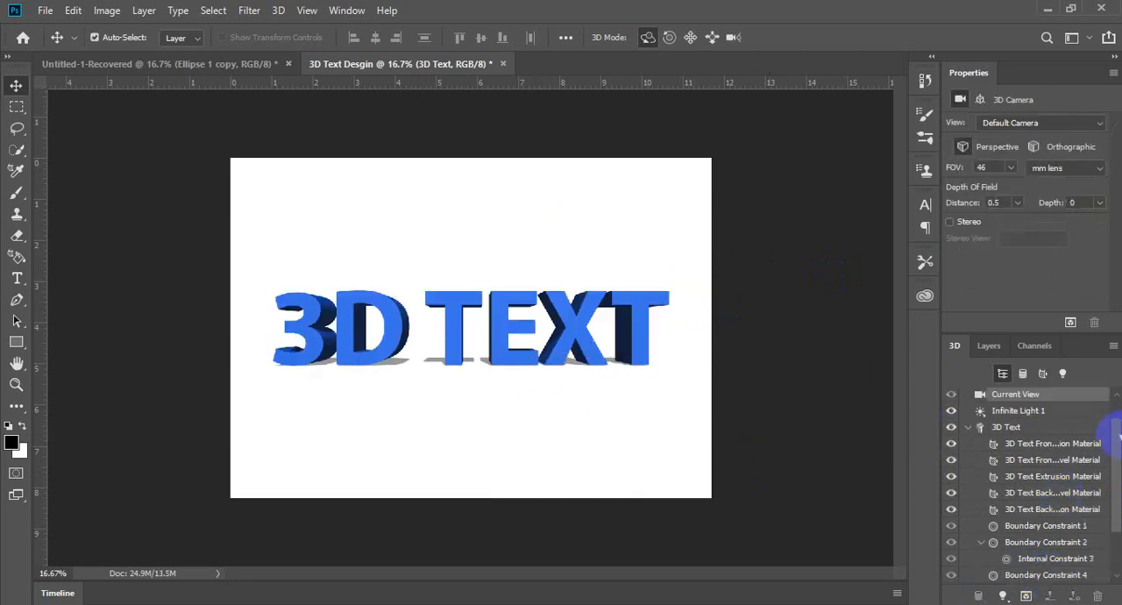
{"action": "left_click_drag", "start_coordinate": [1117, 441], "coordinate": [1109, 526]}
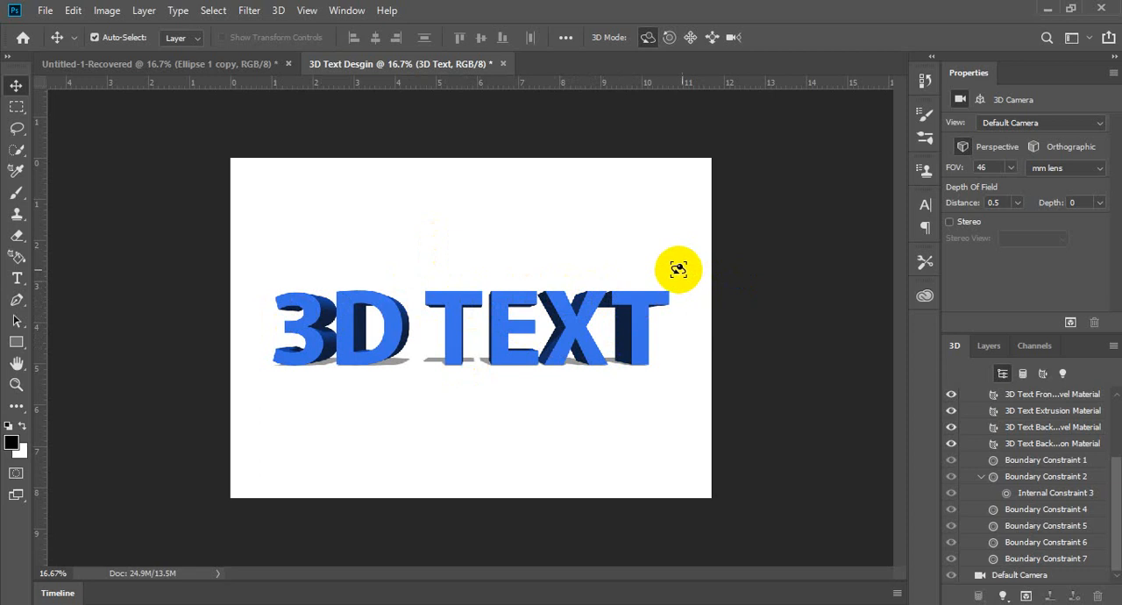
{"action": "left_click", "coordinate": [1037, 575]}
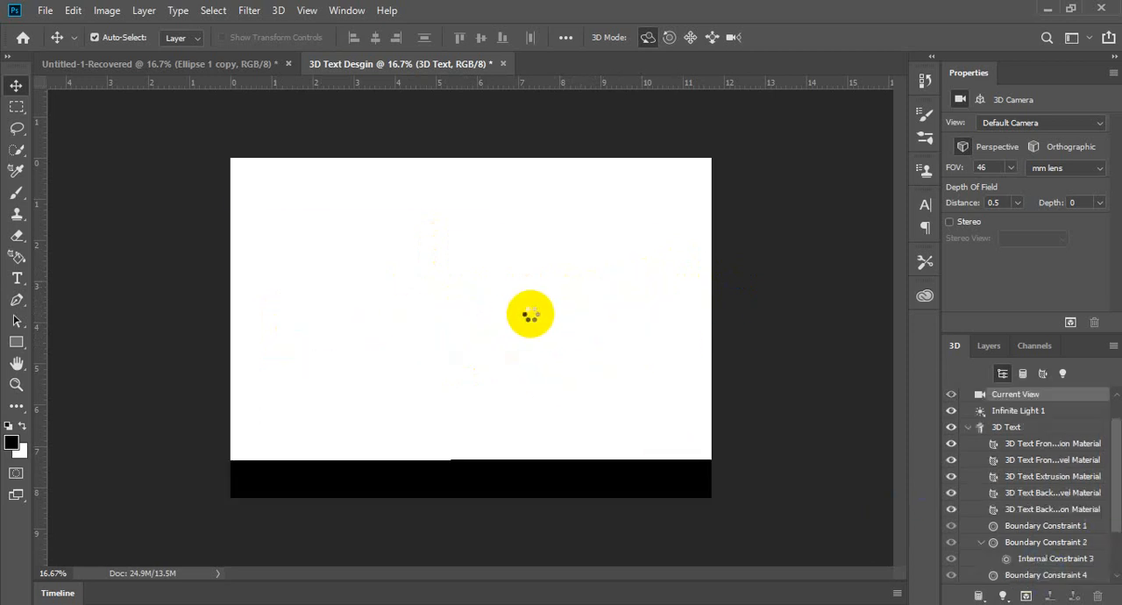
{"action": "left_click_drag", "start_coordinate": [600, 300], "coordinate": [616, 324]}
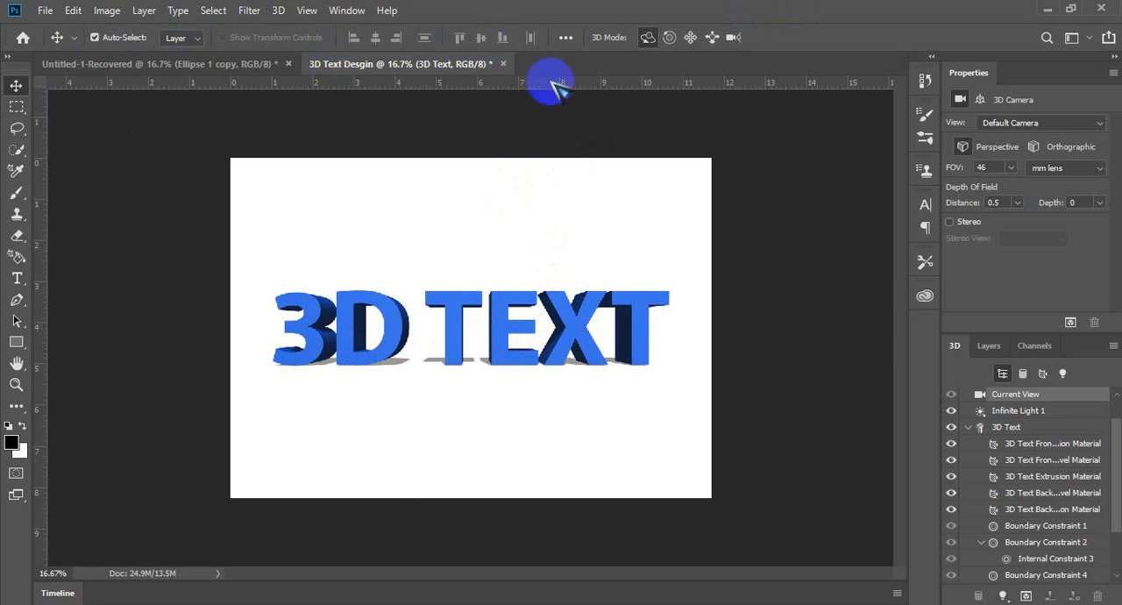
Step: Try the Right, Left and Top camera views on the 3D text
{"action": "left_click", "coordinate": [16, 278]}
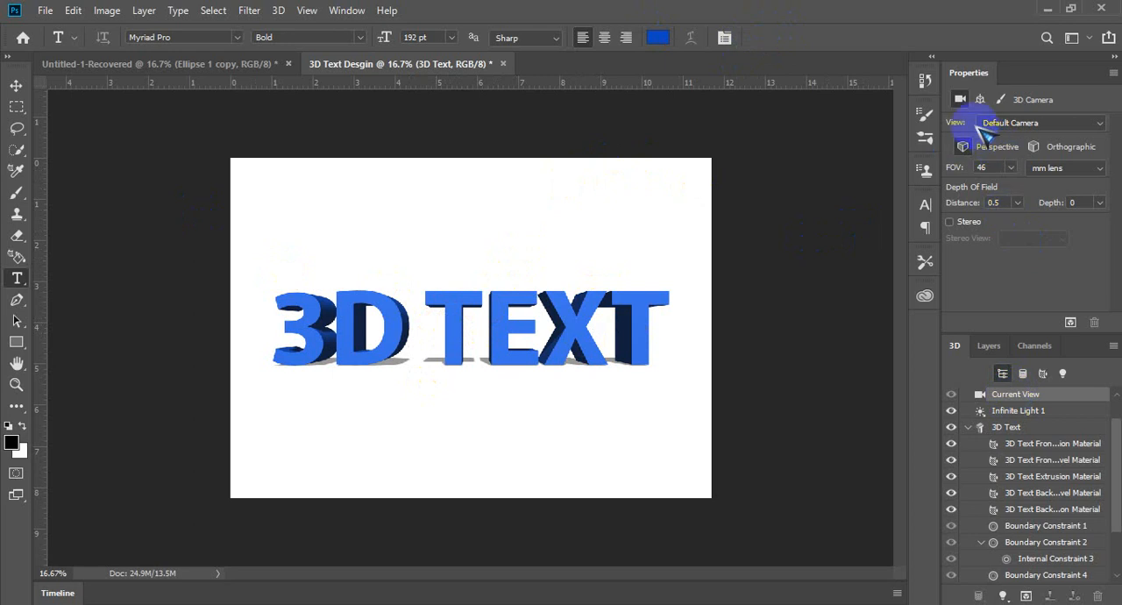
{"action": "left_click", "coordinate": [1024, 125]}
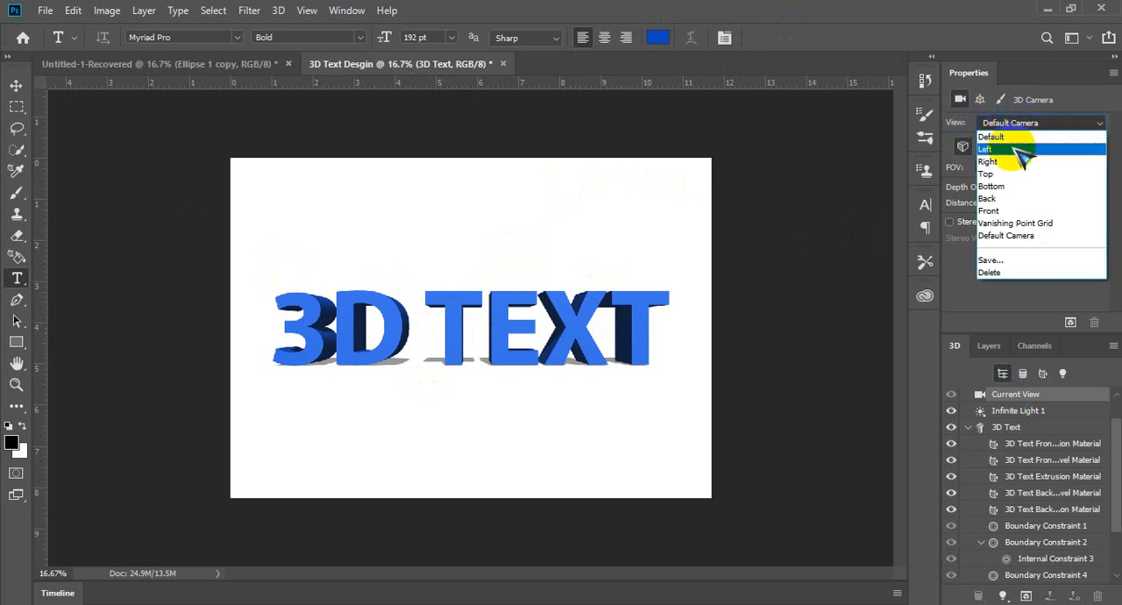
{"action": "left_click", "coordinate": [1015, 163]}
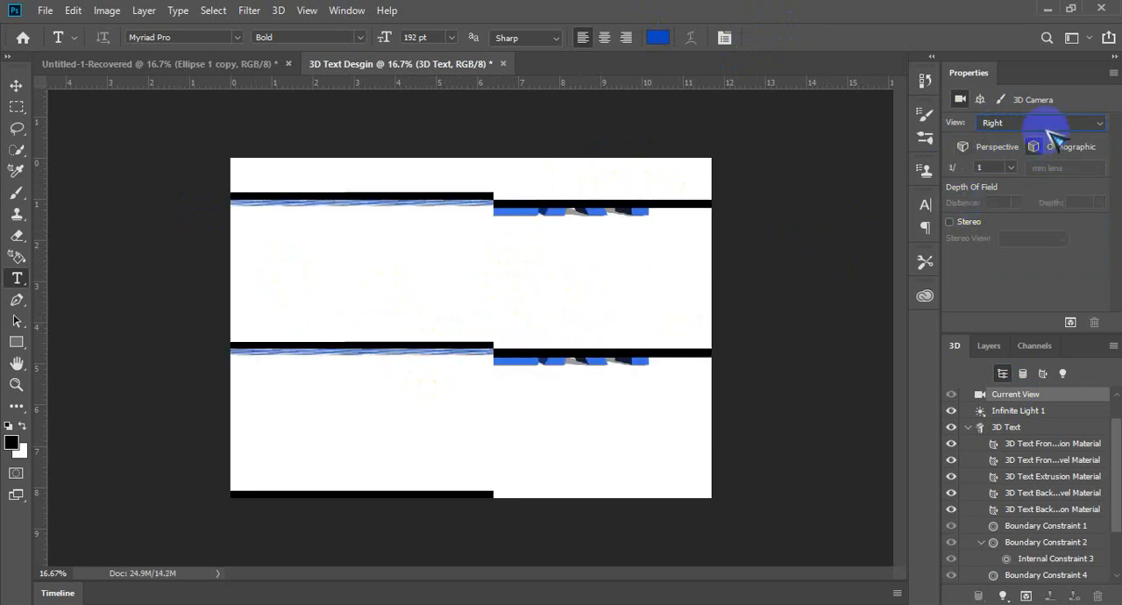
{"action": "left_click", "coordinate": [1020, 123]}
{"action": "left_click", "coordinate": [999, 149]}
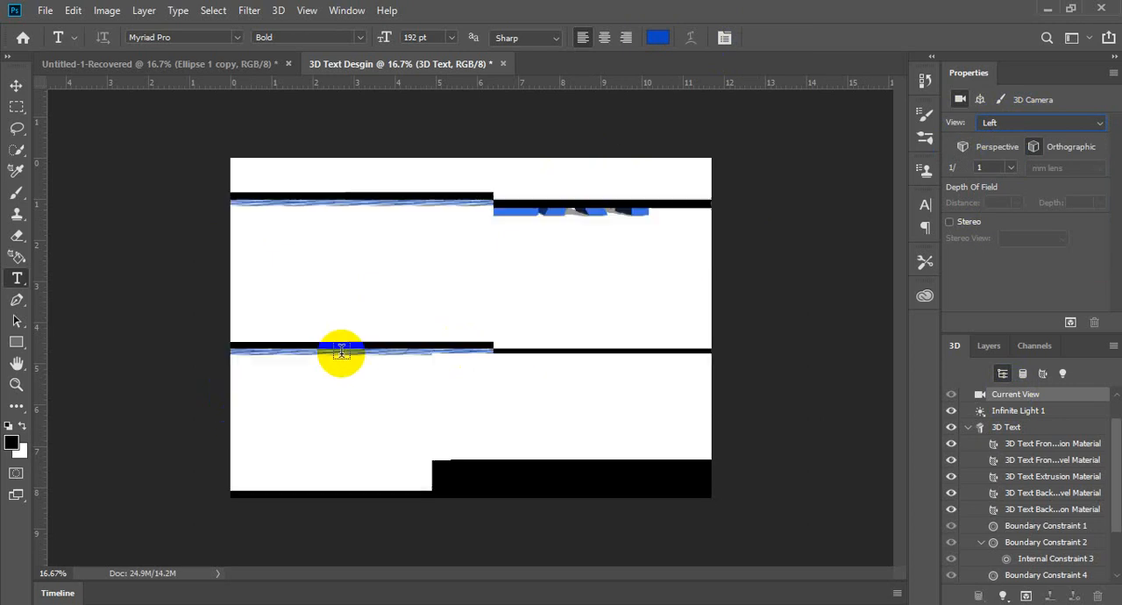
{"action": "left_click", "coordinate": [1035, 125]}
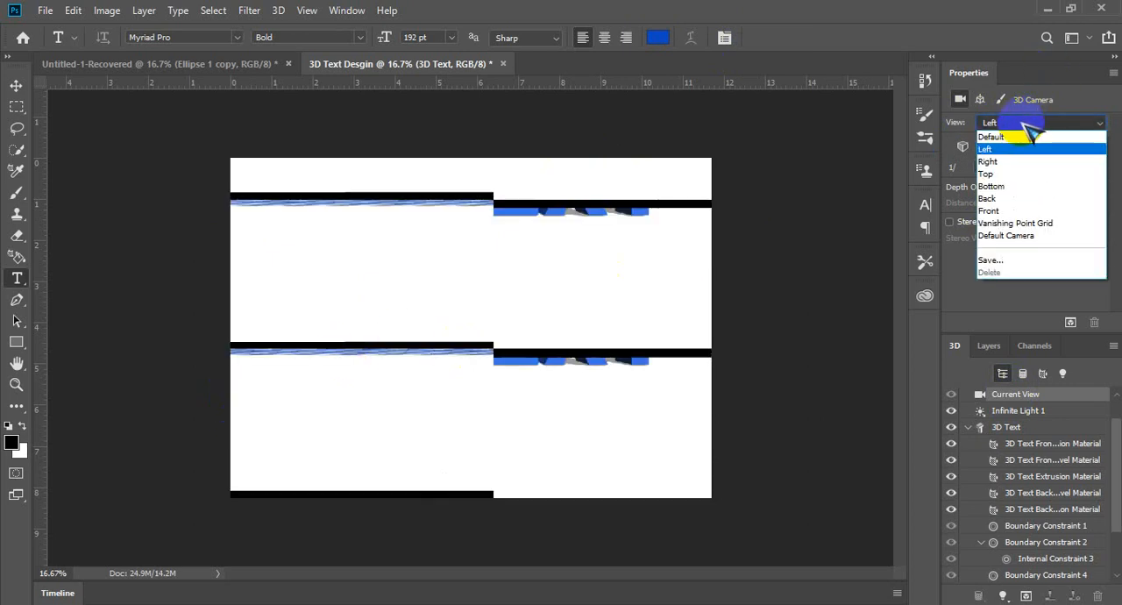
{"action": "left_click", "coordinate": [1019, 174]}
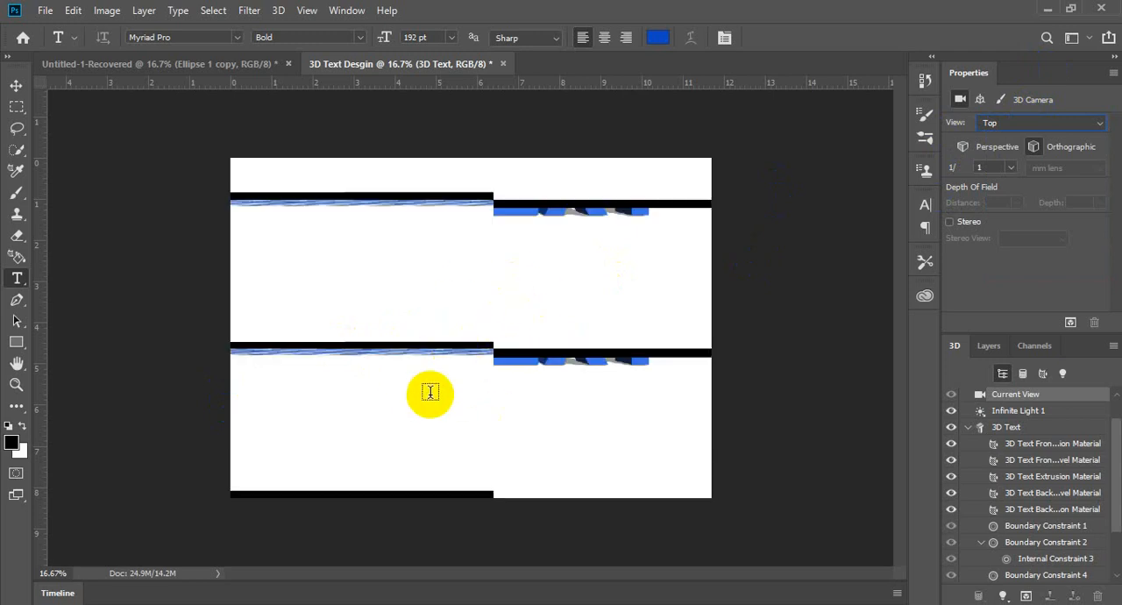
{"action": "left_click", "coordinate": [844, 282]}
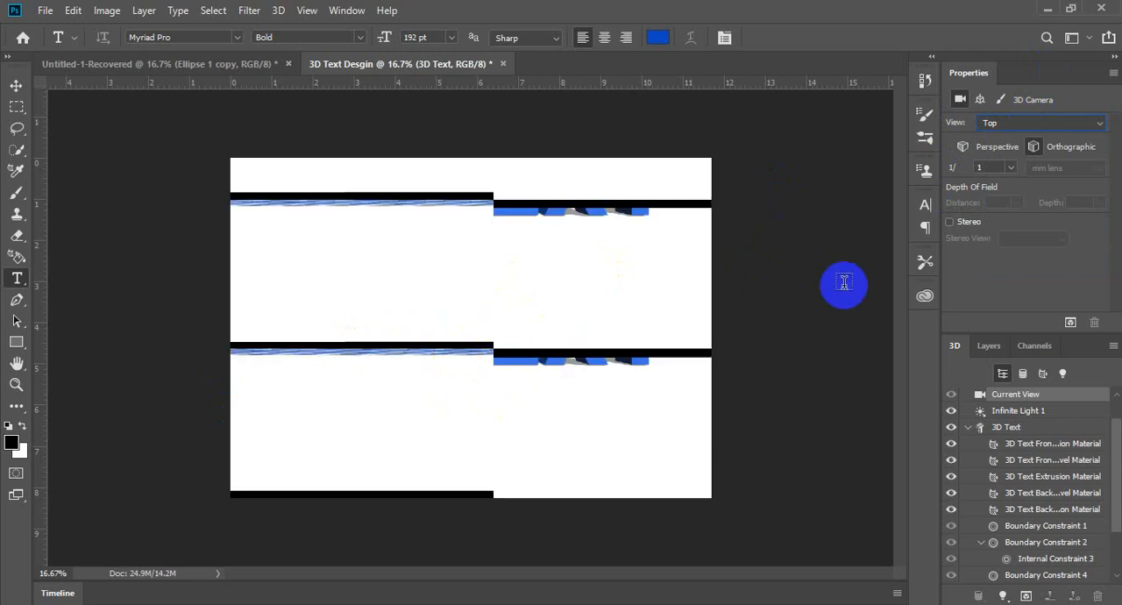
Step: Set the camera to the Default view and step through the neighbouring view presets
{"action": "left_click", "coordinate": [1016, 123]}
{"action": "left_click", "coordinate": [1017, 133]}
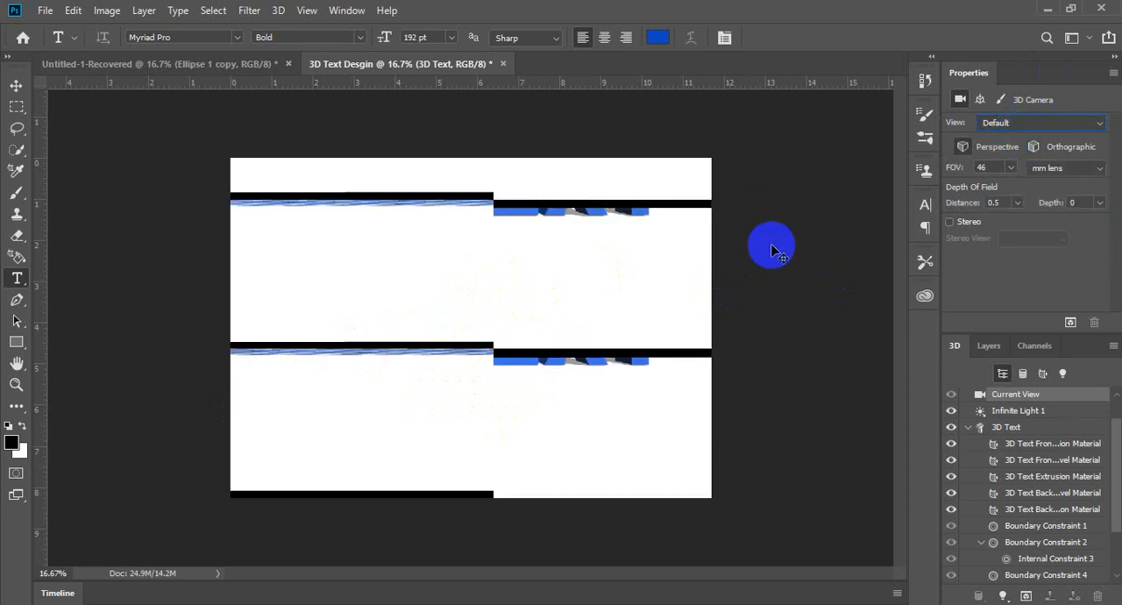
{"action": "key", "text": "Down"}
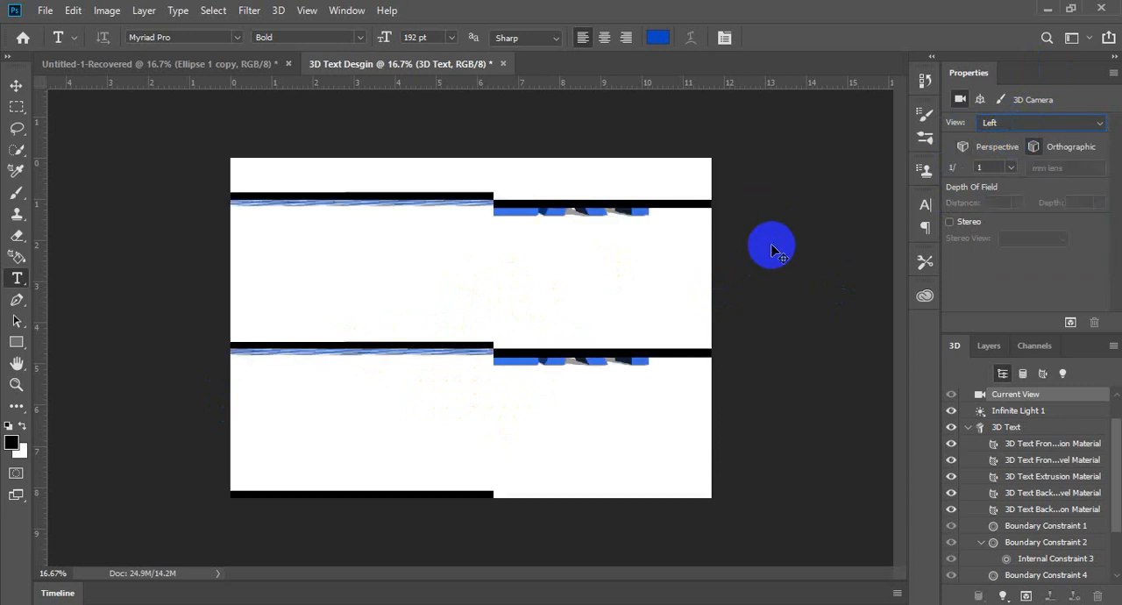
{"action": "key", "text": "Down"}
{"action": "key", "text": "Up"}
{"action": "key", "text": "Up"}
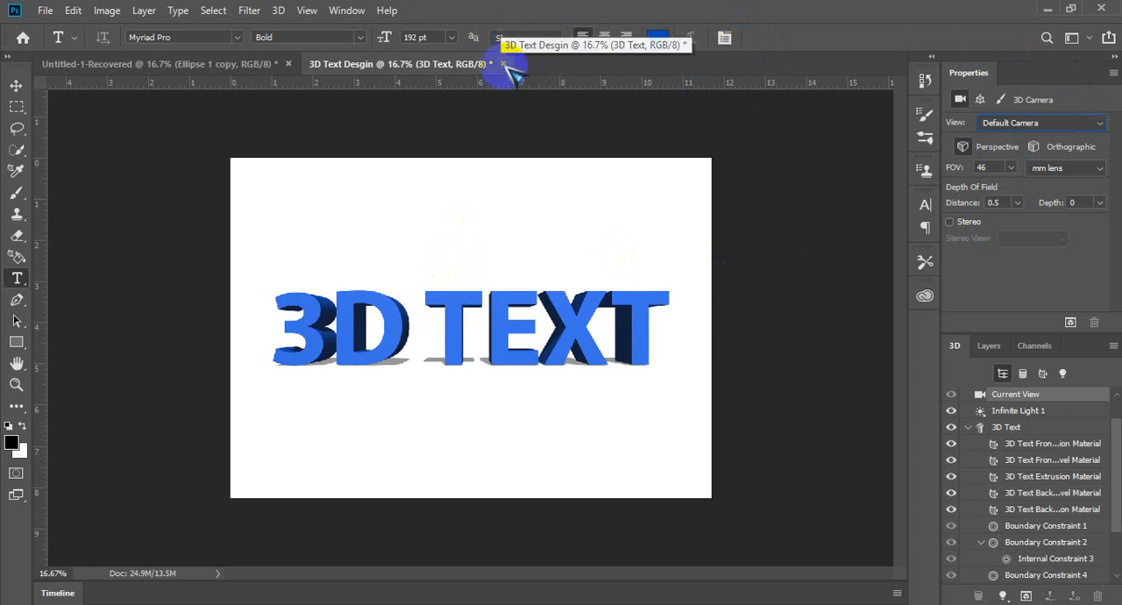
Step: Undo the 3D conversion and the blue text colour, and switch back to the Maracade WorkSpace layout
{"action": "key", "text": "ctrl+z"}
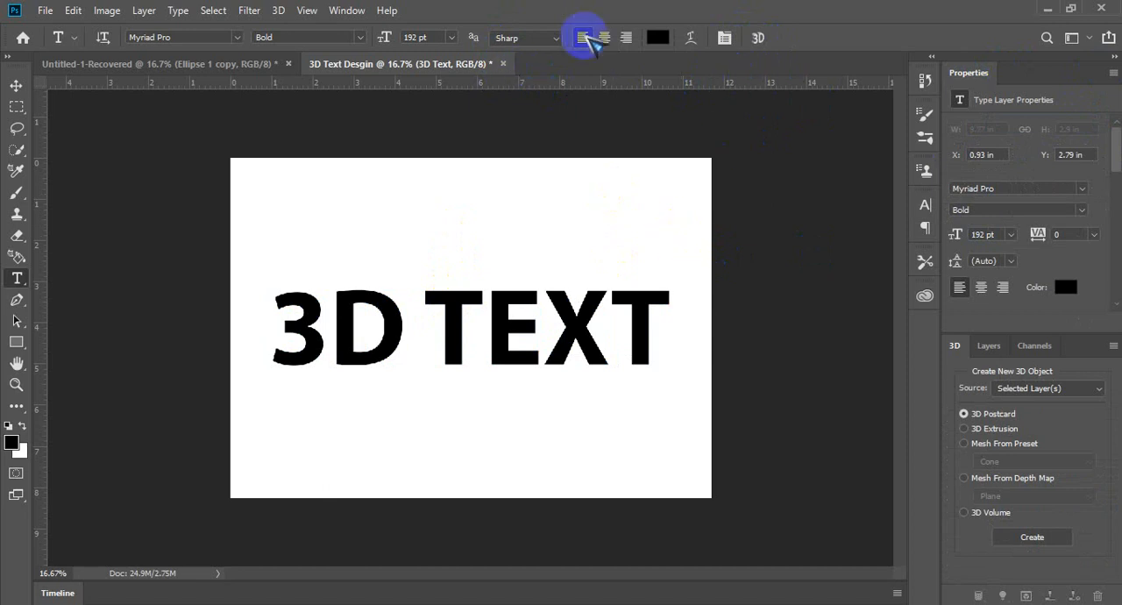
{"action": "left_click", "coordinate": [1071, 38]}
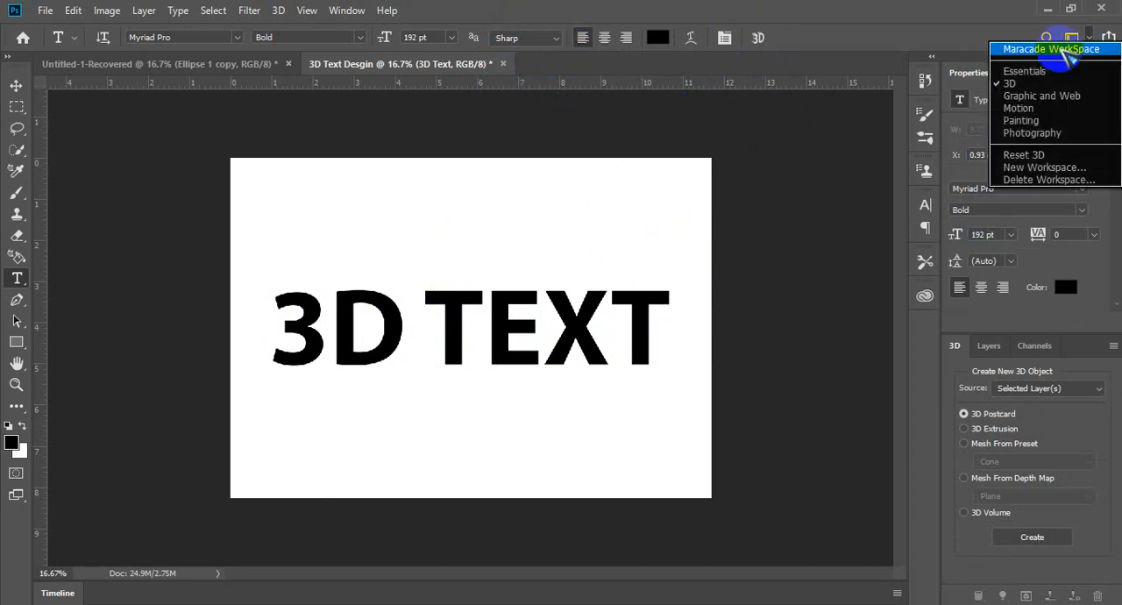
{"action": "left_click", "coordinate": [1057, 45]}
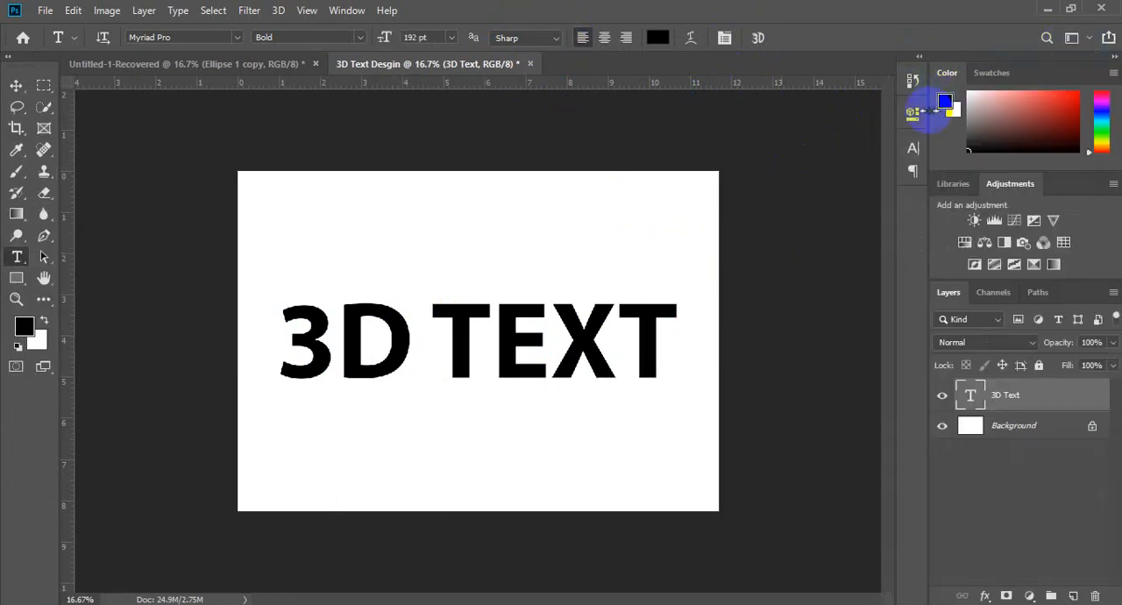
Step: Change the colour of the "3D TEXT" lettering to dark green
{"action": "left_click", "coordinate": [913, 149]}
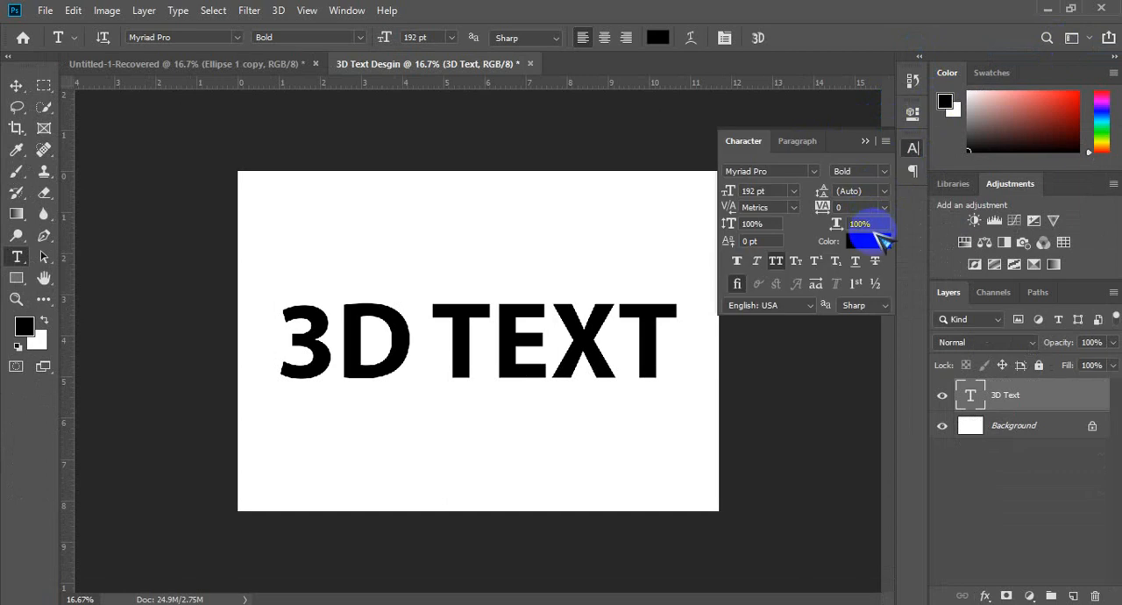
{"action": "left_click", "coordinate": [867, 236]}
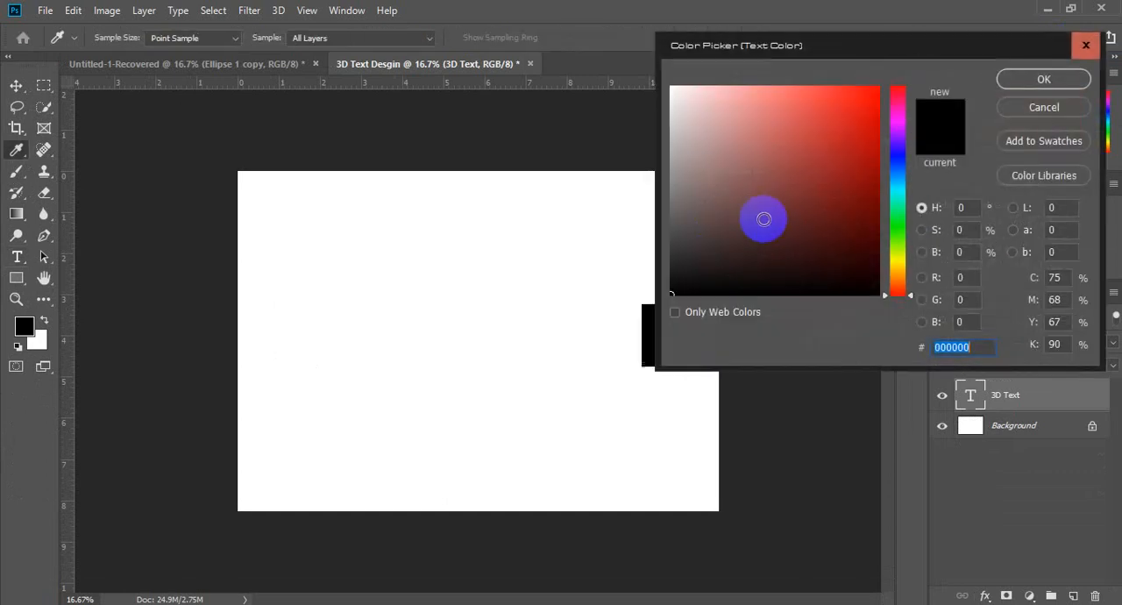
{"action": "left_click", "coordinate": [895, 221]}
{"action": "left_click", "coordinate": [878, 181]}
{"action": "left_click", "coordinate": [1041, 81]}
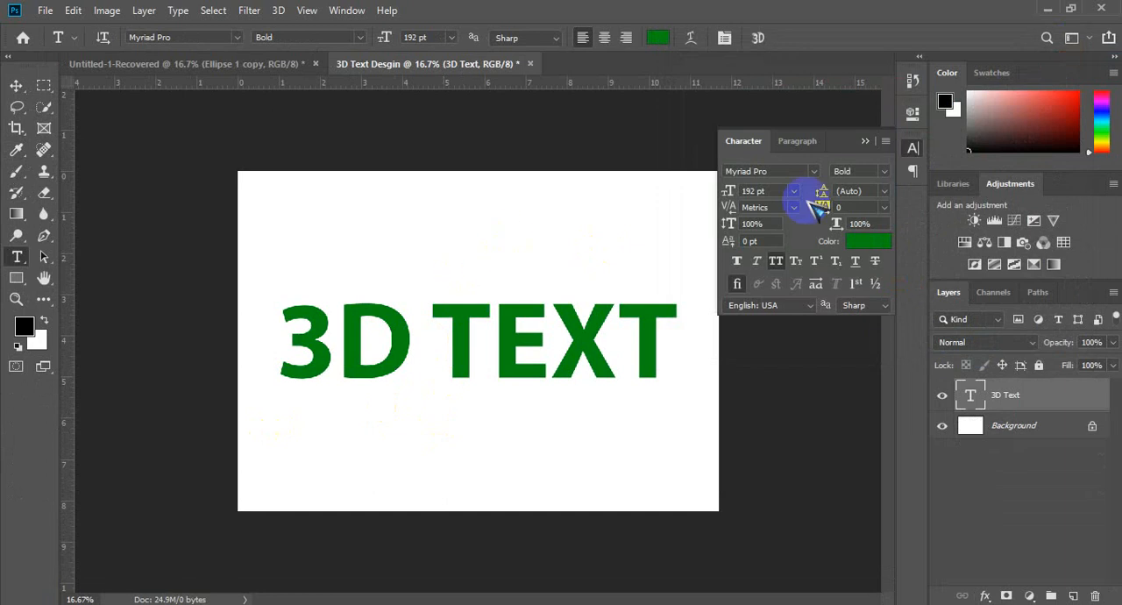
{"action": "left_click", "coordinate": [866, 142]}
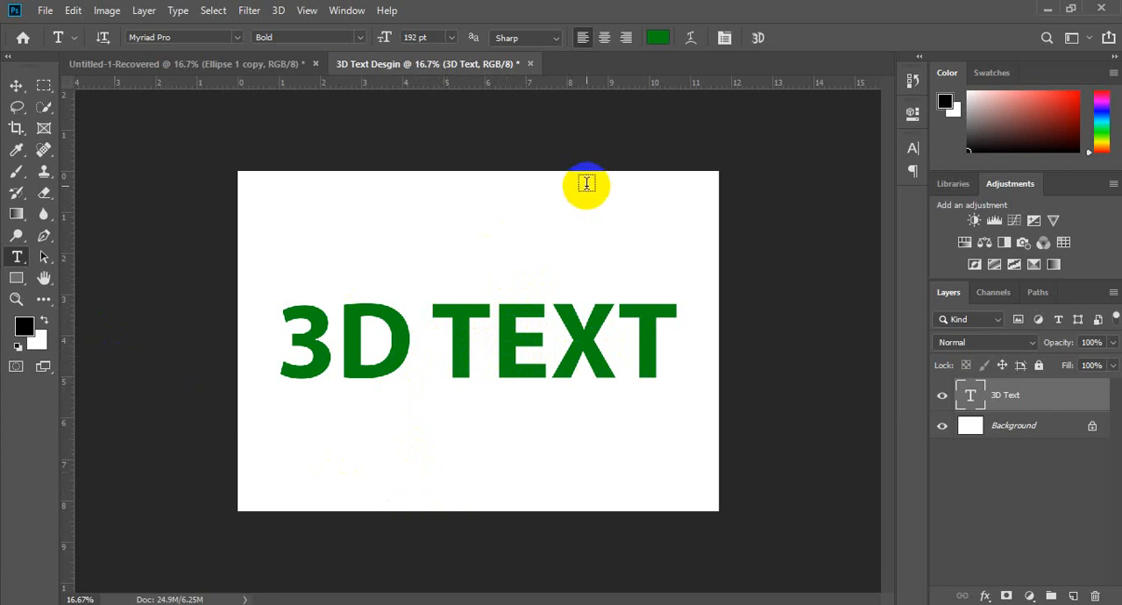
Step: Create a new landscape document of 297 × 210 mm at 300 pixels/inch, in RGB colour with a white background
{"action": "left_click", "coordinate": [587, 183]}
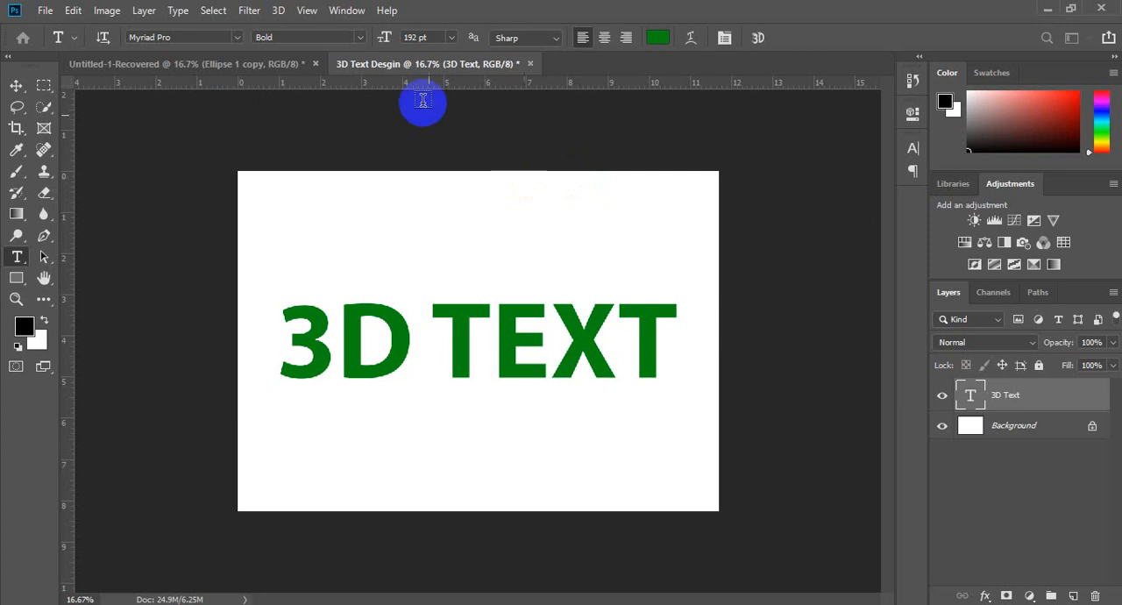
{"action": "key", "text": "ctrl+n"}
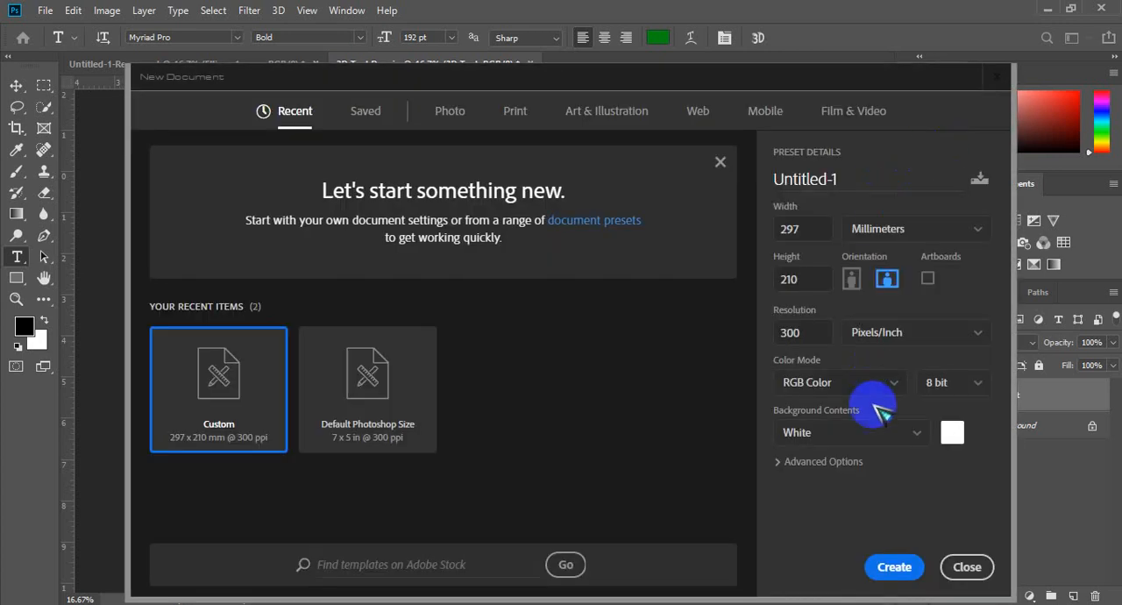
{"action": "left_click", "coordinate": [892, 567]}
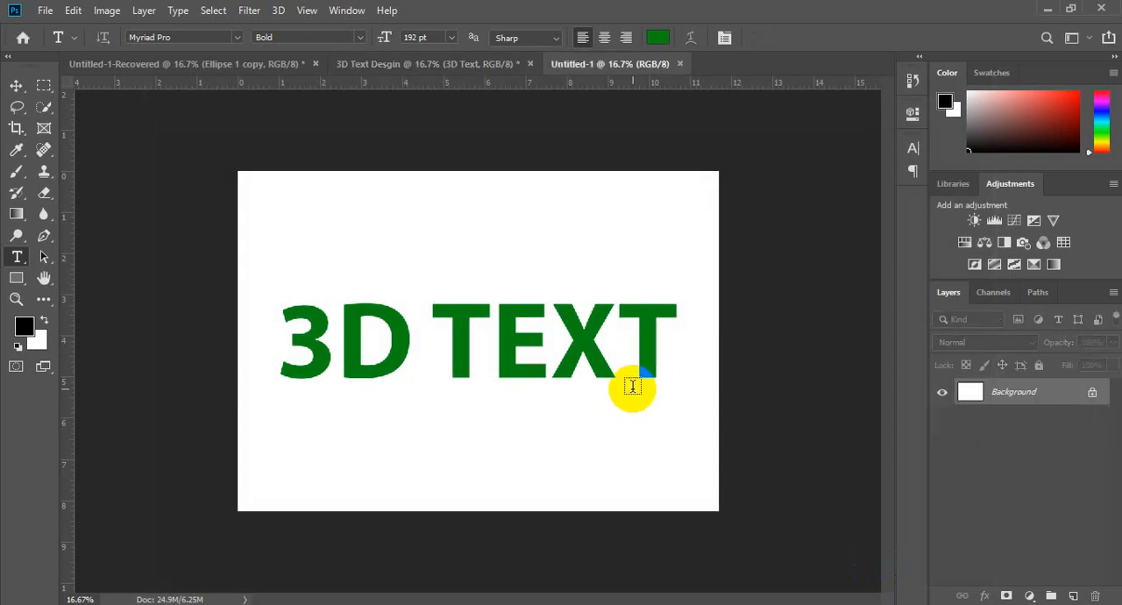
Step: Look through the open documents, including the orange logo and the 3D text design, and return to the new document
{"action": "left_click", "coordinate": [460, 66]}
{"action": "left_click", "coordinate": [579, 66]}
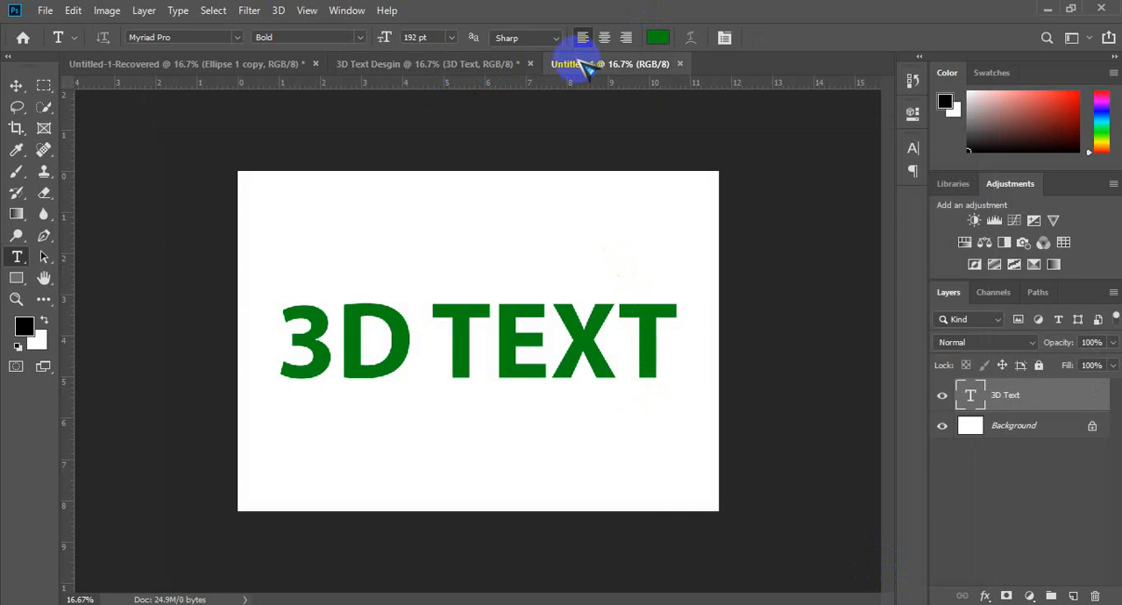
{"action": "left_click", "coordinate": [301, 65]}
{"action": "left_click", "coordinate": [614, 66]}
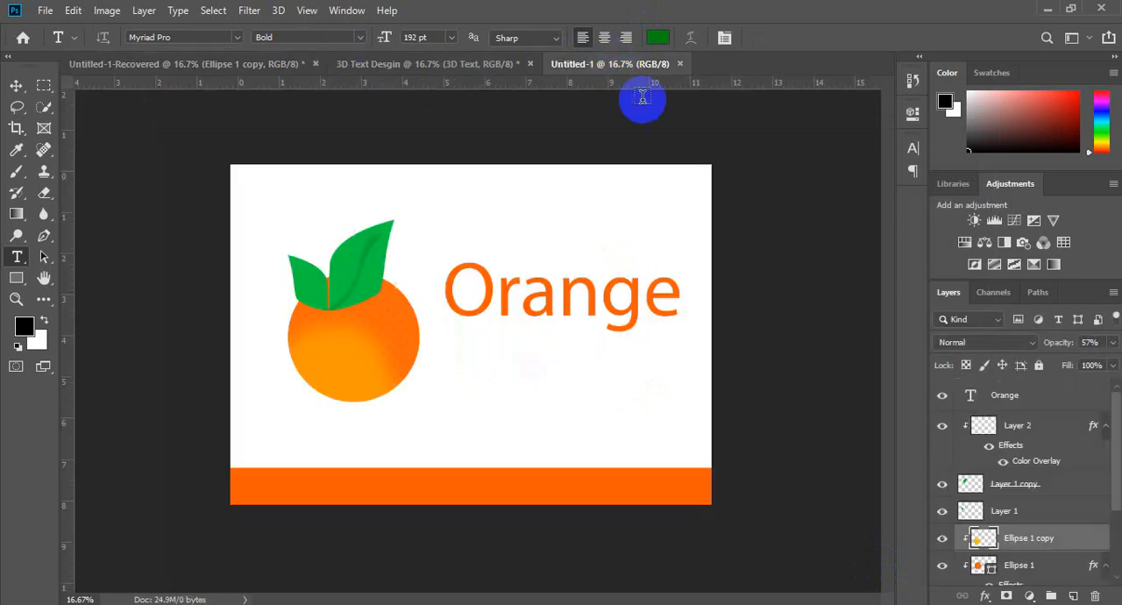
{"action": "left_click", "coordinate": [451, 65]}
{"action": "left_click", "coordinate": [592, 70]}
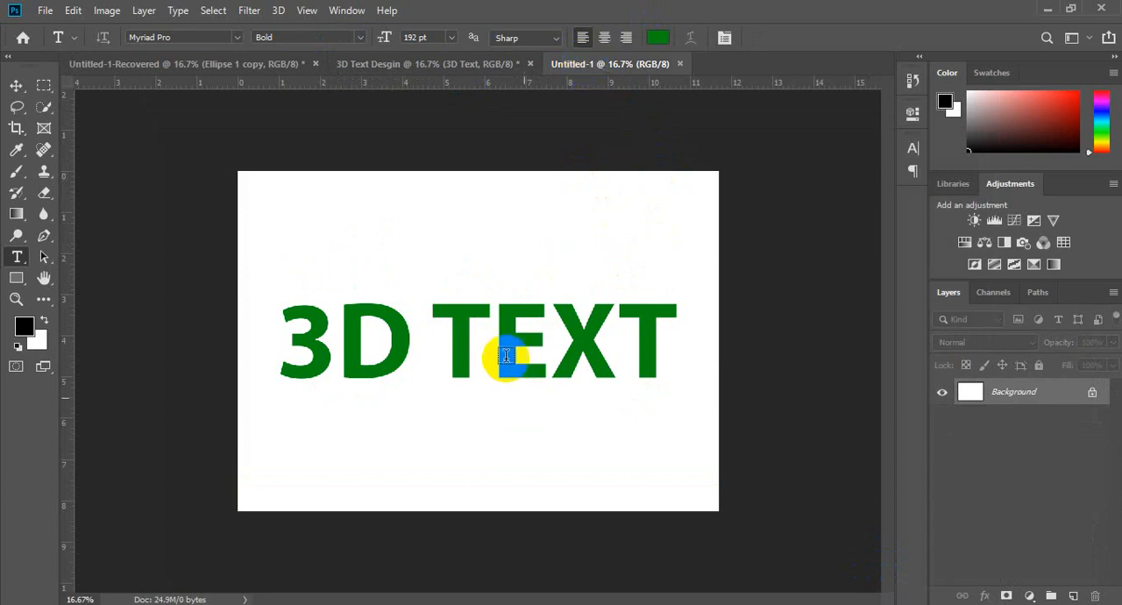
Step: Abandon the empty text entry, add a blank layer and delete the locked Background layer
{"action": "left_click", "coordinate": [383, 379]}
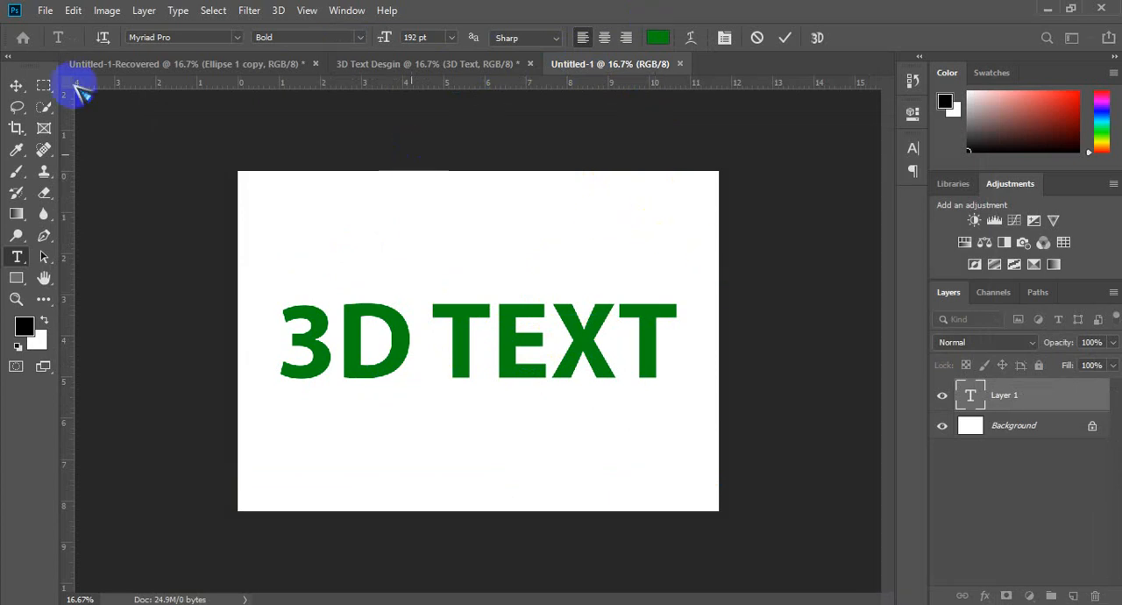
{"action": "left_click", "coordinate": [17, 85]}
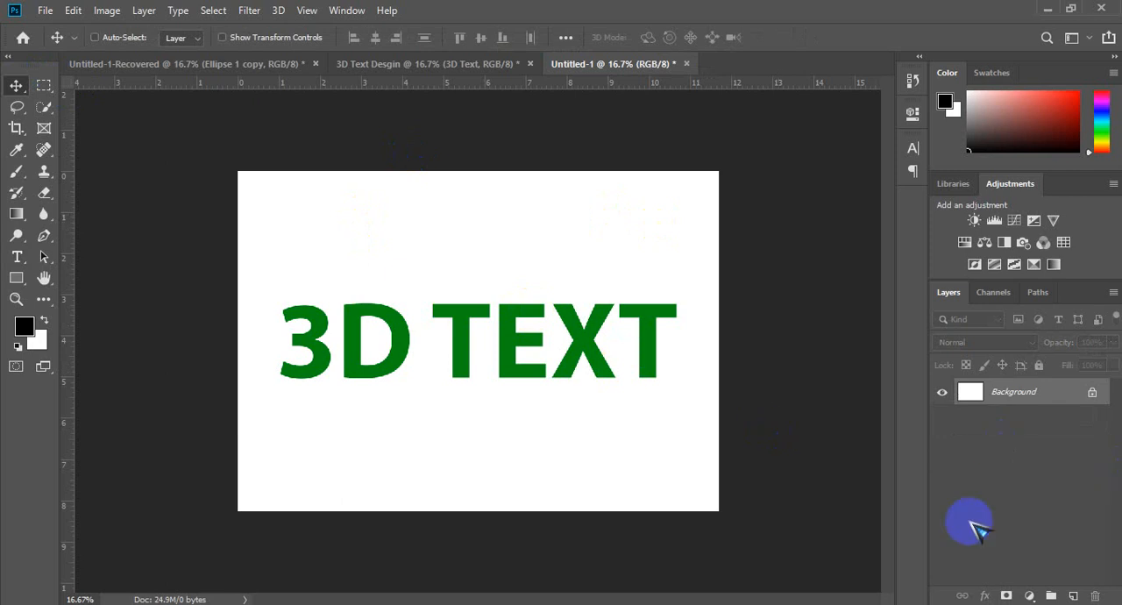
{"action": "key", "text": "ctrl+shift+n"}
{"action": "key", "text": "Return"}
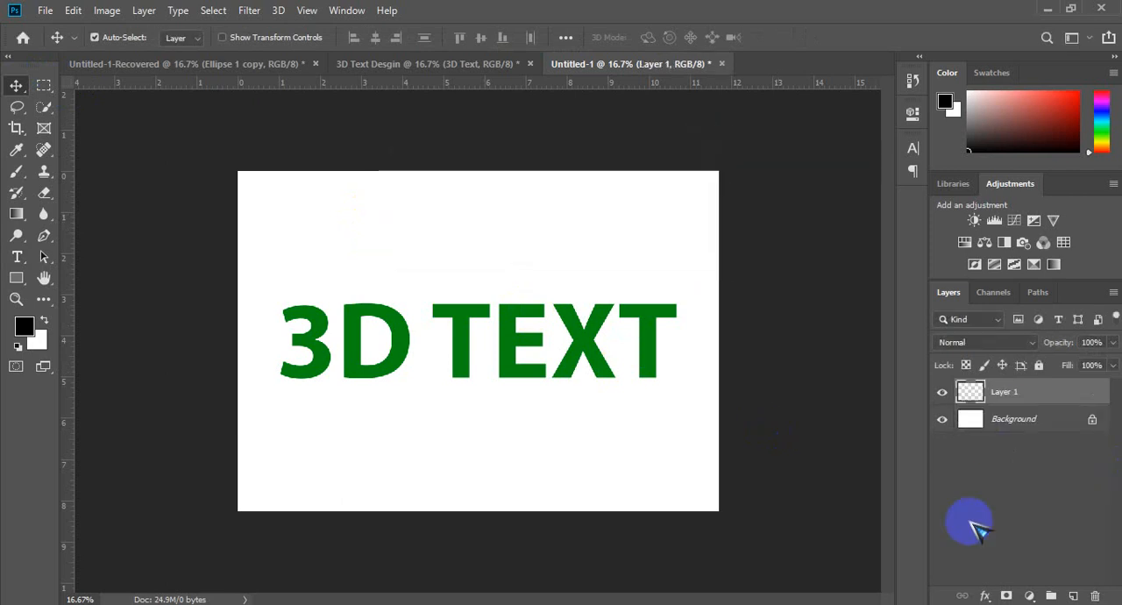
{"action": "left_click", "coordinate": [1047, 420]}
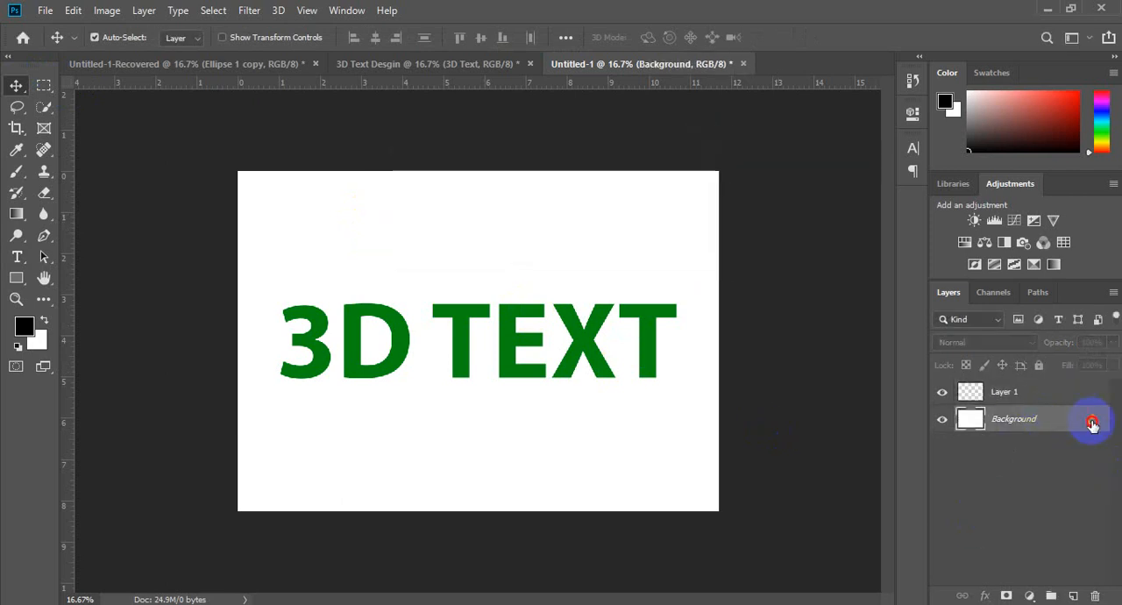
{"action": "left_click", "coordinate": [1093, 423]}
{"action": "key", "text": "Delete"}
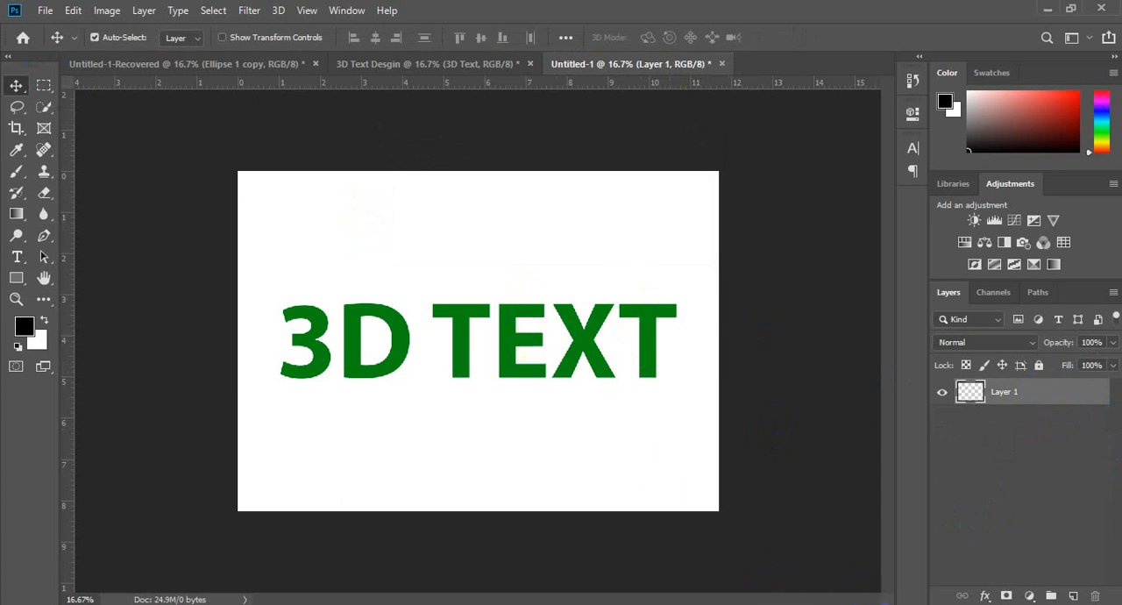
Step: Replace the document with a smaller blank landscape one that has a white background
{"action": "left_click", "coordinate": [879, 604]}
{"action": "left_click", "coordinate": [879, 590]}
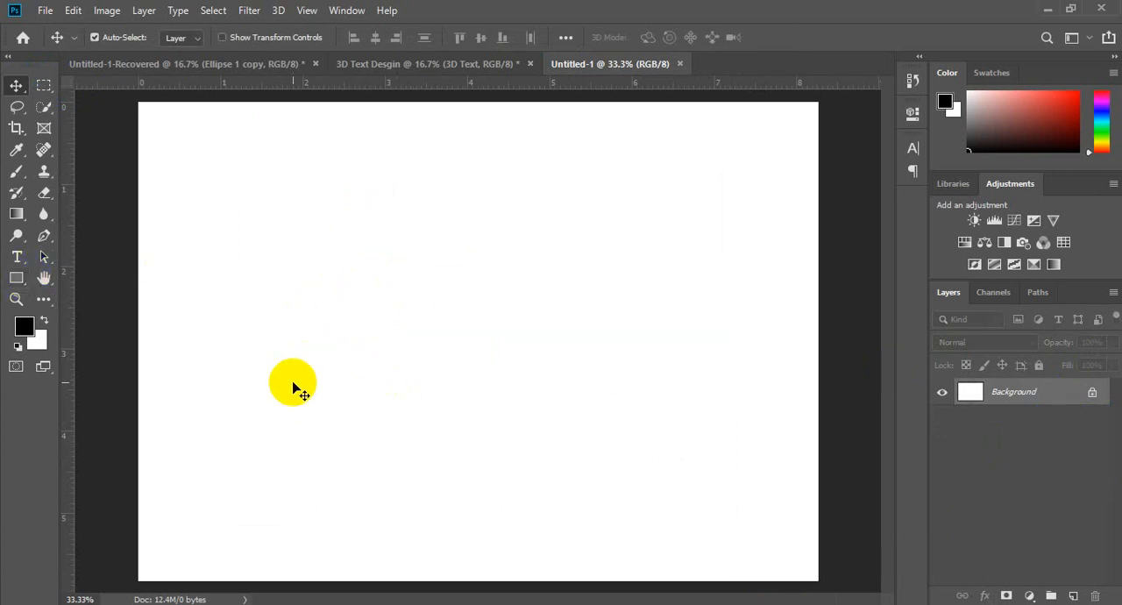
Step: Draw a rectangle of about 730 × 589 px in the lower left part of the canvas and fill it with light green
{"action": "left_click", "coordinate": [16, 278]}
{"action": "left_click_drag", "start_coordinate": [231, 311], "coordinate": [431, 474]}
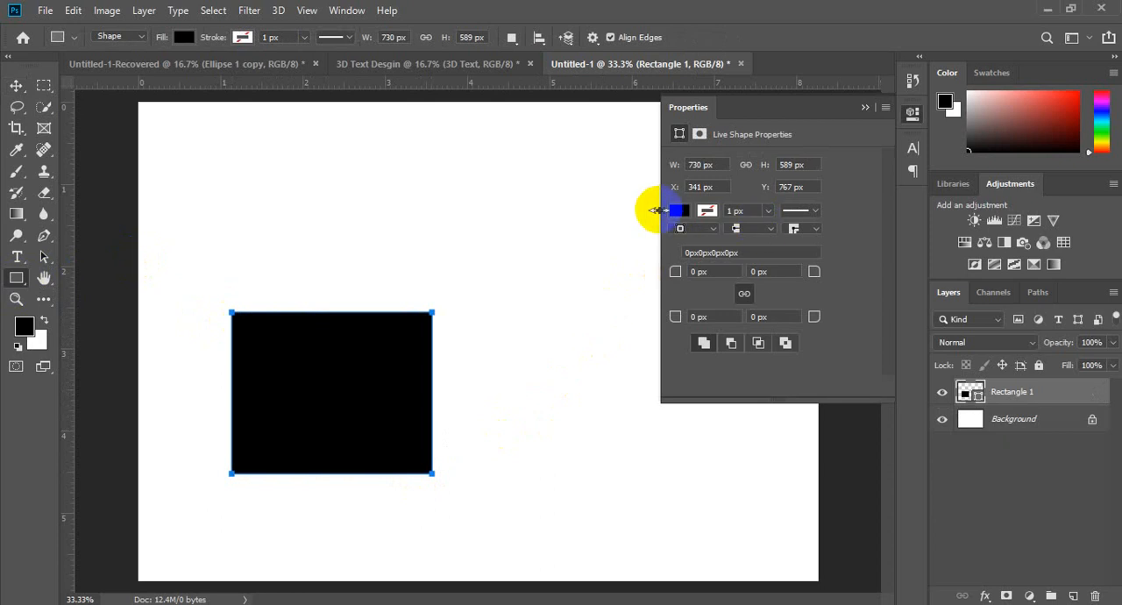
{"action": "left_click", "coordinate": [682, 213]}
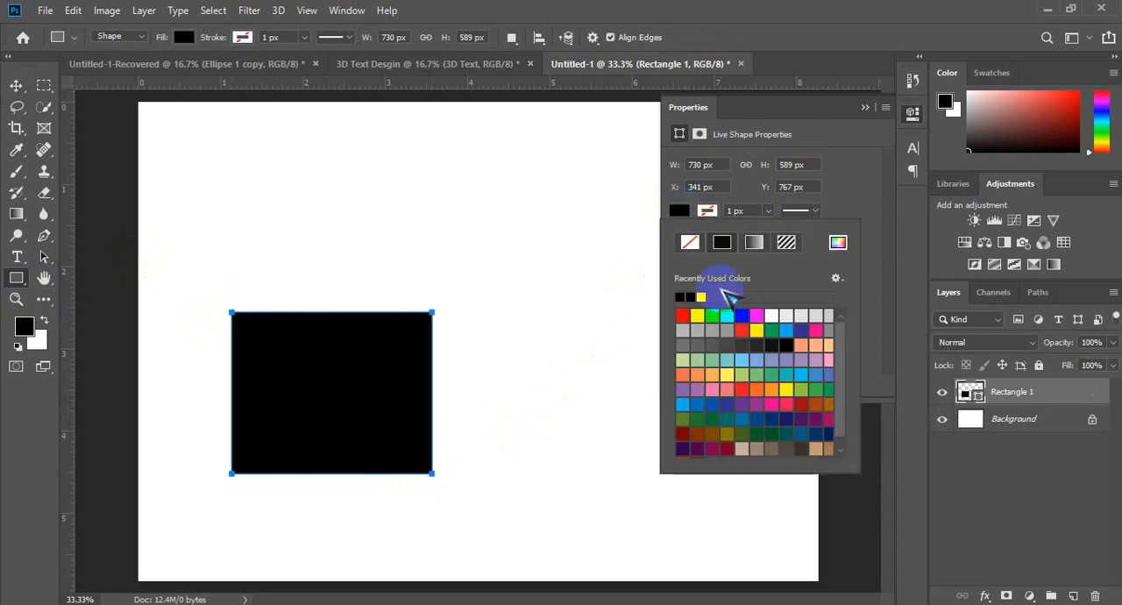
{"action": "left_click", "coordinate": [746, 372]}
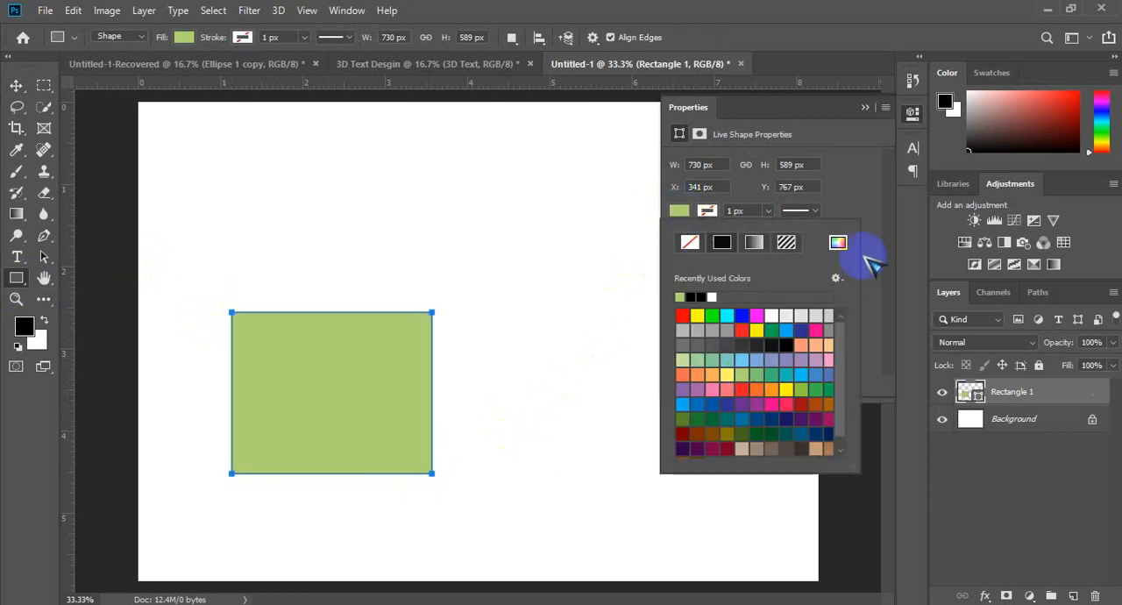
{"action": "left_click", "coordinate": [864, 107]}
{"action": "left_click", "coordinate": [16, 85]}
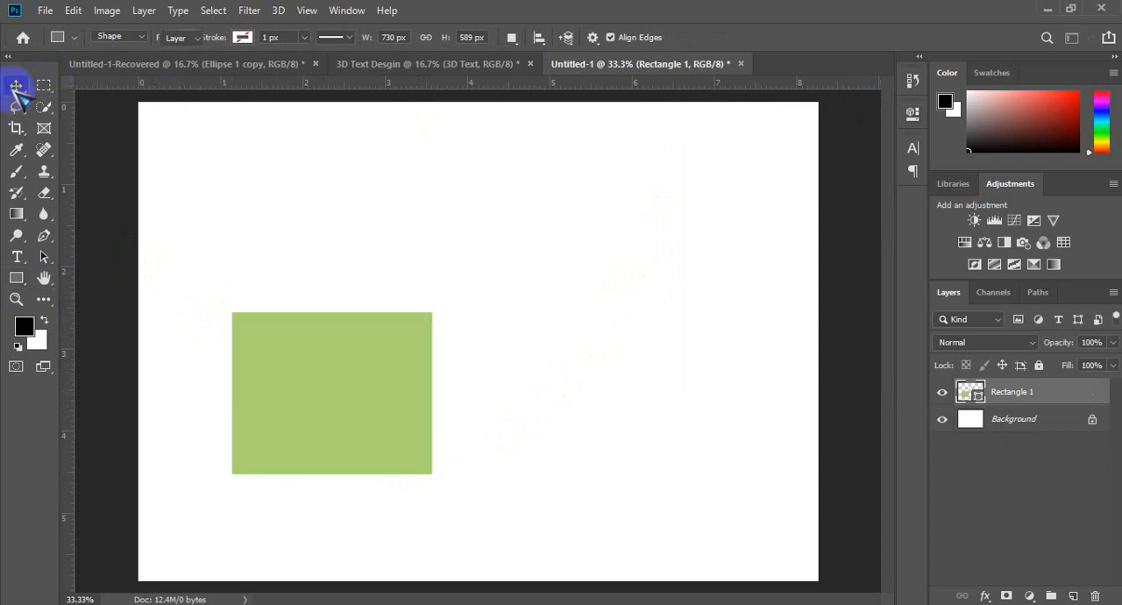
Step: Draw a black ellipse of about 328 × 400 px on a new layer, to the right of the green rectangle
{"action": "left_click", "coordinate": [16, 277]}
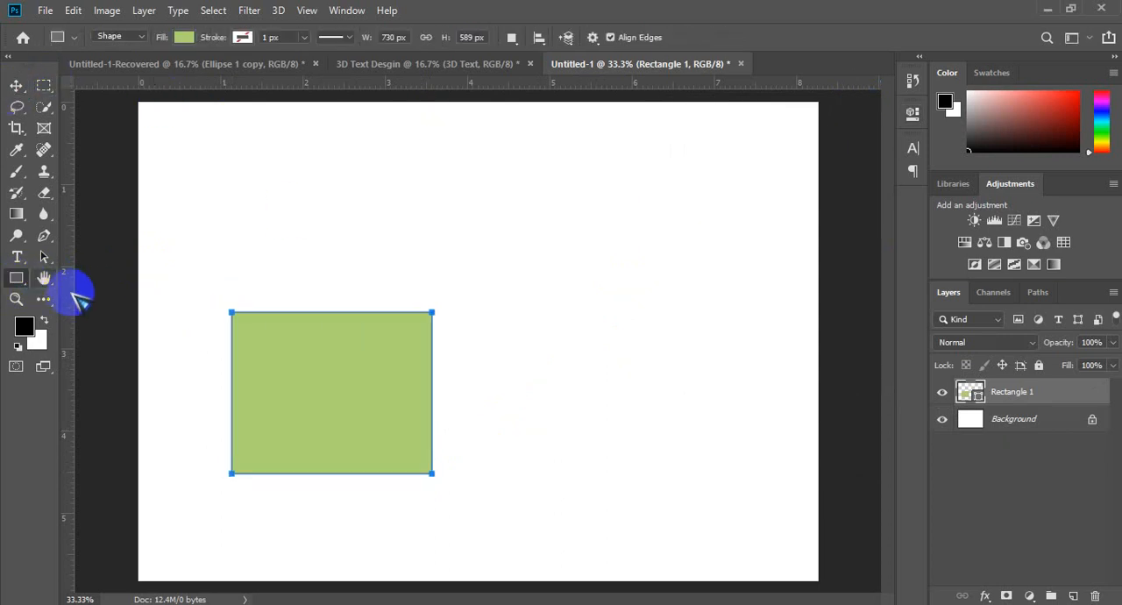
{"action": "right_click", "coordinate": [16, 278]}
{"action": "left_click", "coordinate": [78, 314]}
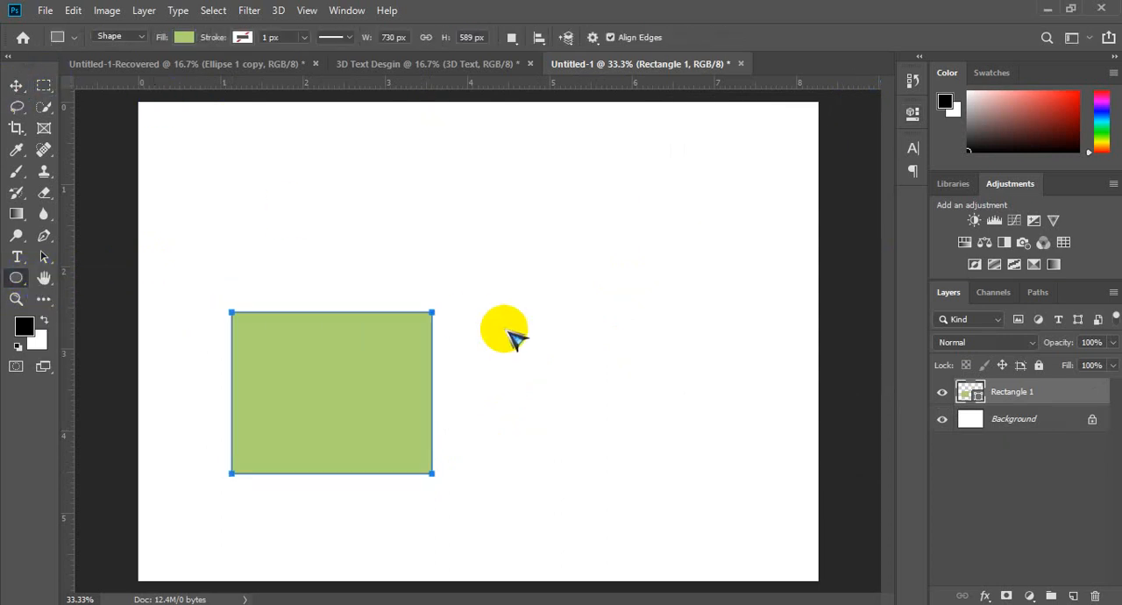
{"action": "key", "text": "ctrl+shift+n"}
{"action": "key", "text": "Return"}
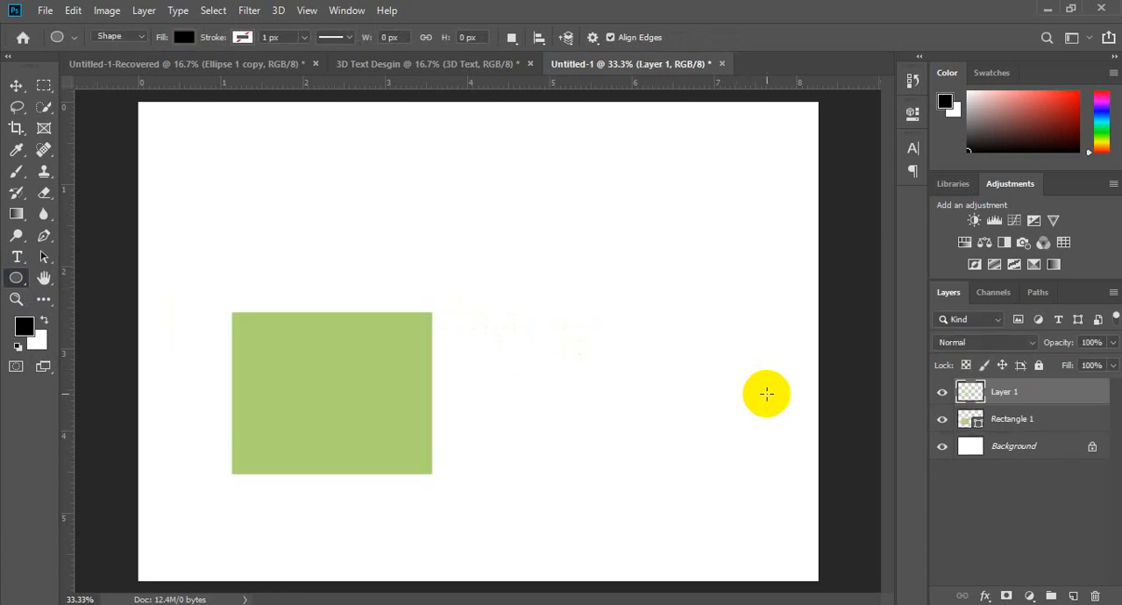
{"action": "left_click_drag", "start_coordinate": [577, 383], "coordinate": [668, 493]}
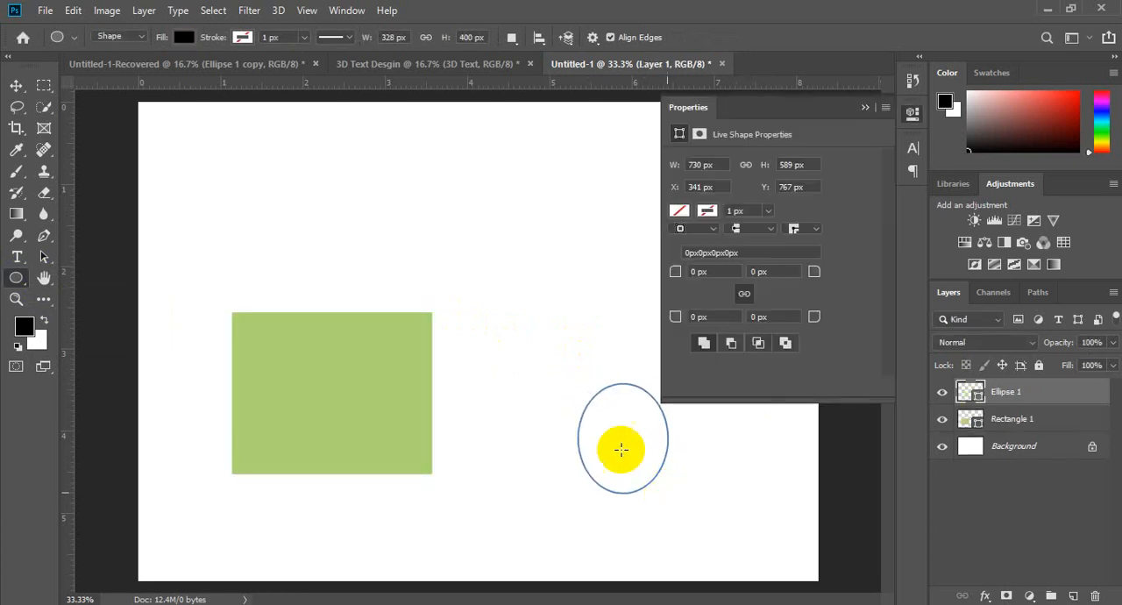
{"action": "left_click", "coordinate": [866, 106]}
{"action": "left_click", "coordinate": [16, 85]}
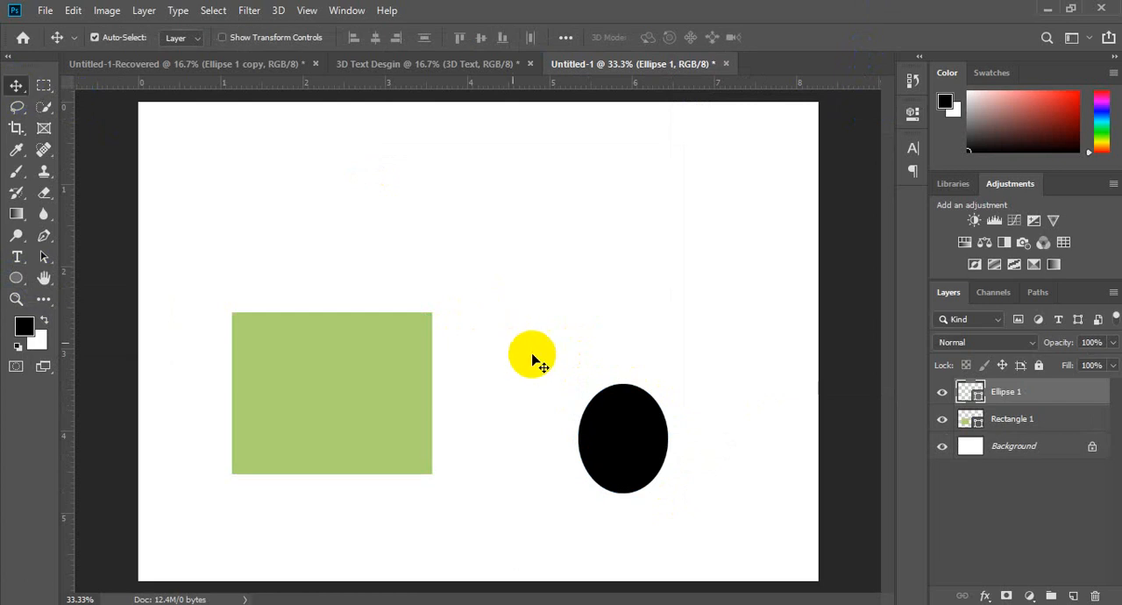
Step: Move the ellipse closer to the green rectangle and shift each shape separately on the canvas
{"action": "left_click_drag", "start_coordinate": [621, 443], "coordinate": [525, 431]}
{"action": "mouse_move", "coordinate": [376, 406]}
{"action": "left_mouse_down"}
{"action": "mouse_move", "coordinate": [383, 395]}
{"action": "mouse_move", "coordinate": [356, 383]}
{"action": "mouse_move", "coordinate": [368, 407]}
{"action": "mouse_move", "coordinate": [345, 406]}
{"action": "mouse_move", "coordinate": [373, 396]}
{"action": "left_mouse_up"}
{"action": "left_click_drag", "start_coordinate": [473, 410], "coordinate": [493, 414]}
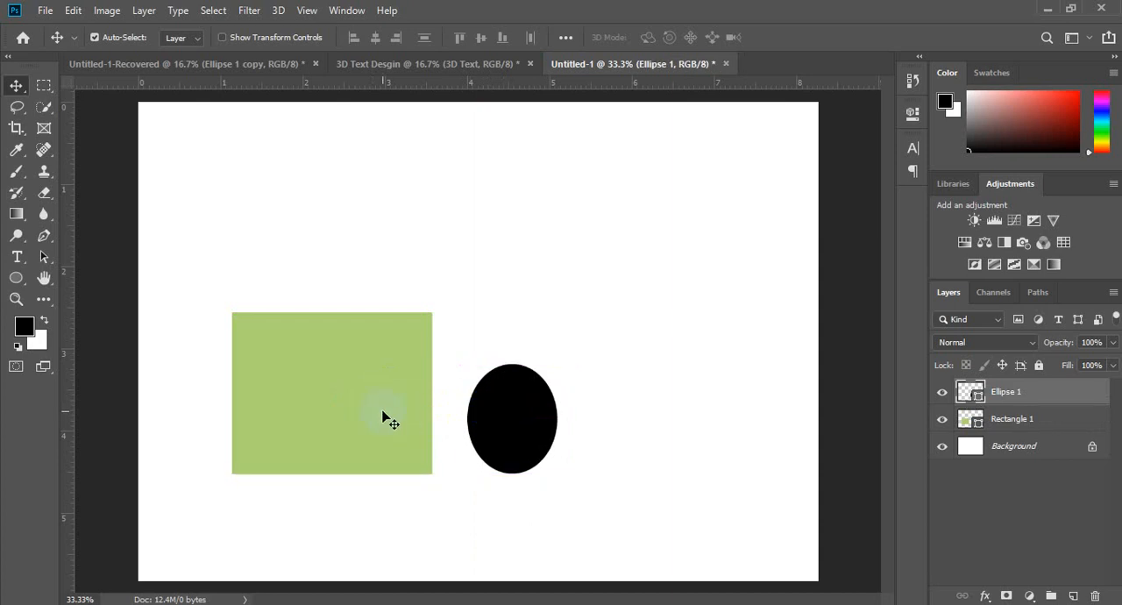
{"action": "mouse_move", "coordinate": [383, 415]}
{"action": "left_mouse_down"}
{"action": "mouse_move", "coordinate": [389, 388]}
{"action": "mouse_move", "coordinate": [383, 401]}
{"action": "left_mouse_up"}
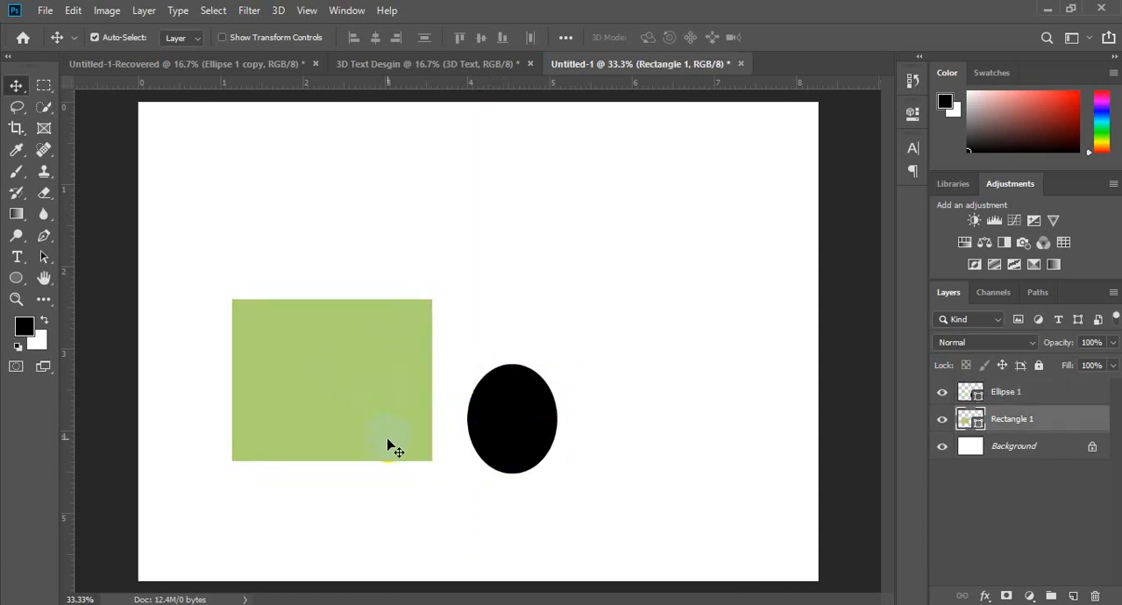
{"action": "left_click_drag", "start_coordinate": [387, 448], "coordinate": [386, 430]}
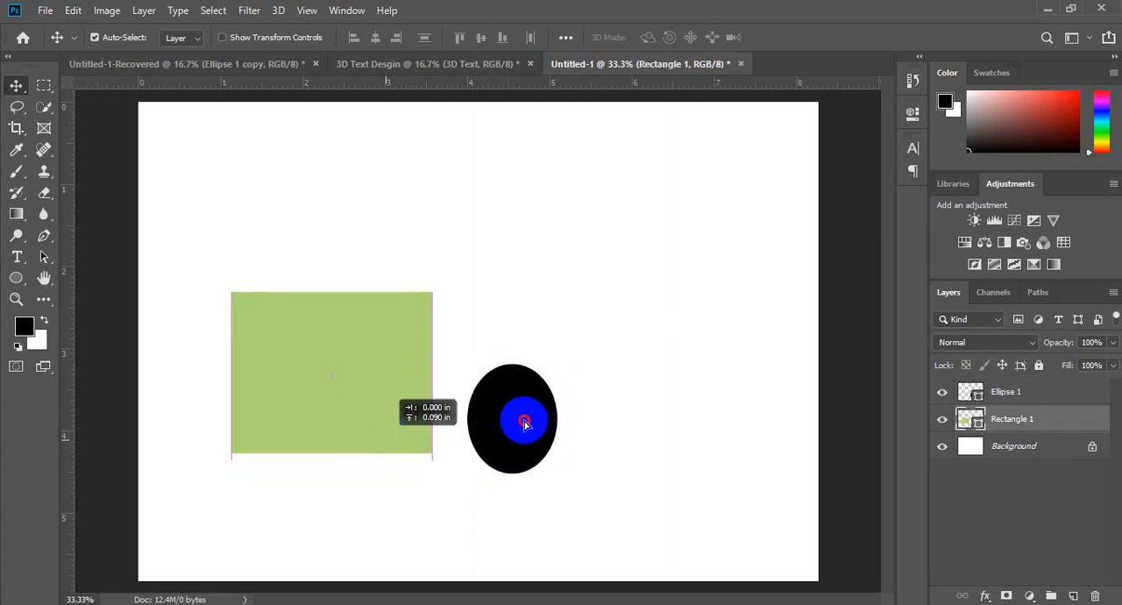
{"action": "left_click_drag", "start_coordinate": [525, 422], "coordinate": [524, 447]}
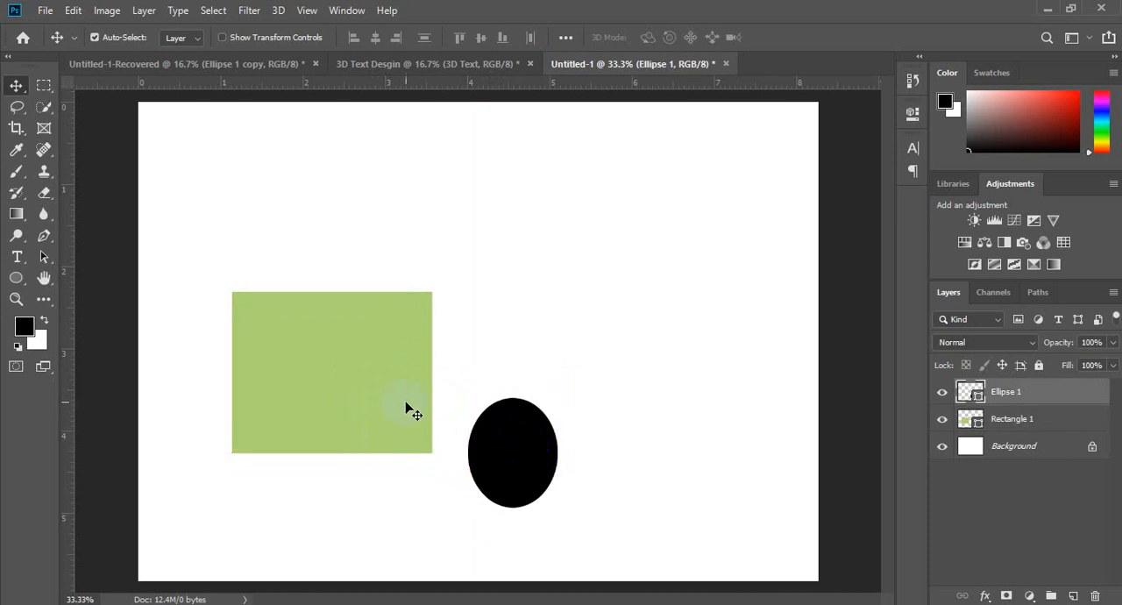
{"action": "left_click_drag", "start_coordinate": [407, 409], "coordinate": [408, 419]}
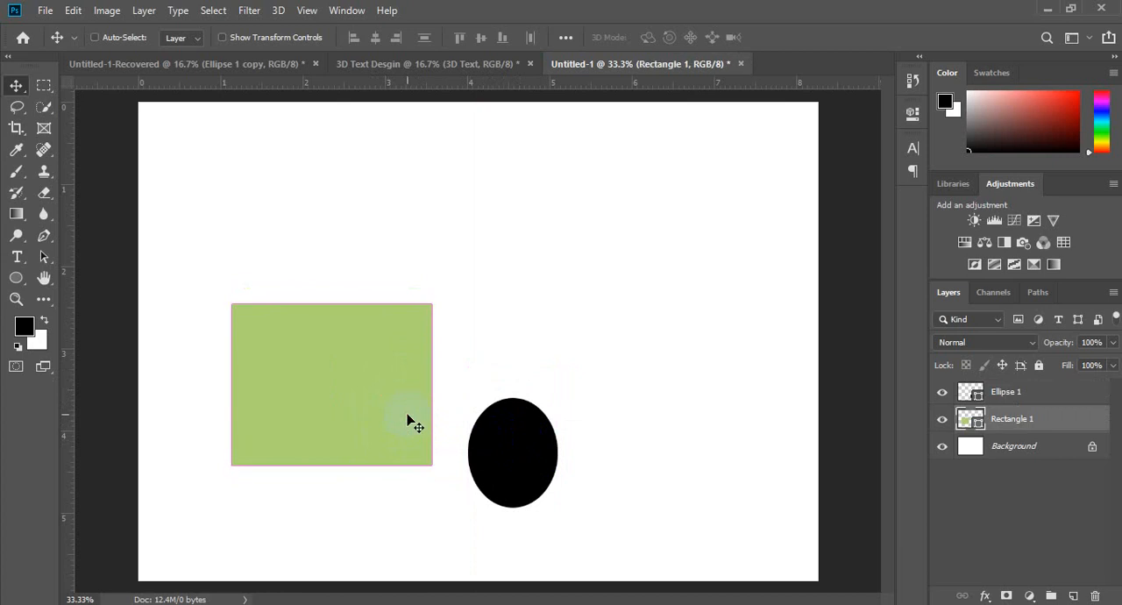
Step: Scale the green rectangle down to a small block and reposition it and the ellipse side by side
{"action": "key", "text": "ctrl+t"}
{"action": "left_click_drag", "start_coordinate": [432, 304], "coordinate": [434, 436]}
{"action": "left_click", "coordinate": [481, 431]}
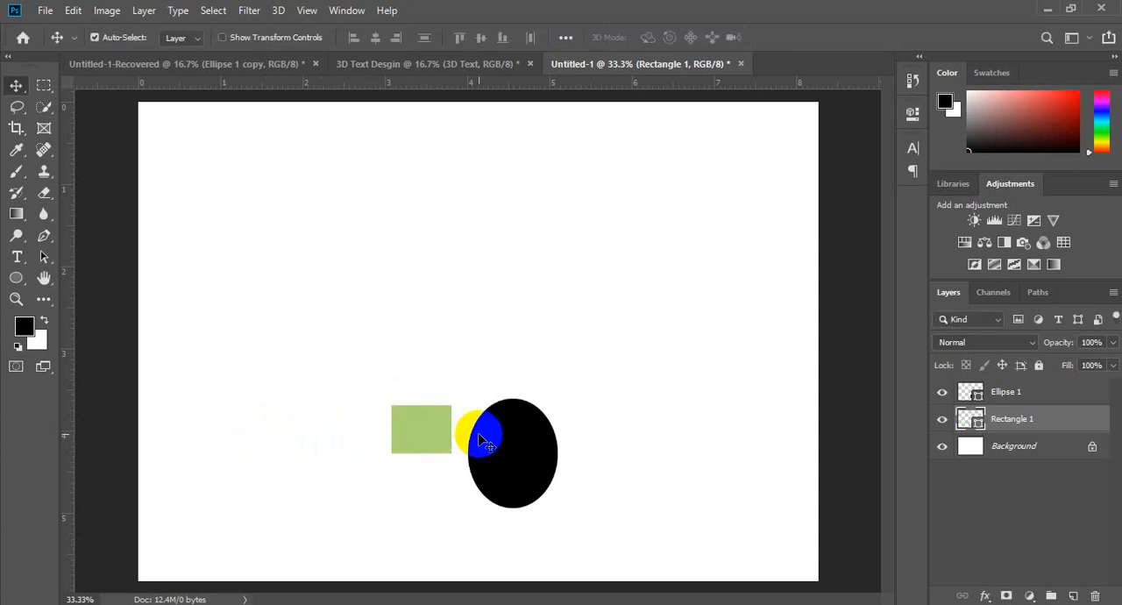
{"action": "left_click_drag", "start_coordinate": [511, 456], "coordinate": [524, 419]}
{"action": "mouse_move", "coordinate": [432, 424]}
{"action": "left_mouse_down"}
{"action": "mouse_move", "coordinate": [503, 421]}
{"action": "mouse_move", "coordinate": [437, 429]}
{"action": "left_mouse_up"}
{"action": "mouse_move", "coordinate": [526, 435]}
{"action": "left_mouse_down"}
{"action": "mouse_move", "coordinate": [526, 449]}
{"action": "mouse_move", "coordinate": [540, 443]}
{"action": "left_mouse_up"}
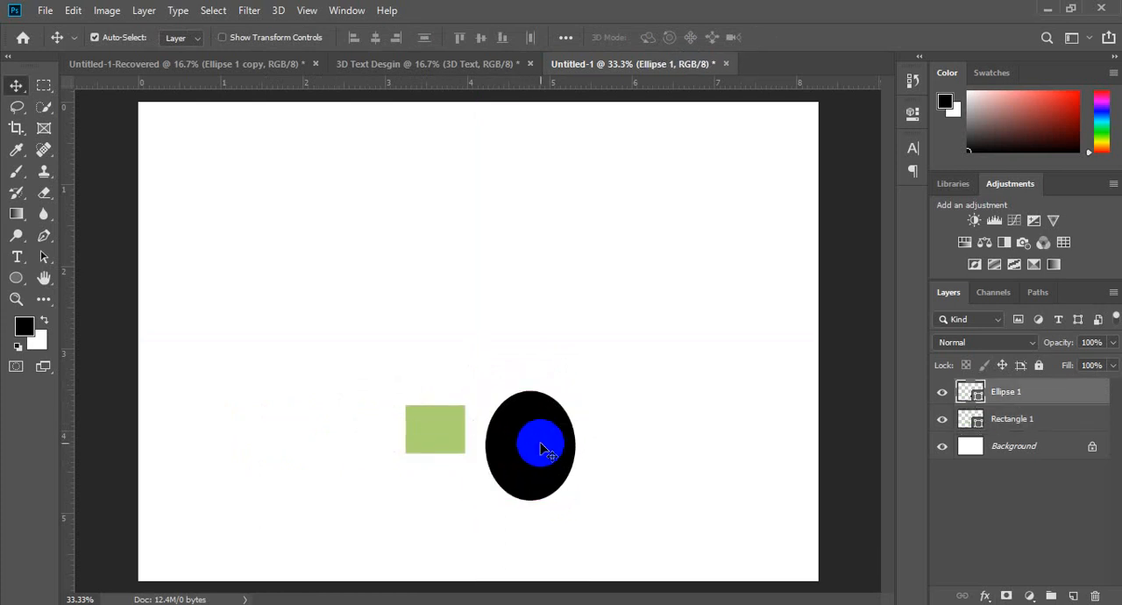
Step: Try the Pen tool around the two shapes and undo everything drawn, back to the blank Background layer
{"action": "left_click", "coordinate": [446, 436]}
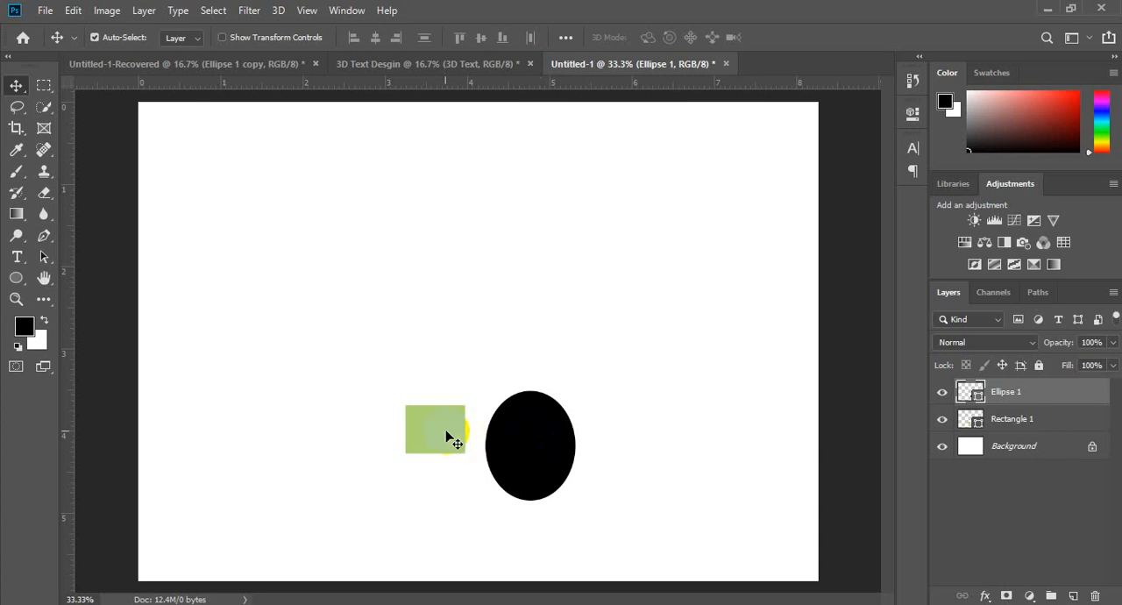
{"action": "left_click", "coordinate": [530, 447]}
{"action": "left_click", "coordinate": [474, 443]}
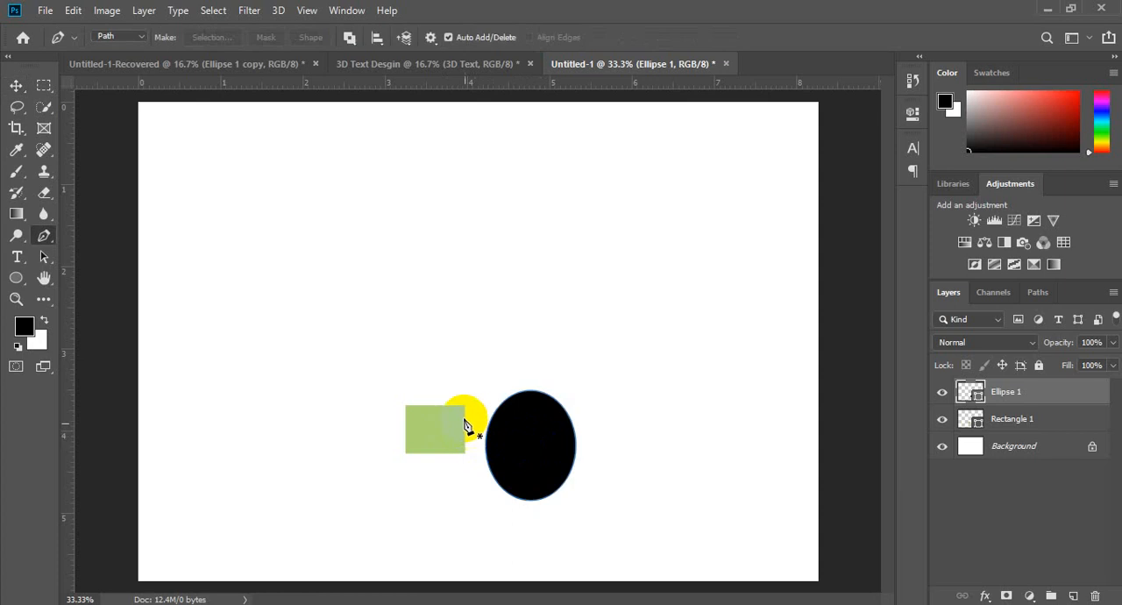
{"action": "left_click", "coordinate": [585, 427]}
{"action": "key", "text": "ctrl+z"}
{"action": "key", "text": "ctrl+z"}
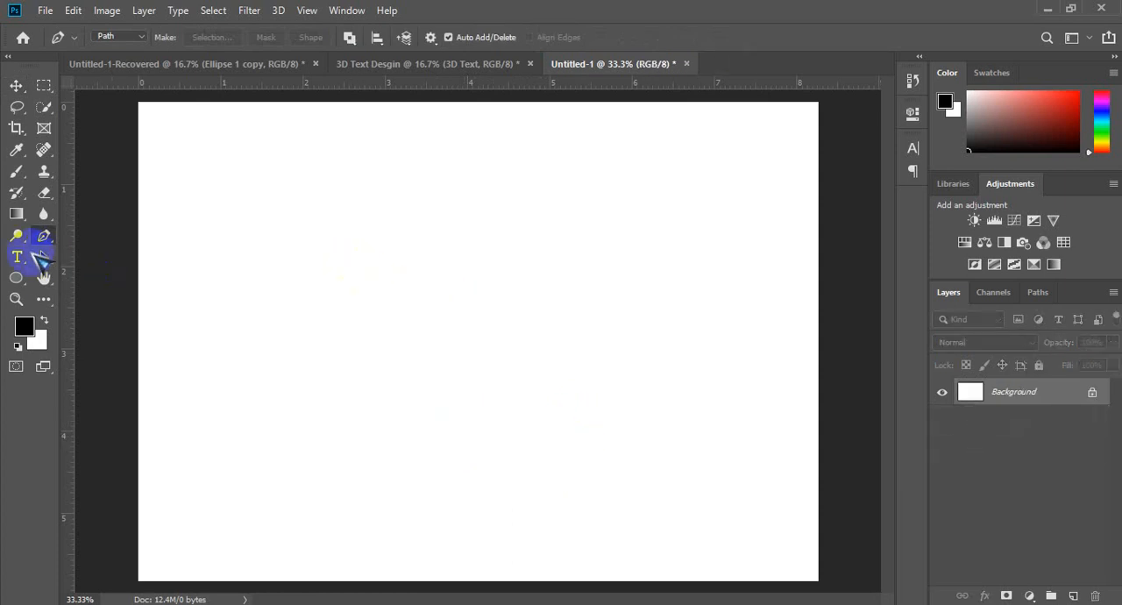
Step: Draw a black 570 × 570 px square slightly left of the canvas centre with the Rectangle tool
{"action": "left_click", "coordinate": [16, 277]}
{"action": "left_click", "coordinate": [55, 274]}
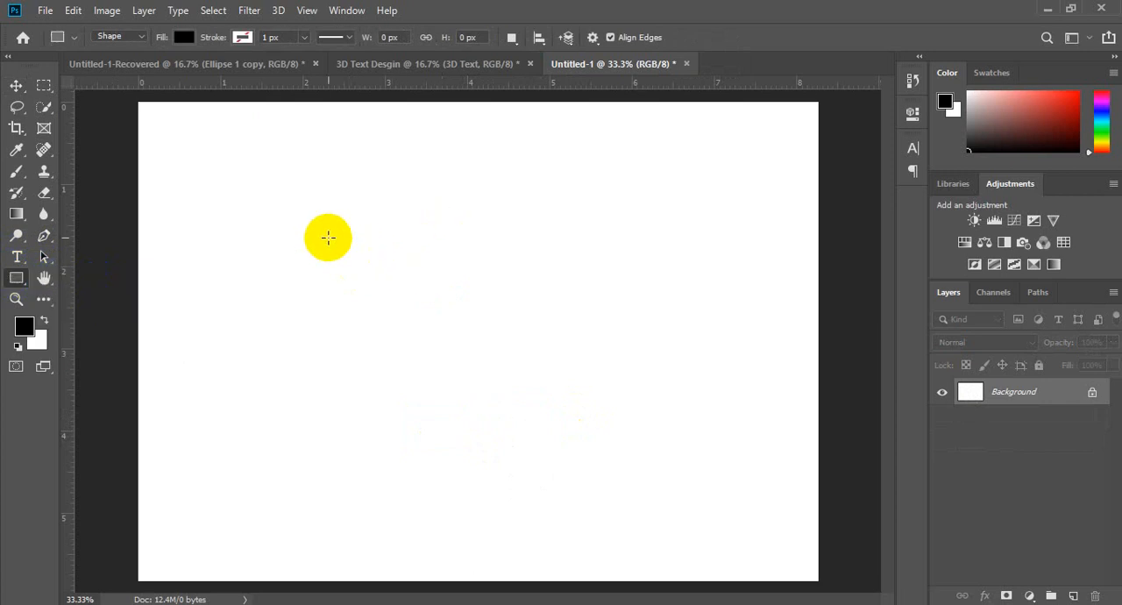
{"action": "left_click_drag", "start_coordinate": [328, 238], "coordinate": [548, 393]}
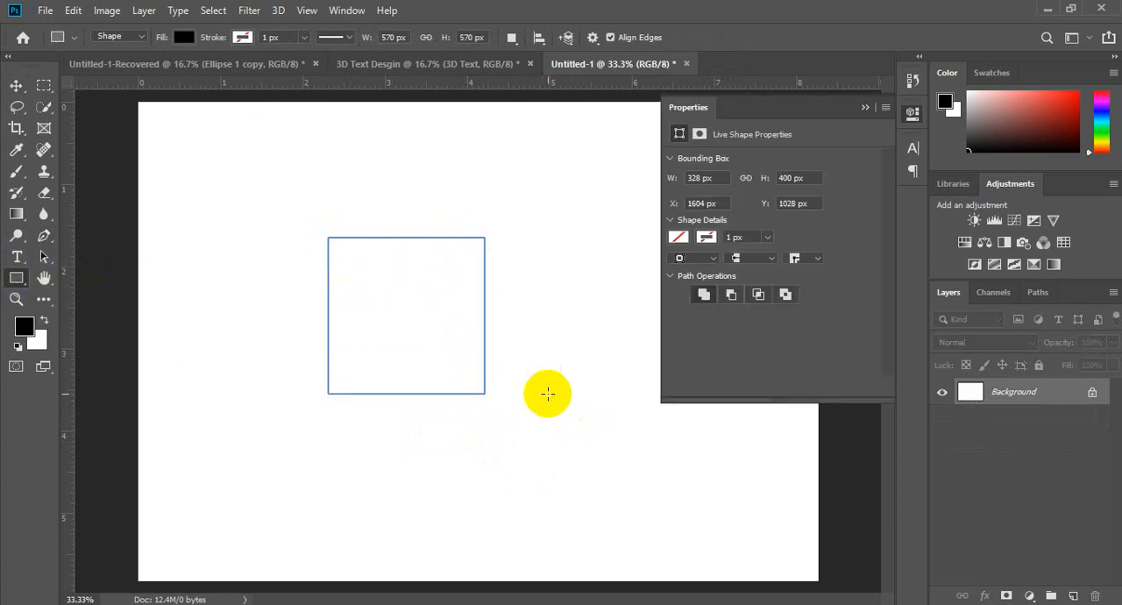
Step: Remove the square's fill and give it a blue outline about 34.7 px thick
{"action": "left_click", "coordinate": [680, 210]}
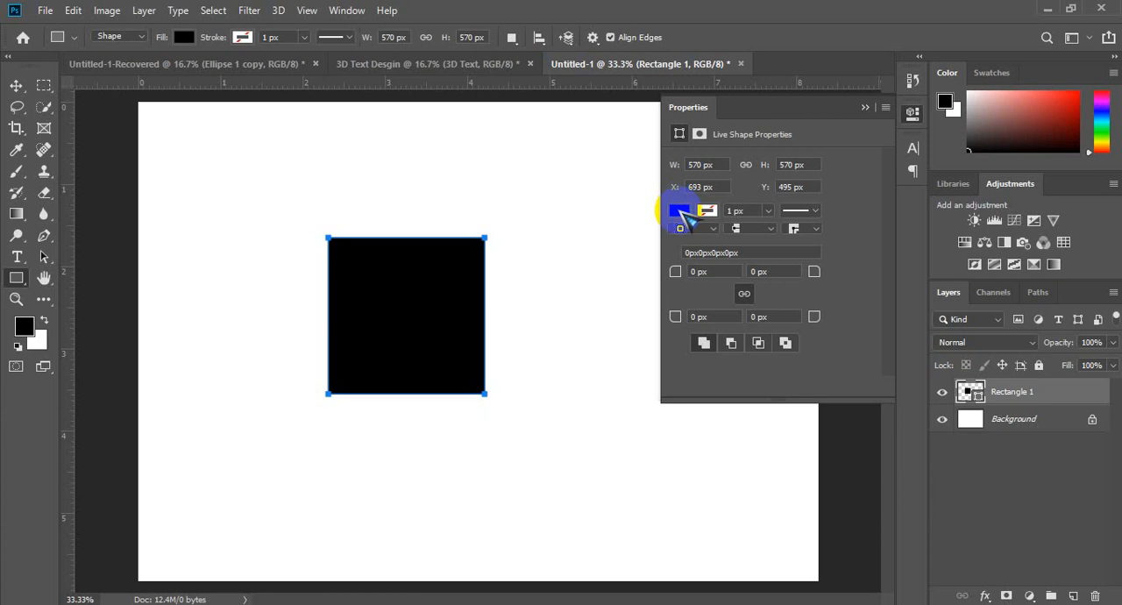
{"action": "left_click", "coordinate": [691, 243]}
{"action": "left_click", "coordinate": [707, 210]}
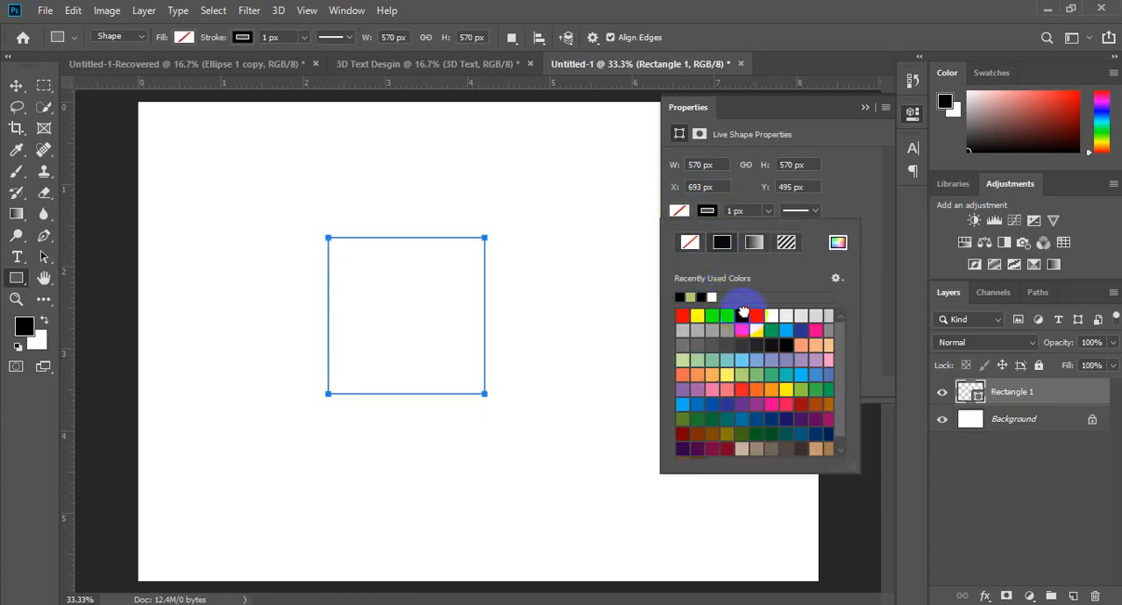
{"action": "left_click", "coordinate": [768, 212]}
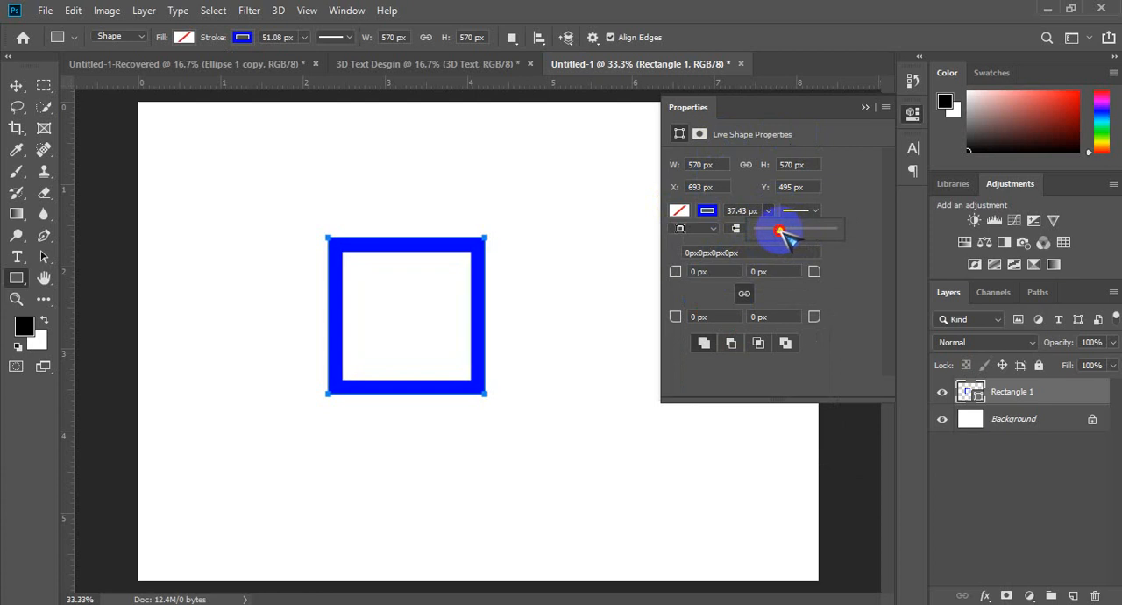
{"action": "left_click", "coordinate": [865, 108]}
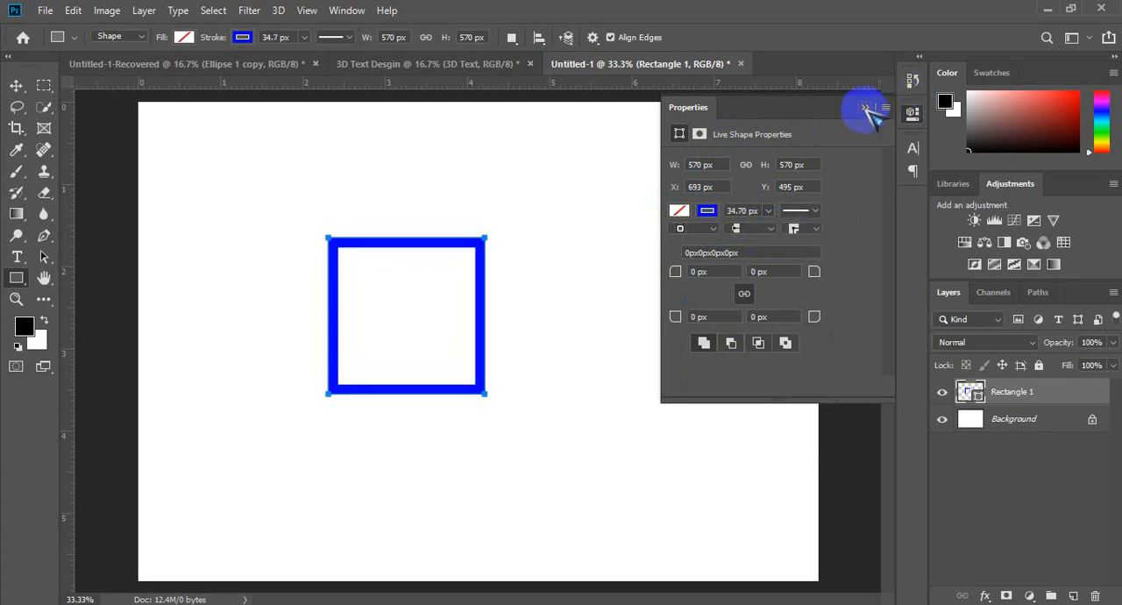
Step: Duplicate the outlined square's layer and move the copy up and to the right so the two squares overlap
{"action": "key", "text": "ctrl+j"}
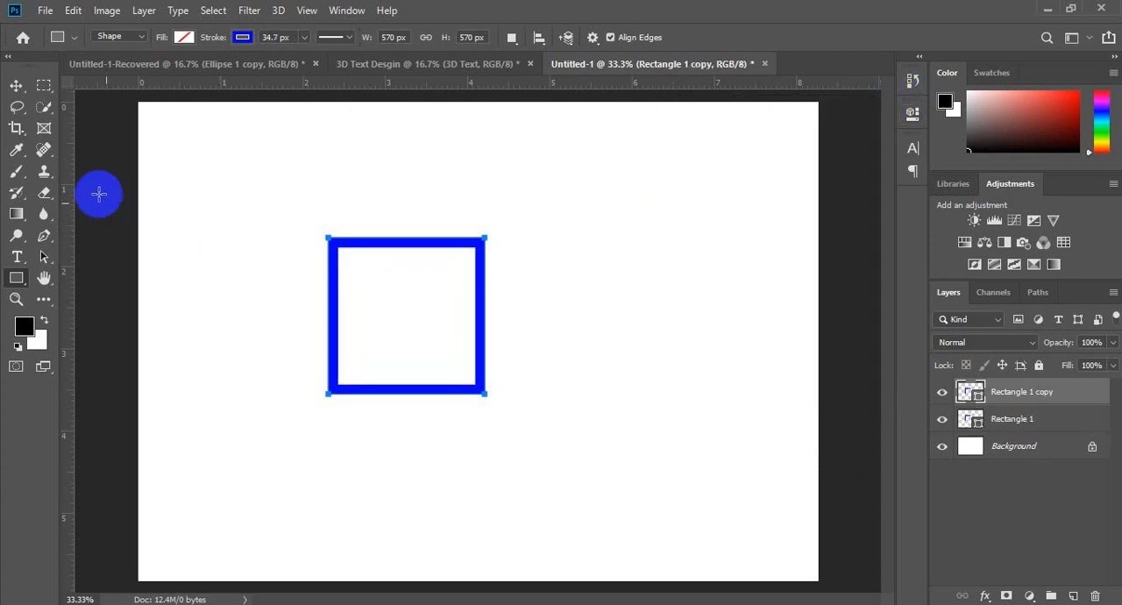
{"action": "left_click", "coordinate": [16, 85]}
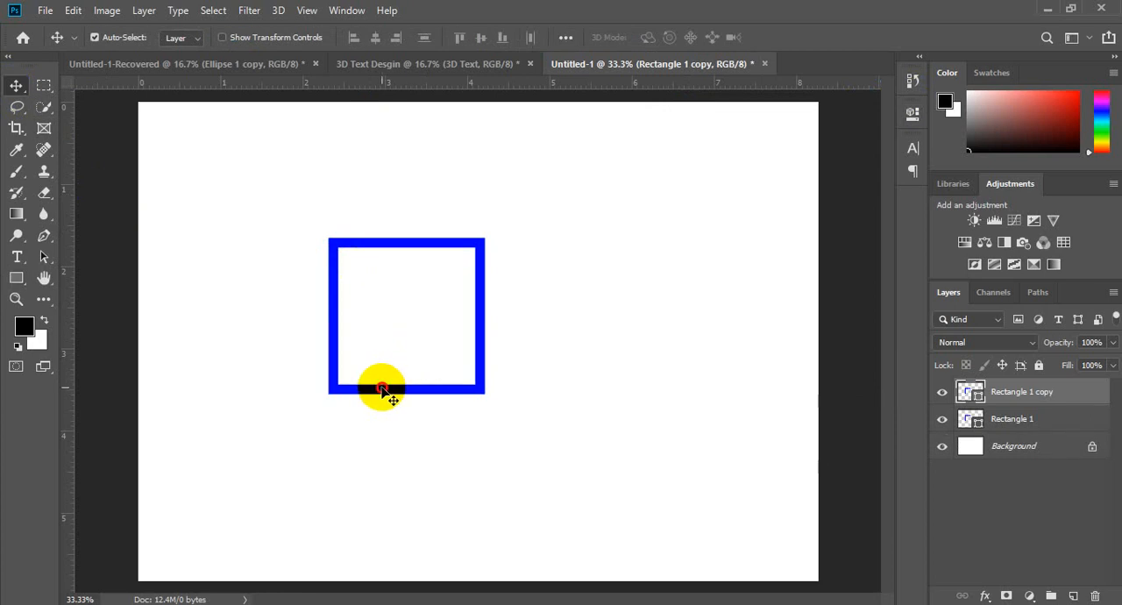
{"action": "left_click_drag", "start_coordinate": [381, 386], "coordinate": [446, 349]}
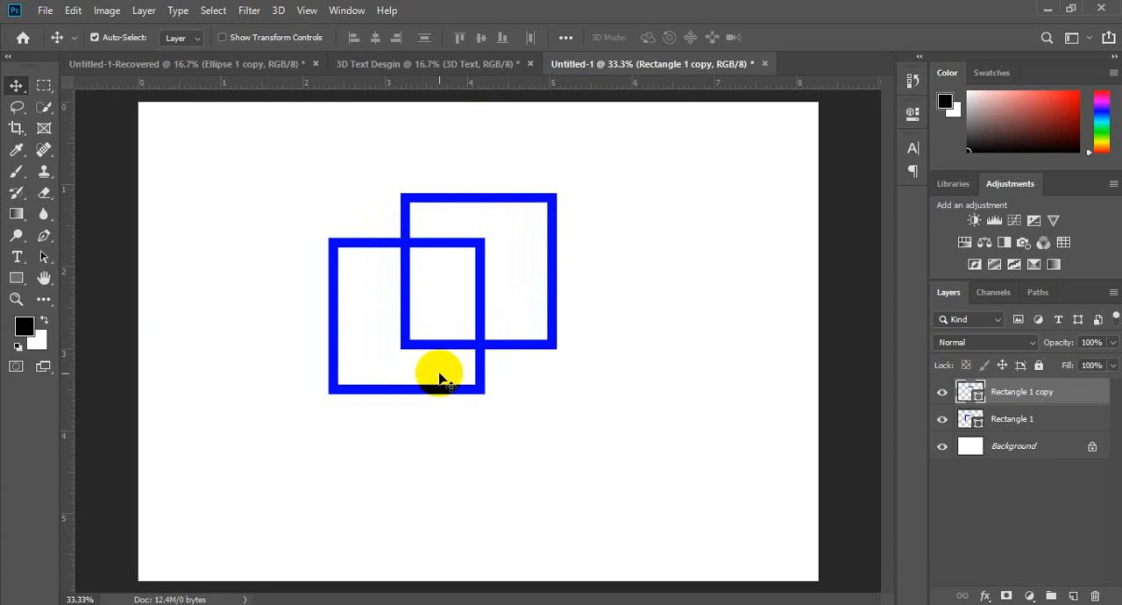
Step: On a new layer, trace a closed thin bar with the Pen tool between the lower-left corners of both squares
{"action": "key", "text": "p"}
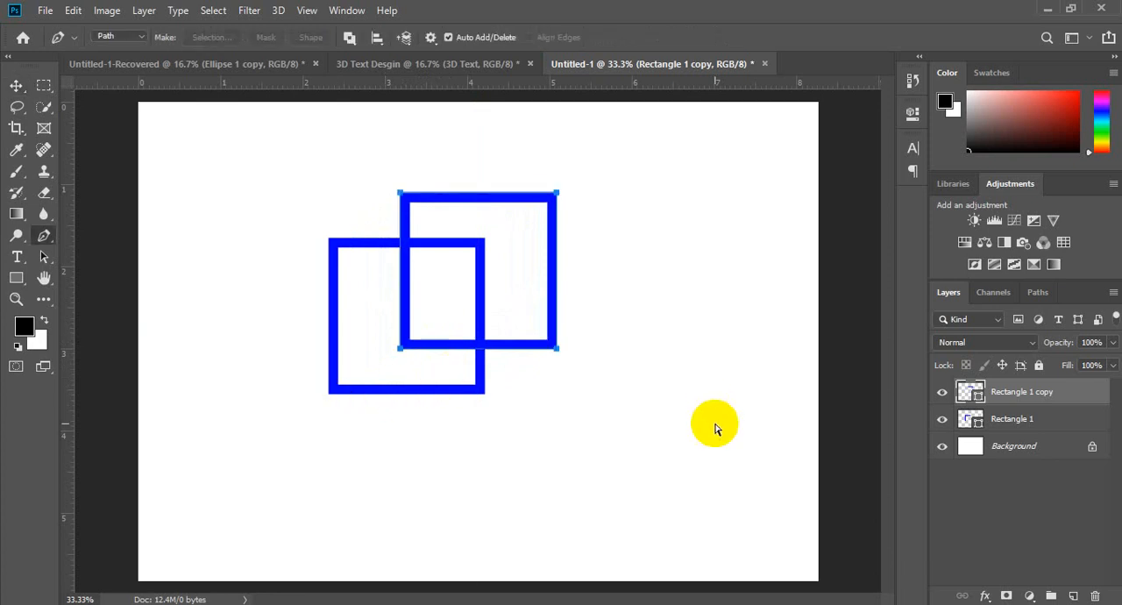
{"action": "key", "text": "ctrl+shift+n"}
{"action": "key", "text": "Return"}
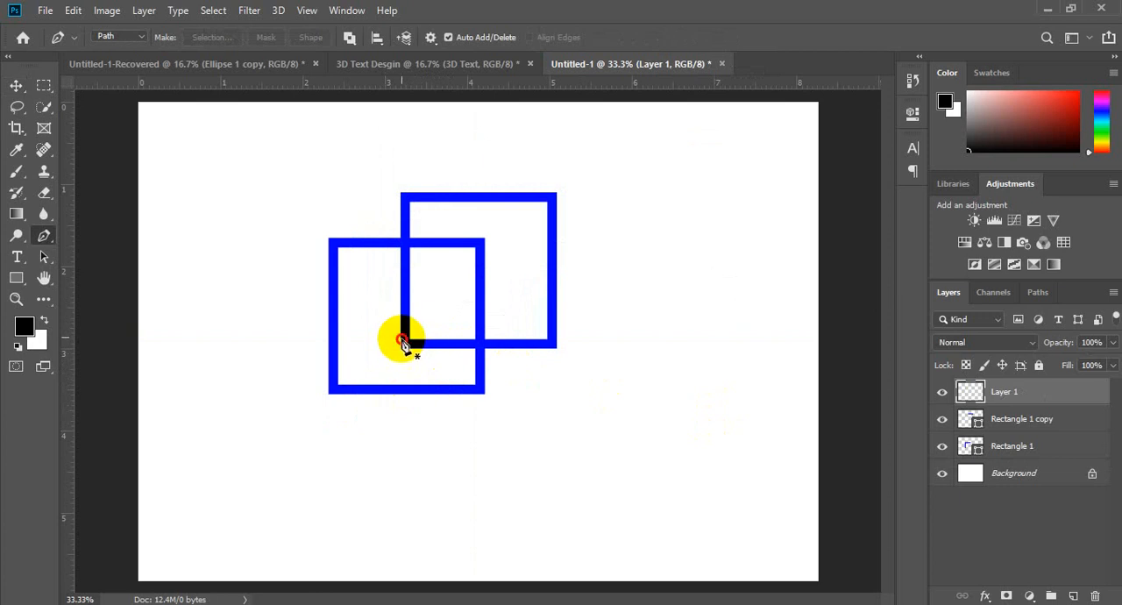
{"action": "left_click", "coordinate": [401, 340]}
{"action": "left_click", "coordinate": [331, 385]}
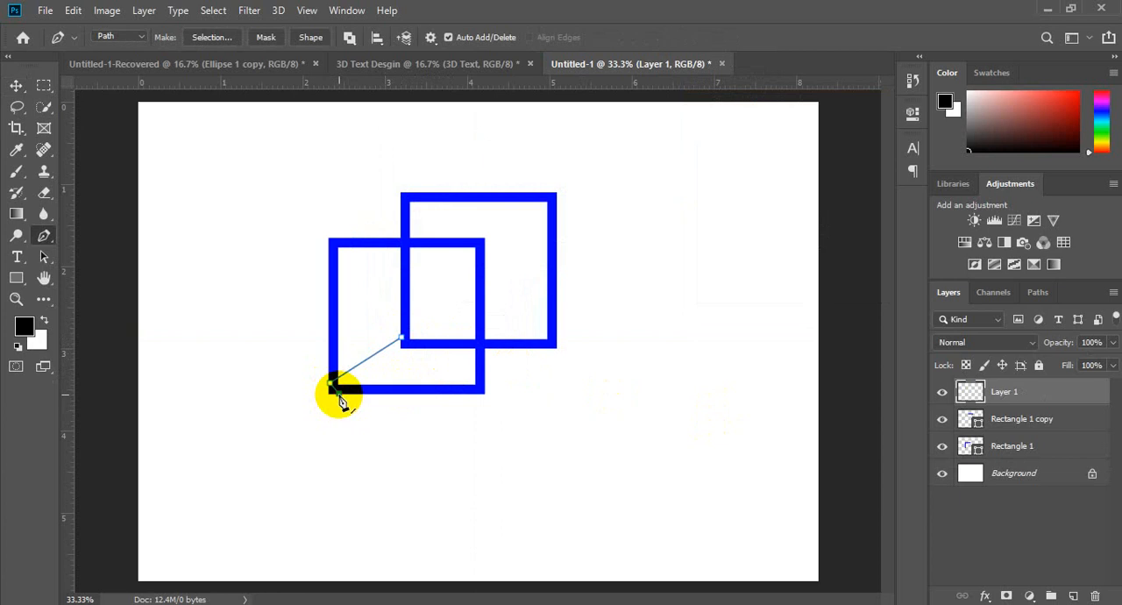
{"action": "left_click", "coordinate": [403, 341]}
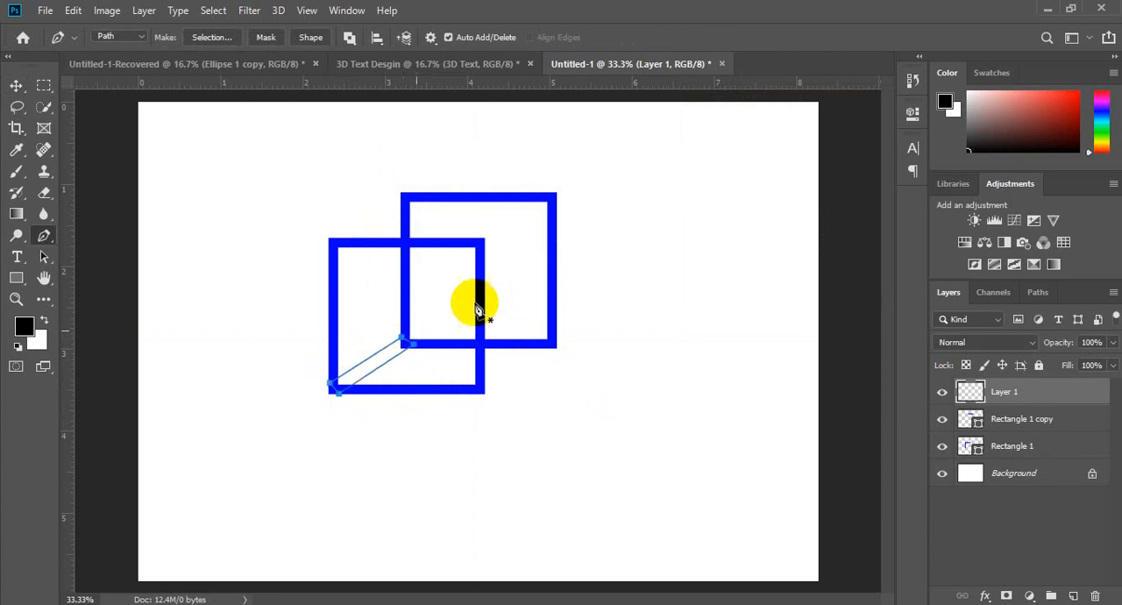
Step: Turn the lower-left bar's path into a selection and fill it with the blue sampled from the squares, leaving nothing selected
{"action": "key", "text": "Escape"}
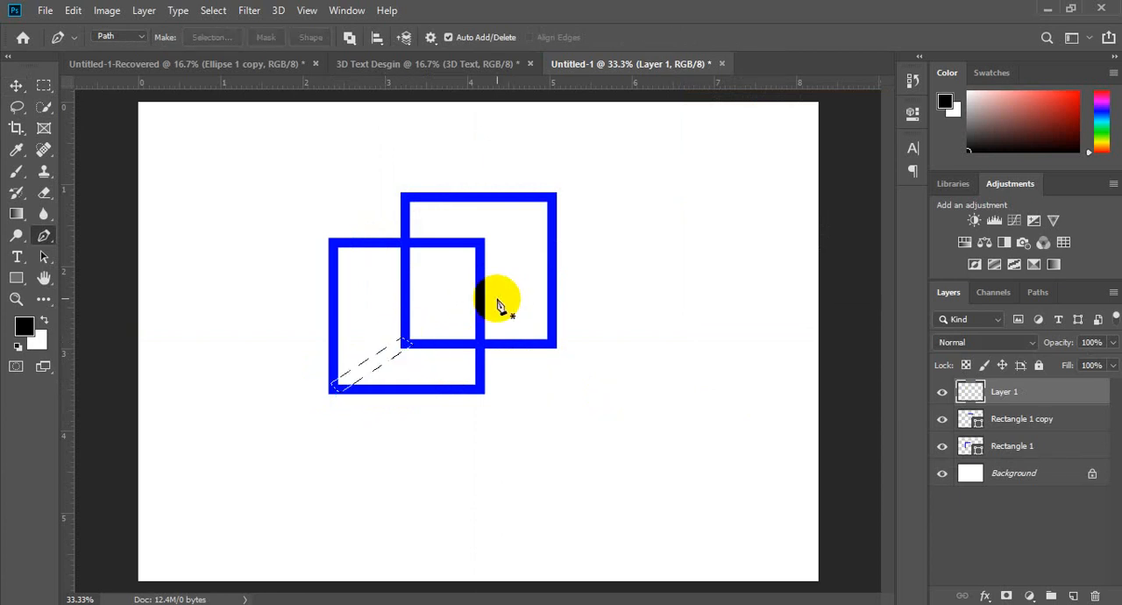
{"action": "key", "text": "i"}
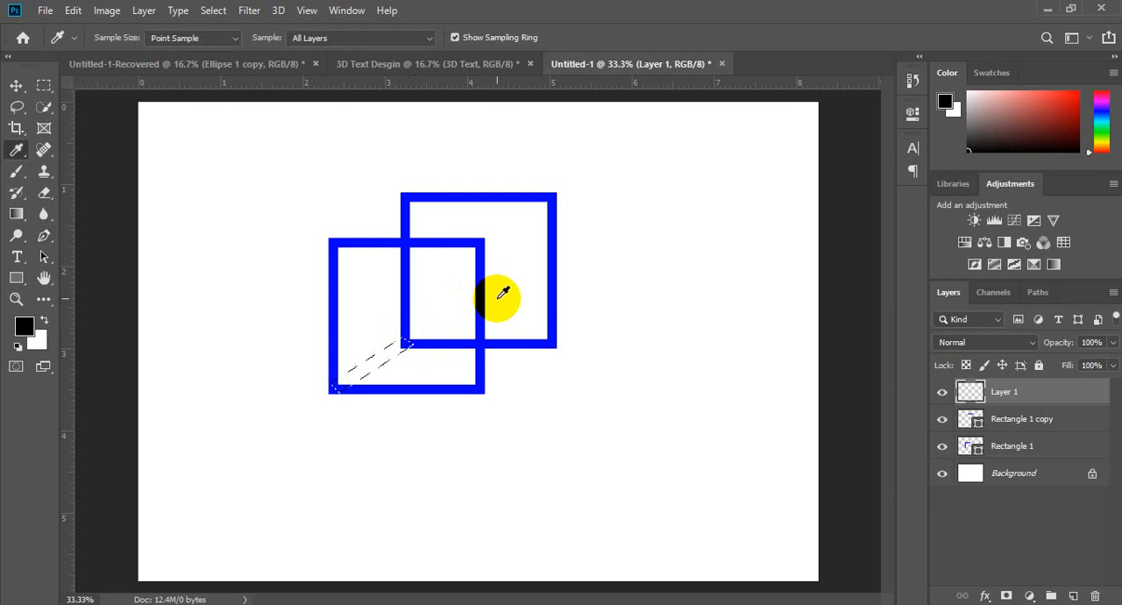
{"action": "left_click", "coordinate": [406, 261]}
{"action": "key", "text": "g"}
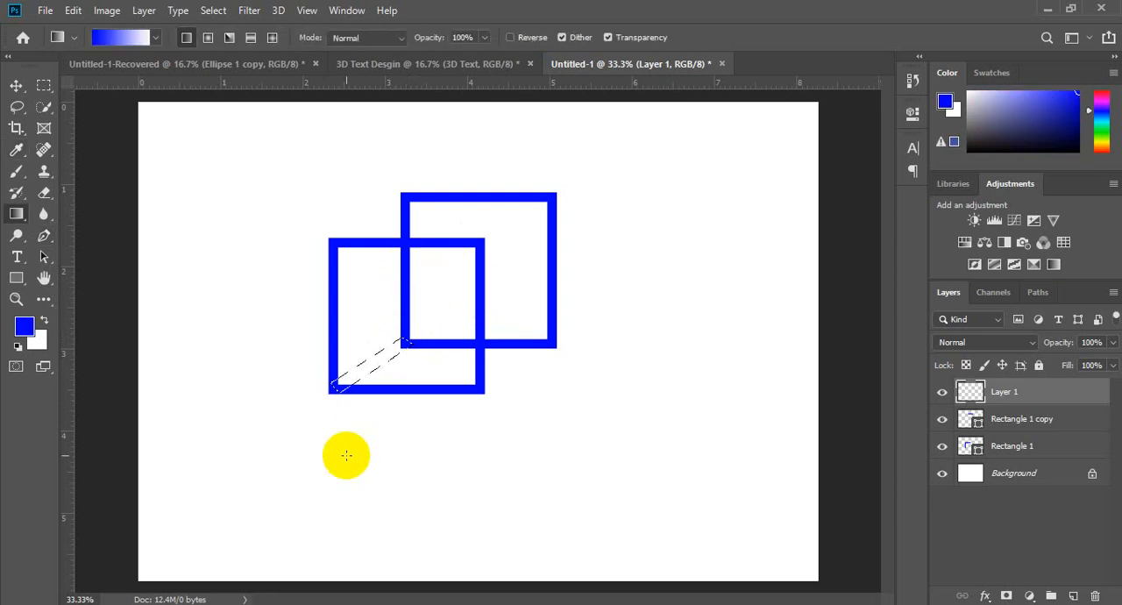
{"action": "key", "text": "shift+g"}
{"action": "left_click", "coordinate": [372, 367]}
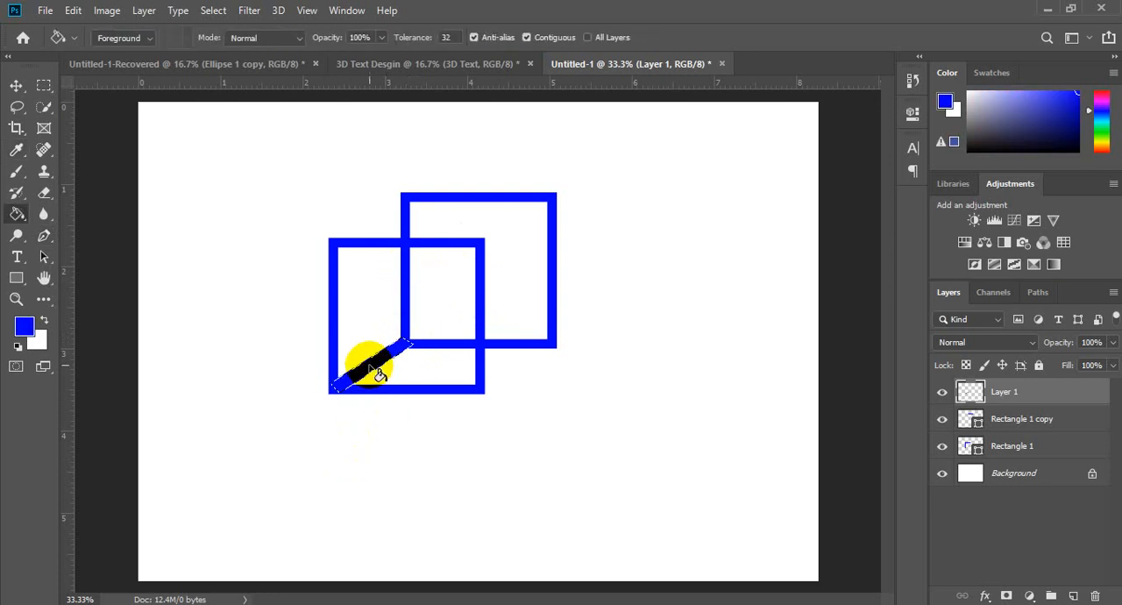
{"action": "left_click", "coordinate": [378, 374]}
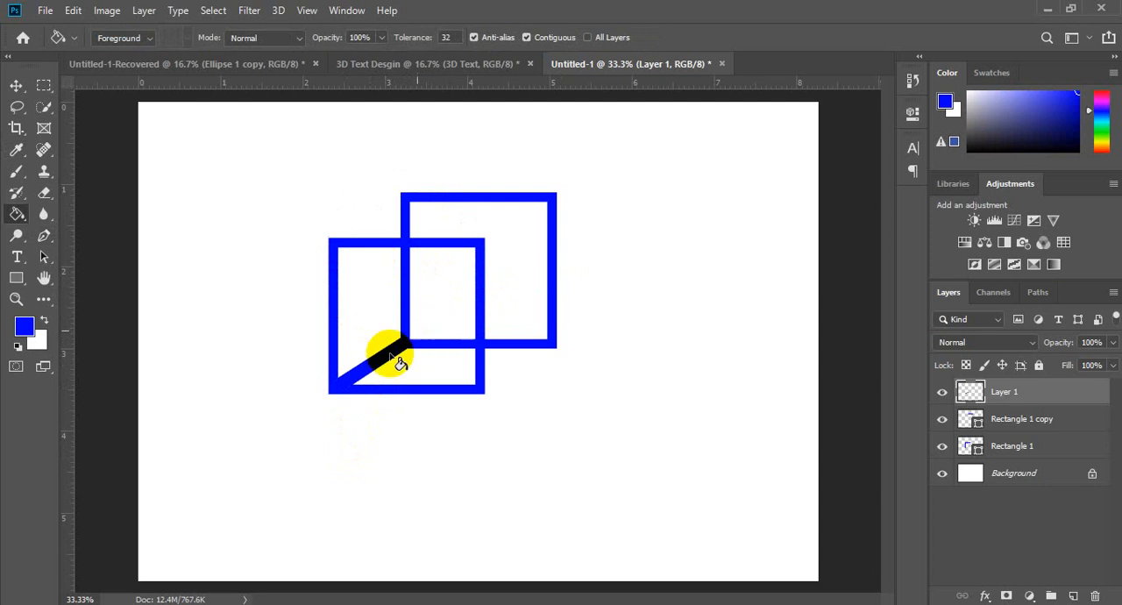
{"action": "left_click", "coordinate": [487, 263]}
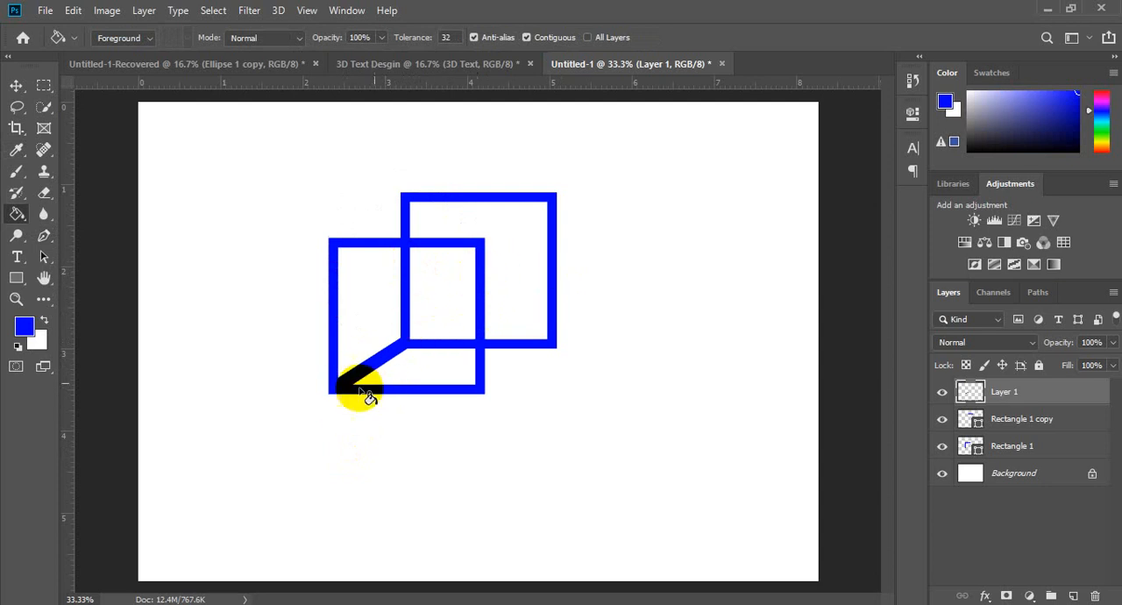
Step: On a new layer, trace a closed thin bar with the Pen tool between the upper-right corners of both squares
{"action": "key", "text": "p"}
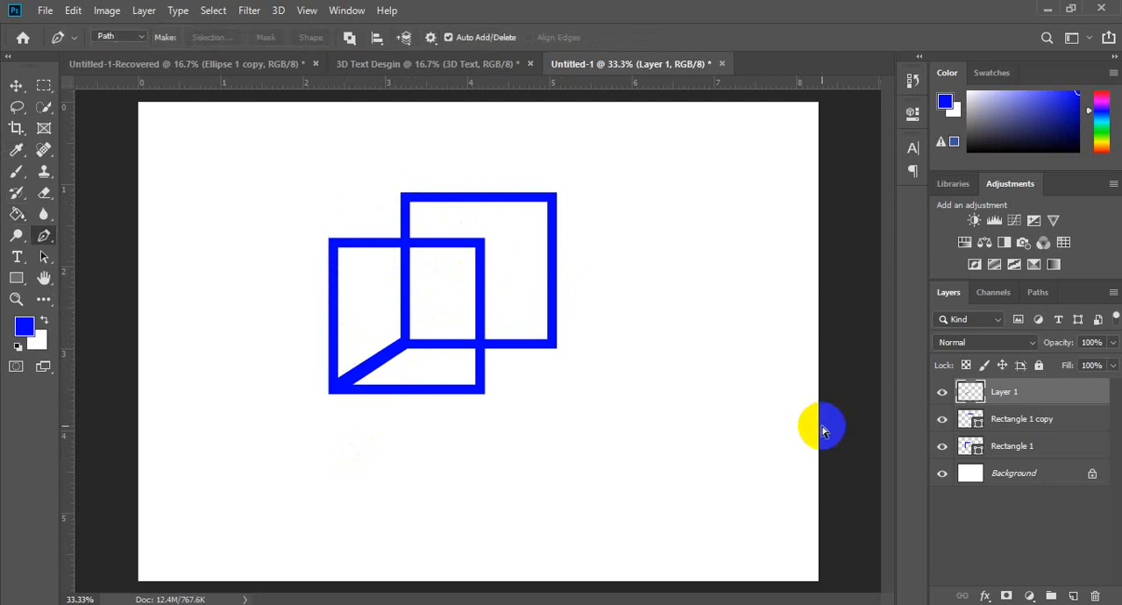
{"action": "key", "text": "ctrl+shift+n"}
{"action": "key", "text": "Return"}
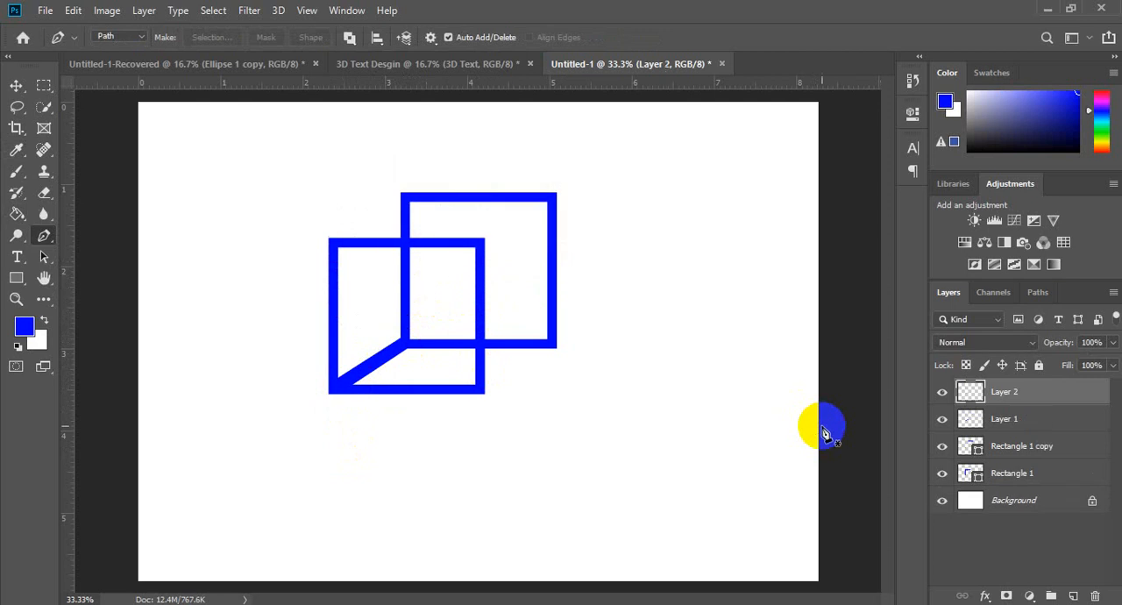
{"action": "left_click", "coordinate": [540, 196]}
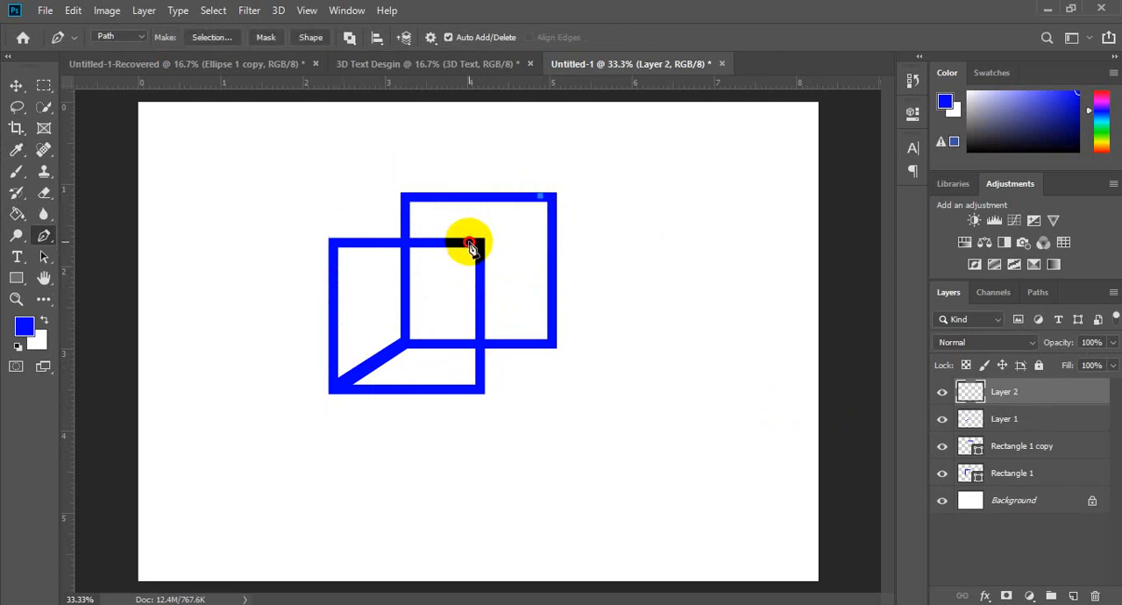
{"action": "left_click", "coordinate": [470, 242]}
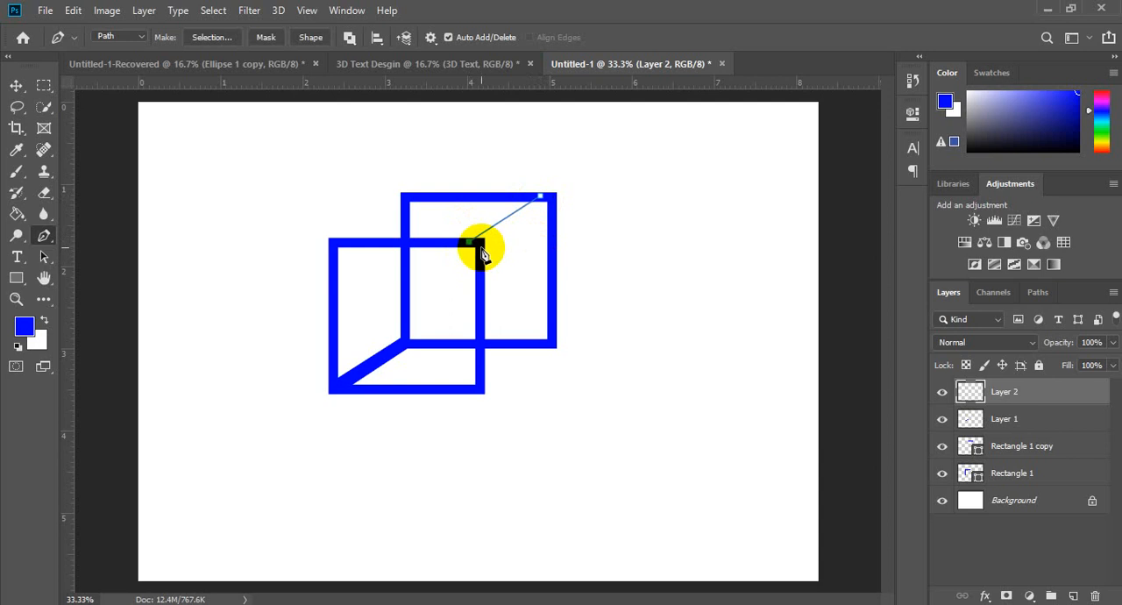
{"action": "left_click", "coordinate": [540, 198]}
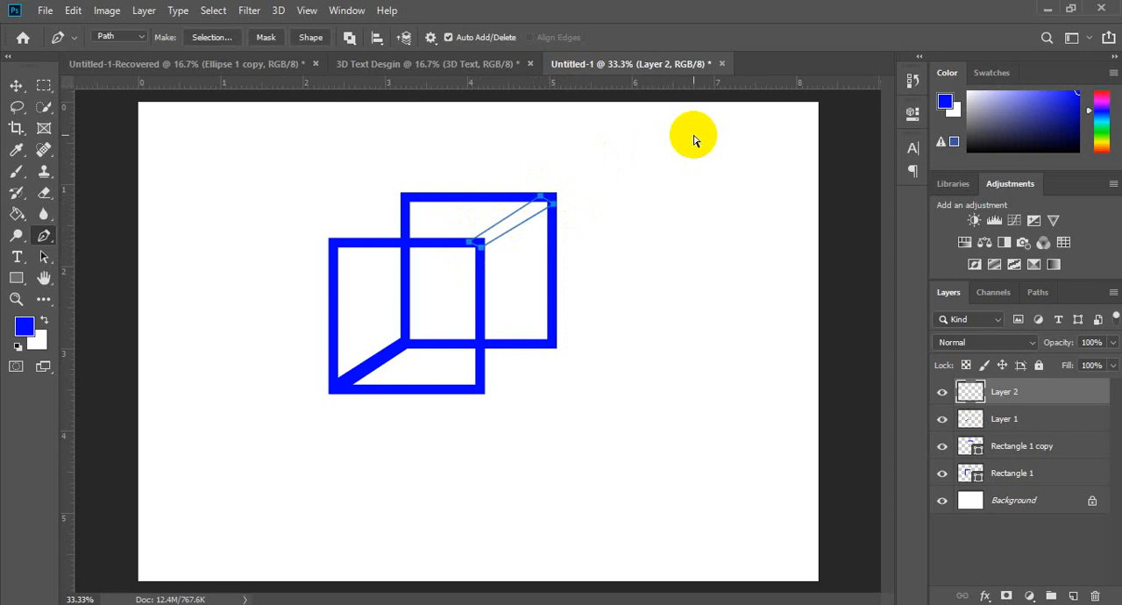
Step: Convert the upper-right bar's path to a selection, fill it with the blue foreground colour and deselect
{"action": "key", "text": "ctrl+Return"}
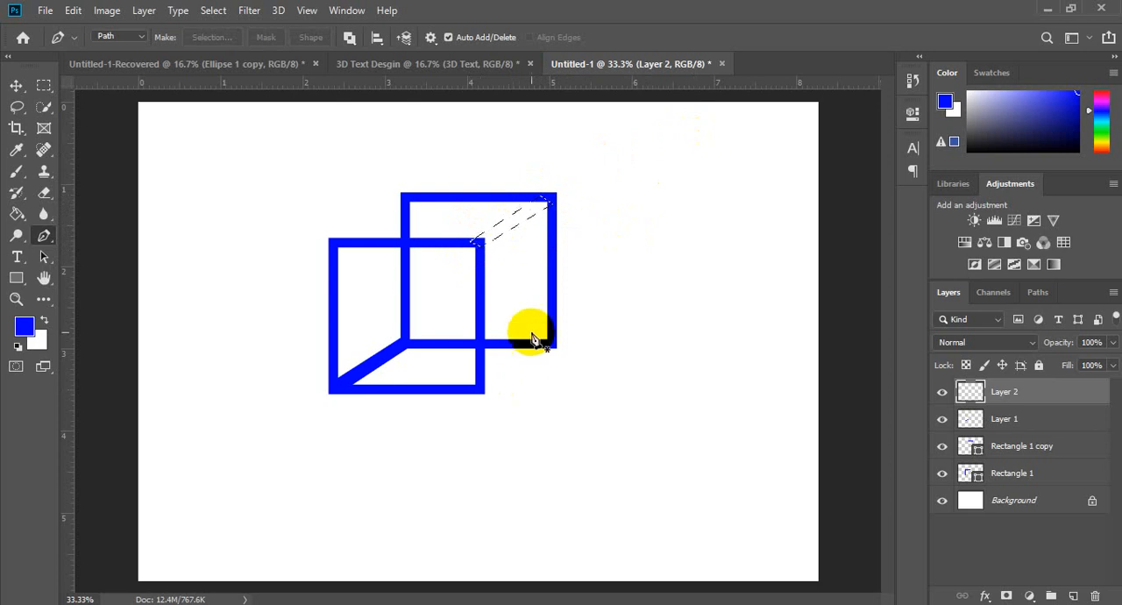
{"action": "key", "text": "g"}
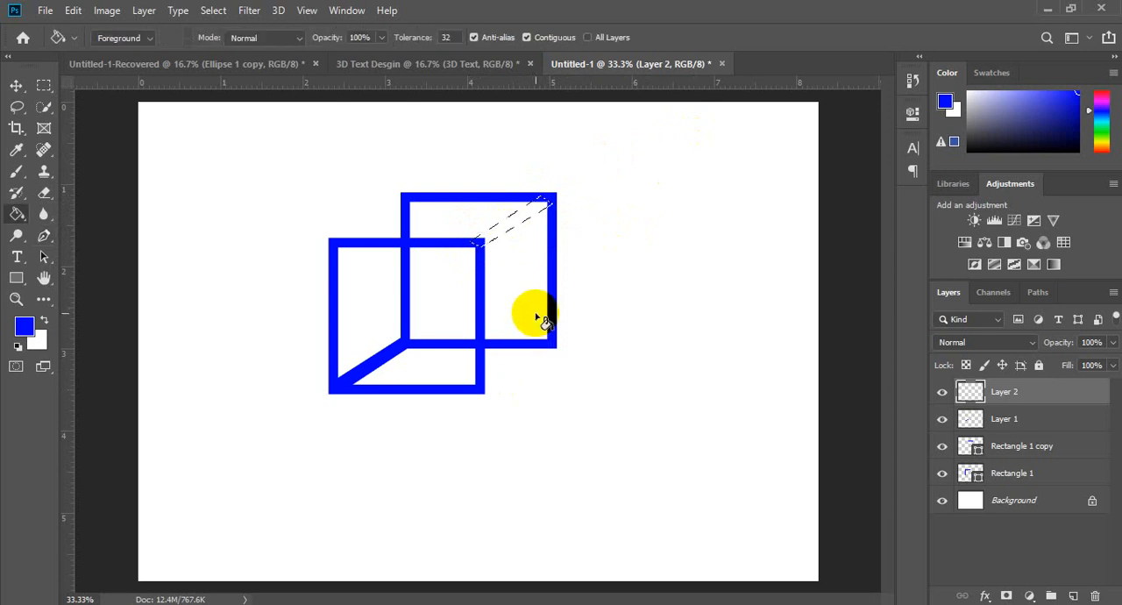
{"action": "left_click", "coordinate": [523, 226]}
{"action": "key", "text": "ctrl+d"}
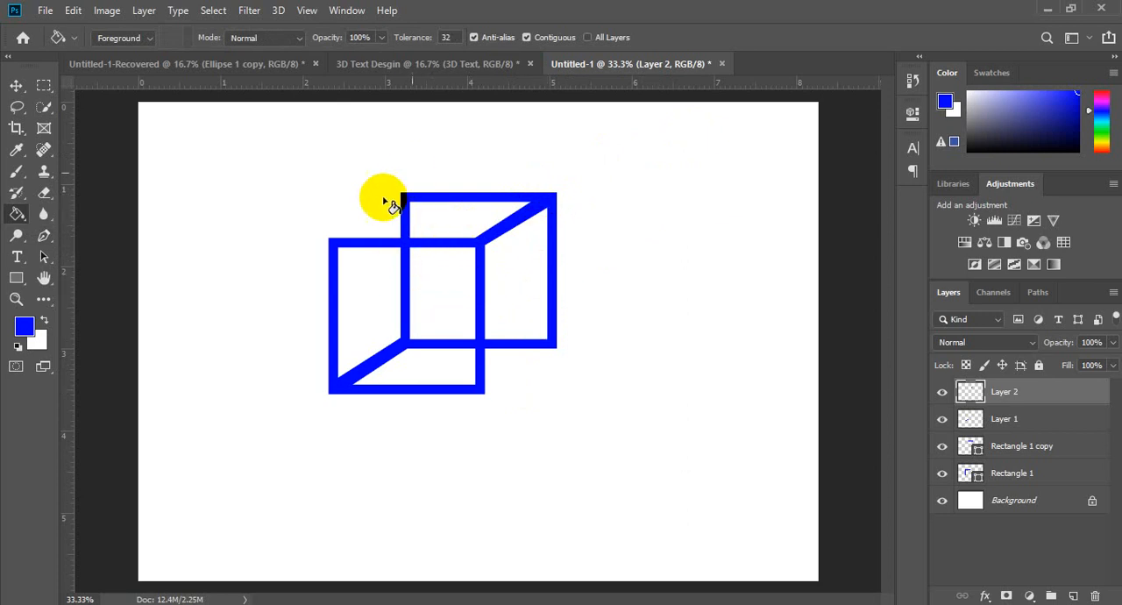
Step: On a new layer, trace a closed thin bar with the Pen tool between the upper-left corners of both squares
{"action": "key", "text": "p"}
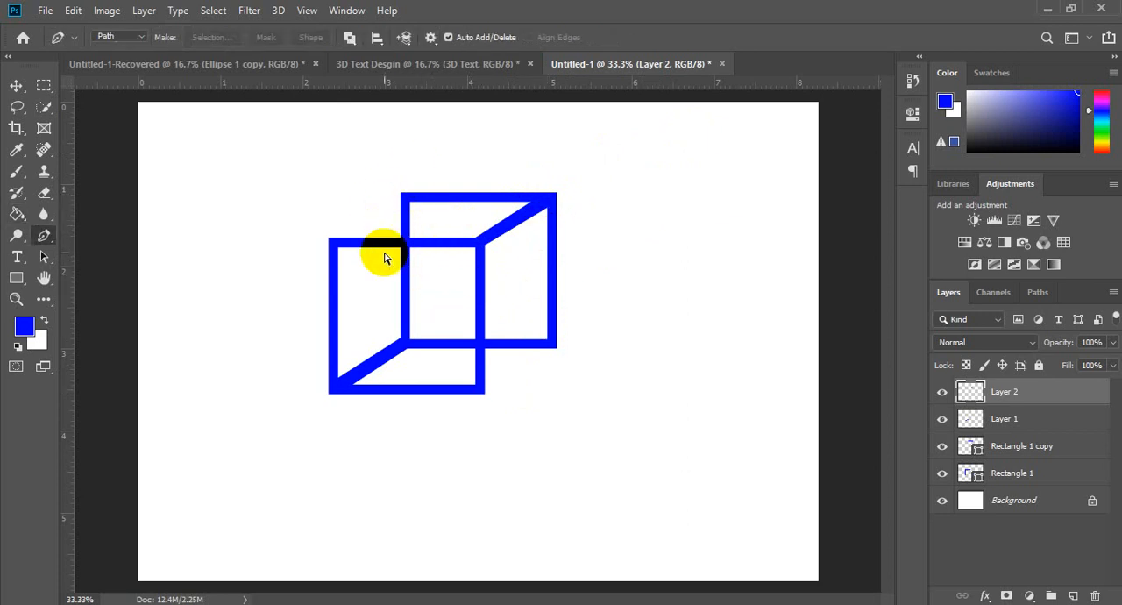
{"action": "key", "text": "ctrl+shift+n"}
{"action": "key", "text": "Return"}
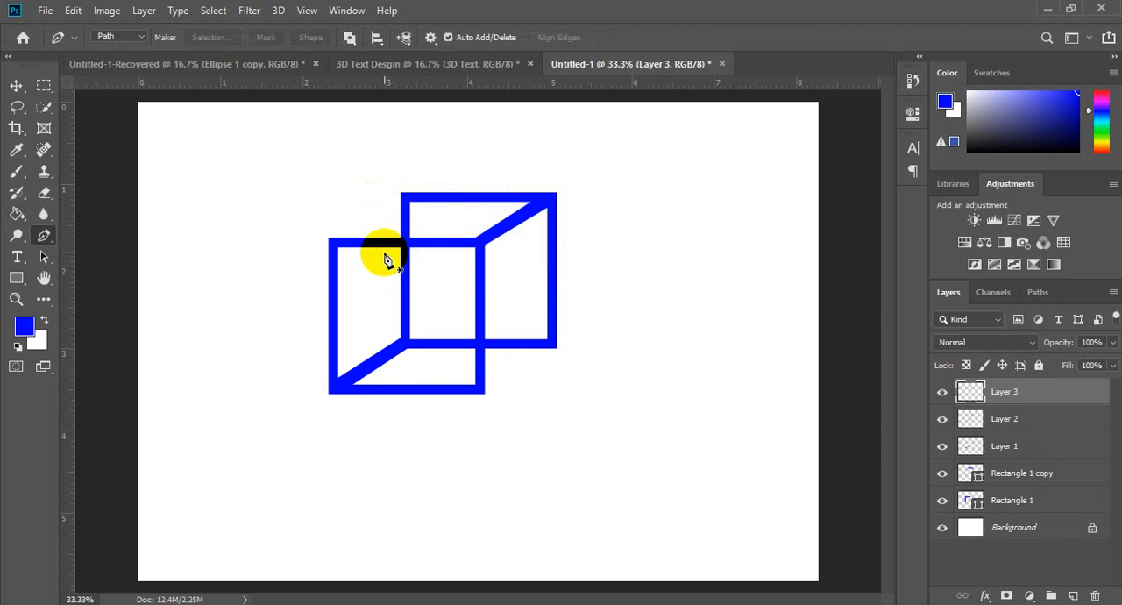
{"action": "left_click", "coordinate": [399, 193]}
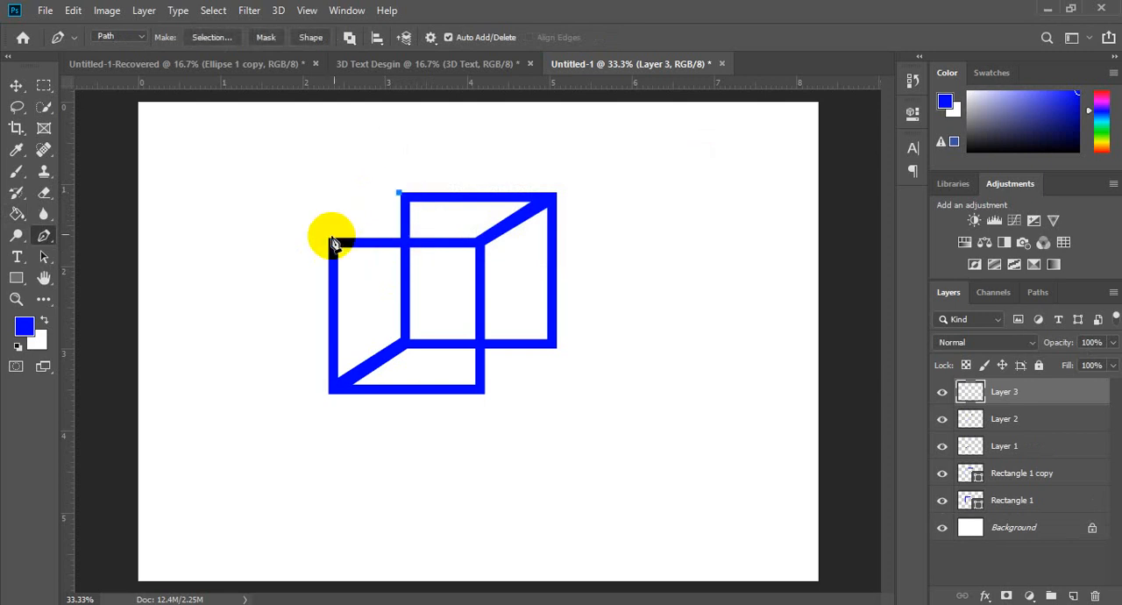
{"action": "left_click", "coordinate": [329, 237]}
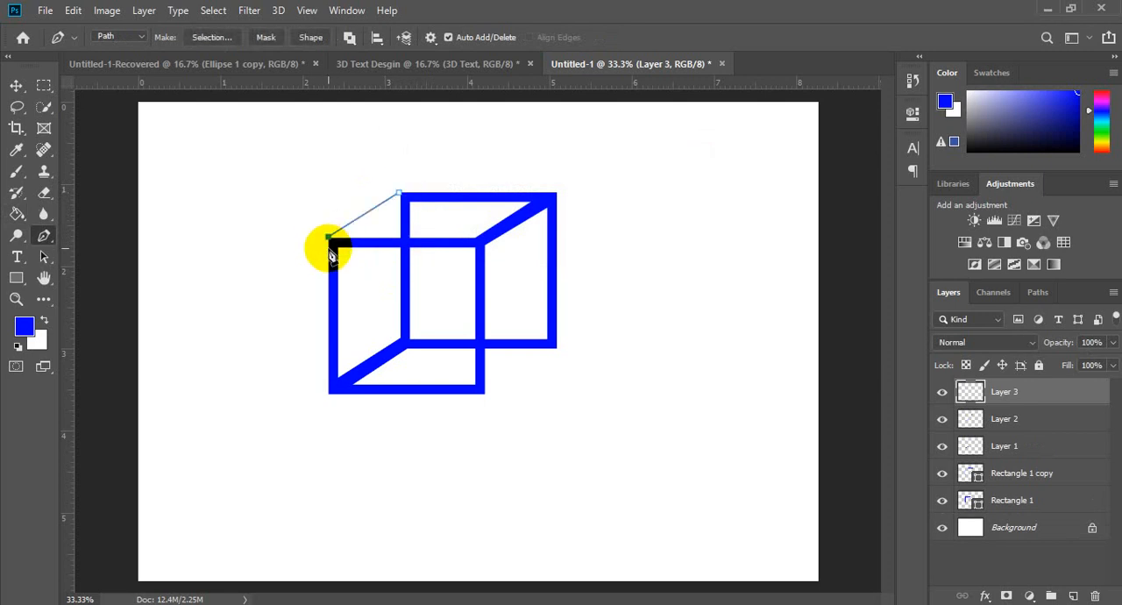
{"action": "left_click", "coordinate": [399, 193]}
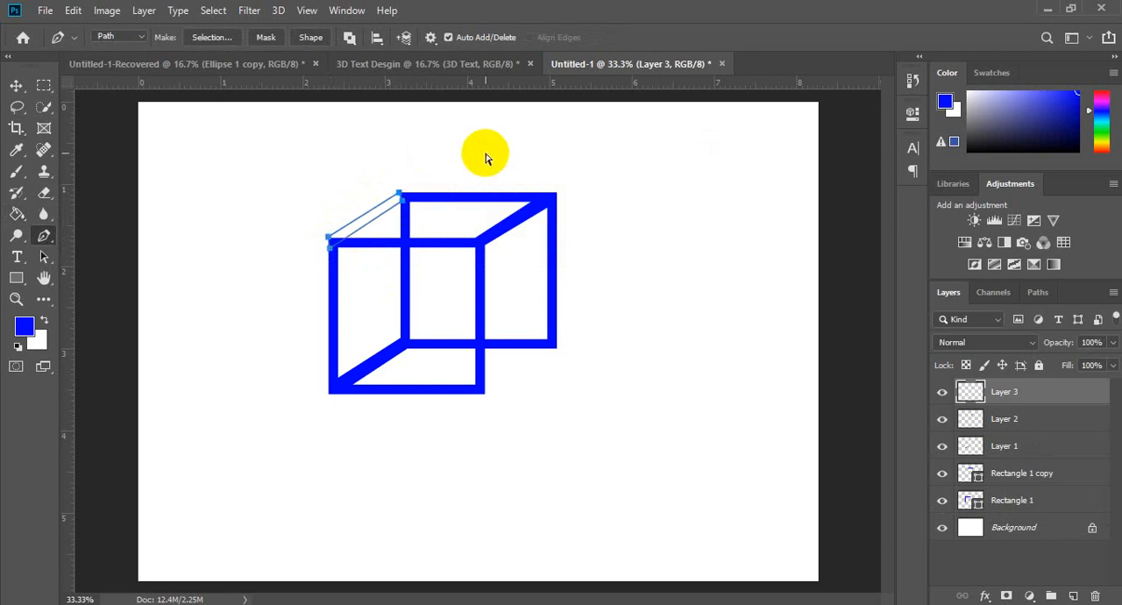
Step: Convert the upper-left bar's path to a selection and fill it with the blue foreground colour, leaving nothing selected
{"action": "key", "text": "ctrl+Return"}
{"action": "key", "text": "g"}
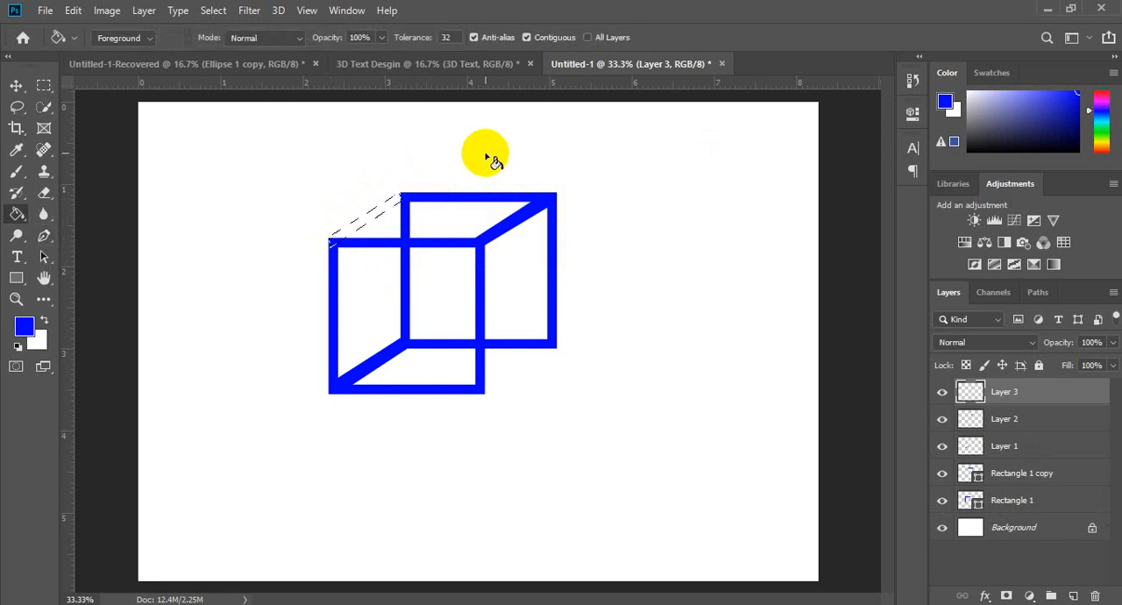
{"action": "left_click", "coordinate": [388, 213]}
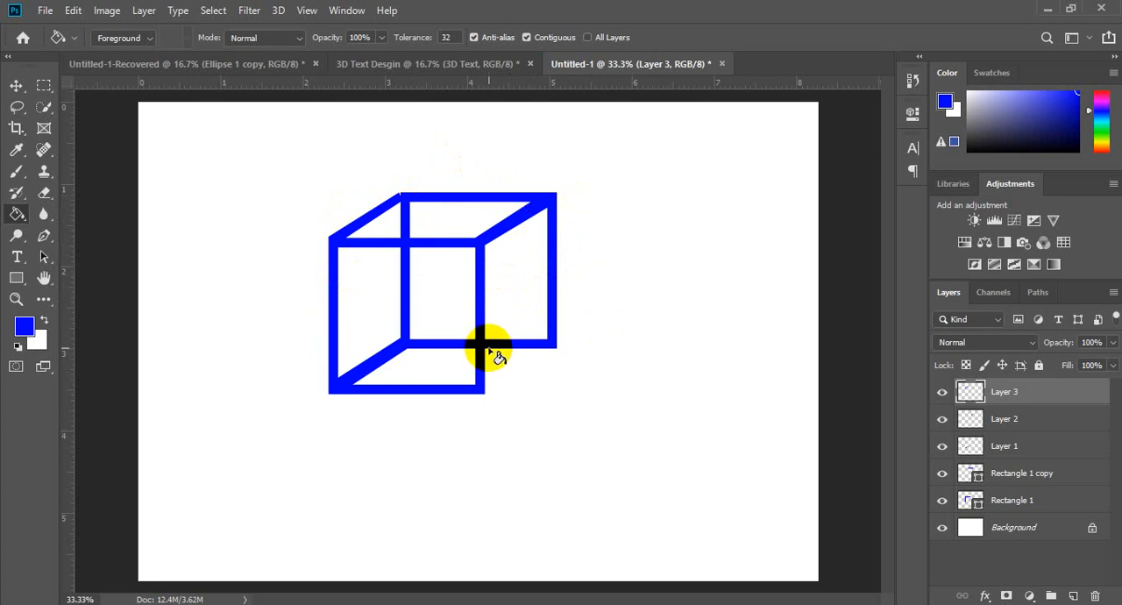
Step: Trace a closed thin bar with the Pen tool between the lower-right corners of both squares
{"action": "key", "text": "p"}
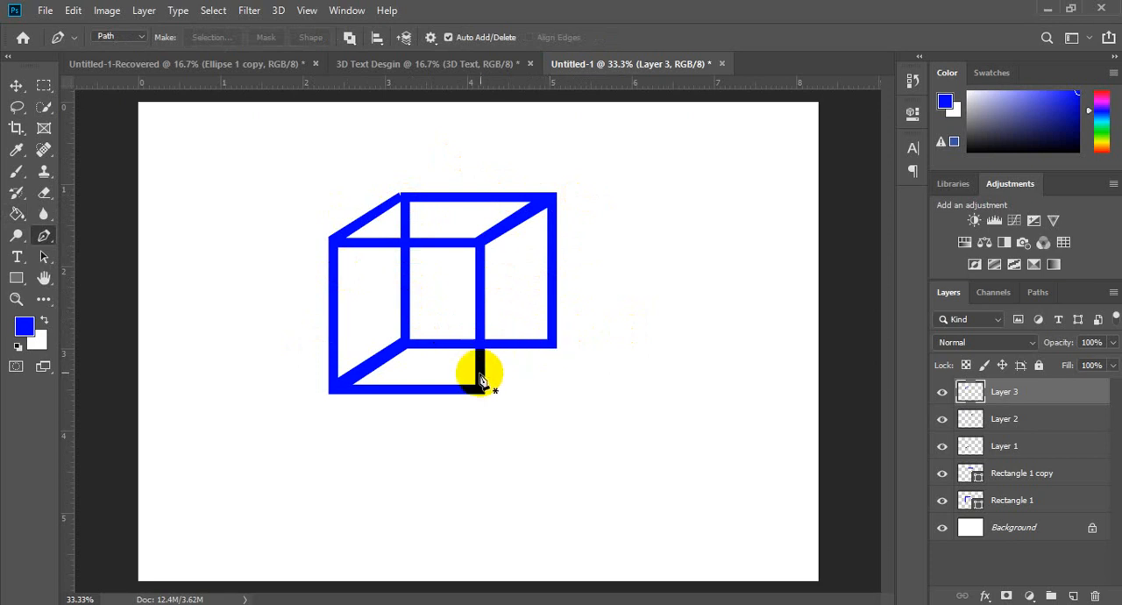
{"action": "left_click", "coordinate": [545, 342]}
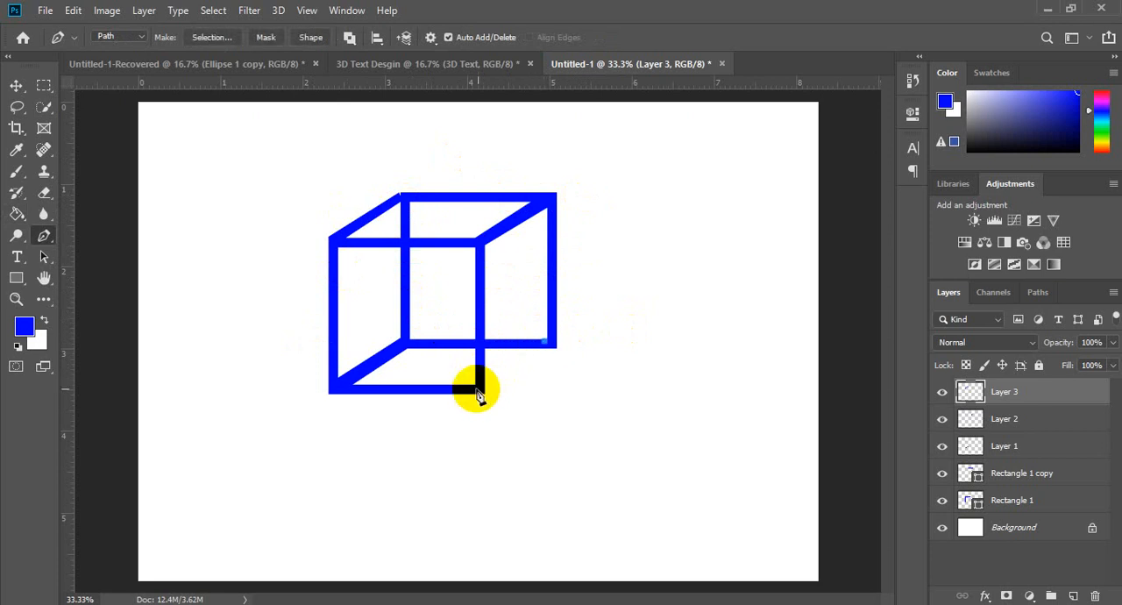
{"action": "left_click", "coordinate": [475, 387]}
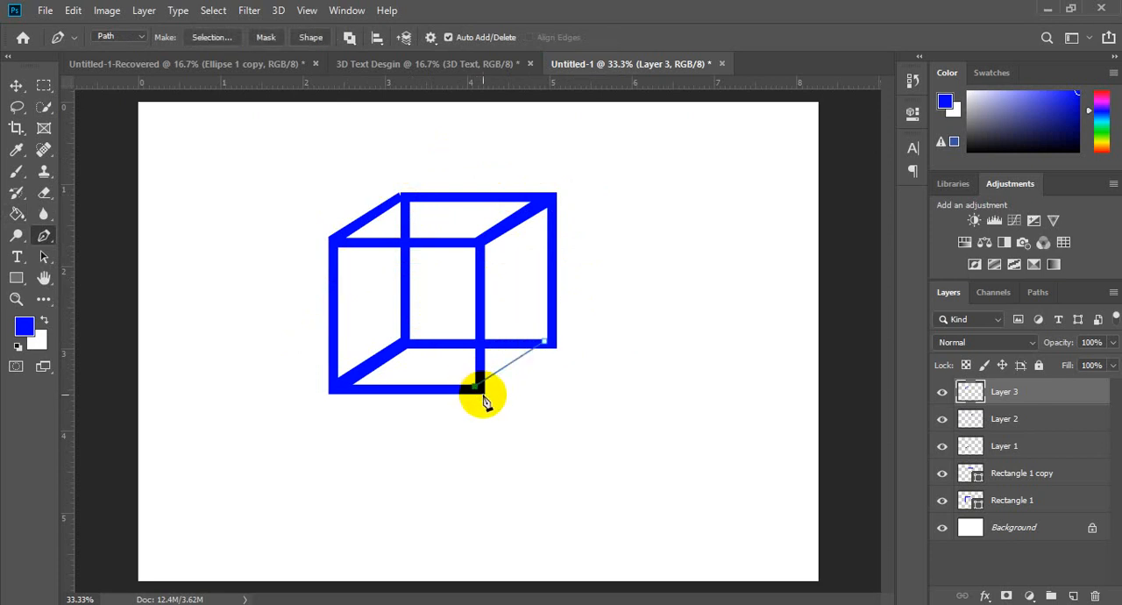
{"action": "left_click", "coordinate": [546, 347]}
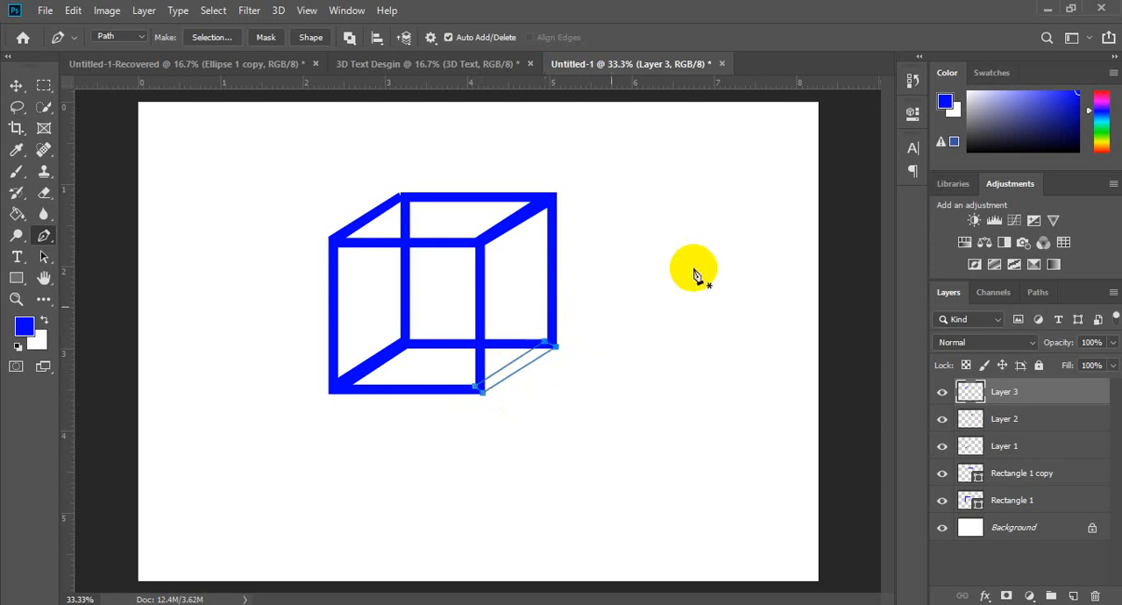
Step: Convert the lower-right bar's path to a selection, fill it with the blue foreground colour and deselect
{"action": "key", "text": "ctrl+Return"}
{"action": "key", "text": "g"}
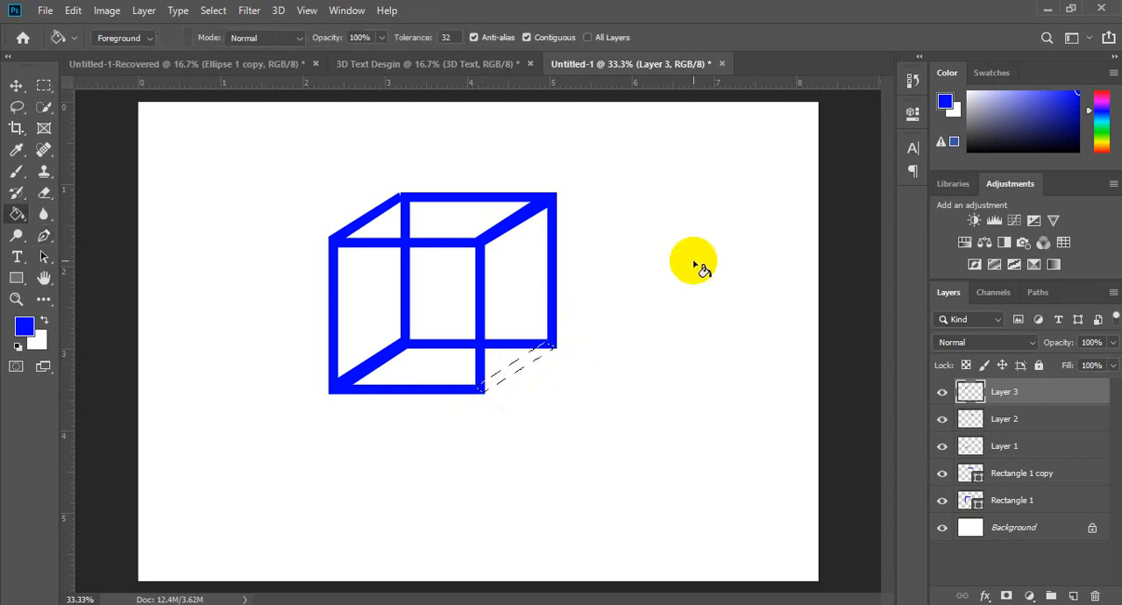
{"action": "left_click", "coordinate": [530, 358]}
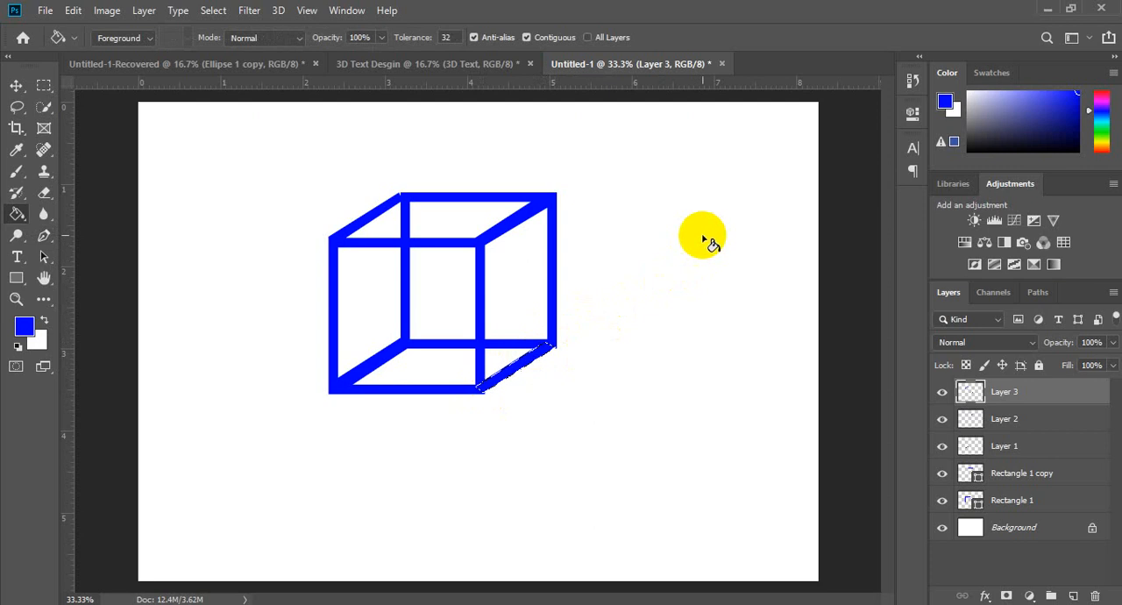
{"action": "key", "text": "ctrl+d"}
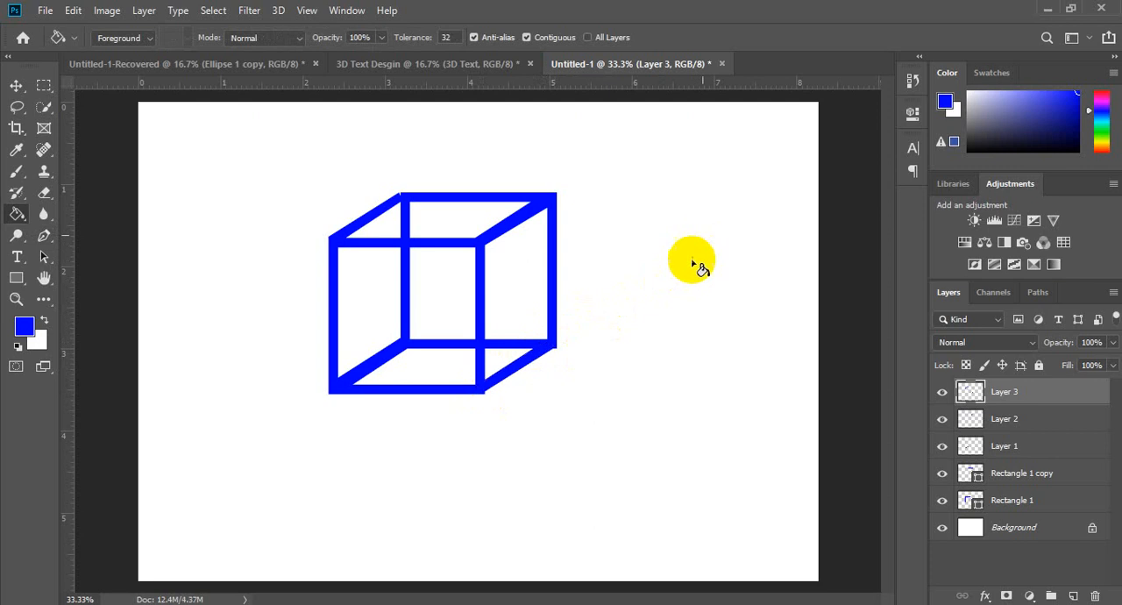
Step: Add the bold blue text "3D" at 96 pt and place it on the white area right of the cube
{"action": "left_click", "coordinate": [17, 85]}
{"action": "key", "text": "t"}
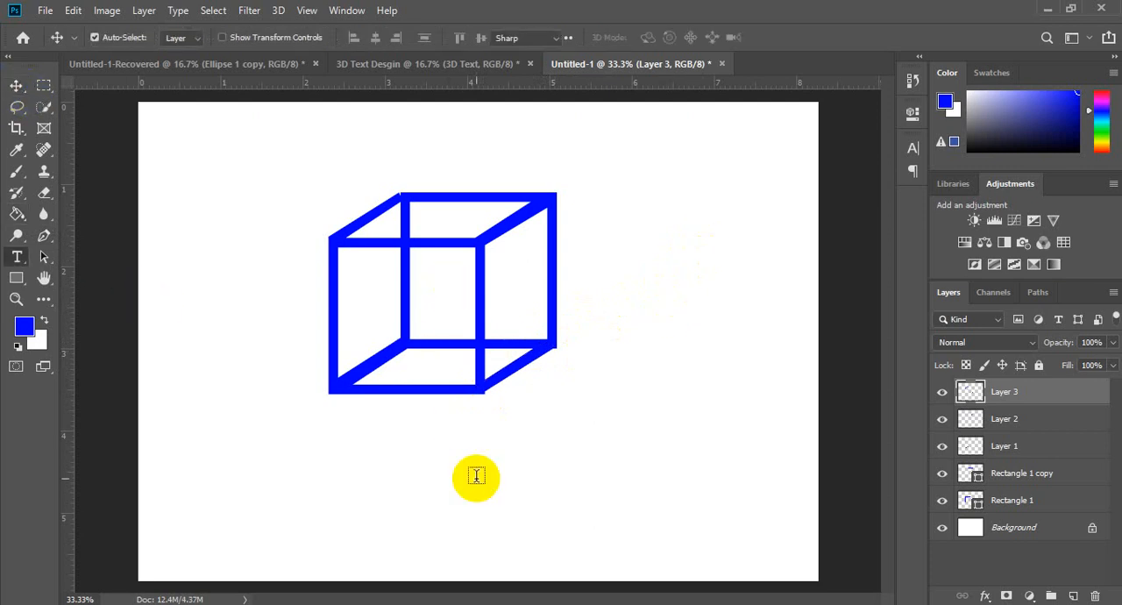
{"action": "left_click", "coordinate": [355, 511]}
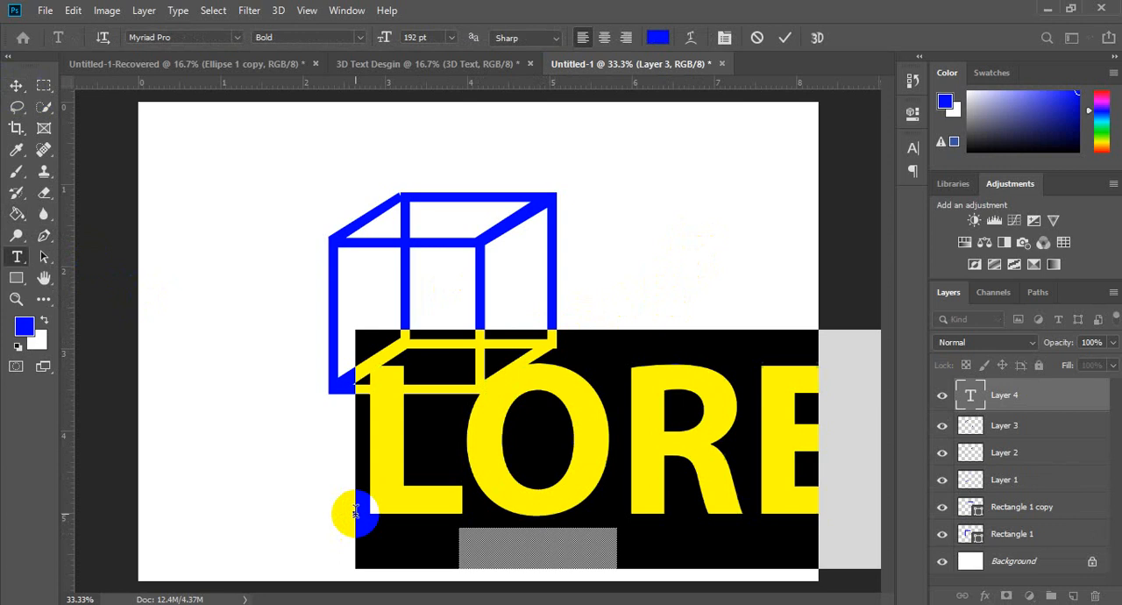
{"action": "type", "text": "3D"}
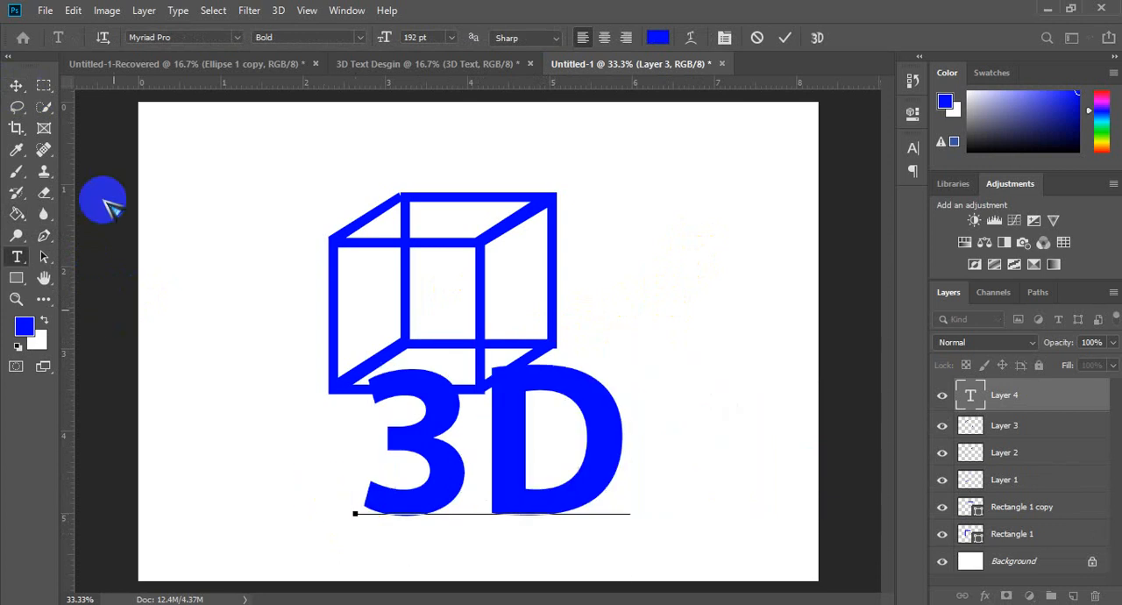
{"action": "key", "text": "ctrl+a"}
{"action": "left_click_drag", "start_coordinate": [383, 38], "coordinate": [308, 44]}
{"action": "left_click", "coordinate": [16, 85]}
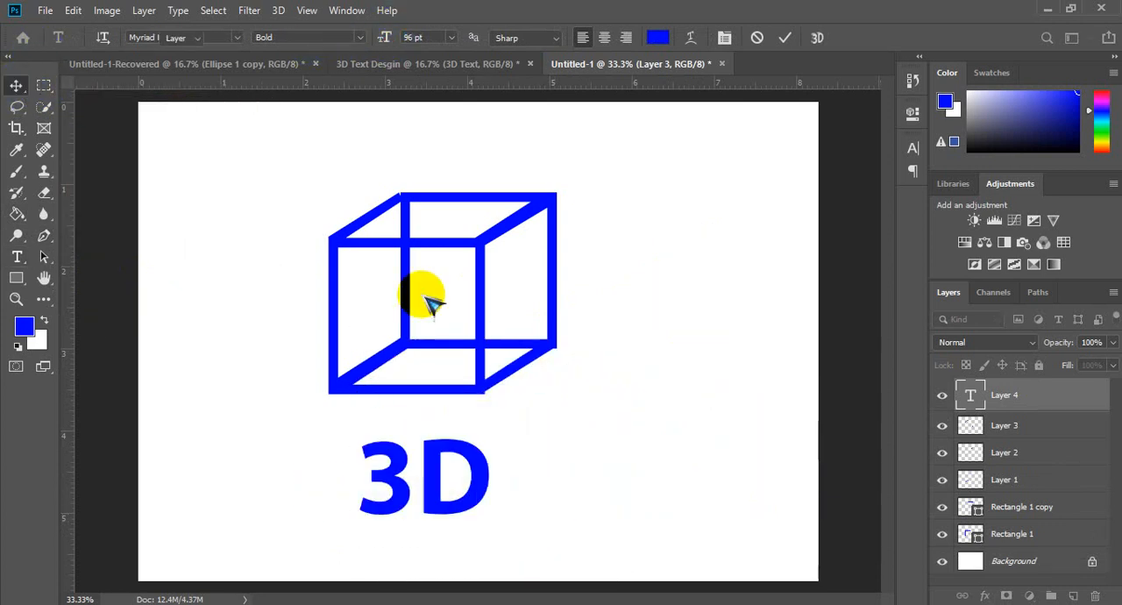
{"action": "left_click_drag", "start_coordinate": [430, 455], "coordinate": [695, 253]}
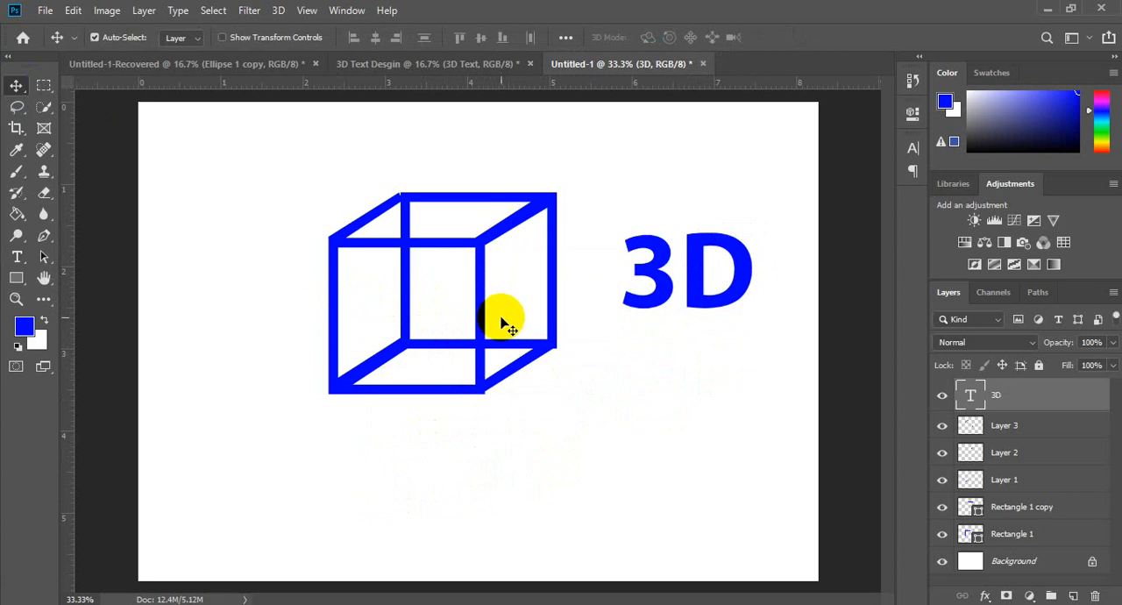
Step: Try a red stroke on the cube's rear square and undo the recolouring
{"action": "left_click", "coordinate": [421, 196]}
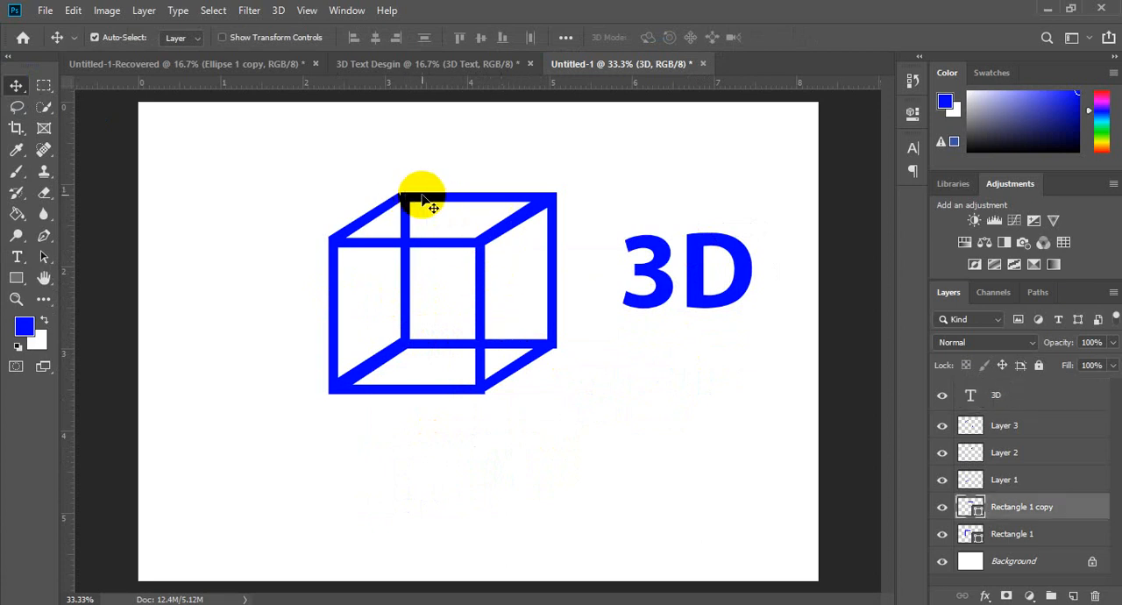
{"action": "left_click", "coordinate": [913, 112]}
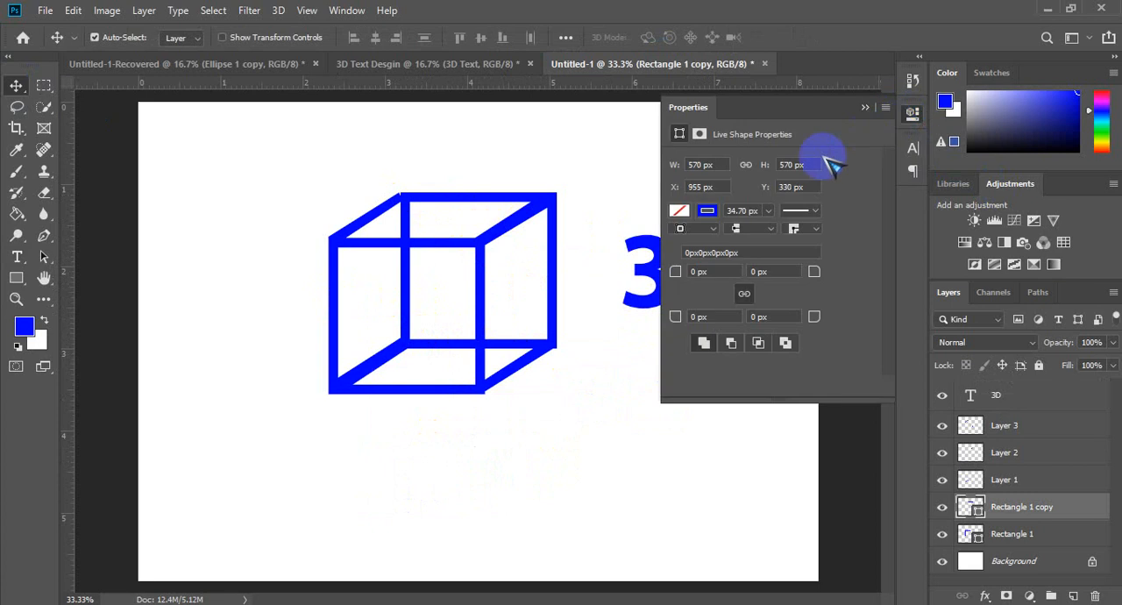
{"action": "left_click", "coordinate": [712, 212]}
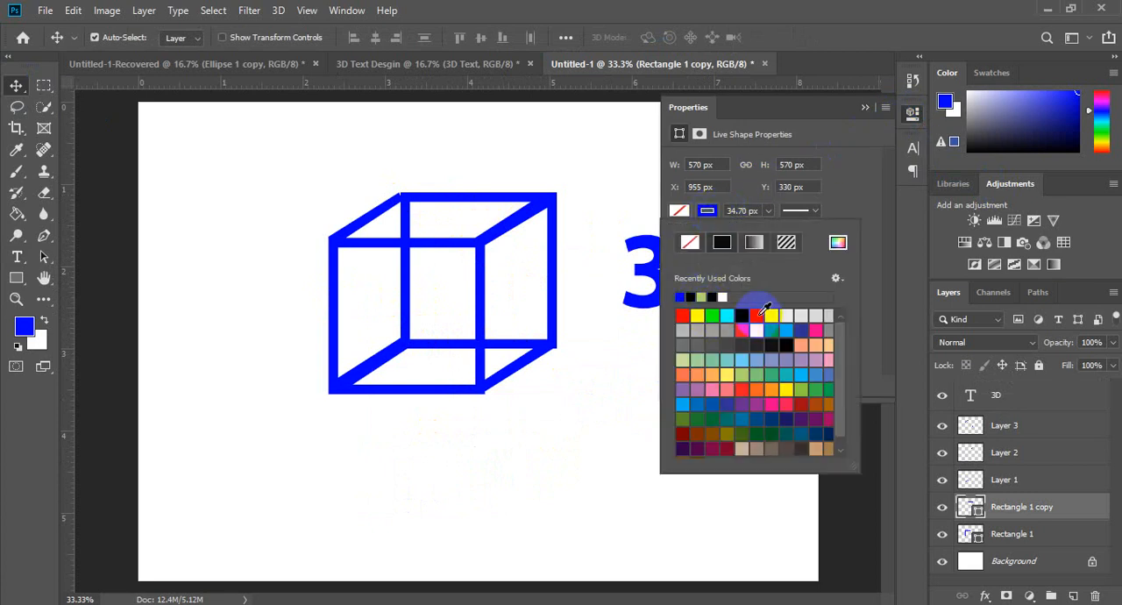
{"action": "left_click", "coordinate": [741, 330]}
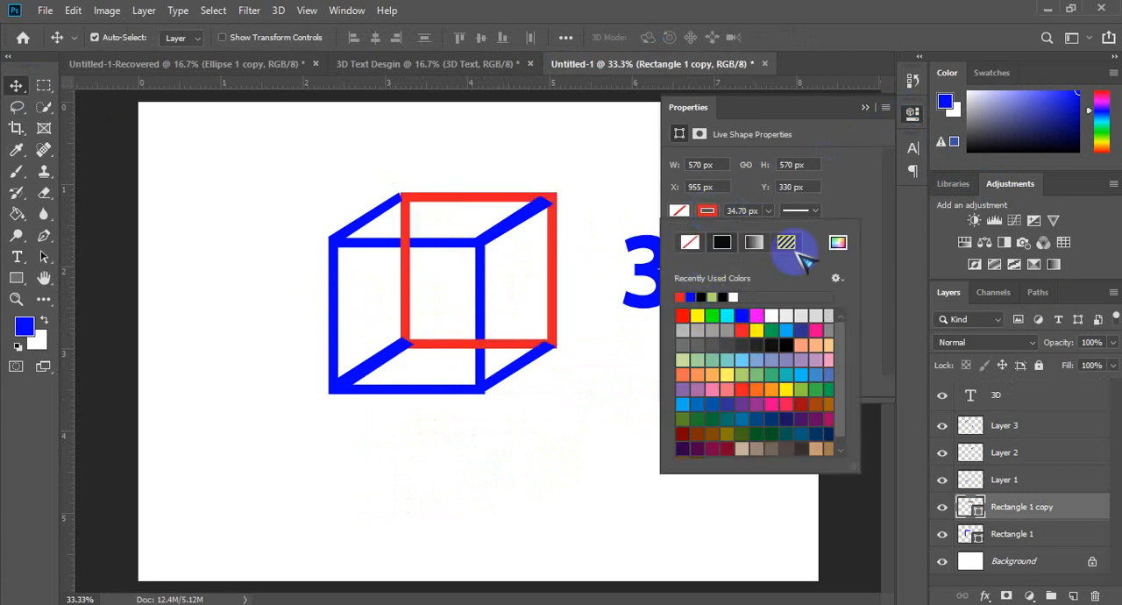
{"action": "left_click", "coordinate": [864, 107]}
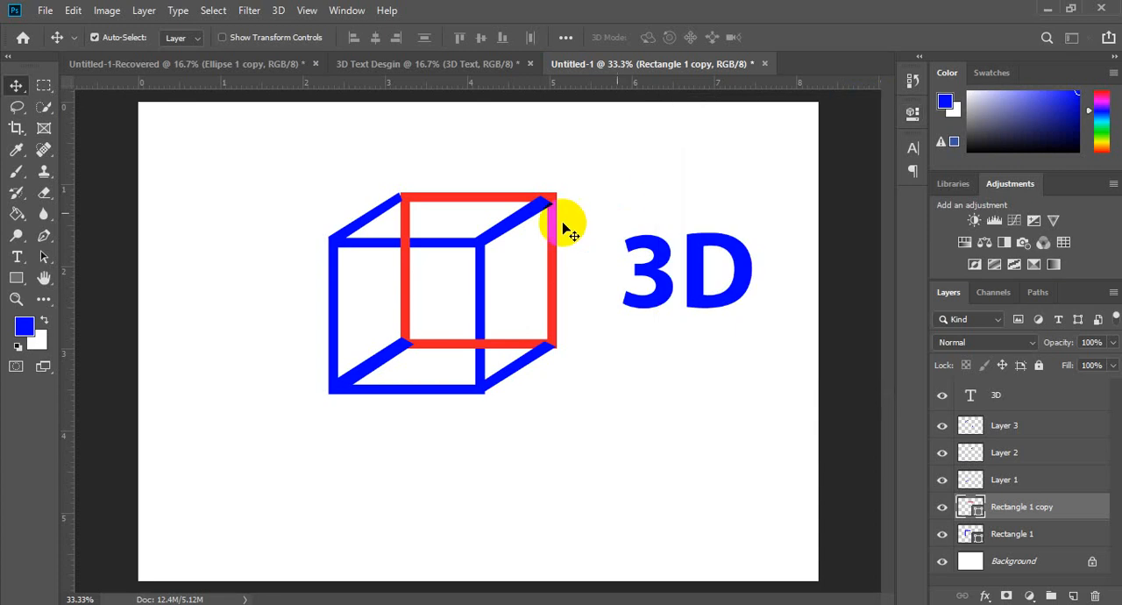
{"action": "left_click", "coordinate": [337, 307]}
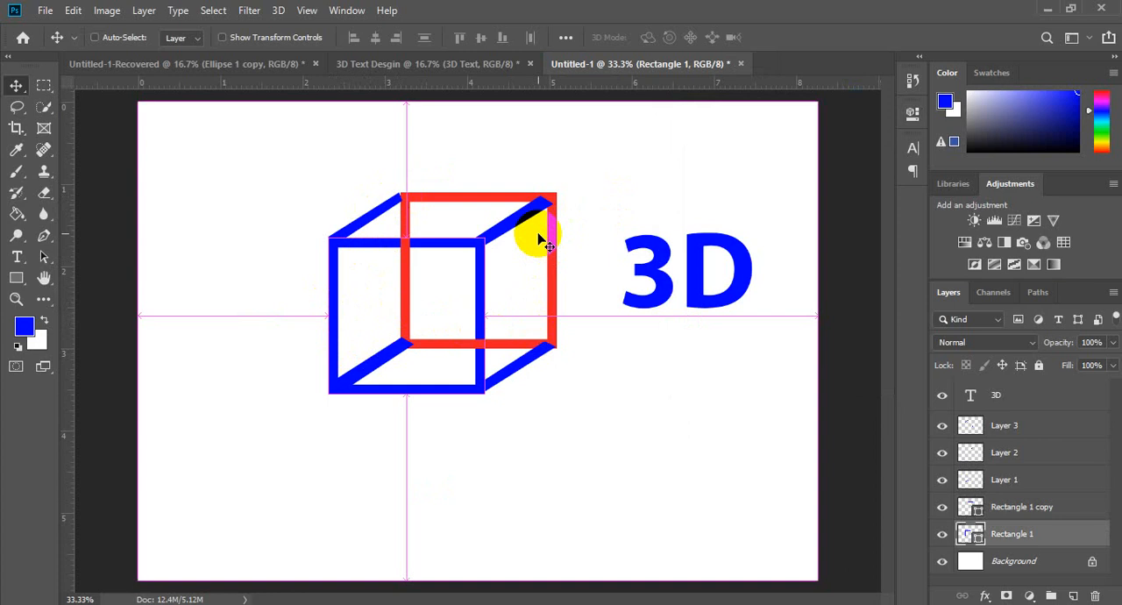
{"action": "key", "text": "ctrl+z"}
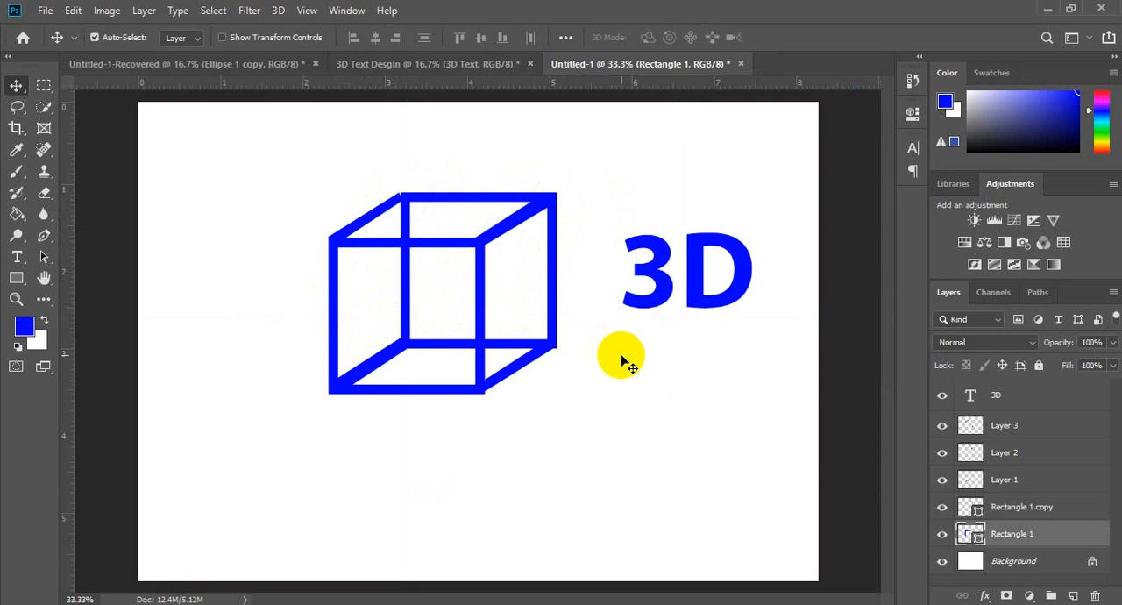
Step: Switch to the 3D Text Desgin document and duplicate the 3D Text layer
{"action": "left_click", "coordinate": [450, 64]}
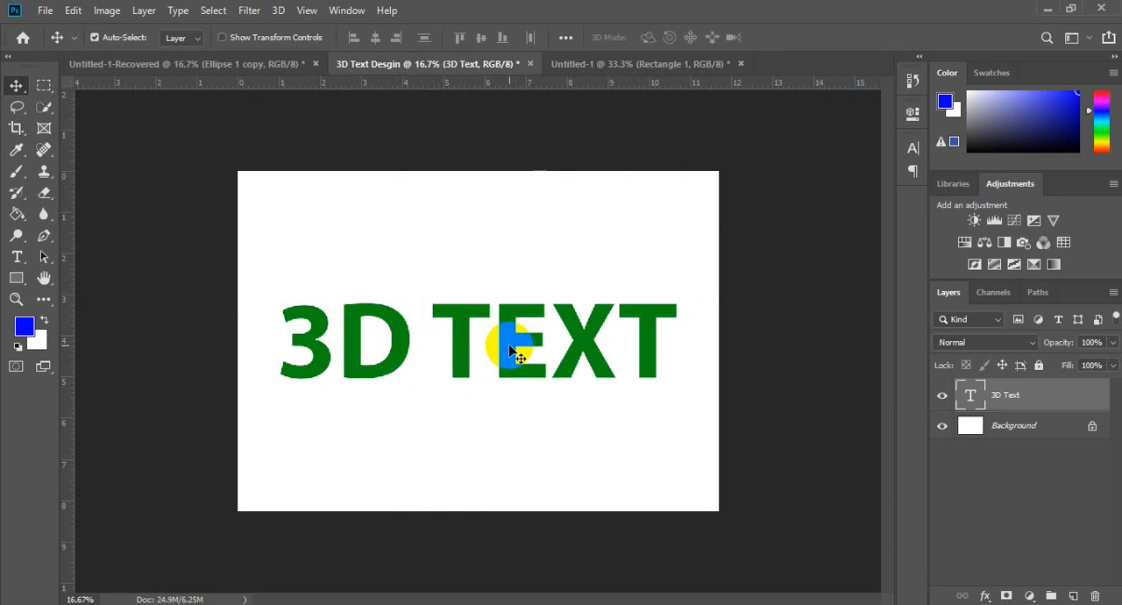
{"action": "key", "text": "ctrl+j"}
{"action": "key", "text": "ctrl+j"}
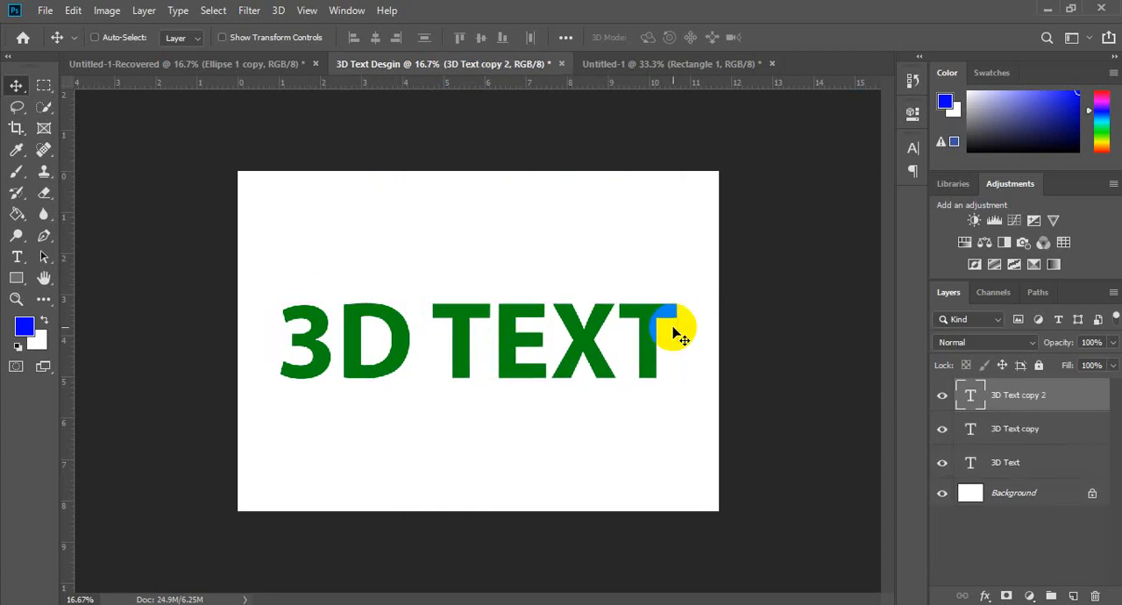
{"action": "key", "text": "ctrl+BackSpace"}
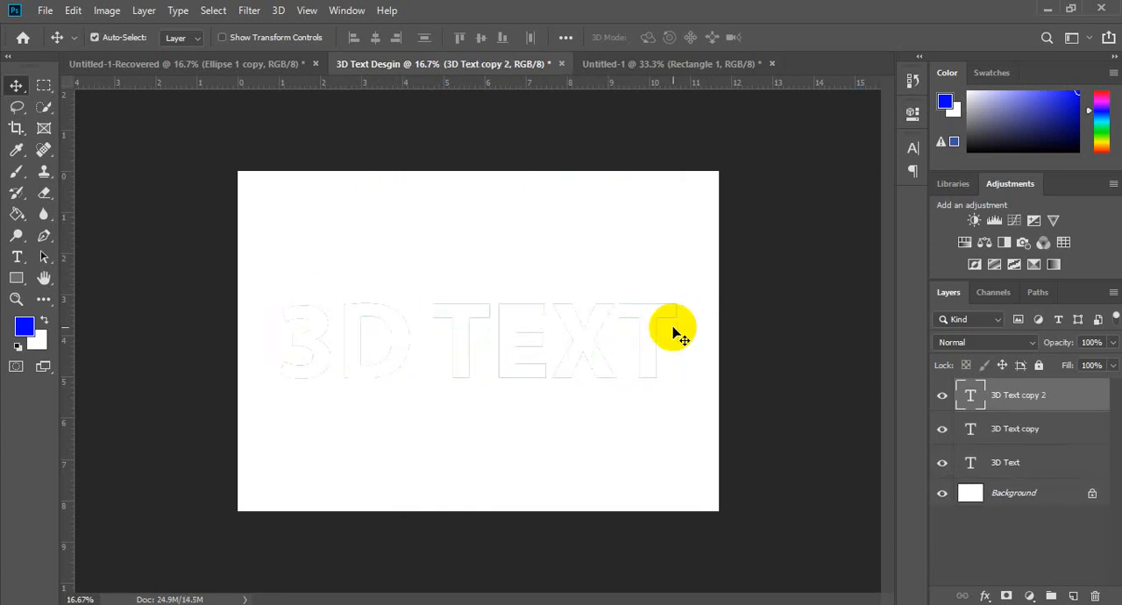
{"action": "key", "text": "ctrl+z"}
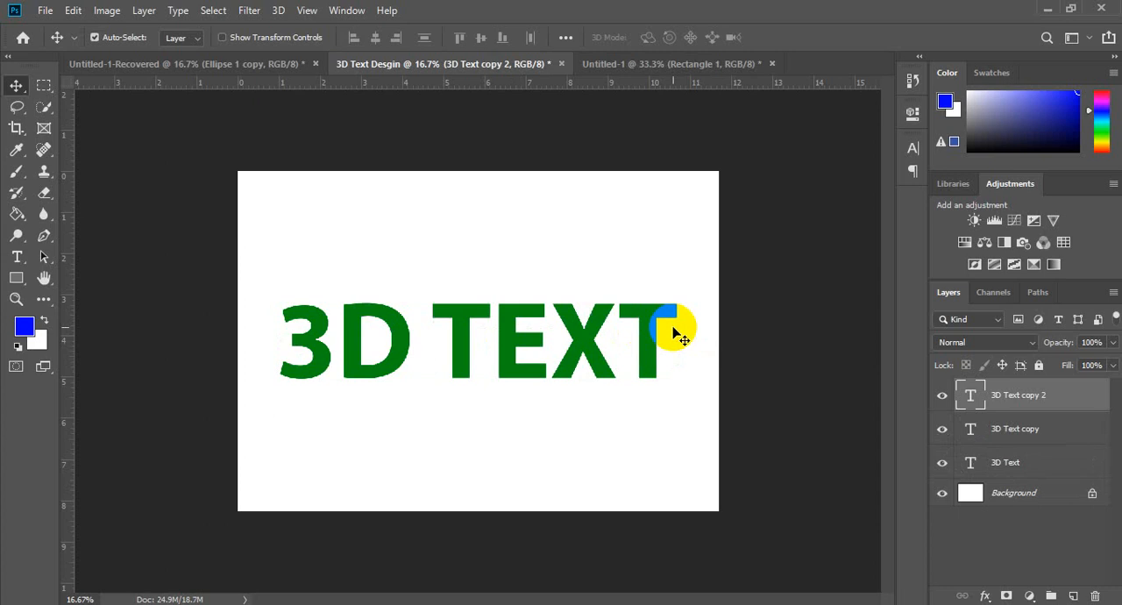
{"action": "key", "text": "ctrl+z"}
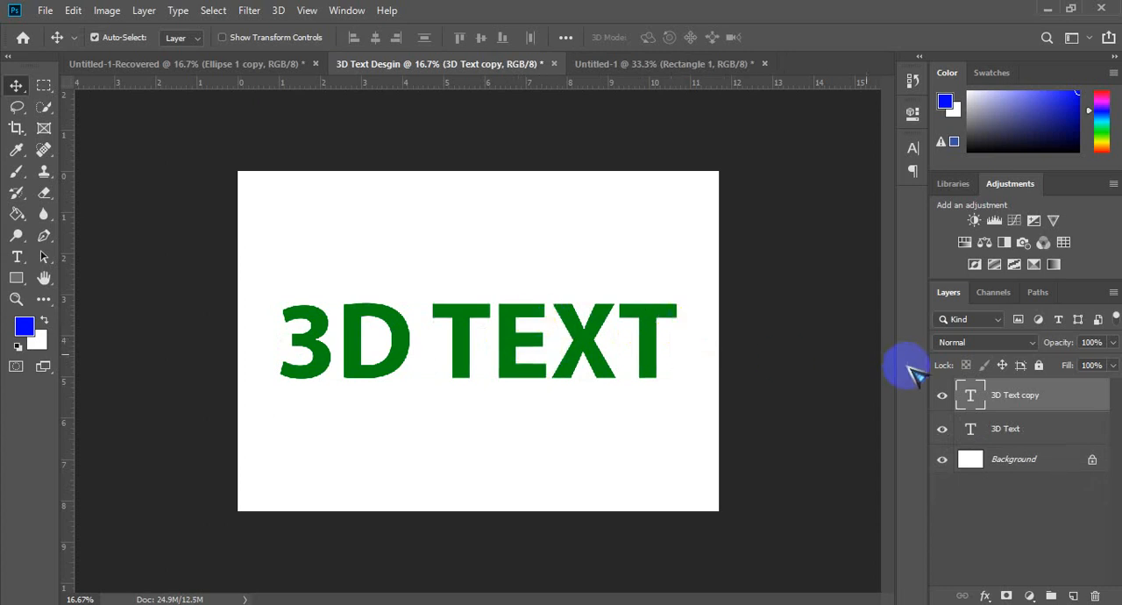
Step: Set the text colour of the original 3D Text layer, beneath its copy, to dark grey 191919
{"action": "left_click", "coordinate": [1025, 429]}
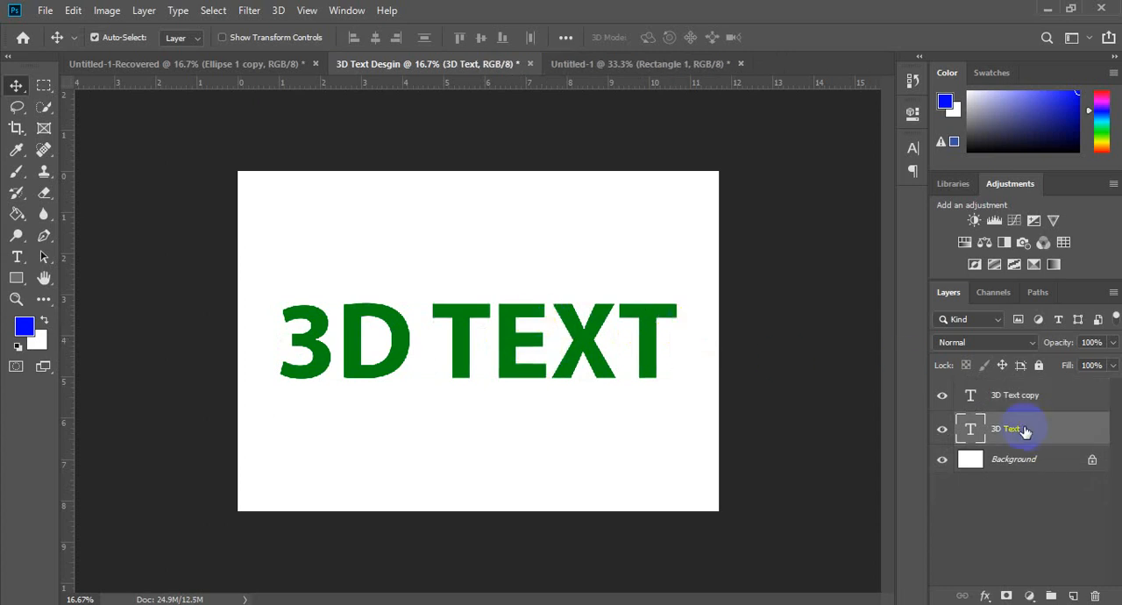
{"action": "left_click", "coordinate": [1006, 399]}
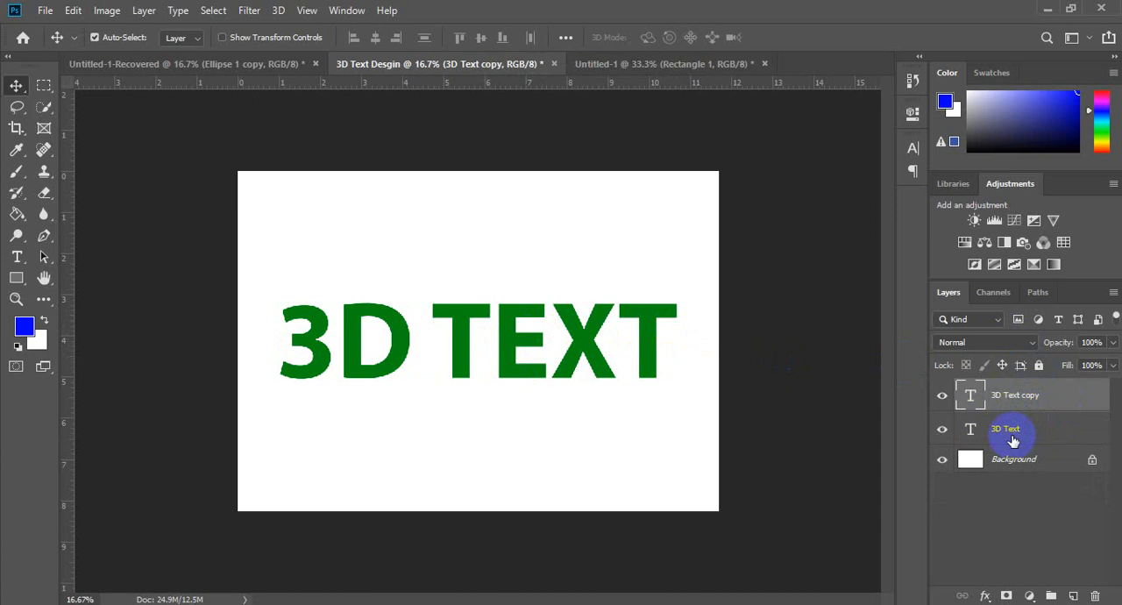
{"action": "left_click", "coordinate": [1058, 430]}
{"action": "left_click", "coordinate": [913, 148]}
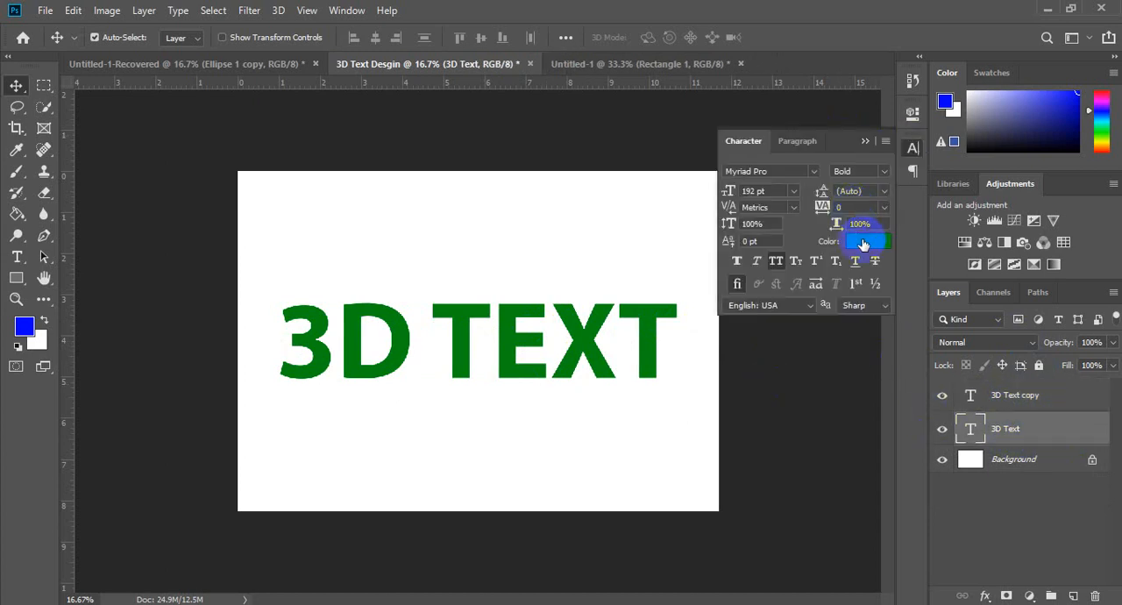
{"action": "left_click", "coordinate": [874, 248]}
{"action": "left_click_drag", "start_coordinate": [746, 208], "coordinate": [653, 263]}
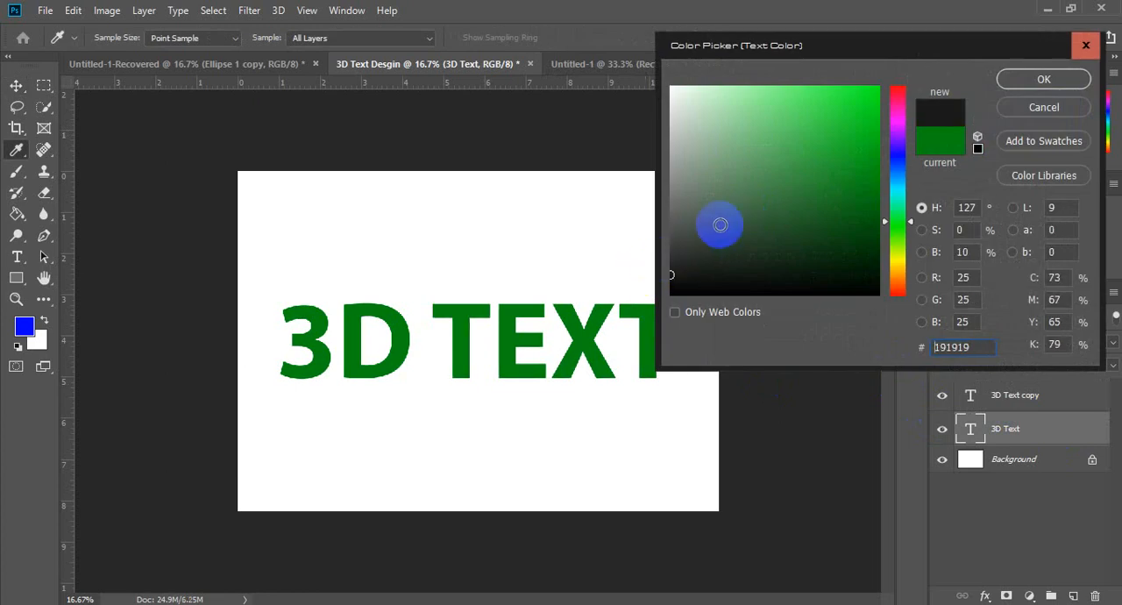
{"action": "left_click", "coordinate": [1034, 80]}
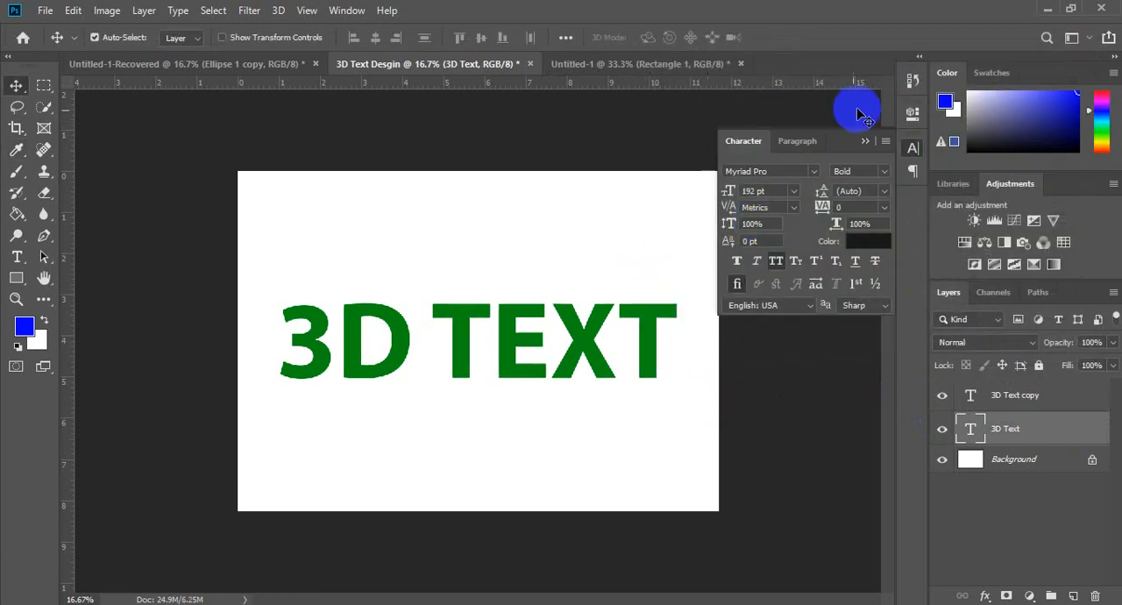
{"action": "left_click", "coordinate": [866, 141]}
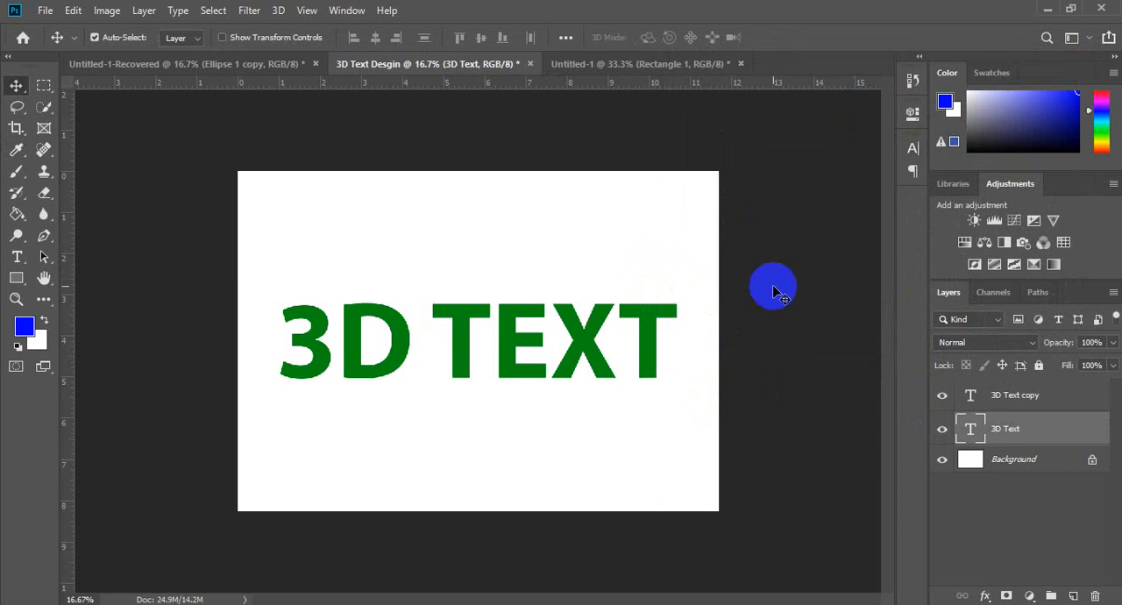
Step: Scale the lower 3D Text layer to about 96.5% and nudge it about 42 px to the right behind the green lettering
{"action": "key", "text": "ctrl+t"}
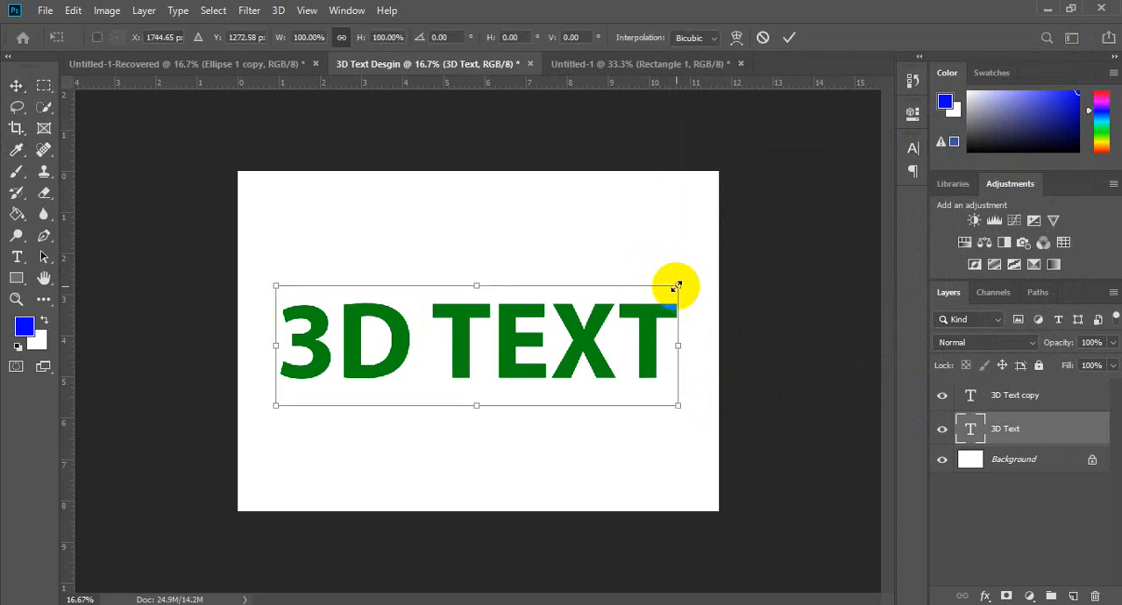
{"action": "left_click_drag", "start_coordinate": [676, 286], "coordinate": [653, 321]}
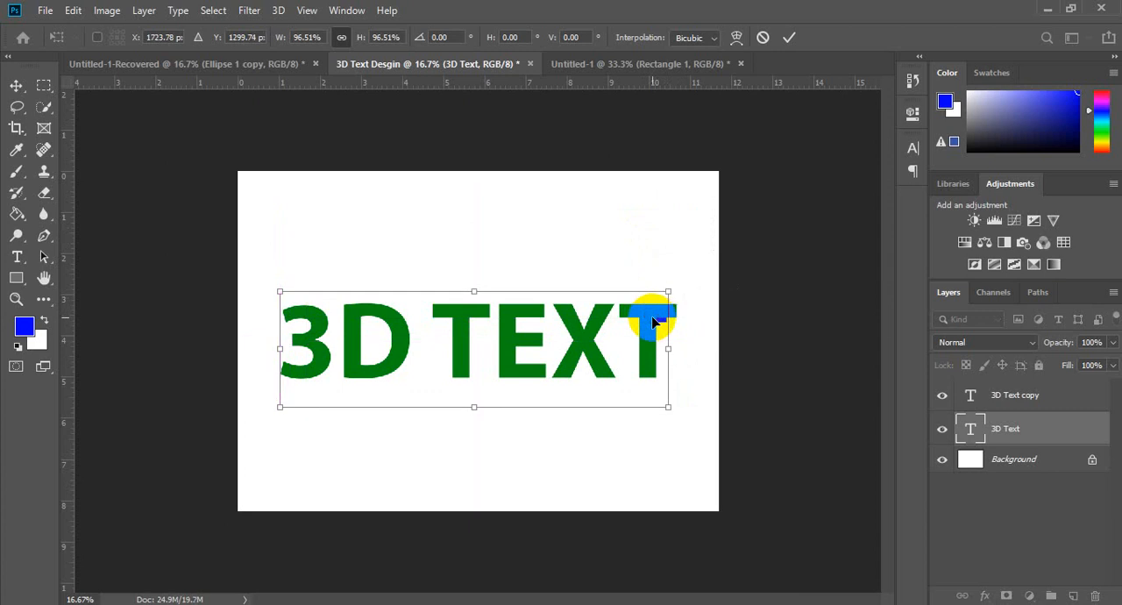
{"action": "key", "text": "Right"}
{"action": "key", "text": "Right"}
{"action": "key", "text": "Right"}
{"action": "key", "text": "Right"}
{"action": "key", "text": "Right"}
{"action": "key", "text": "Right"}
{"action": "key", "text": "Right"}
{"action": "key", "text": "Right"}
{"action": "key", "text": "Right"}
{"action": "key", "text": "Right"}
{"action": "key", "text": "Right"}
{"action": "key", "text": "Right"}
{"action": "key", "text": "Right"}
{"action": "key", "text": "Right"}
{"action": "key", "text": "Right"}
{"action": "key", "text": "Right"}
{"action": "key", "text": "Right"}
{"action": "key", "text": "Right"}
{"action": "key", "text": "Right"}
{"action": "key", "text": "Right"}
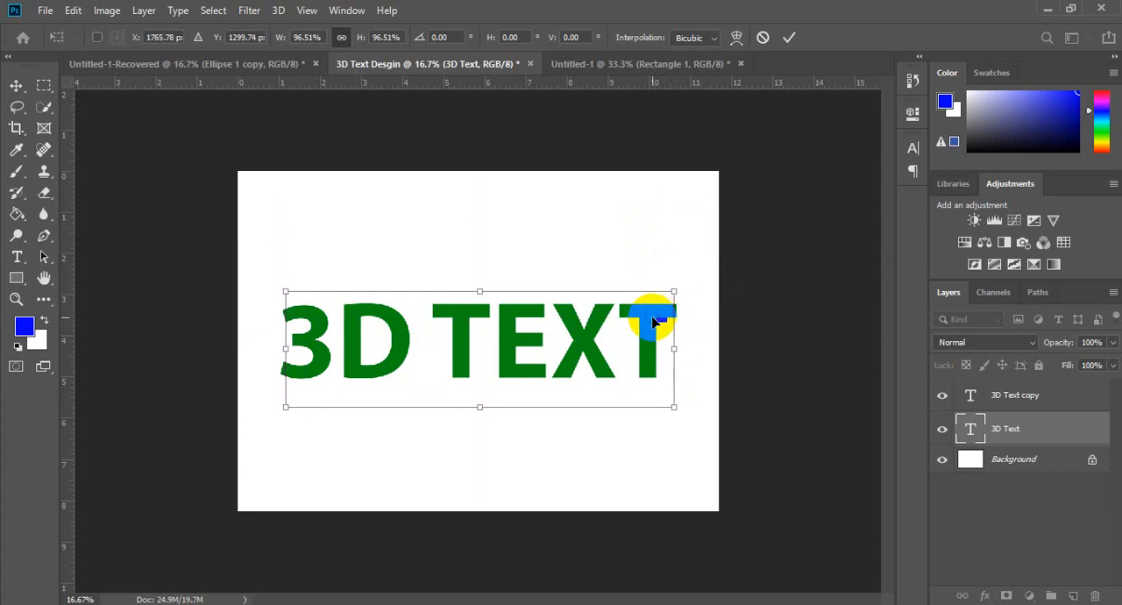
{"action": "key", "text": "Return"}
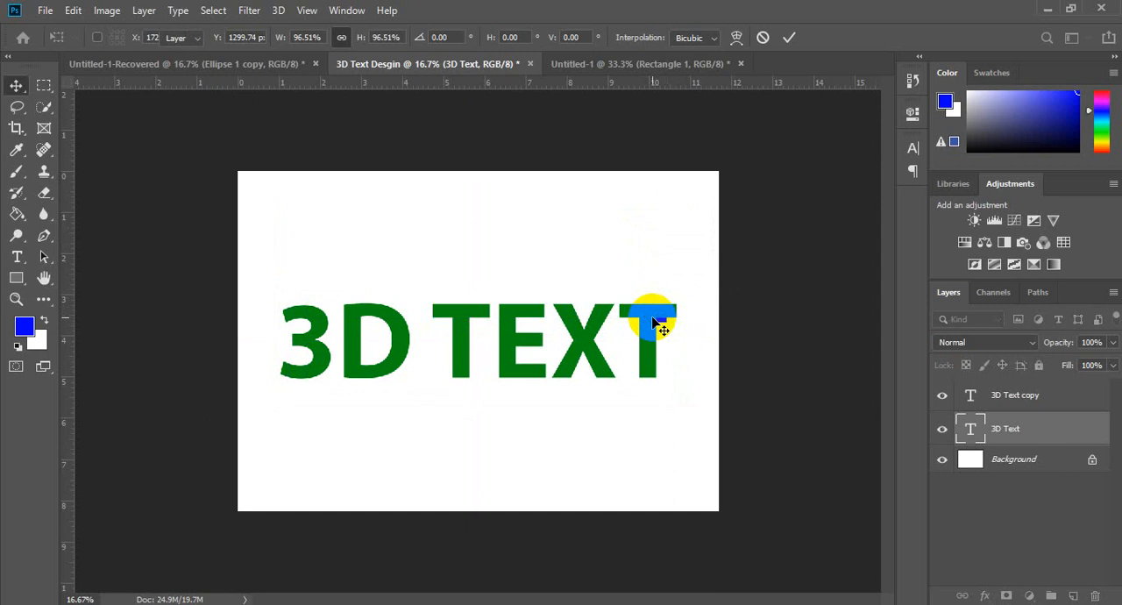
{"action": "key", "text": "ctrl"}
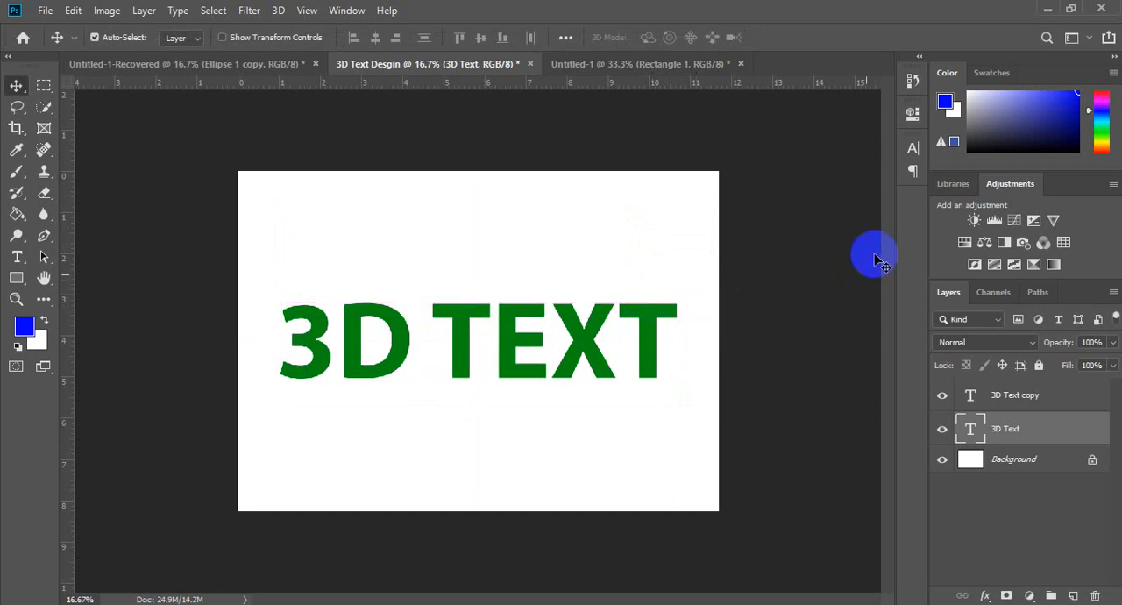
Step: Hide and reshow the green 3D Text copy layer to examine the dark lettering behind it
{"action": "key", "text": "ctrl+t"}
{"action": "left_click_drag", "start_coordinate": [691, 304], "coordinate": [650, 319]}
{"action": "key", "text": "Return"}
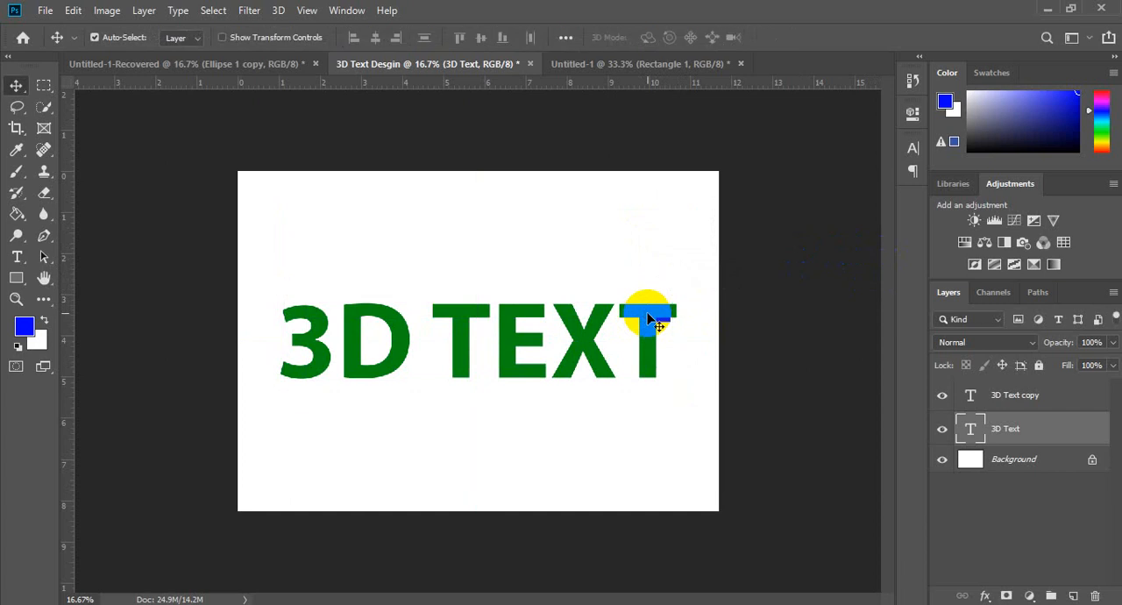
{"action": "left_click", "coordinate": [944, 396]}
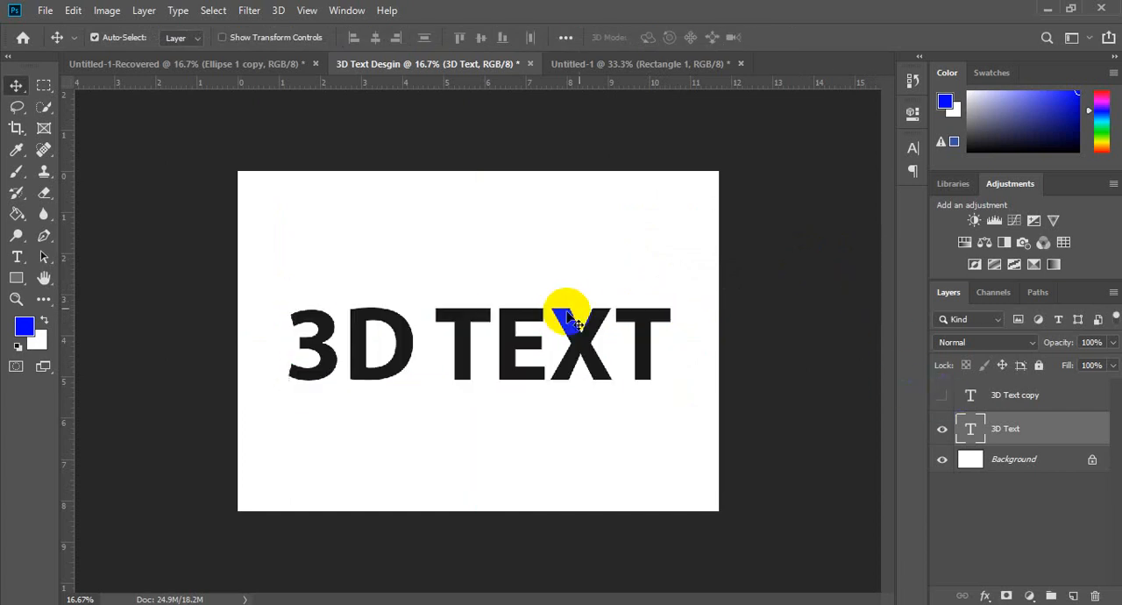
{"action": "left_click", "coordinate": [942, 396]}
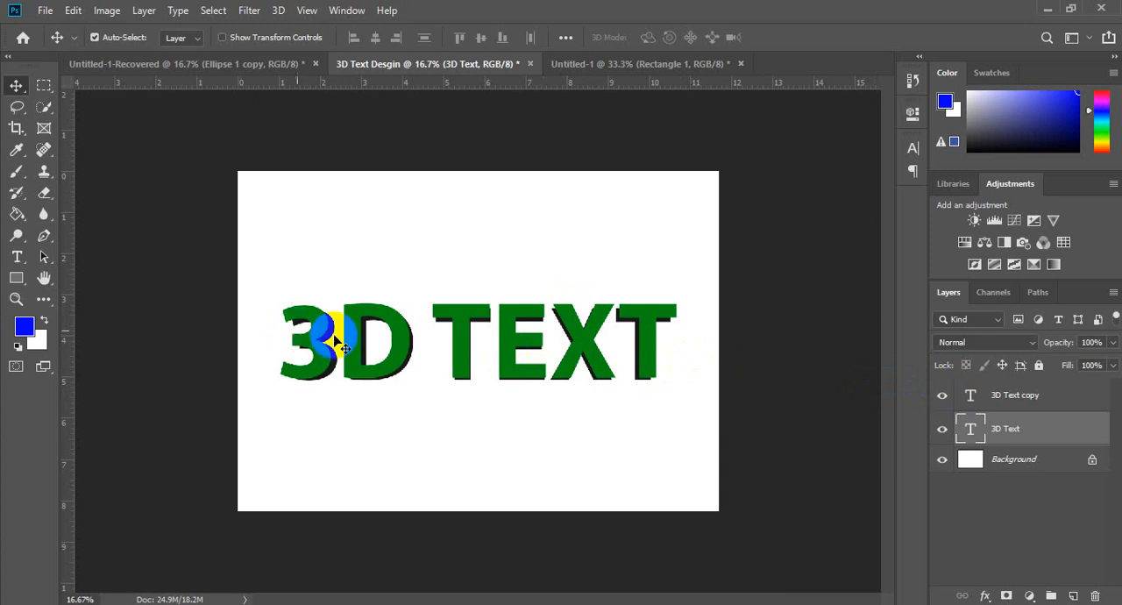
Step: Enlarge the green 3D Text copy layer to about 101.7% and shift it slightly right and down over the dark lettering
{"action": "left_click", "coordinate": [1040, 399]}
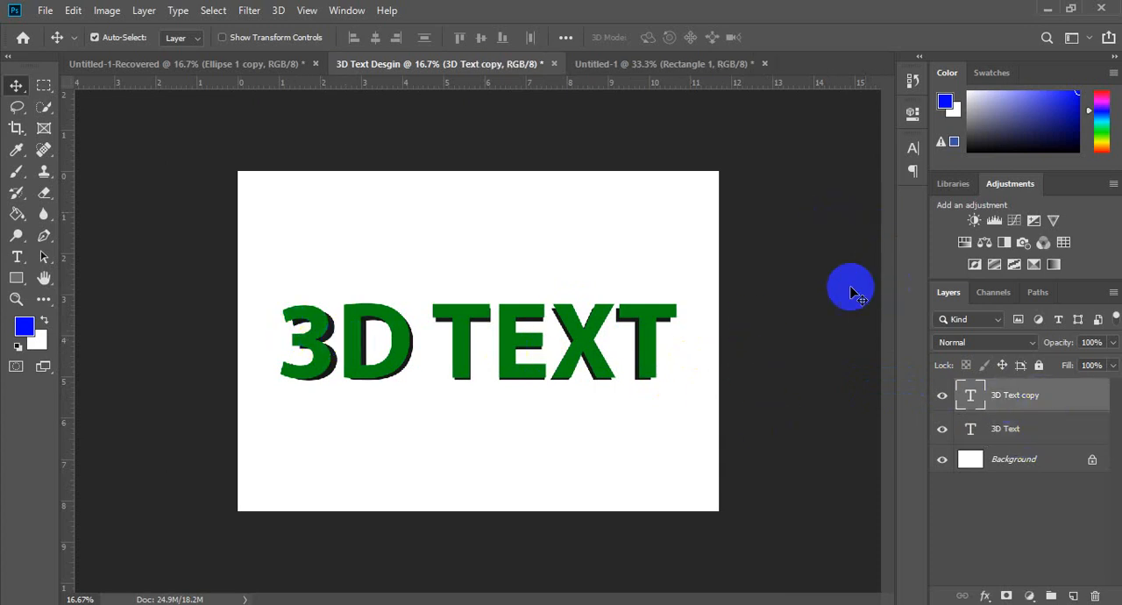
{"action": "key", "text": "ctrl+t"}
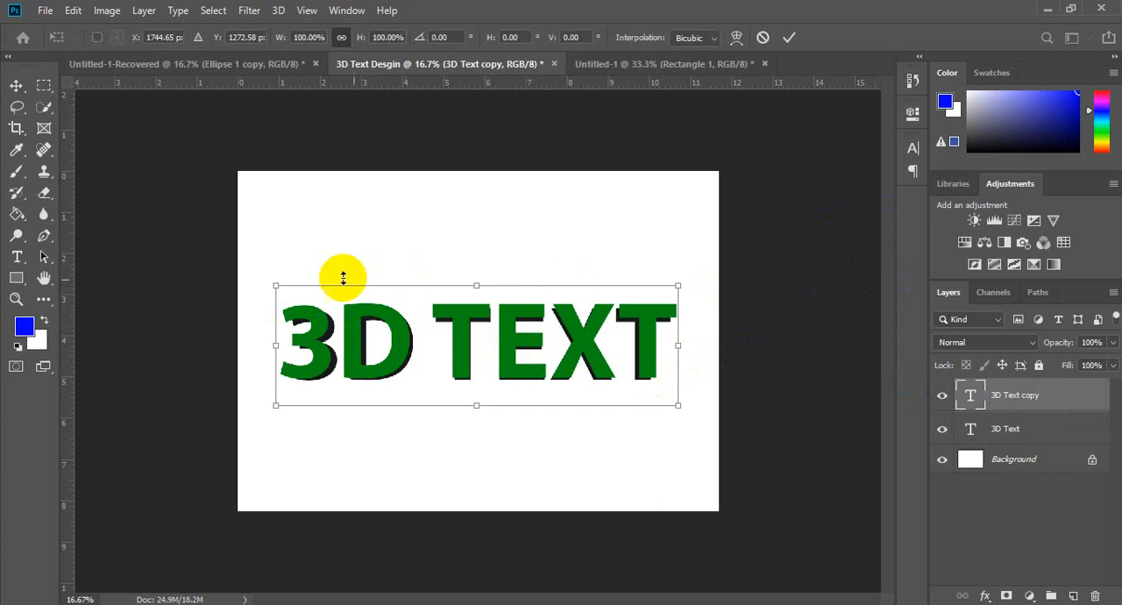
{"action": "left_click_drag", "start_coordinate": [272, 275], "coordinate": [272, 275]}
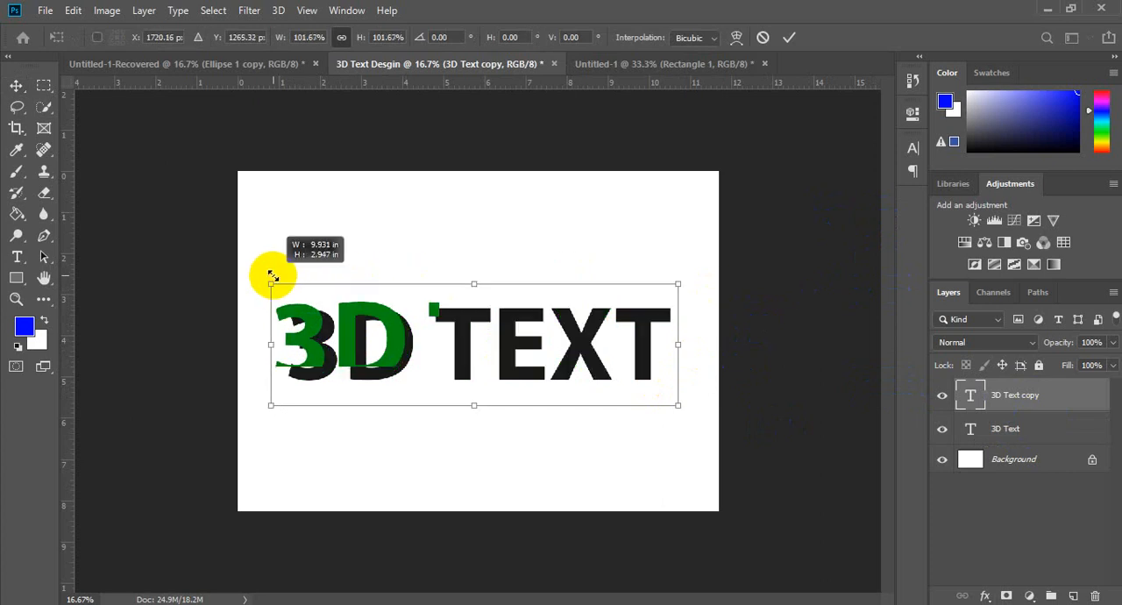
{"action": "key", "text": "Return"}
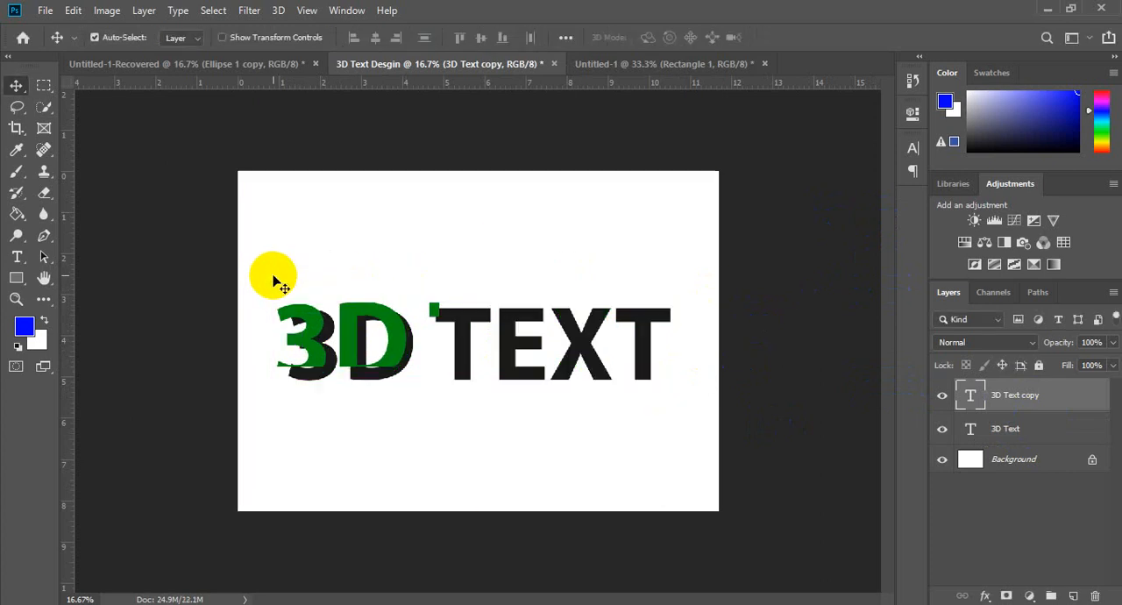
{"action": "left_click_drag", "start_coordinate": [392, 341], "coordinate": [399, 345]}
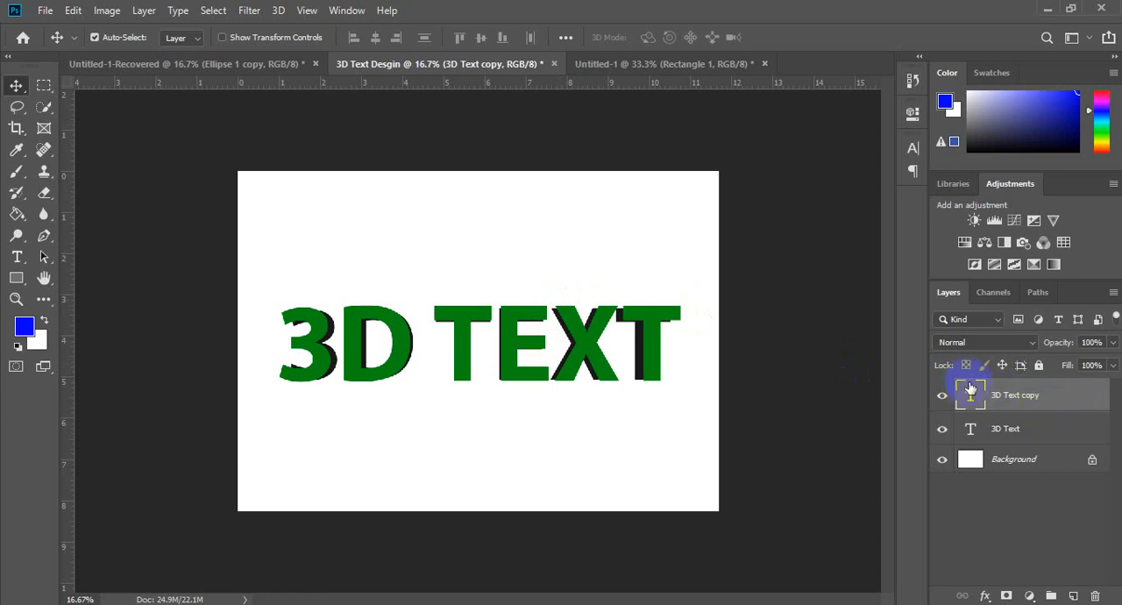
Step: Enlarge the dark 3D Text layer by about 1%, and hide and reshow the green copy to check it
{"action": "left_click", "coordinate": [1017, 436]}
{"action": "key", "text": "ctrl+t"}
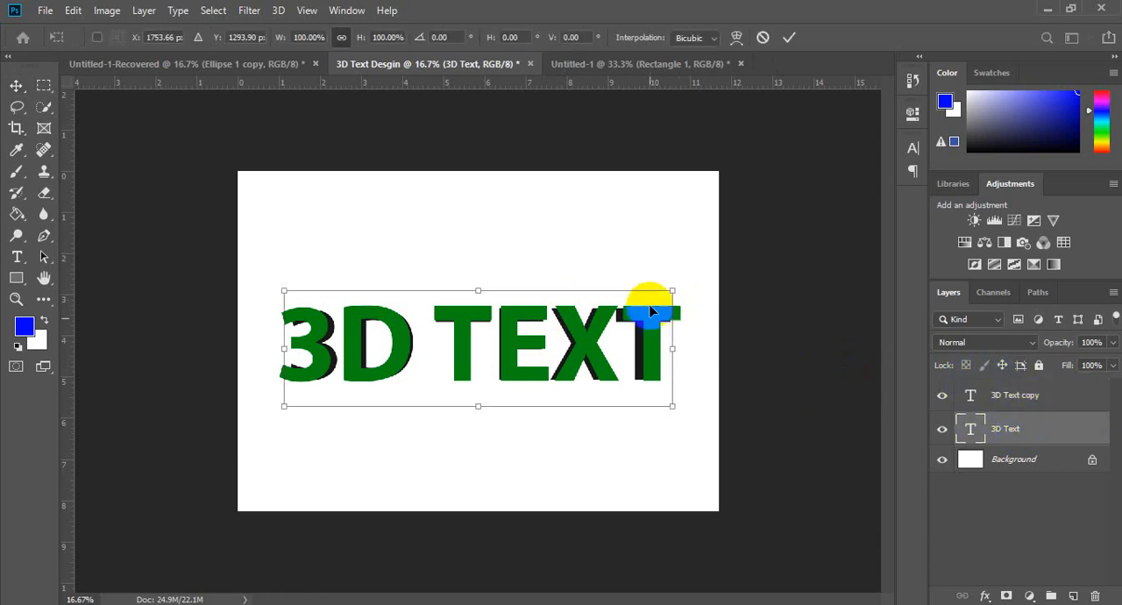
{"action": "left_click_drag", "start_coordinate": [673, 288], "coordinate": [673, 290]}
{"action": "key", "text": "Return"}
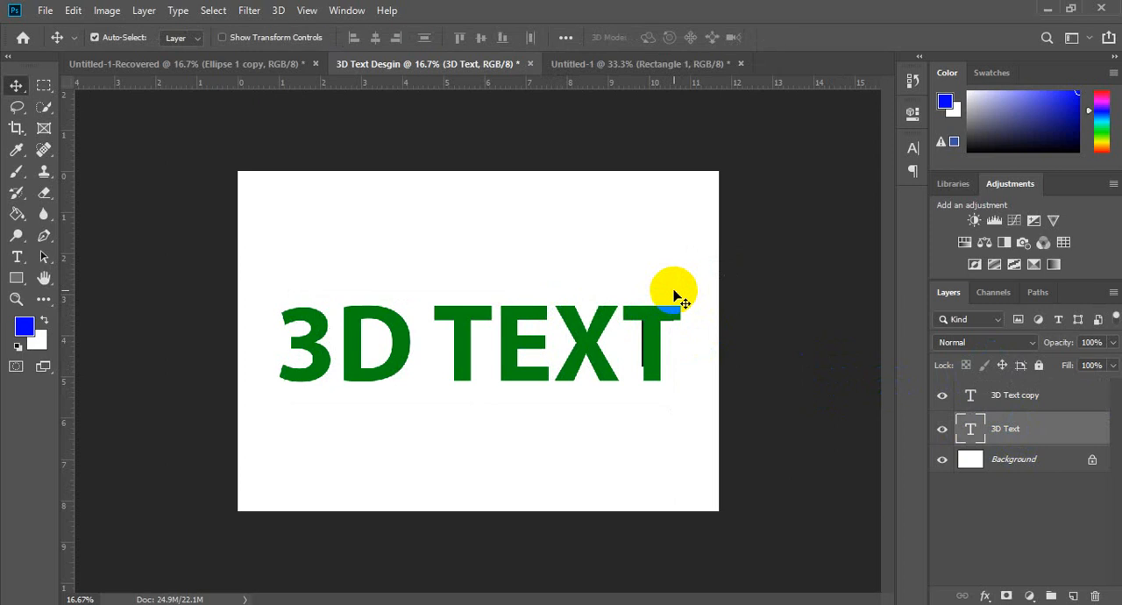
{"action": "left_click", "coordinate": [943, 395]}
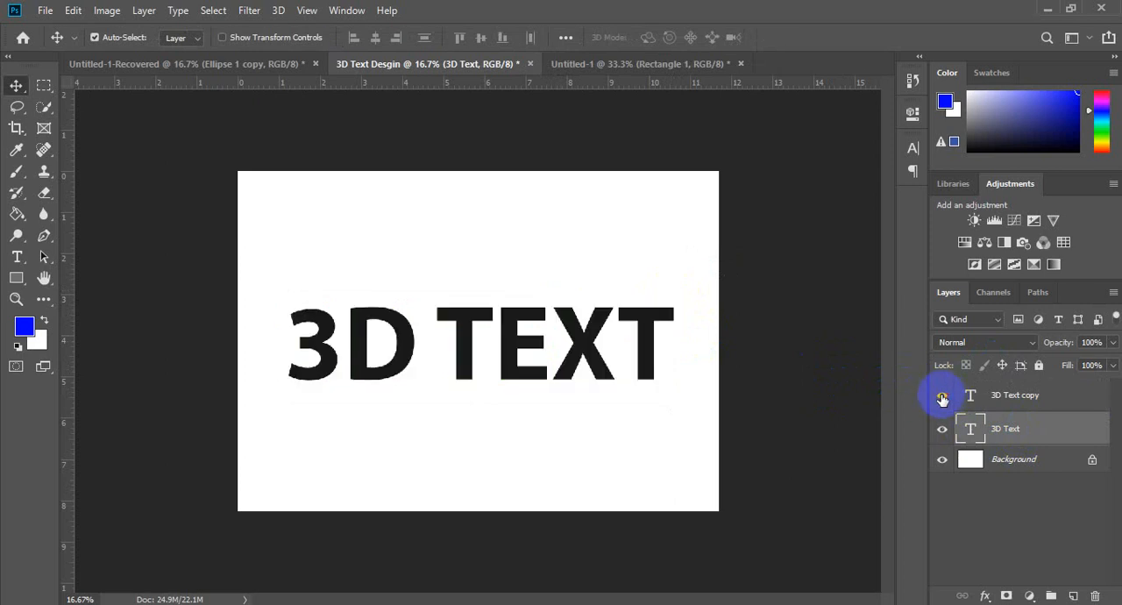
{"action": "left_click", "coordinate": [943, 395]}
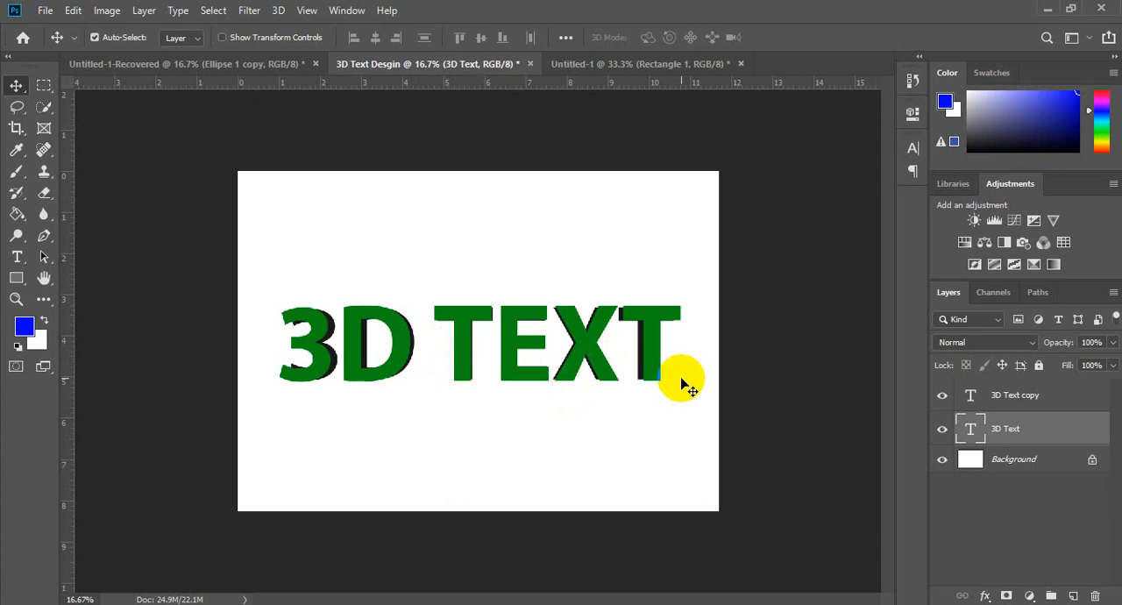
Step: Duplicate the dark 3D Text layer in place beneath the green lettering
{"action": "left_click_drag", "start_coordinate": [688, 386], "coordinate": [681, 376], "text": "alt"}
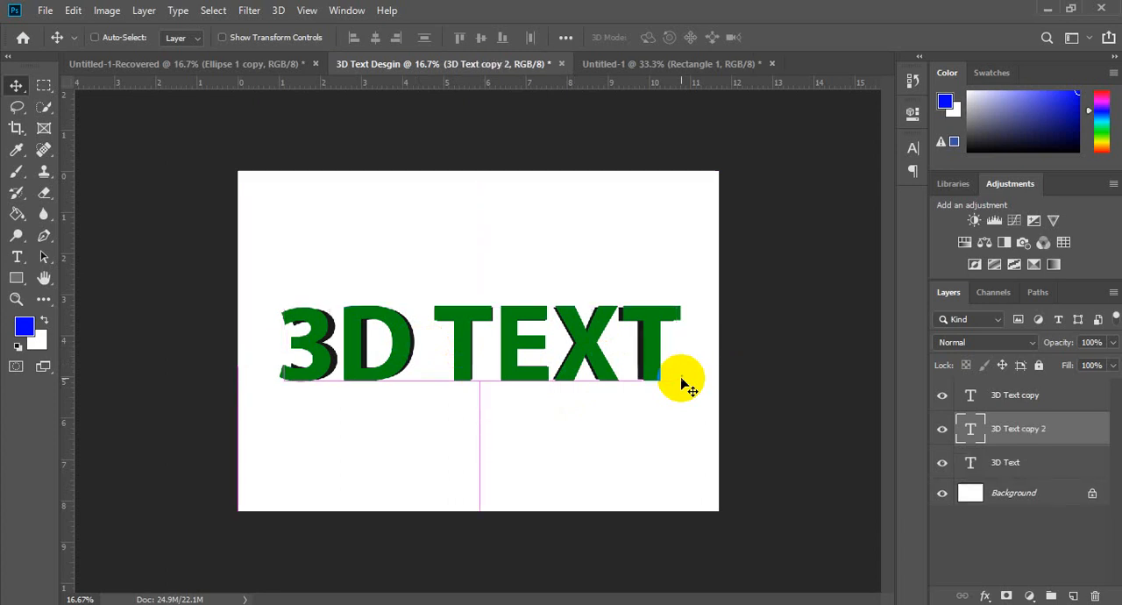
{"action": "left_click", "coordinate": [1033, 465]}
{"action": "left_click", "coordinate": [1002, 429]}
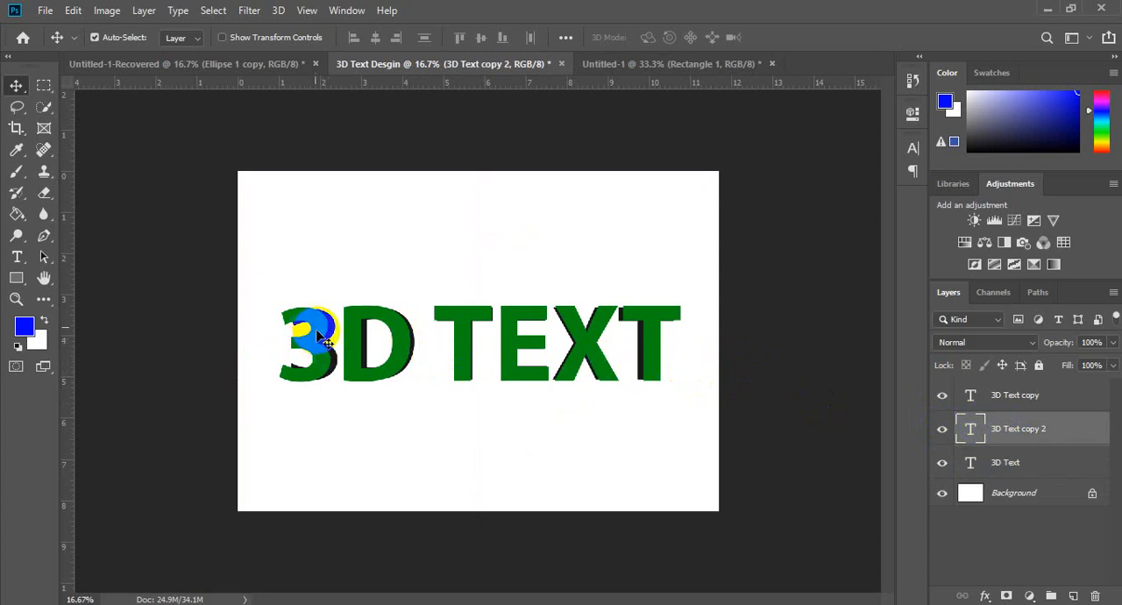
Step: Scale the lowest 3D Text layer down to about 98%, and hide and reshow the layers above to check it
{"action": "left_click", "coordinate": [1013, 467]}
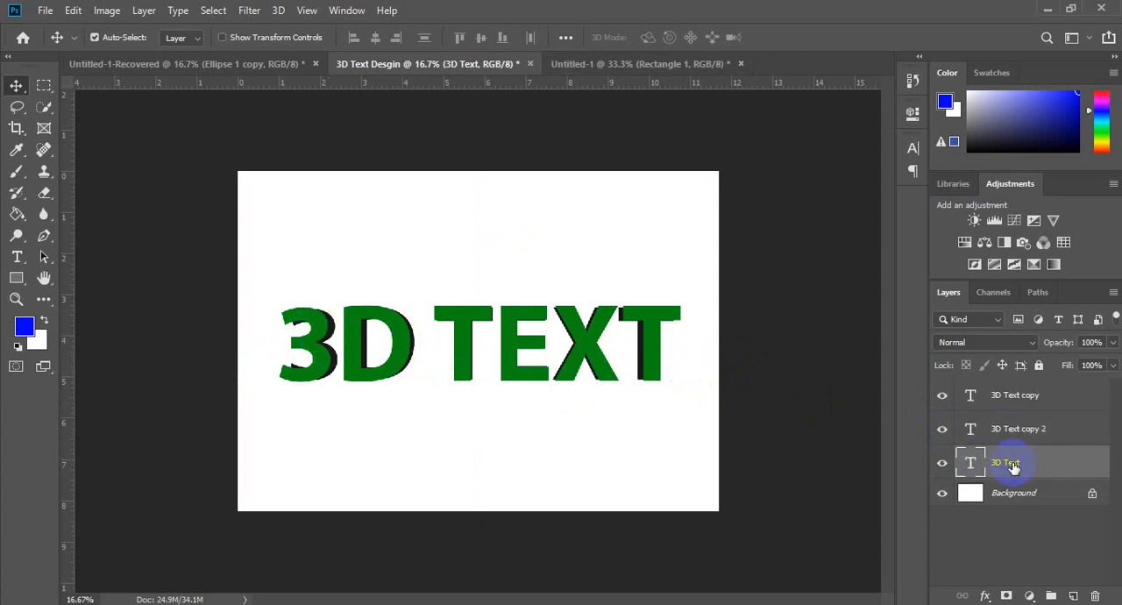
{"action": "key", "text": "ctrl+t"}
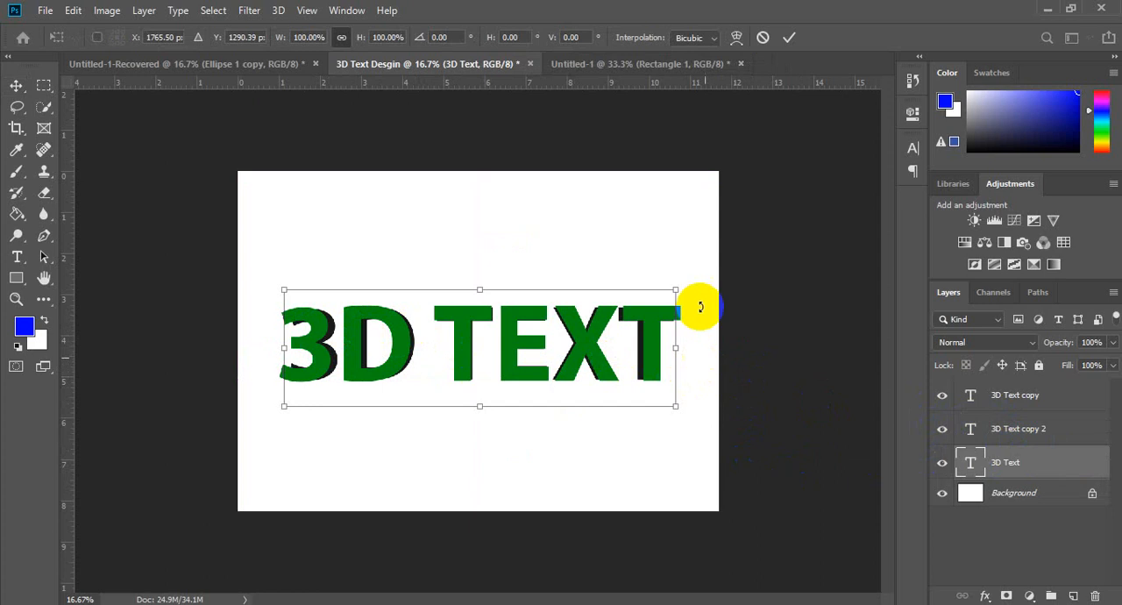
{"action": "left_click_drag", "start_coordinate": [676, 289], "coordinate": [658, 312]}
{"action": "key", "text": "Return"}
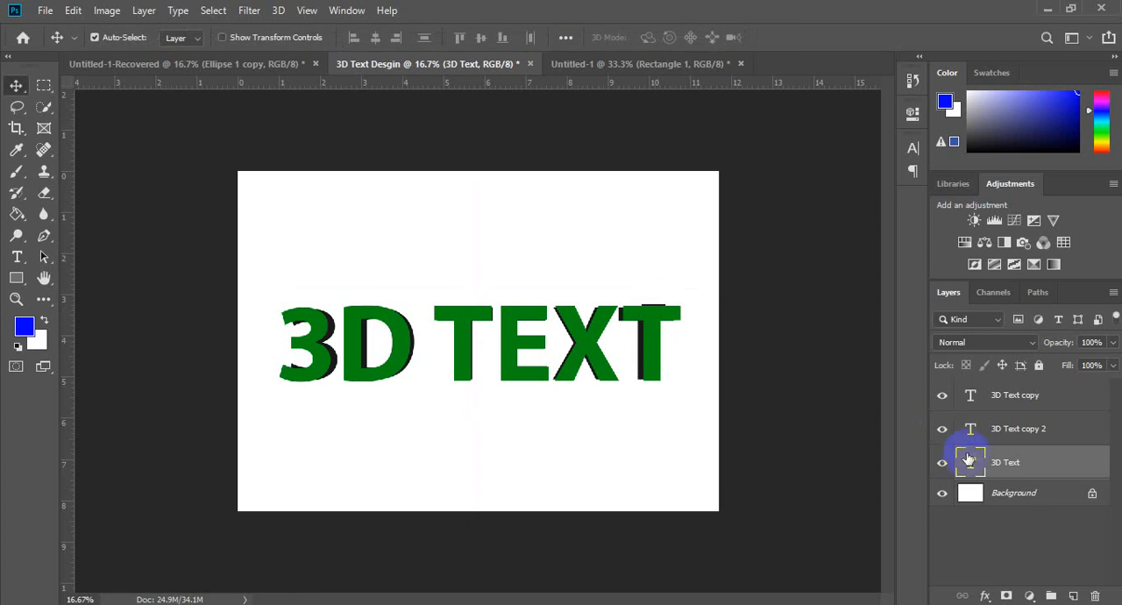
{"action": "left_click", "coordinate": [942, 399]}
{"action": "left_click", "coordinate": [943, 395]}
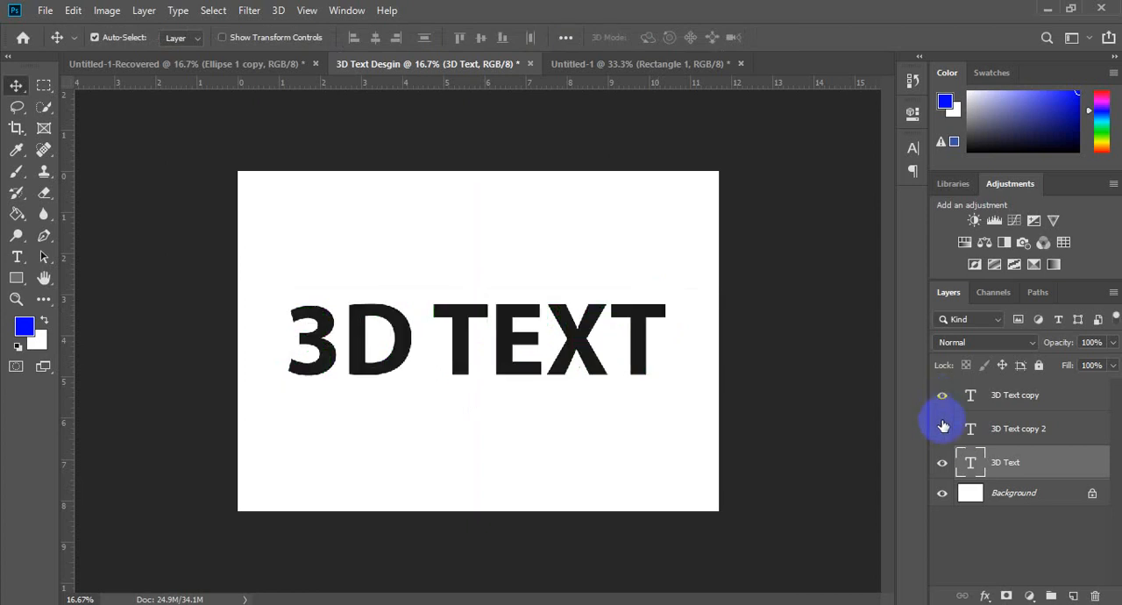
{"action": "left_click", "coordinate": [942, 429]}
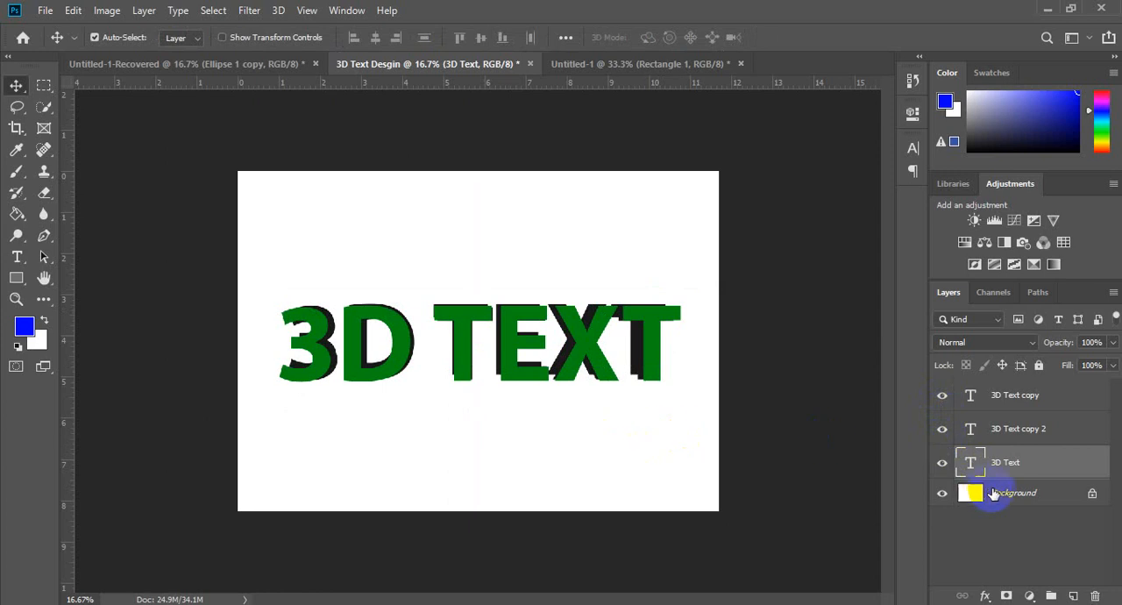
Step: Nudge the lowest dark 3D Text layer down to a vertical position of about 1283 px
{"action": "key", "text": "ctrl+t"}
{"action": "key", "text": "Down"}
{"action": "key", "text": "Down"}
{"action": "key", "text": "Down"}
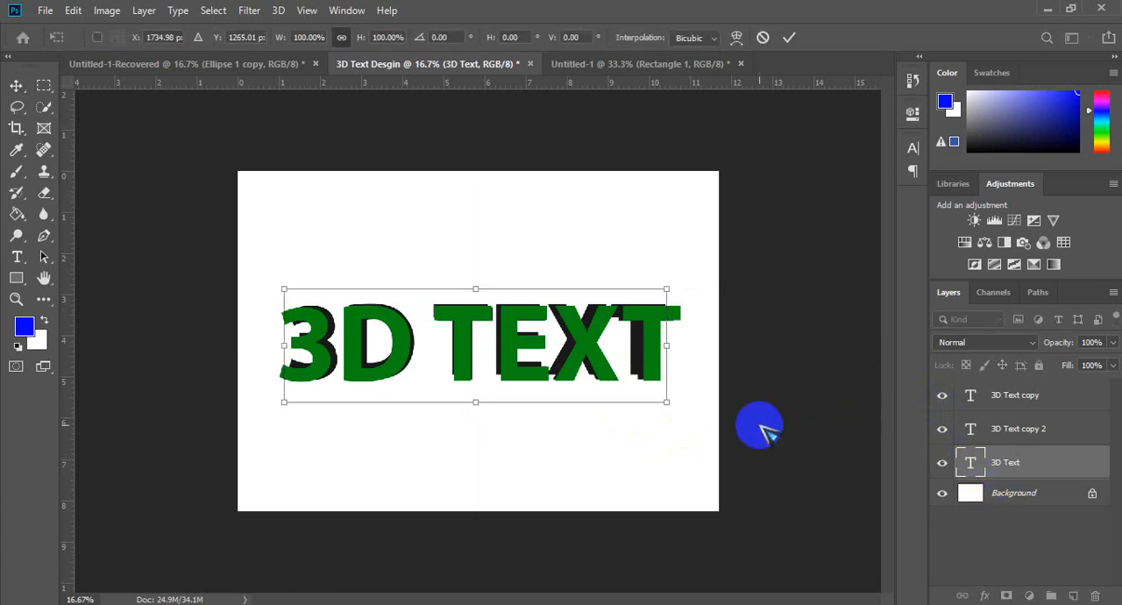
{"action": "key", "text": "Down"}
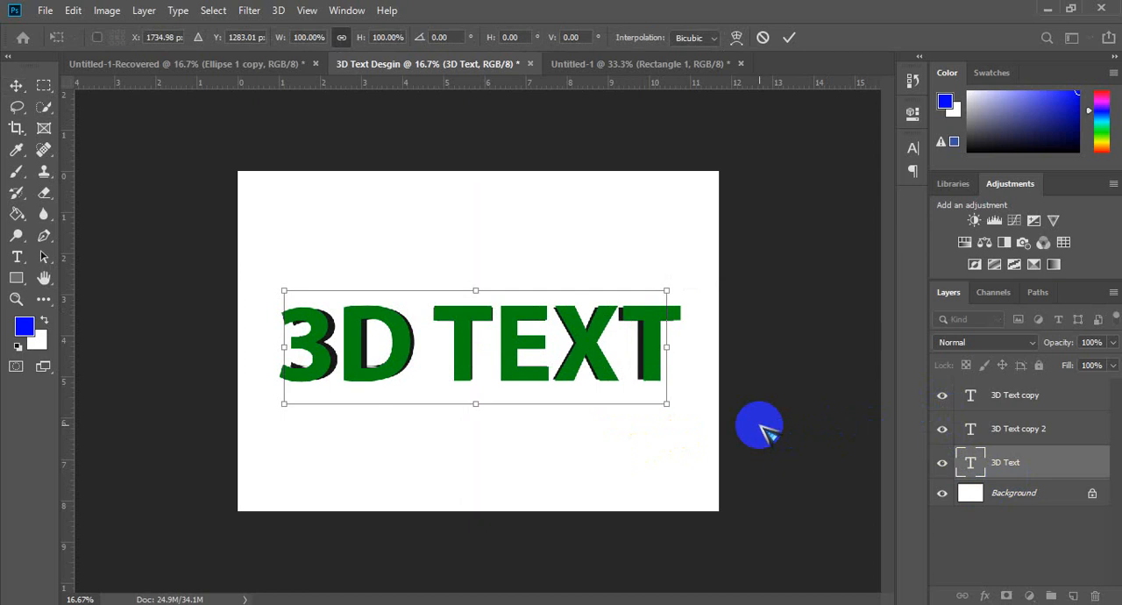
{"action": "key", "text": "Return"}
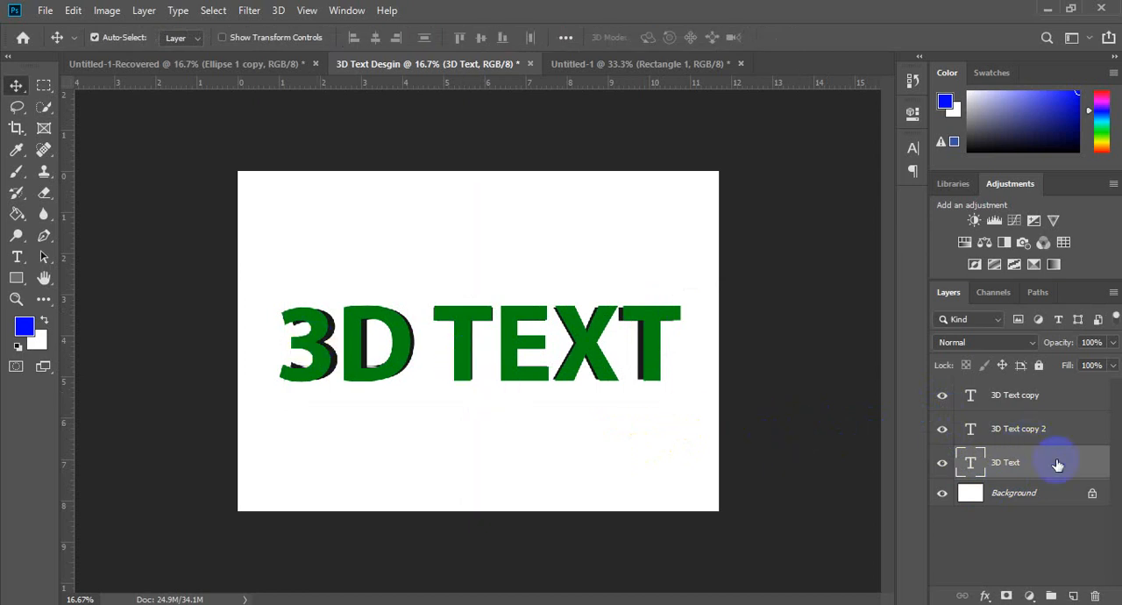
Step: Duplicate the lowest dark 3D Text layer and scale the original beneath the new copy to about 97.8%
{"action": "key", "text": "ctrl+j"}
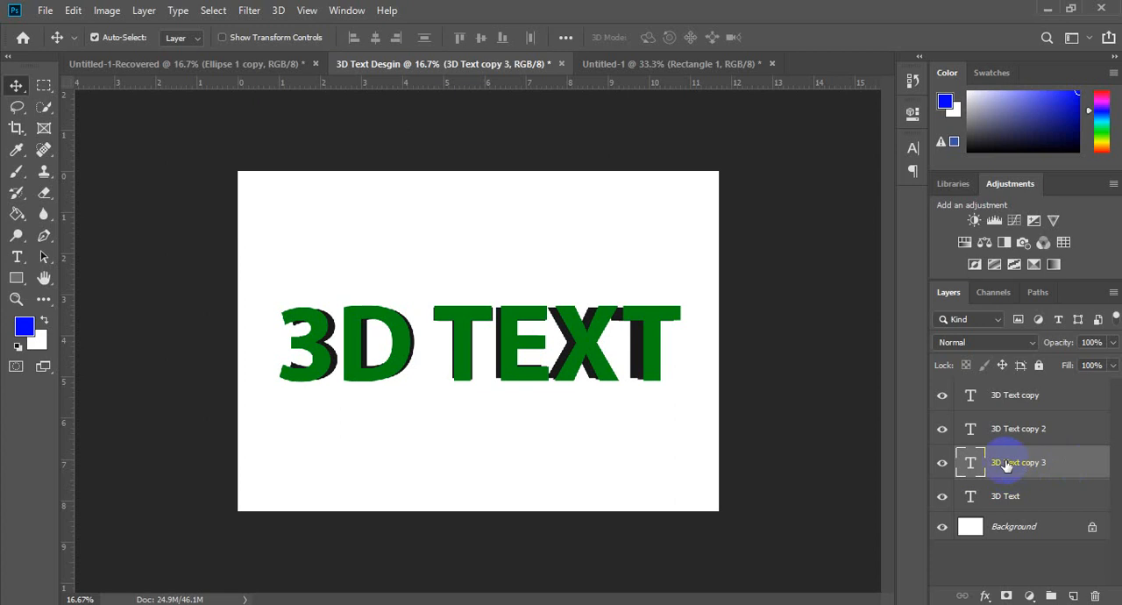
{"action": "left_click", "coordinate": [1036, 497]}
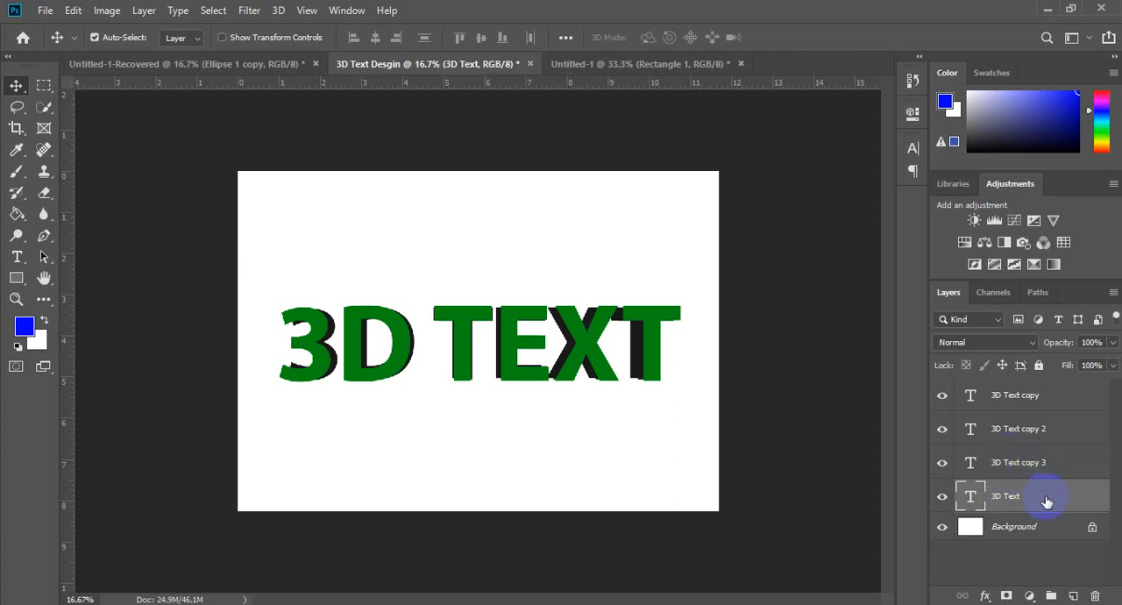
{"action": "key", "text": "ctrl+t"}
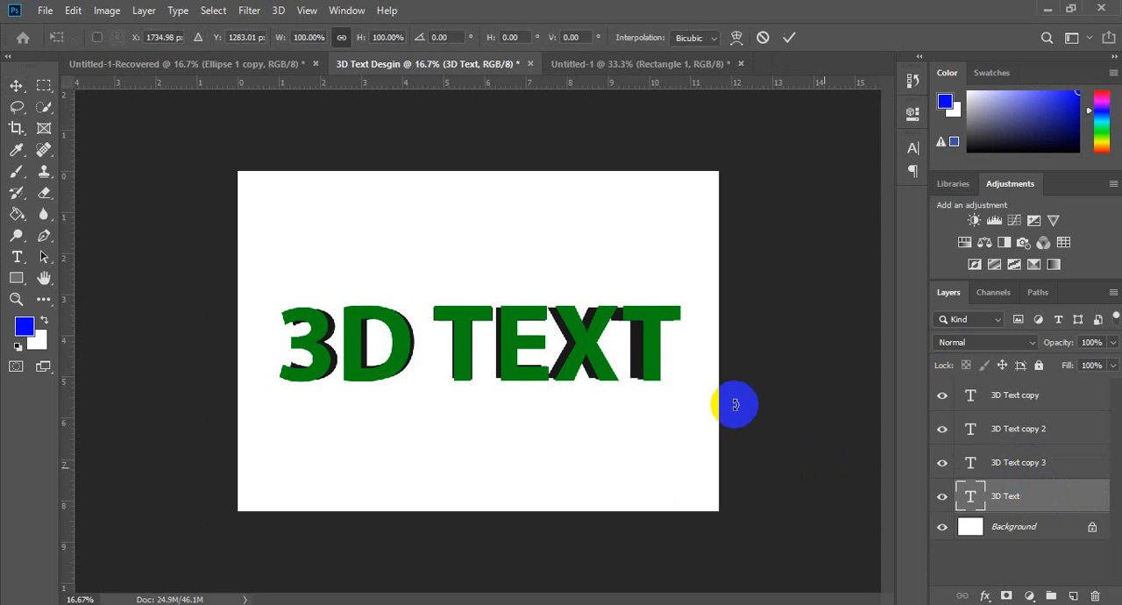
{"action": "left_click_drag", "start_coordinate": [667, 291], "coordinate": [659, 297]}
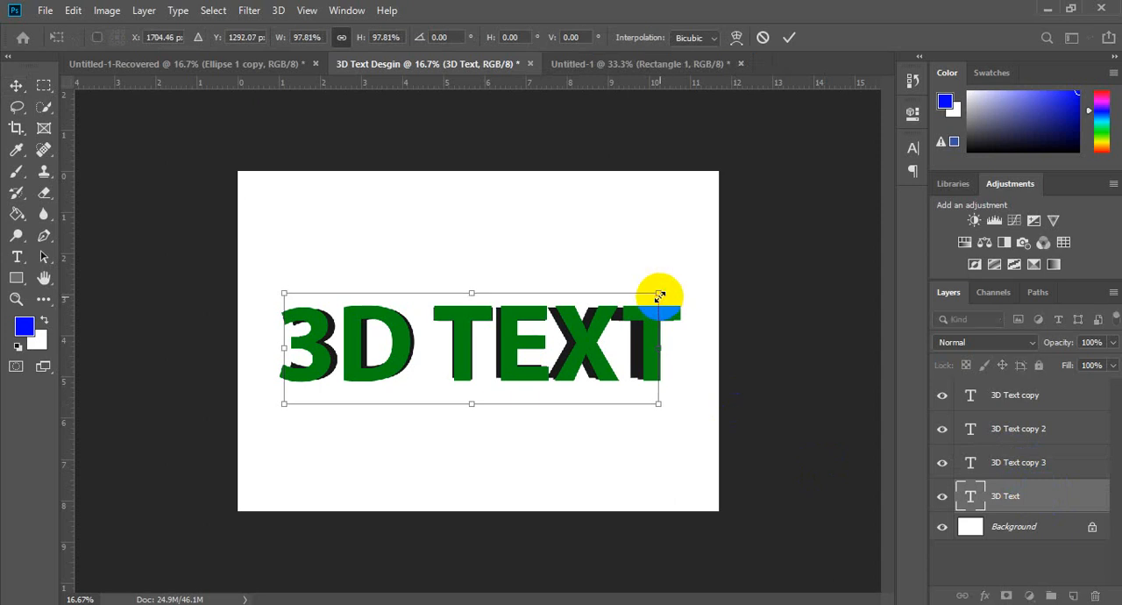
{"action": "key", "text": "Return"}
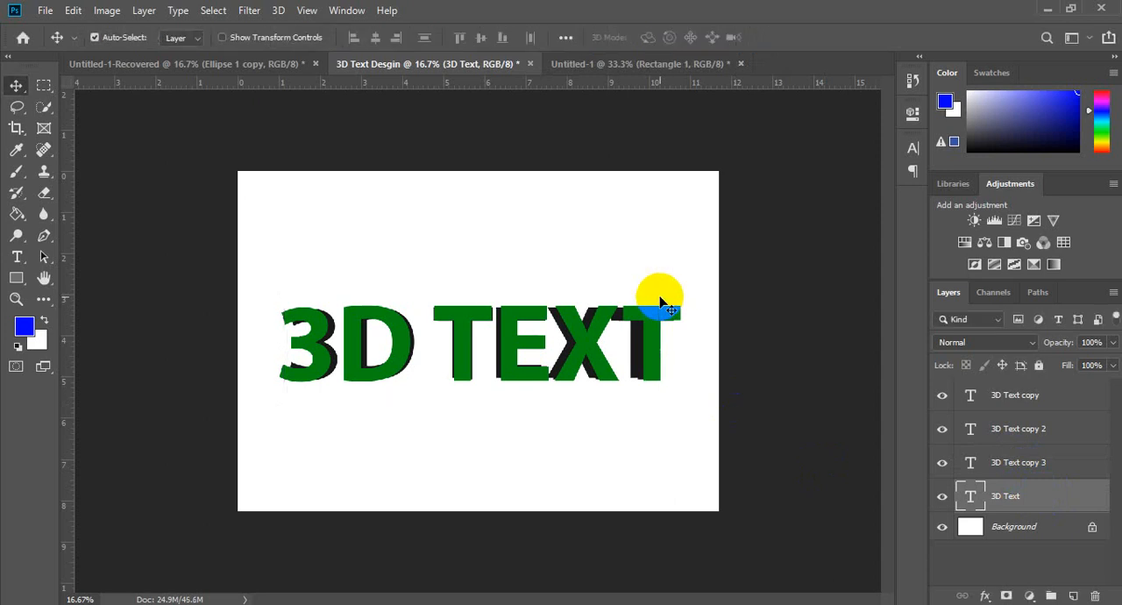
{"action": "left_click", "coordinate": [942, 470]}
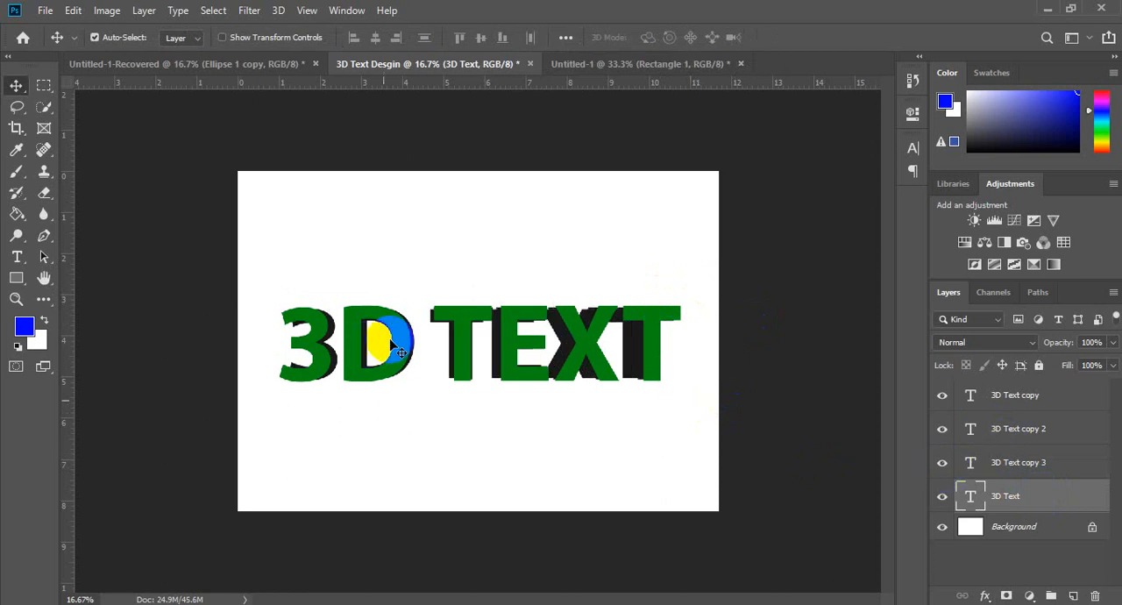
{"action": "left_click_drag", "start_coordinate": [295, 328], "coordinate": [311, 330]}
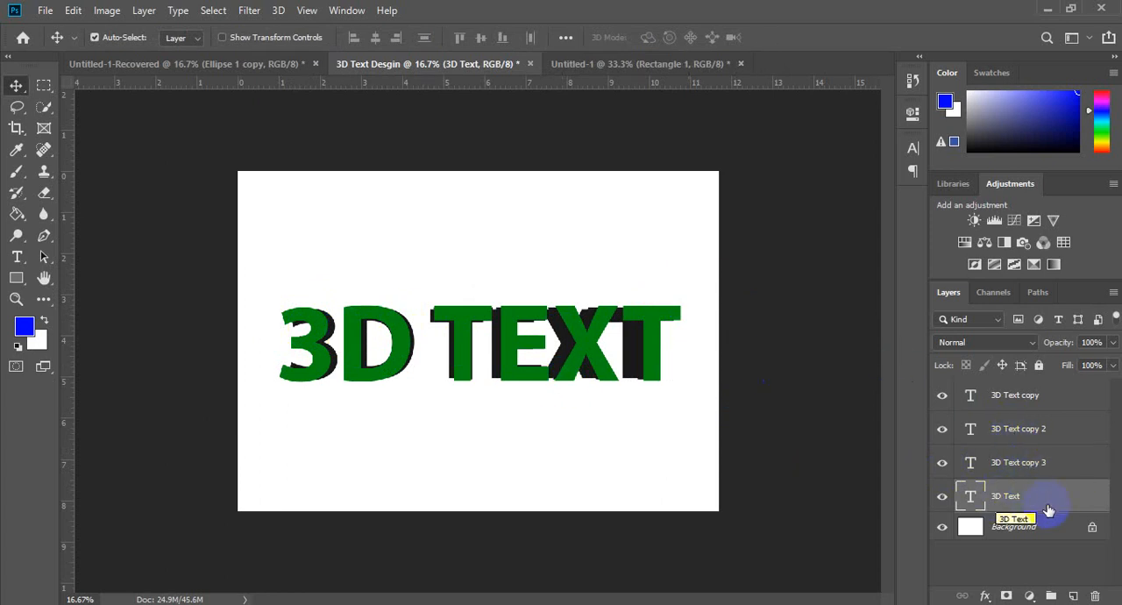
Step: Add another duplicate of the lowest 3D Text layer and scale the original under it to about 96%
{"action": "key", "text": "ctrl+j"}
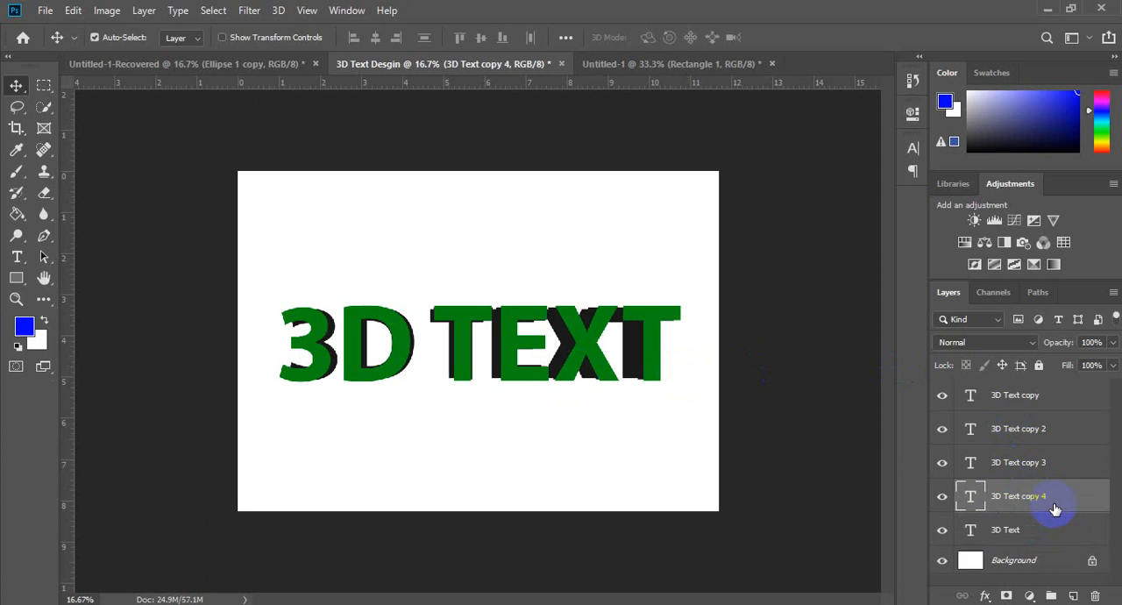
{"action": "left_click", "coordinate": [1041, 530]}
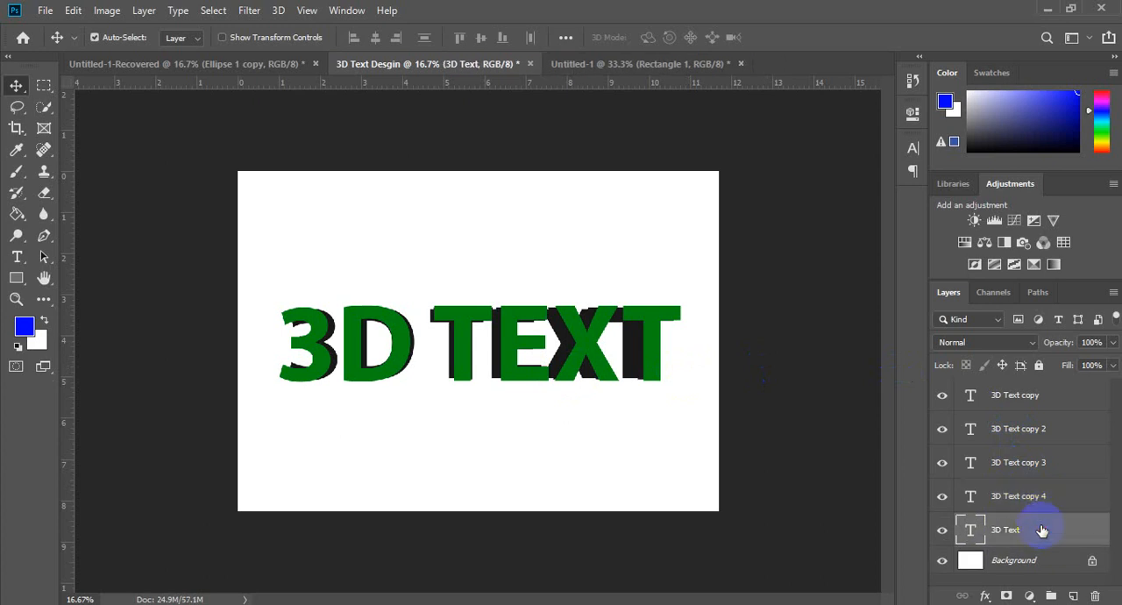
{"action": "key", "text": "ctrl+t"}
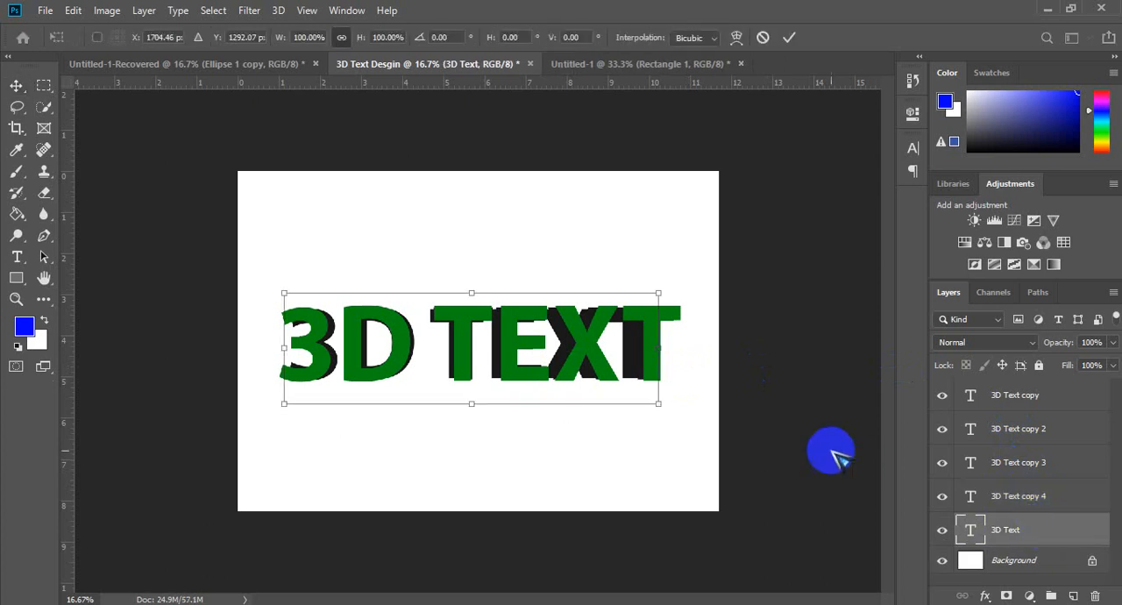
{"action": "left_click_drag", "start_coordinate": [656, 297], "coordinate": [643, 305]}
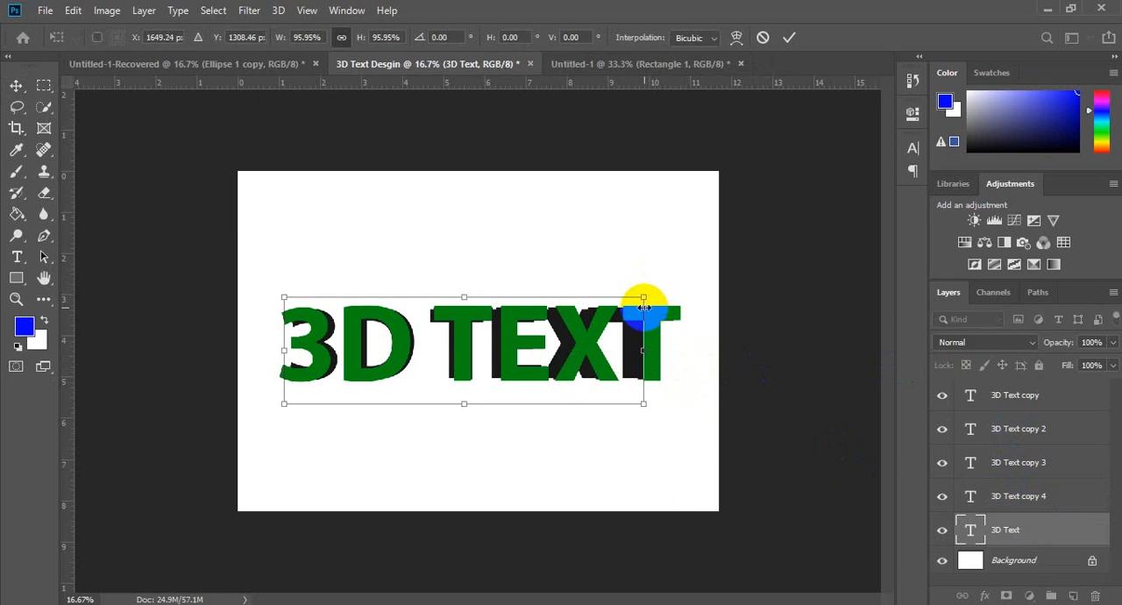
{"action": "double_click", "coordinate": [645, 313]}
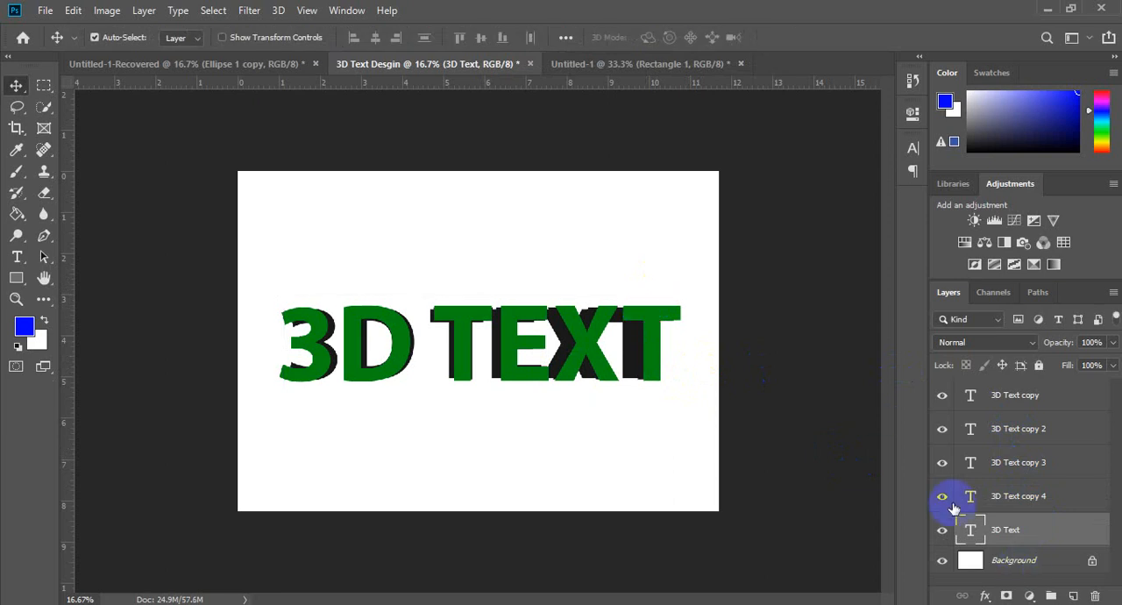
{"action": "left_click", "coordinate": [942, 502]}
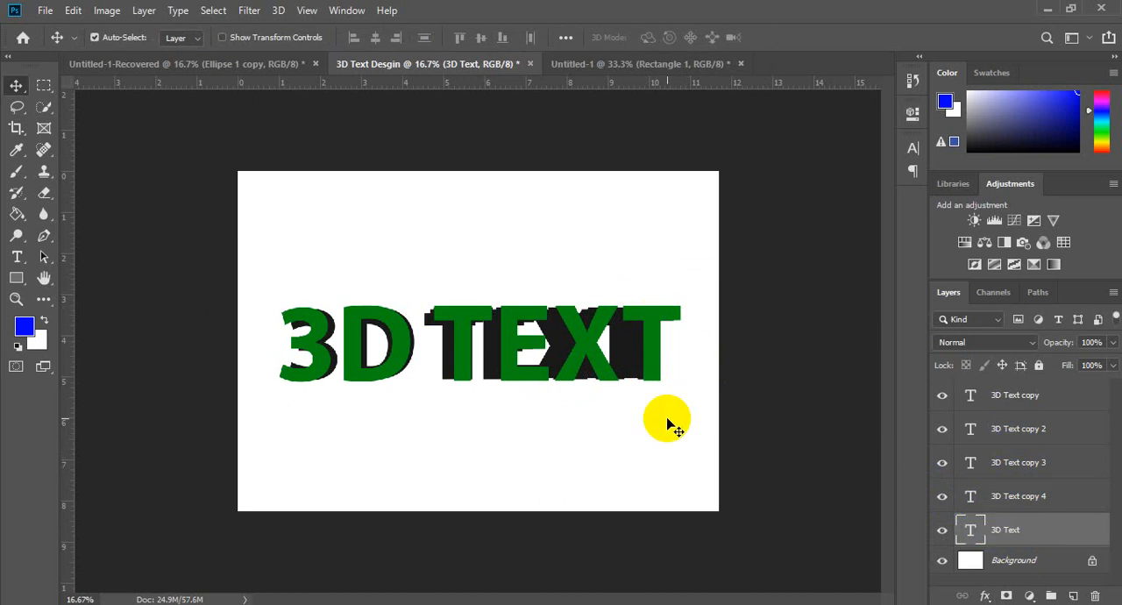
Step: Try to shrink the lowest dark 3D Text layer slightly with Free Transform
{"action": "key", "text": "ctrl"}
{"action": "key", "text": "ctrl+t"}
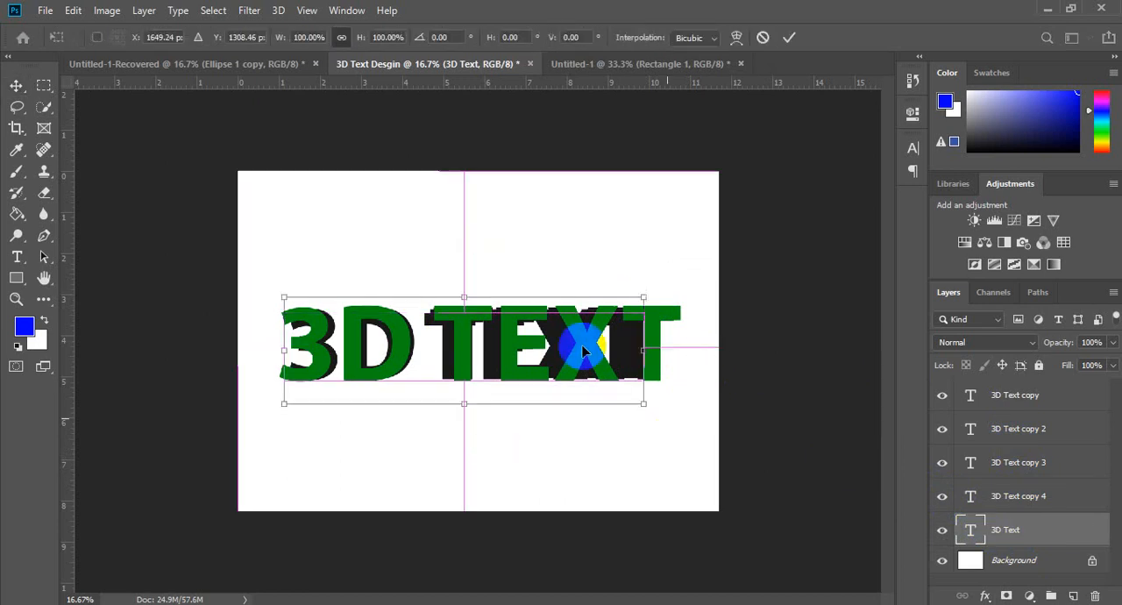
{"action": "left_click_drag", "start_coordinate": [655, 294], "coordinate": [651, 295]}
{"action": "key", "text": "Return"}
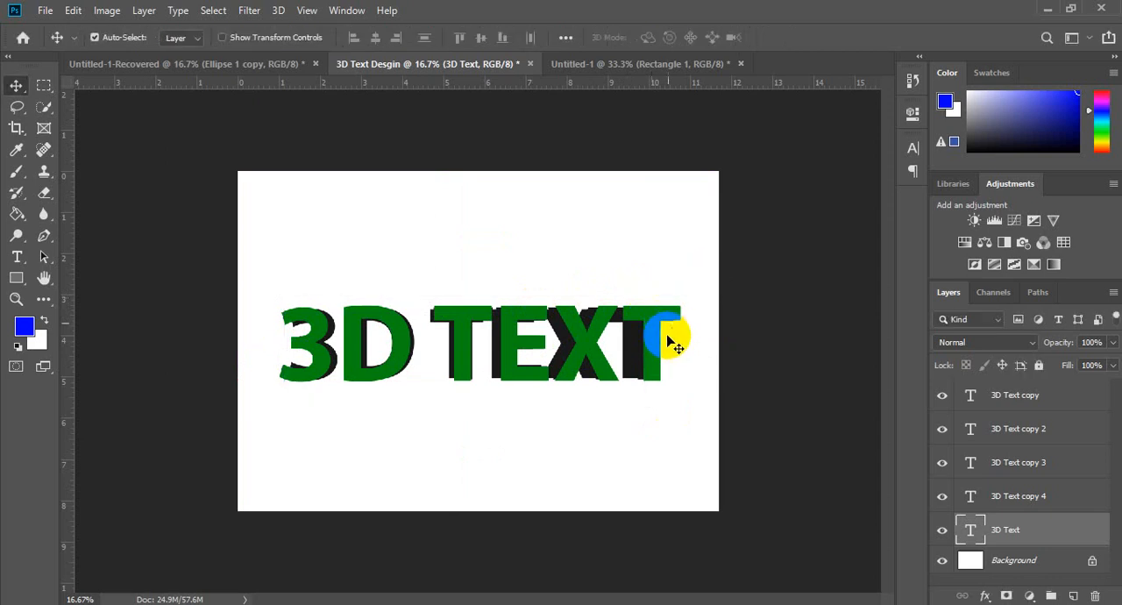
Step: Check the stacked dark copies by toggling the visibility of the green 3D Text copy layer
{"action": "left_click", "coordinate": [944, 498]}
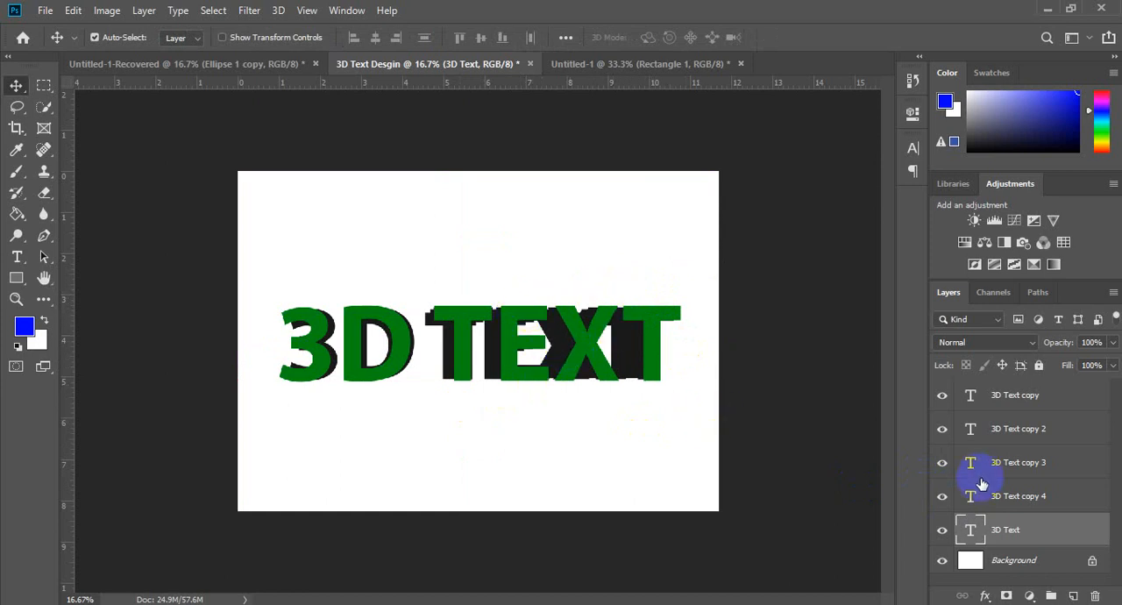
{"action": "left_click", "coordinate": [1033, 504]}
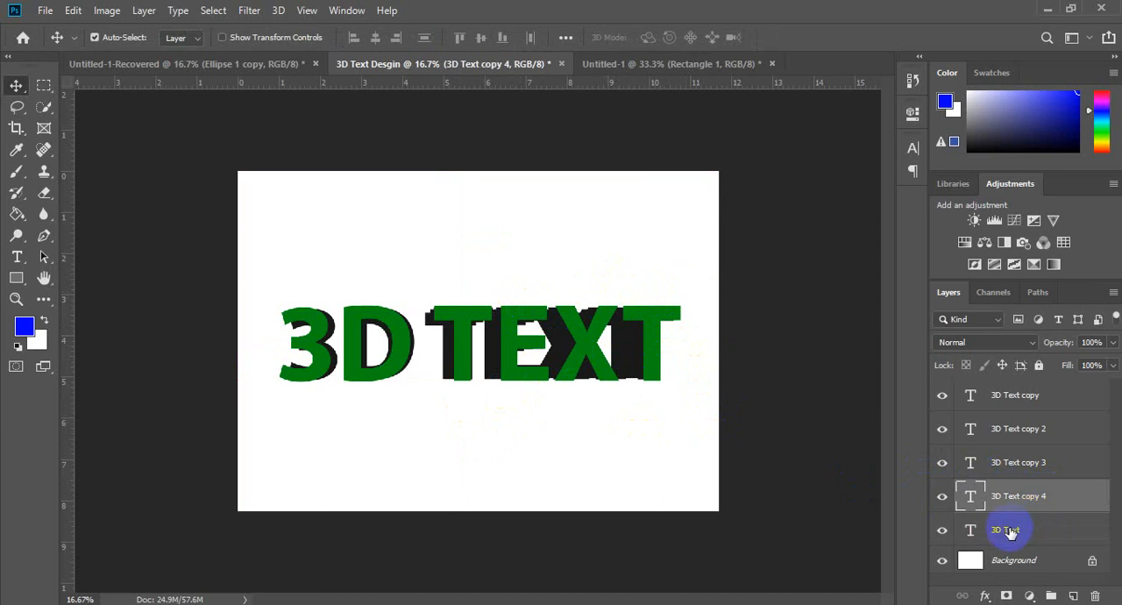
{"action": "left_click", "coordinate": [1030, 397]}
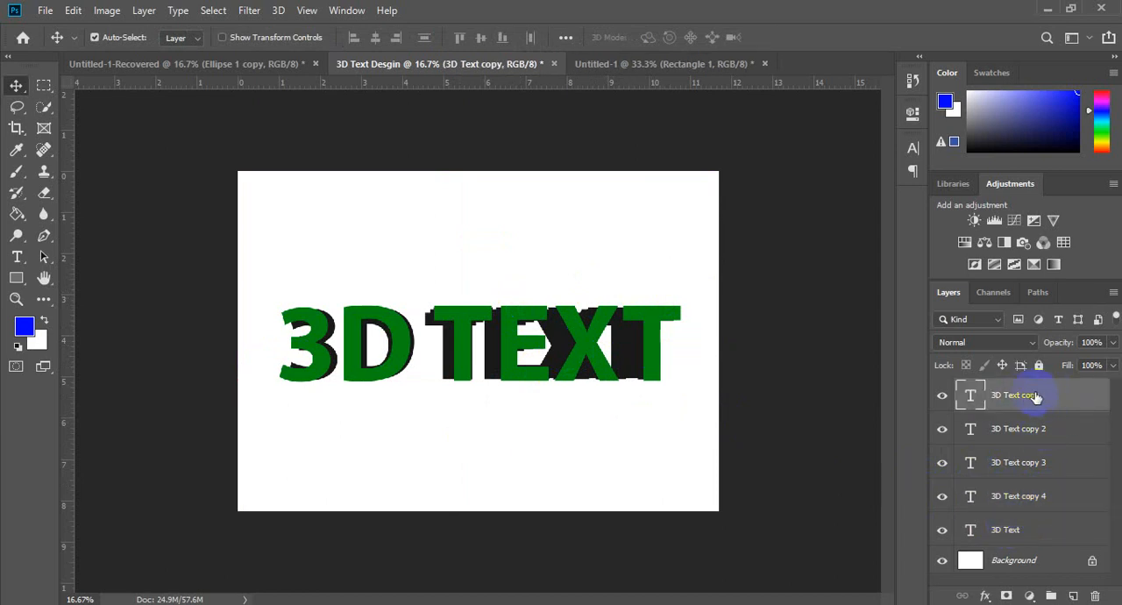
{"action": "left_click", "coordinate": [942, 395]}
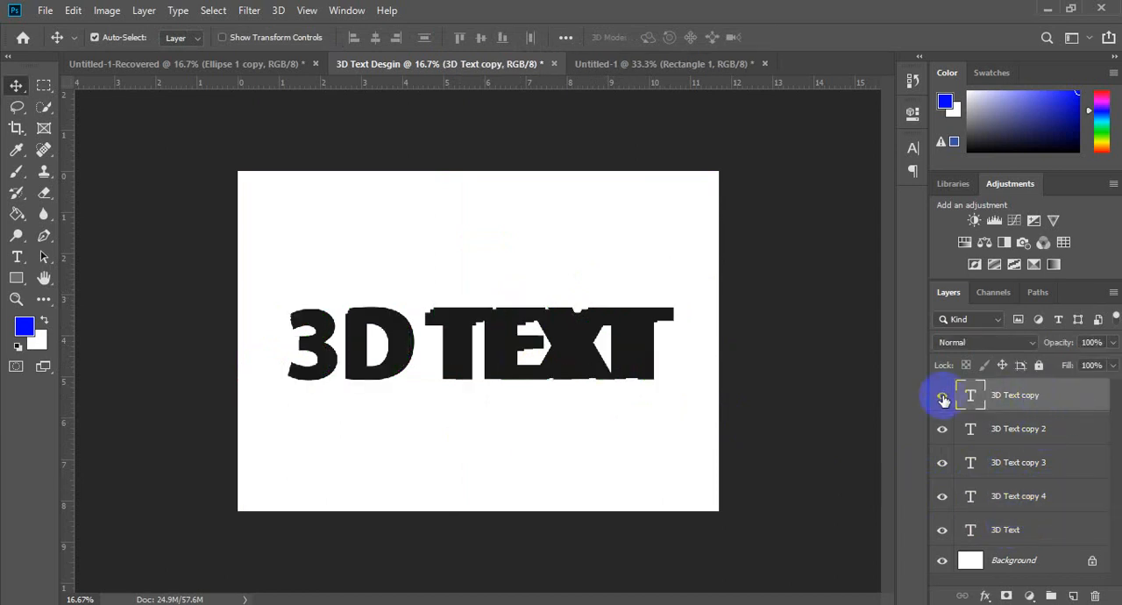
{"action": "left_click", "coordinate": [942, 395]}
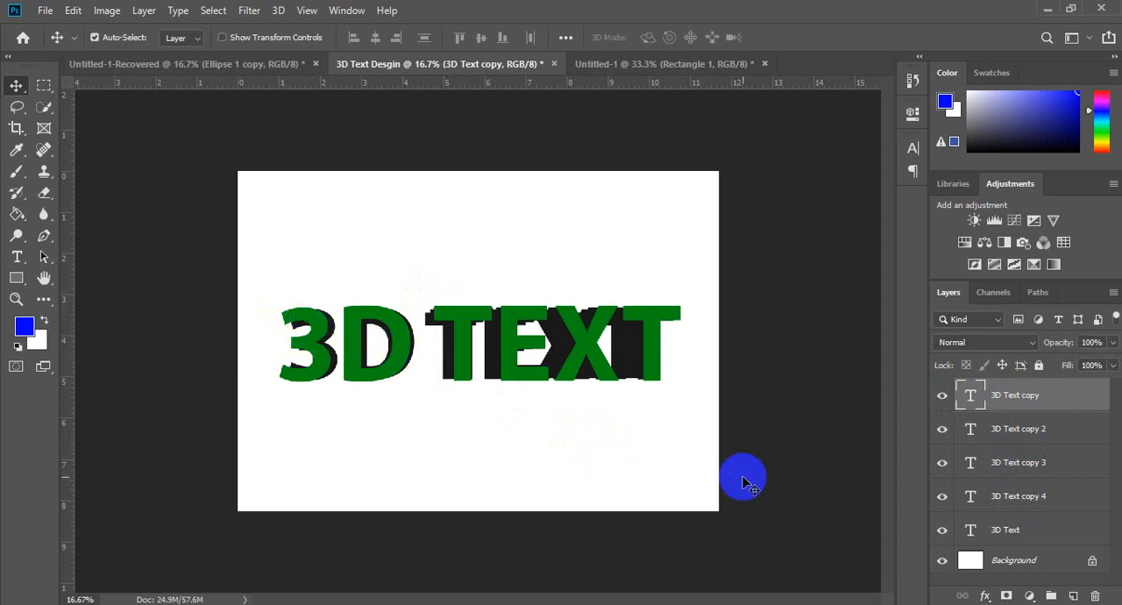
Step: Add a new layer and place it directly beneath the green 3D Text copy layer
{"action": "key", "text": "z"}
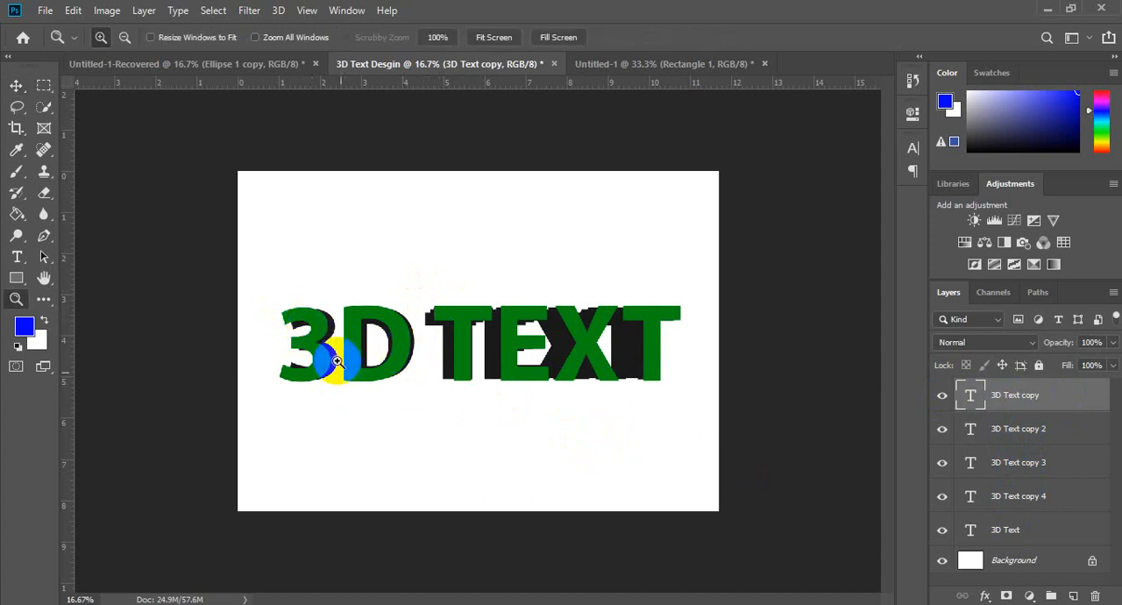
{"action": "left_click_drag", "start_coordinate": [283, 318], "coordinate": [338, 363]}
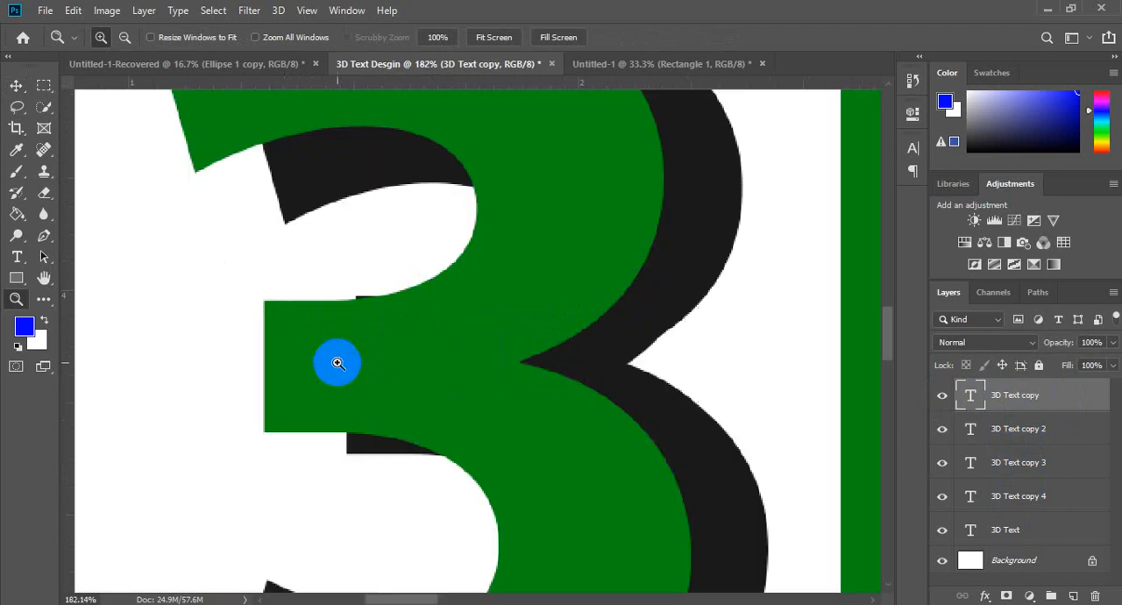
{"action": "left_click_drag", "start_coordinate": [885, 323], "coordinate": [891, 303]}
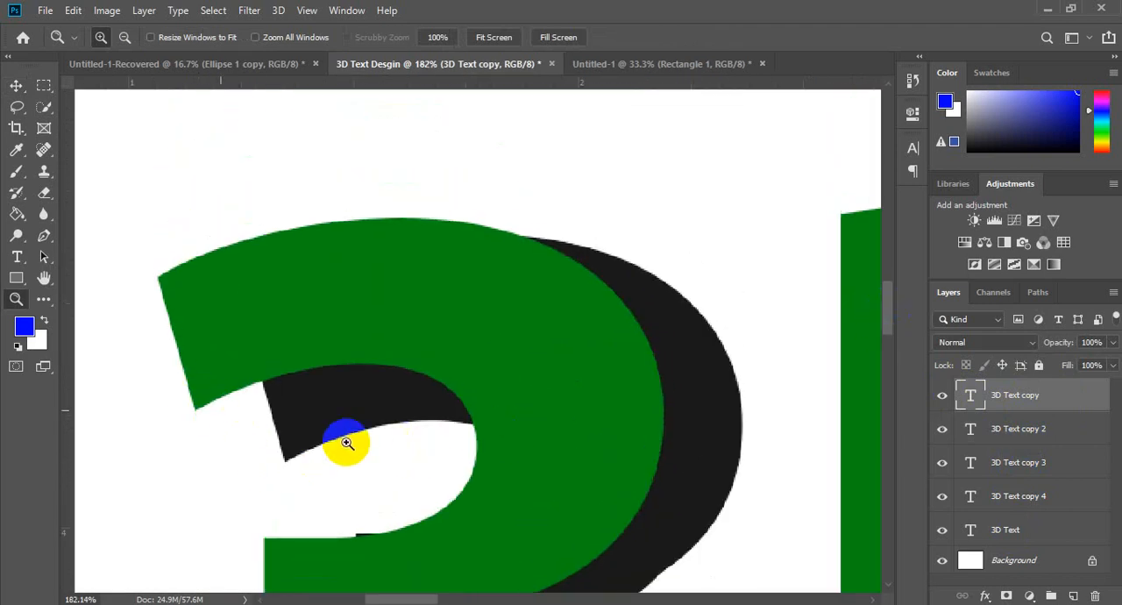
{"action": "key", "text": "p"}
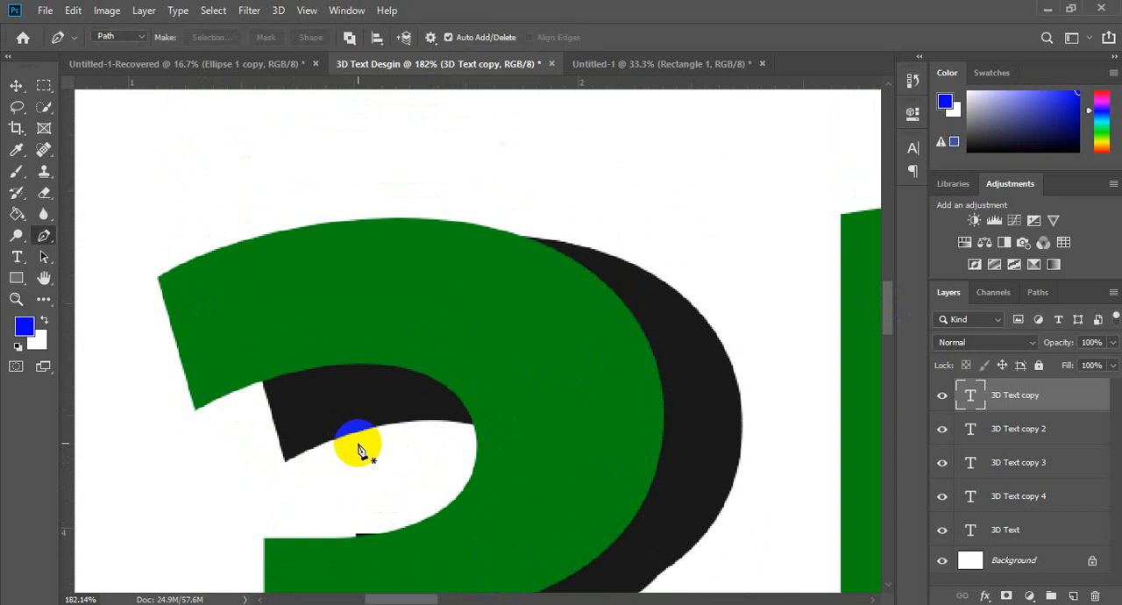
{"action": "key", "text": "ctrl+shift+n"}
{"action": "key", "text": "Return"}
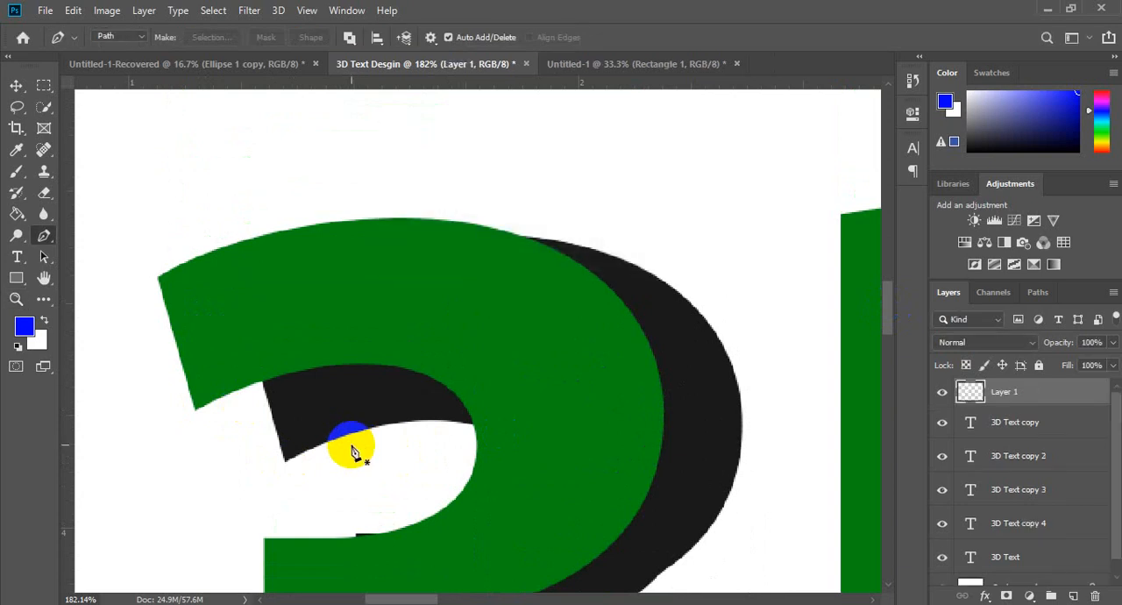
{"action": "left_click_drag", "start_coordinate": [1041, 409], "coordinate": [1042, 441]}
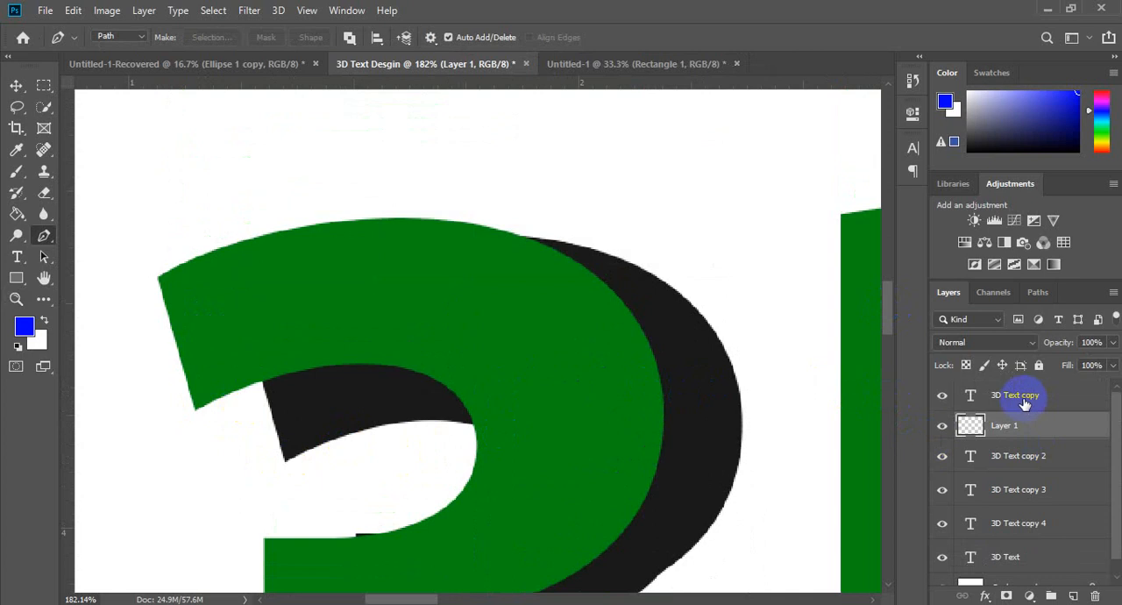
Step: Outline the gap between the green and dark upper tips of the 3 with a closed pen path and convert it to a selection
{"action": "left_click", "coordinate": [282, 448]}
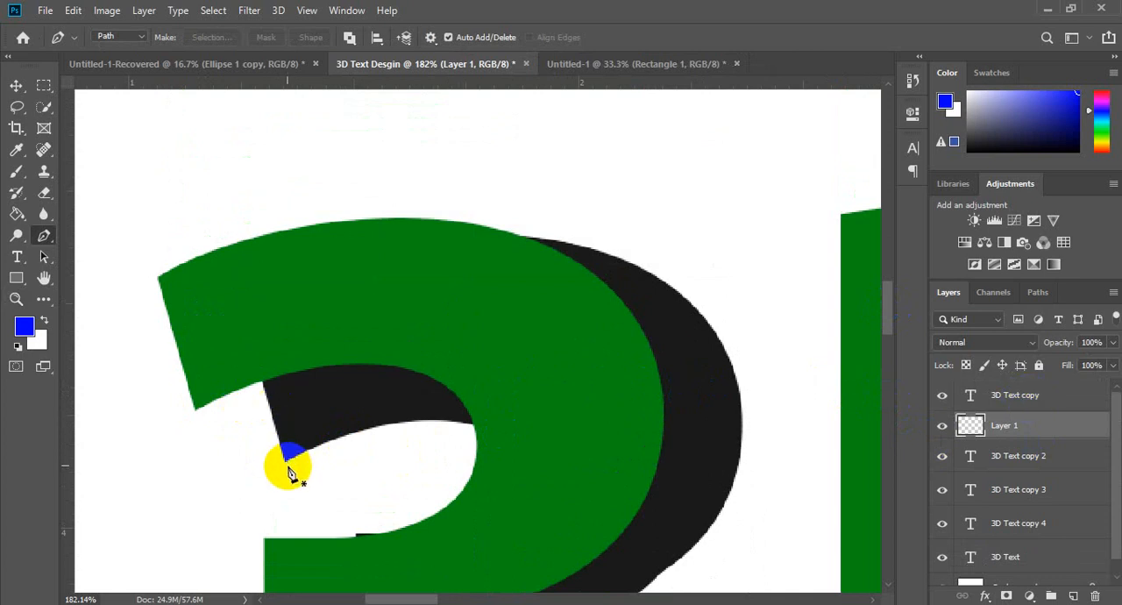
{"action": "left_click", "coordinate": [194, 413]}
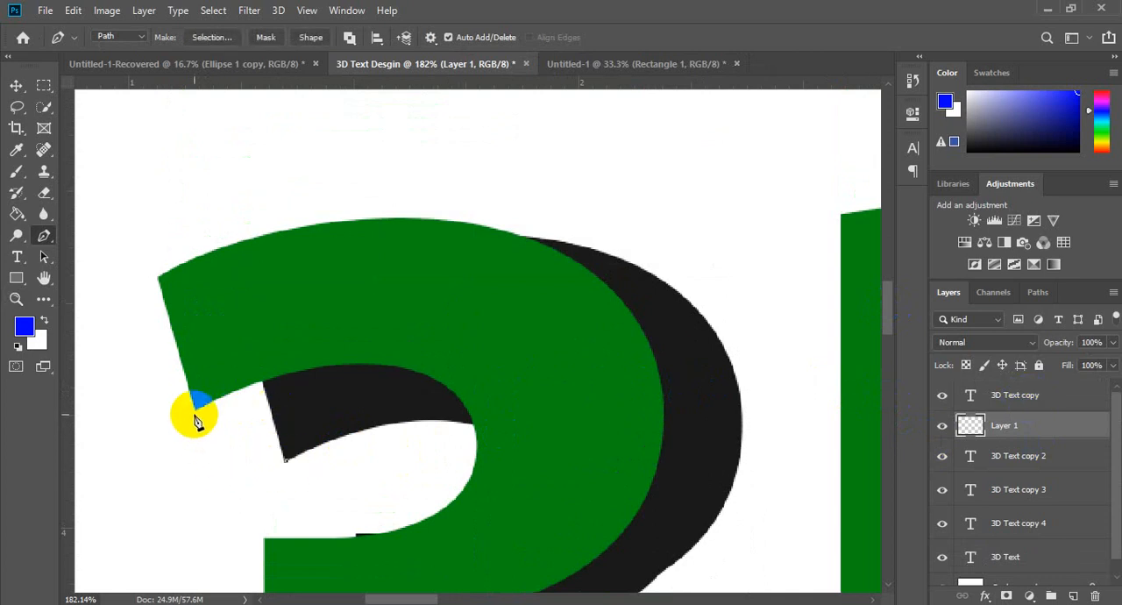
{"action": "left_click", "coordinate": [267, 350]}
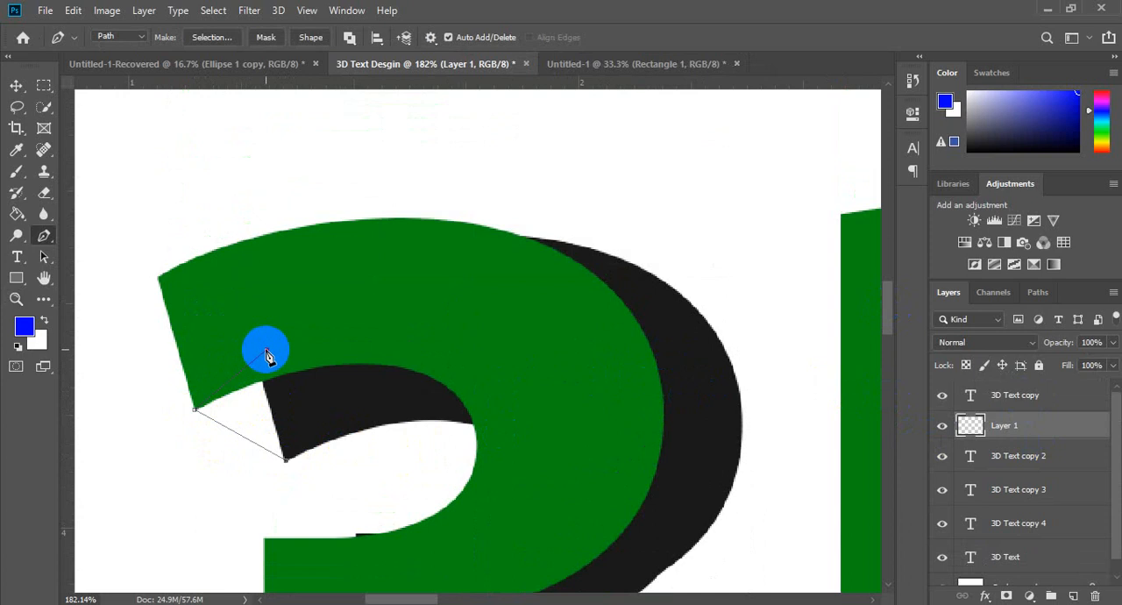
{"action": "left_click", "coordinate": [311, 415]}
{"action": "left_click", "coordinate": [286, 460]}
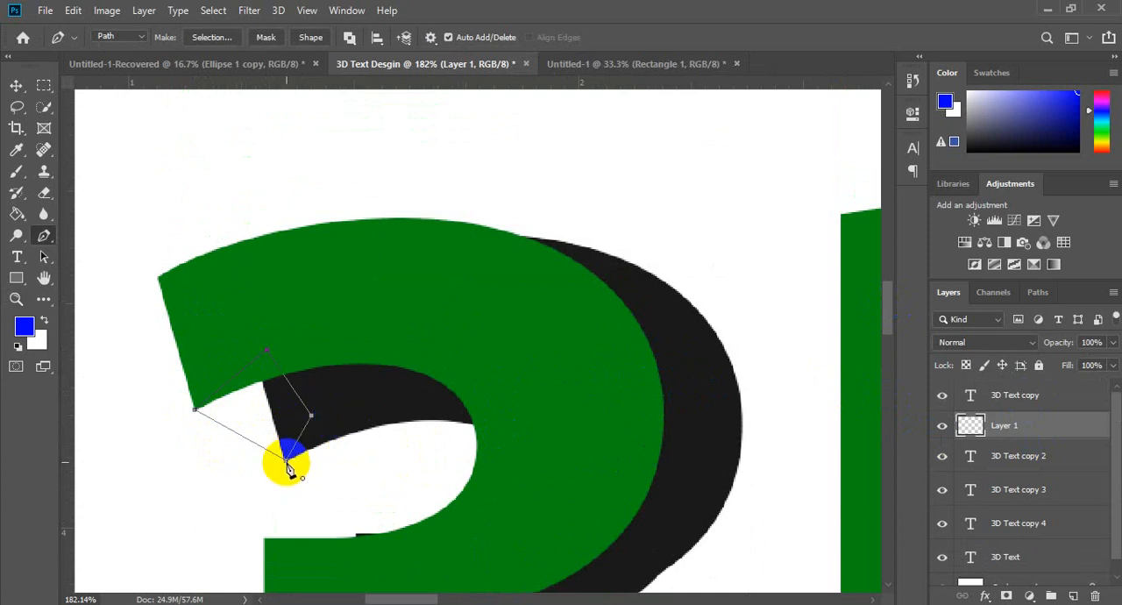
{"action": "key", "text": "ctrl+Return"}
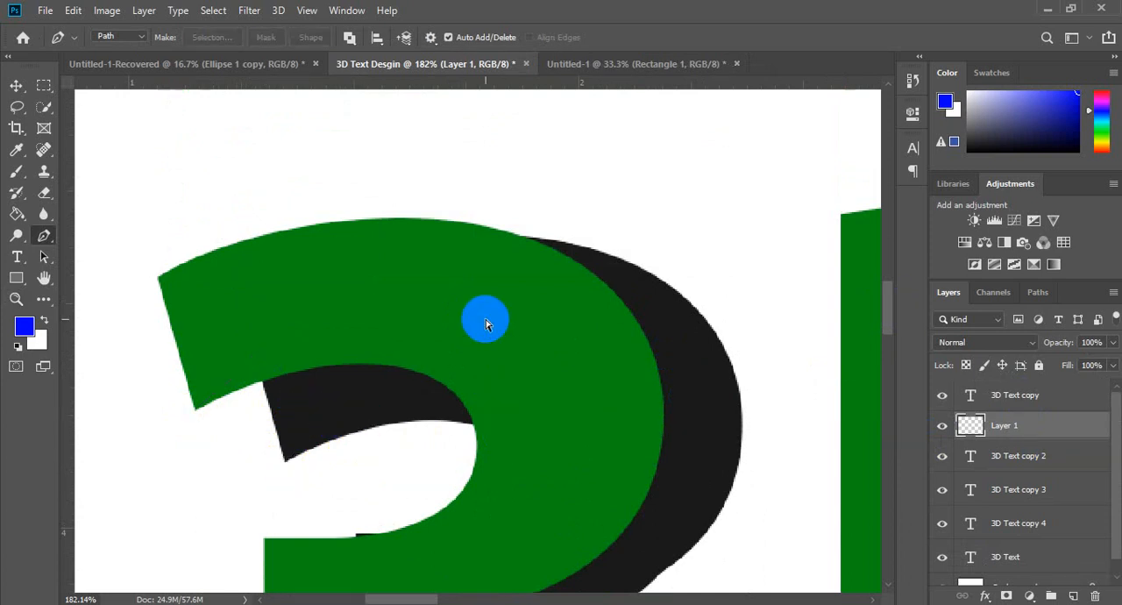
Step: Fill the selected gap at the upper tip of the 3 with the sampled dark shadow color and deselect it
{"action": "key", "text": "i"}
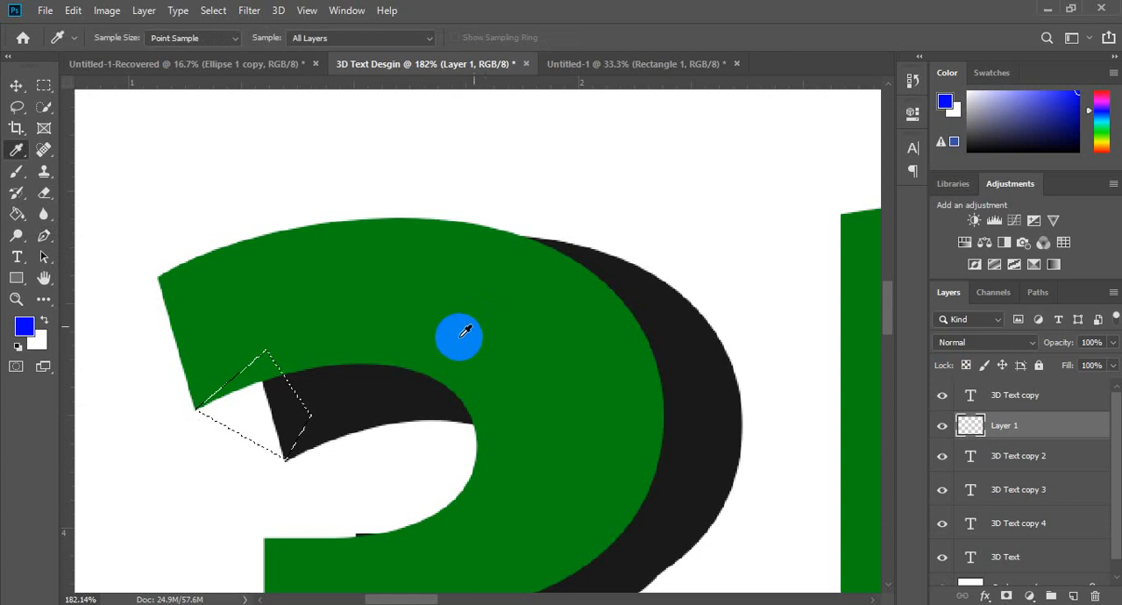
{"action": "left_click", "coordinate": [362, 380]}
{"action": "key", "text": "g"}
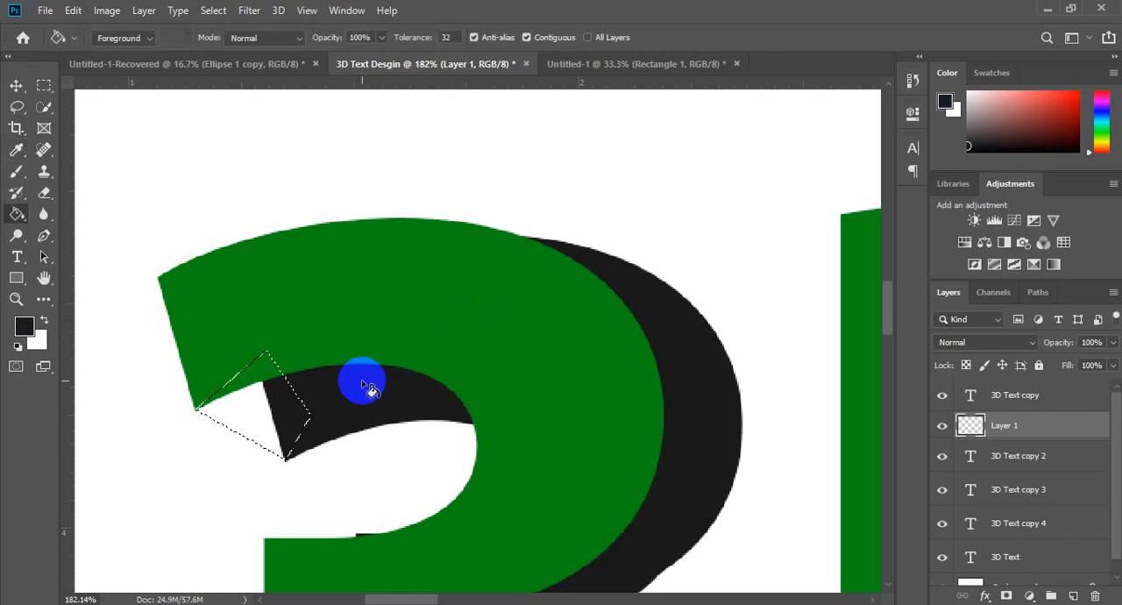
{"action": "left_click", "coordinate": [273, 418]}
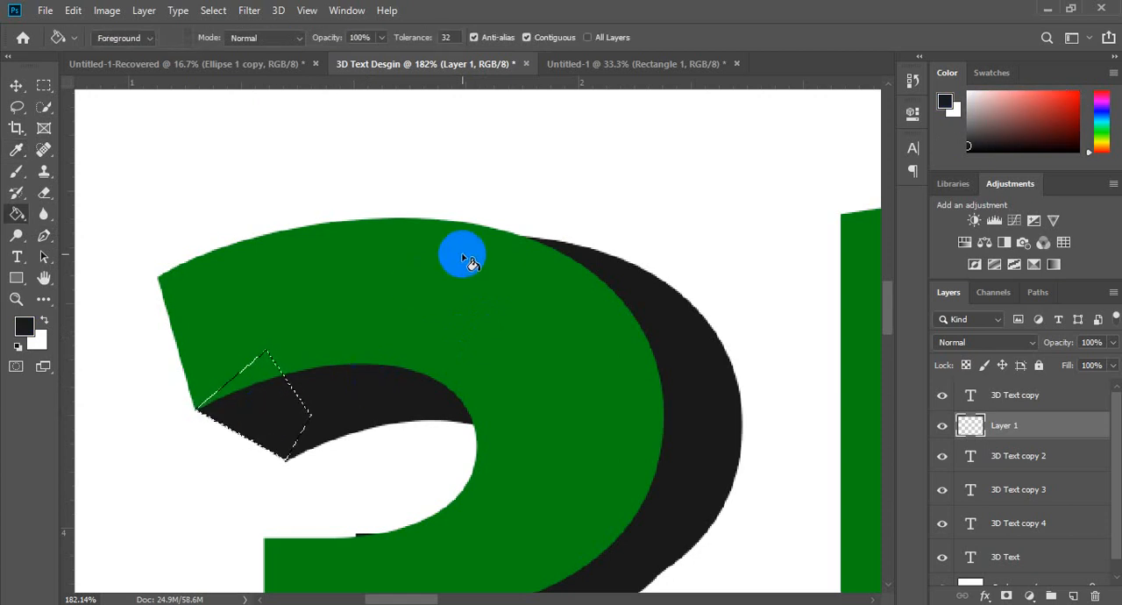
{"action": "key", "text": "ctrl+d"}
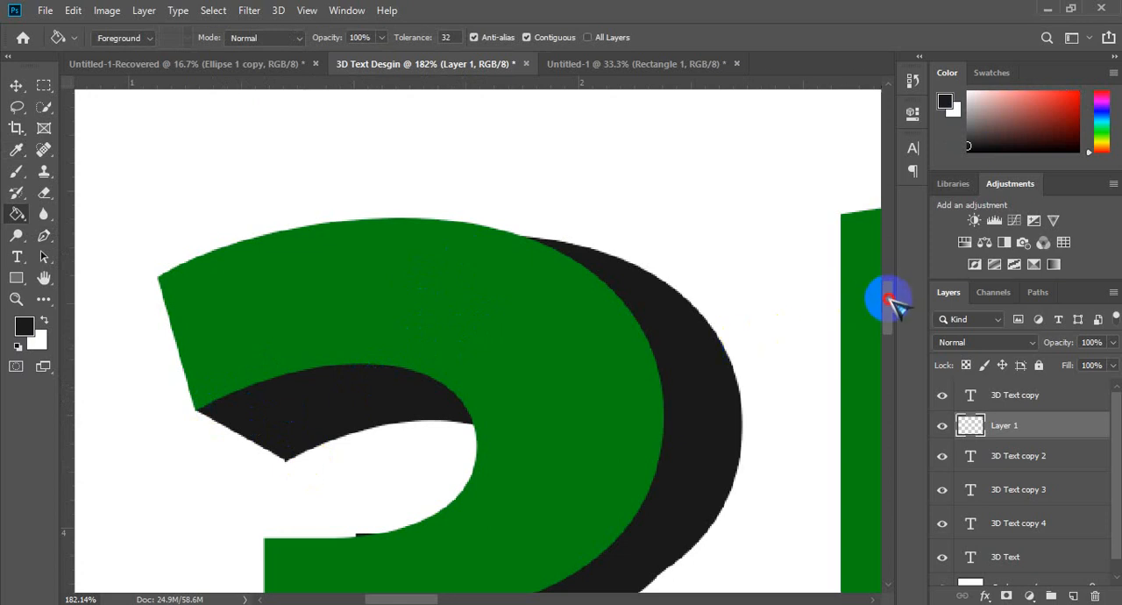
Step: Try rasterizing 3D Text copy 2 for erasing with the green text hidden, then undo it and show the green text again
{"action": "left_click_drag", "start_coordinate": [884, 302], "coordinate": [893, 349]}
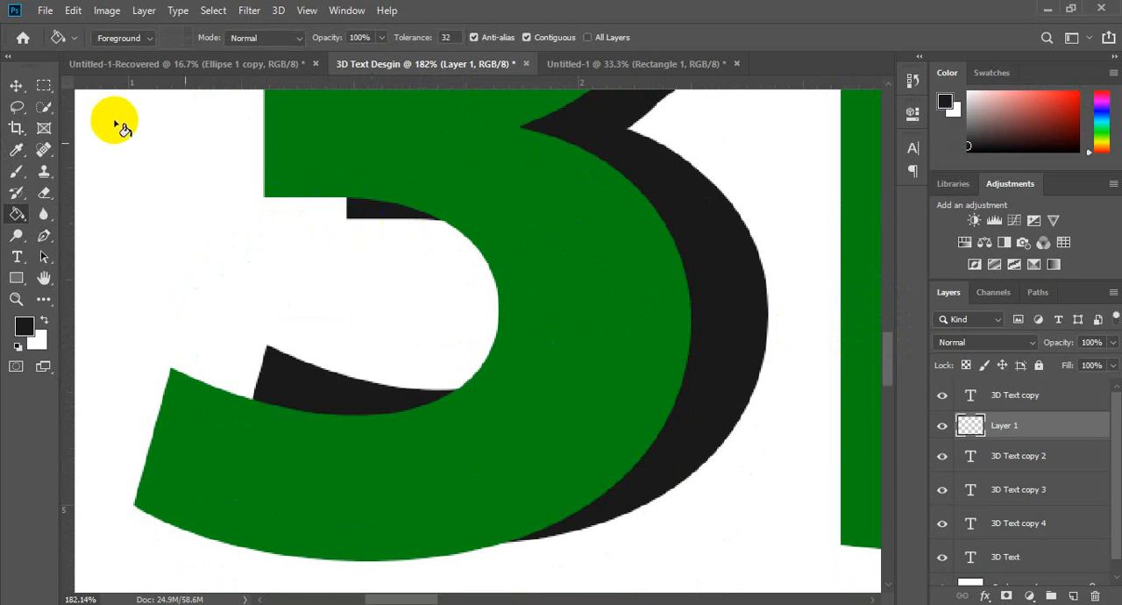
{"action": "left_click", "coordinate": [16, 86]}
{"action": "left_click", "coordinate": [365, 212]}
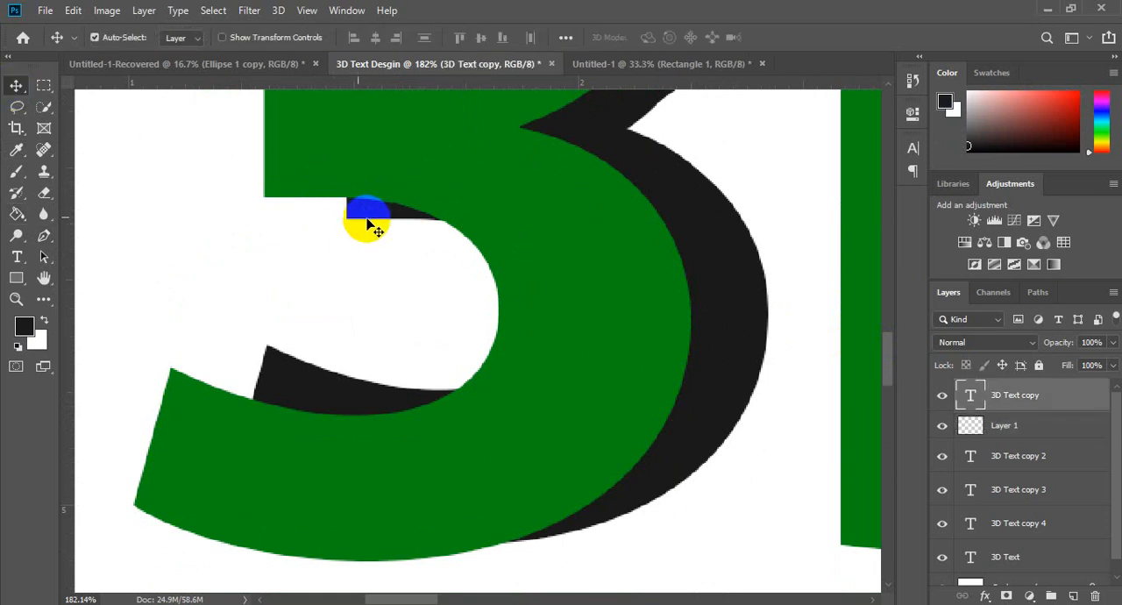
{"action": "left_click", "coordinate": [941, 396]}
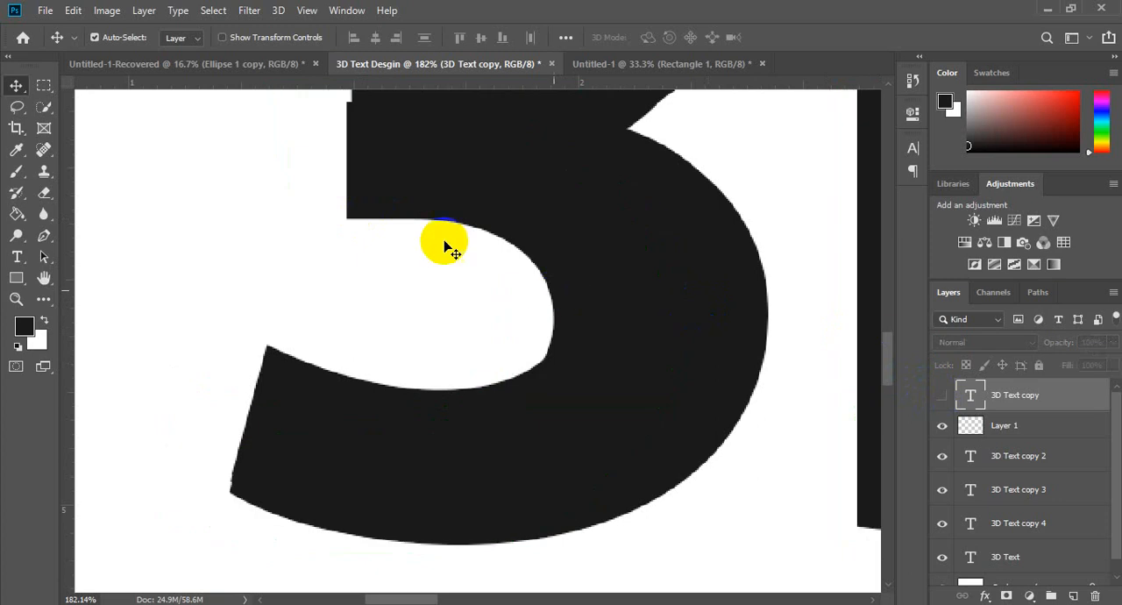
{"action": "left_click", "coordinate": [377, 219]}
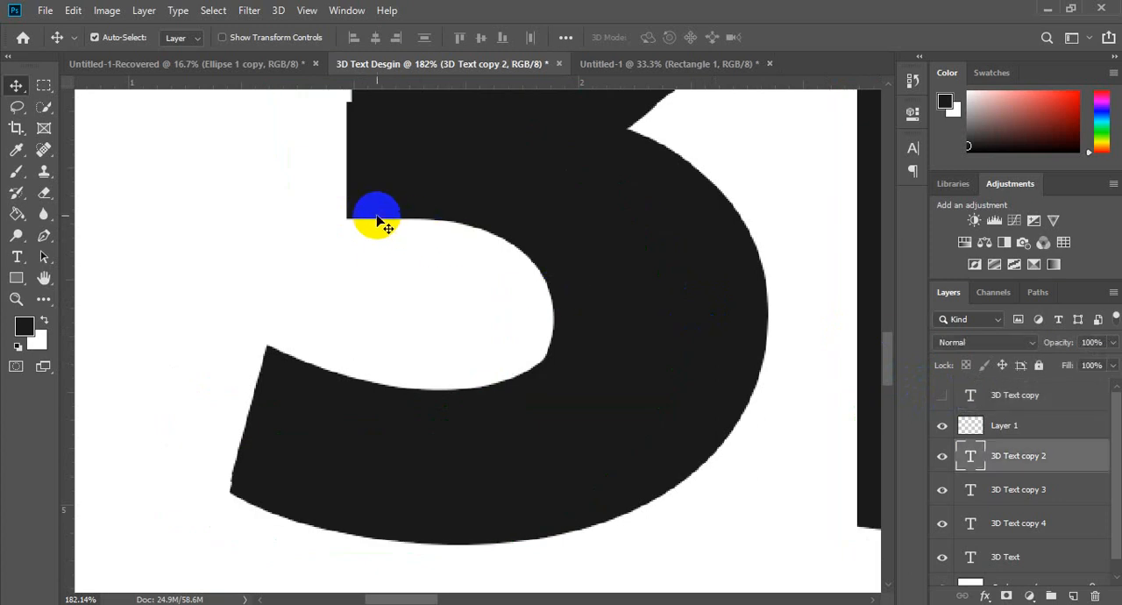
{"action": "key", "text": "e"}
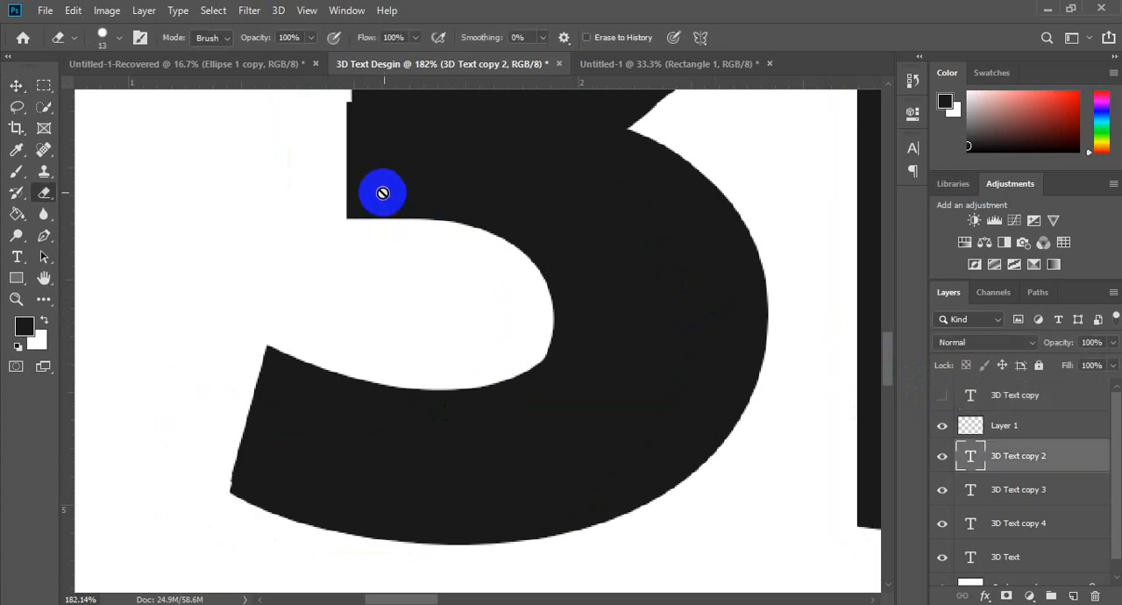
{"action": "left_click", "coordinate": [382, 193]}
{"action": "key", "text": "Return"}
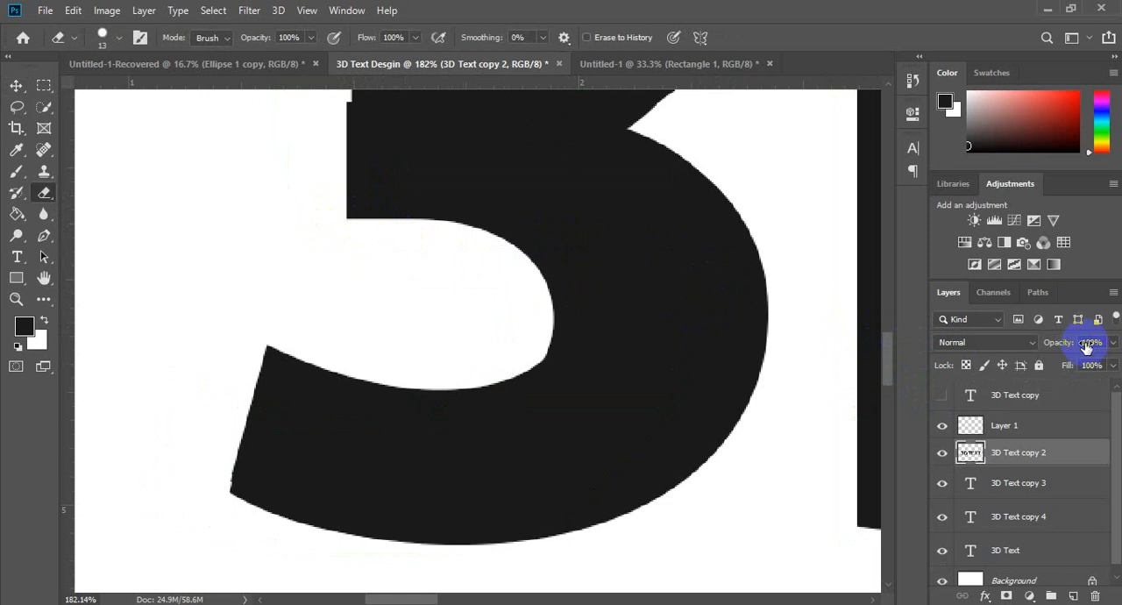
{"action": "key", "text": "ctrl+z"}
{"action": "left_click", "coordinate": [945, 399]}
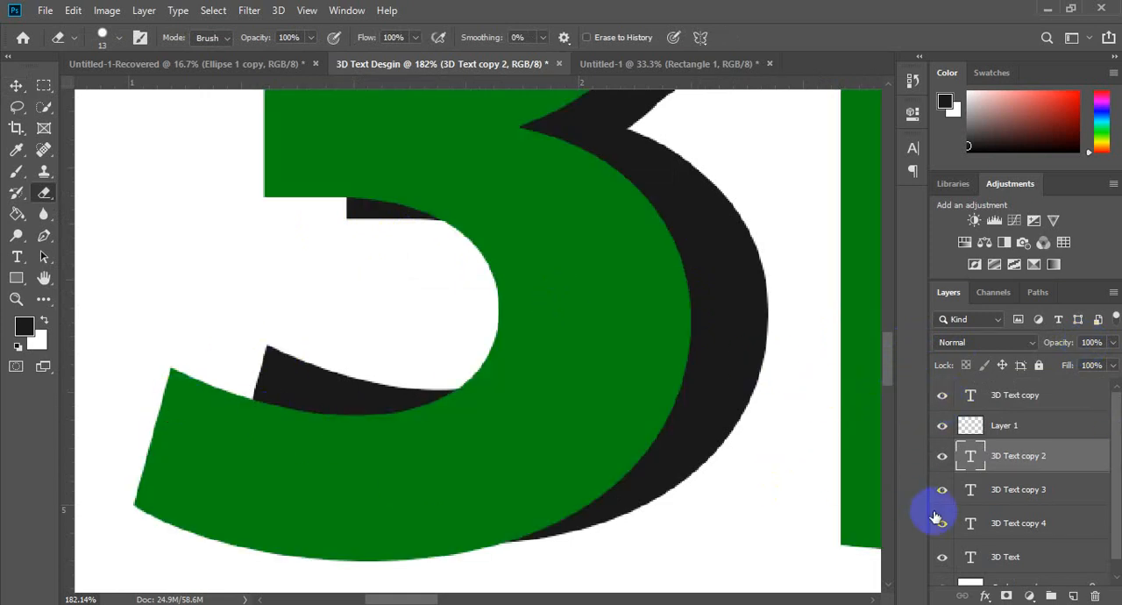
Step: On a new layer above 3D Text copy 2, outline the gap at the 3's lower tip with the Pen tool and fill it dark
{"action": "key", "text": "ctrl+shift+n"}
{"action": "key", "text": "Return"}
{"action": "key", "text": "p"}
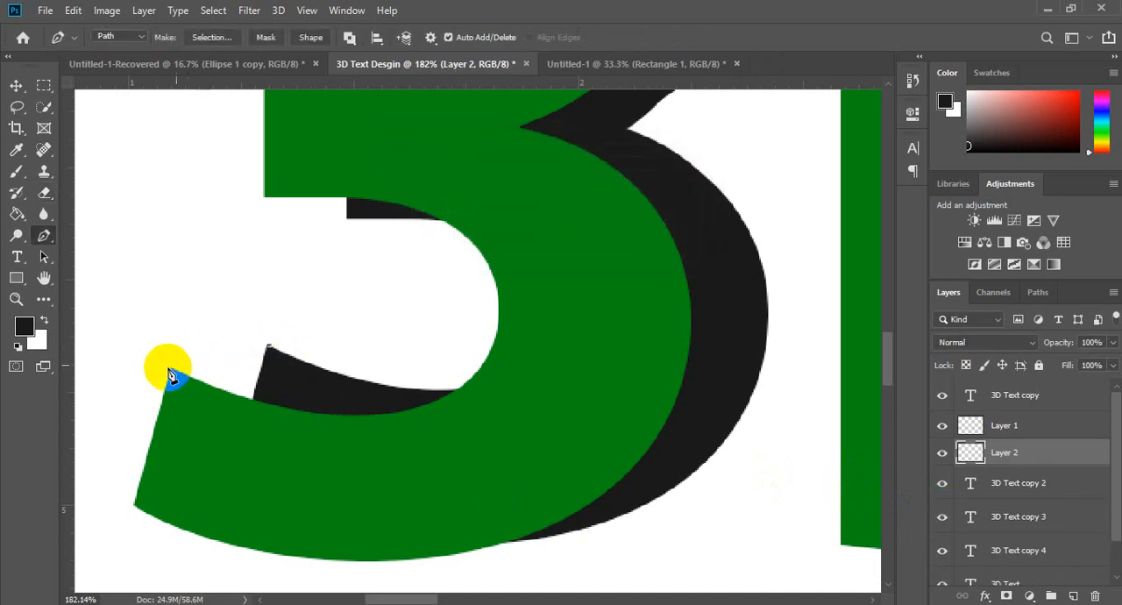
{"action": "left_click", "coordinate": [239, 417]}
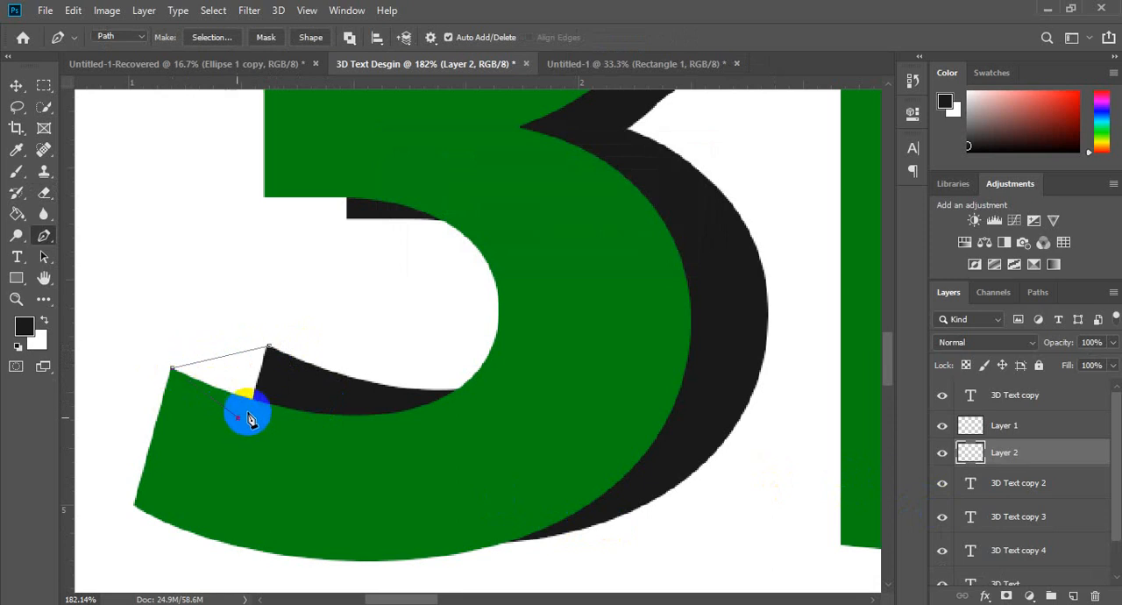
{"action": "left_click", "coordinate": [341, 394]}
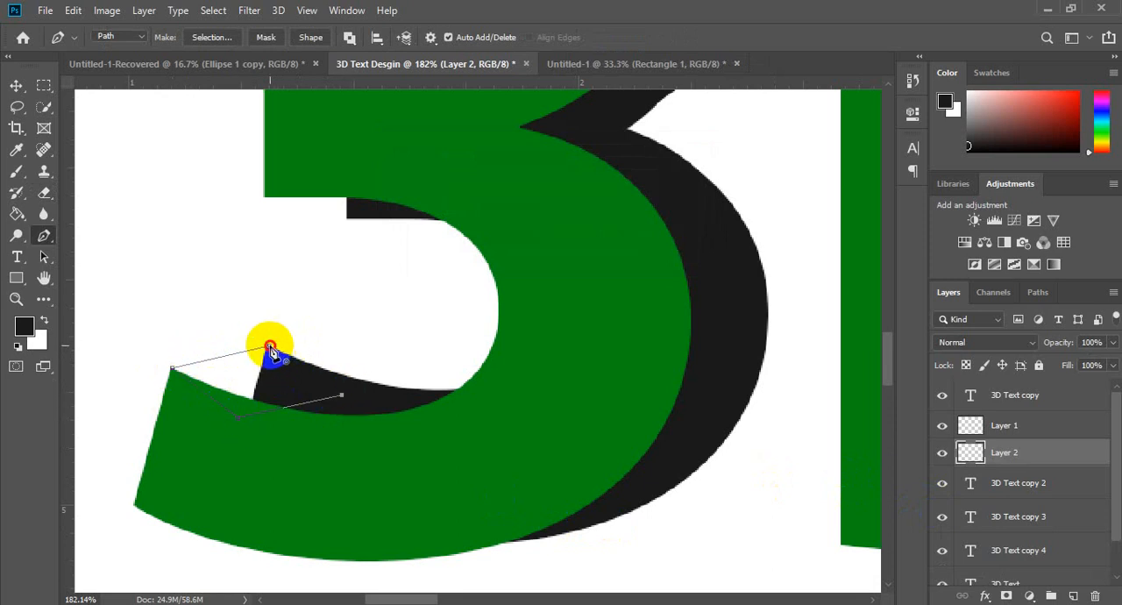
{"action": "left_click", "coordinate": [270, 347]}
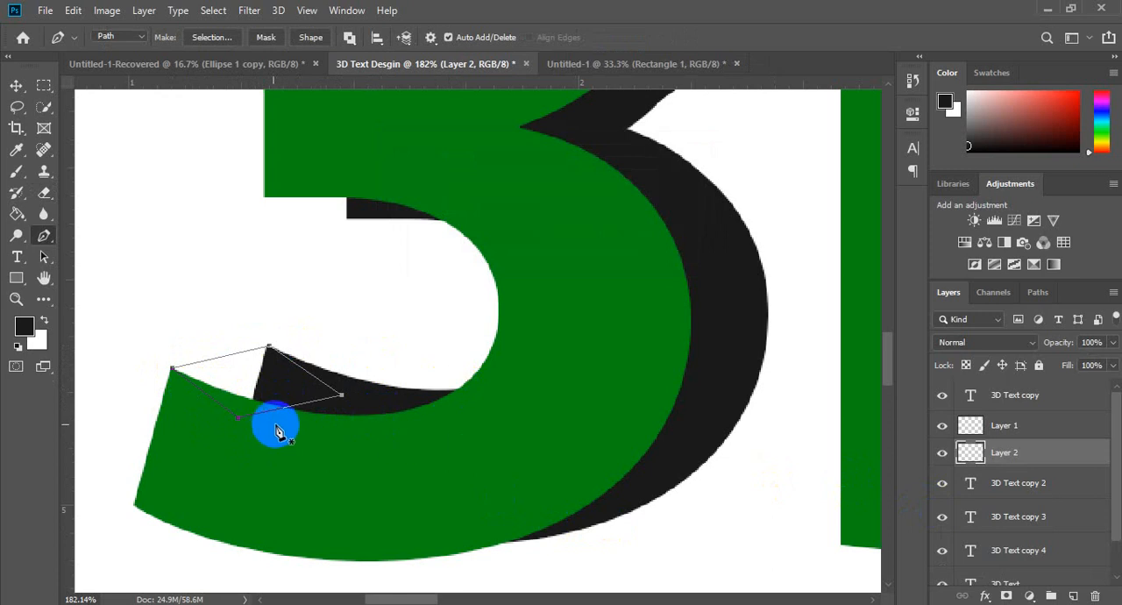
{"action": "key", "text": "g"}
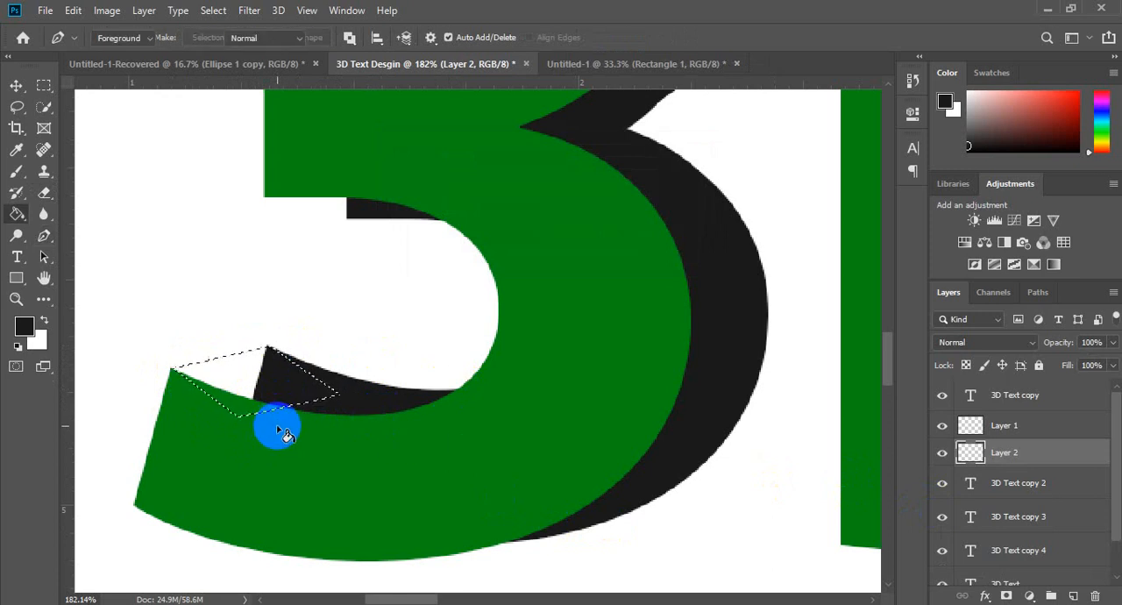
{"action": "left_click", "coordinate": [277, 395]}
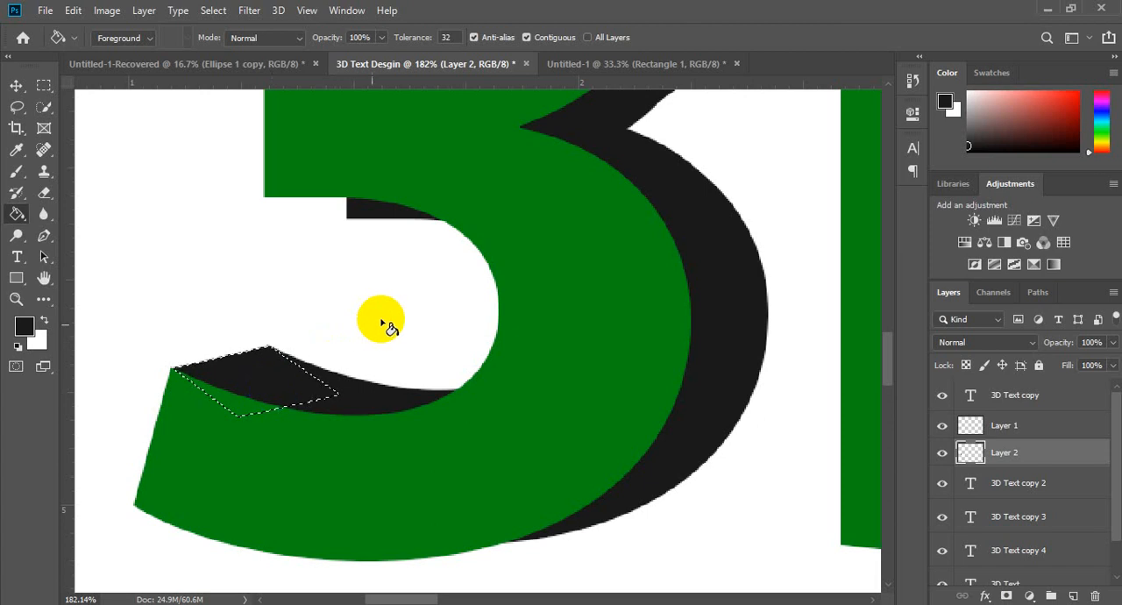
Step: Deselect the filled gap at the 3's lower tip and inspect the shadow edges of the D and T for remaining corner gaps
{"action": "key", "text": "ctrl+d"}
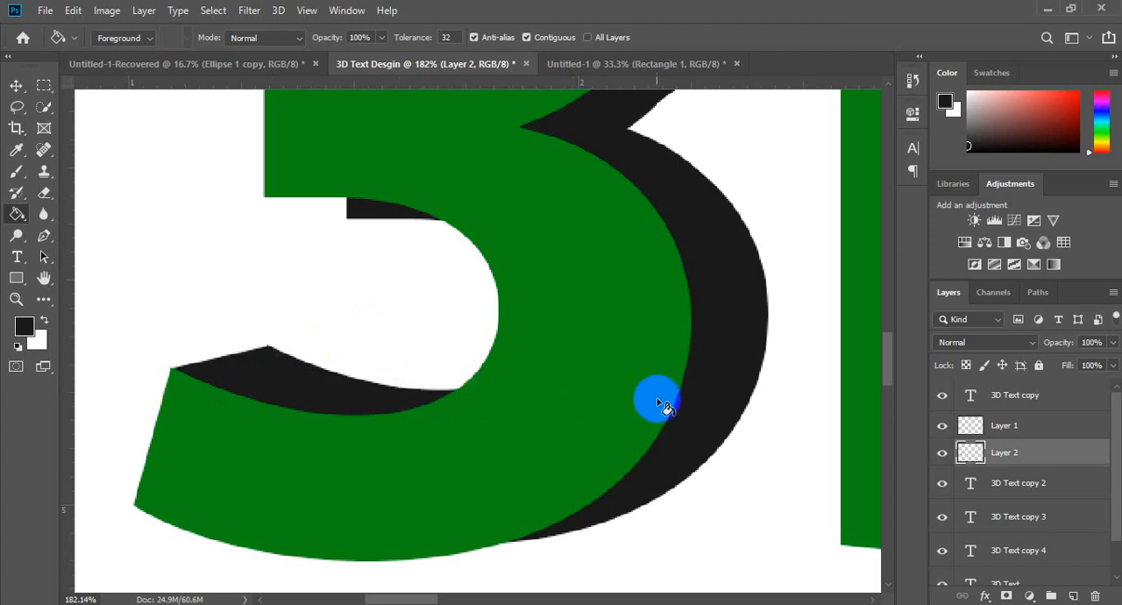
{"action": "key", "text": "z"}
{"action": "left_click", "coordinate": [518, 326], "text": "alt"}
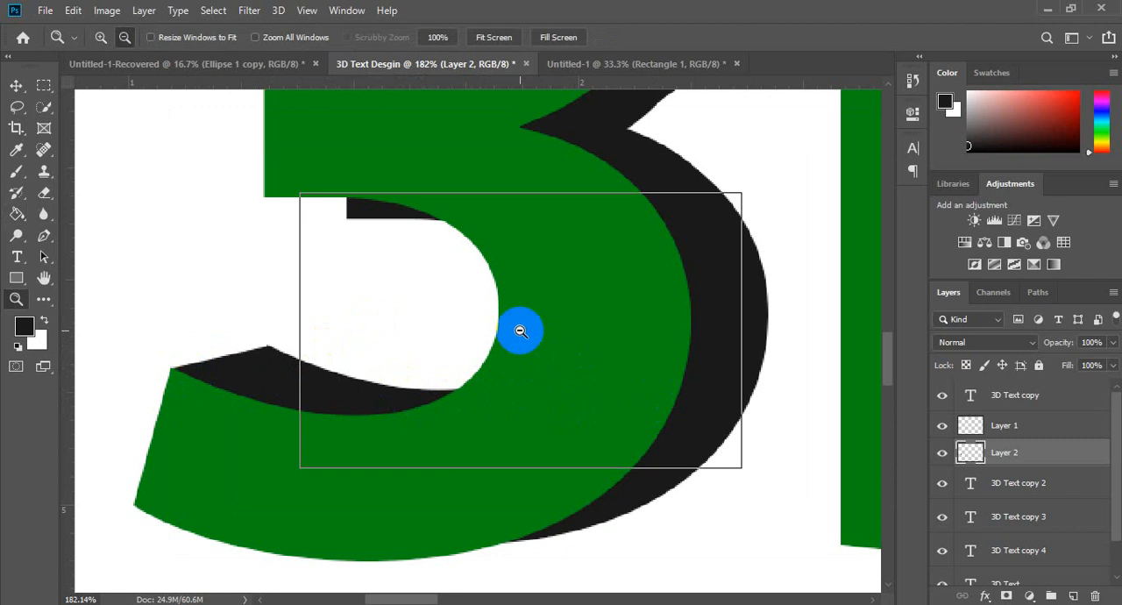
{"action": "left_click", "coordinate": [518, 326], "text": "alt"}
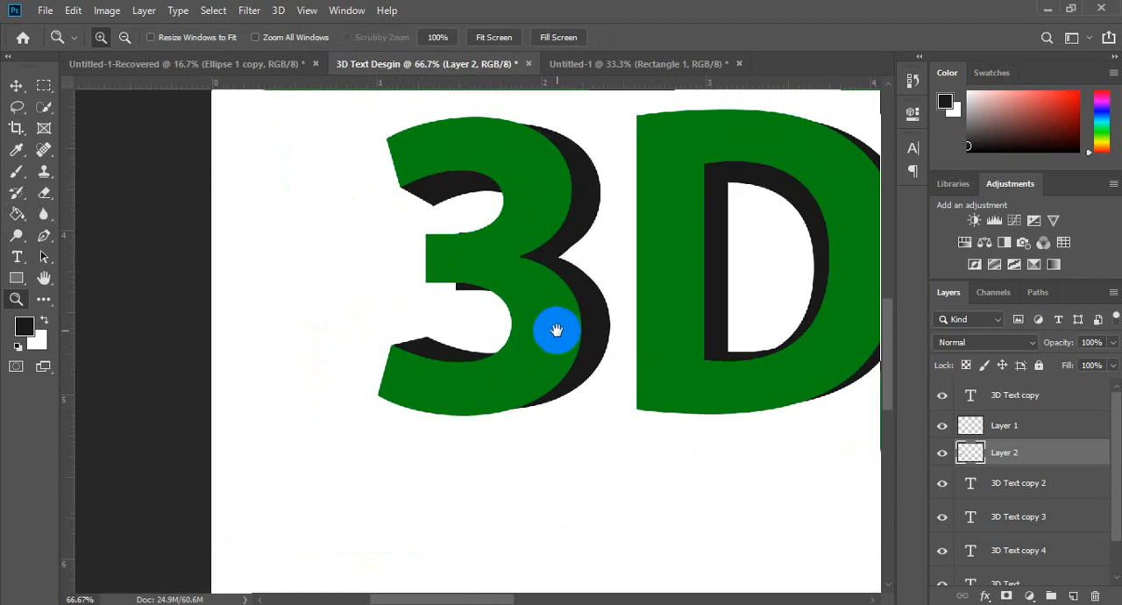
{"action": "left_click_drag", "start_coordinate": [797, 359], "coordinate": [584, 359]}
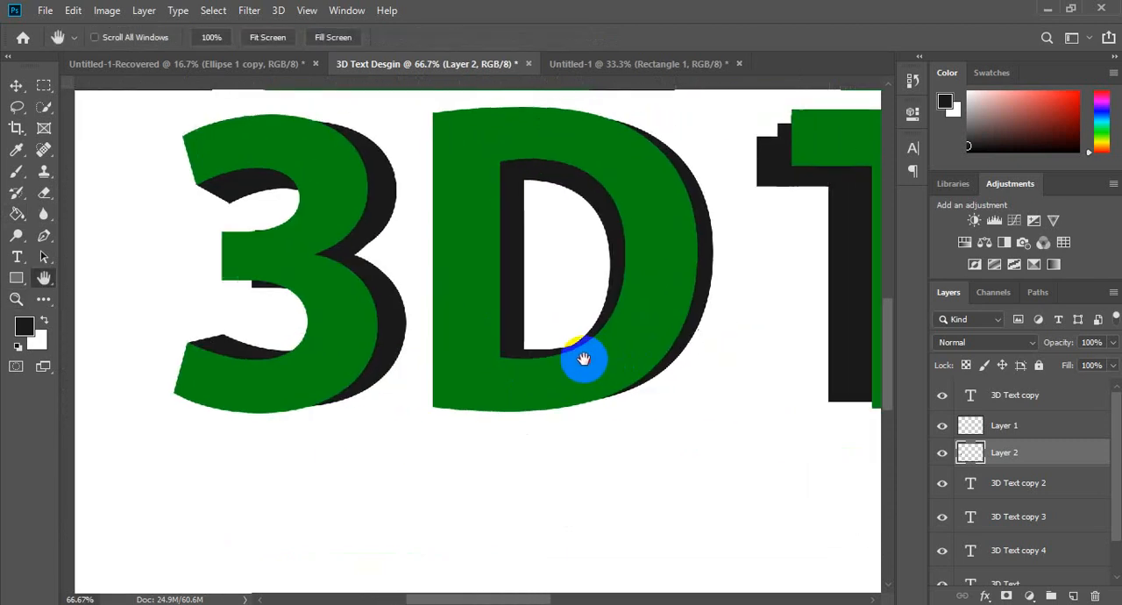
{"action": "left_click_drag", "start_coordinate": [701, 321], "coordinate": [541, 333]}
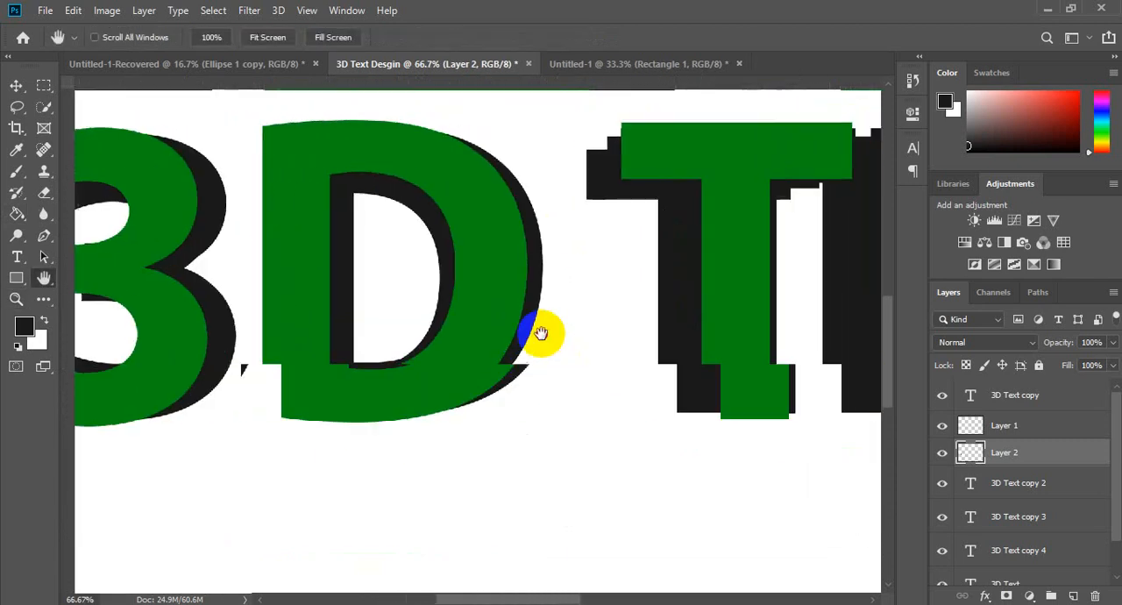
{"action": "left_click_drag", "start_coordinate": [689, 288], "coordinate": [676, 320]}
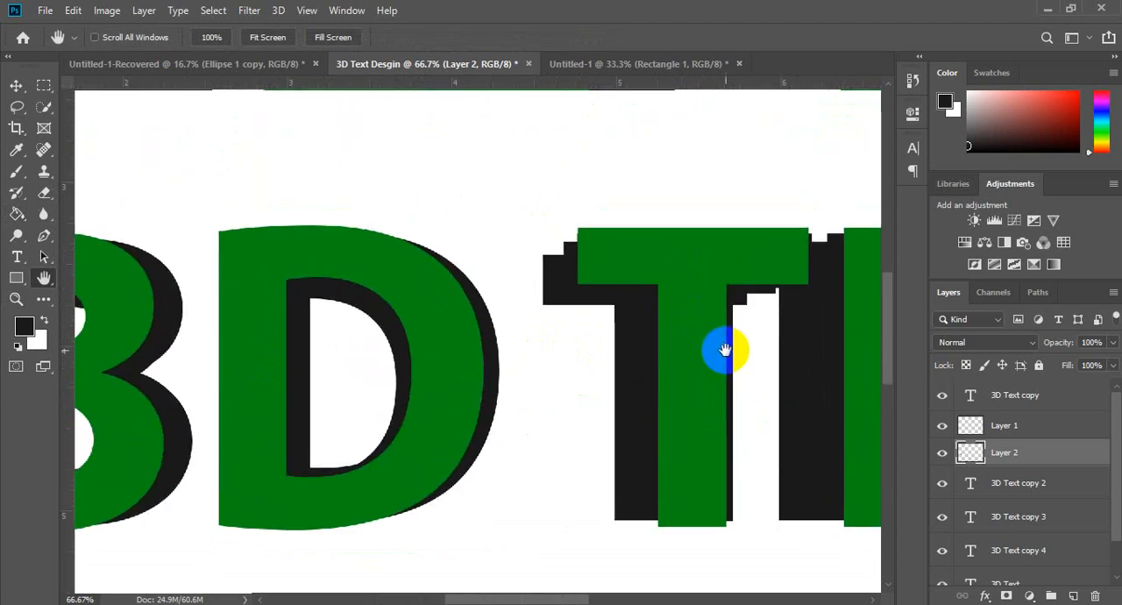
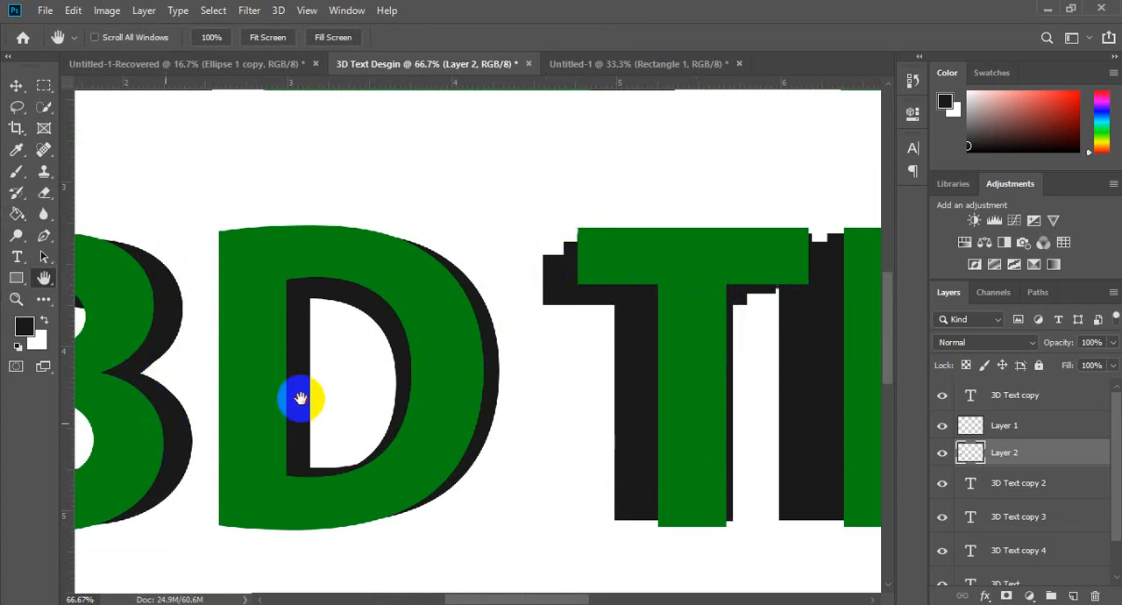
Step: Add a new layer above Layer 2 for patching the stepped shadow at the upper-left corner of TEXT's first T
{"action": "left_click_drag", "start_coordinate": [300, 399], "coordinate": [646, 371]}
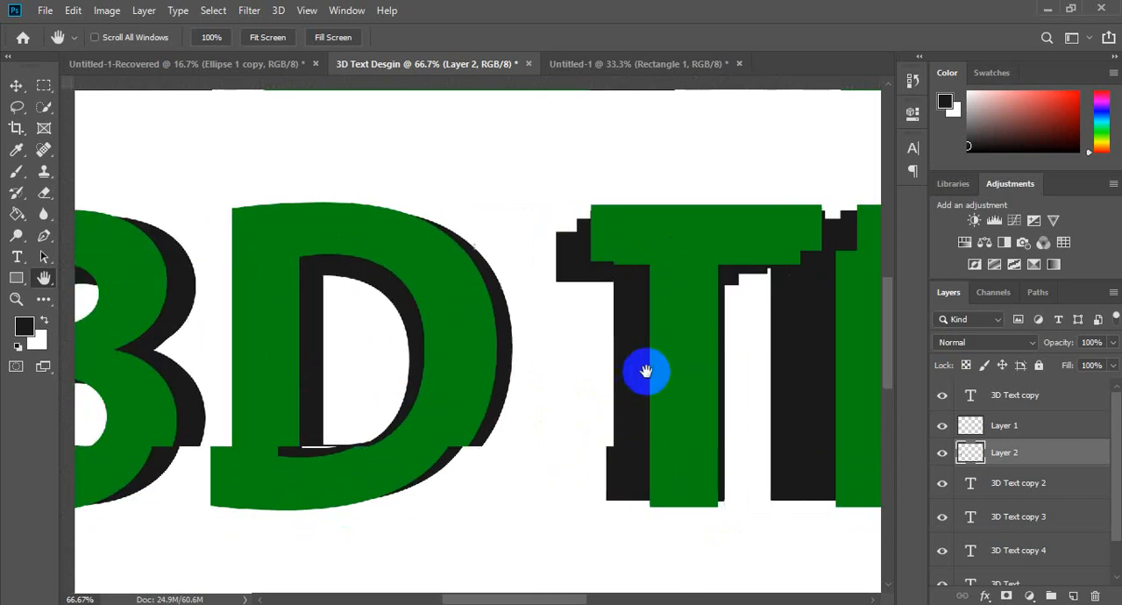
{"action": "left_click_drag", "start_coordinate": [724, 438], "coordinate": [599, 474]}
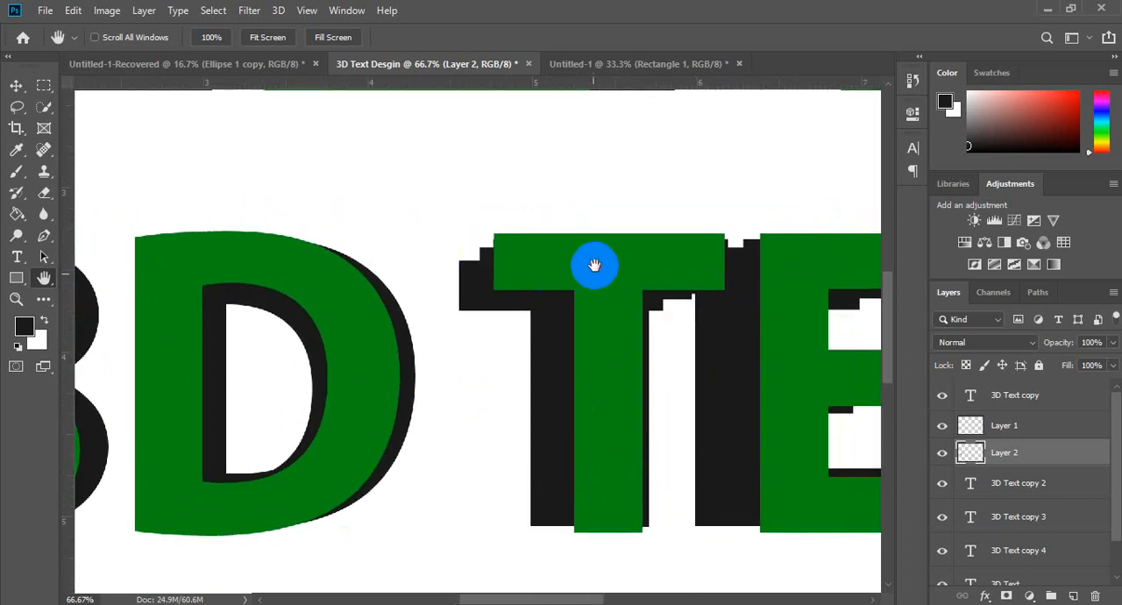
{"action": "left_click_drag", "start_coordinate": [595, 265], "coordinate": [570, 358]}
{"action": "key", "text": "z"}
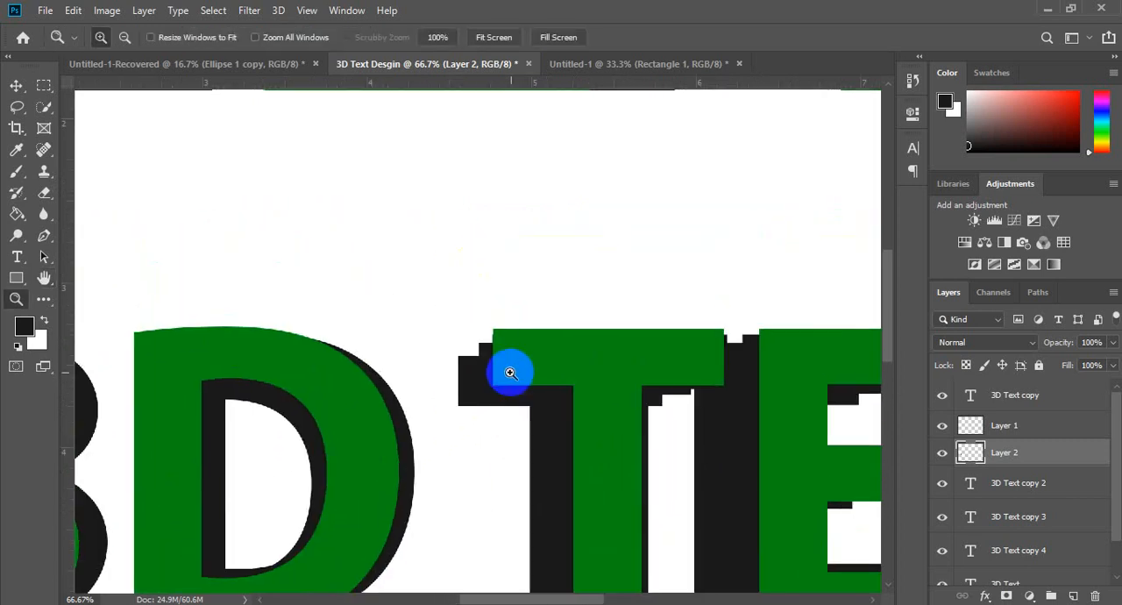
{"action": "left_click", "coordinate": [464, 348]}
{"action": "left_click", "coordinate": [464, 349]}
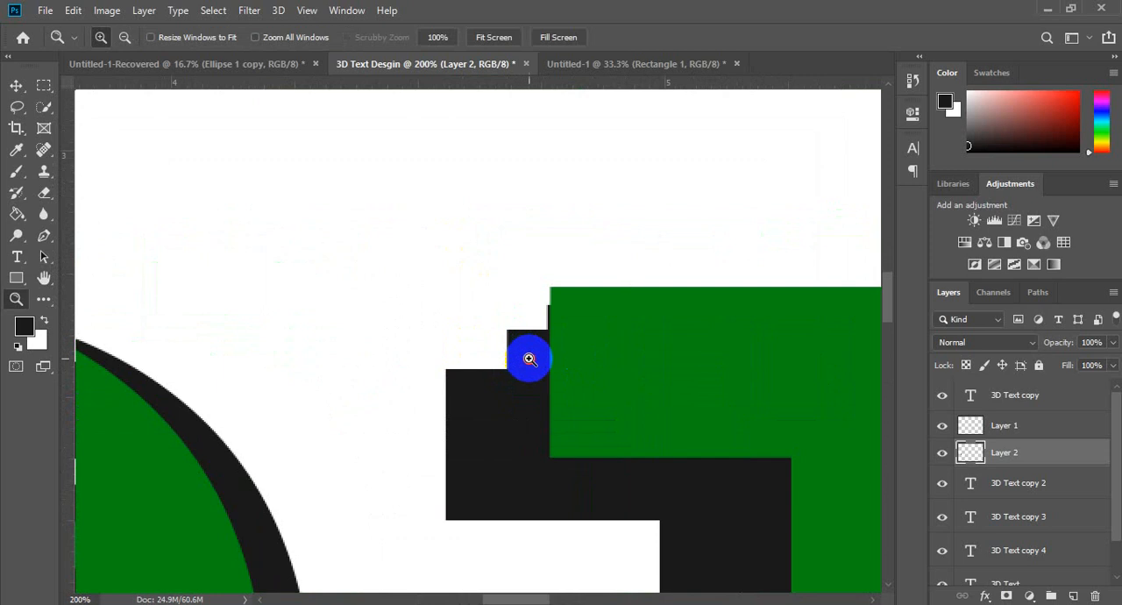
{"action": "left_click", "coordinate": [529, 359]}
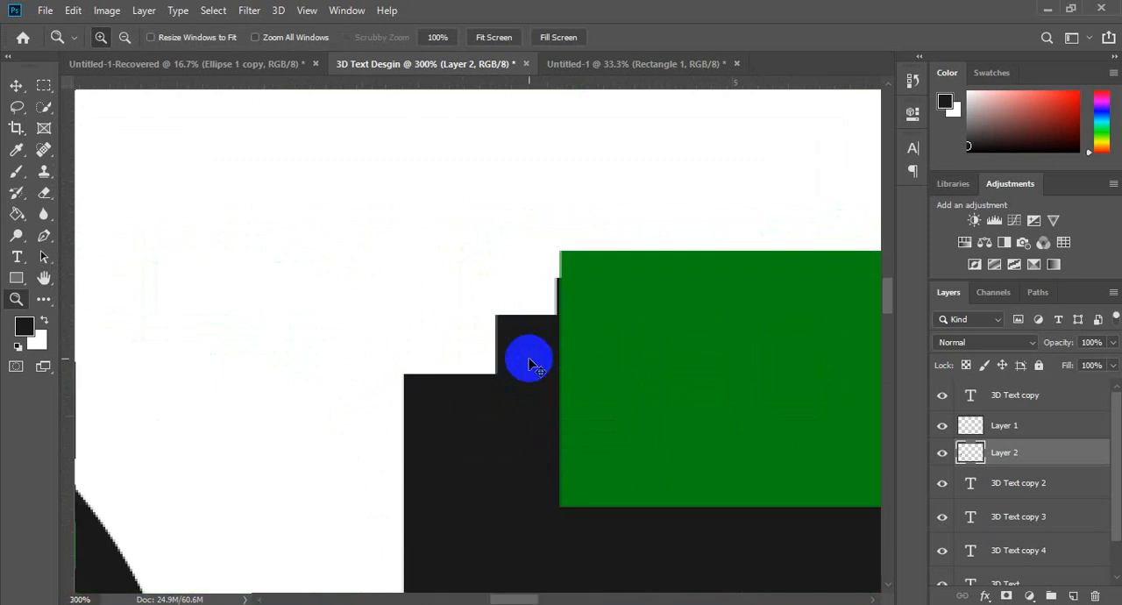
{"action": "key", "text": "ctrl+shift+n"}
{"action": "key", "text": "Return"}
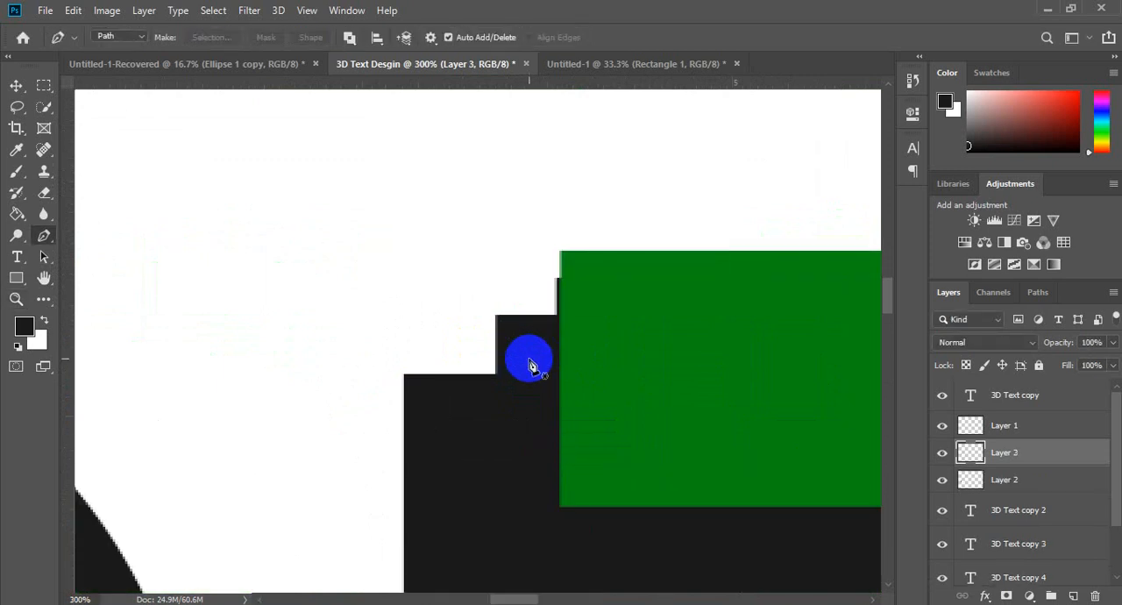
Step: Outline the stepped gap at the first T's upper-left corner with a closed Pen path, from the green corner to the shadow corner
{"action": "left_click", "coordinate": [562, 263]}
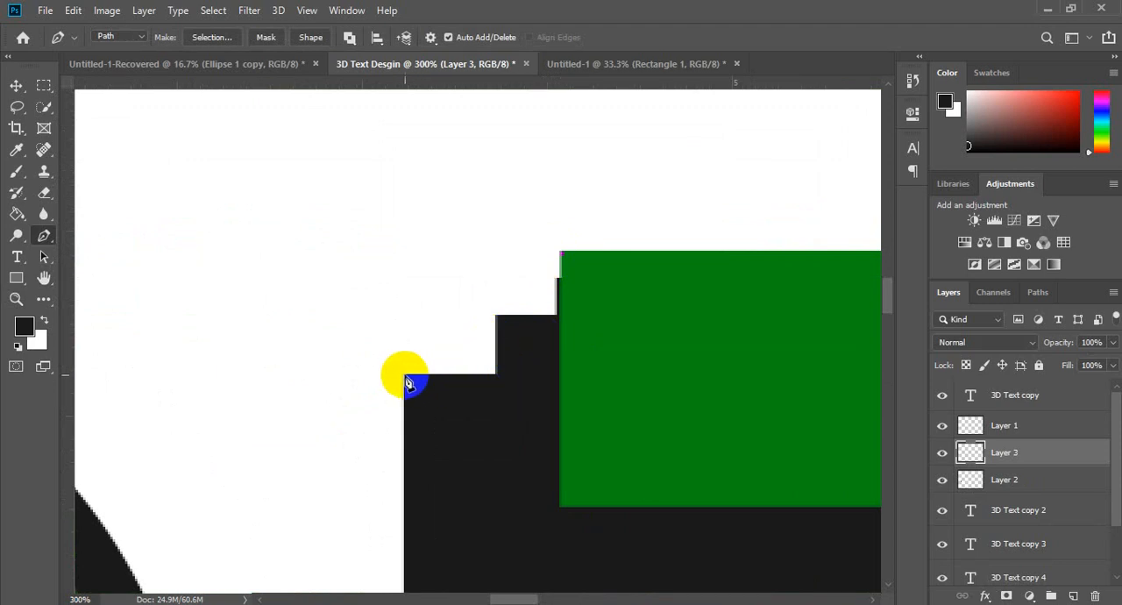
{"action": "left_click", "coordinate": [434, 449]}
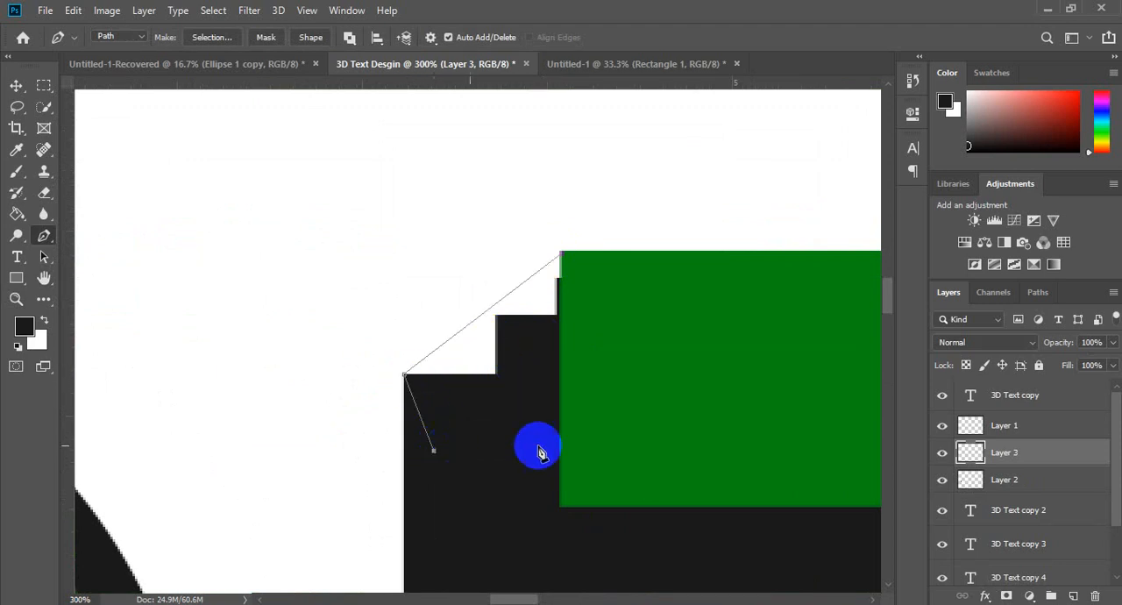
{"action": "left_click", "coordinate": [557, 448]}
{"action": "left_click", "coordinate": [663, 373]}
{"action": "left_click", "coordinate": [562, 256]}
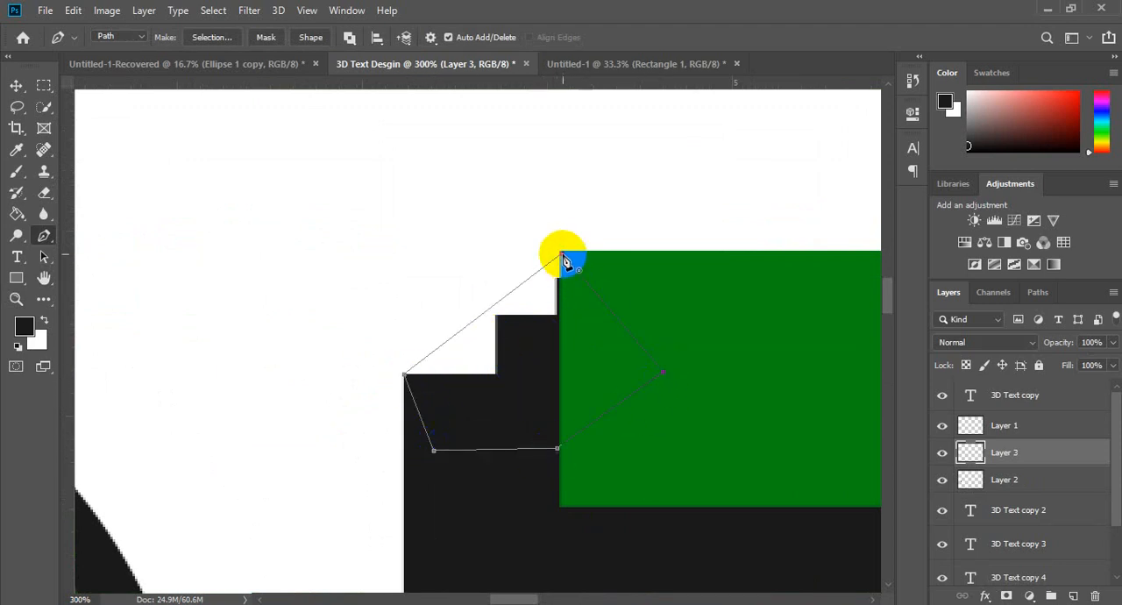
Step: Convert the path at the T's corner to a selection, fill it with the dark foreground color, and deselect
{"action": "key", "text": "ctrl+Return"}
{"action": "key", "text": "g"}
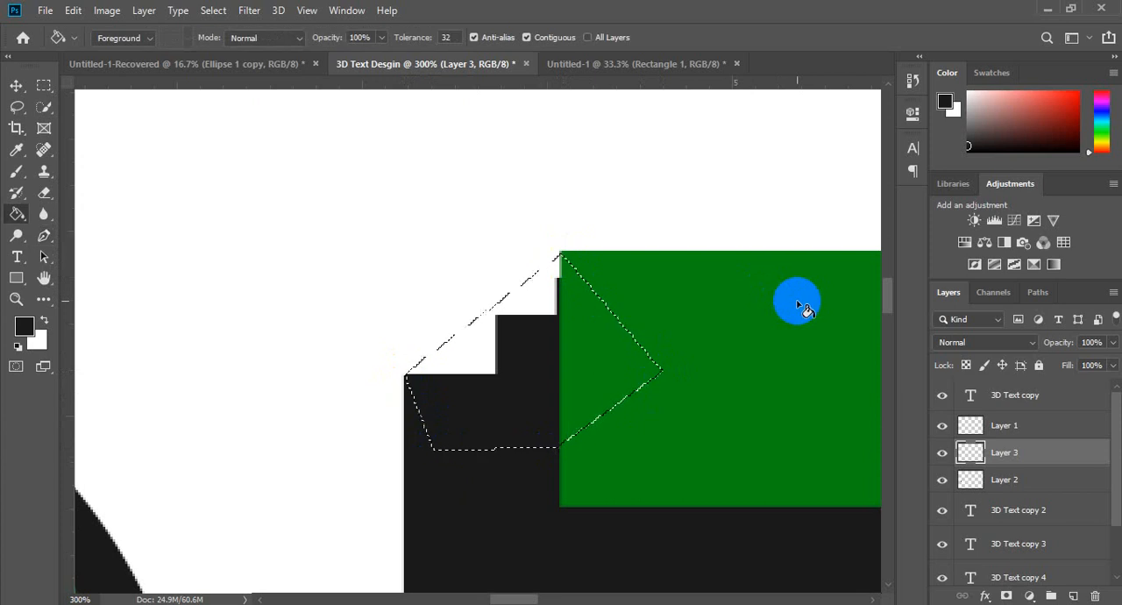
{"action": "left_click", "coordinate": [548, 390]}
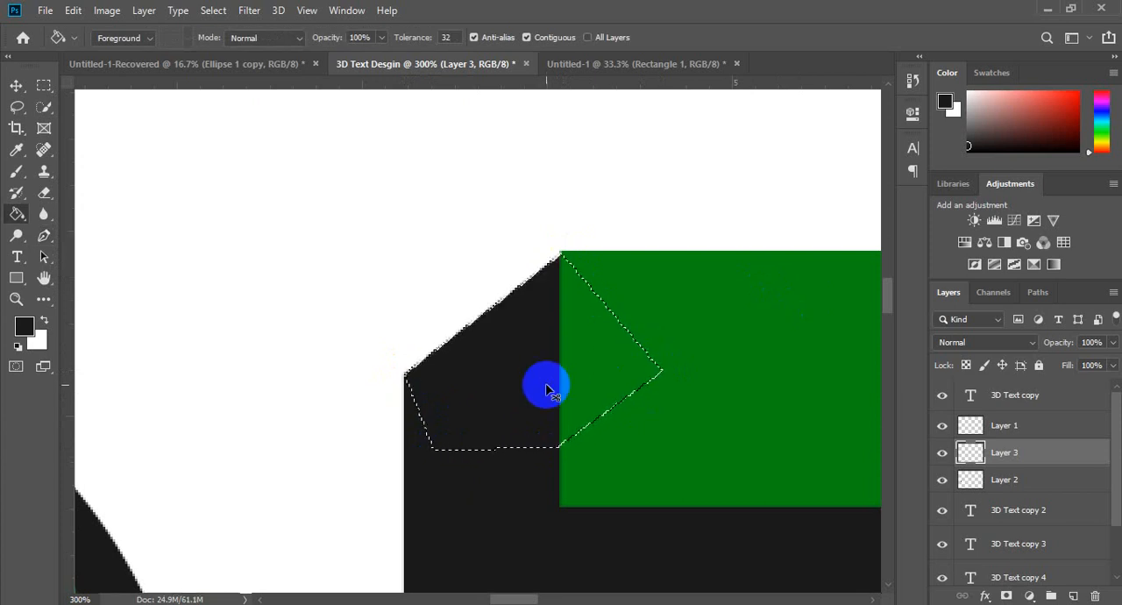
{"action": "key", "text": "ctrl+d"}
Step: Examine the shadow edges around the letters of TEXT for remaining stepped gaps
{"action": "key", "text": "z"}
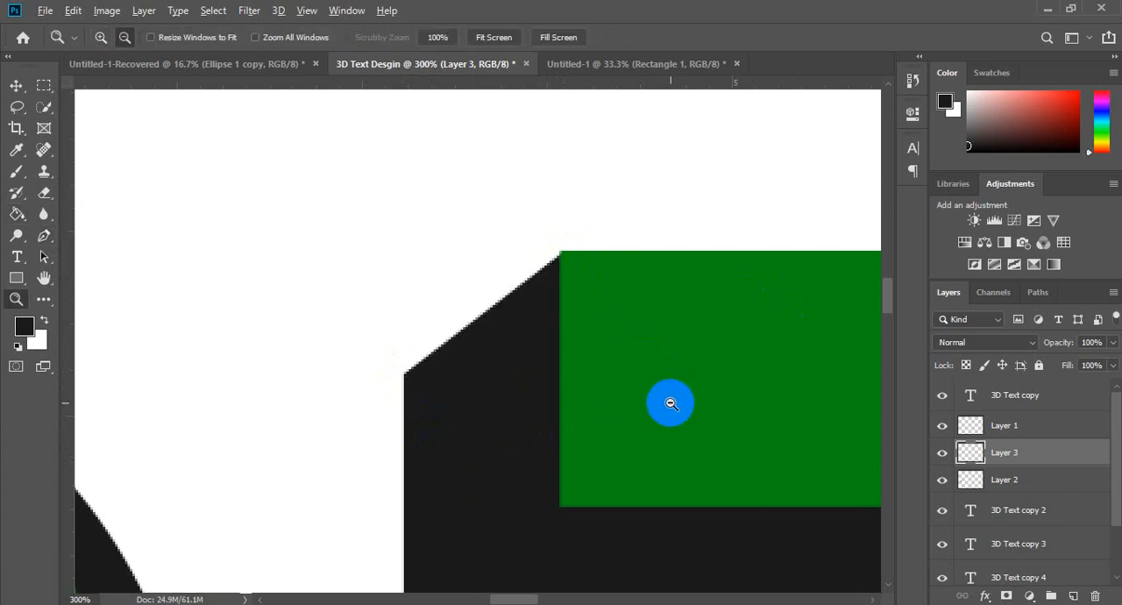
{"action": "left_click", "coordinate": [621, 376], "text": "alt"}
{"action": "left_click", "coordinate": [682, 408], "text": "alt"}
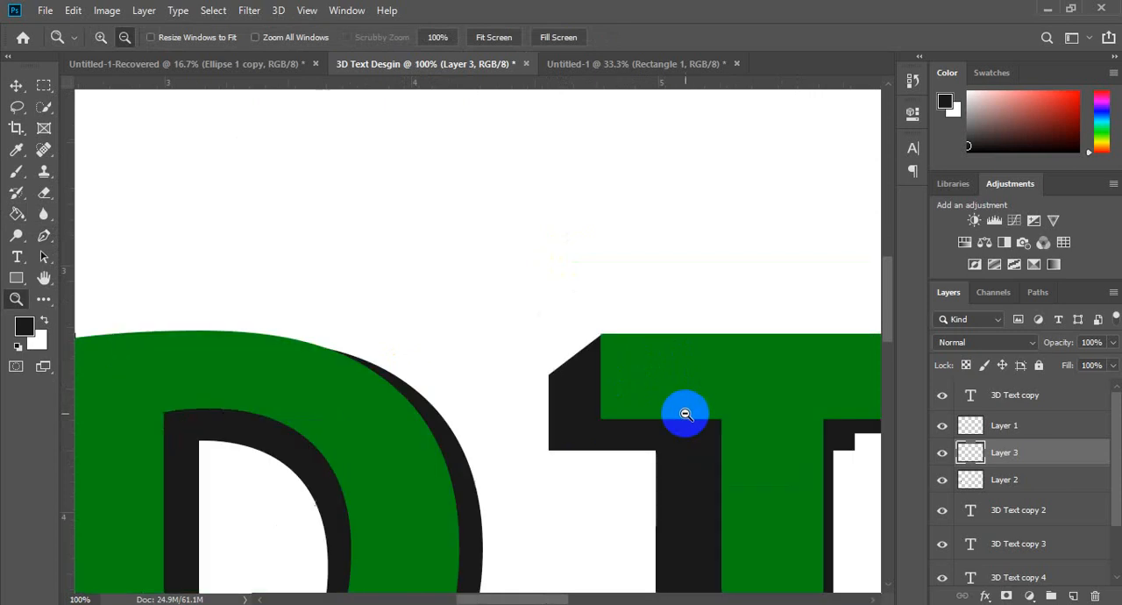
{"action": "left_click", "coordinate": [684, 408], "text": "alt"}
{"action": "key", "text": "h"}
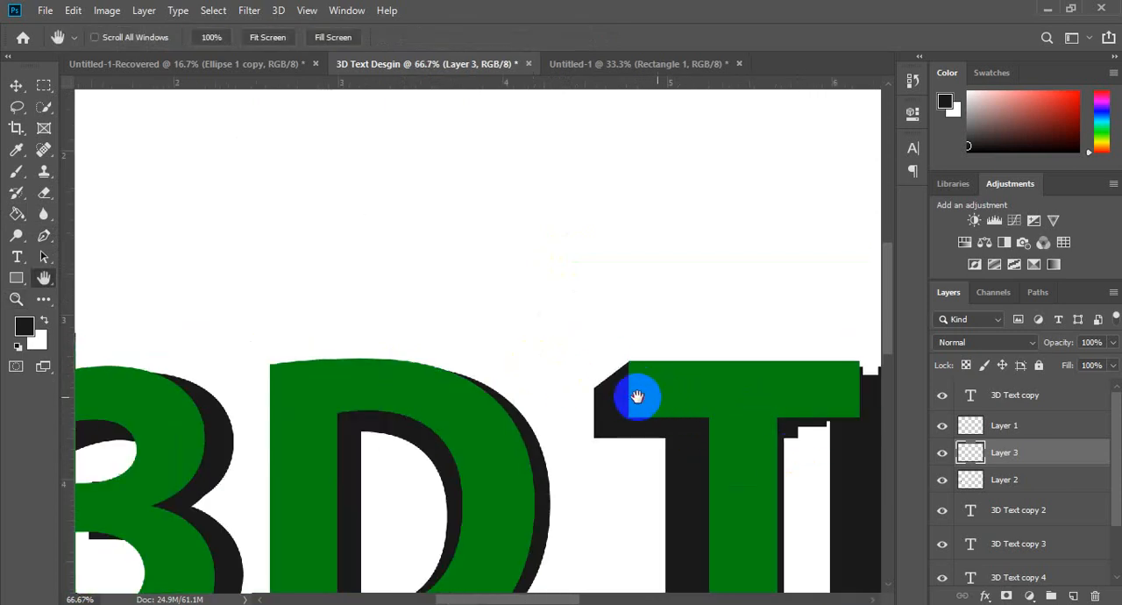
{"action": "left_click_drag", "start_coordinate": [636, 394], "coordinate": [494, 328]}
{"action": "left_click_drag", "start_coordinate": [663, 360], "coordinate": [503, 328]}
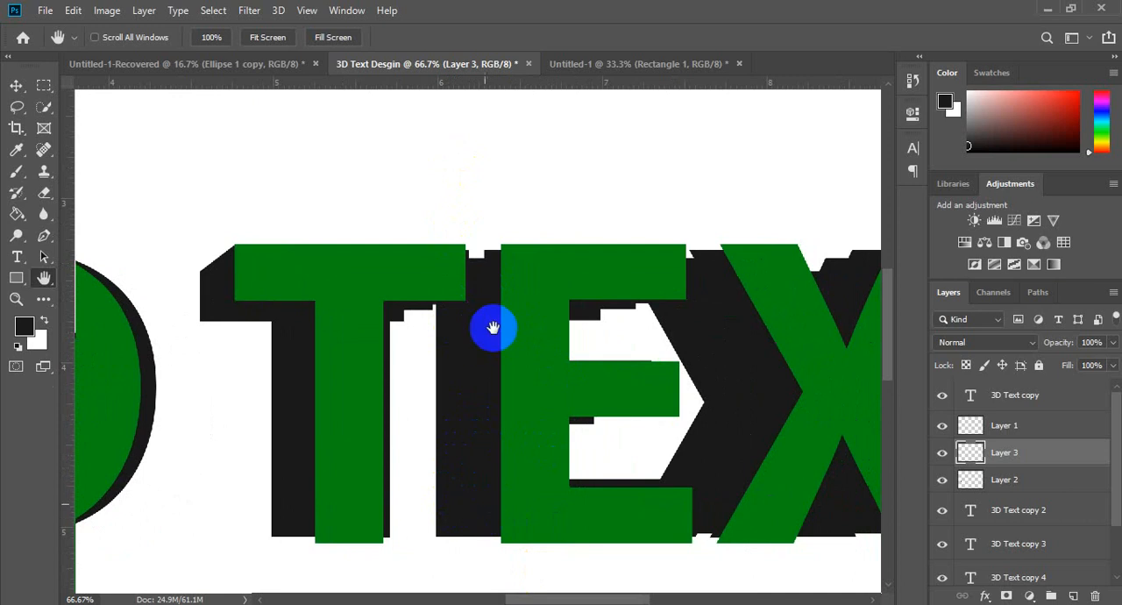
{"action": "left_click_drag", "start_coordinate": [659, 351], "coordinate": [508, 351]}
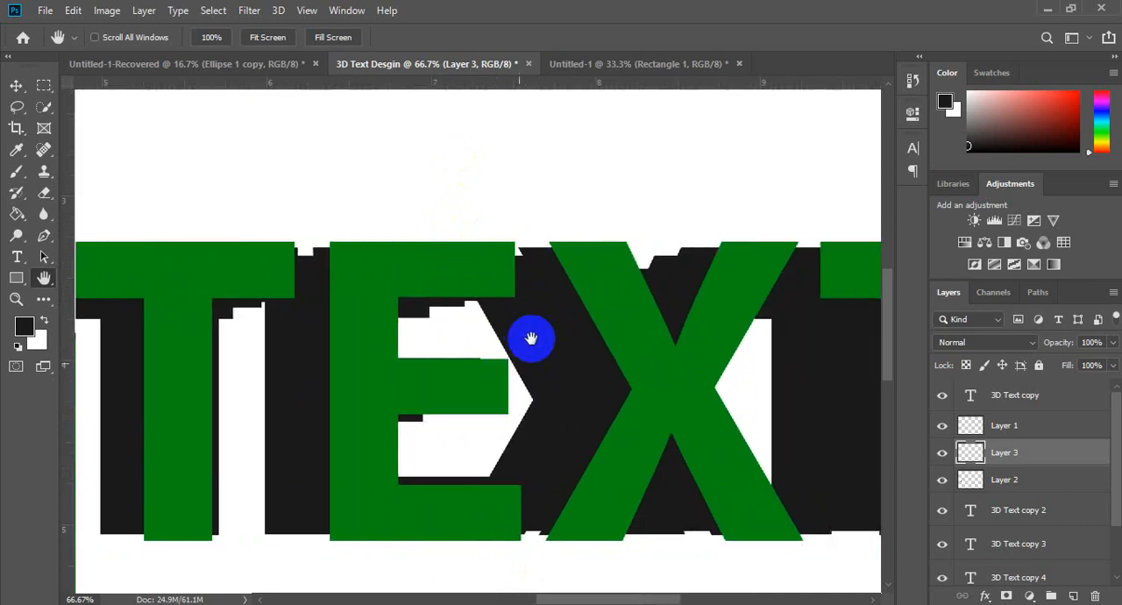
{"action": "left_click_drag", "start_coordinate": [654, 392], "coordinate": [576, 383]}
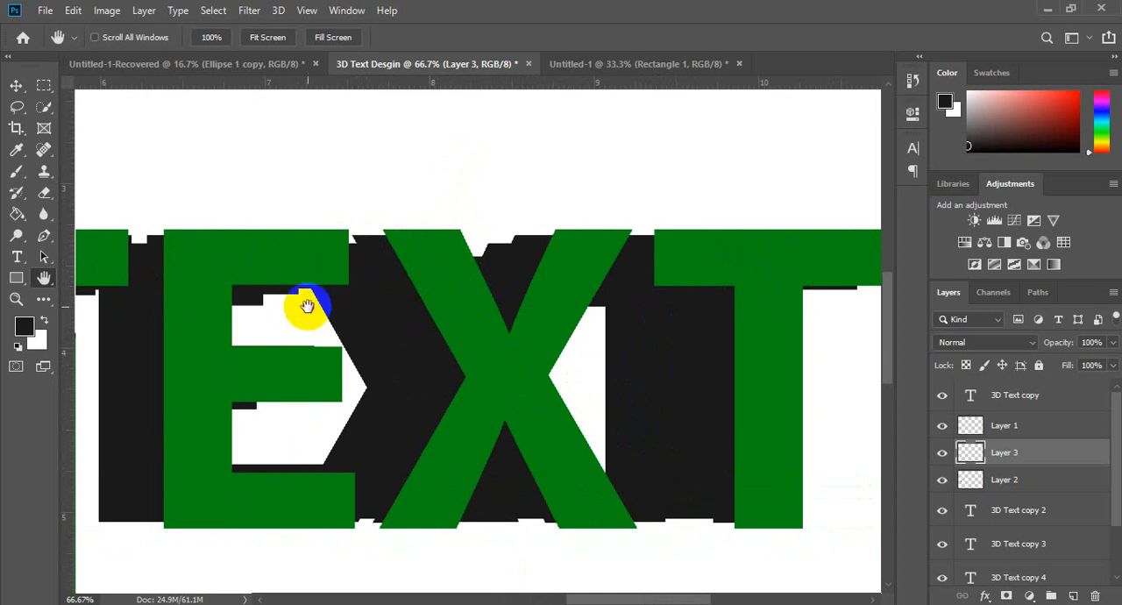
{"action": "left_click_drag", "start_coordinate": [307, 306], "coordinate": [438, 313]}
{"action": "left_click_drag", "start_coordinate": [300, 295], "coordinate": [368, 295]}
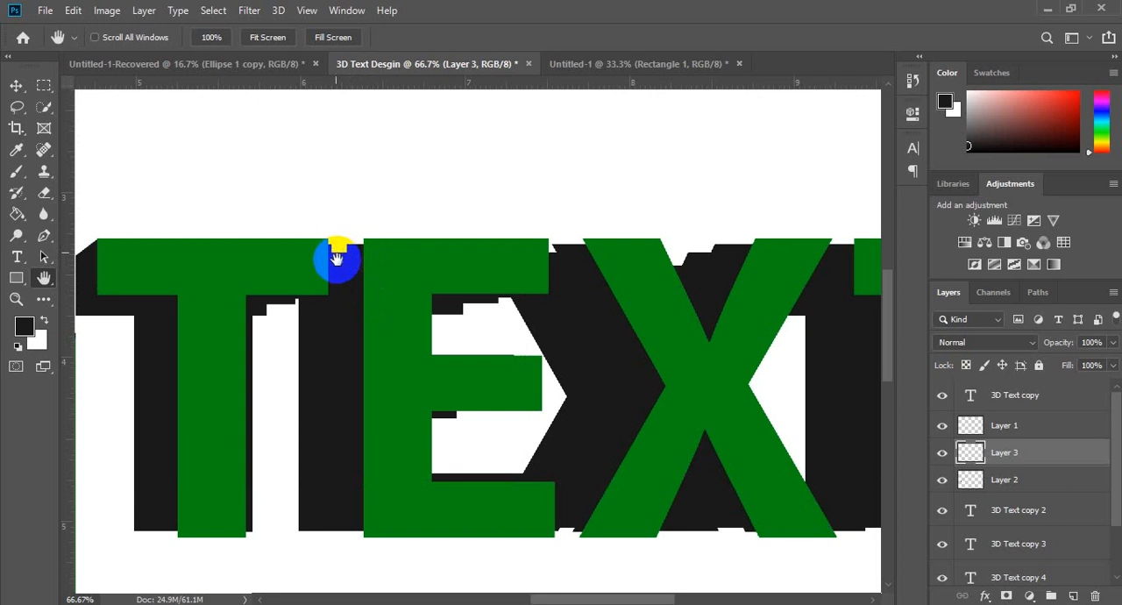
Step: On a new layer above Layer 3, outline the notched shadow gap between the tops of the first T and the E with the Pen tool
{"action": "key", "text": "z"}
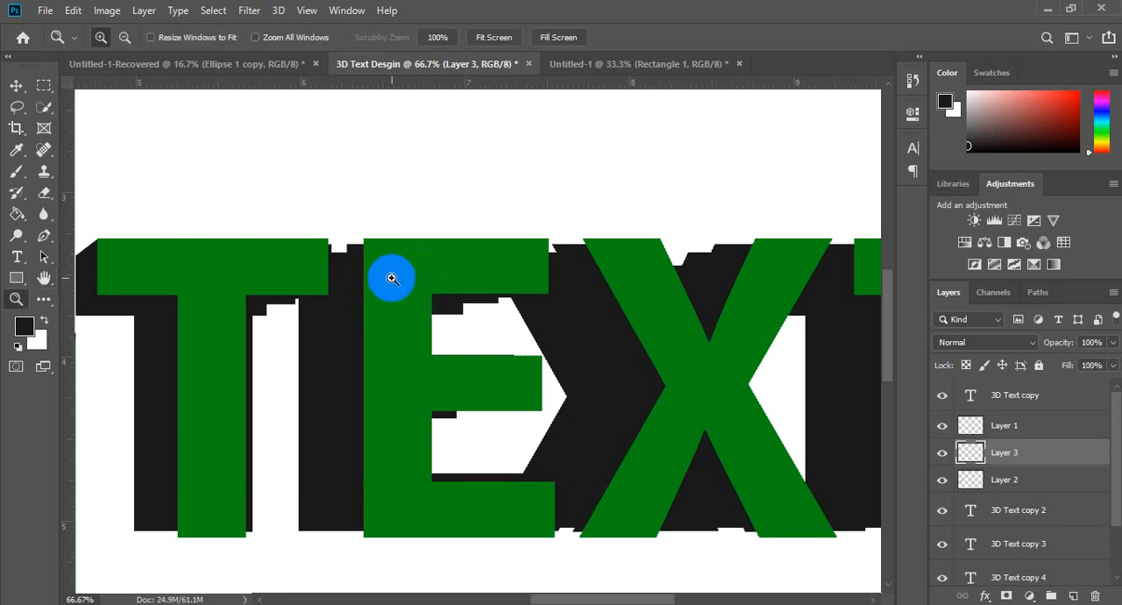
{"action": "left_click", "coordinate": [357, 259]}
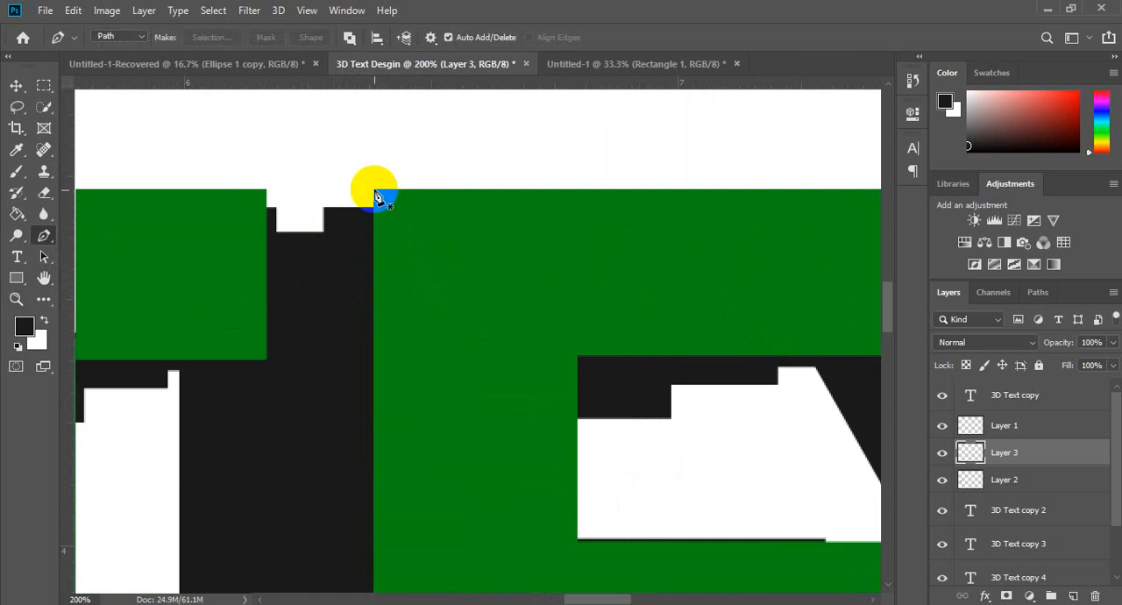
{"action": "key", "text": "ctrl+shift+n"}
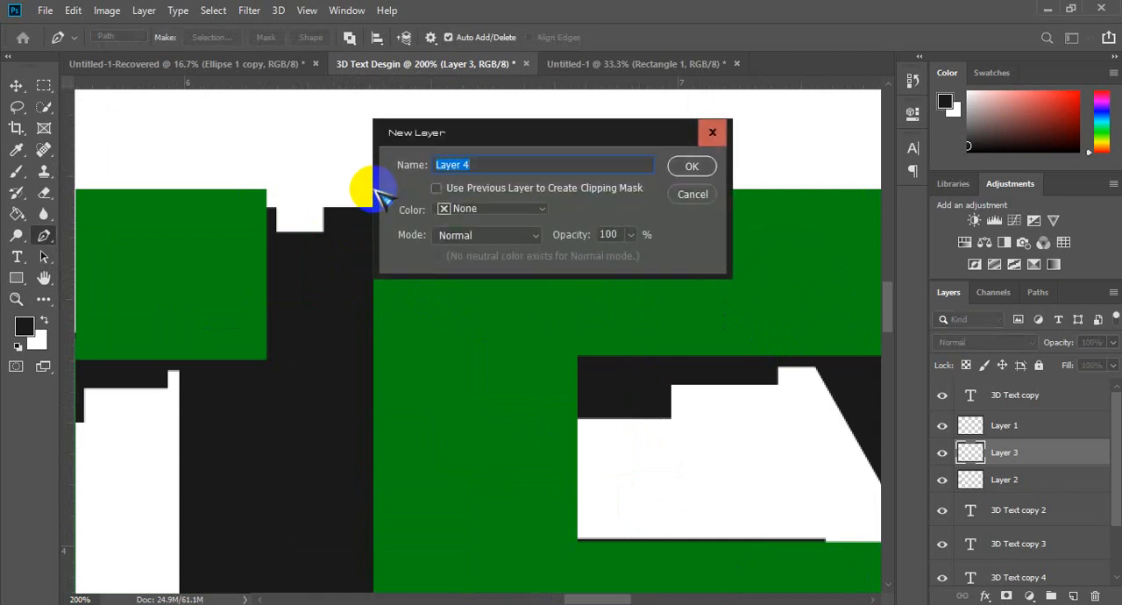
{"action": "key", "text": "Return"}
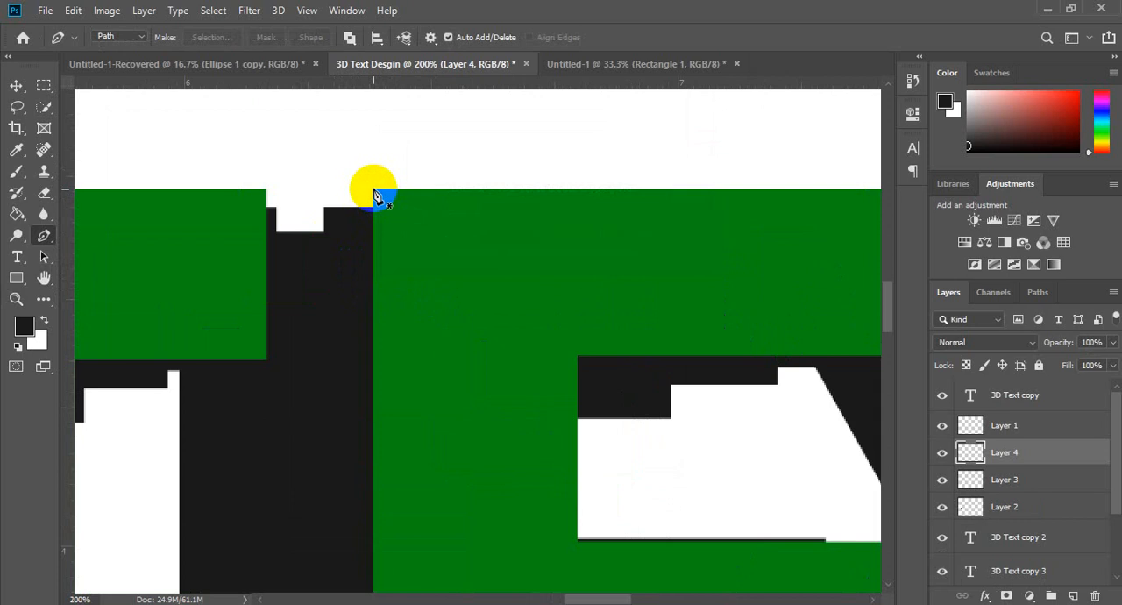
{"action": "left_click", "coordinate": [374, 190]}
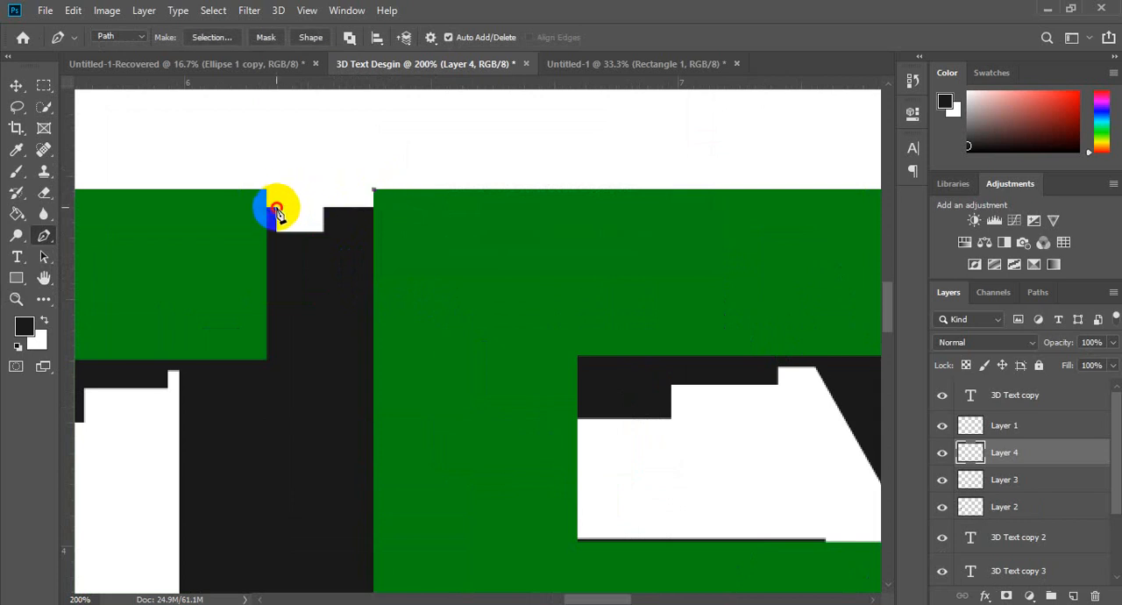
{"action": "left_click", "coordinate": [277, 207]}
{"action": "left_click", "coordinate": [316, 375]}
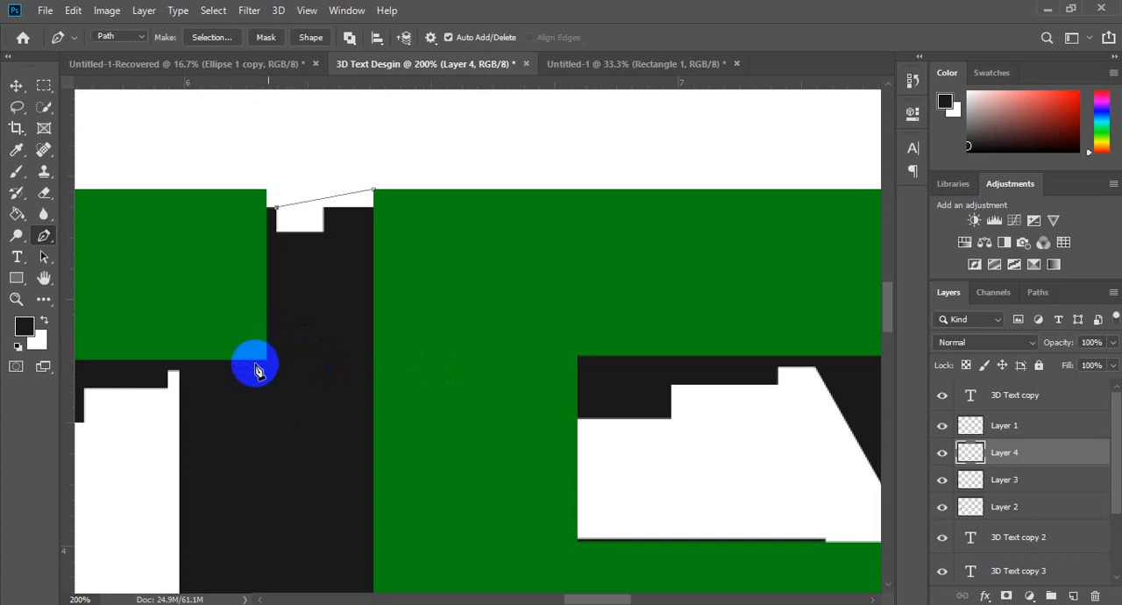
{"action": "left_click", "coordinate": [406, 429]}
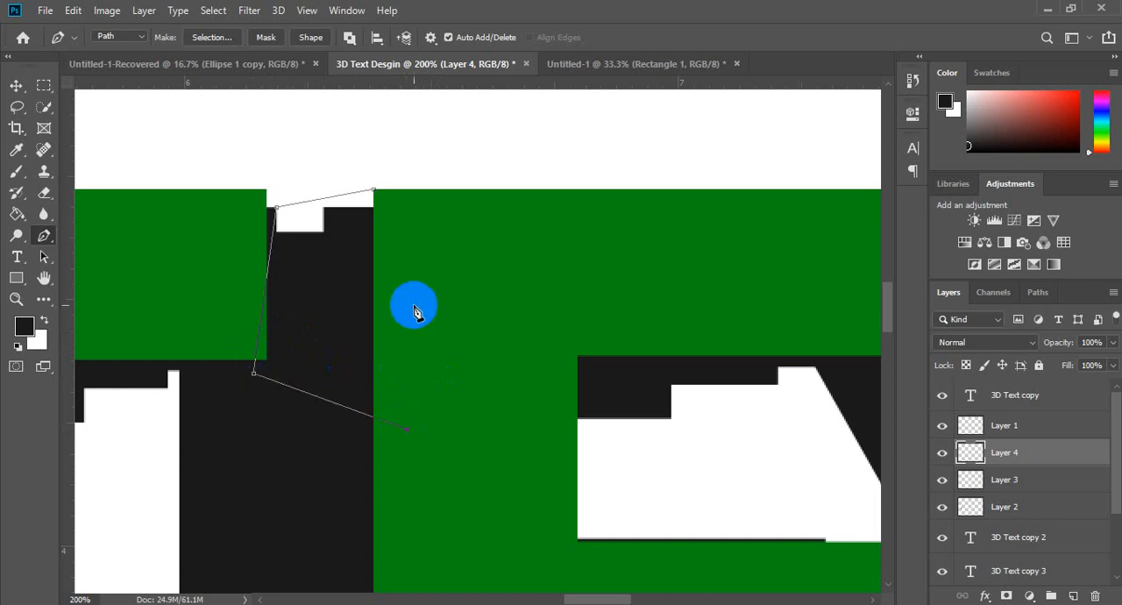
{"action": "left_click", "coordinate": [374, 189]}
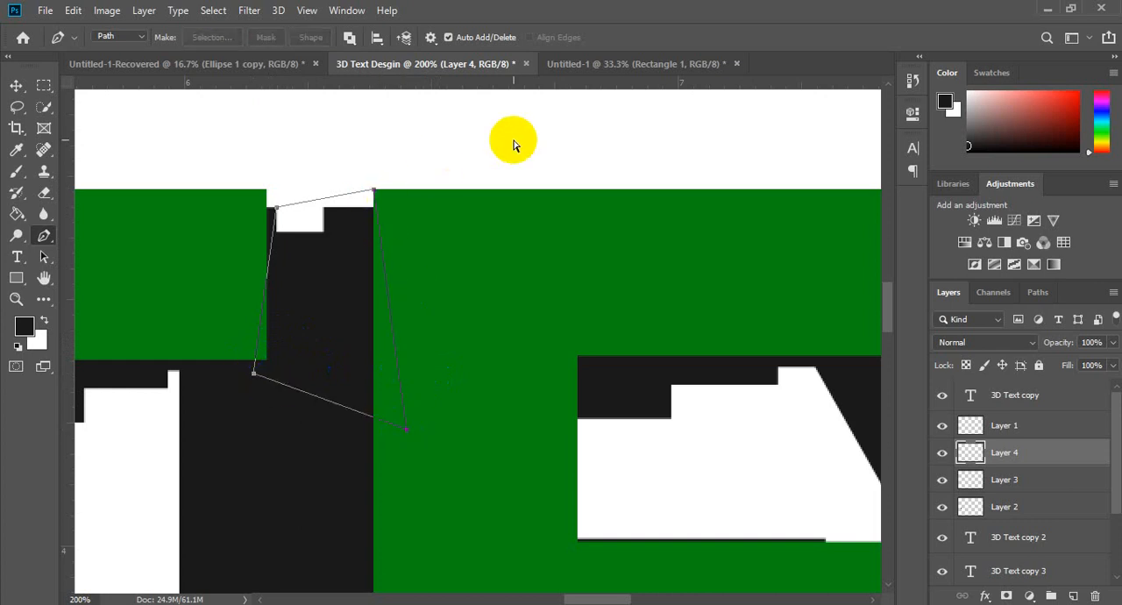
Step: Fill the outlined gap between the T and the E with the dark foreground color and deselect it
{"action": "key", "text": "g"}
{"action": "left_click", "coordinate": [322, 304]}
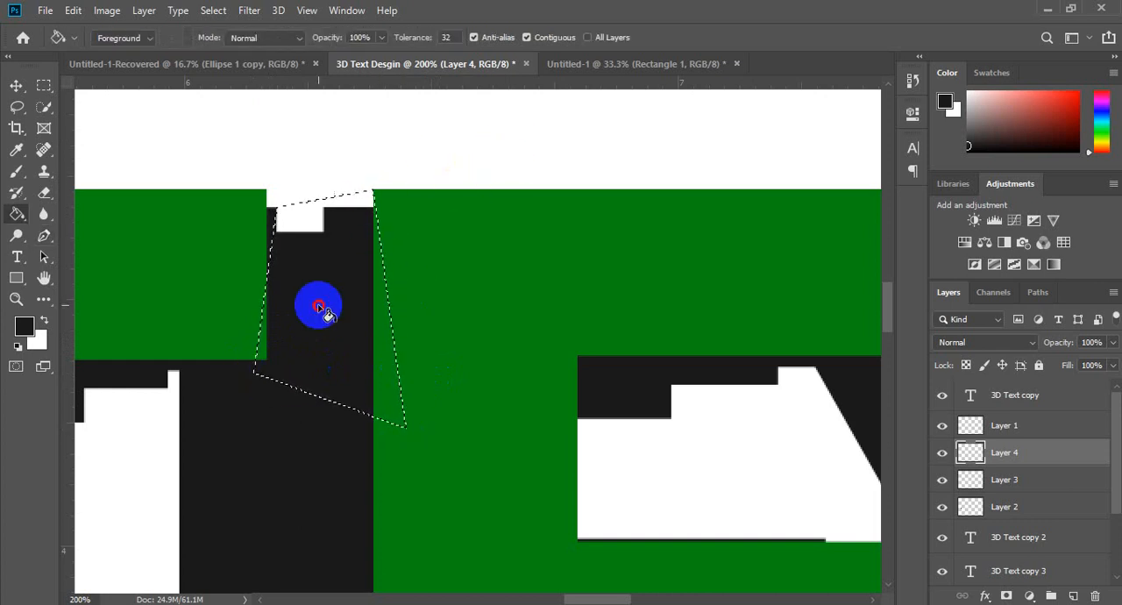
{"action": "key", "text": "ctrl+d"}
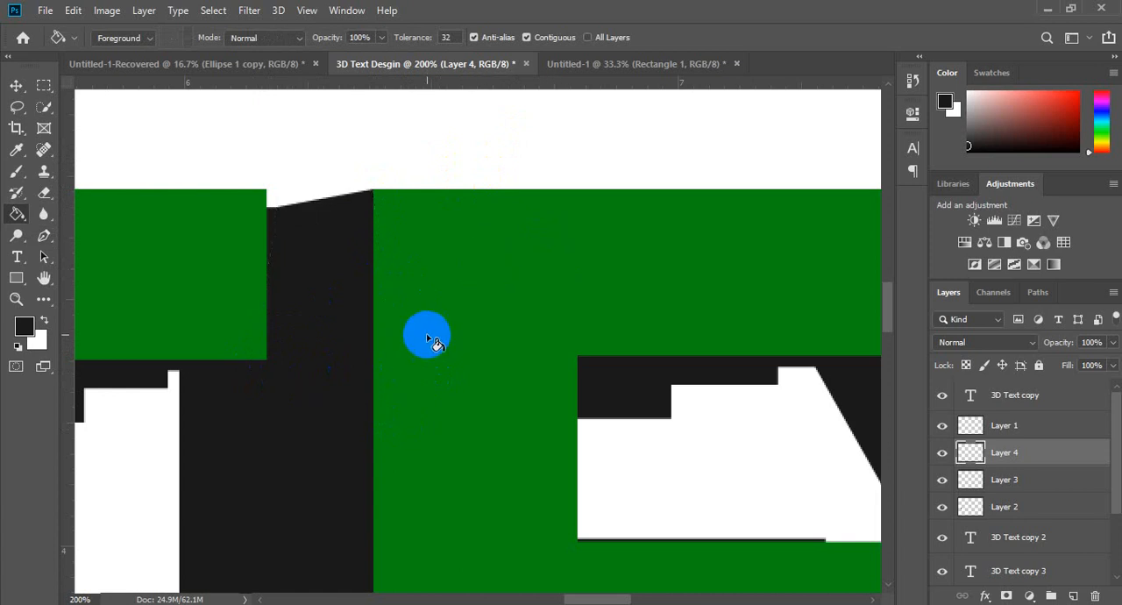
Step: Add a new layer above Layer 4 for patching the stepped shadow beneath the E's upper arm
{"action": "key", "text": "h"}
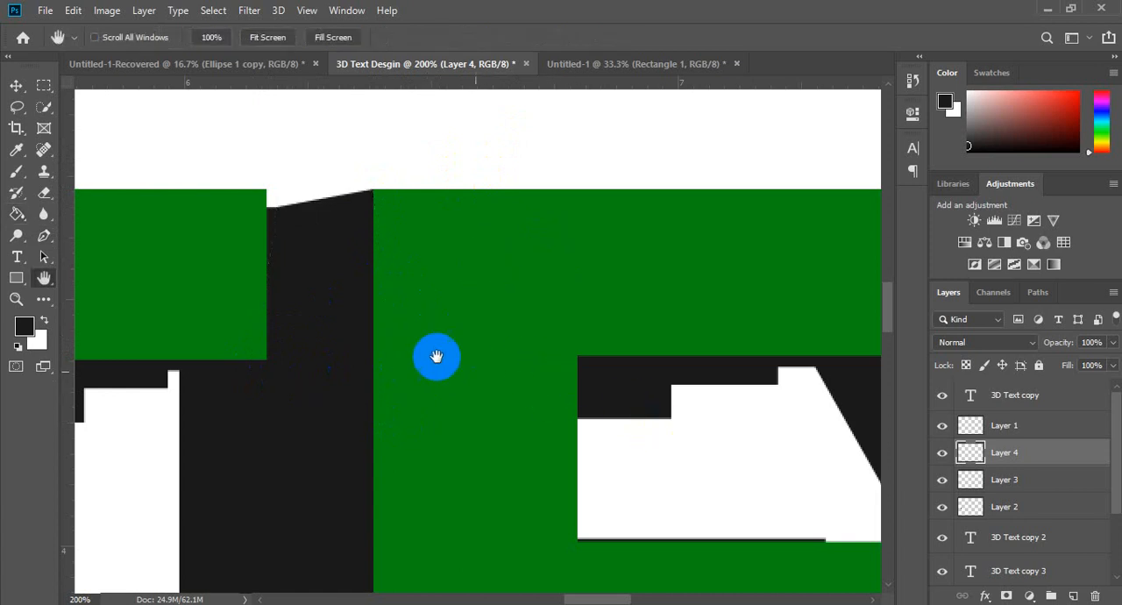
{"action": "left_click_drag", "start_coordinate": [492, 359], "coordinate": [320, 254]}
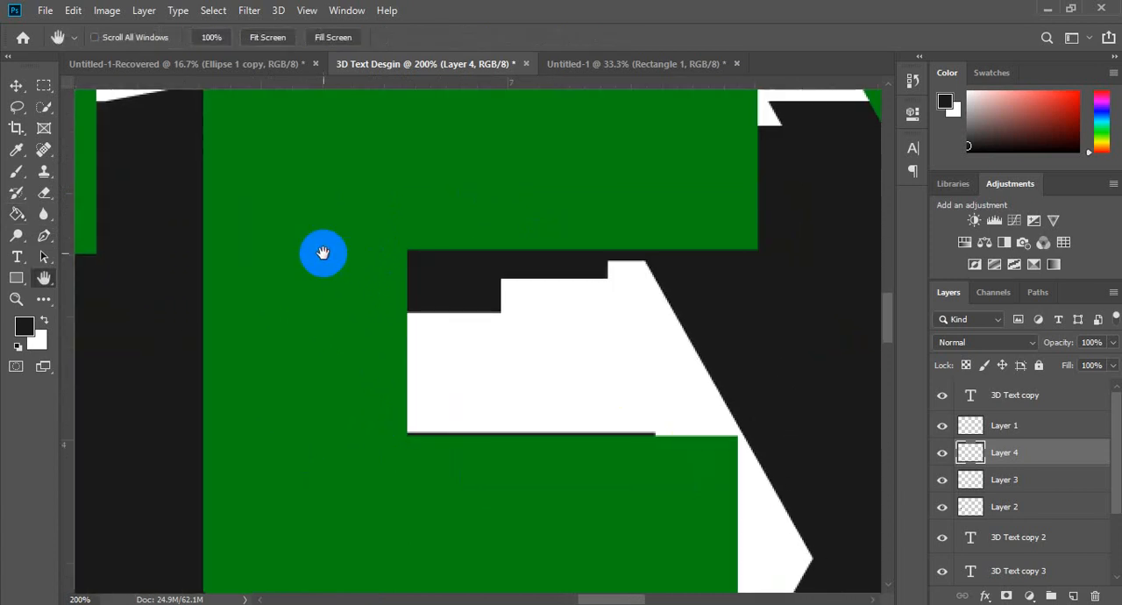
{"action": "left_click_drag", "start_coordinate": [546, 256], "coordinate": [479, 243]}
{"action": "left_click", "coordinate": [634, 237]}
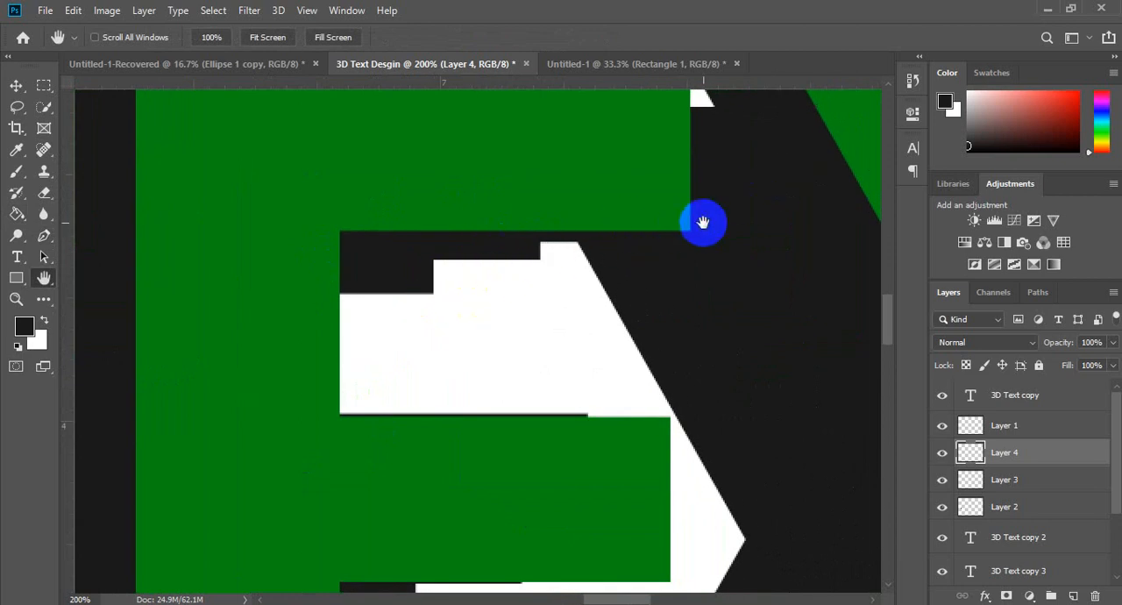
{"action": "key", "text": "p"}
{"action": "left_click", "coordinate": [438, 301]}
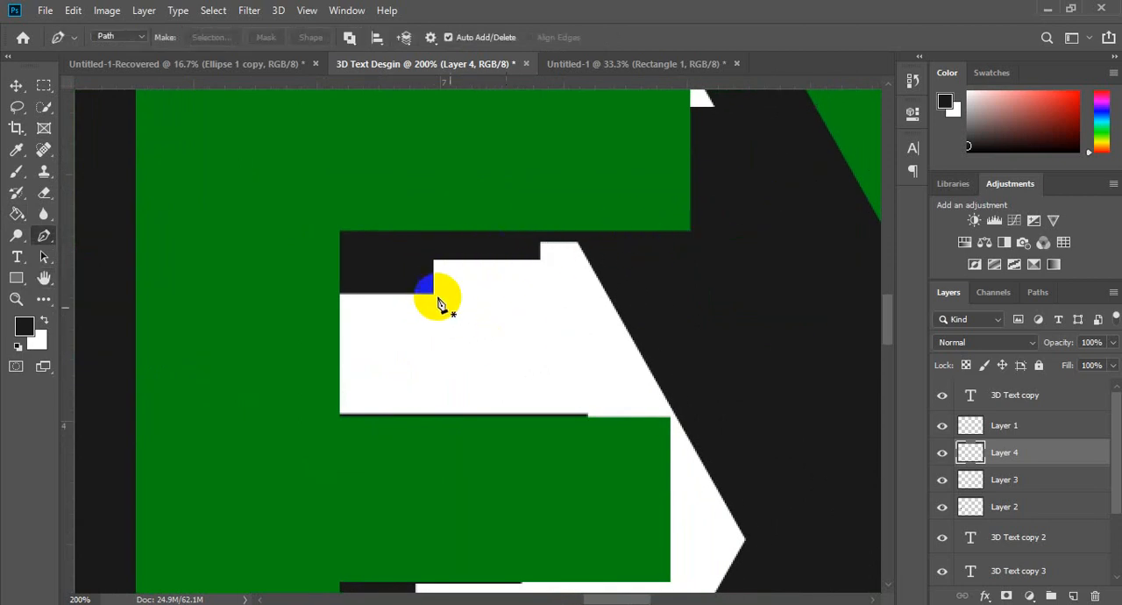
{"action": "key", "text": "ctrl+shift+n"}
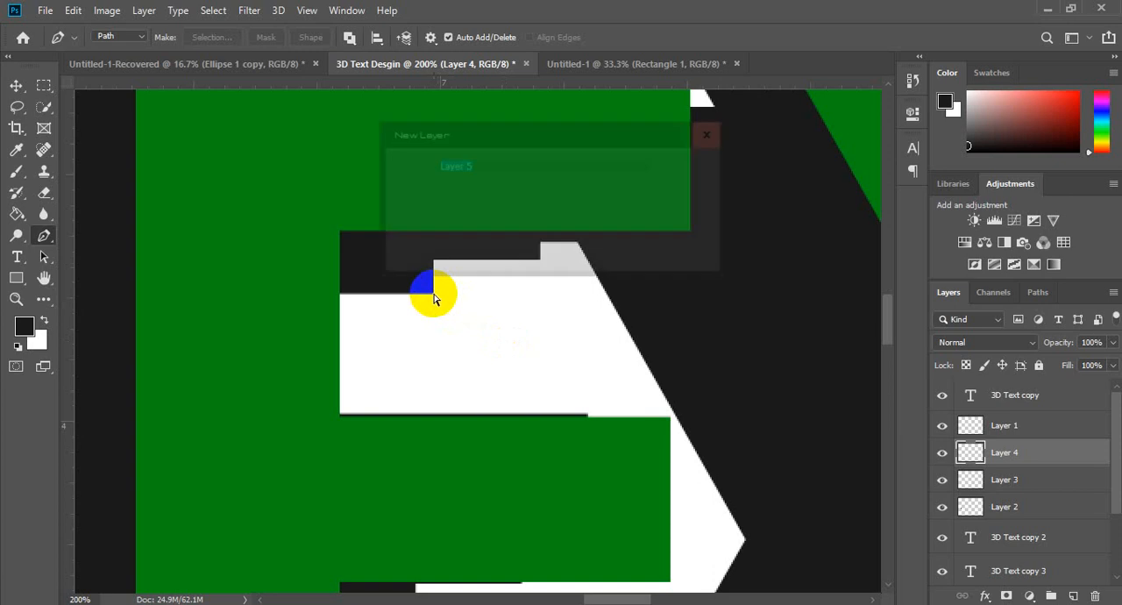
{"action": "key", "text": "Return"}
Step: Outline the stepped shadow gap beneath the E's upper arm with the Pen tool, closing the path inside the green and dark areas
{"action": "left_click", "coordinate": [434, 295]}
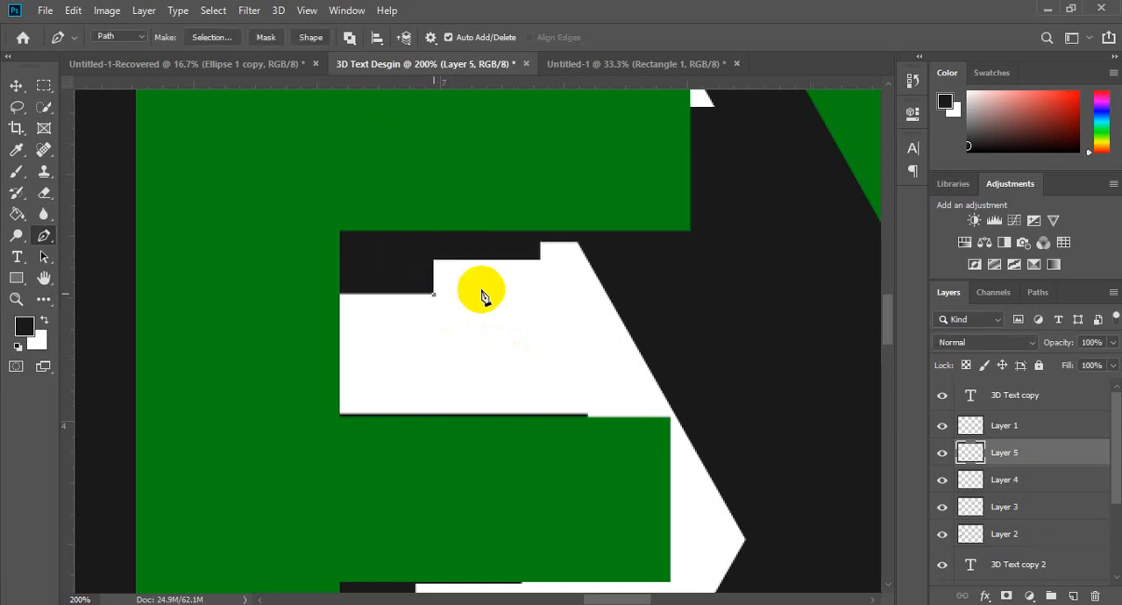
{"action": "left_click", "coordinate": [691, 231]}
{"action": "left_click", "coordinate": [467, 131]}
{"action": "left_click", "coordinate": [341, 238]}
{"action": "left_click", "coordinate": [383, 289]}
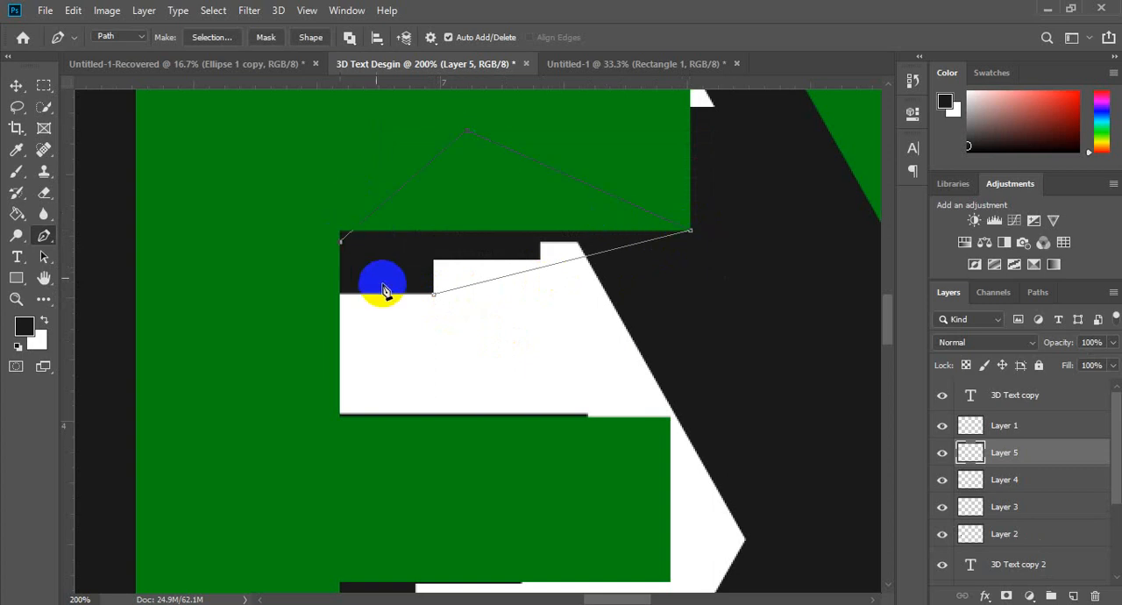
{"action": "left_click", "coordinate": [433, 298]}
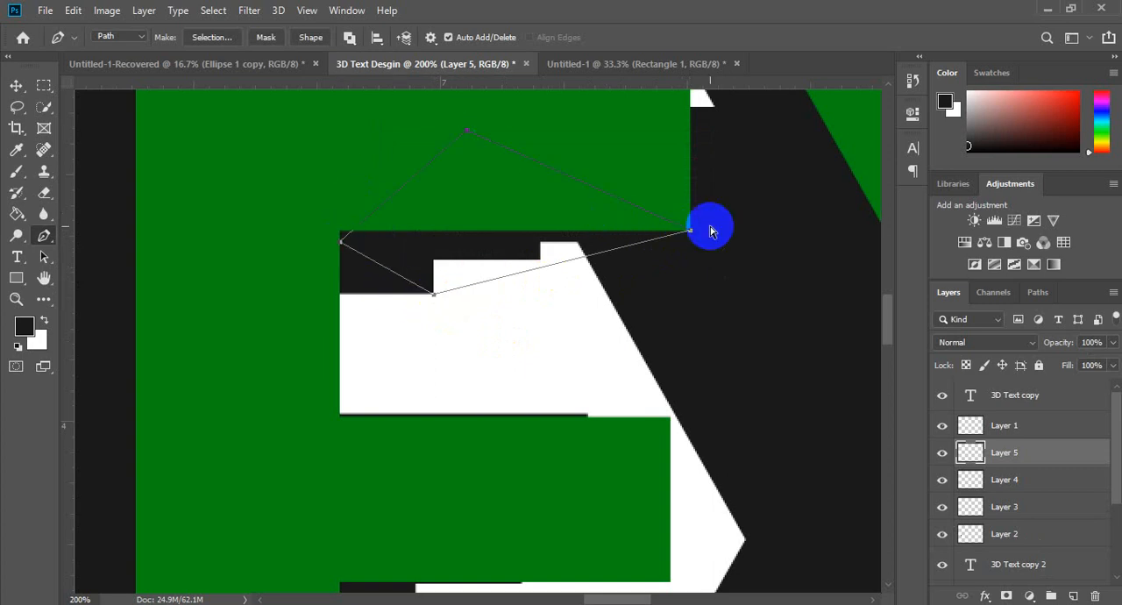
Step: Fill the outlined gap beneath the E's upper arm with the dark foreground color and deselect it
{"action": "key", "text": "Return"}
{"action": "key", "text": "g"}
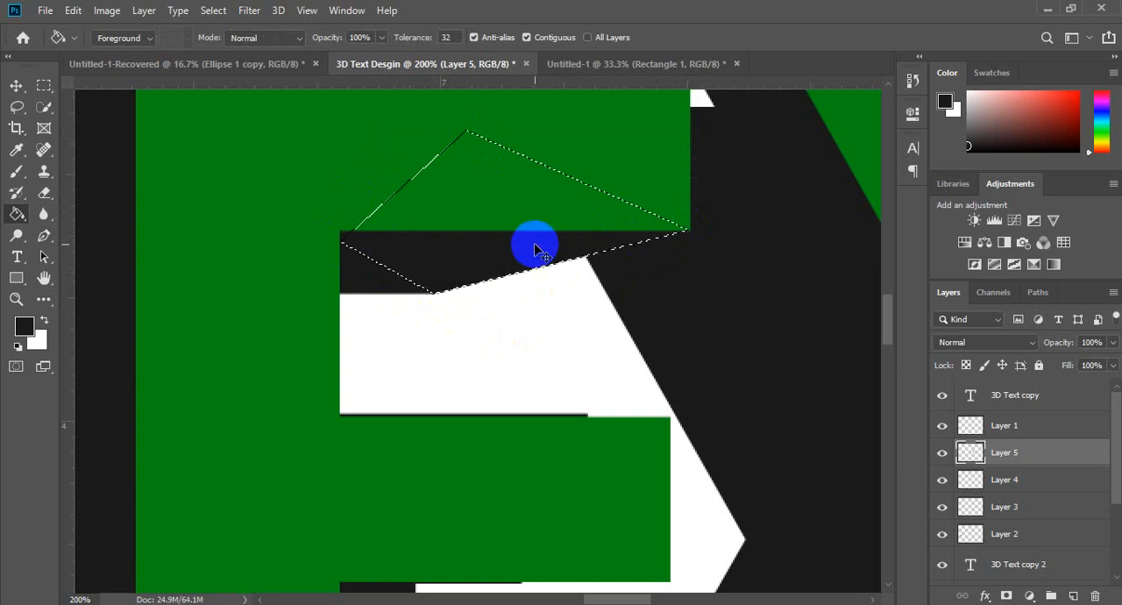
{"action": "key", "text": "ctrl+d"}
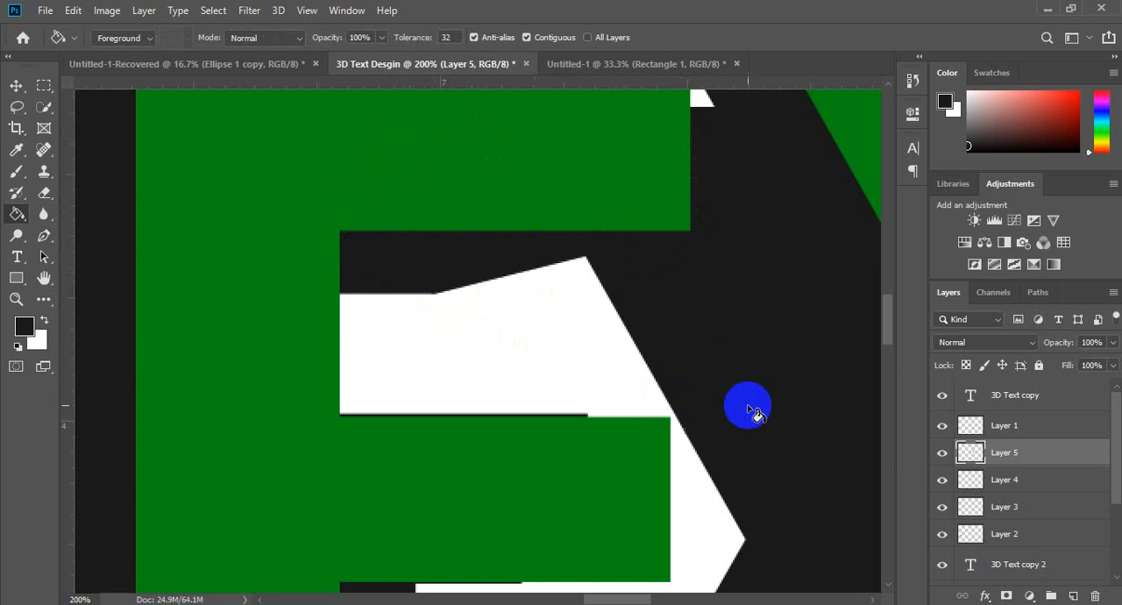
Step: On a new layer above Layer 5, outline the thin shadow gap along the top edge of the E's middle arm with the Pen tool
{"action": "mouse_move", "coordinate": [890, 321]}
{"action": "left_mouse_down"}
{"action": "mouse_move", "coordinate": [889, 336]}
{"action": "mouse_move", "coordinate": [895, 321]}
{"action": "left_mouse_up"}
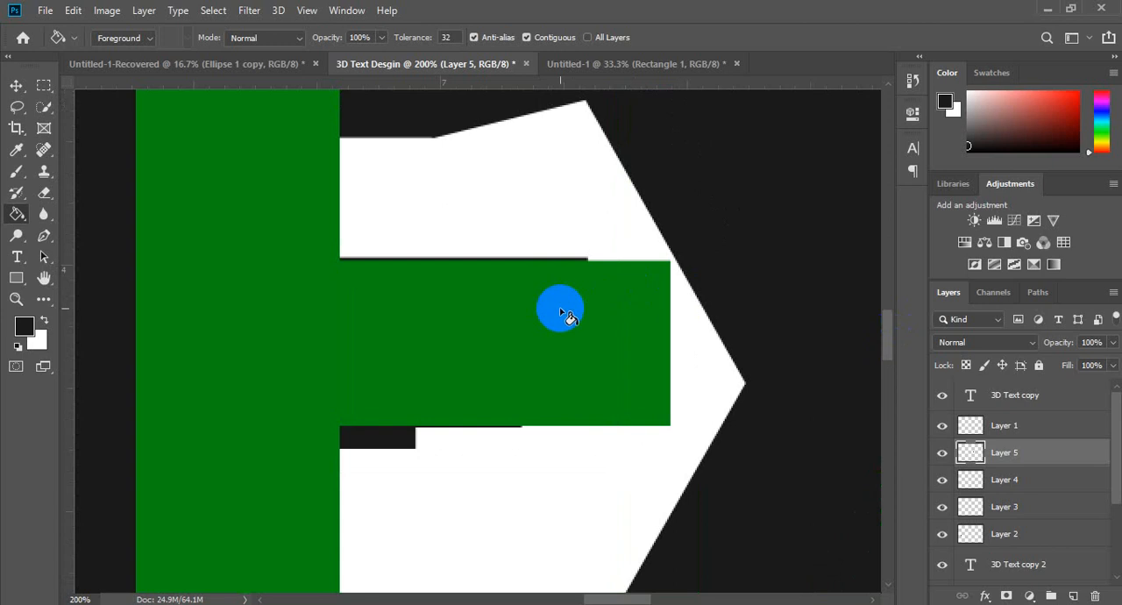
{"action": "key", "text": "p"}
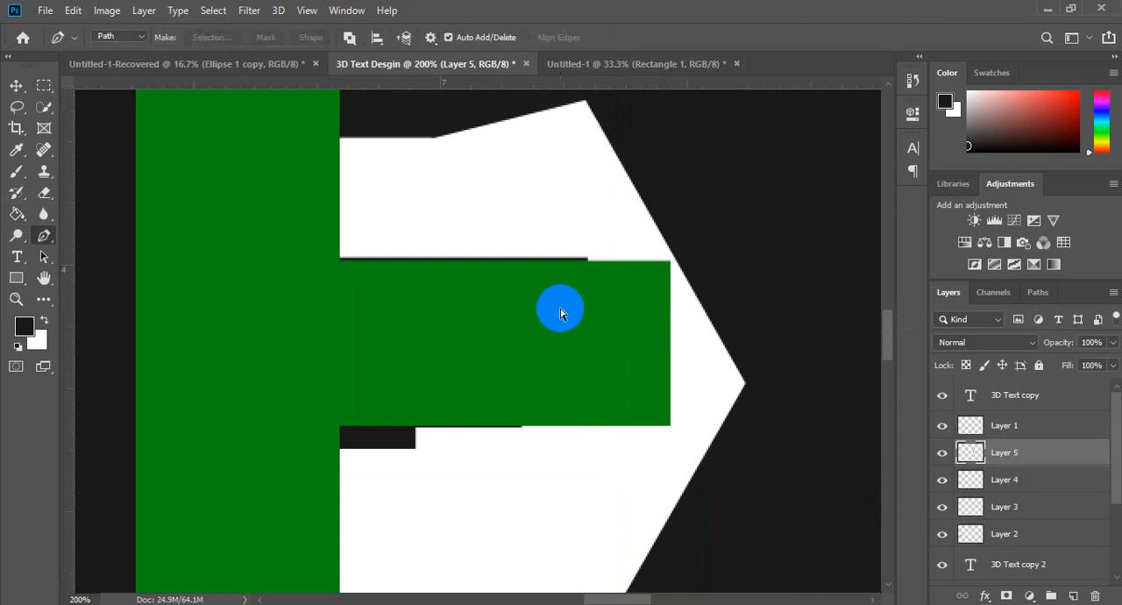
{"action": "key", "text": "ctrl+shift+n"}
{"action": "key", "text": "Return"}
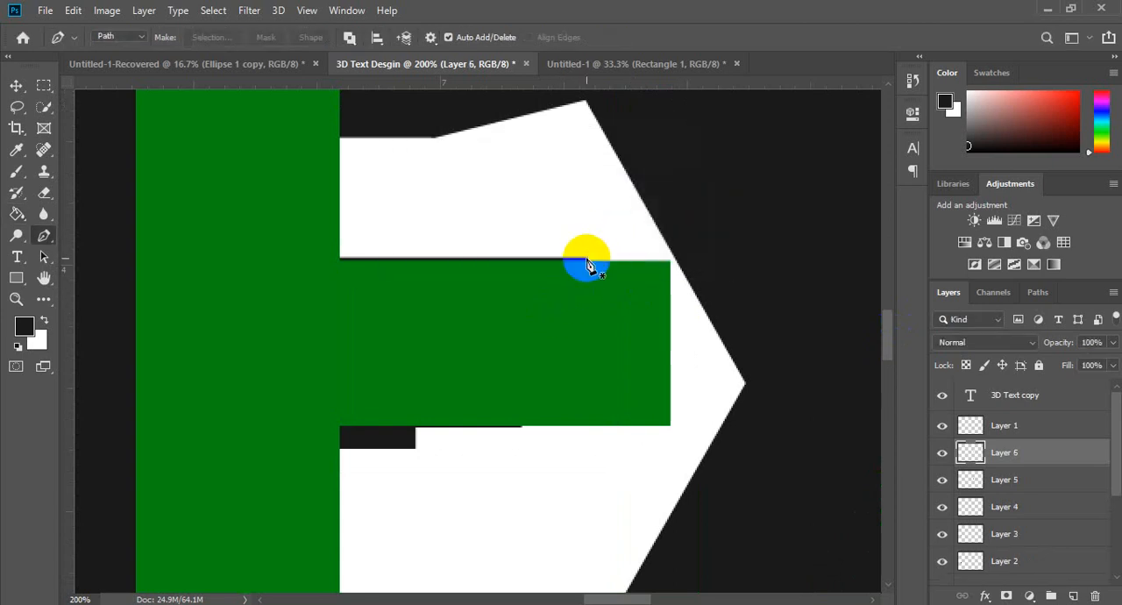
{"action": "left_click", "coordinate": [586, 260]}
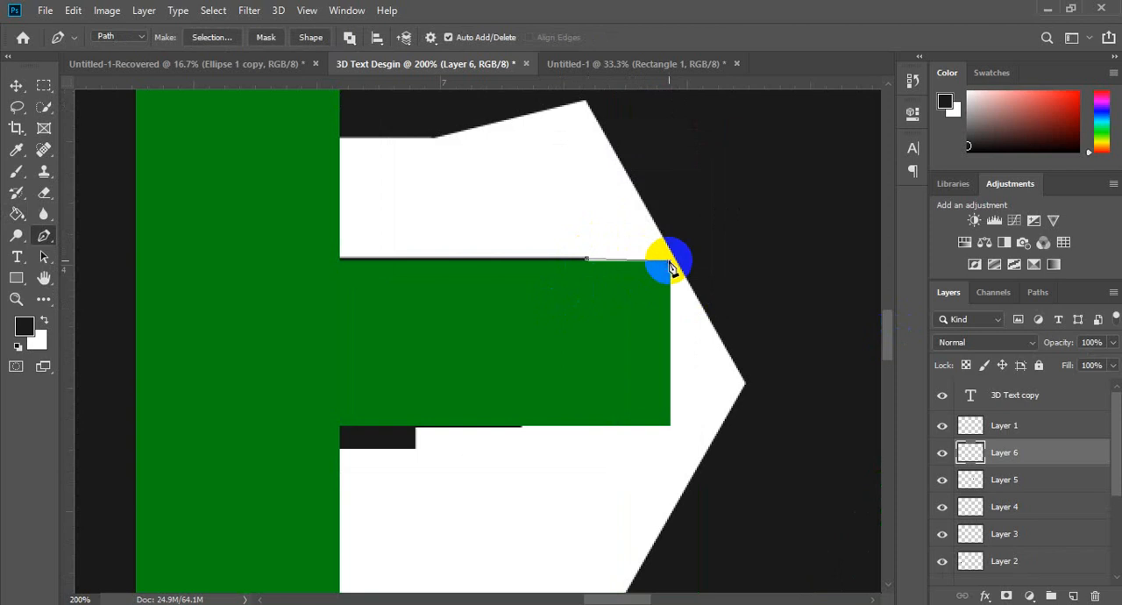
{"action": "left_click", "coordinate": [670, 261]}
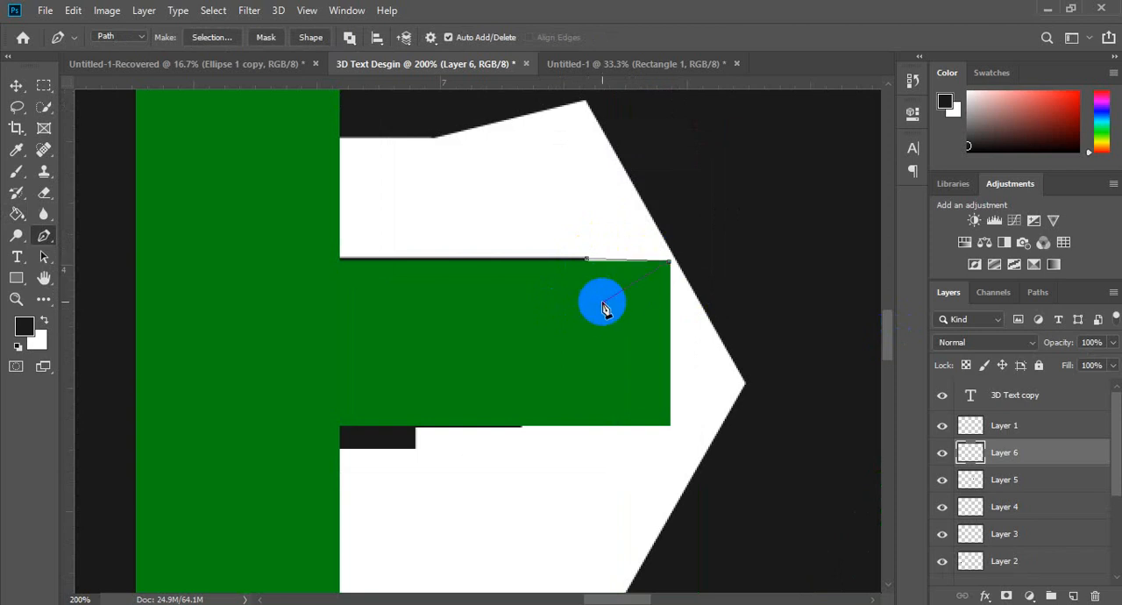
{"action": "left_click", "coordinate": [535, 296]}
{"action": "left_click", "coordinate": [586, 261]}
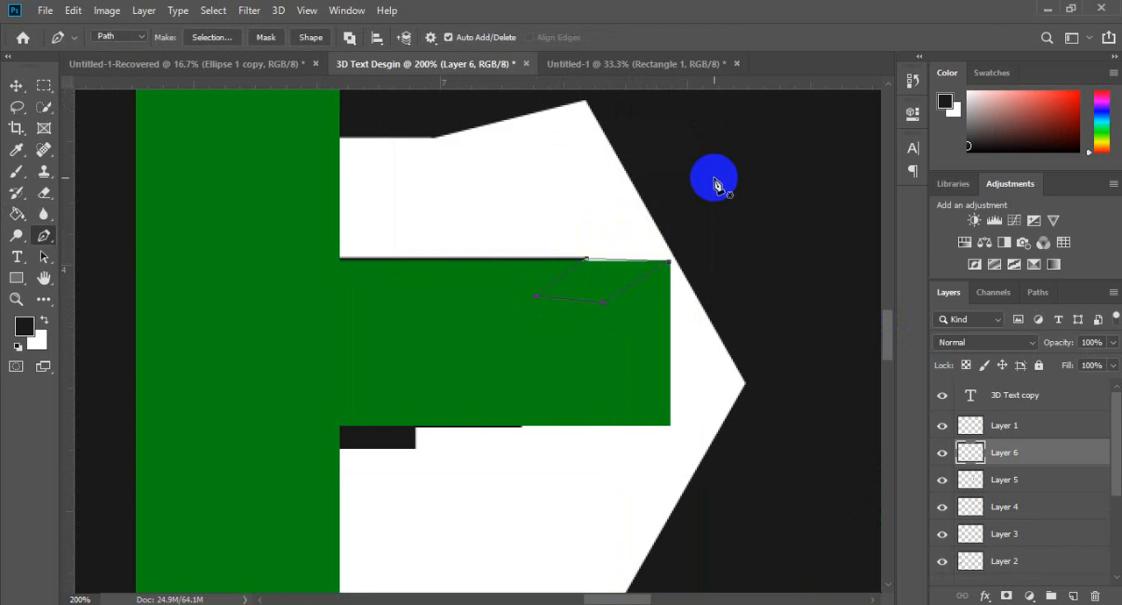
Step: Fill the outlined sliver above the E's middle arm with the dark foreground color and deselect it
{"action": "key", "text": "g"}
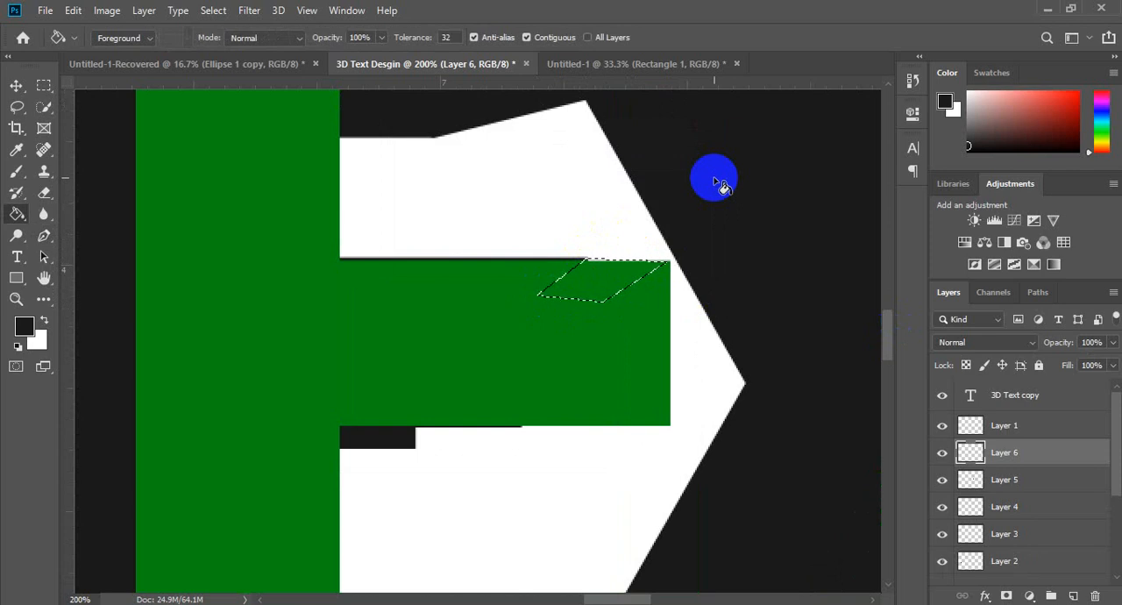
{"action": "left_click", "coordinate": [630, 265]}
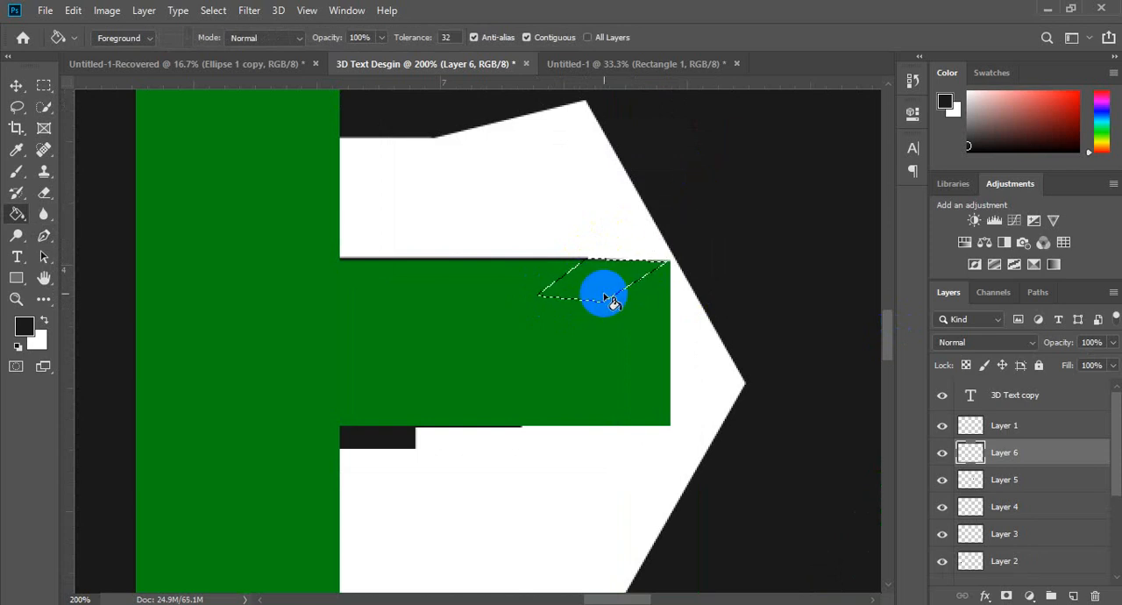
{"action": "left_click", "coordinate": [597, 284]}
{"action": "left_click", "coordinate": [759, 424]}
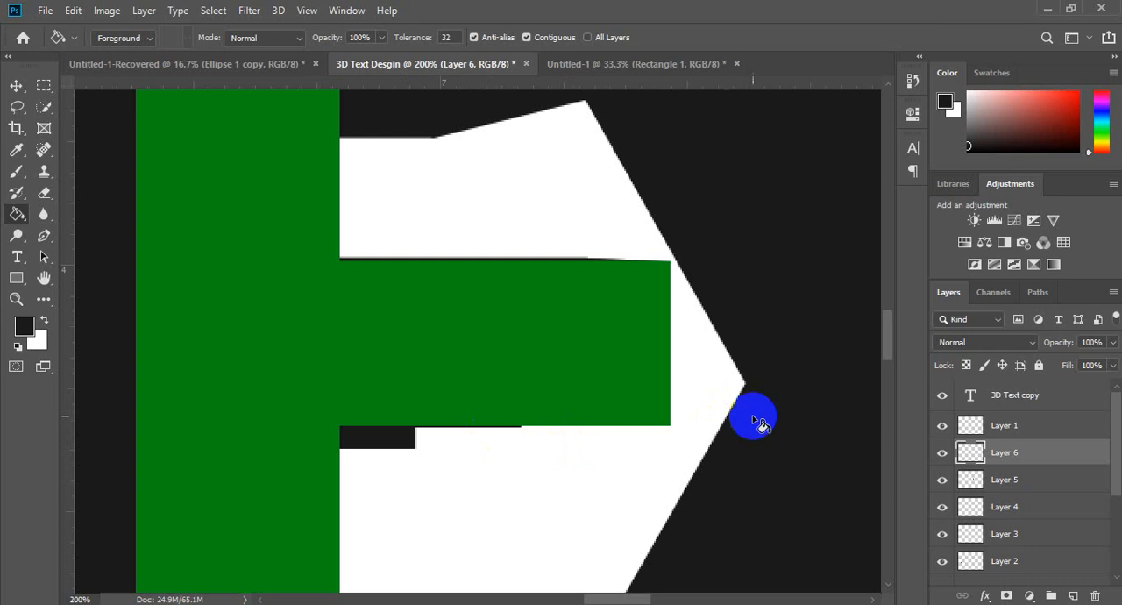
Step: Add a new layer above Layer 6 for patching the stepped shadow beneath the E's middle arm
{"action": "left_click_drag", "start_coordinate": [887, 332], "coordinate": [887, 357]}
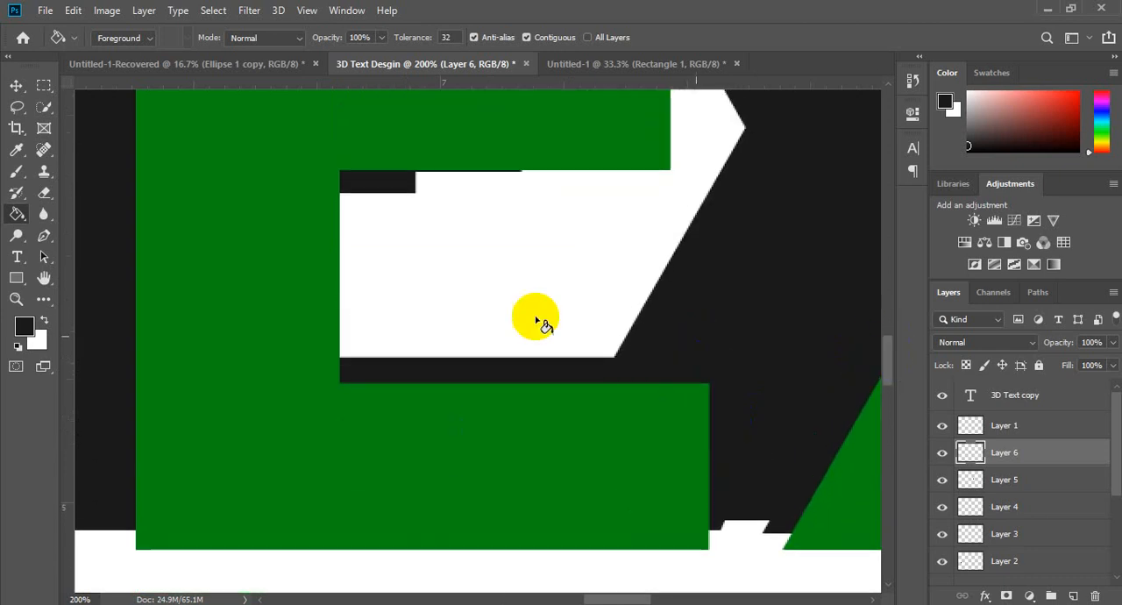
{"action": "key", "text": "ctrl+shift+n"}
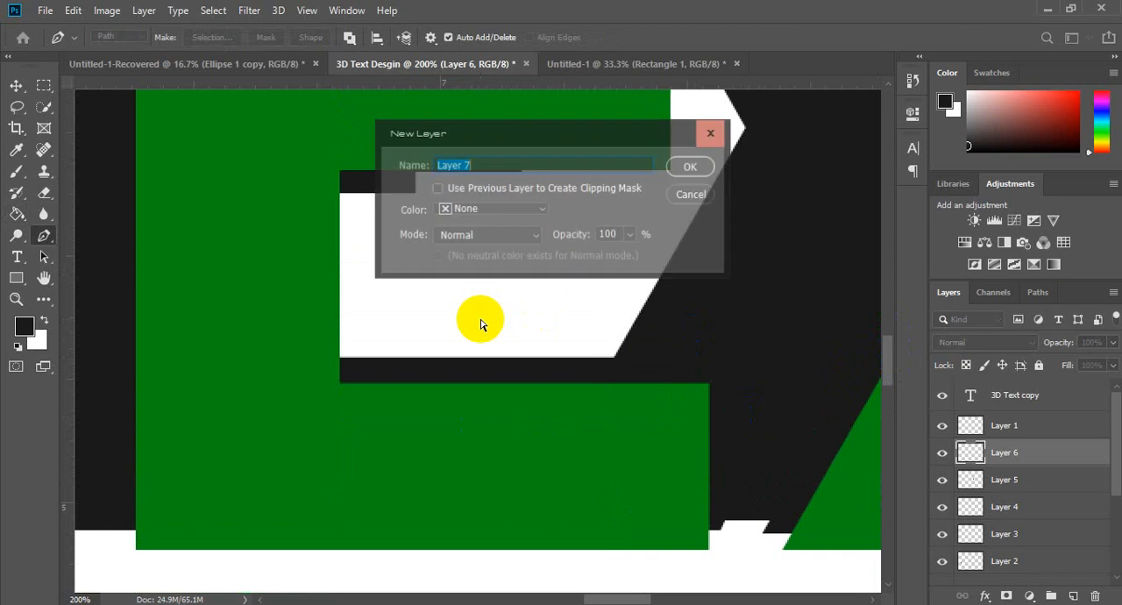
{"action": "key", "text": "Return"}
{"action": "left_click", "coordinate": [436, 193]}
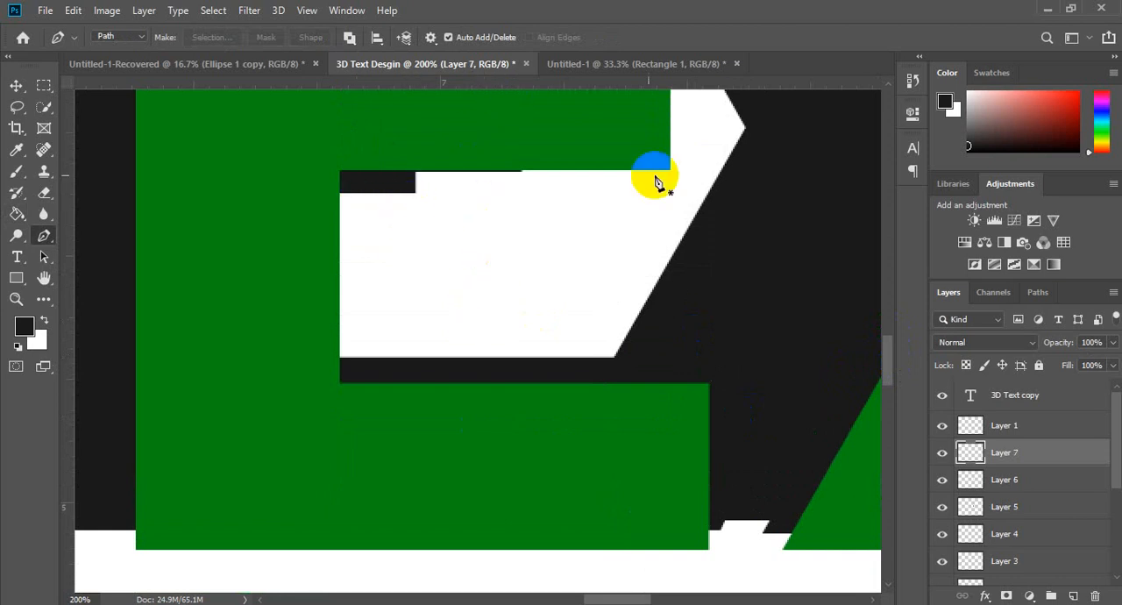
Step: Place a horizontal guide along the lower edge of the dark shadow block beneath the E's middle arm
{"action": "left_click_drag", "start_coordinate": [626, 83], "coordinate": [625, 192]}
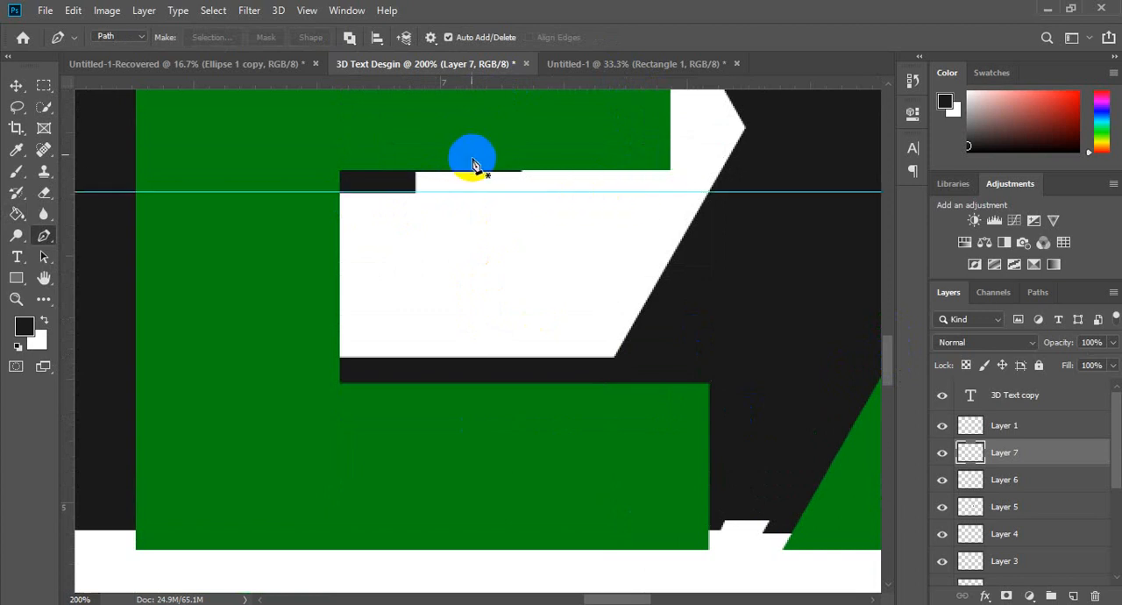
{"action": "left_click", "coordinate": [16, 85]}
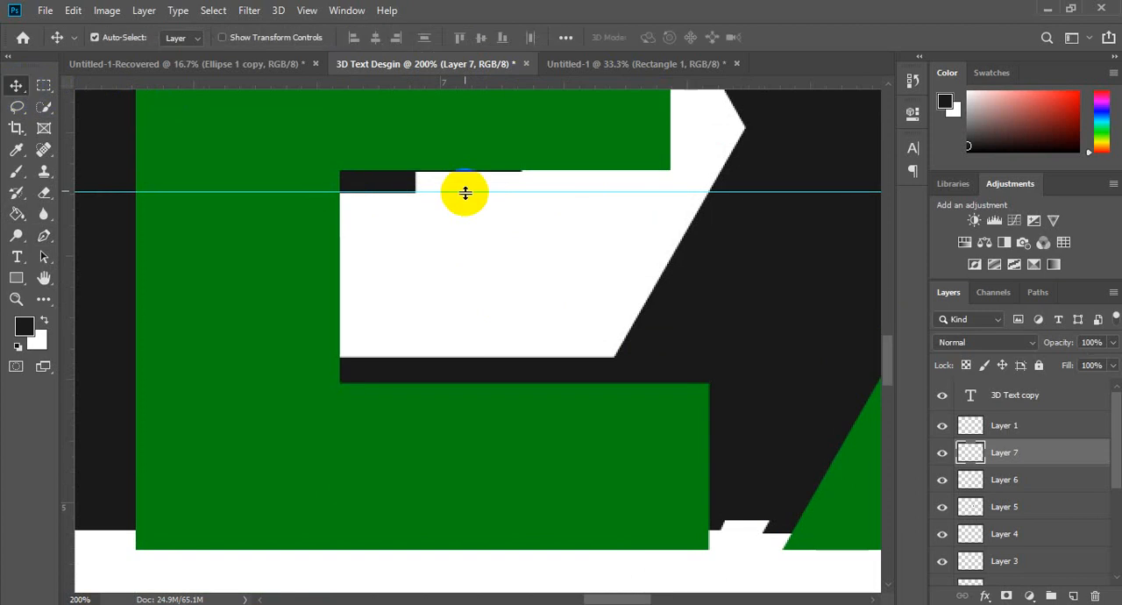
{"action": "left_click_drag", "start_coordinate": [467, 197], "coordinate": [471, 193]}
{"action": "left_click_drag", "start_coordinate": [472, 193], "coordinate": [471, 193]}
{"action": "left_click", "coordinate": [416, 192]}
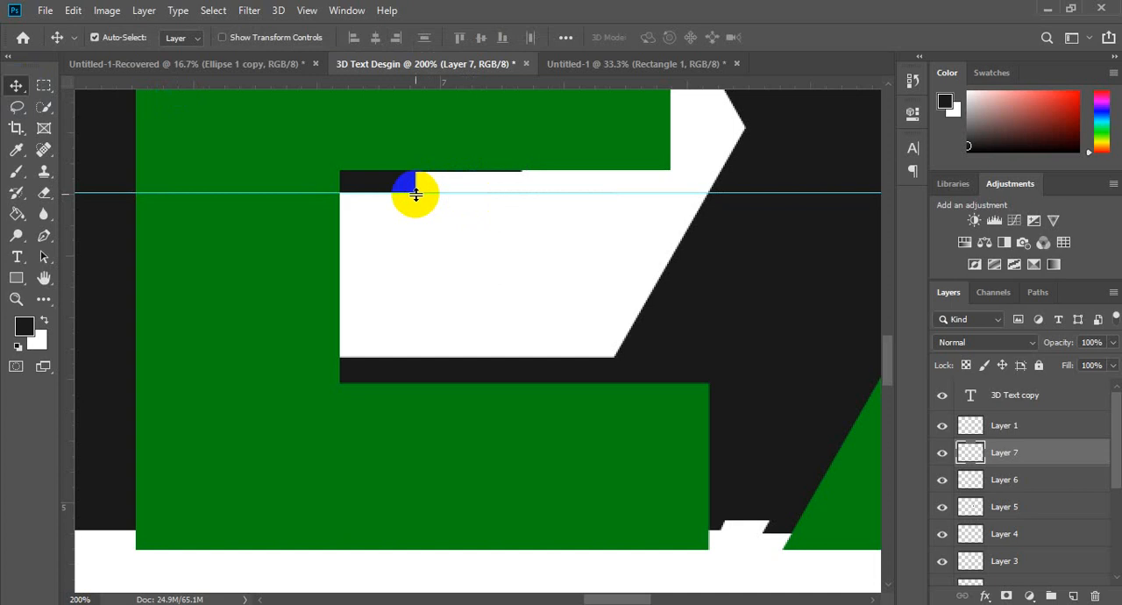
Step: Outline the gap beneath the E's middle arm with the Pen tool, squaring its corner on a vertical guide at the arm's outer end
{"action": "key", "text": "p"}
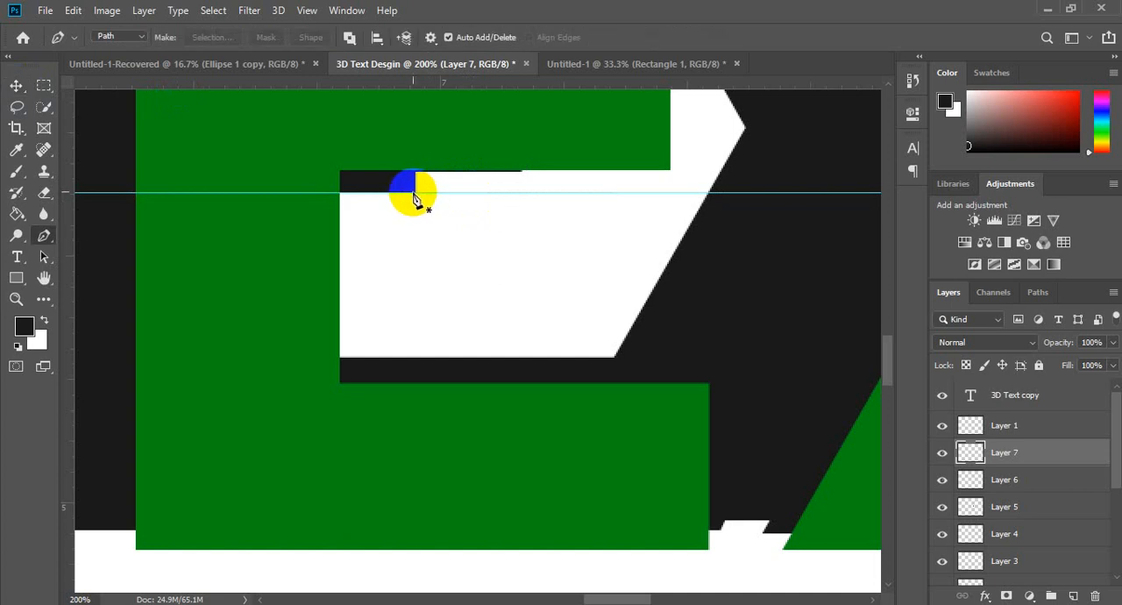
{"action": "left_click", "coordinate": [416, 194]}
{"action": "left_click", "coordinate": [674, 182]}
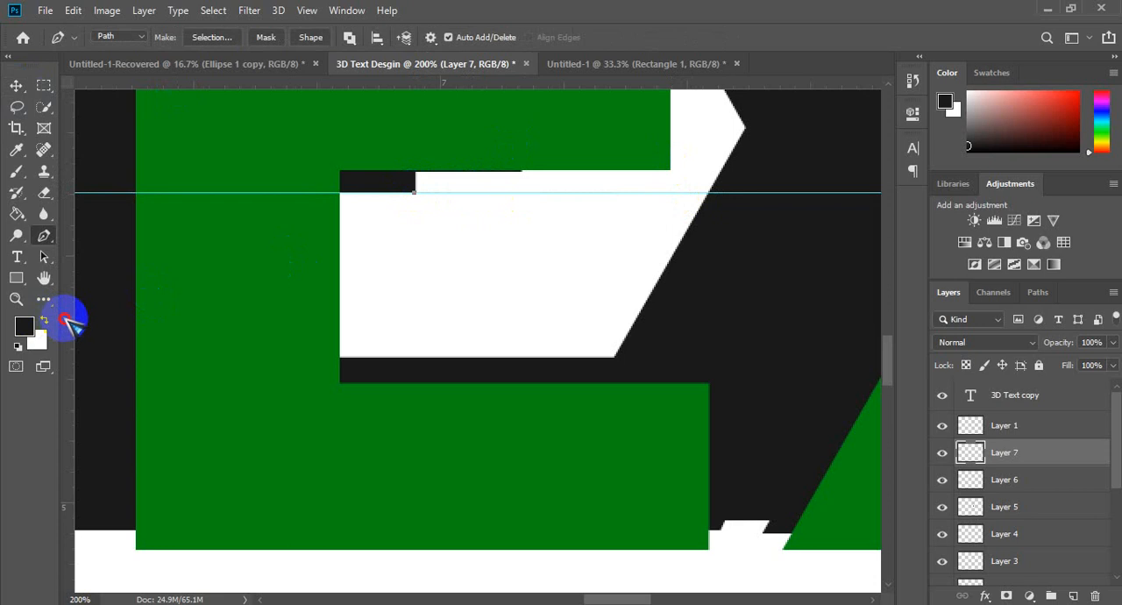
{"action": "left_click_drag", "start_coordinate": [70, 322], "coordinate": [669, 280]}
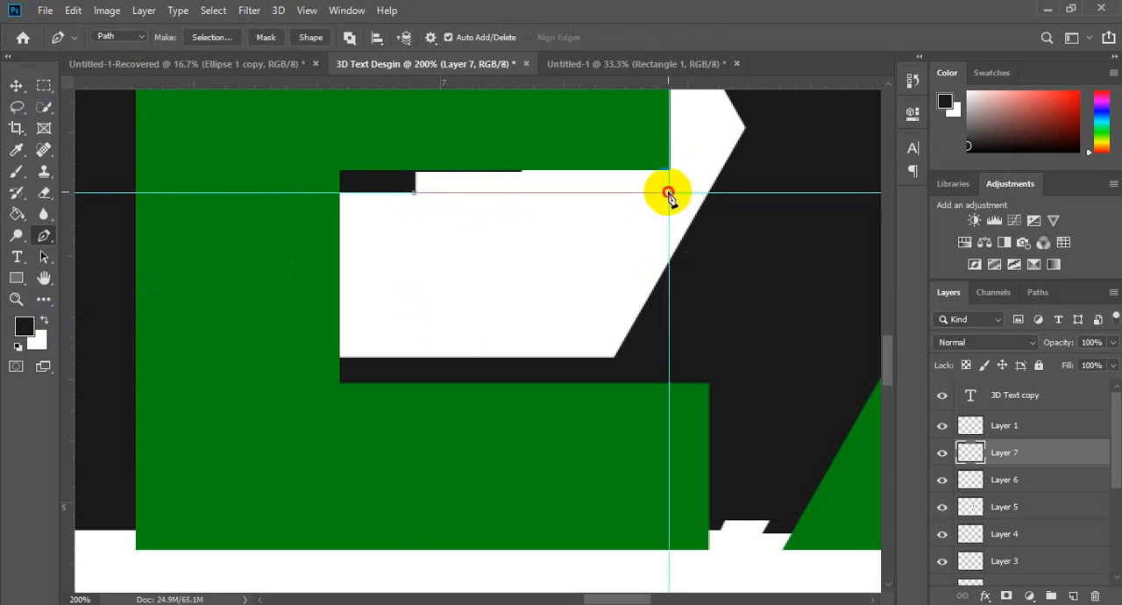
{"action": "left_click", "coordinate": [668, 193]}
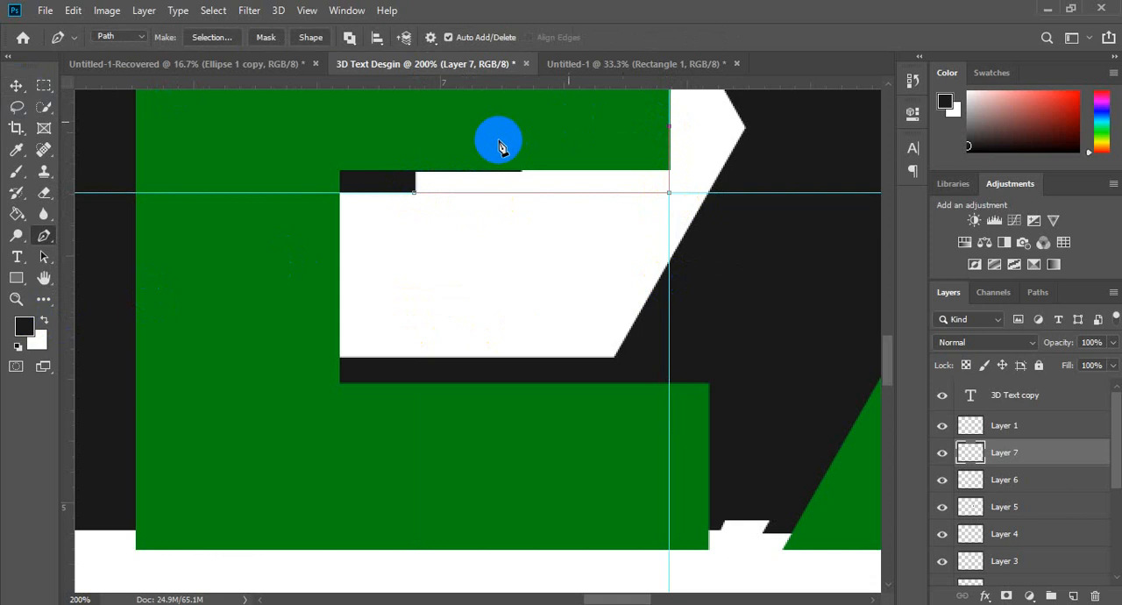
{"action": "left_click", "coordinate": [467, 144]}
{"action": "left_click", "coordinate": [362, 148]}
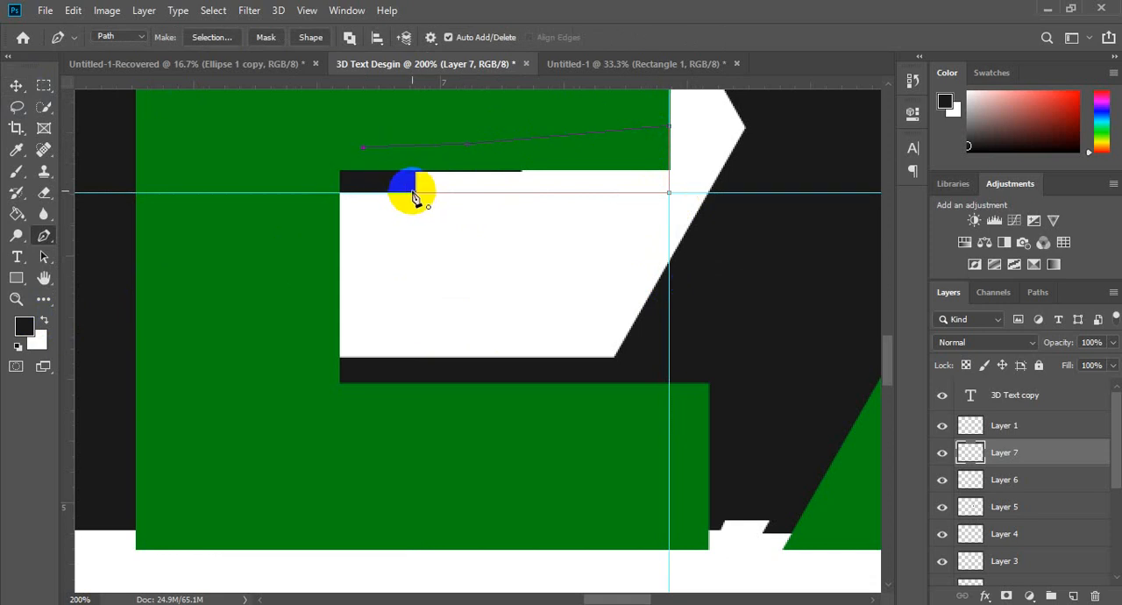
{"action": "left_click", "coordinate": [413, 192]}
Step: Fill the outlined strip beneath the E's middle arm with the dark foreground color, clearing the selection and hiding the guides
{"action": "key", "text": "ctrl+Return"}
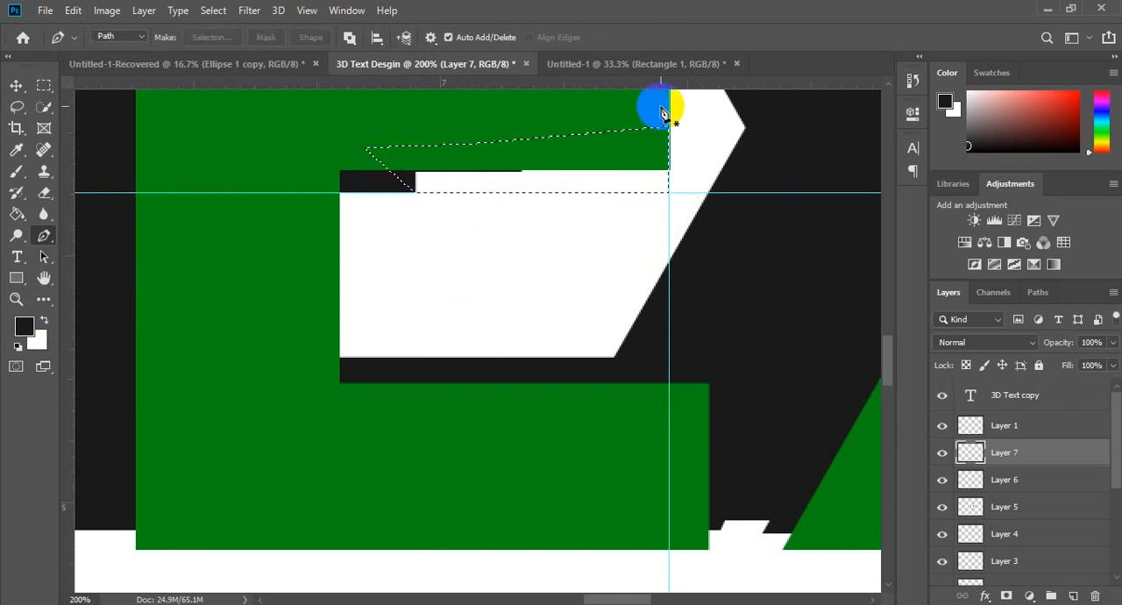
{"action": "key", "text": "g"}
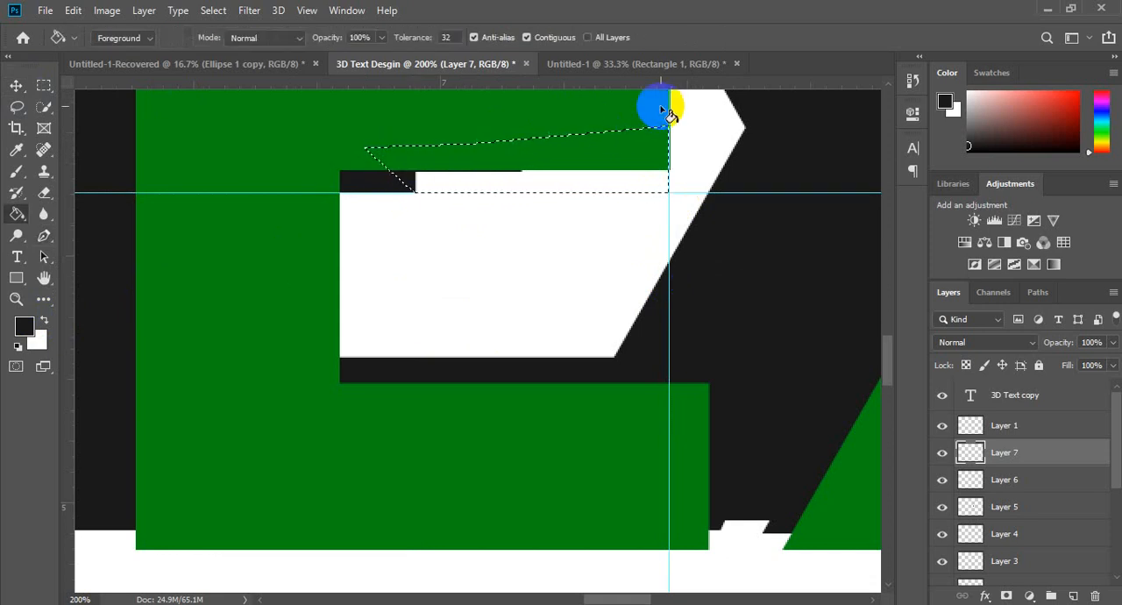
{"action": "left_click", "coordinate": [607, 167]}
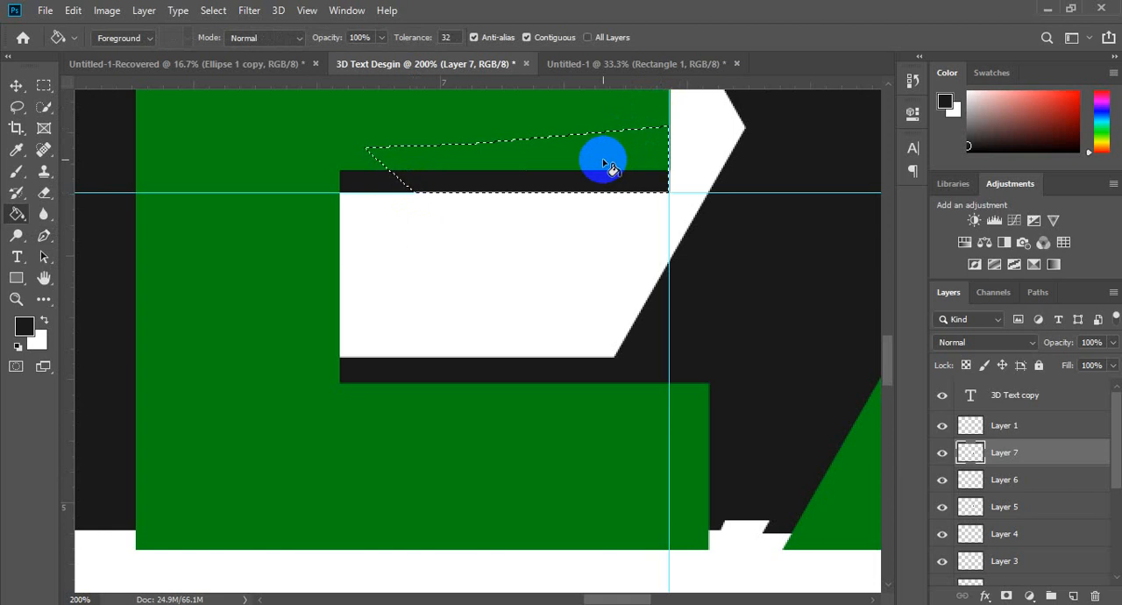
{"action": "key", "text": "ctrl+d"}
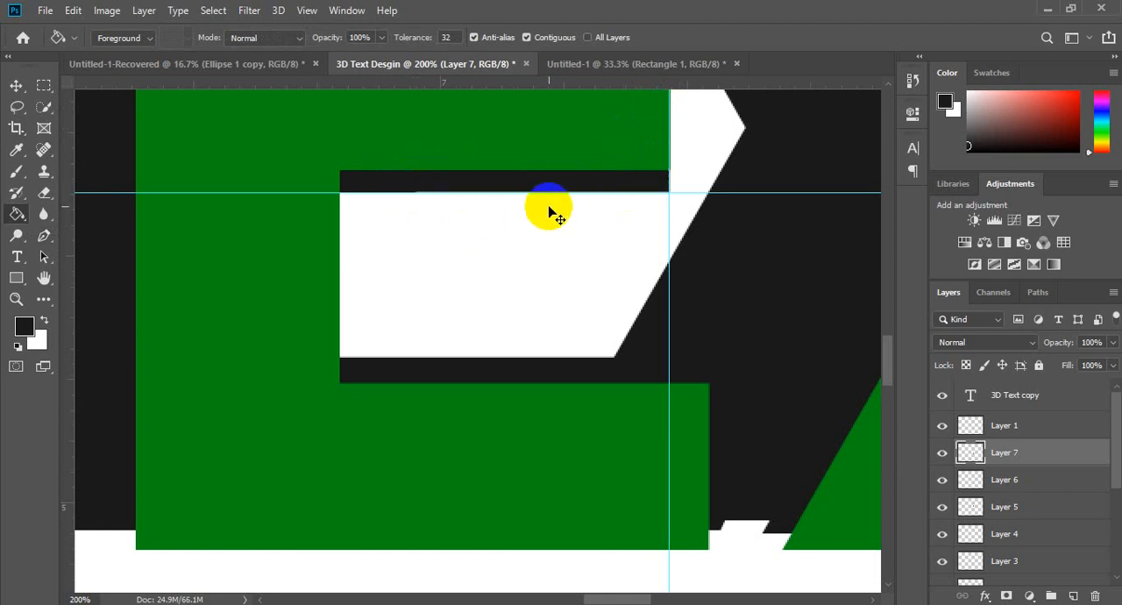
{"action": "key", "text": "ctrl+semicolon"}
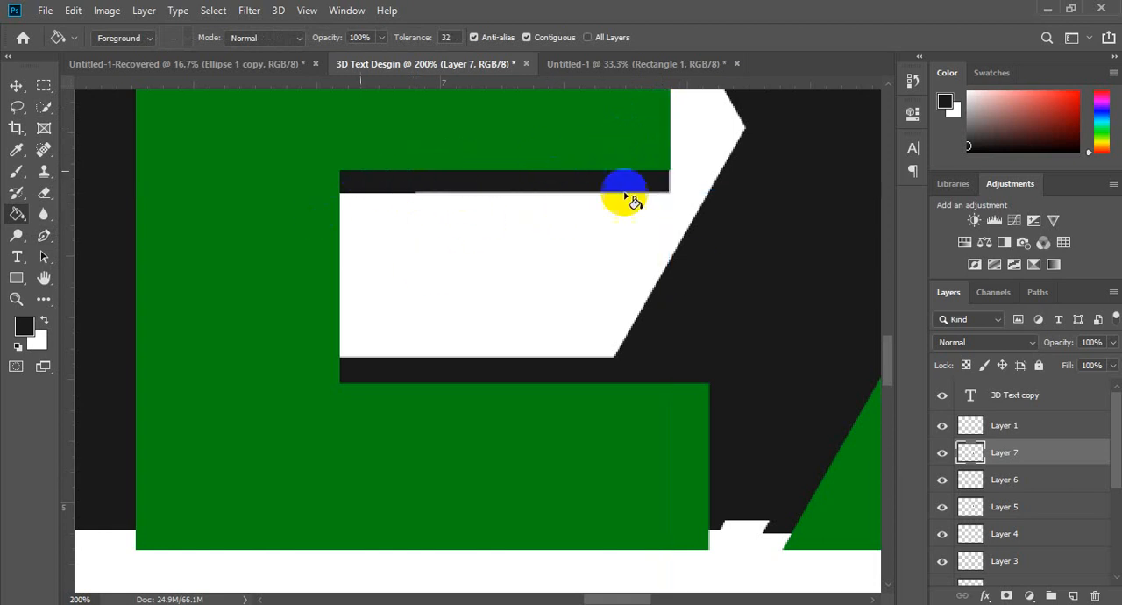
Step: Add a new layer above Layer 7 for patching the shadow gap between the feet of the E and X
{"action": "scroll", "coordinate": [882, 364], "scroll_direction": "down", "scroll_amount": 5}
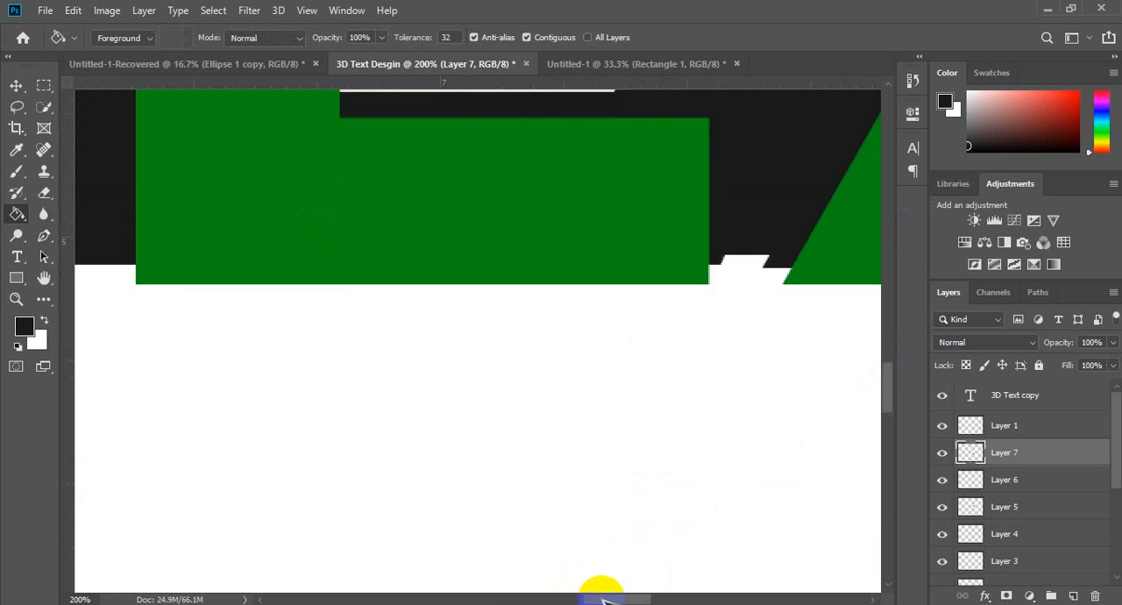
{"action": "left_click_drag", "start_coordinate": [605, 599], "coordinate": [638, 598]}
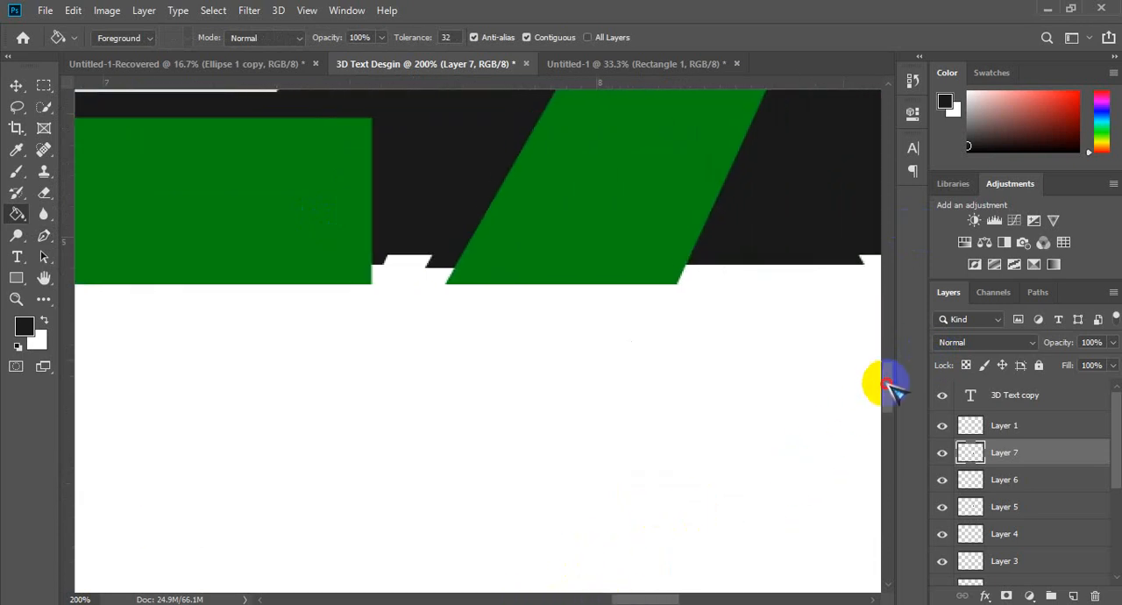
{"action": "left_click_drag", "start_coordinate": [882, 383], "coordinate": [887, 366]}
{"action": "key", "text": "p"}
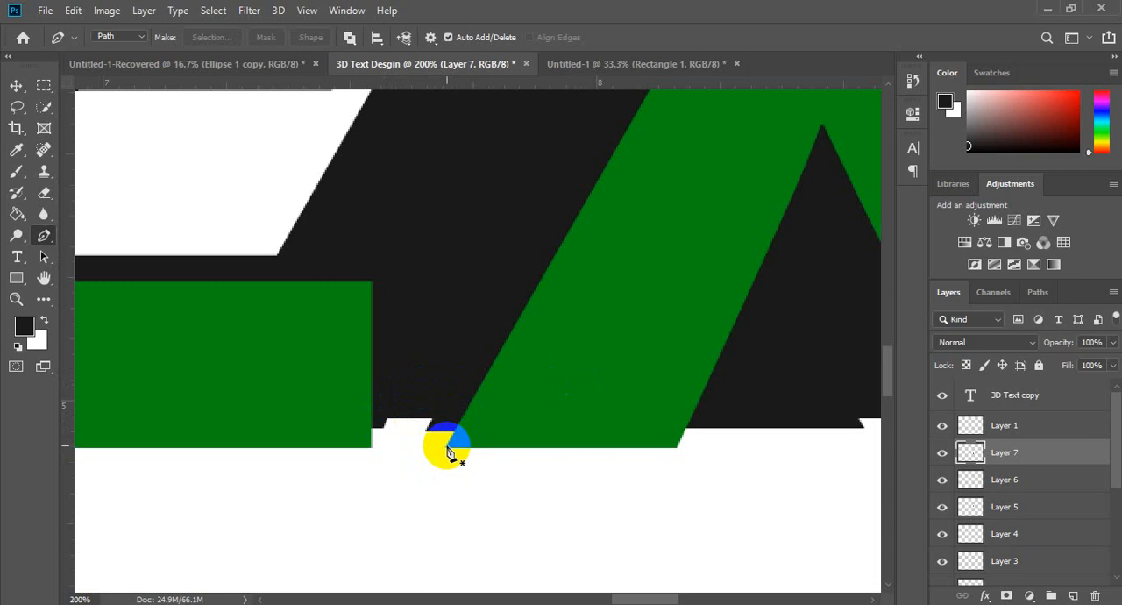
{"action": "key", "text": "ctrl+shift+n"}
{"action": "key", "text": "Return"}
Step: Outline the notched gap between the E's base and the X's left foot as a closed Pen path ending at the foot's outer corner
{"action": "left_click", "coordinate": [445, 447]}
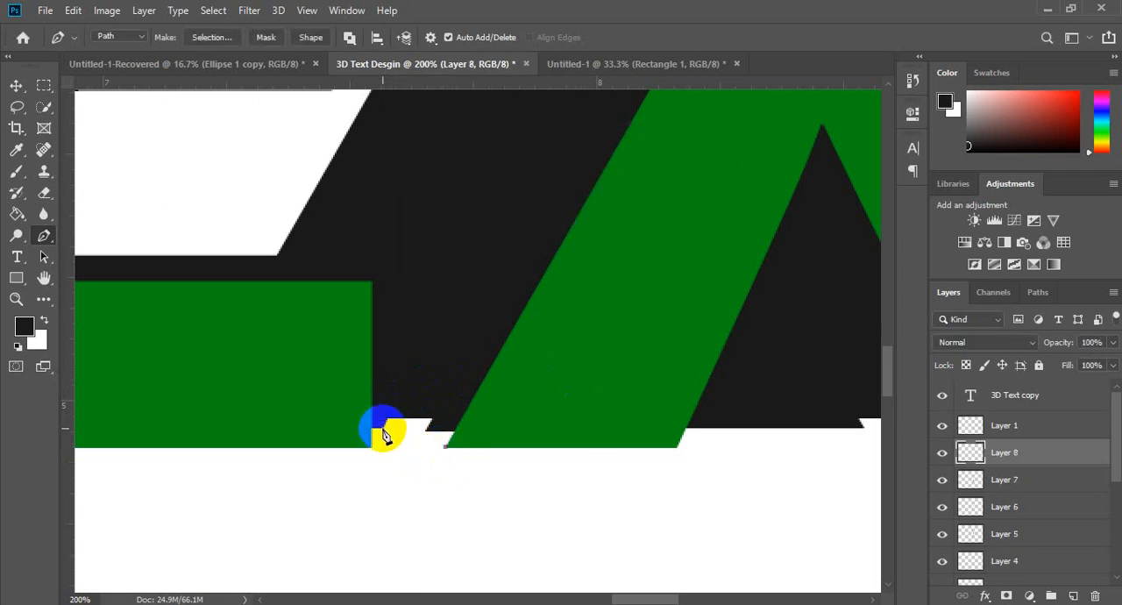
{"action": "left_click", "coordinate": [384, 428]}
{"action": "left_click", "coordinate": [398, 370]}
{"action": "left_click", "coordinate": [468, 358]}
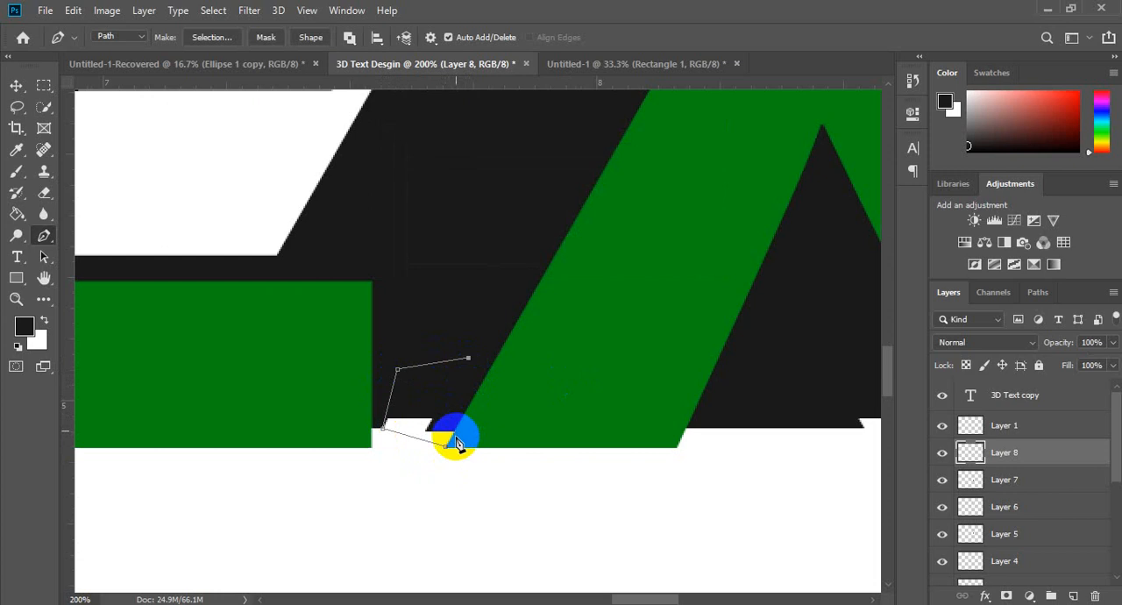
{"action": "left_click", "coordinate": [498, 400]}
{"action": "left_click", "coordinate": [447, 448]}
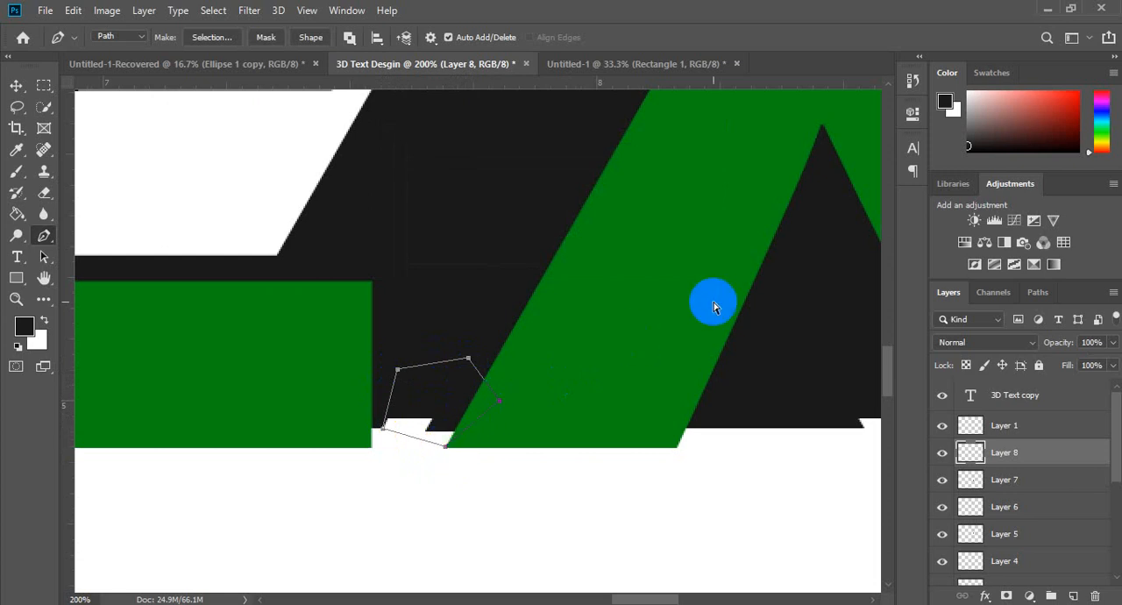
Step: Turn the path between the E and X into a selection, fill it with the dark foreground color, and deselect
{"action": "key", "text": "ctrl+Return"}
{"action": "key", "text": "g"}
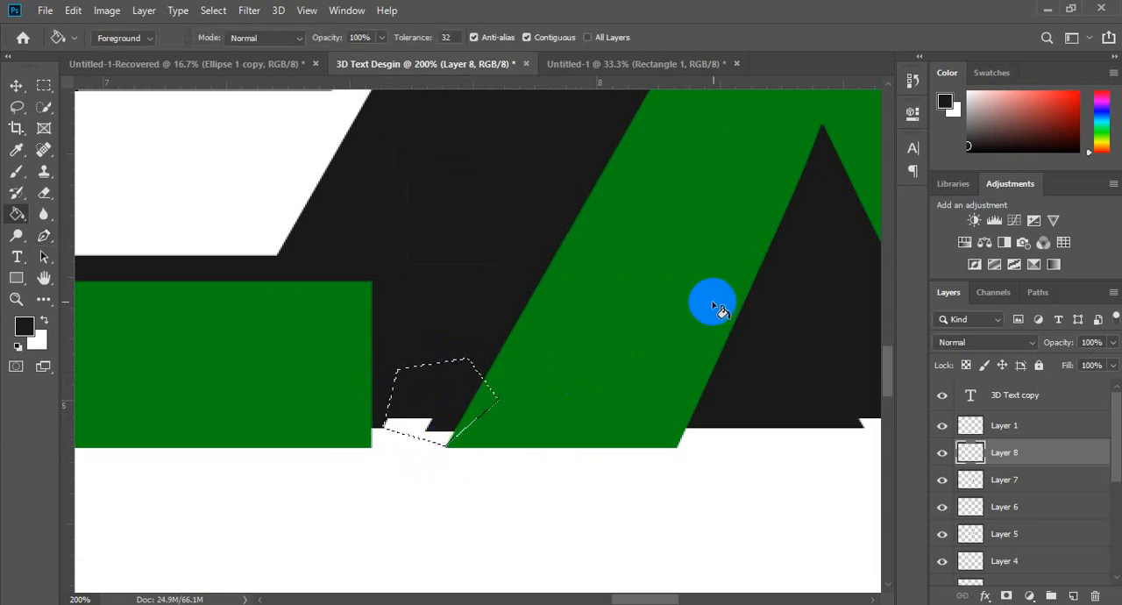
{"action": "left_click", "coordinate": [451, 408]}
{"action": "key", "text": "ctrl+d"}
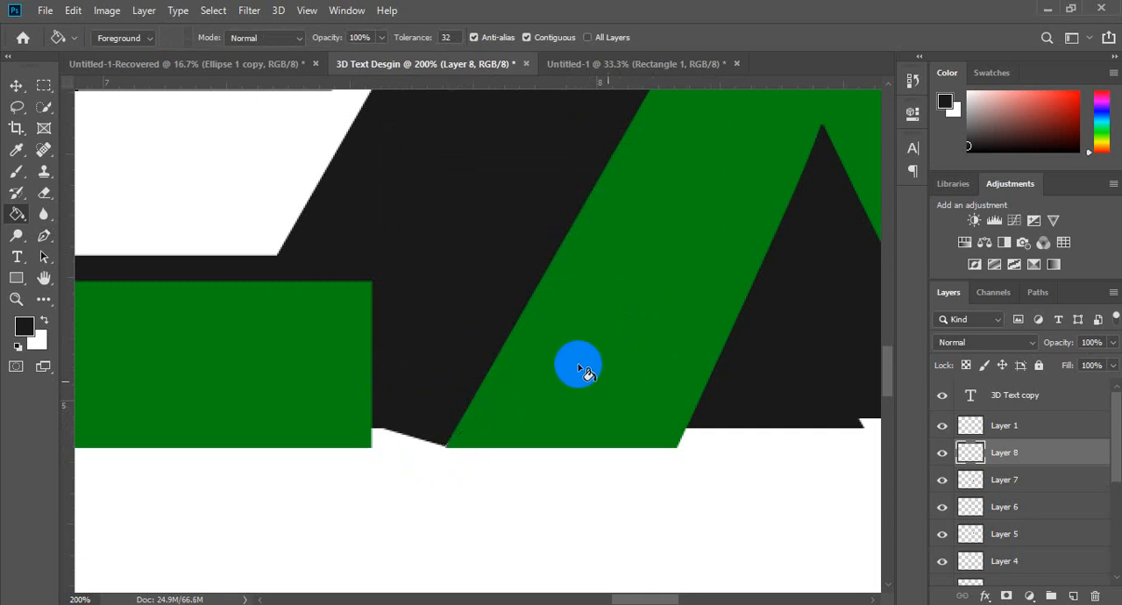
Step: Examine the shadow edges across the TEXT lettering for remaining stepped gaps
{"action": "key", "text": "z"}
{"action": "left_click", "coordinate": [549, 433], "text": "alt"}
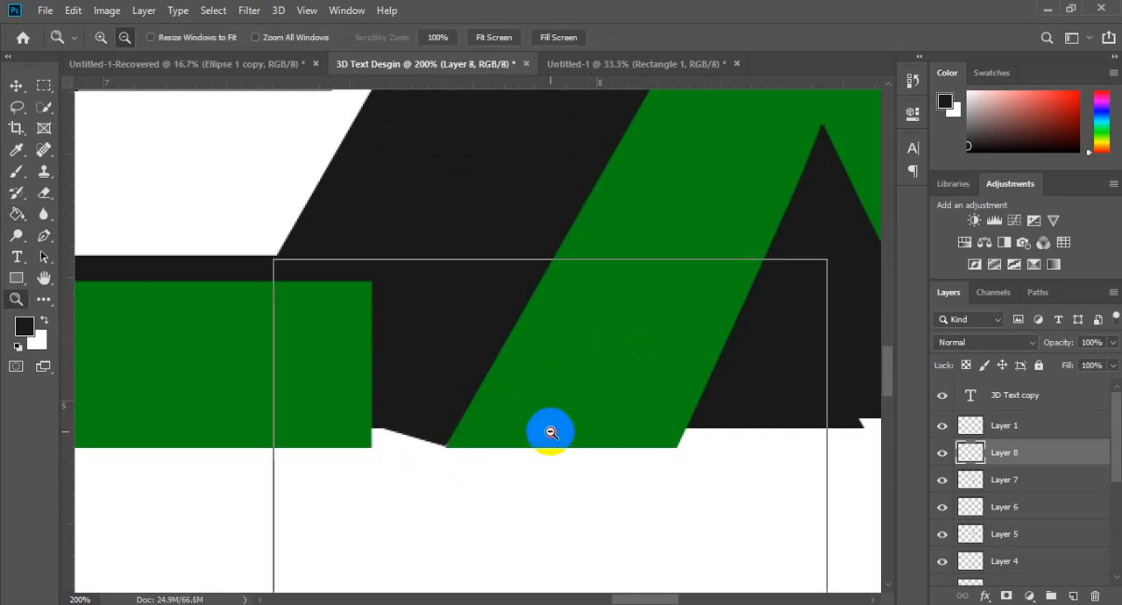
{"action": "left_click", "coordinate": [701, 431], "text": "alt"}
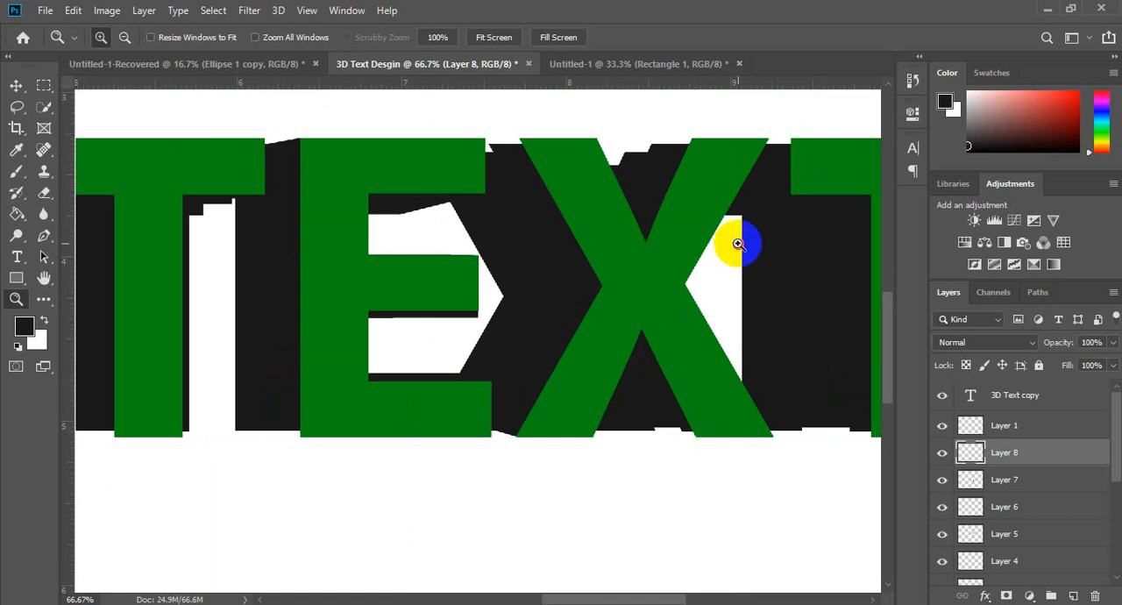
{"action": "left_click_drag", "start_coordinate": [738, 243], "coordinate": [257, 459]}
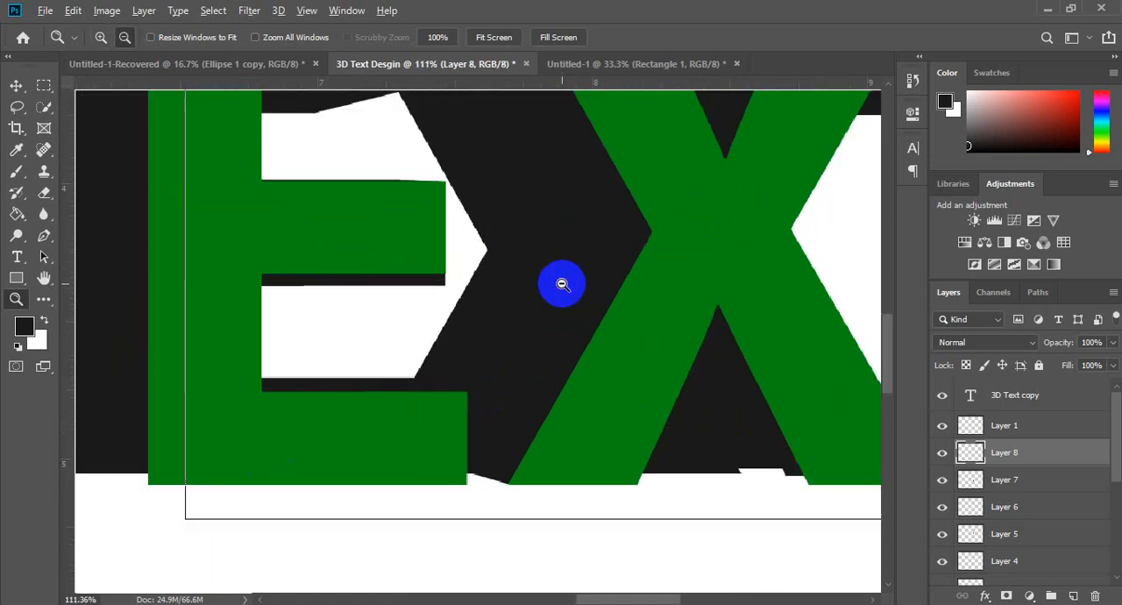
{"action": "left_click", "coordinate": [562, 284], "text": "alt"}
{"action": "left_click", "coordinate": [562, 284], "text": "alt"}
{"action": "left_click", "coordinate": [562, 284], "text": "alt"}
{"action": "left_click", "coordinate": [562, 284], "text": "alt"}
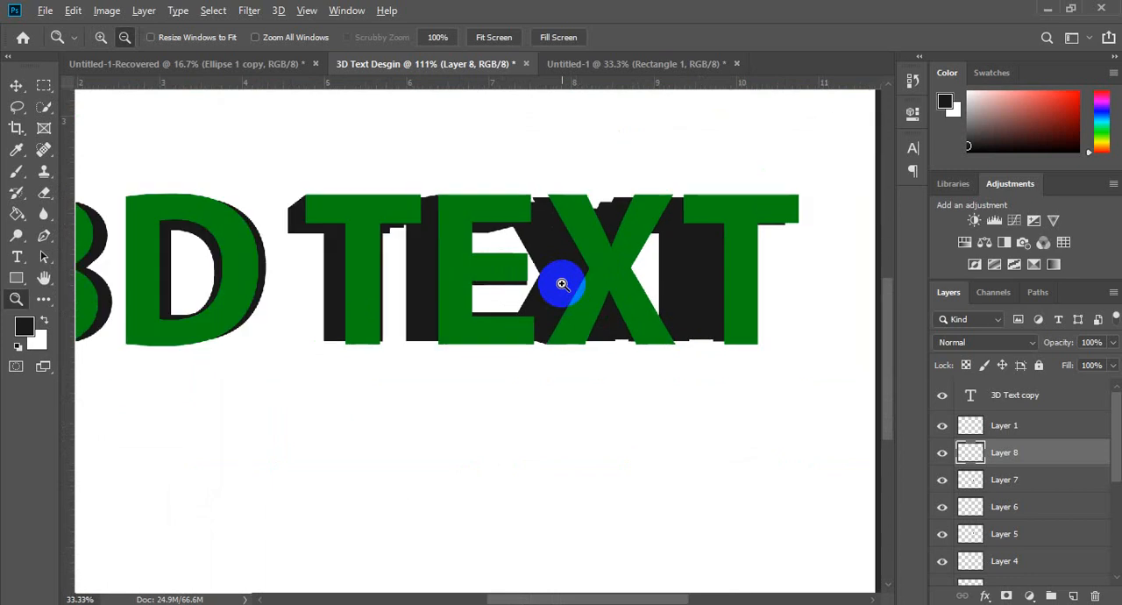
{"action": "left_click", "coordinate": [562, 284]}
{"action": "left_click", "coordinate": [561, 284]}
{"action": "left_click", "coordinate": [562, 284], "text": "alt"}
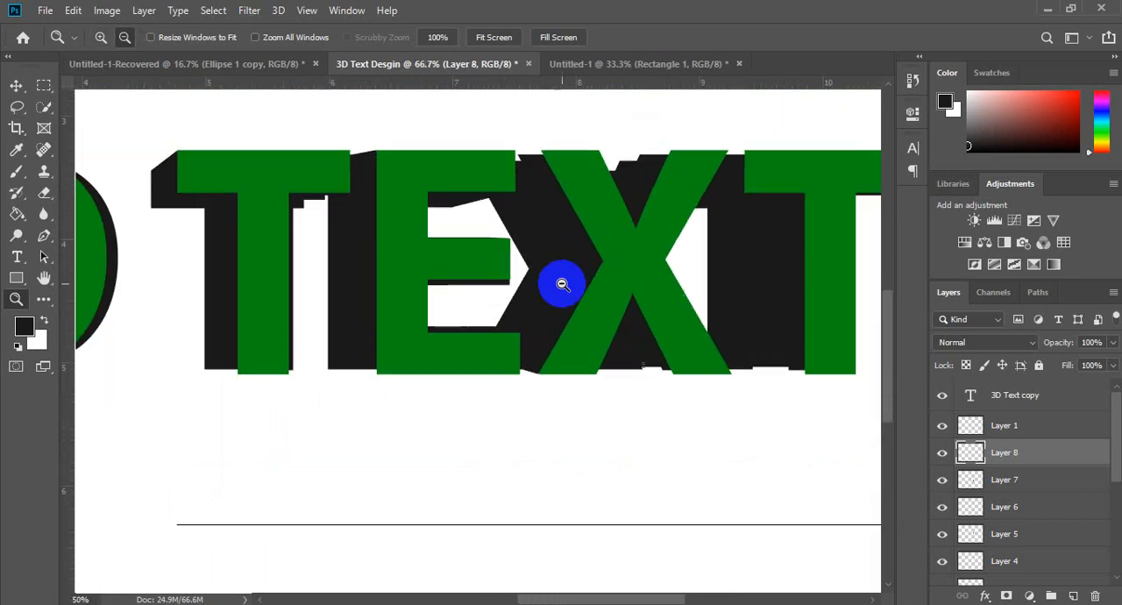
{"action": "left_click", "coordinate": [562, 284], "text": "alt"}
{"action": "key", "text": "h"}
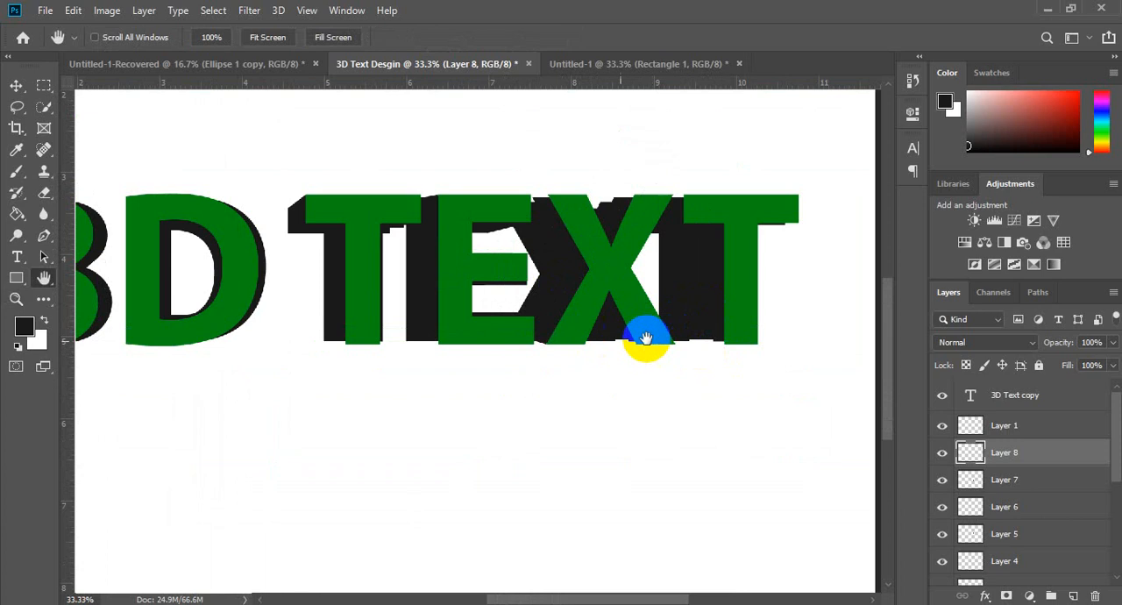
Step: Add a new layer above Layer 8 for patching the notch in the shadow between the X's legs
{"action": "key", "text": "z"}
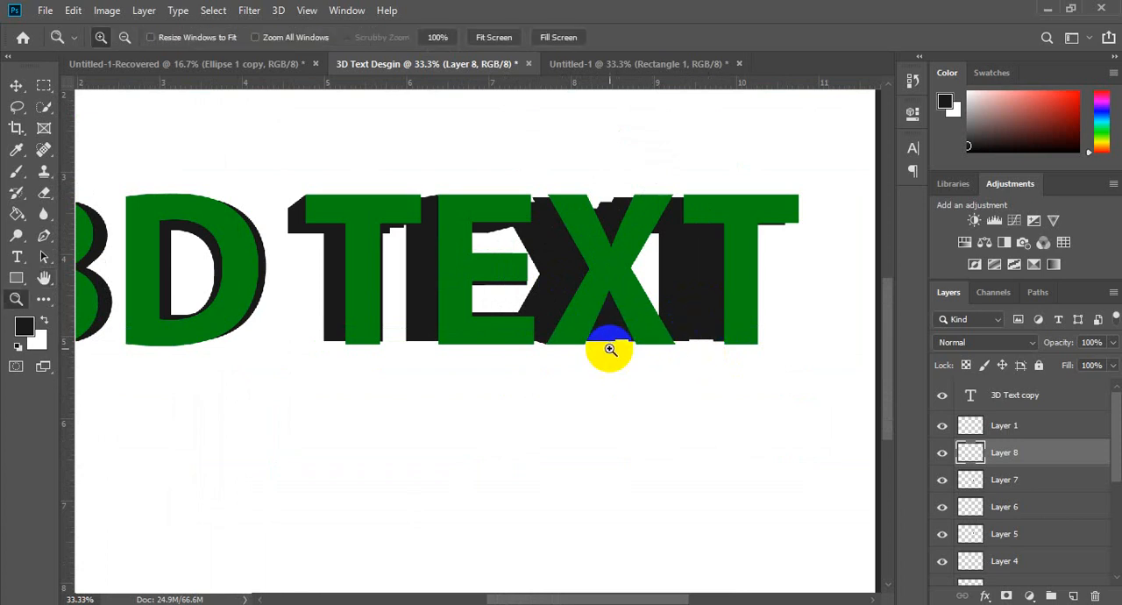
{"action": "left_click_drag", "start_coordinate": [628, 340], "coordinate": [628, 340]}
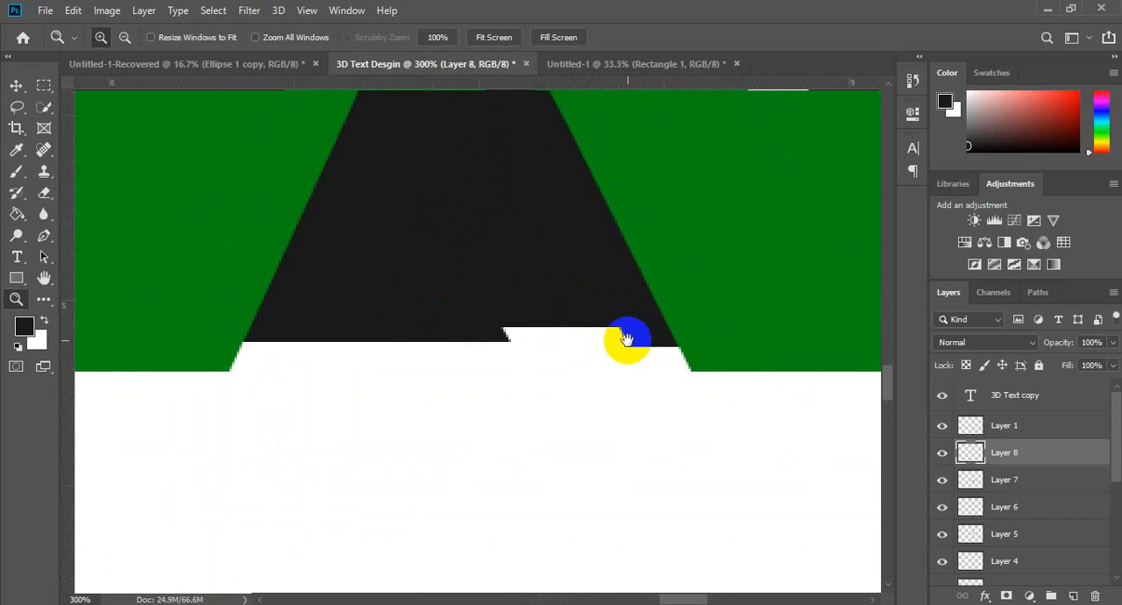
{"action": "key", "text": "p"}
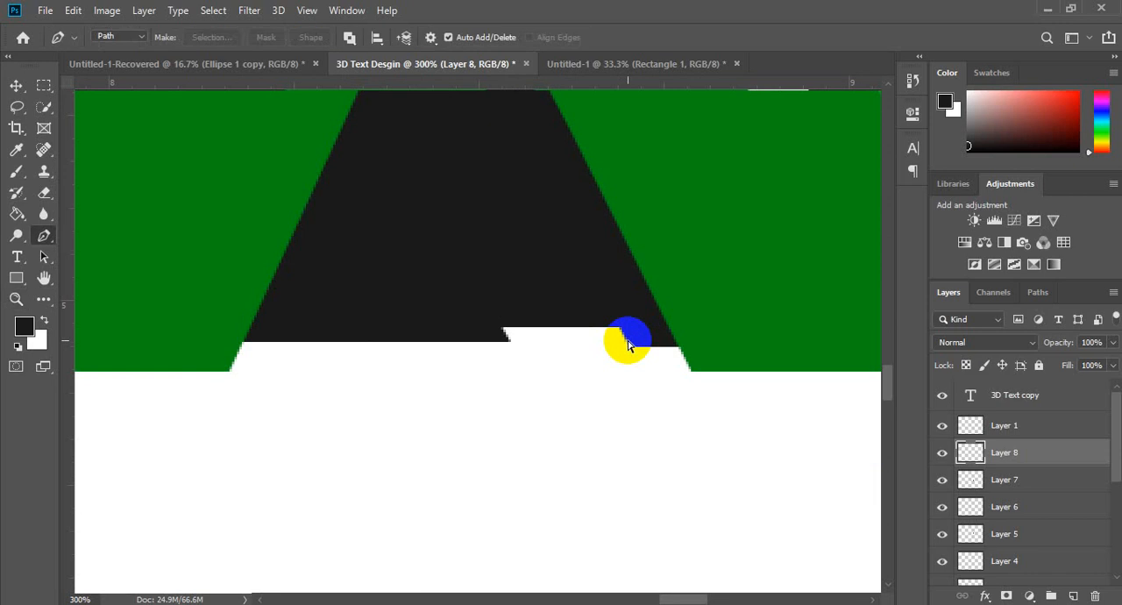
{"action": "key", "text": "ctrl+shift+n"}
{"action": "key", "text": "Return"}
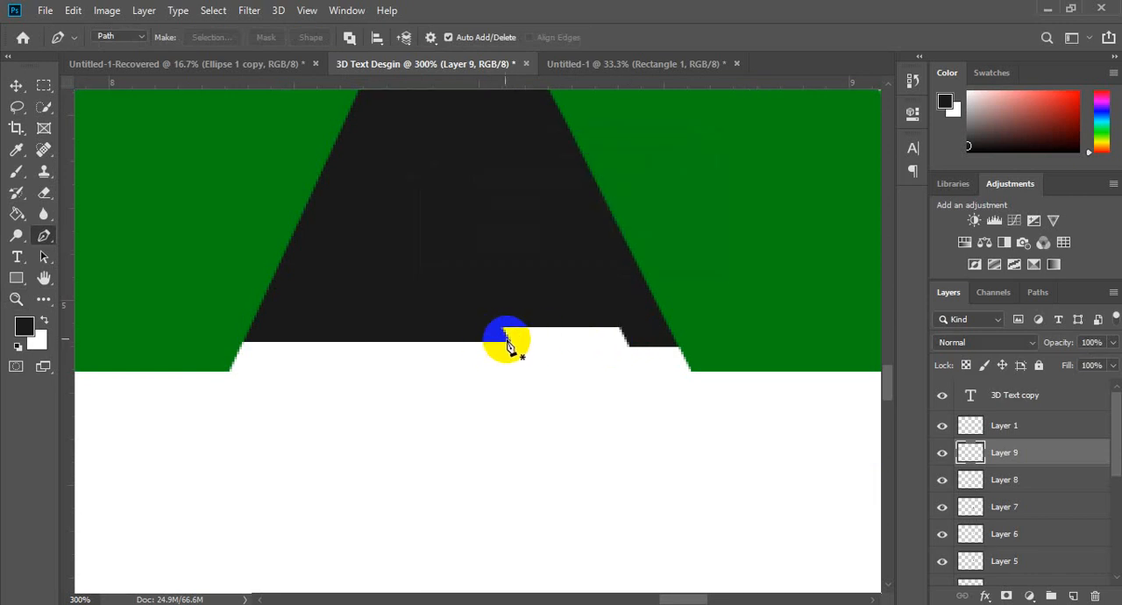
Step: Outline the notch between the X's legs with the Pen tool, running its lower edge to the right foot's inner corner
{"action": "left_click", "coordinate": [508, 341]}
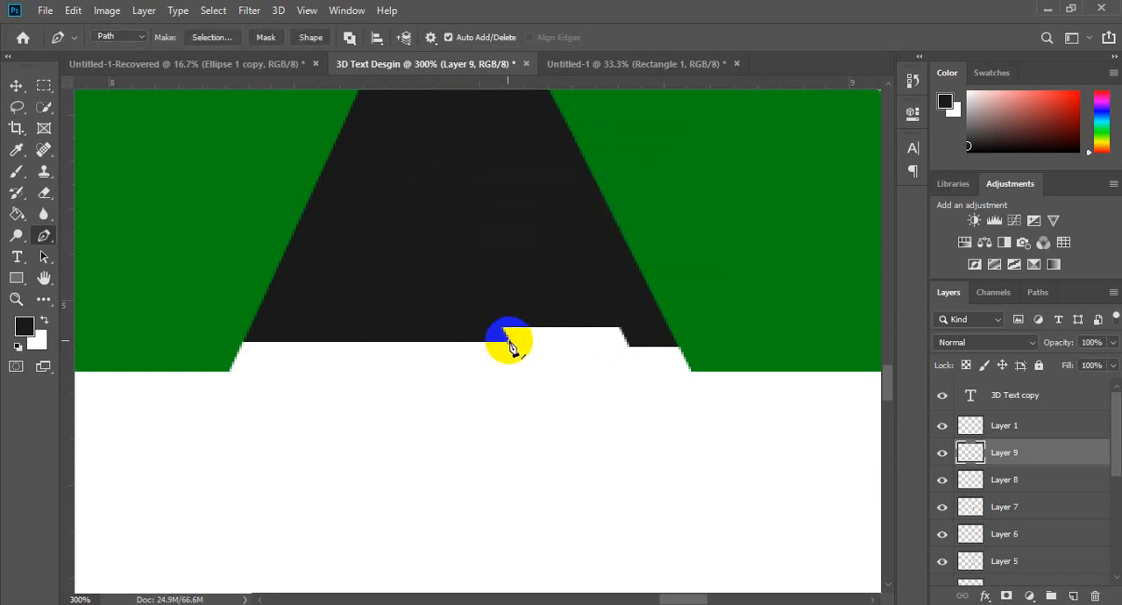
{"action": "left_click", "coordinate": [693, 371]}
{"action": "left_click", "coordinate": [637, 226]}
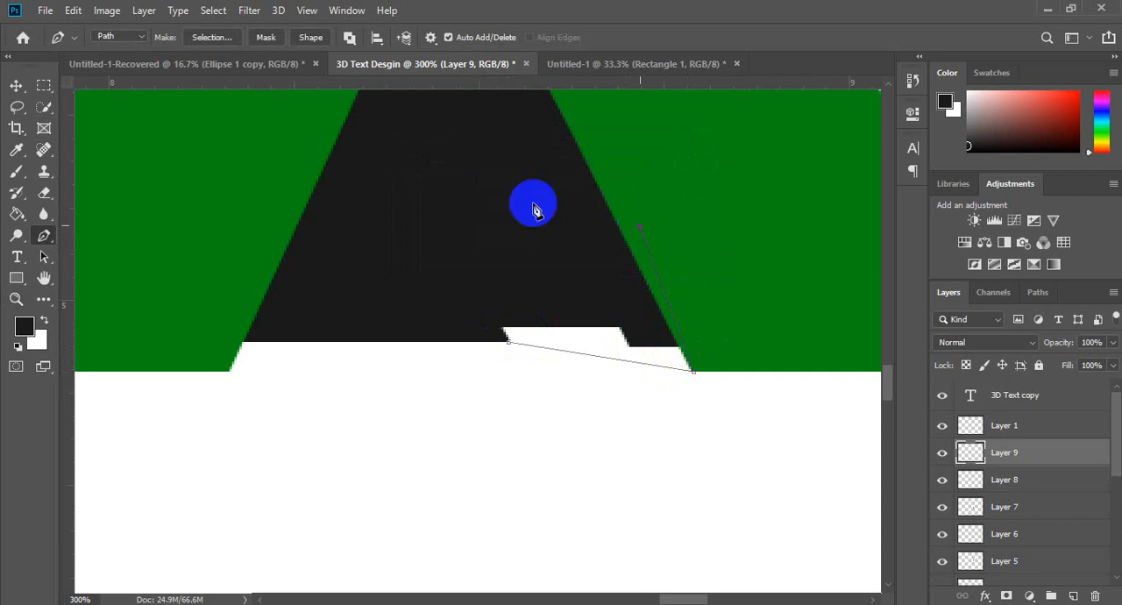
{"action": "left_click", "coordinate": [459, 191]}
{"action": "left_click", "coordinate": [419, 270]}
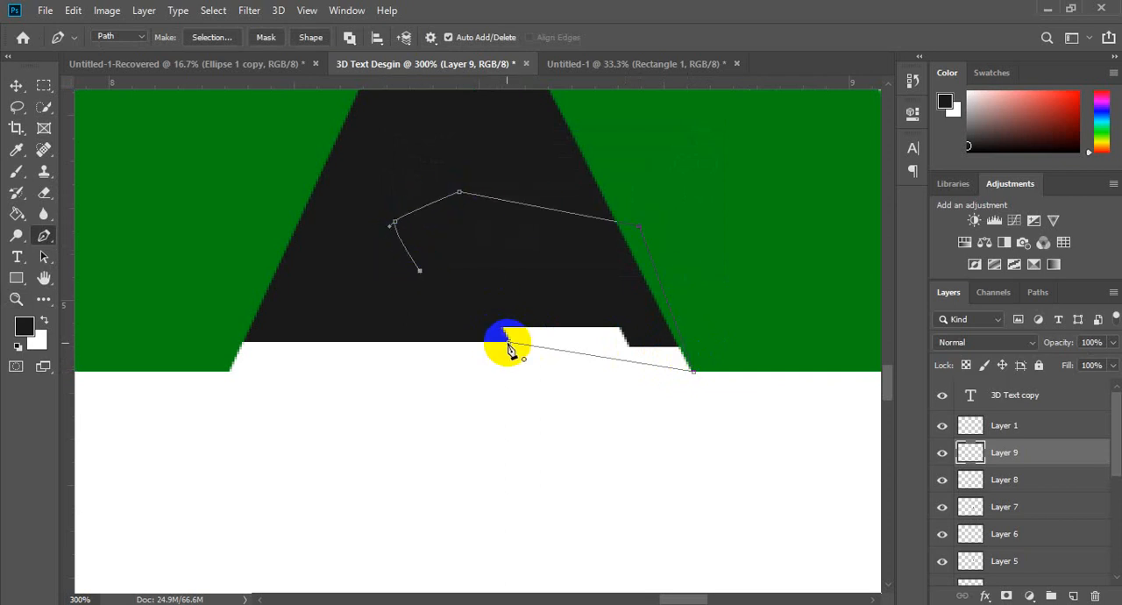
{"action": "left_click", "coordinate": [508, 342]}
Step: Convert the path between the X's legs to a selection, fill it with the dark foreground color, and deselect
{"action": "key", "text": "ctrl+Return"}
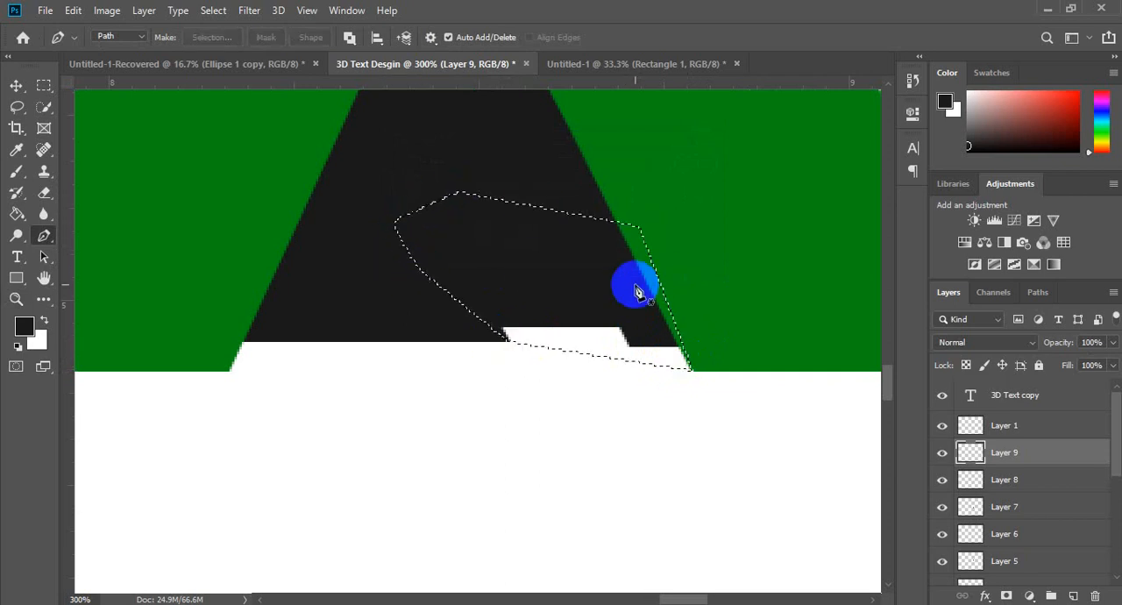
{"action": "key", "text": "g"}
{"action": "left_click", "coordinate": [561, 338]}
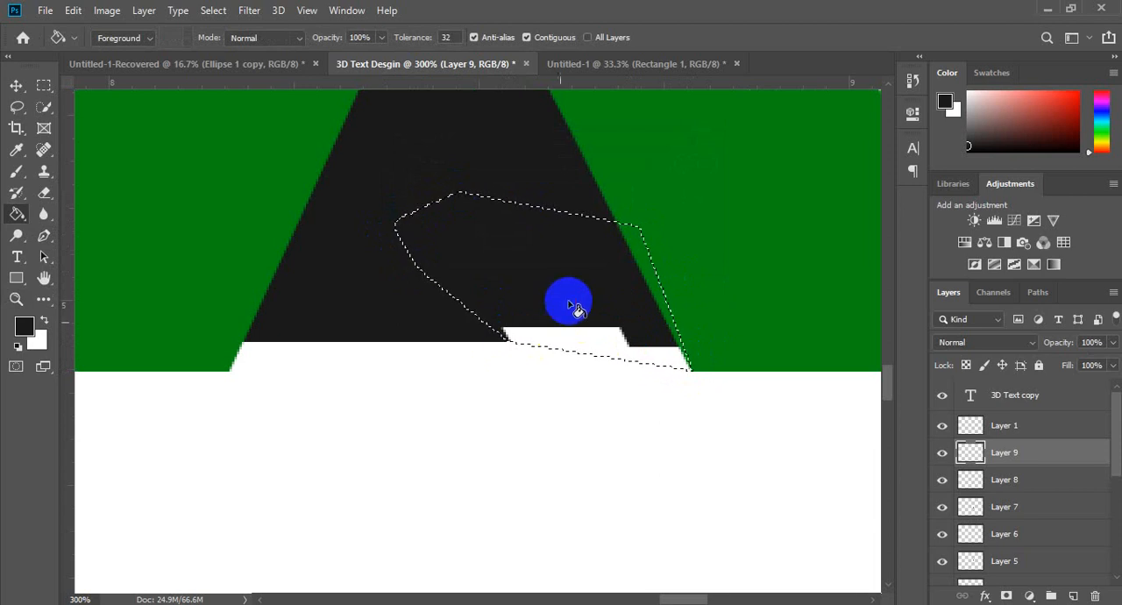
{"action": "key", "text": "ctrl+d"}
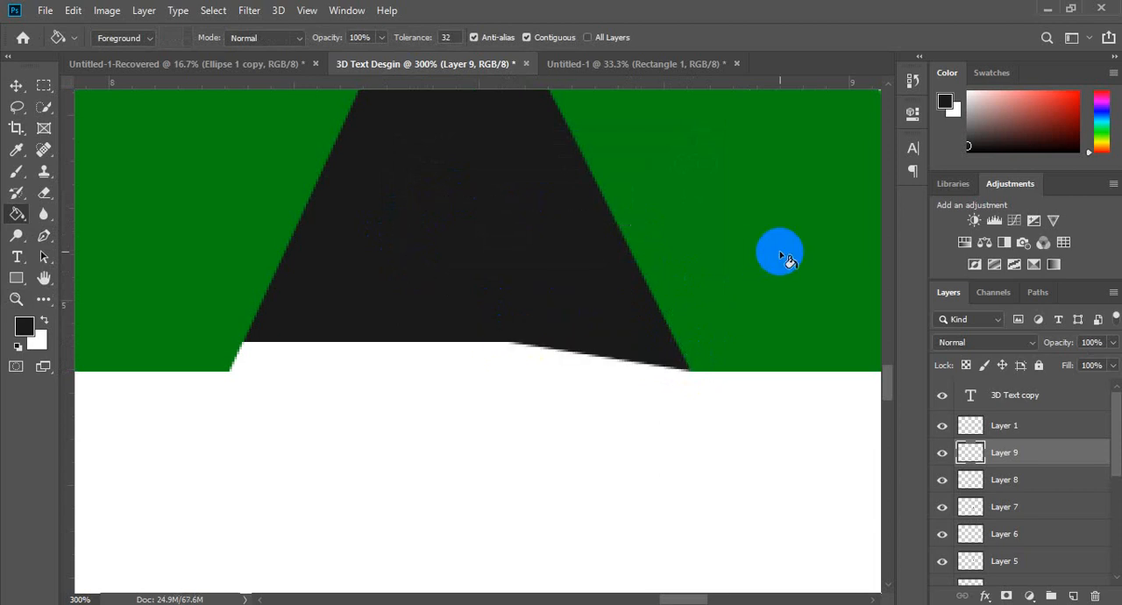
Step: Add a new layer above Layer 9 for patching the stepped shadow between the X and the final T
{"action": "key", "text": "z"}
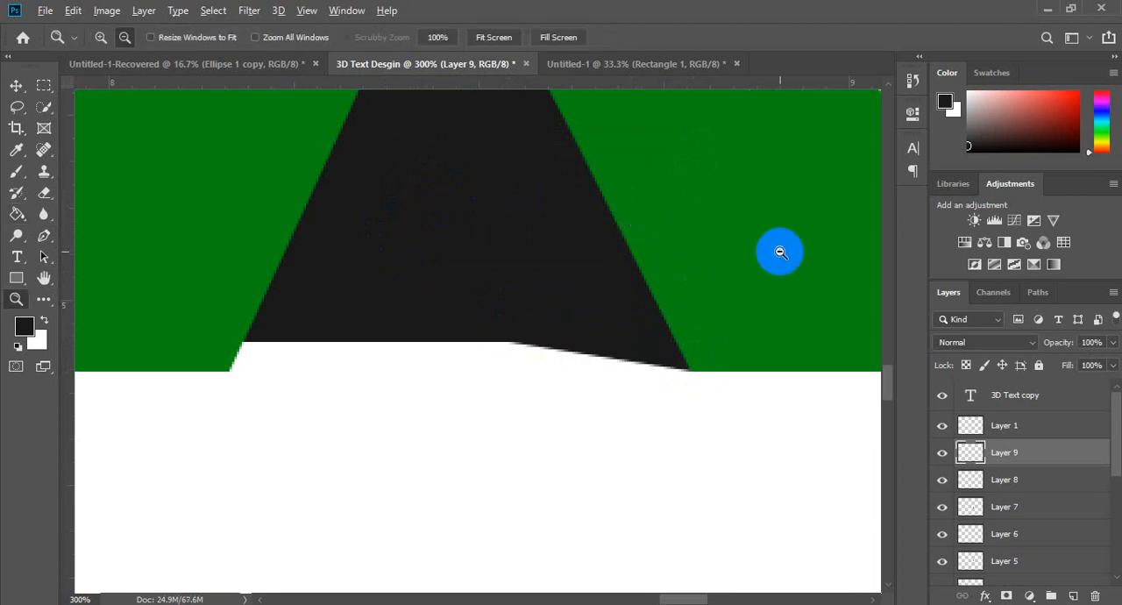
{"action": "left_click", "coordinate": [532, 315], "text": "alt"}
{"action": "left_click", "coordinate": [532, 315], "text": "alt"}
{"action": "left_click", "coordinate": [528, 312], "text": "alt"}
{"action": "left_click", "coordinate": [529, 313], "text": "alt"}
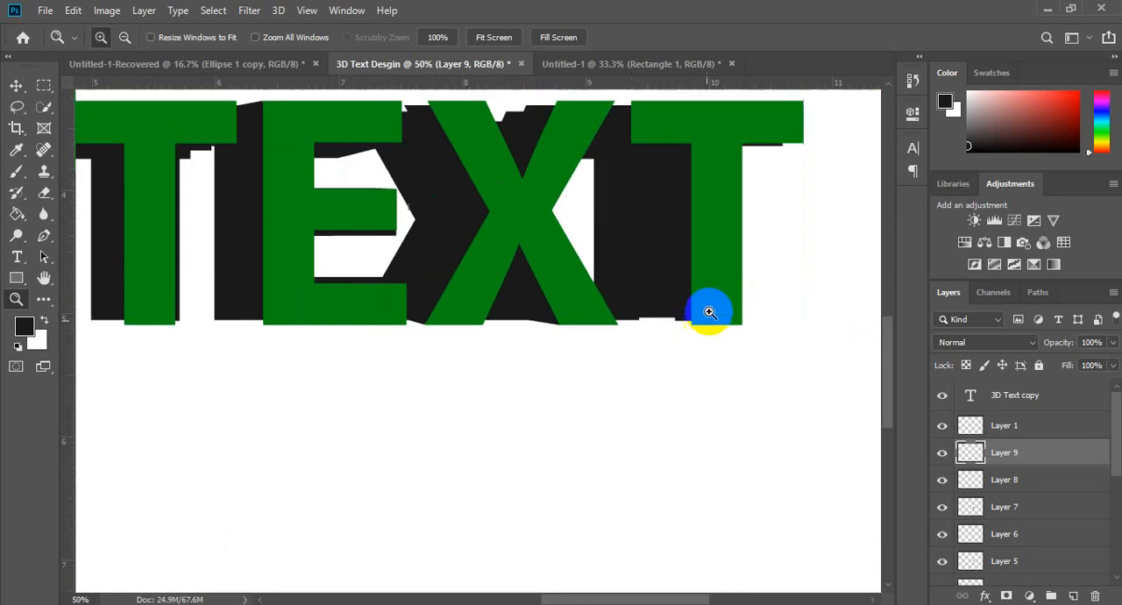
{"action": "left_click", "coordinate": [676, 318]}
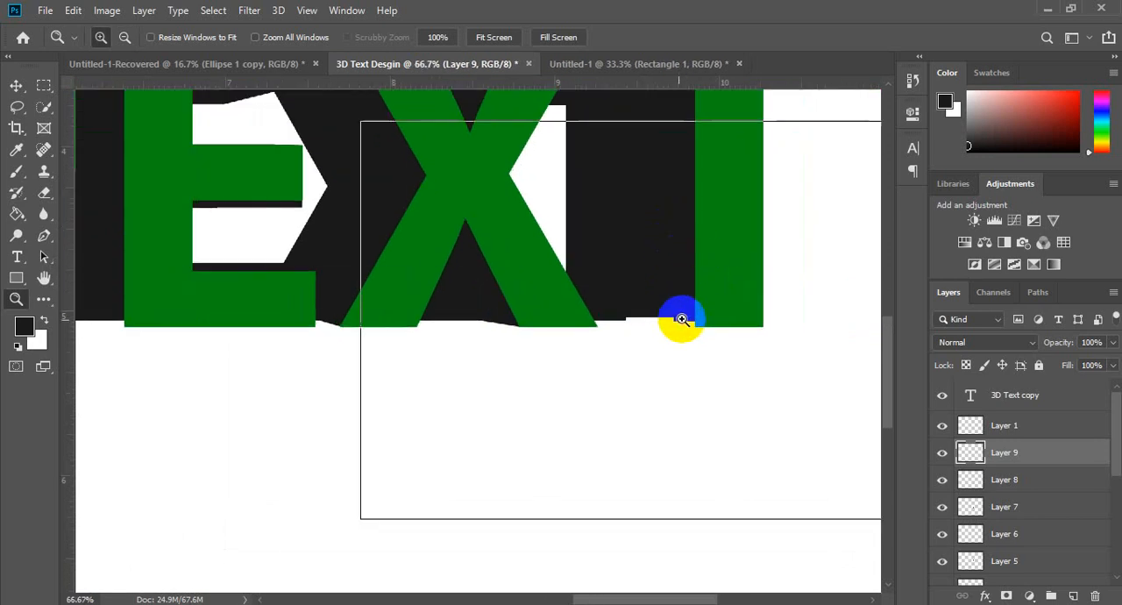
{"action": "left_click", "coordinate": [680, 319]}
{"action": "left_click", "coordinate": [691, 317]}
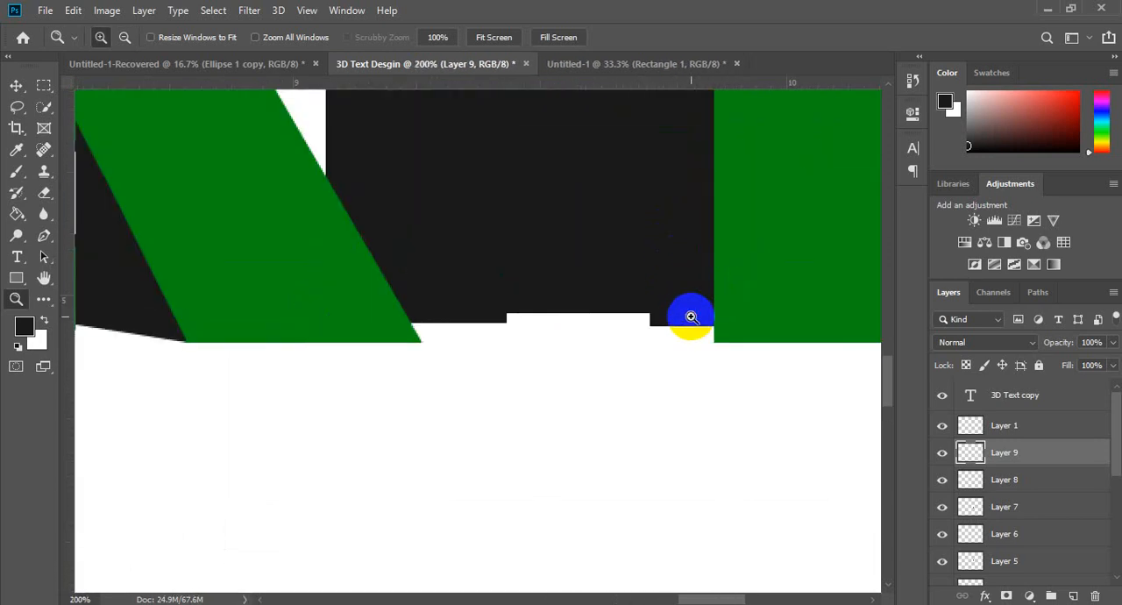
{"action": "key", "text": "ctrl+shift+n"}
{"action": "key", "text": "Return"}
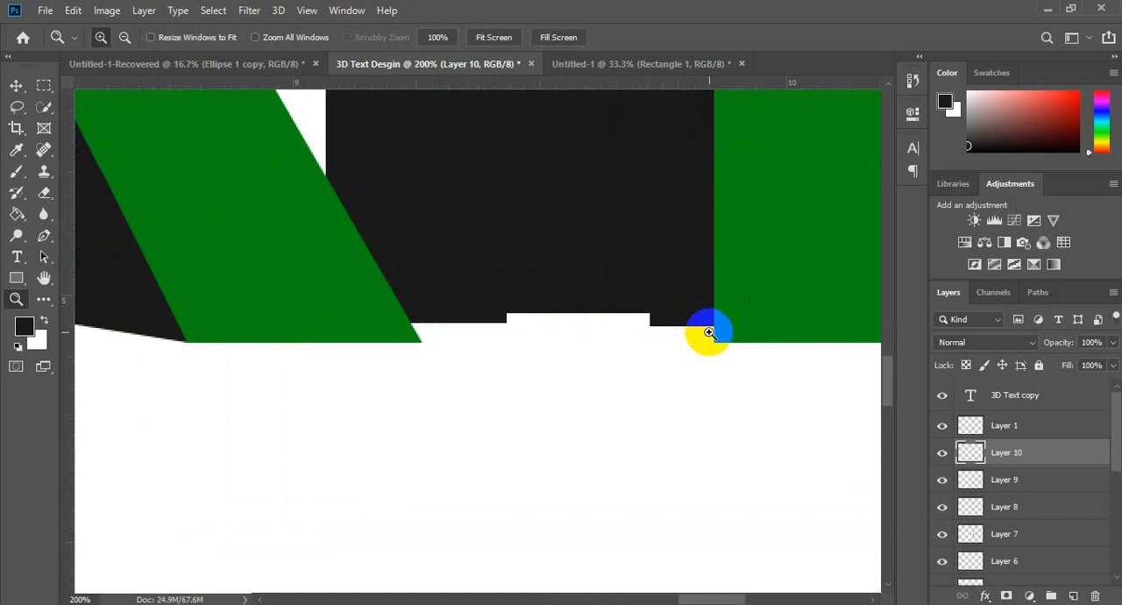
Step: Outline the stepped gap beside the final T's stem with a closed Pen path starting at the stem's lower-left corner
{"action": "key", "text": "p"}
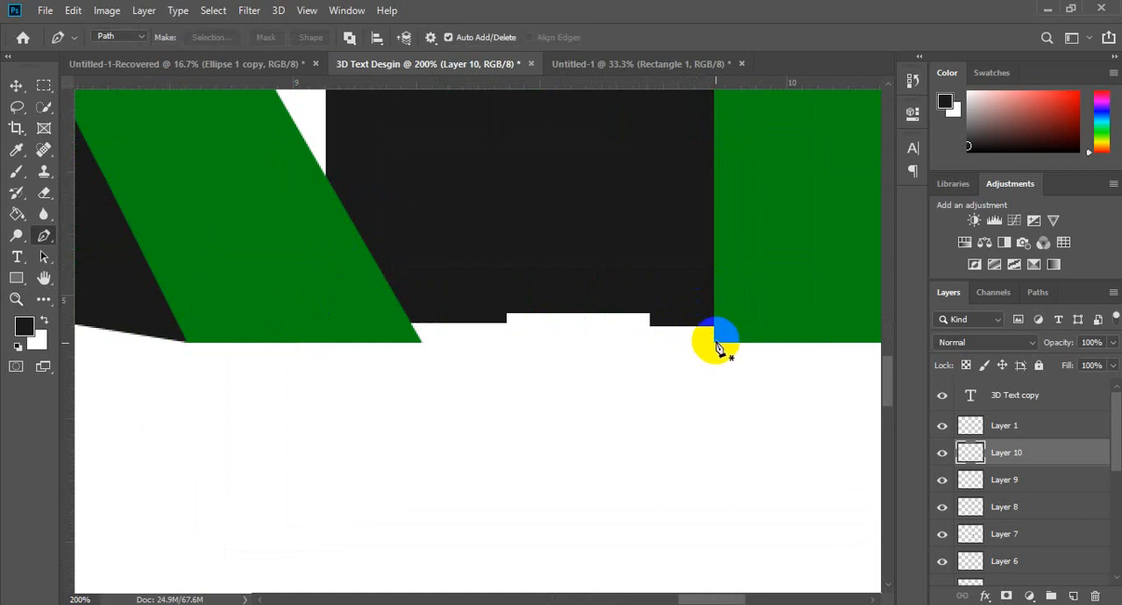
{"action": "left_click", "coordinate": [714, 342]}
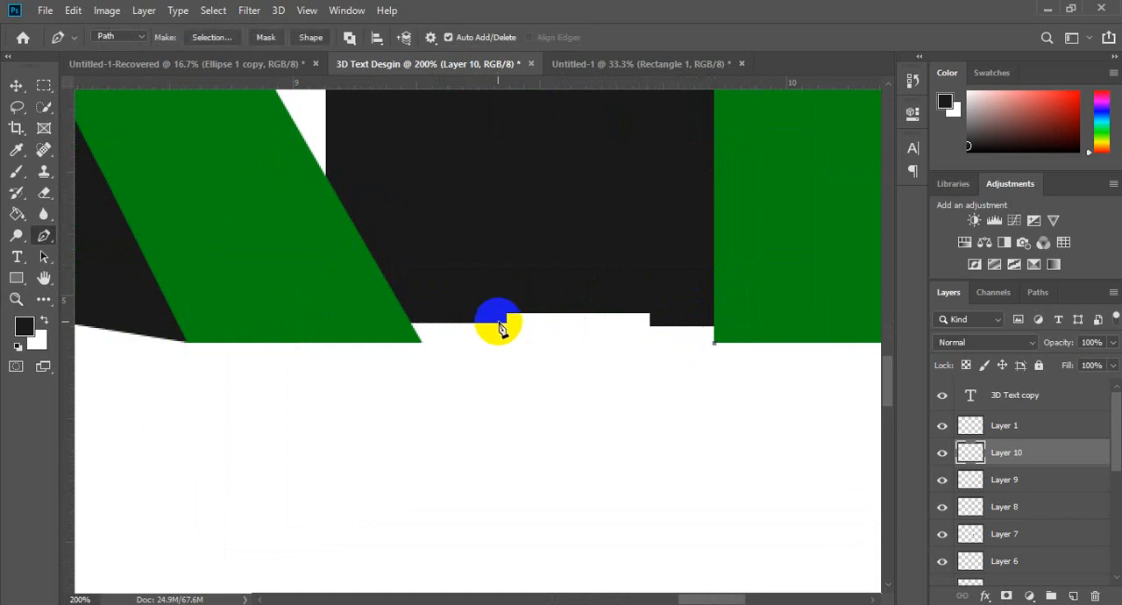
{"action": "left_click", "coordinate": [505, 323]}
{"action": "left_click", "coordinate": [504, 280]}
{"action": "left_click", "coordinate": [628, 193]}
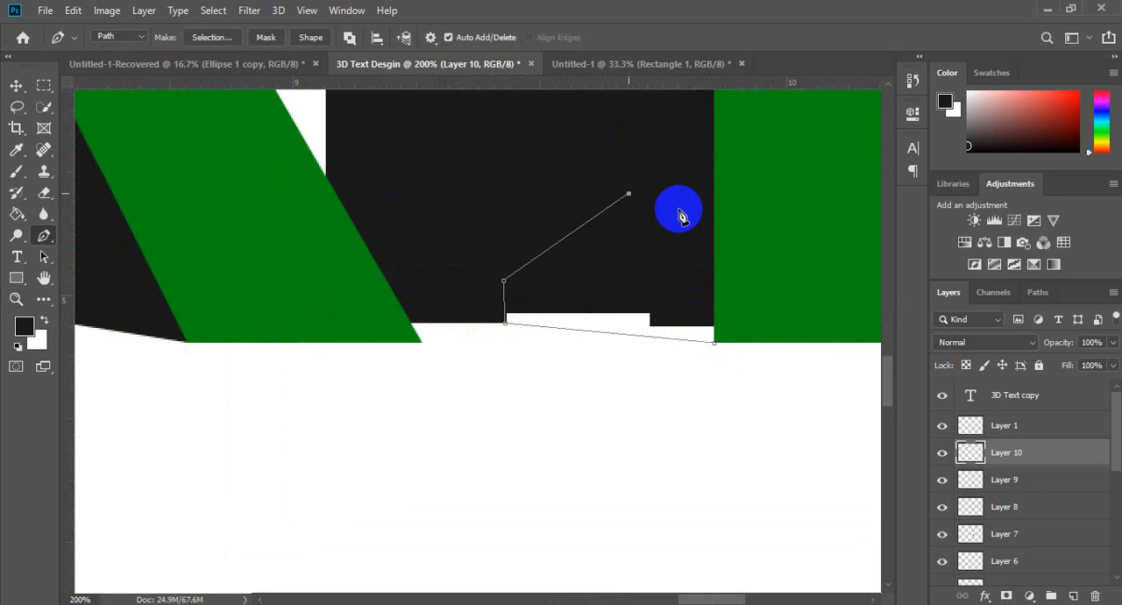
{"action": "left_click", "coordinate": [706, 225]}
{"action": "left_click", "coordinate": [768, 286]}
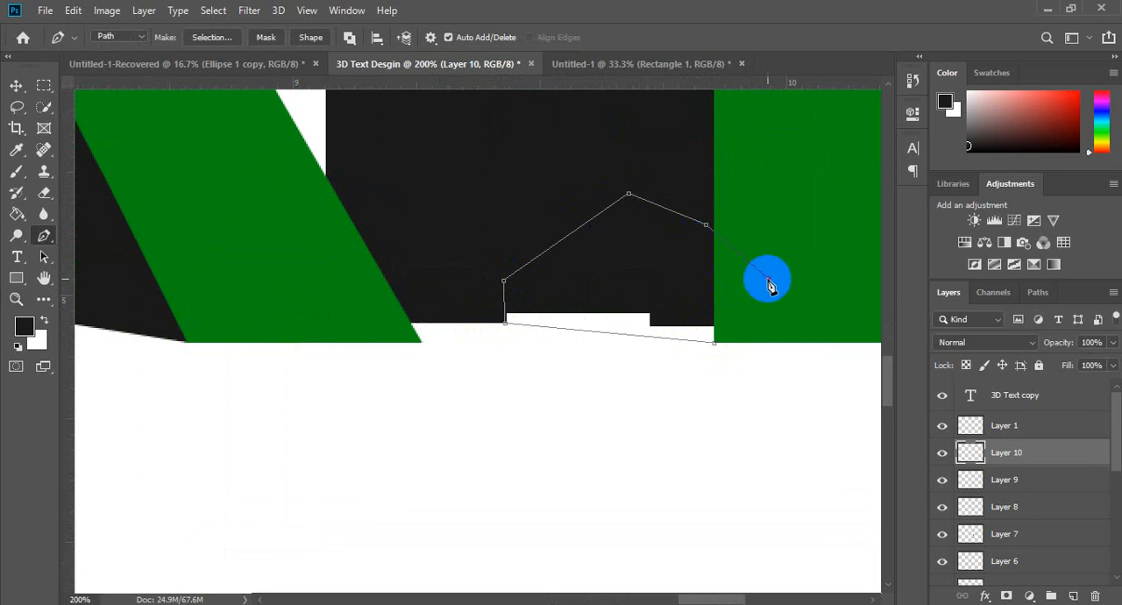
{"action": "left_click", "coordinate": [715, 344]}
Step: Convert the path beside the final T to a selection and fill it with the dark foreground color
{"action": "key", "text": "ctrl+Return"}
{"action": "key", "text": "g"}
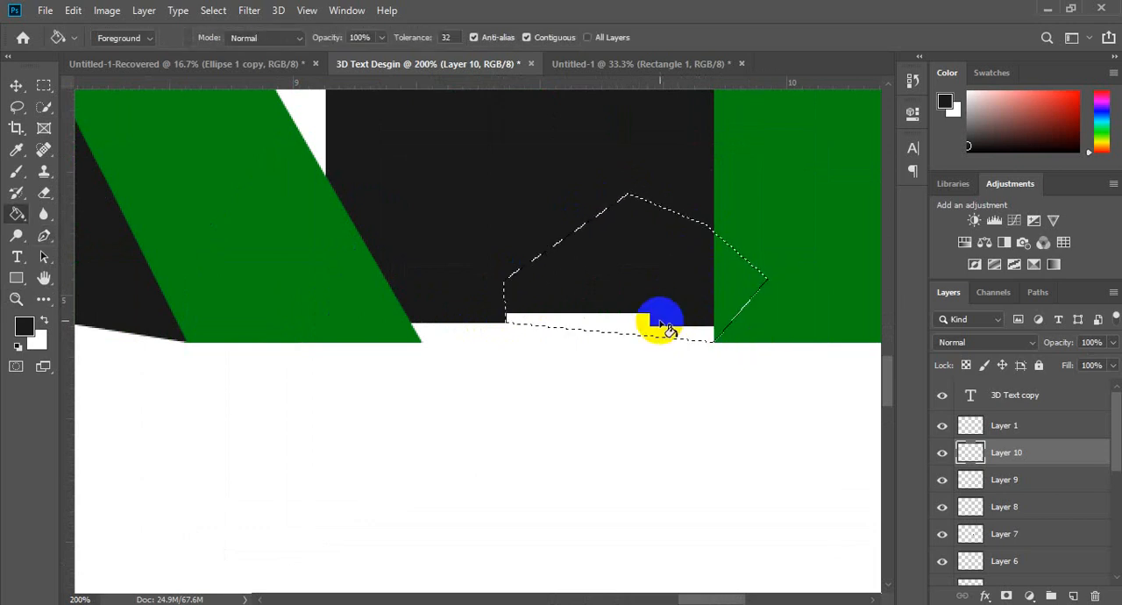
{"action": "left_click", "coordinate": [663, 325]}
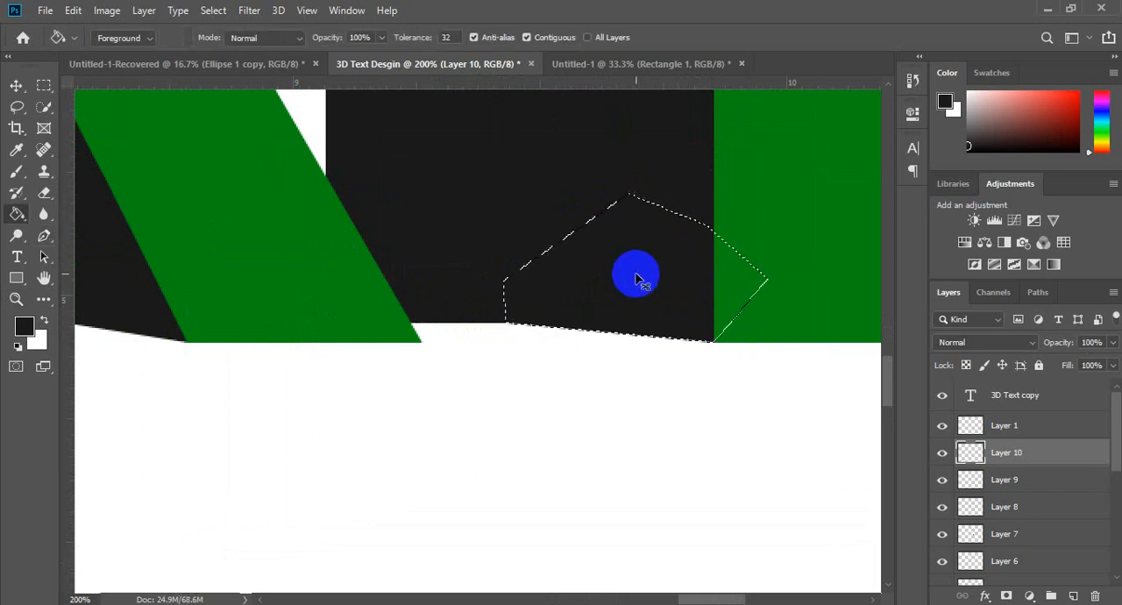
Step: Deselect the filled patch beside the final T and bring the whole 3D TEXT lettering into view for review
{"action": "key", "text": "ctrl+d"}
{"action": "key", "text": "z"}
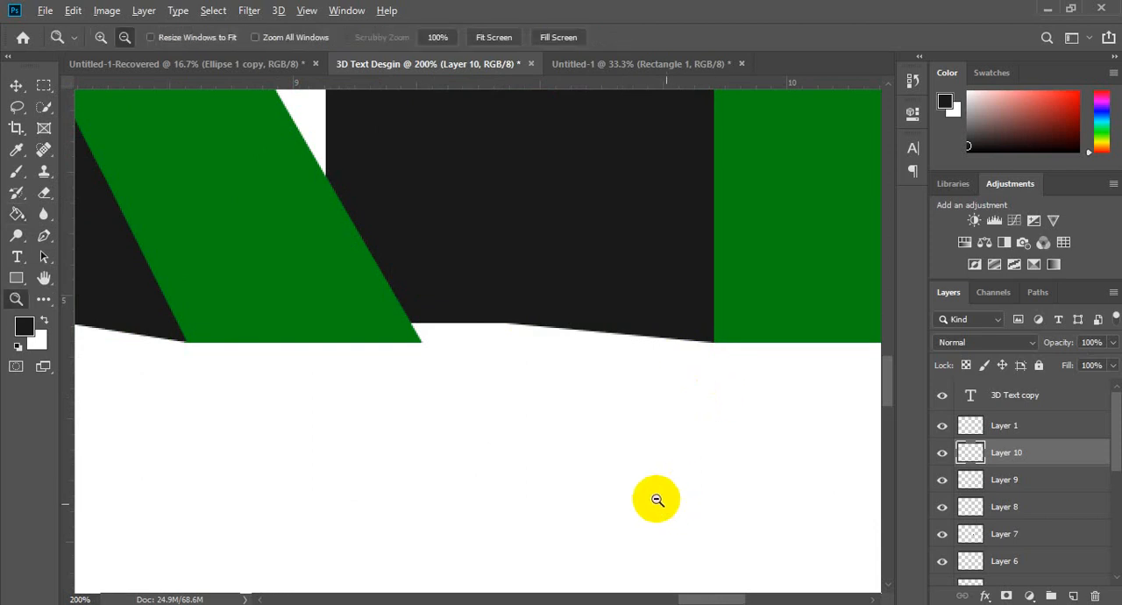
{"action": "left_click", "coordinate": [473, 344]}
{"action": "left_click", "coordinate": [473, 345]}
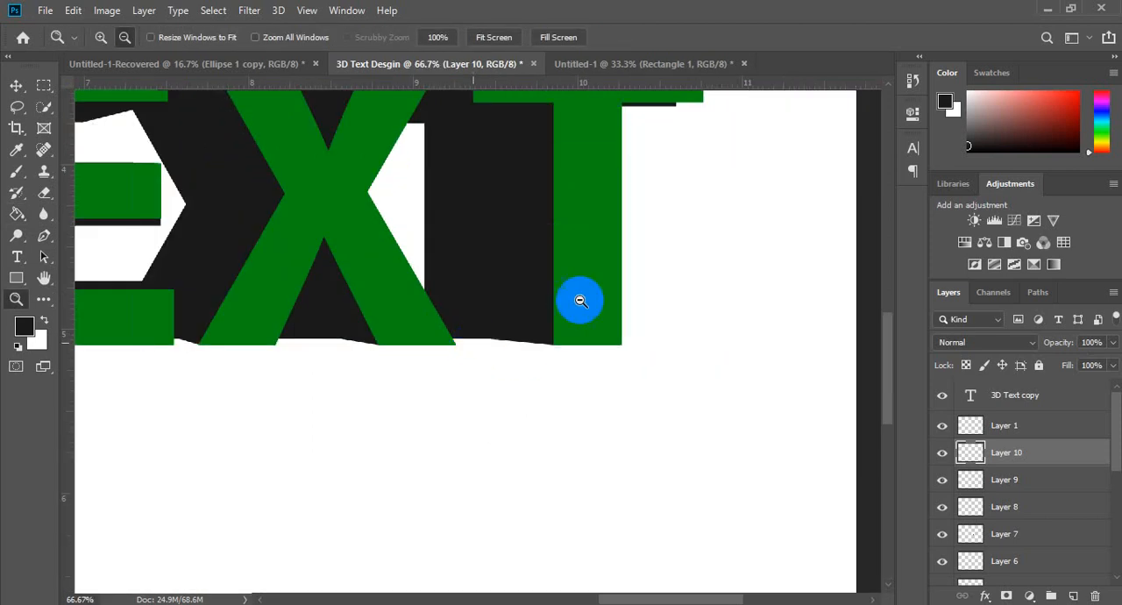
{"action": "left_click", "coordinate": [583, 300]}
{"action": "left_click", "coordinate": [614, 253]}
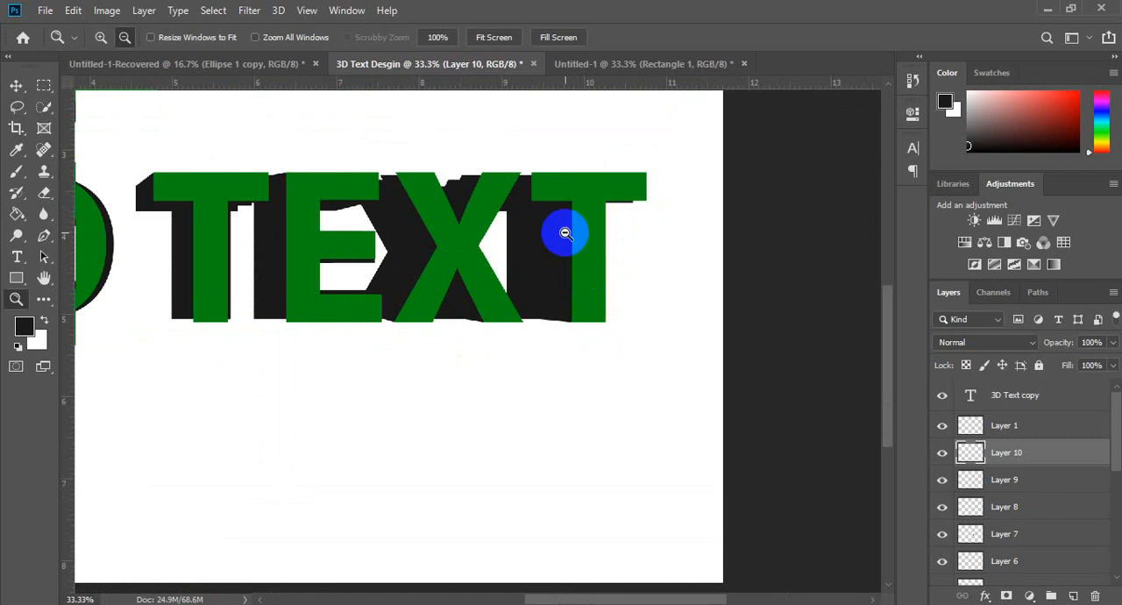
{"action": "left_click", "coordinate": [453, 244]}
{"action": "left_click", "coordinate": [281, 281]}
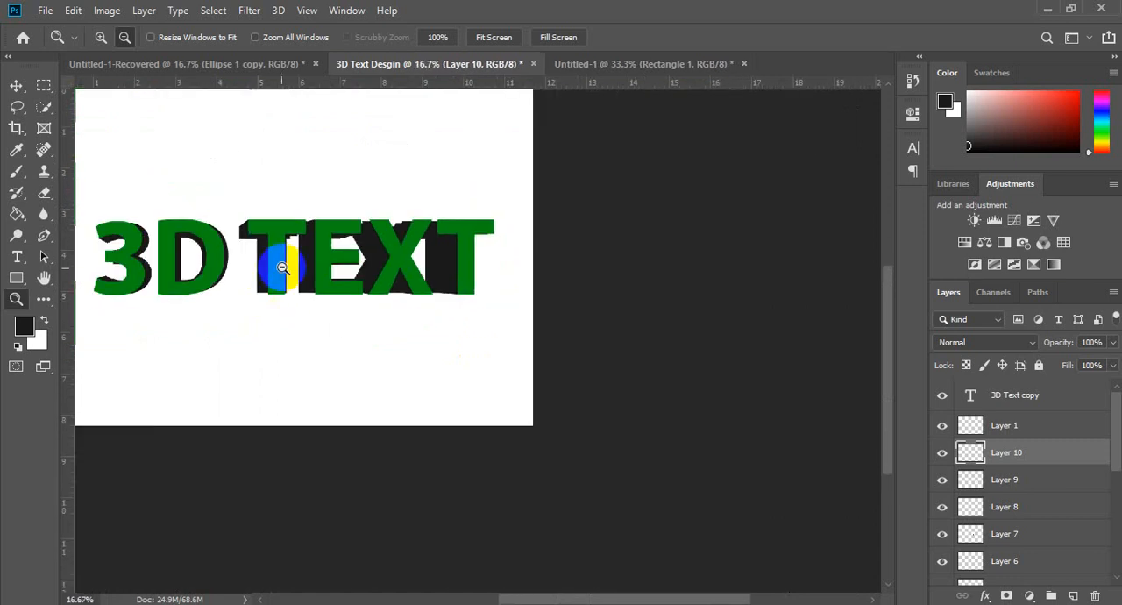
{"action": "left_click", "coordinate": [284, 266], "text": "alt"}
{"action": "left_click", "coordinate": [244, 271]}
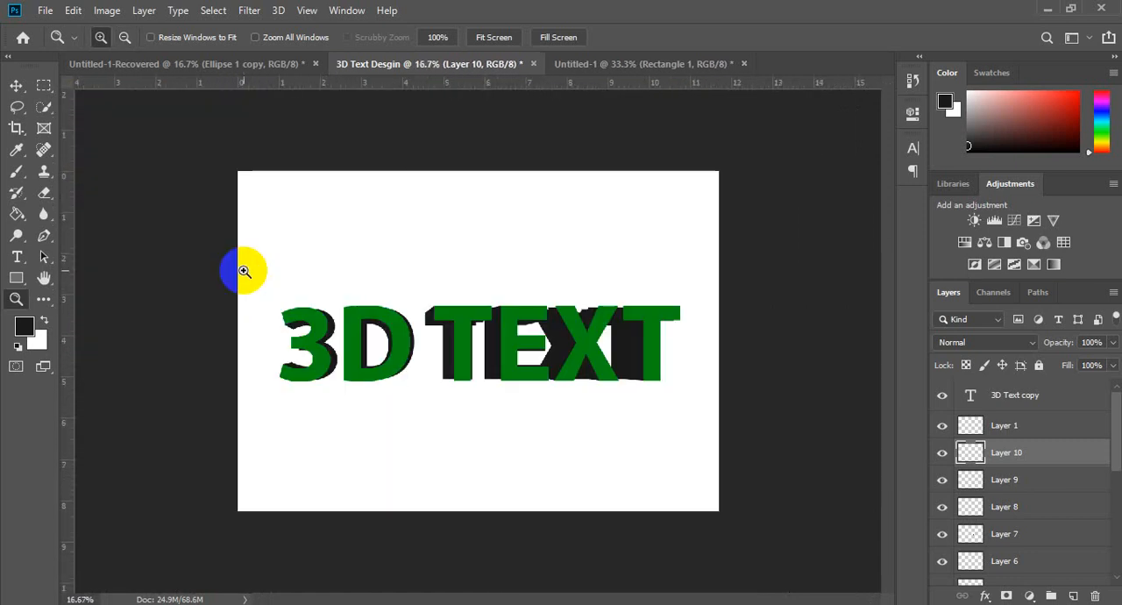
{"action": "left_click", "coordinate": [504, 364]}
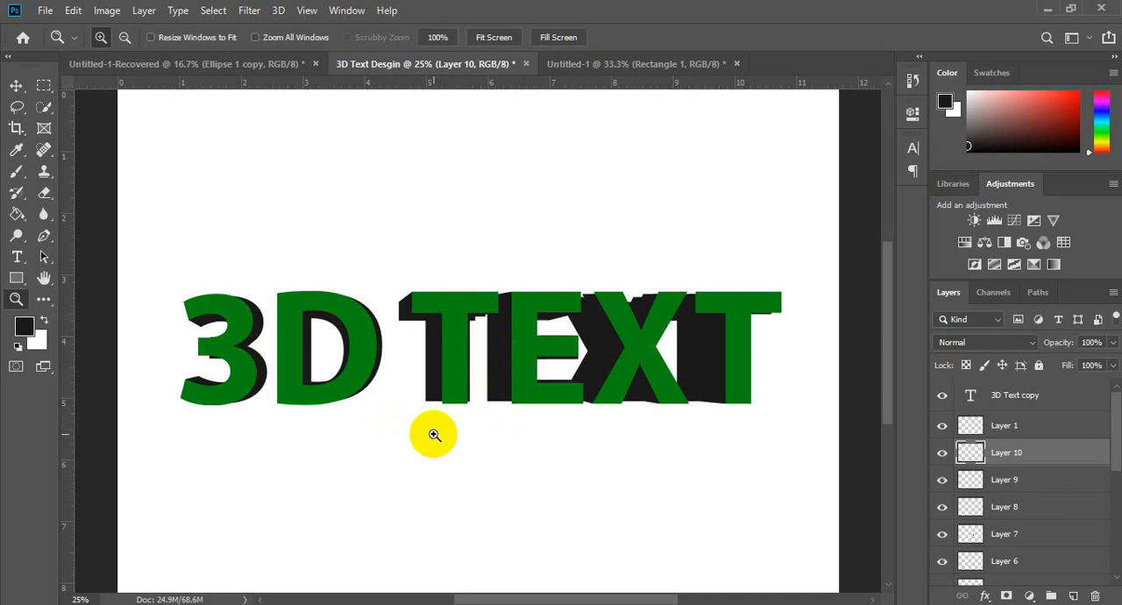
Step: Compare the 3D TEXT design with the blue wireframe cube and 3D lettering in the Untitled-1 document
{"action": "left_click", "coordinate": [648, 65]}
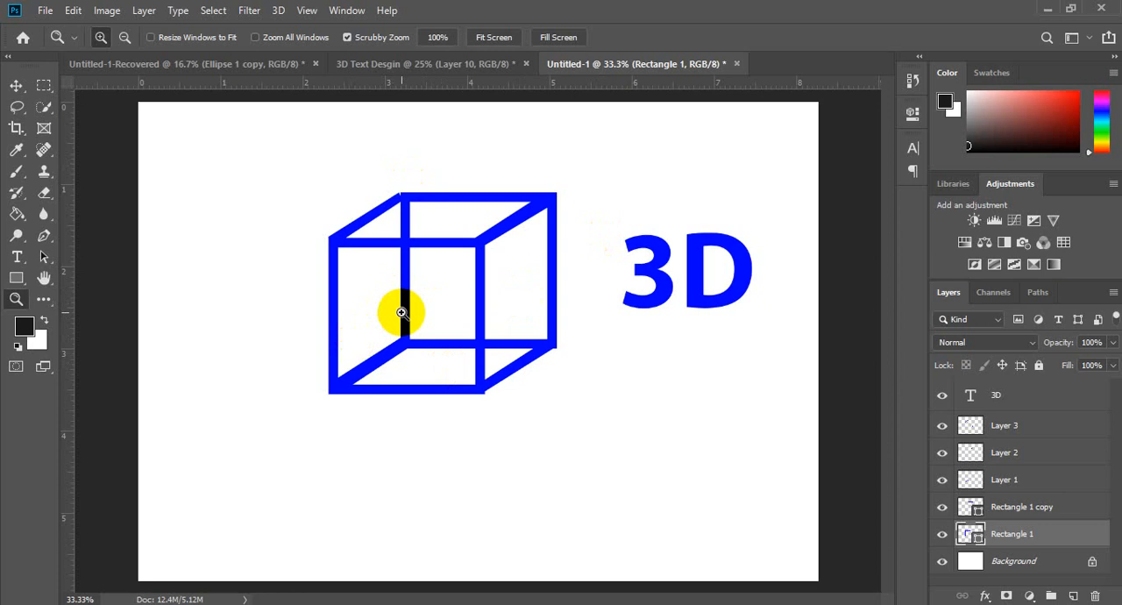
{"action": "left_click", "coordinate": [445, 63]}
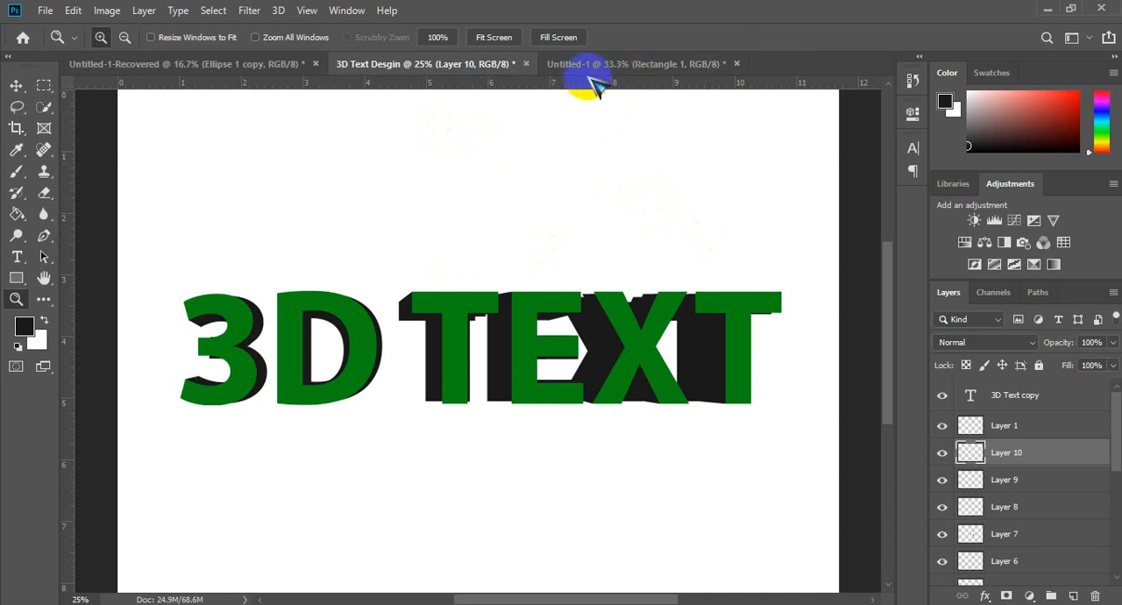
{"action": "left_click", "coordinate": [653, 71]}
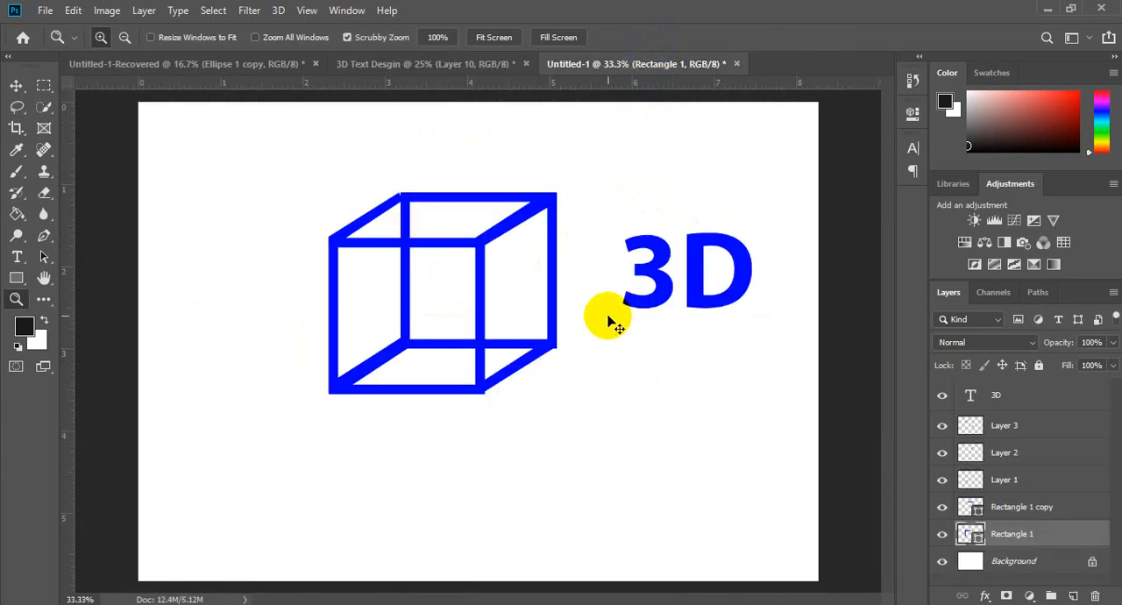
Step: Create a new 297 x 210 mm document at 300 pixels/inch with RGB color and a white background
{"action": "key", "text": "ctrl+n"}
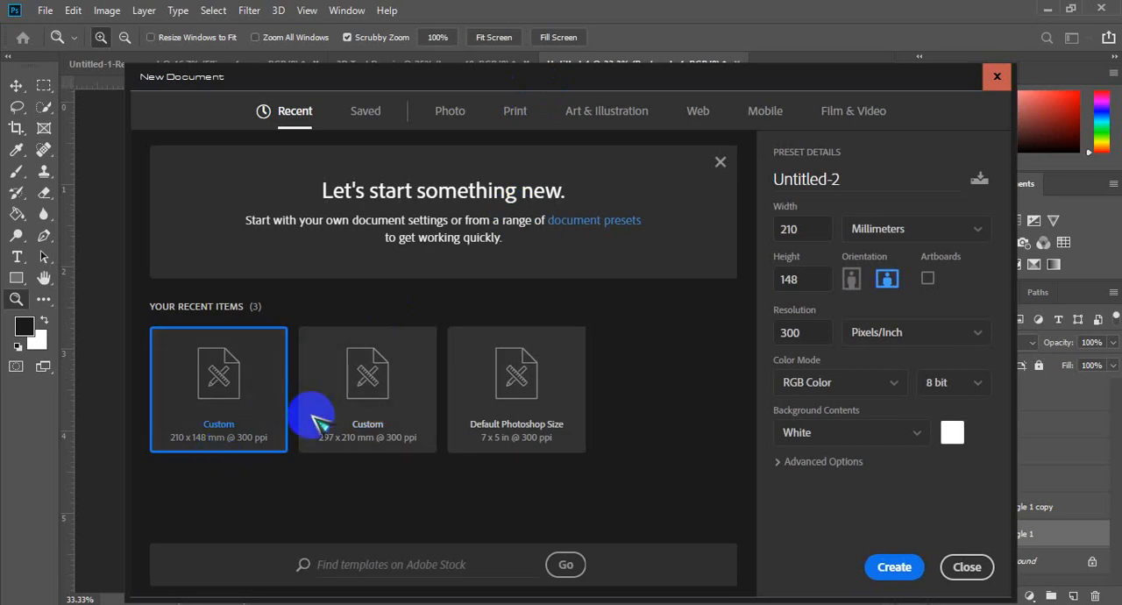
{"action": "left_click", "coordinate": [374, 419]}
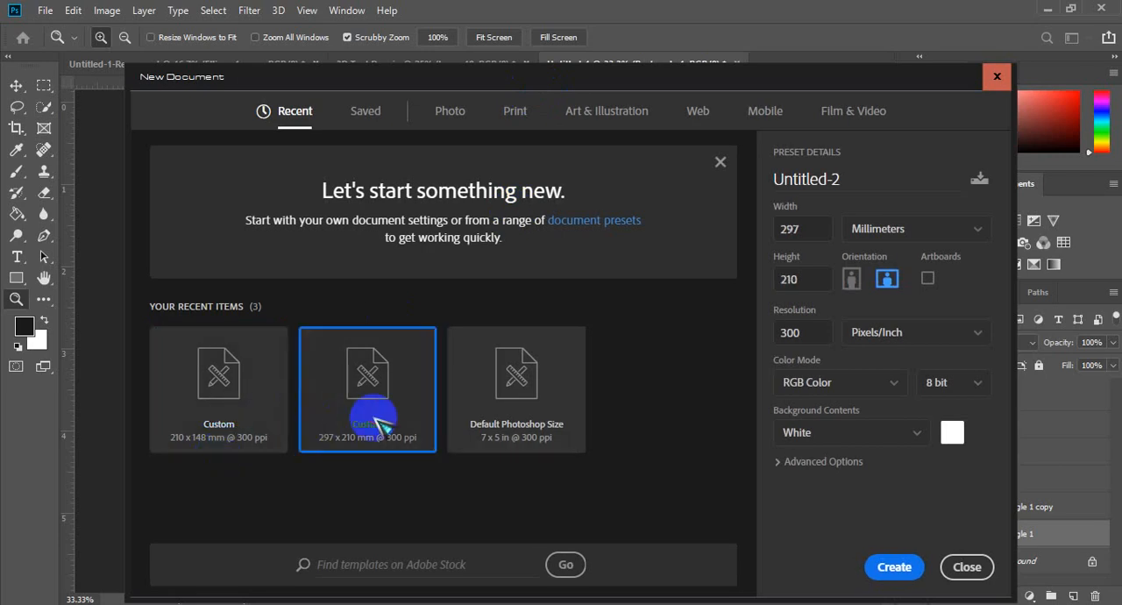
{"action": "left_click", "coordinate": [894, 567]}
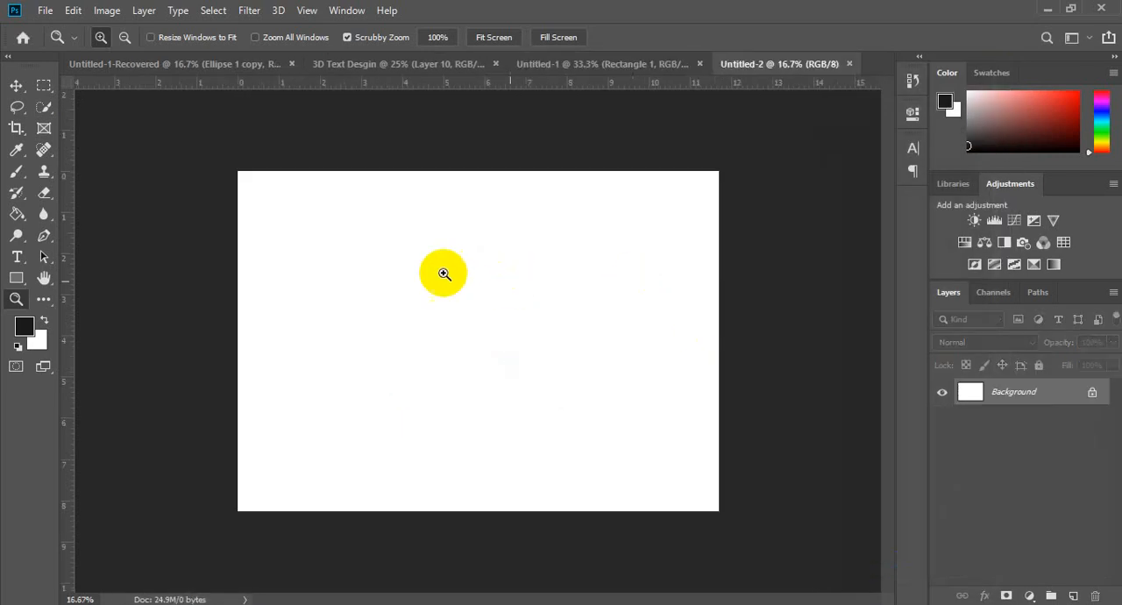
Step: Draw a filled rectangle shape about 1945 x 966 px in the middle of the blank canvas
{"action": "left_click", "coordinate": [527, 320]}
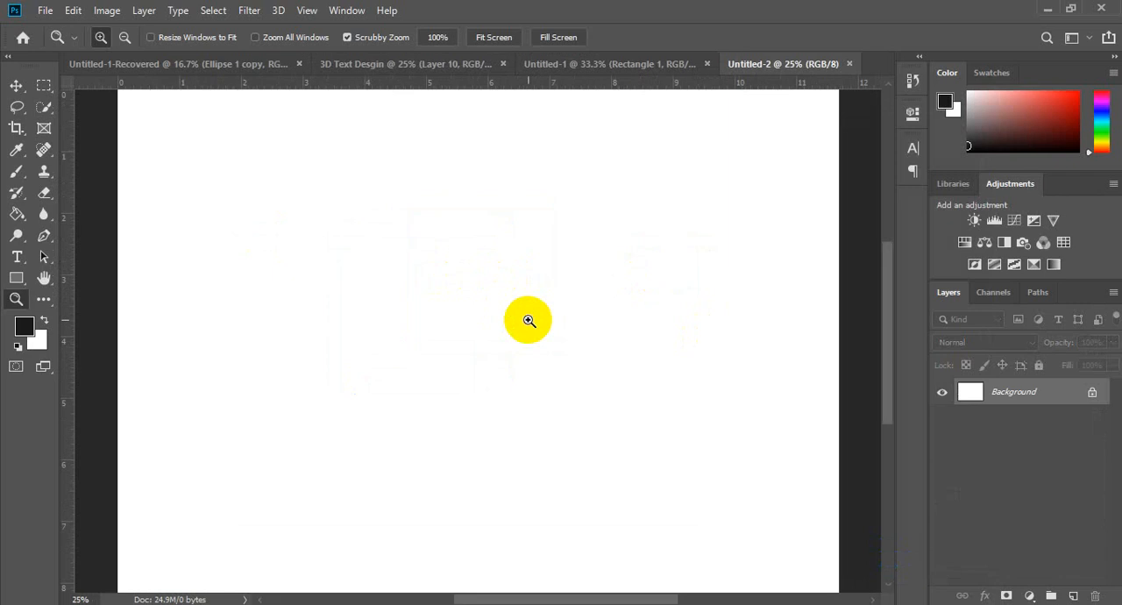
{"action": "left_click", "coordinate": [438, 304], "text": "alt"}
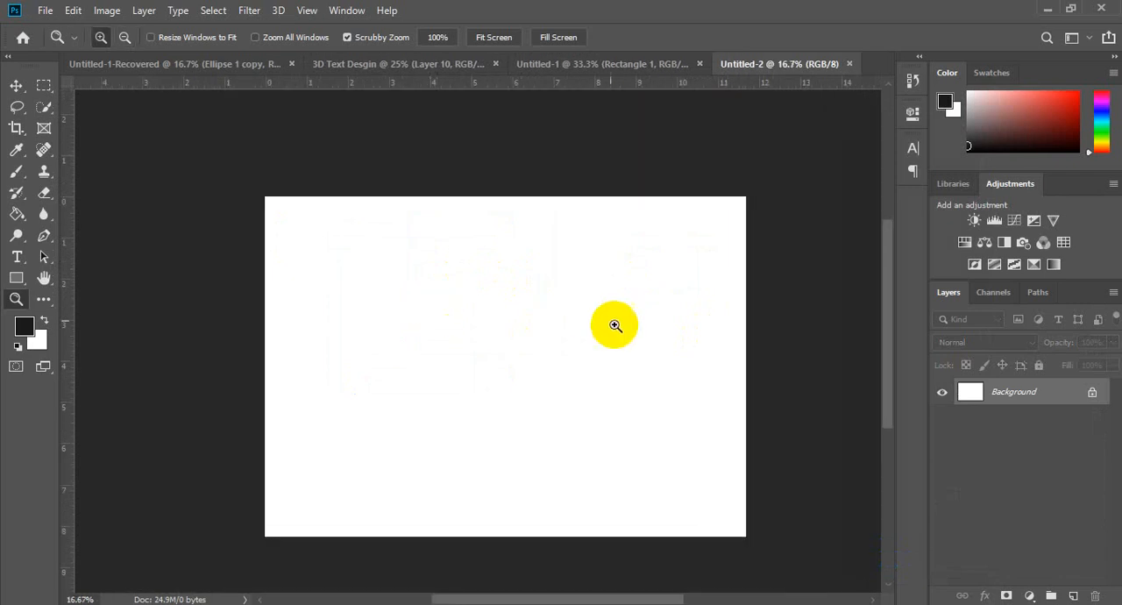
{"action": "left_click", "coordinate": [490, 334]}
{"action": "left_click", "coordinate": [490, 334], "text": "alt"}
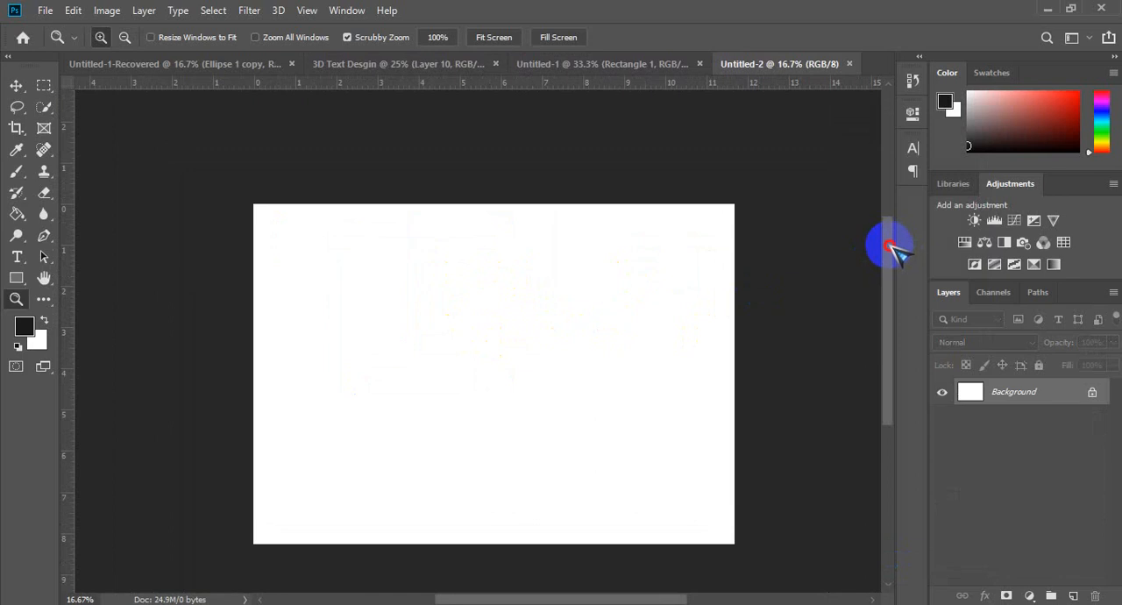
{"action": "left_click_drag", "start_coordinate": [889, 244], "coordinate": [892, 260]}
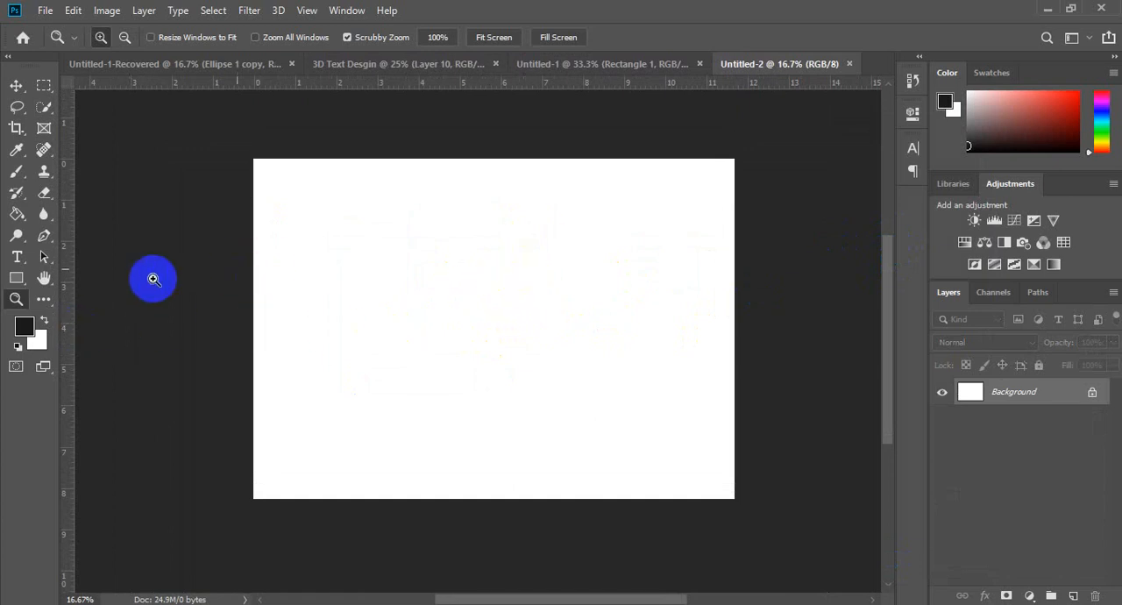
{"action": "left_click", "coordinate": [16, 278]}
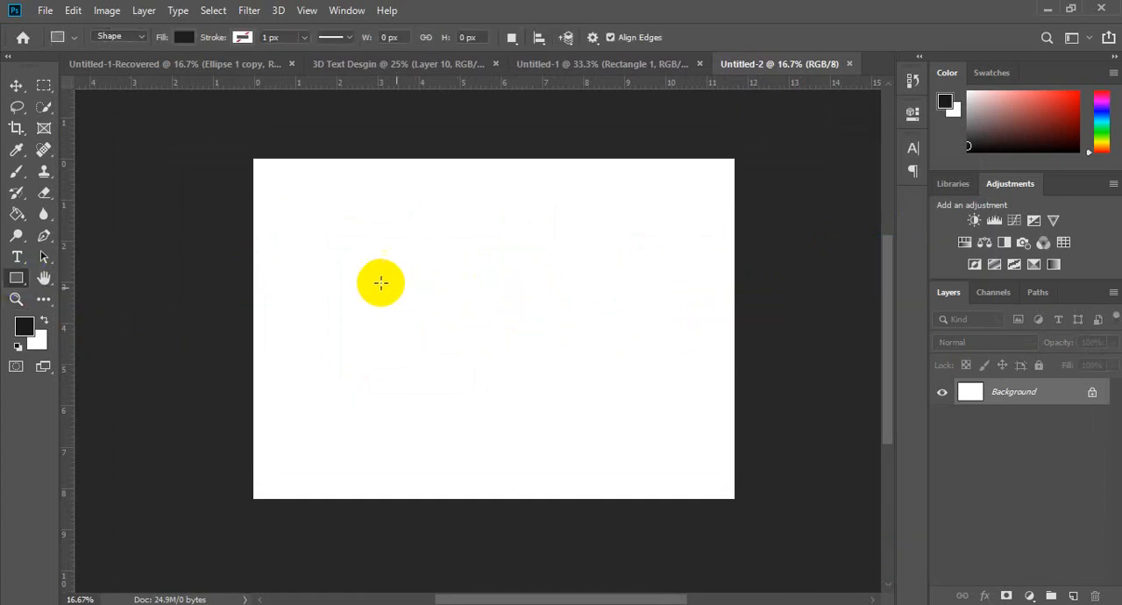
{"action": "left_click_drag", "start_coordinate": [349, 274], "coordinate": [618, 405]}
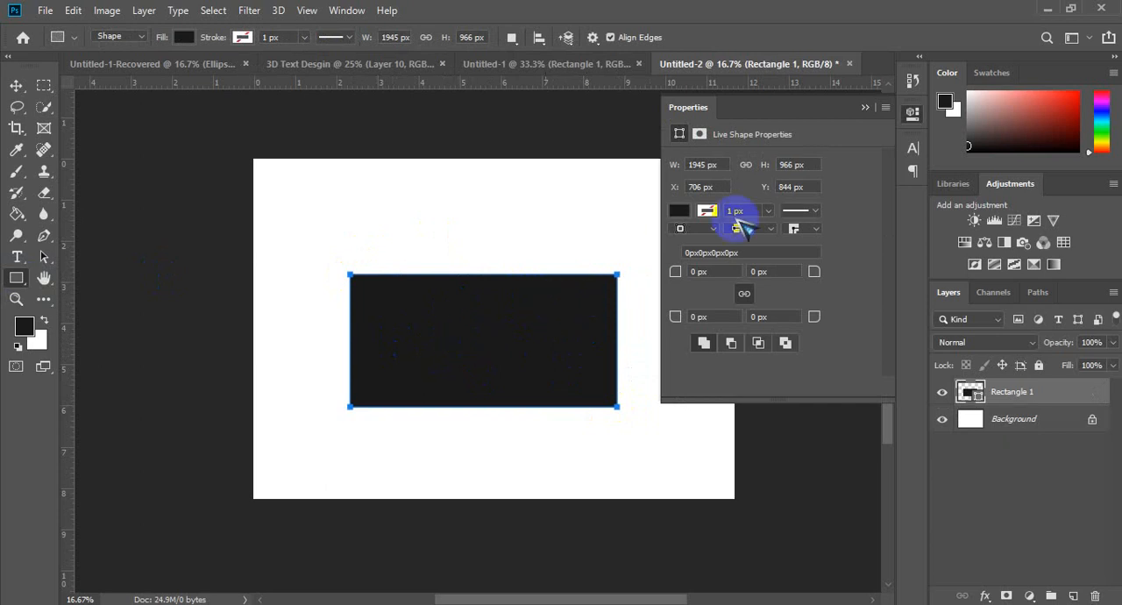
{"action": "left_click", "coordinate": [680, 211]}
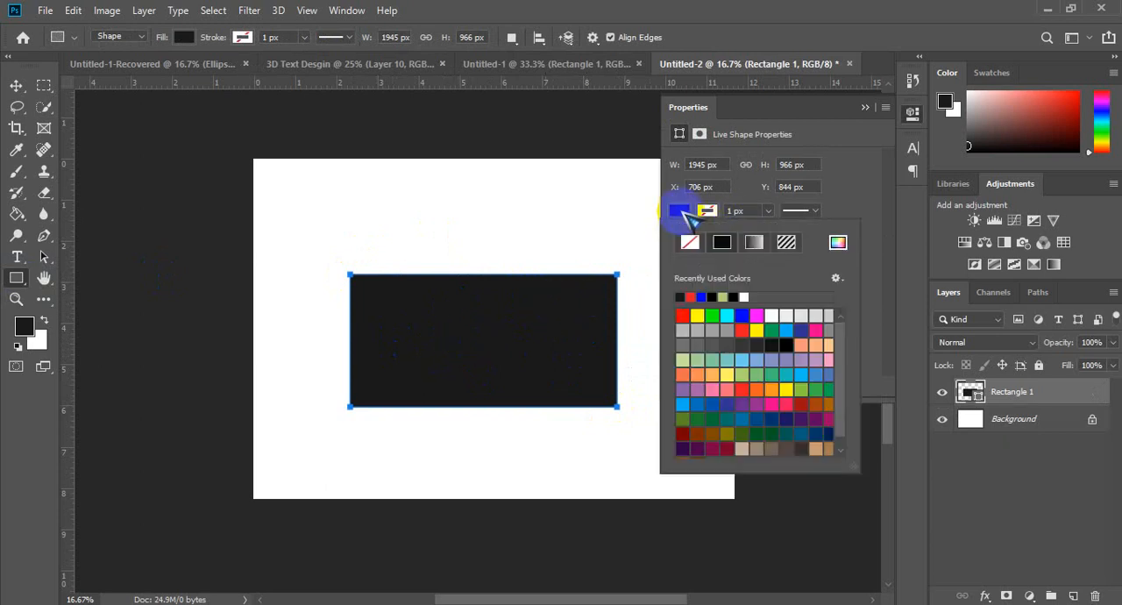
{"action": "left_click", "coordinate": [838, 242]}
{"action": "left_click_drag", "start_coordinate": [734, 50], "coordinate": [421, 97]}
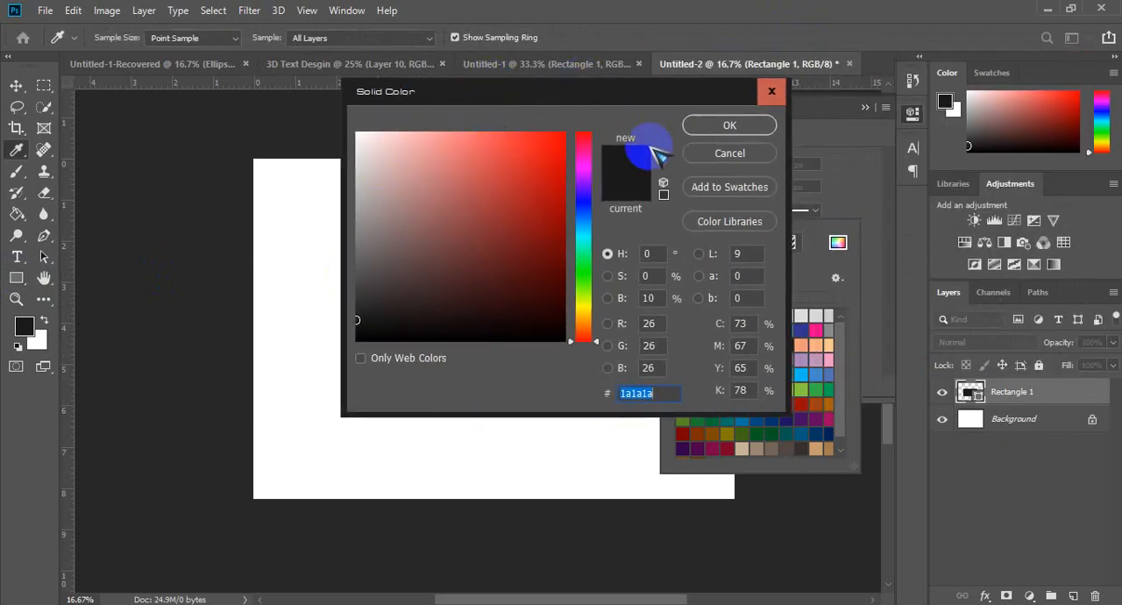
{"action": "left_click", "coordinate": [775, 94]}
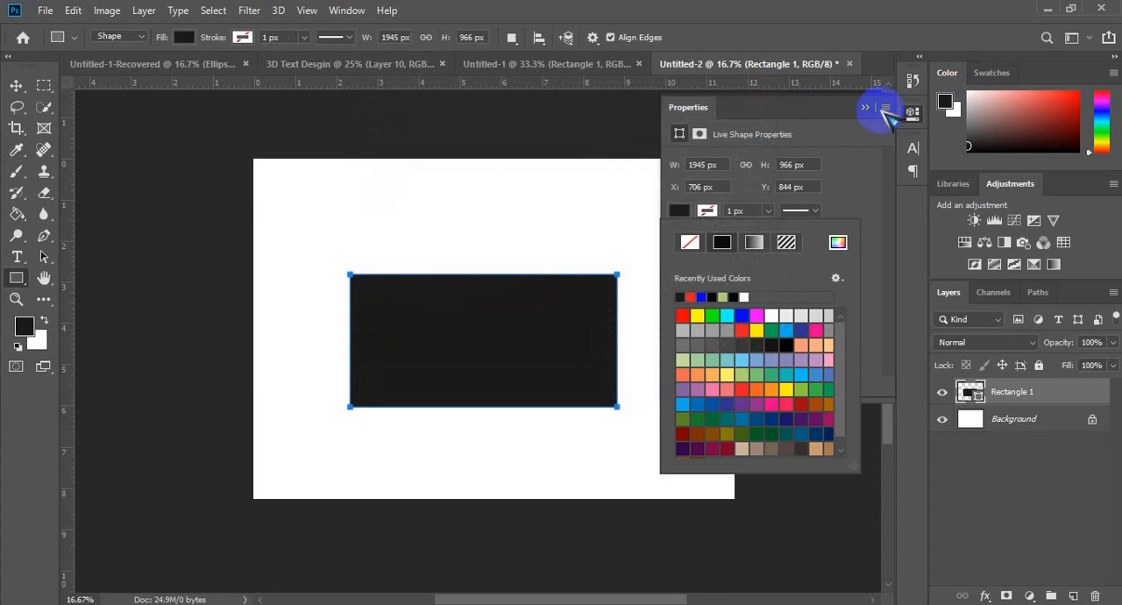
{"action": "left_click", "coordinate": [865, 107]}
Step: Open the color picker for the rectangle's fill and set red, green and blue to 255 each for white
{"action": "left_click", "coordinate": [183, 37]}
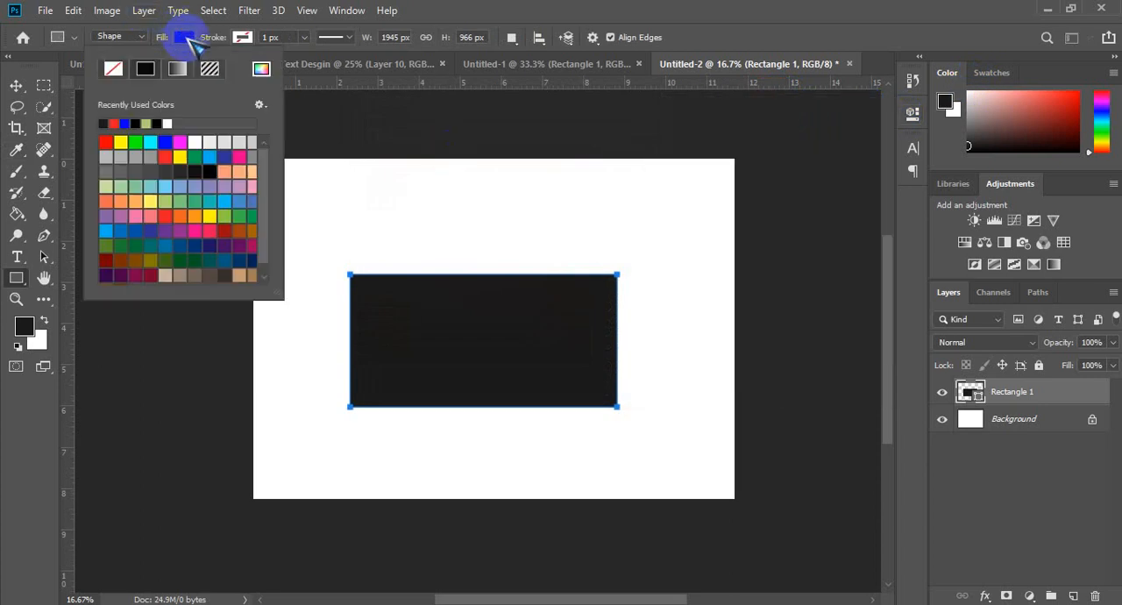
{"action": "left_click", "coordinate": [261, 69]}
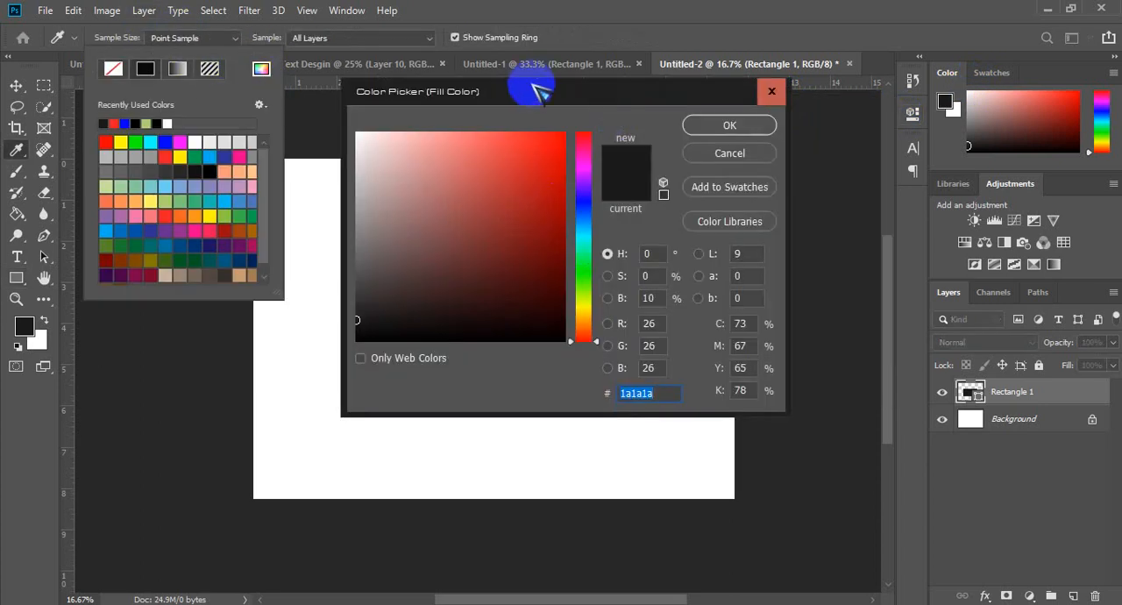
{"action": "left_click_drag", "start_coordinate": [533, 85], "coordinate": [580, 96]}
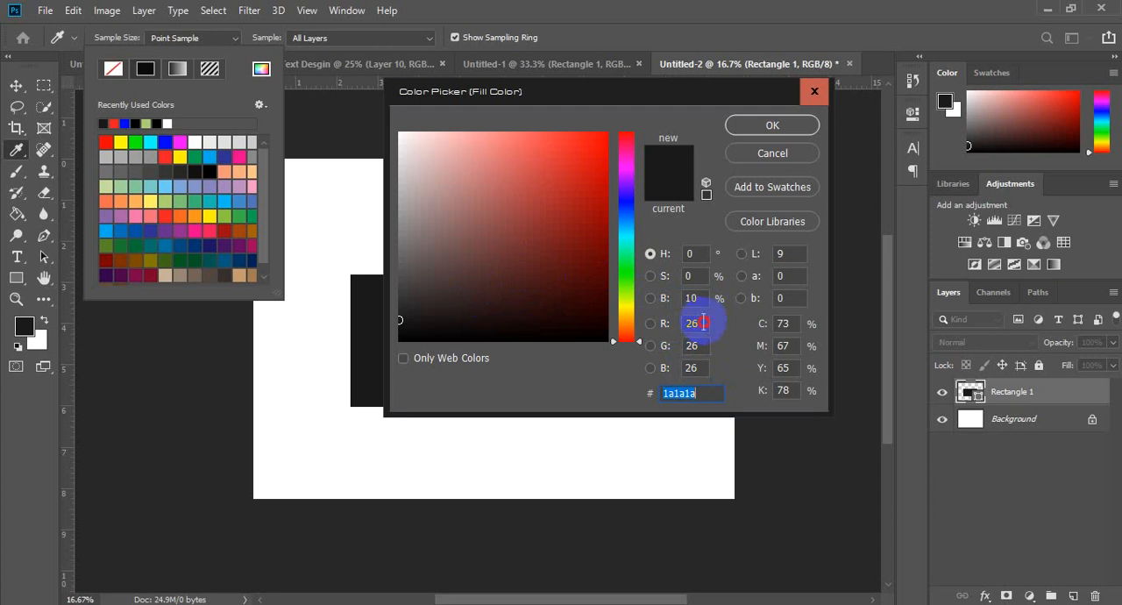
{"action": "left_click_drag", "start_coordinate": [703, 323], "coordinate": [688, 327]}
{"action": "type", "text": "26"}
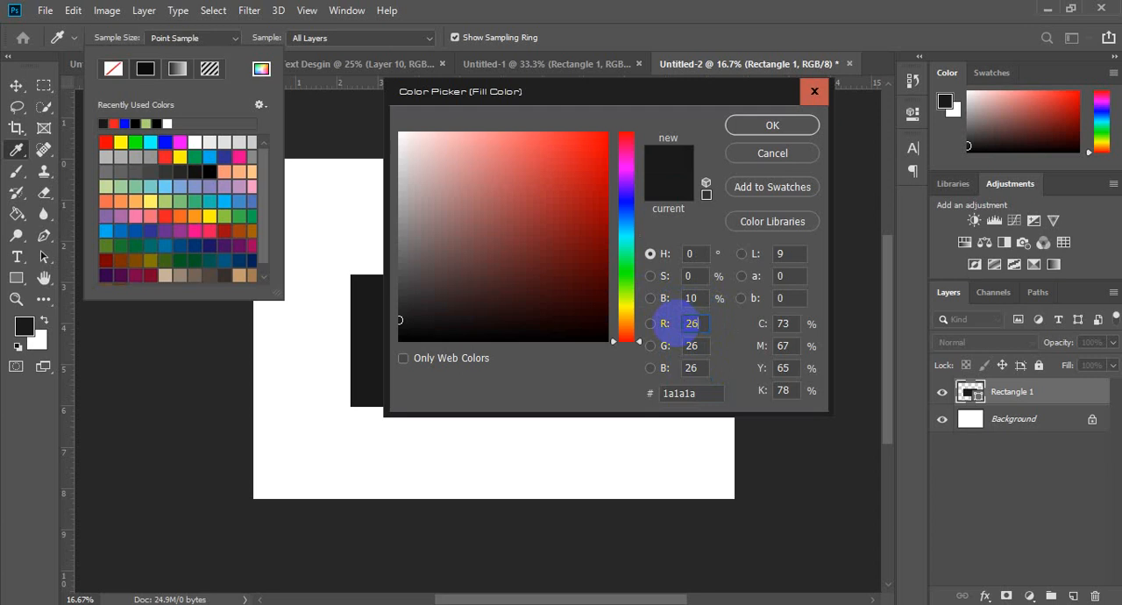
{"action": "key", "text": "BackSpace"}
{"action": "type", "text": "55"}
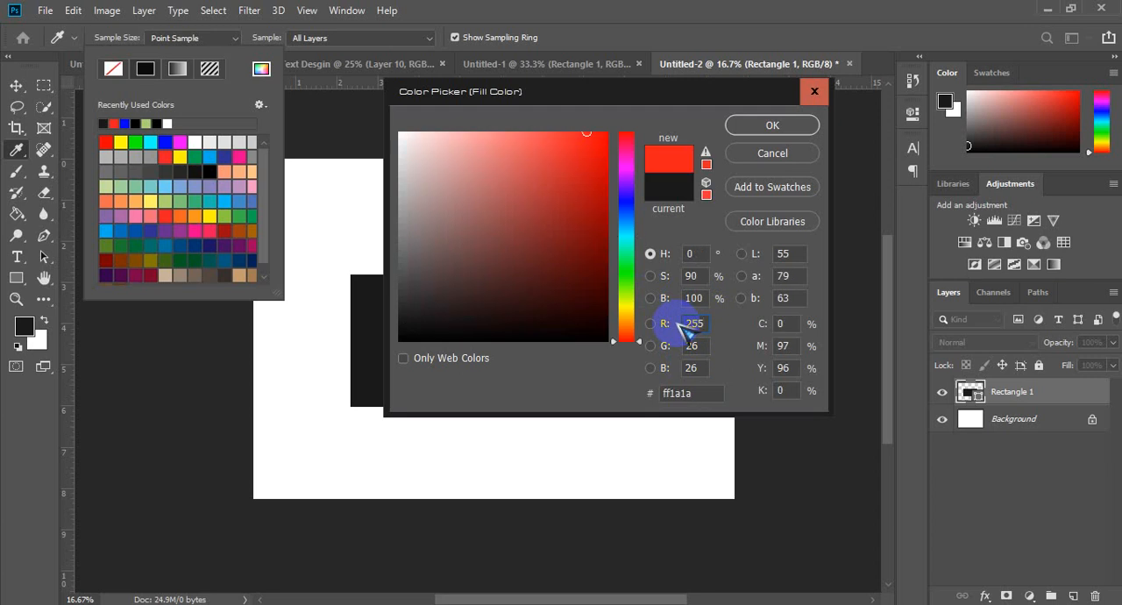
{"action": "double_click", "coordinate": [689, 347]}
{"action": "type", "text": "255"}
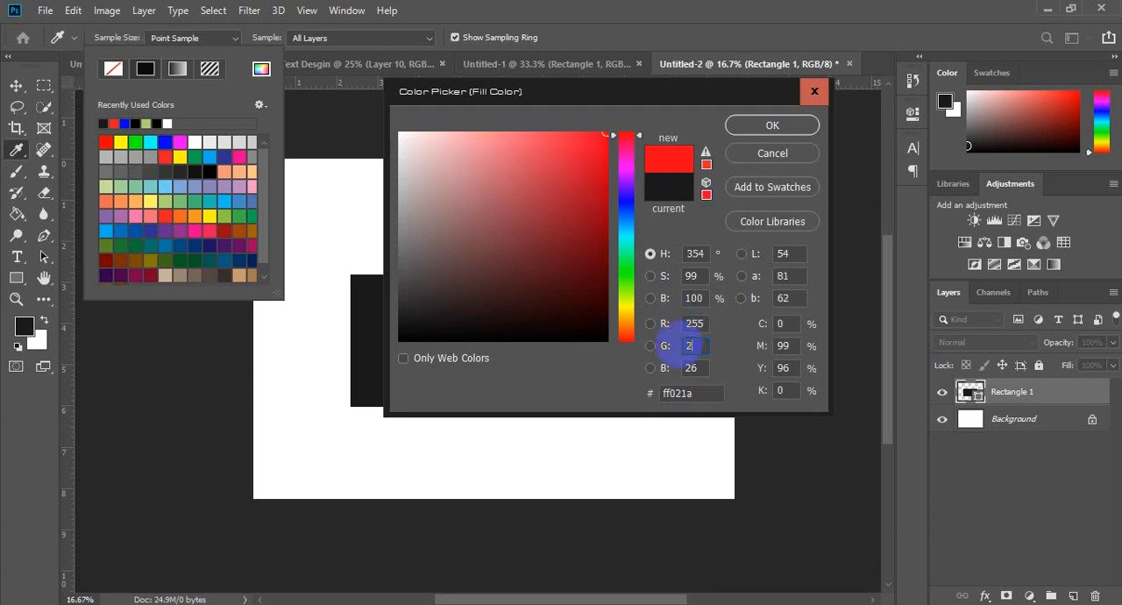
{"action": "double_click", "coordinate": [683, 368]}
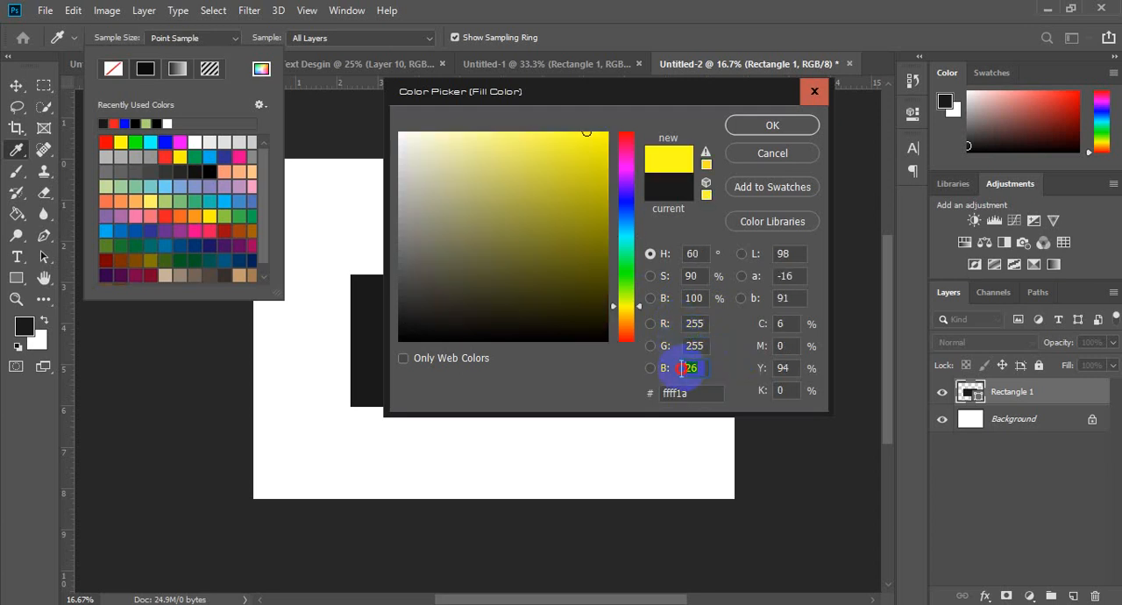
{"action": "type", "text": "255"}
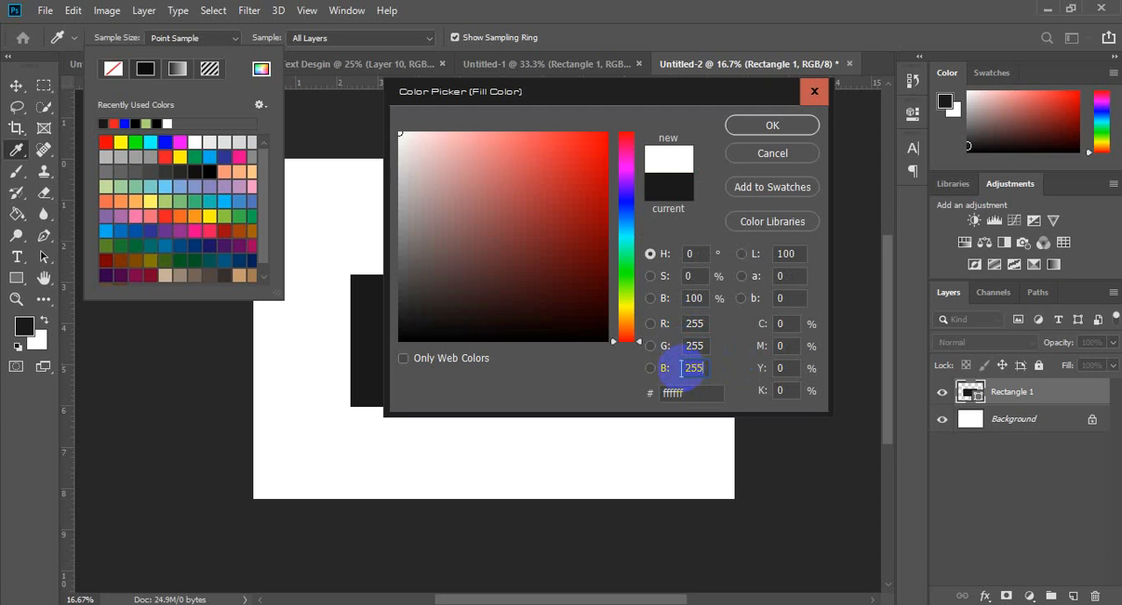
Step: Set the fill color's blue, green and red values to 0 each for black
{"action": "left_click_drag", "start_coordinate": [704, 368], "coordinate": [644, 367]}
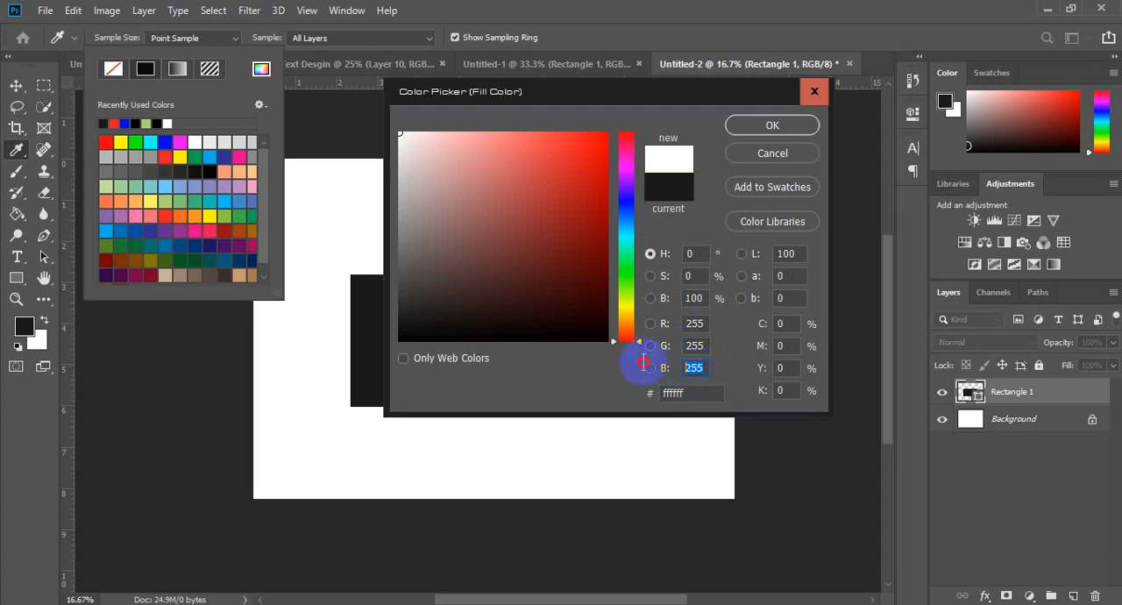
{"action": "type", "text": "0"}
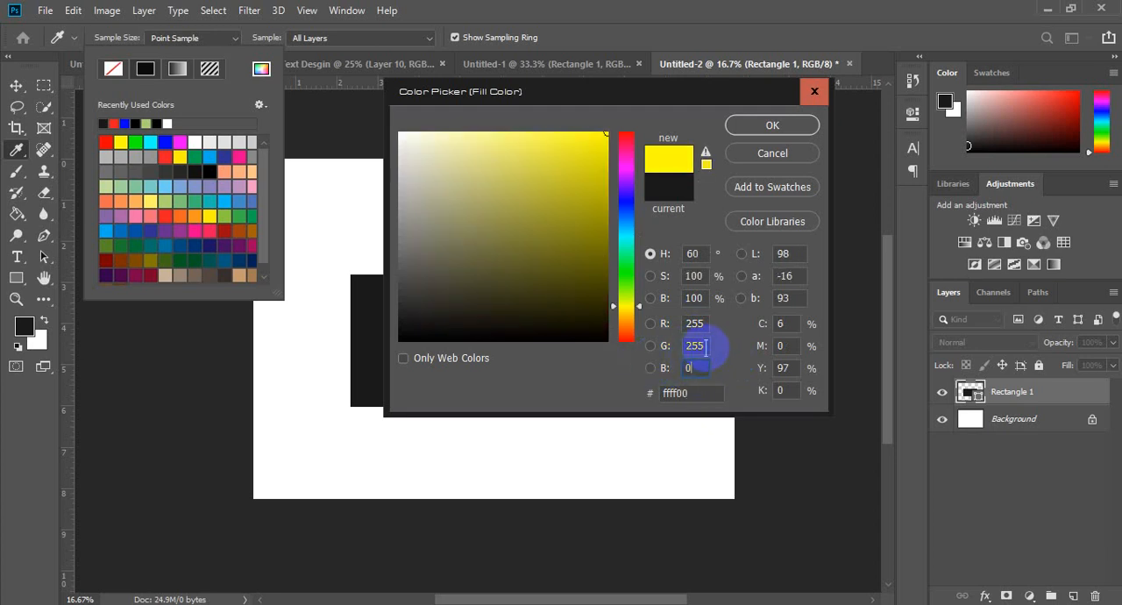
{"action": "left_click_drag", "start_coordinate": [707, 346], "coordinate": [660, 349]}
{"action": "type", "text": "0"}
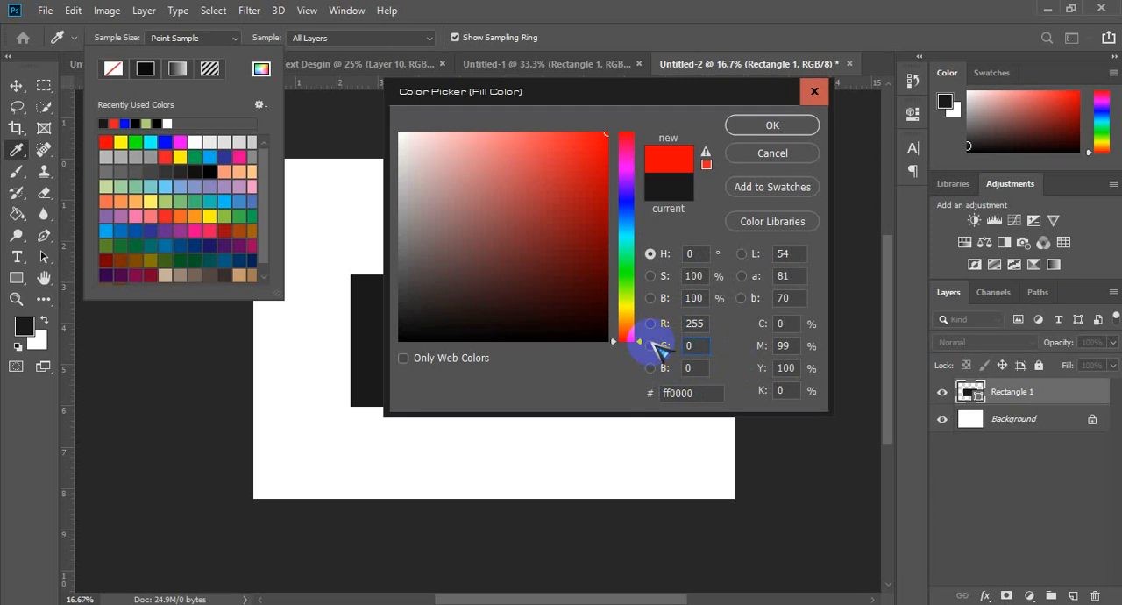
{"action": "left_click_drag", "start_coordinate": [706, 324], "coordinate": [606, 310]}
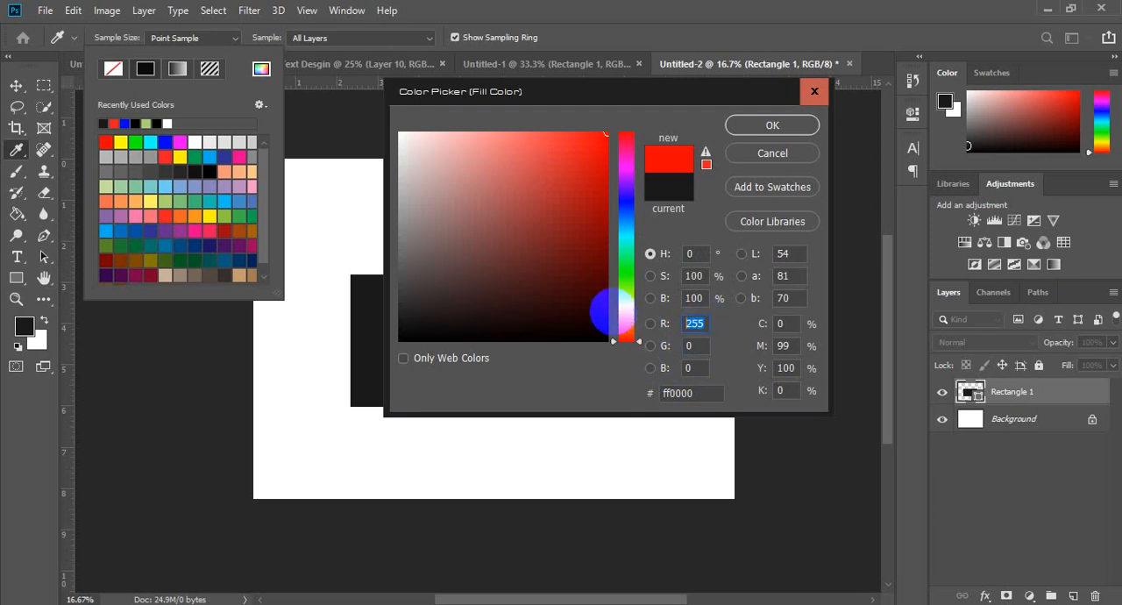
{"action": "type", "text": "0"}
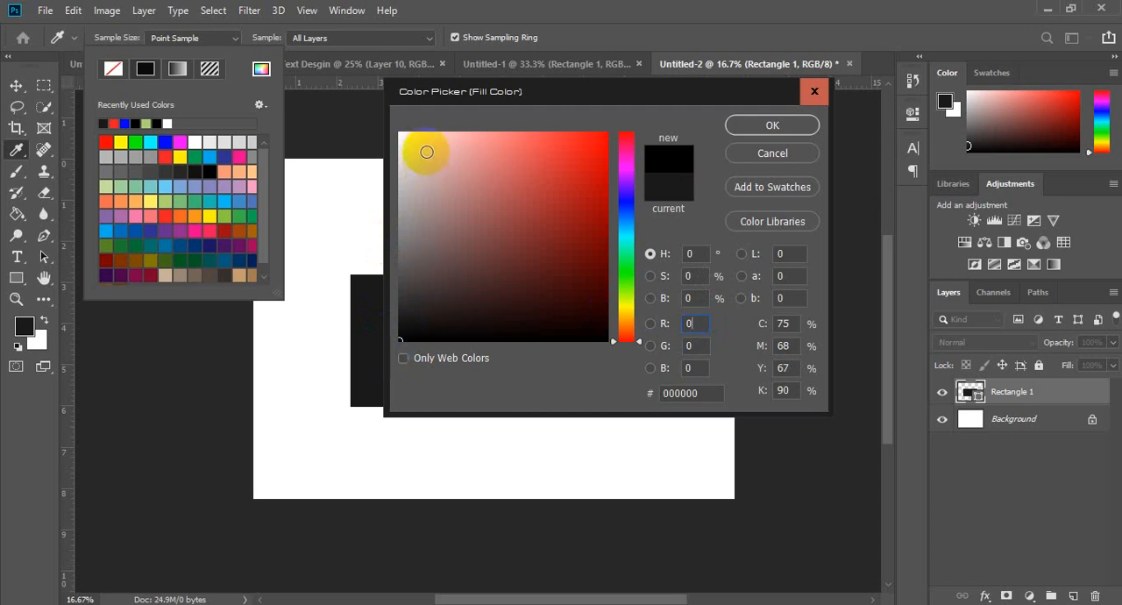
Step: Pick white for the fill color and try to enter a red value above the 255 limit
{"action": "left_click_drag", "start_coordinate": [411, 145], "coordinate": [384, 119]}
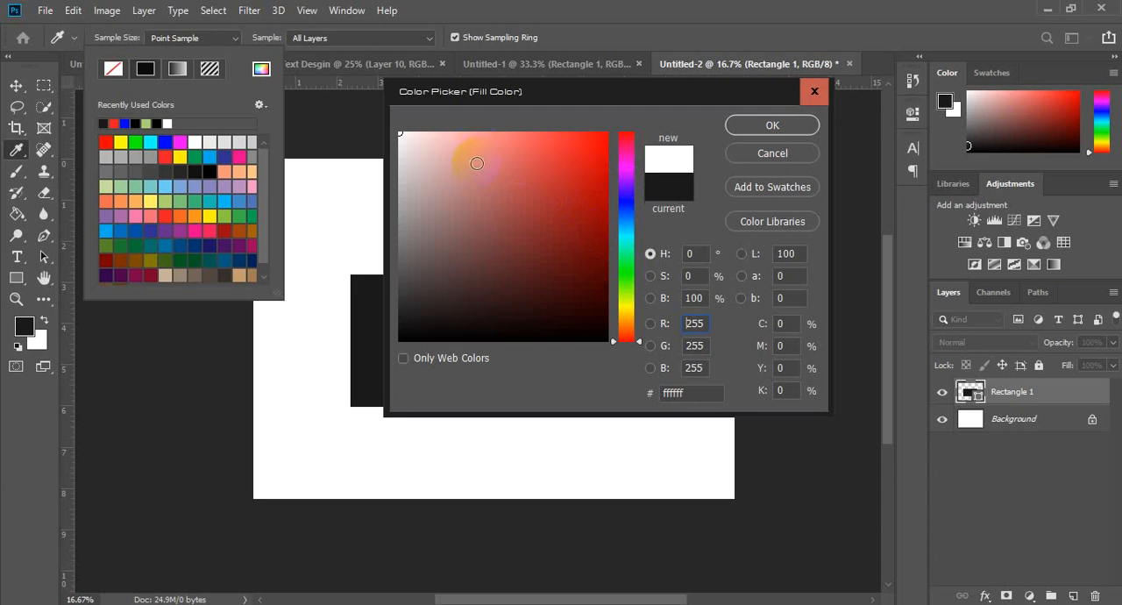
{"action": "left_click", "coordinate": [706, 346]}
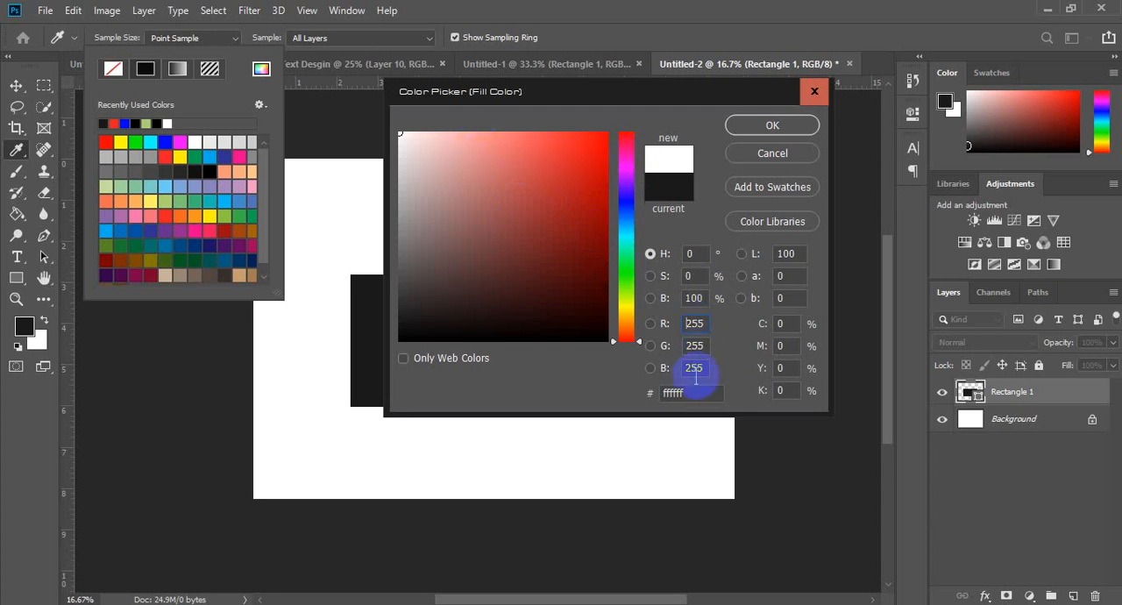
{"action": "left_click", "coordinate": [710, 326]}
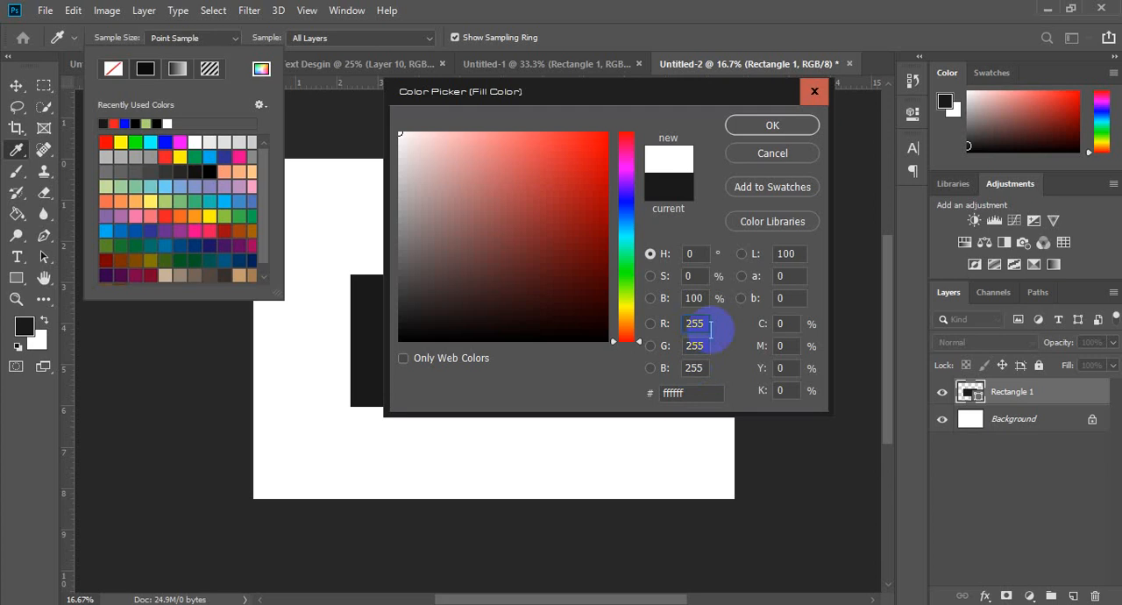
{"action": "left_click_drag", "start_coordinate": [707, 326], "coordinate": [658, 323]}
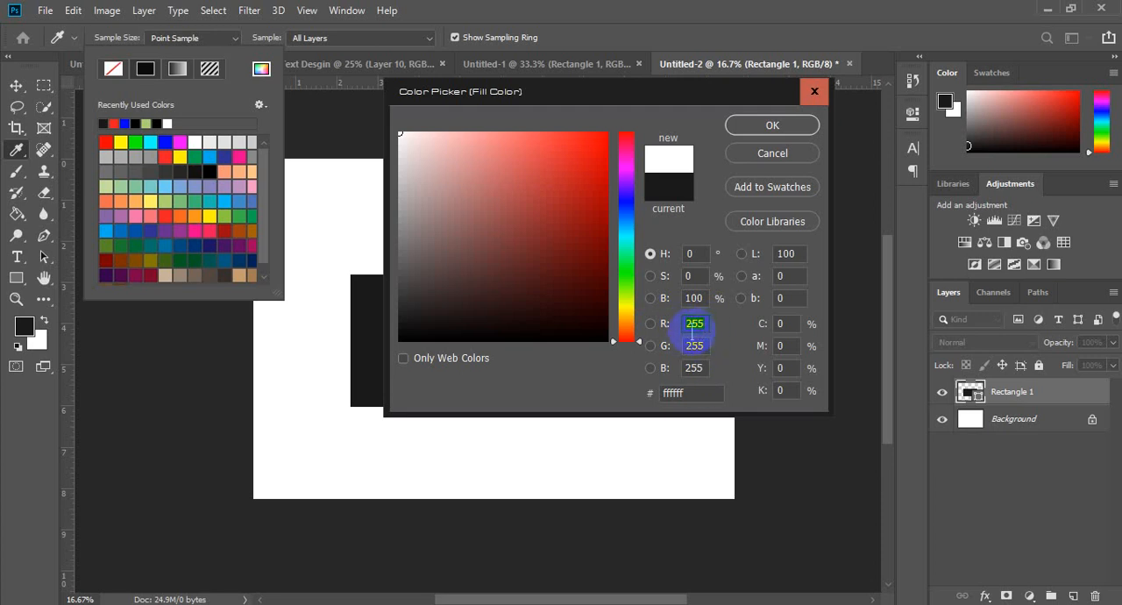
{"action": "left_click_drag", "start_coordinate": [707, 327], "coordinate": [676, 328]}
{"action": "type", "text": "34"}
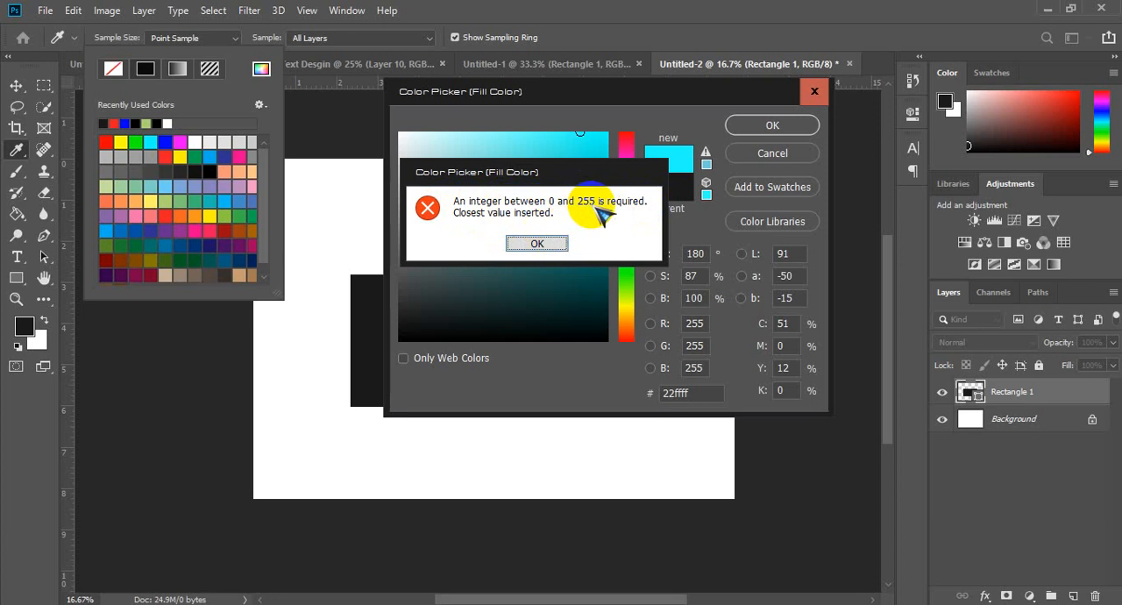
{"action": "left_click", "coordinate": [553, 243]}
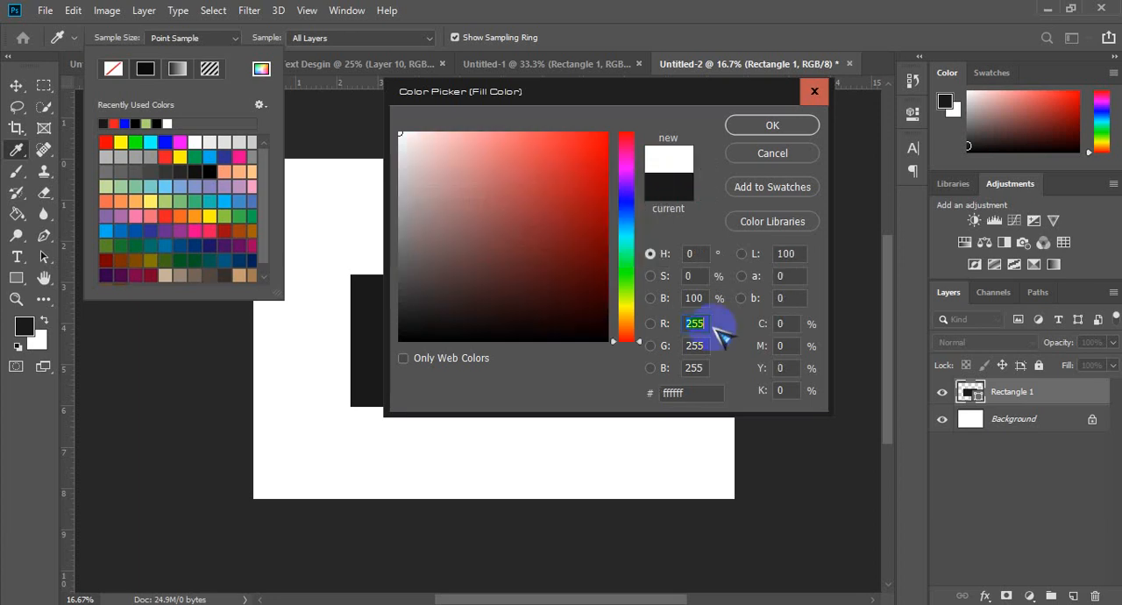
Step: Try another red value over 255 and one below 0, accepting the closest allowed value each time
{"action": "type", "text": "25"}
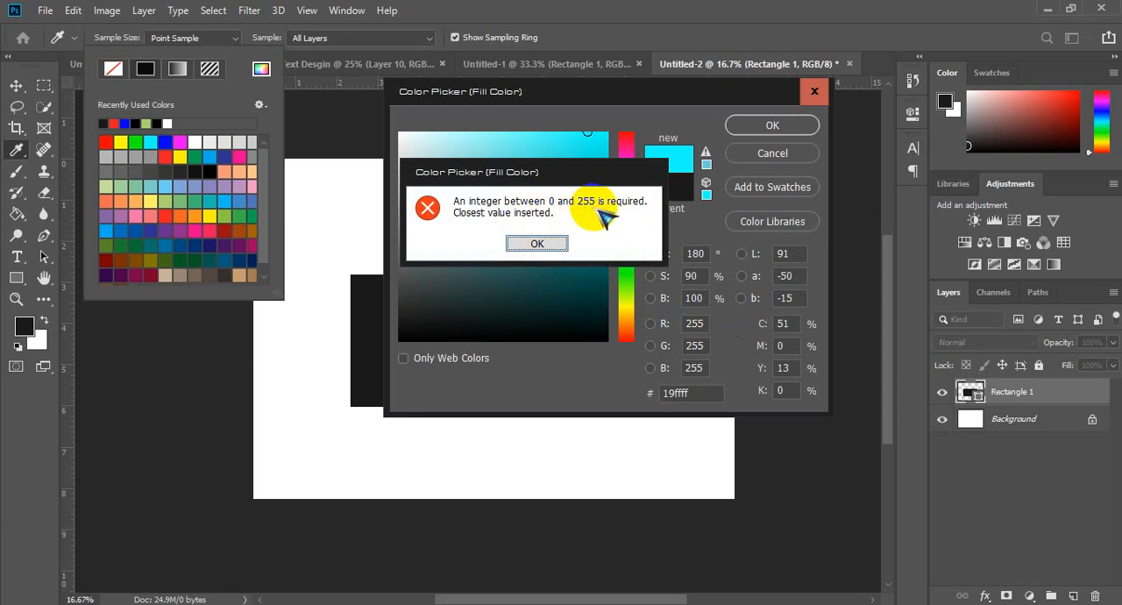
{"action": "left_click", "coordinate": [537, 245]}
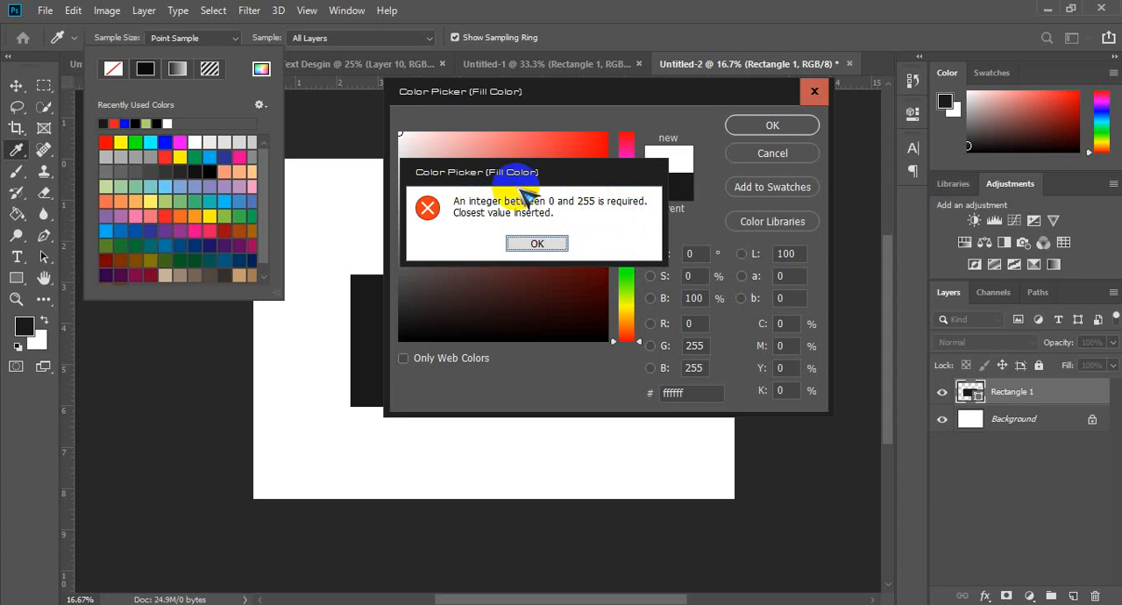
{"action": "left_click", "coordinate": [538, 245]}
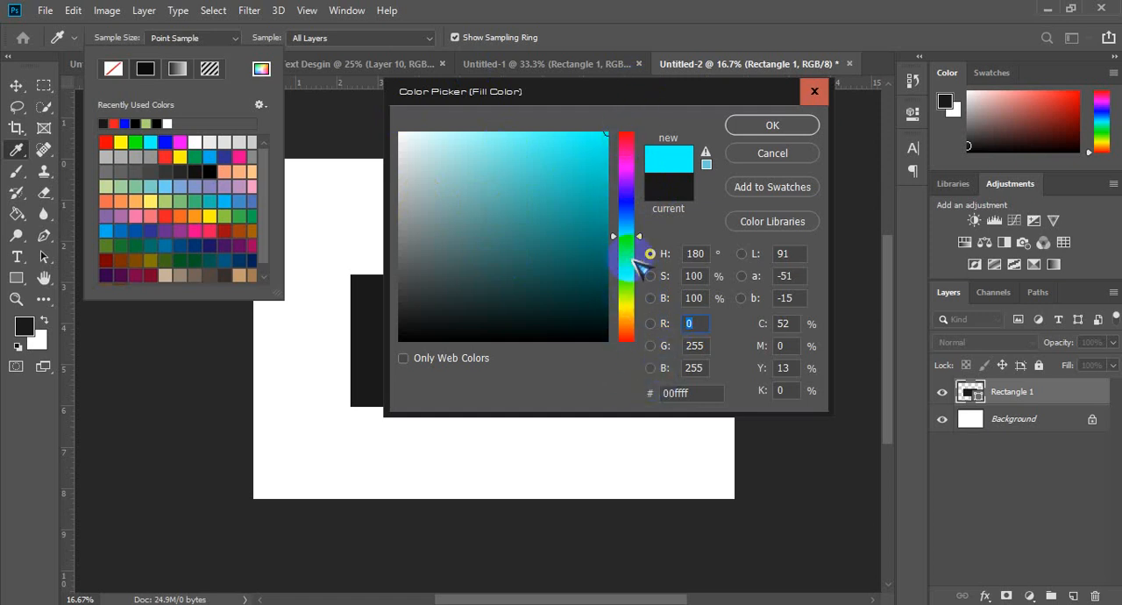
Step: Shift the fill color's hue to 308° for magenta and select its hex code ff00de
{"action": "mouse_move", "coordinate": [624, 233]}
{"action": "left_mouse_down"}
{"action": "mouse_move", "coordinate": [627, 136]}
{"action": "mouse_move", "coordinate": [625, 296]}
{"action": "mouse_move", "coordinate": [628, 131]}
{"action": "mouse_move", "coordinate": [624, 341]}
{"action": "mouse_move", "coordinate": [626, 162]}
{"action": "left_mouse_up"}
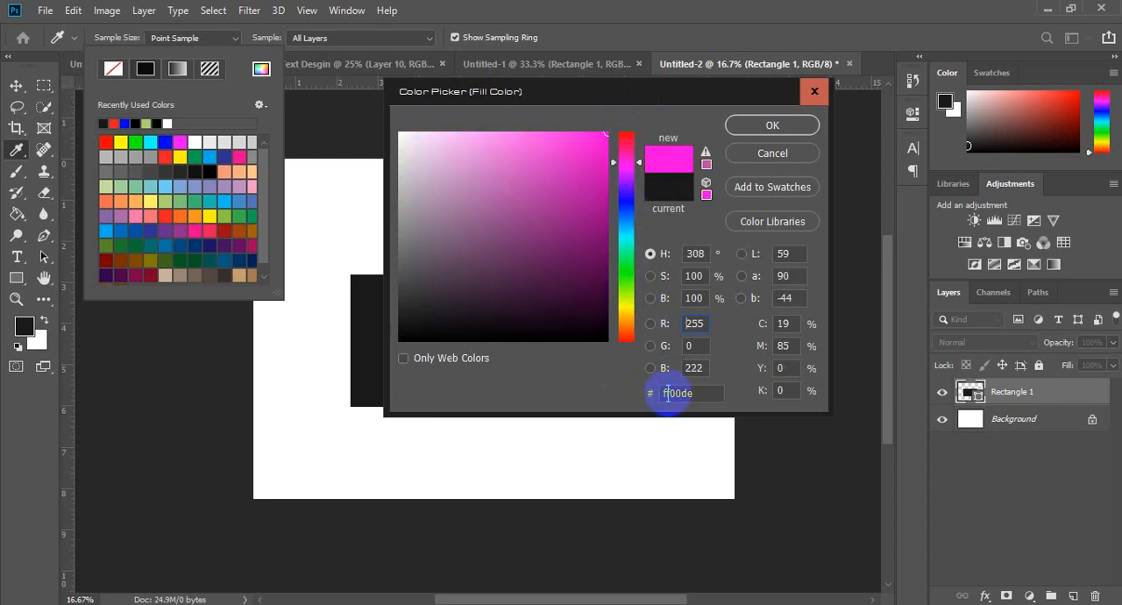
{"action": "left_click_drag", "start_coordinate": [664, 394], "coordinate": [637, 390]}
{"action": "left_click_drag", "start_coordinate": [711, 392], "coordinate": [619, 374]}
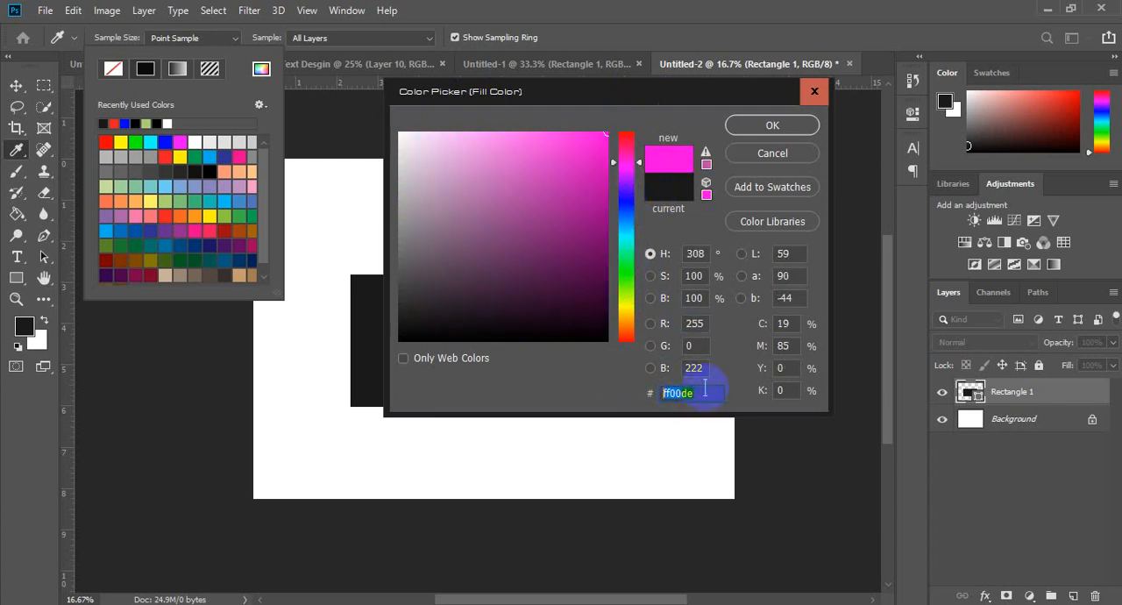
{"action": "left_click_drag", "start_coordinate": [705, 391], "coordinate": [624, 389]}
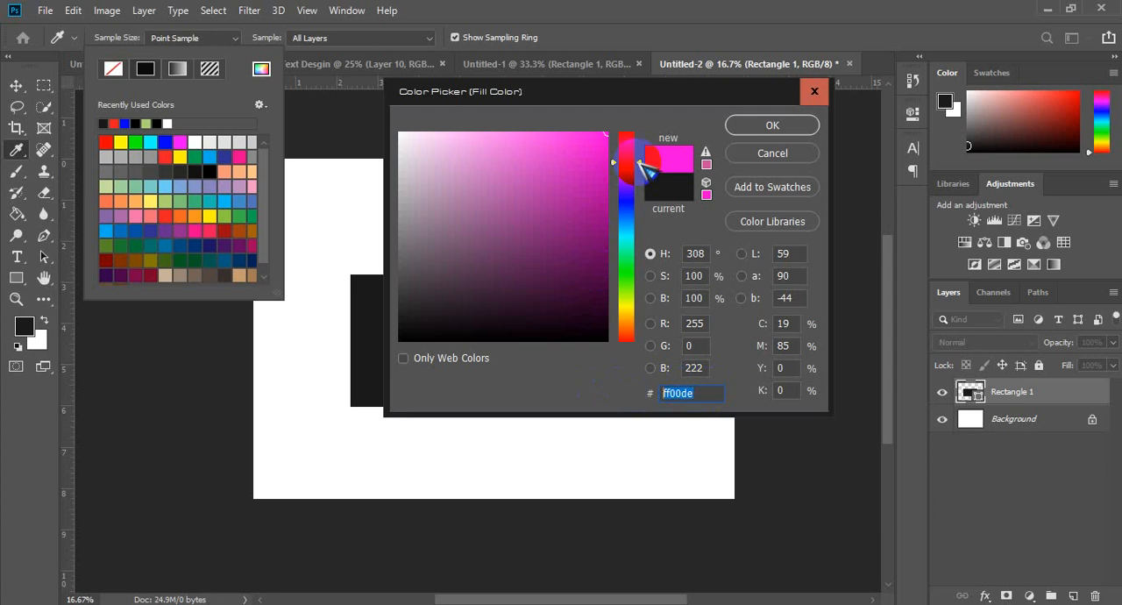
Step: Move the fill color's hue to 0° for red and on to 40° for orange
{"action": "mouse_move", "coordinate": [635, 166]}
{"action": "left_mouse_down"}
{"action": "mouse_move", "coordinate": [637, 116]}
{"action": "mouse_move", "coordinate": [632, 340]}
{"action": "left_mouse_up"}
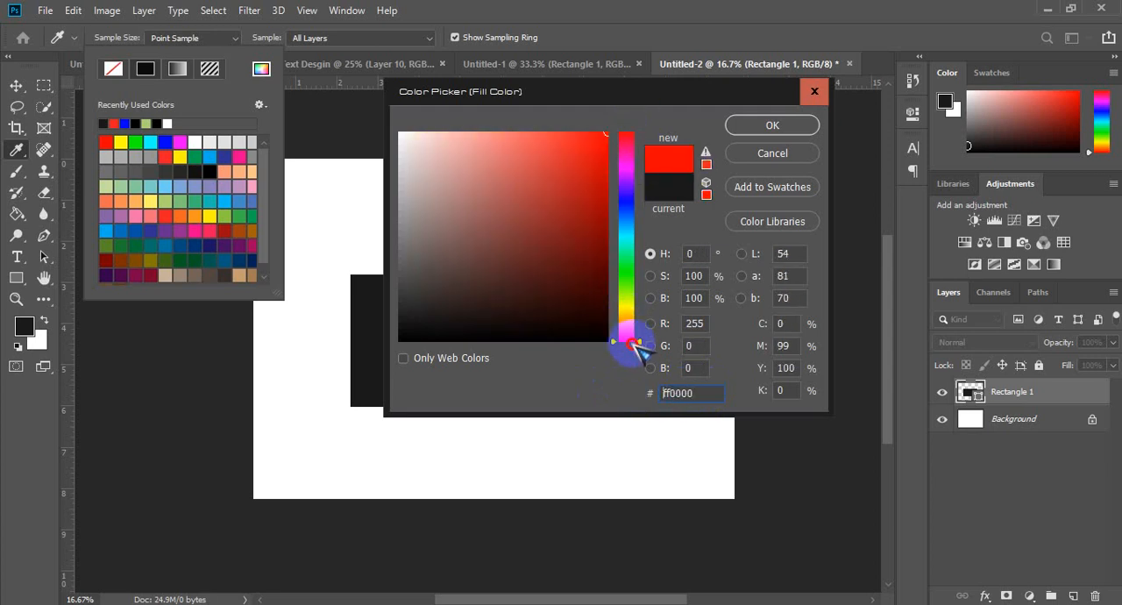
{"action": "mouse_move", "coordinate": [643, 287]}
{"action": "left_mouse_down"}
{"action": "mouse_move", "coordinate": [639, 133]}
{"action": "mouse_move", "coordinate": [637, 346]}
{"action": "mouse_move", "coordinate": [636, 115]}
{"action": "mouse_move", "coordinate": [627, 215]}
{"action": "mouse_move", "coordinate": [622, 162]}
{"action": "mouse_move", "coordinate": [628, 212]}
{"action": "mouse_move", "coordinate": [628, 147]}
{"action": "mouse_move", "coordinate": [646, 150]}
{"action": "mouse_move", "coordinate": [647, 345]}
{"action": "mouse_move", "coordinate": [633, 318]}
{"action": "left_mouse_up"}
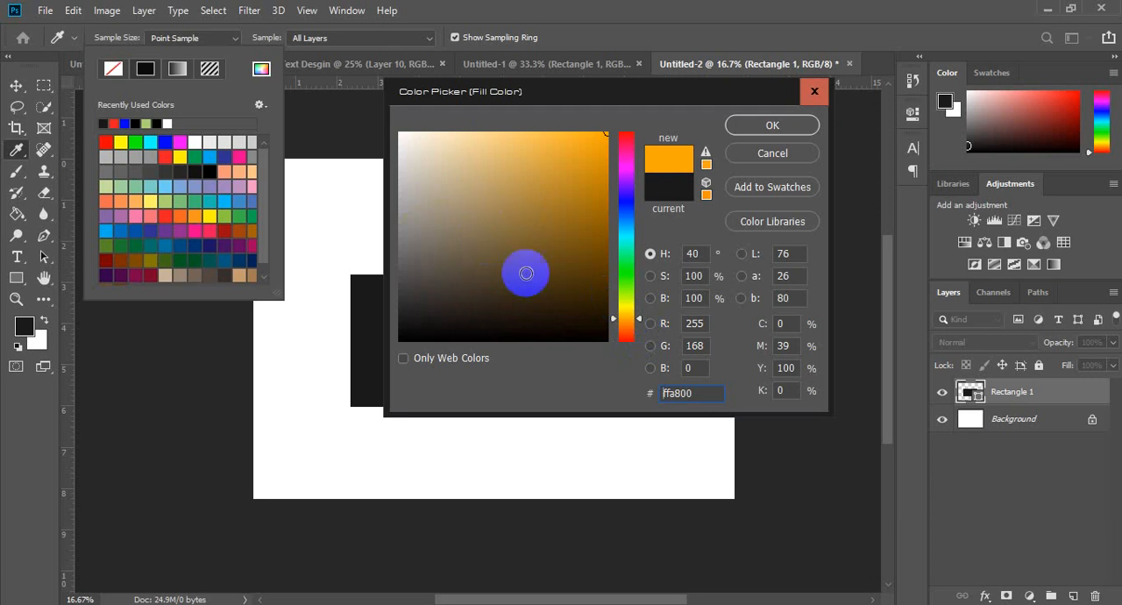
Step: Pick the muted brown shade 887550 and shift its hue to 244° for a dull blue
{"action": "left_click", "coordinate": [461, 185]}
{"action": "left_click", "coordinate": [484, 229]}
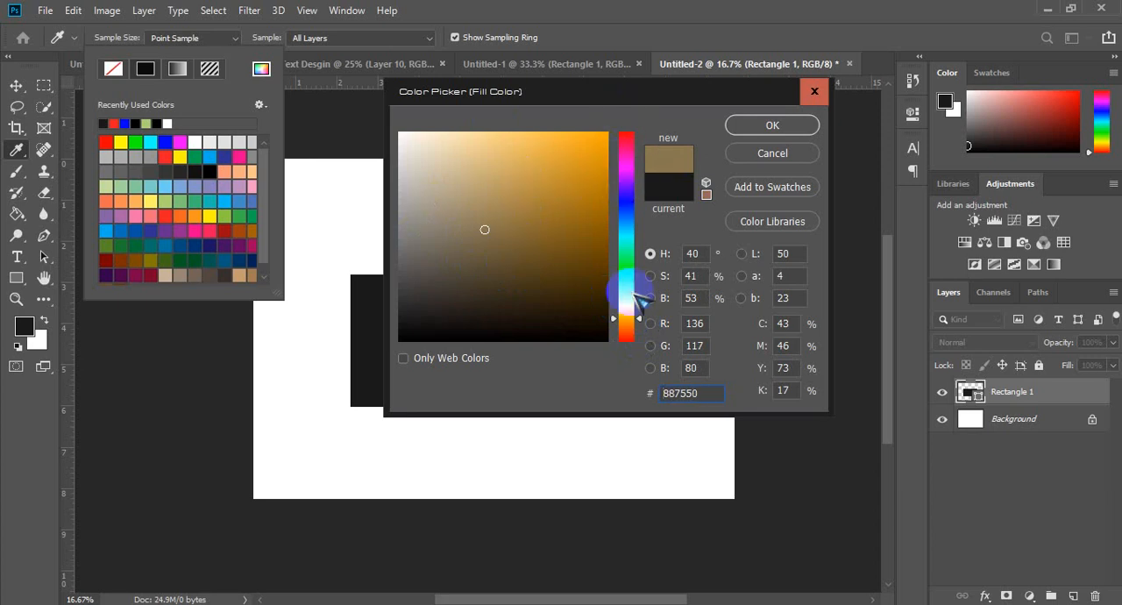
{"action": "left_click_drag", "start_coordinate": [638, 319], "coordinate": [640, 199]}
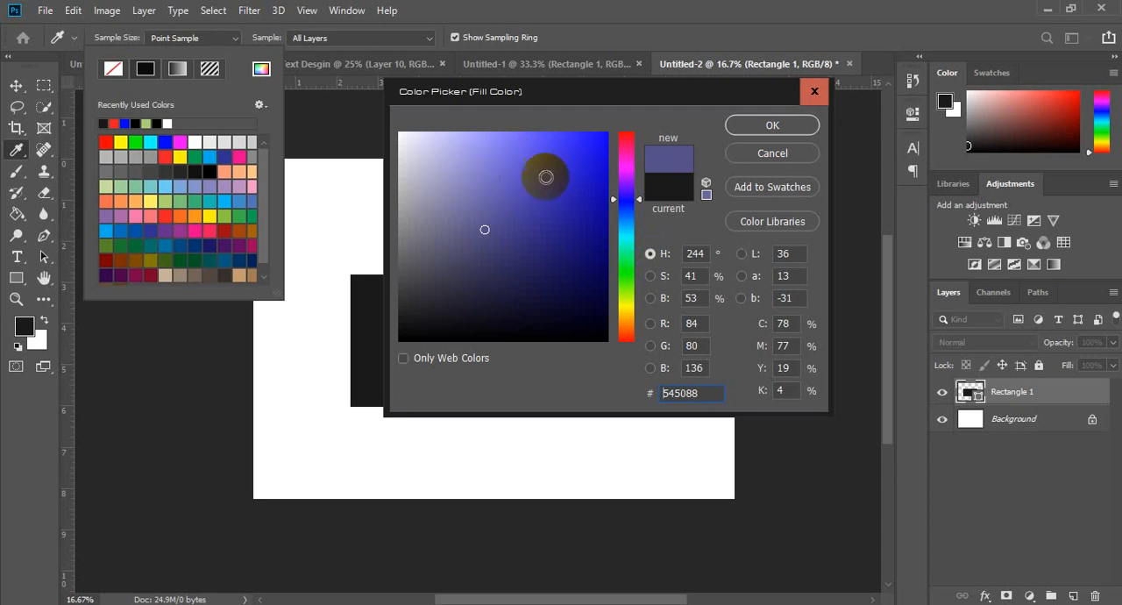
Step: Switch the color picker to saturation mode and raise the blue's saturation to 50%, and on to 100%
{"action": "left_click", "coordinate": [653, 277]}
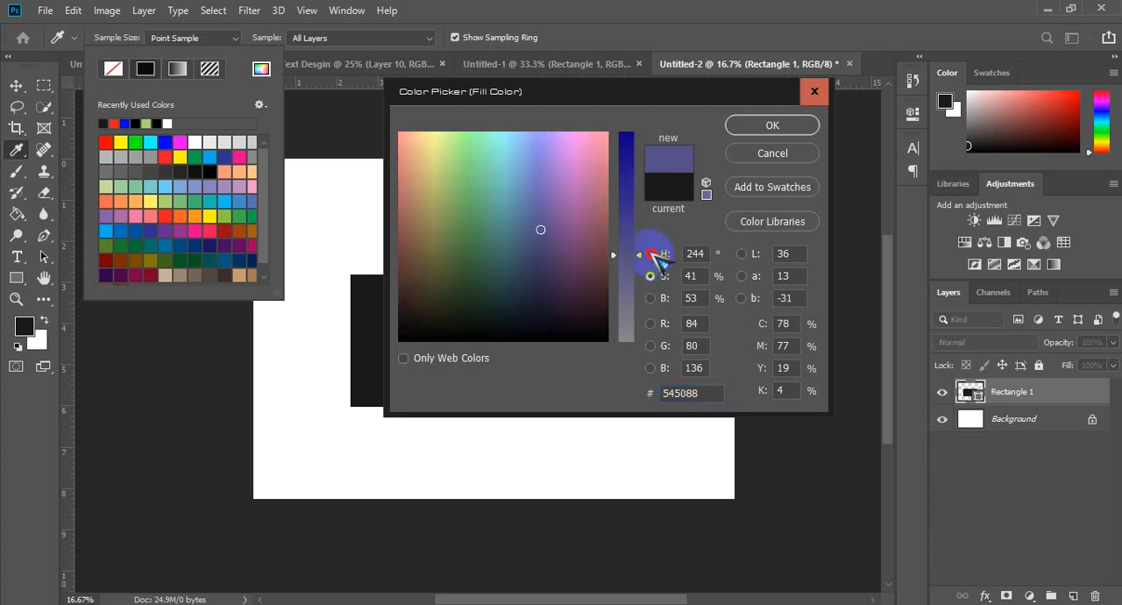
{"action": "left_click", "coordinate": [653, 254]}
{"action": "left_click", "coordinate": [653, 277]}
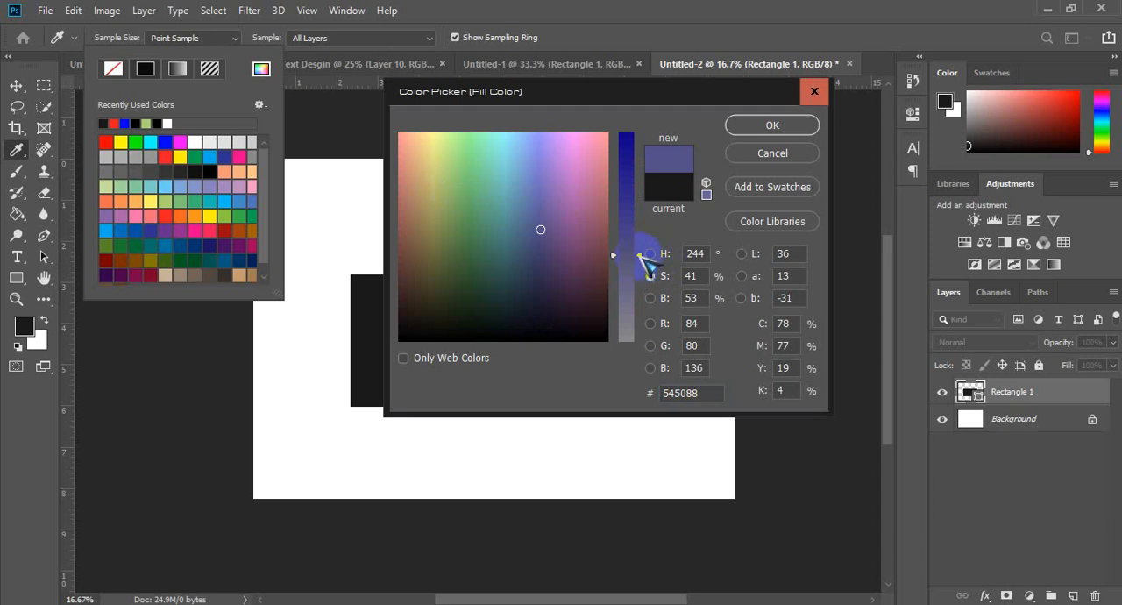
{"action": "mouse_move", "coordinate": [640, 254]}
{"action": "left_mouse_down"}
{"action": "mouse_move", "coordinate": [645, 126]}
{"action": "mouse_move", "coordinate": [642, 316]}
{"action": "mouse_move", "coordinate": [641, 237]}
{"action": "left_mouse_up"}
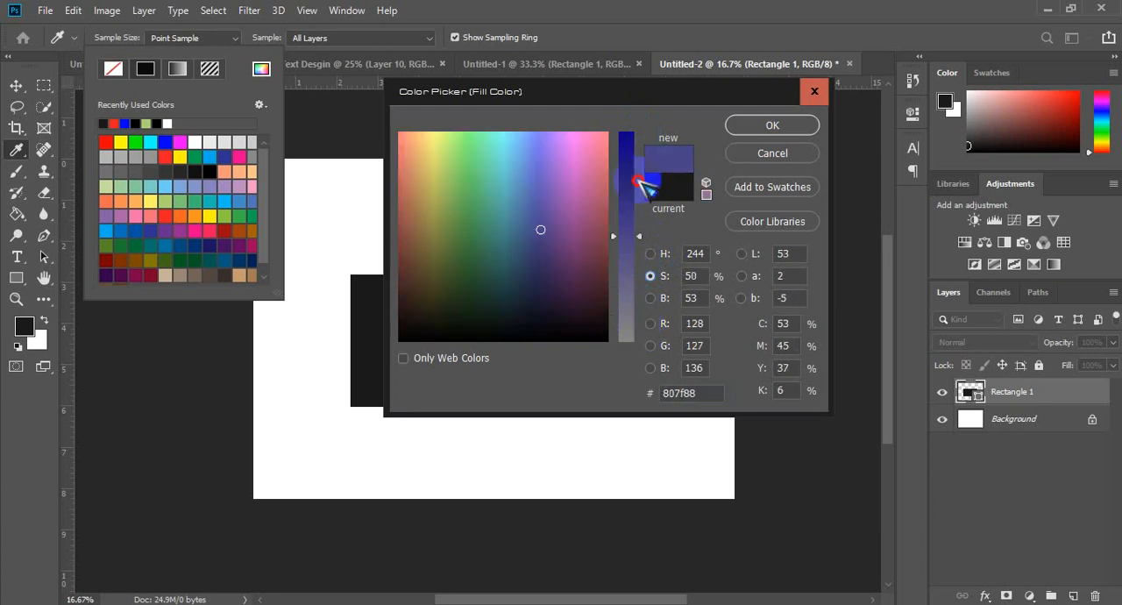
{"action": "left_click_drag", "start_coordinate": [644, 184], "coordinate": [643, 93]}
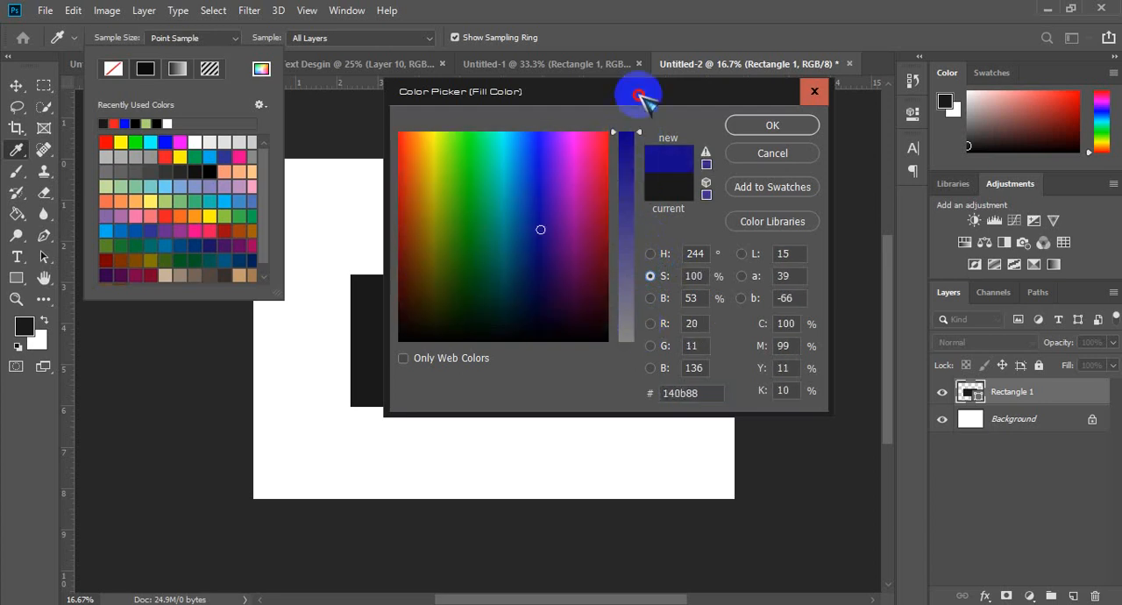
Step: Switch the color picker to brightness mode, raise brightness to 100%, and pick red and finally white from the spectrum
{"action": "left_click", "coordinate": [650, 298]}
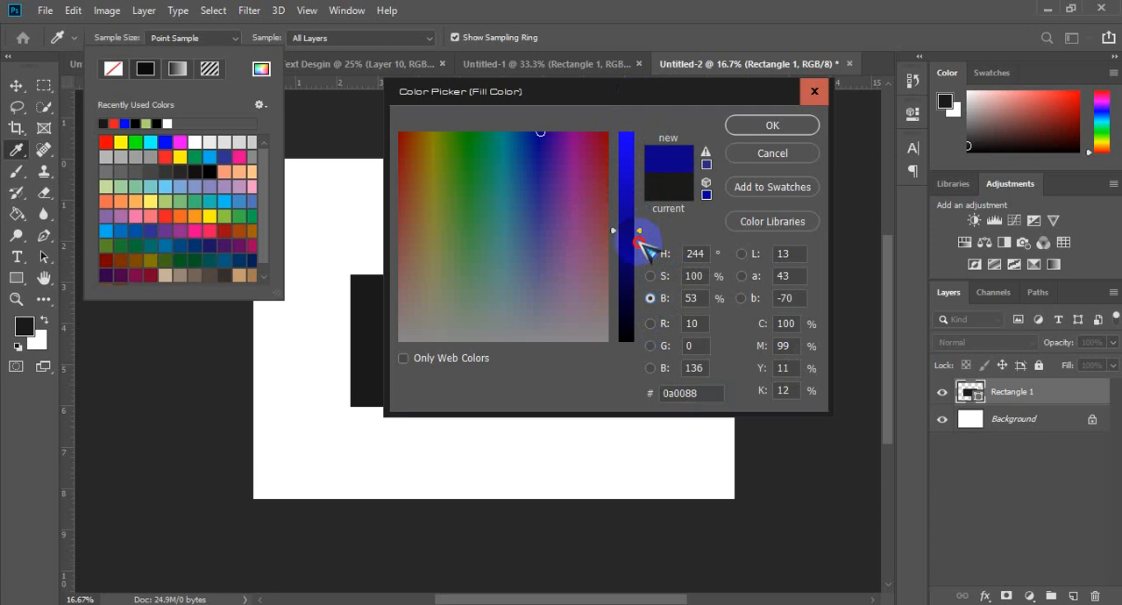
{"action": "left_click_drag", "start_coordinate": [644, 246], "coordinate": [631, 60]}
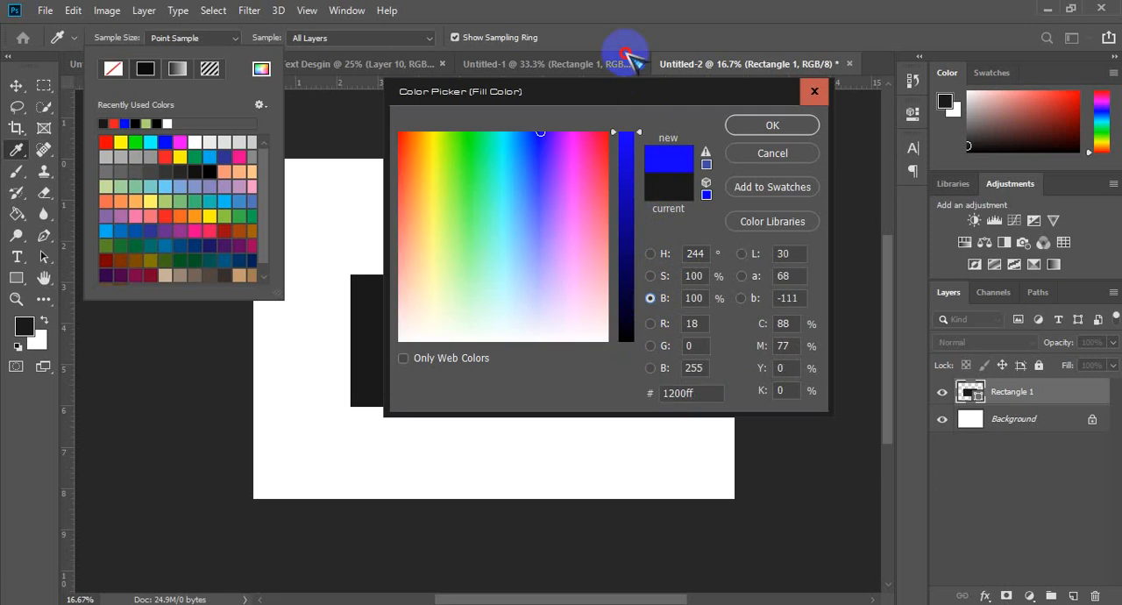
{"action": "left_click_drag", "start_coordinate": [570, 158], "coordinate": [657, 80]}
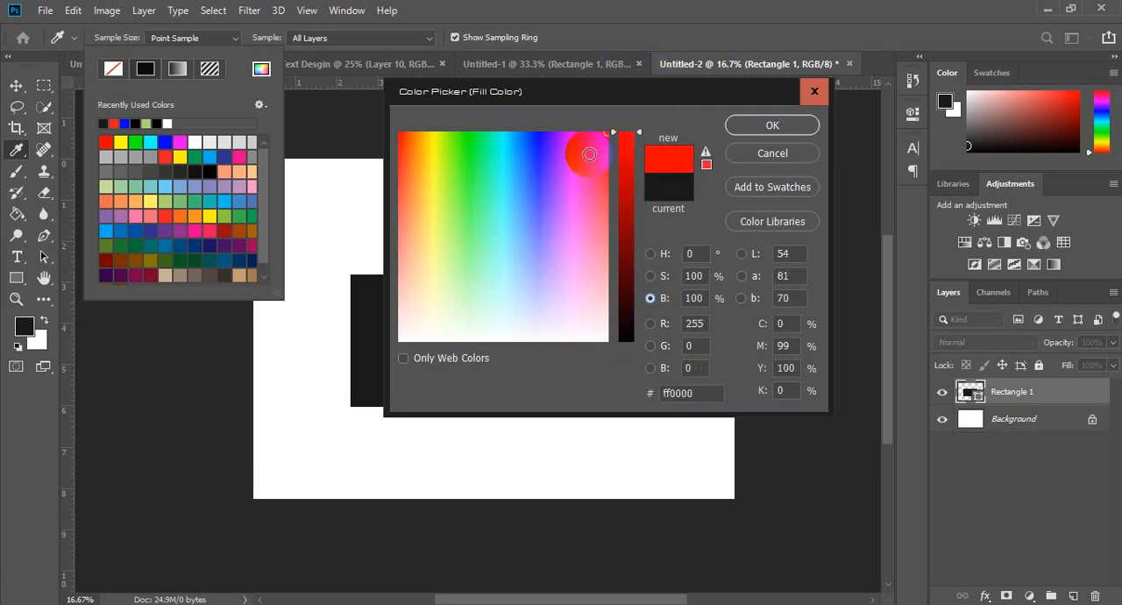
{"action": "mouse_move", "coordinate": [589, 155]}
{"action": "left_mouse_down"}
{"action": "mouse_move", "coordinate": [421, 150]}
{"action": "mouse_move", "coordinate": [353, 88]}
{"action": "mouse_move", "coordinate": [373, 99]}
{"action": "left_mouse_up"}
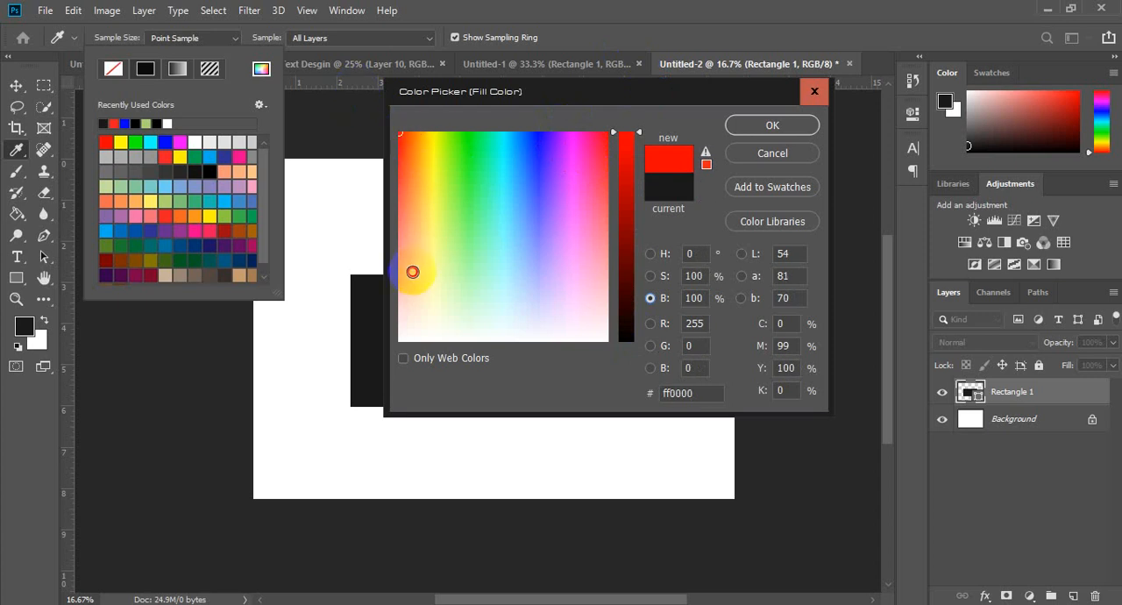
{"action": "left_click_drag", "start_coordinate": [438, 302], "coordinate": [373, 363]}
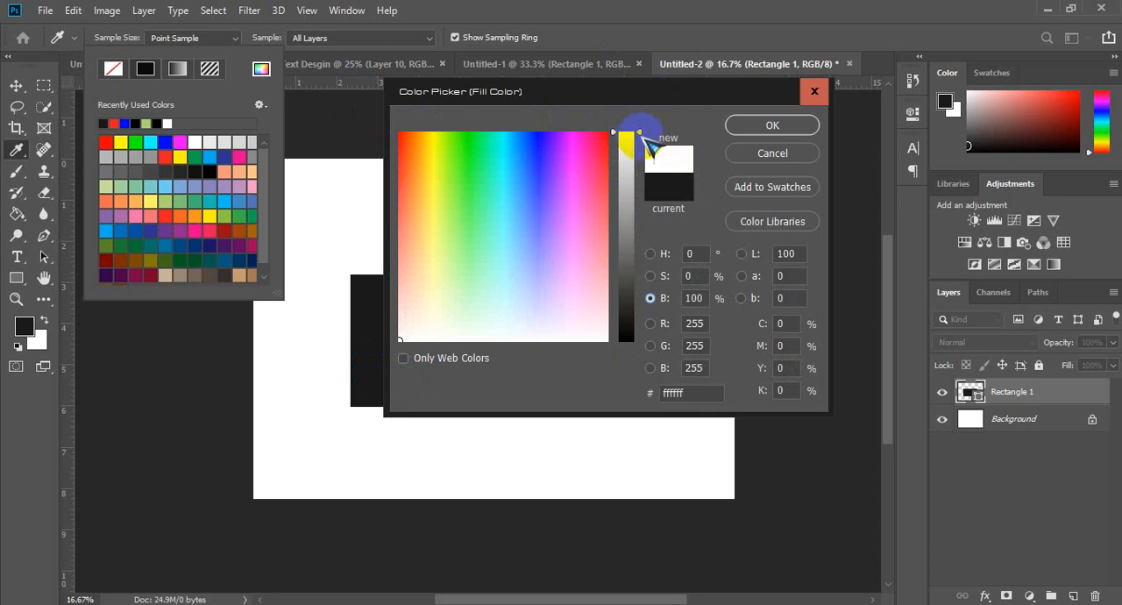
Step: Raise the fill color's saturation to 100% for pure red in saturation mode and return the color picker to hue mode
{"action": "left_click", "coordinate": [652, 275]}
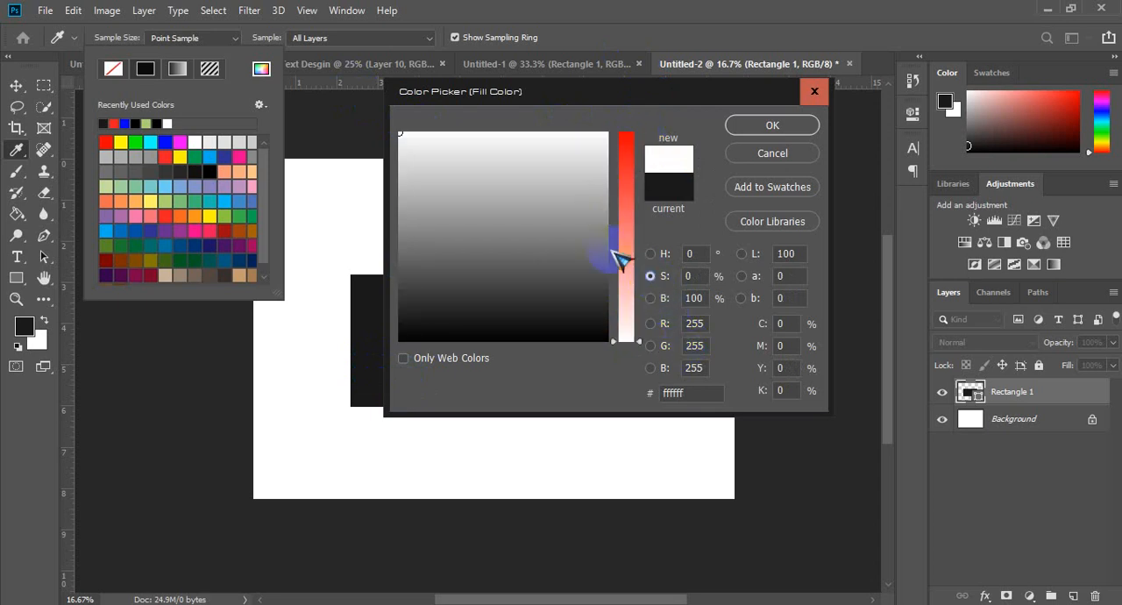
{"action": "left_click", "coordinate": [624, 329]}
{"action": "mouse_move", "coordinate": [638, 256]}
{"action": "left_mouse_down"}
{"action": "mouse_move", "coordinate": [625, 257]}
{"action": "mouse_move", "coordinate": [626, 117]}
{"action": "mouse_move", "coordinate": [624, 330]}
{"action": "mouse_move", "coordinate": [638, 127]}
{"action": "left_mouse_up"}
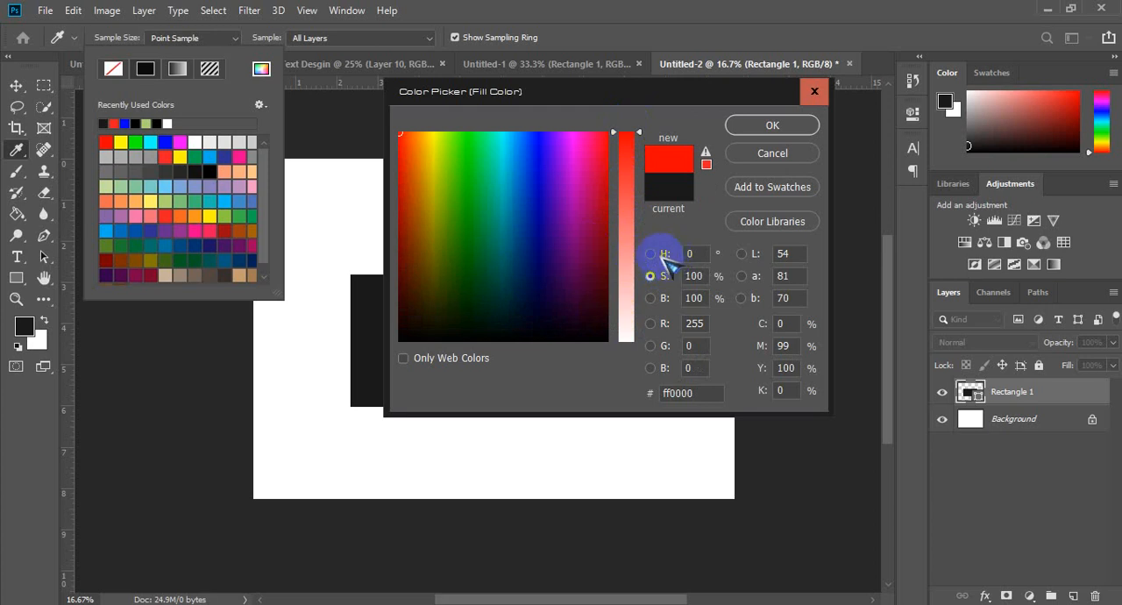
{"action": "left_click", "coordinate": [660, 254]}
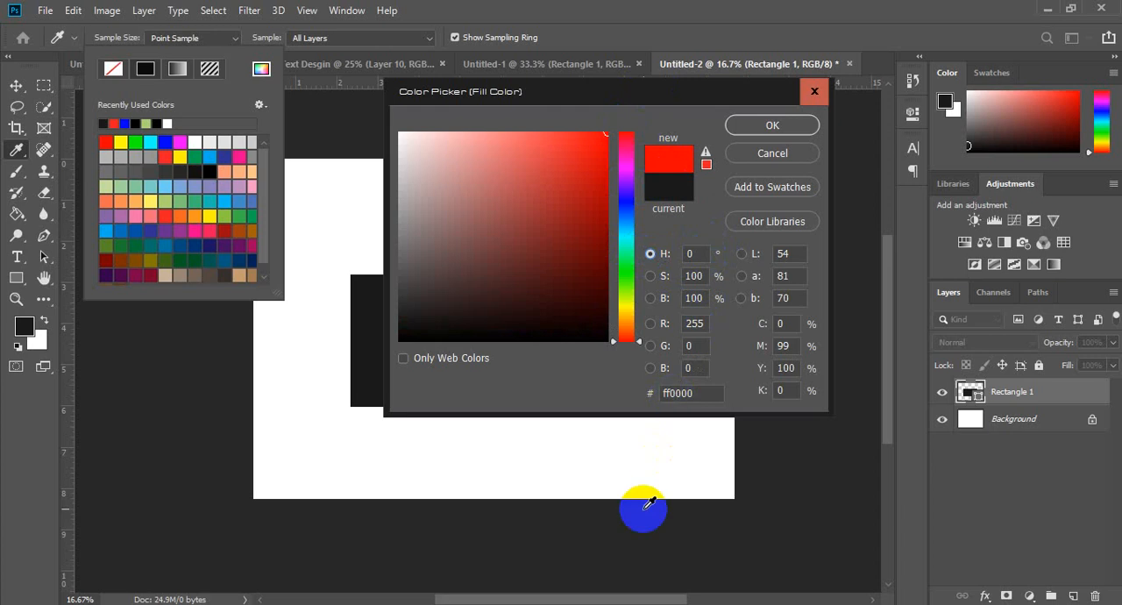
{"action": "left_click", "coordinate": [877, 602]}
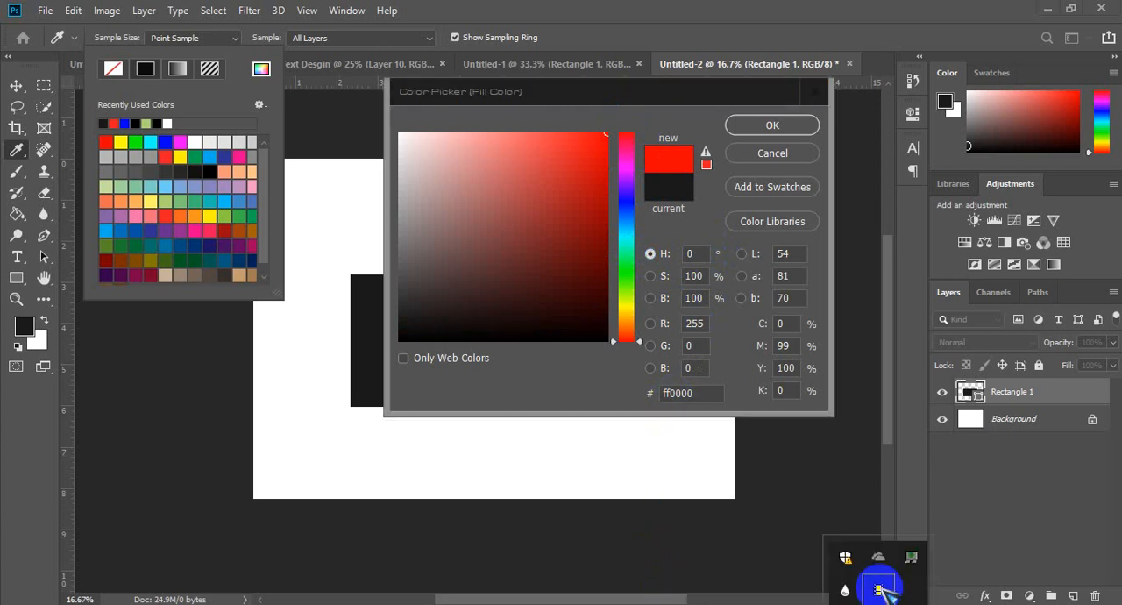
{"action": "left_click", "coordinate": [880, 590]}
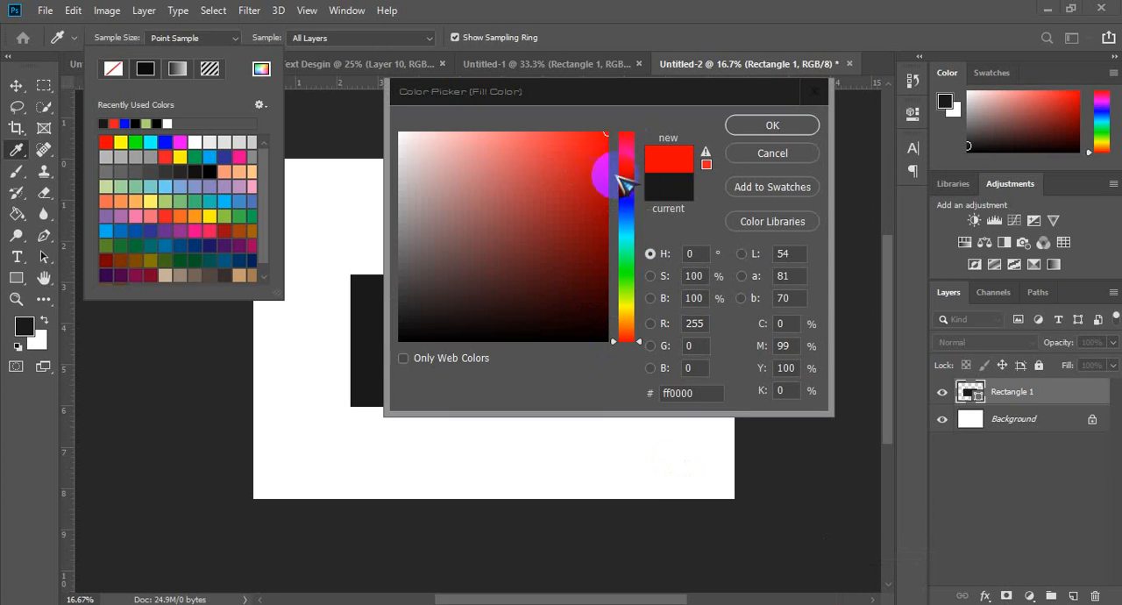
Step: Shift the fill color's hue to 13° for the orange-red ff3600
{"action": "left_click", "coordinate": [638, 337]}
{"action": "mouse_move", "coordinate": [639, 337]}
{"action": "left_mouse_down"}
{"action": "mouse_move", "coordinate": [638, 315]}
{"action": "mouse_move", "coordinate": [640, 337]}
{"action": "left_mouse_up"}
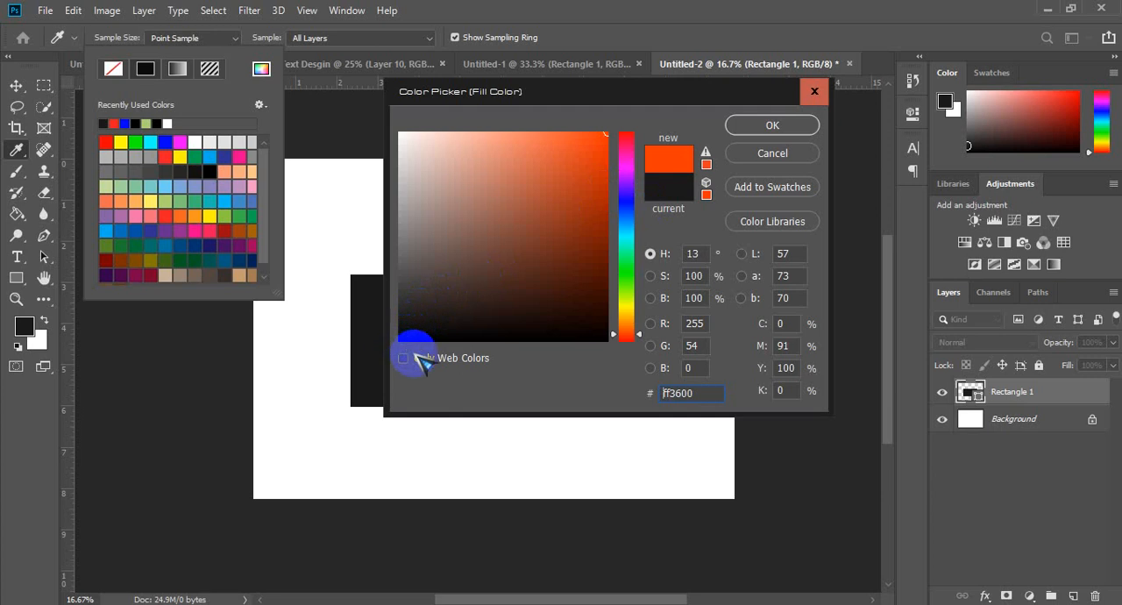
Step: Pick black 000000 in the color field, select its hex code, and pick white ffffff as the fill color
{"action": "left_click_drag", "start_coordinate": [406, 330], "coordinate": [365, 353]}
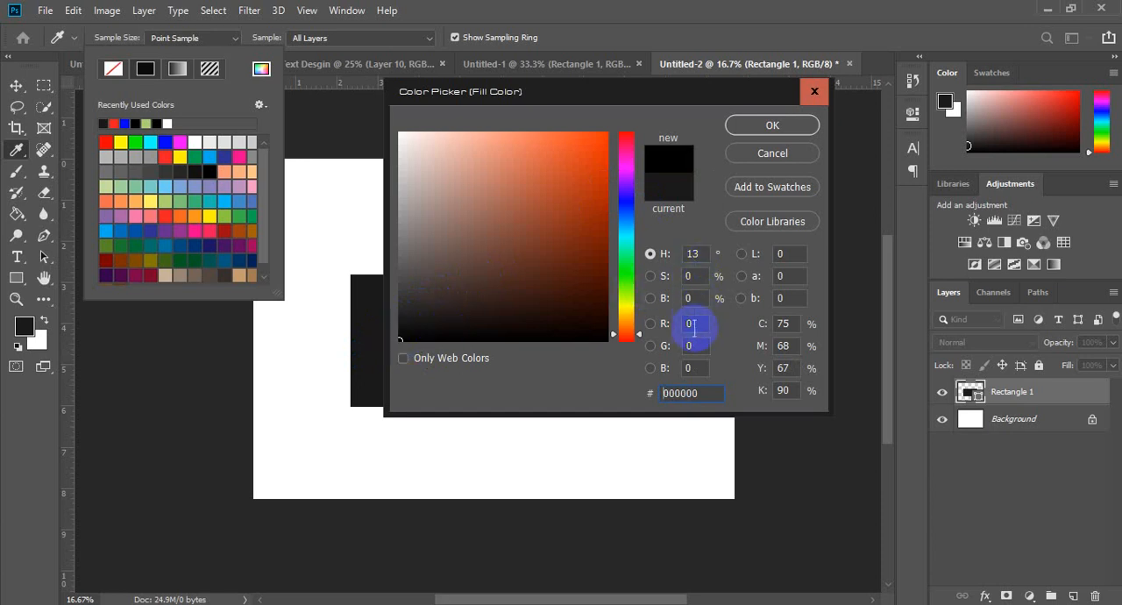
{"action": "left_click_drag", "start_coordinate": [706, 393], "coordinate": [595, 405]}
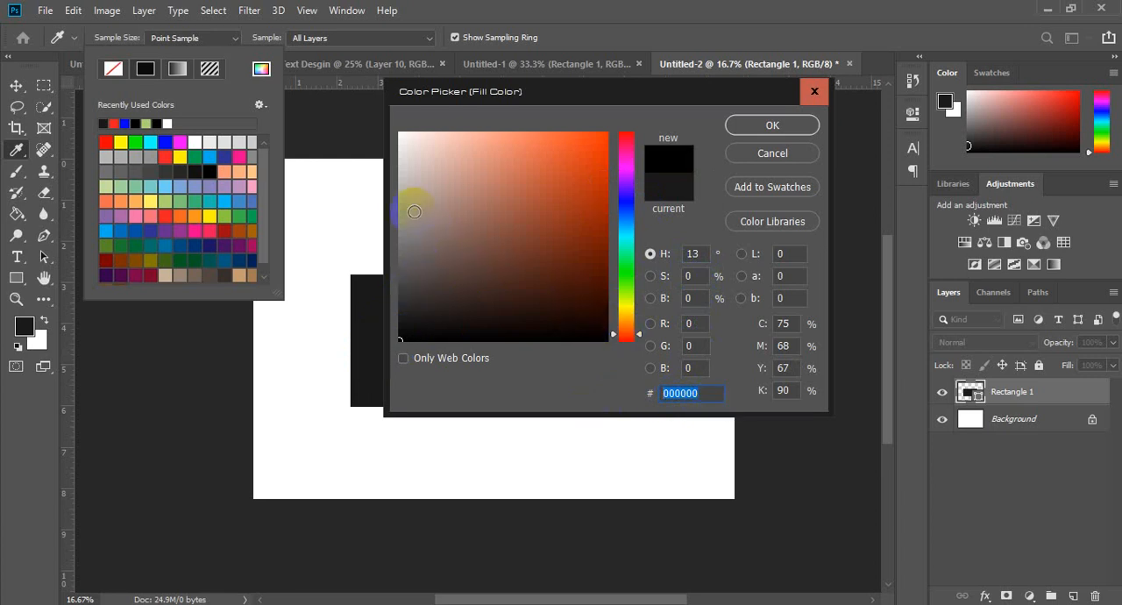
{"action": "left_click_drag", "start_coordinate": [409, 166], "coordinate": [383, 104]}
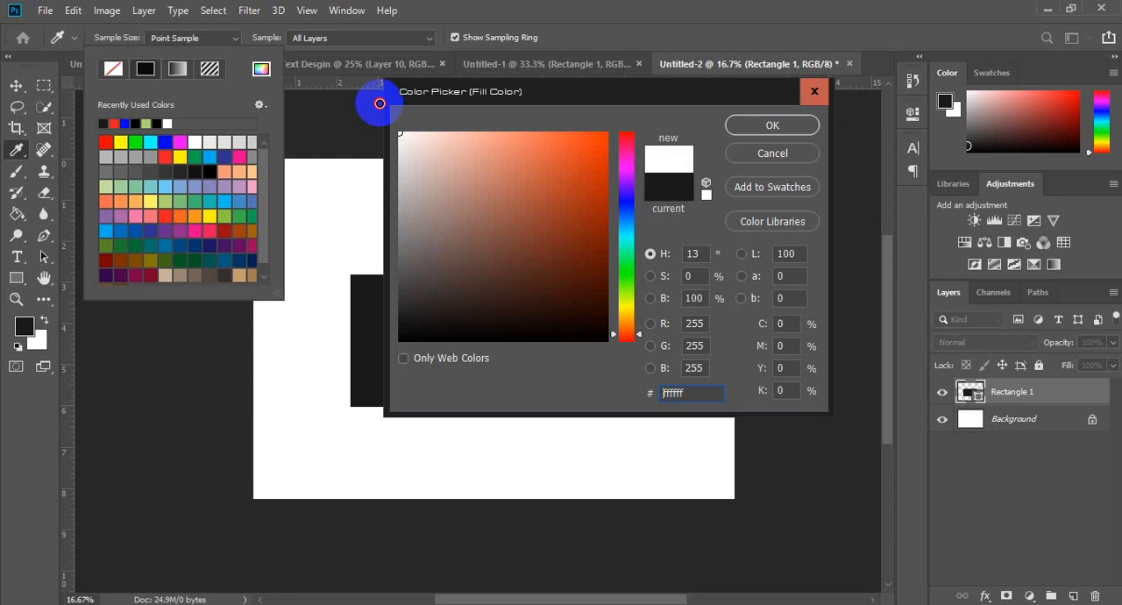
{"action": "left_click", "coordinate": [695, 299]}
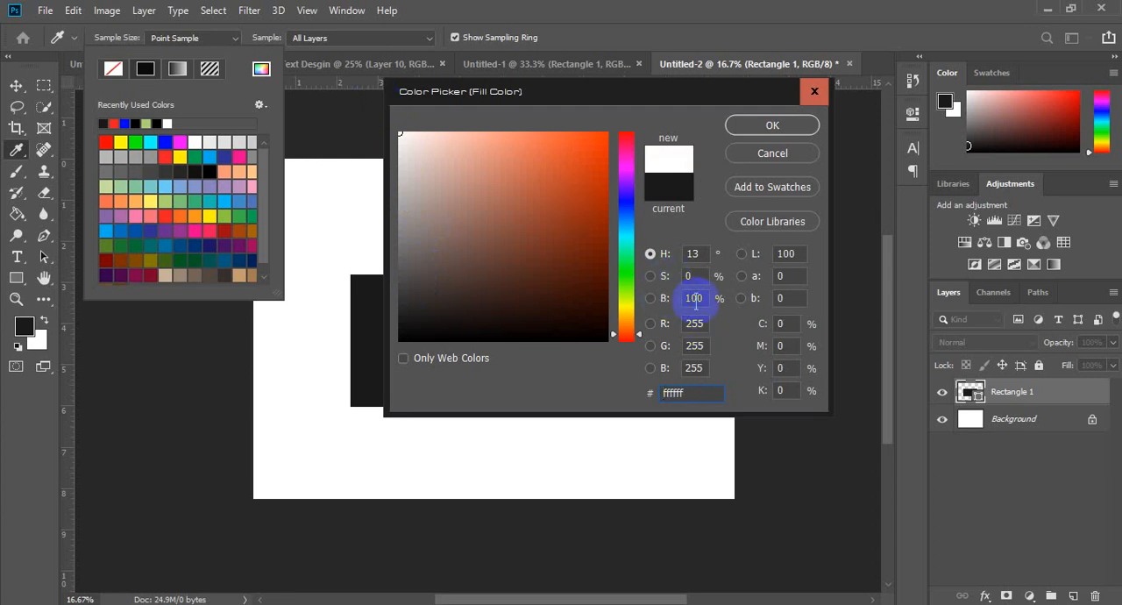
Step: Select the white fill's hex code and pick pure white ffffff again in the color field
{"action": "left_click", "coordinate": [692, 279]}
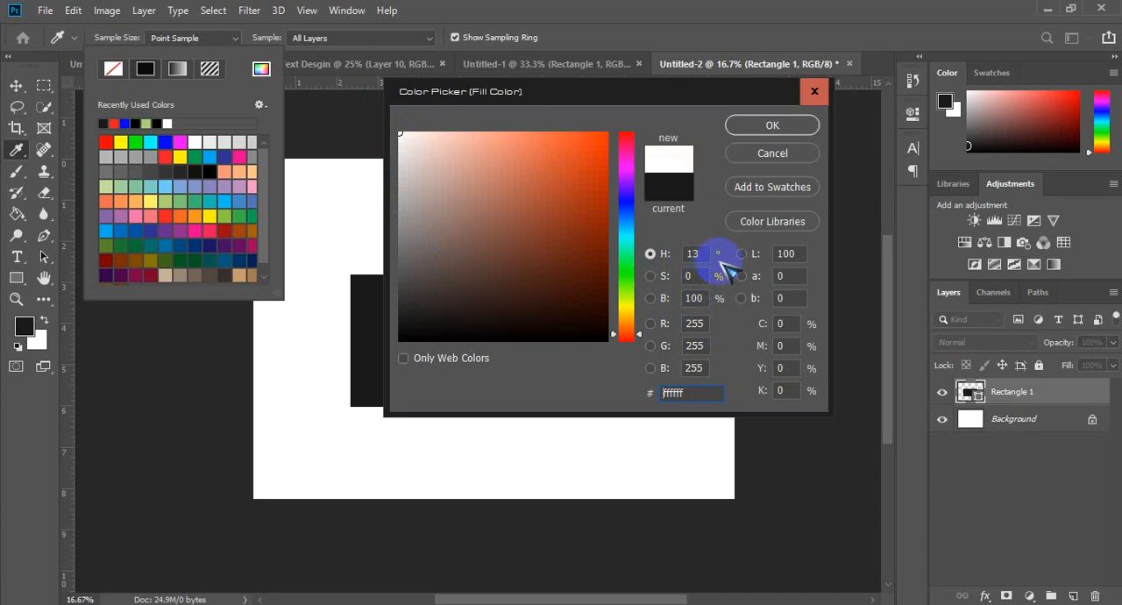
{"action": "left_click", "coordinate": [704, 368]}
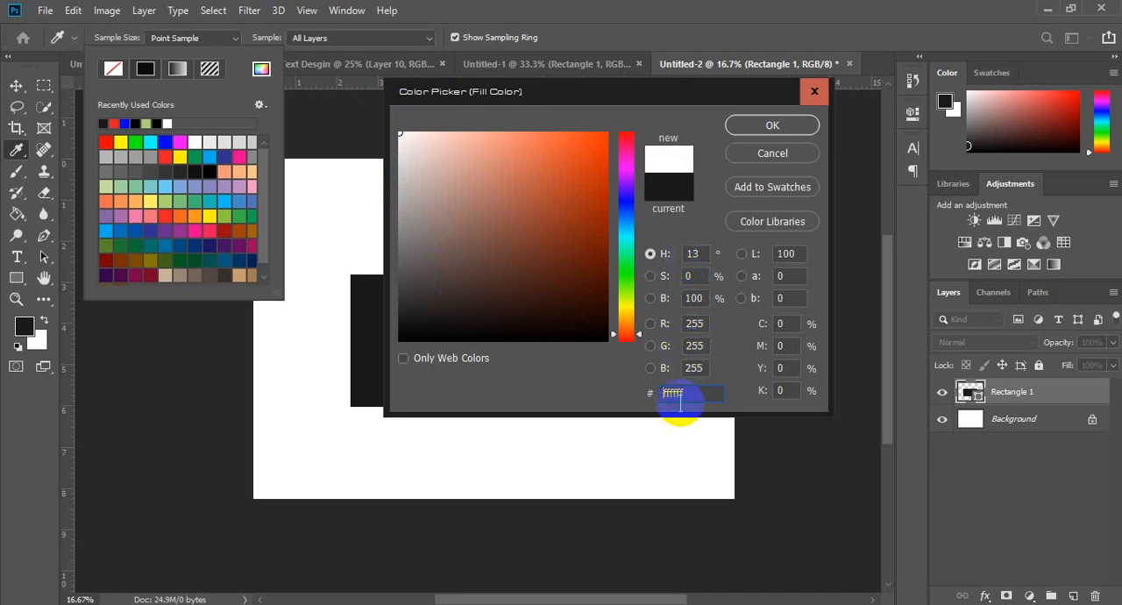
{"action": "left_click_drag", "start_coordinate": [697, 391], "coordinate": [608, 392]}
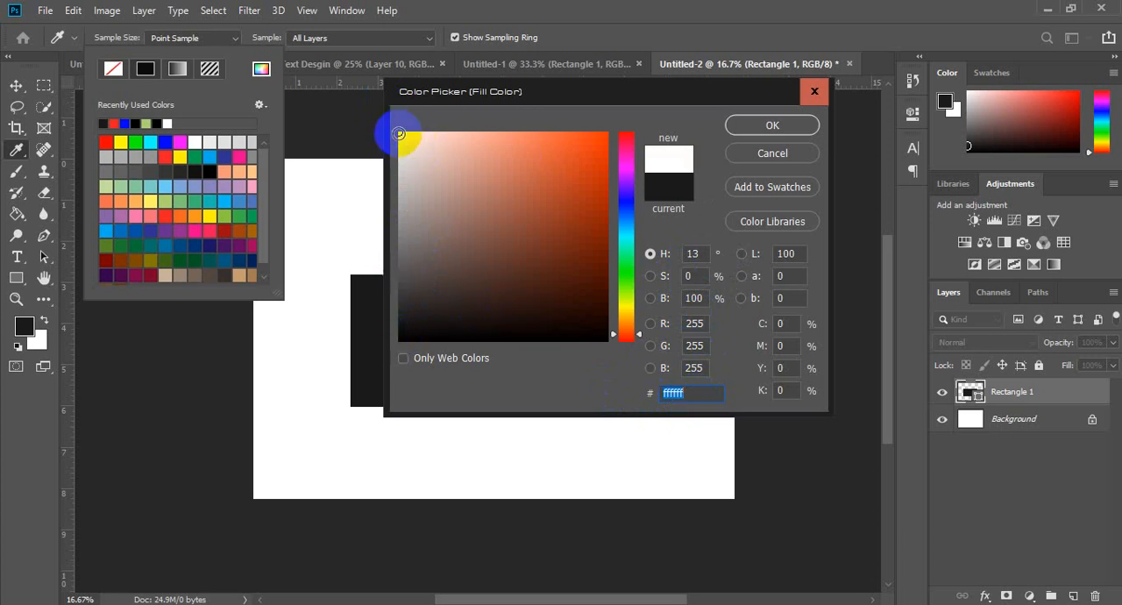
{"action": "left_click", "coordinate": [397, 130]}
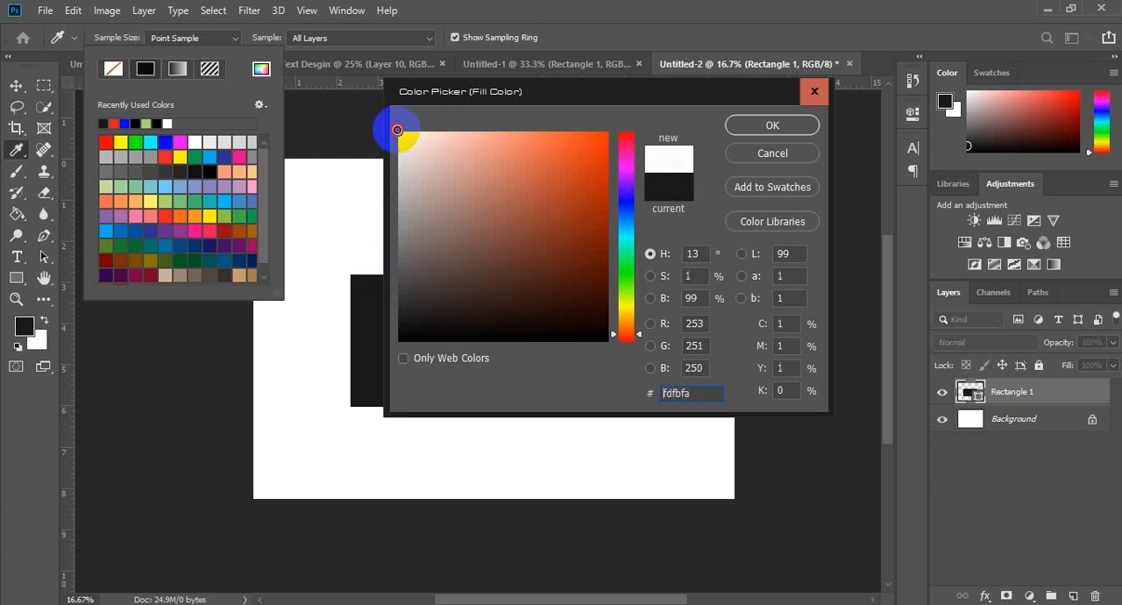
{"action": "mouse_move", "coordinate": [397, 130]}
{"action": "left_mouse_down"}
{"action": "mouse_move", "coordinate": [392, 120]}
{"action": "mouse_move", "coordinate": [395, 165]}
{"action": "mouse_move", "coordinate": [382, 105]}
{"action": "mouse_move", "coordinate": [376, 161]}
{"action": "mouse_move", "coordinate": [378, 103]}
{"action": "mouse_move", "coordinate": [413, 125]}
{"action": "mouse_move", "coordinate": [388, 183]}
{"action": "mouse_move", "coordinate": [353, 372]}
{"action": "mouse_move", "coordinate": [368, 363]}
{"action": "mouse_move", "coordinate": [359, 105]}
{"action": "left_mouse_up"}
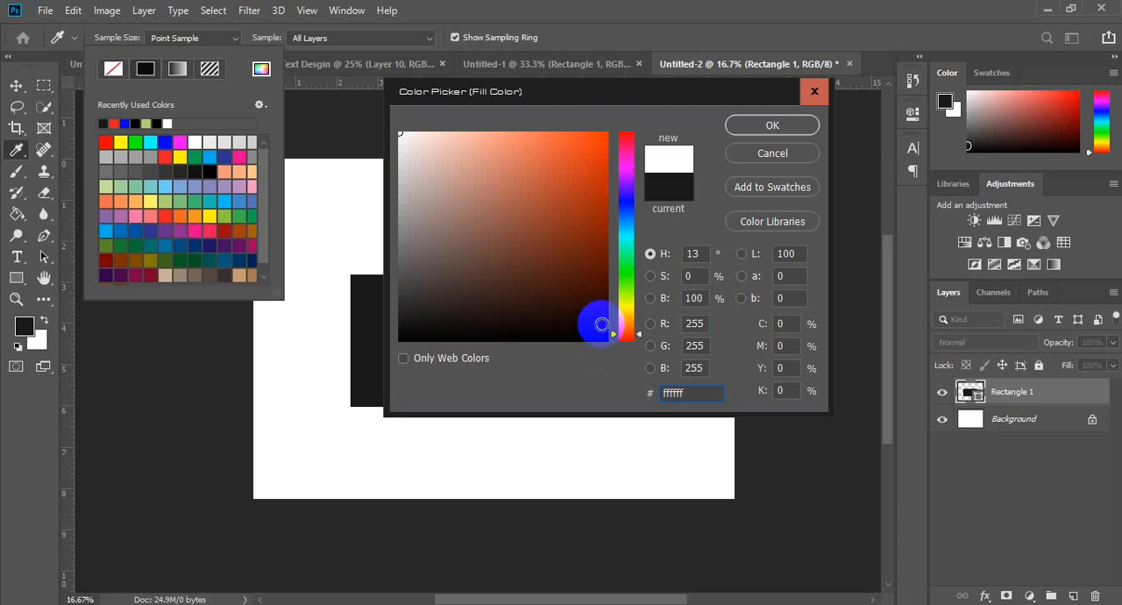
Step: Pick orange-red ff3600 and then near-black 070200 in the color field, and select the last two digits of its hex code
{"action": "left_click", "coordinate": [615, 123]}
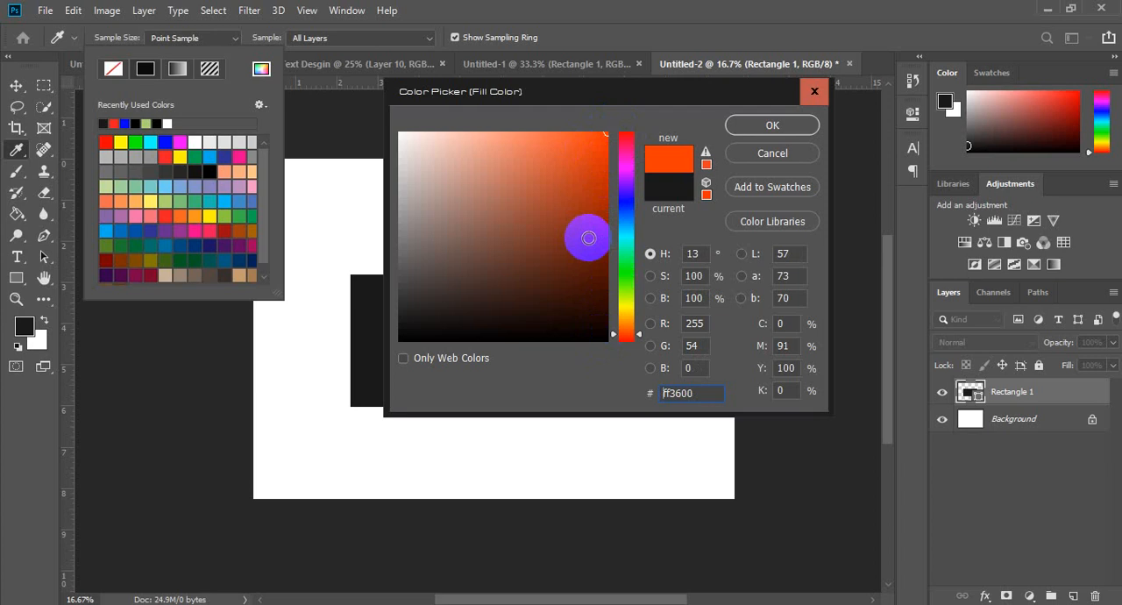
{"action": "left_click_drag", "start_coordinate": [593, 213], "coordinate": [602, 337]}
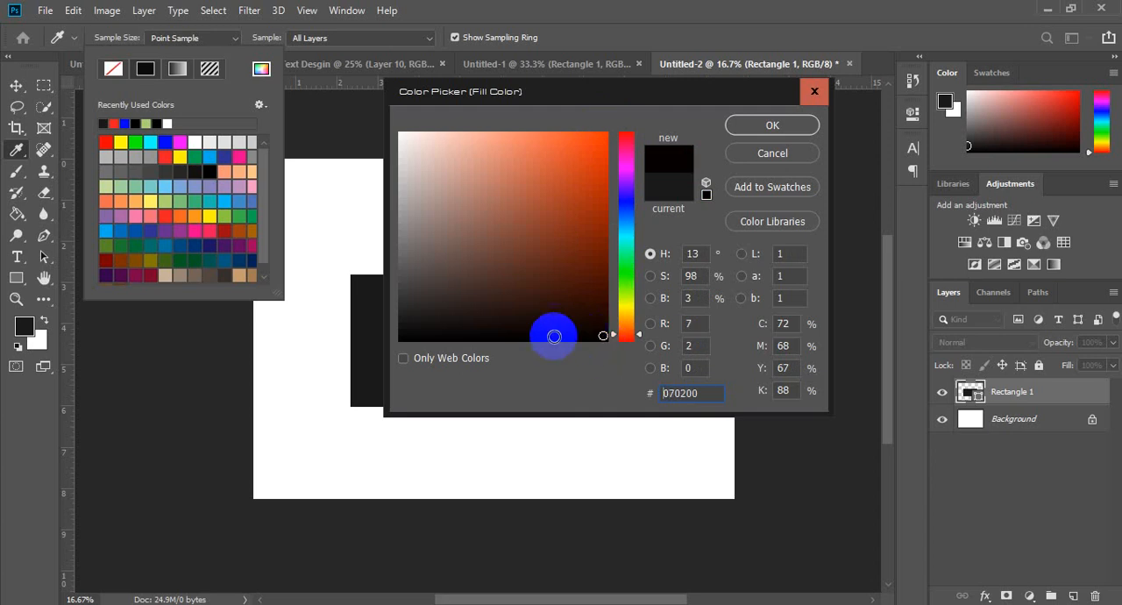
{"action": "double_click", "coordinate": [664, 393]}
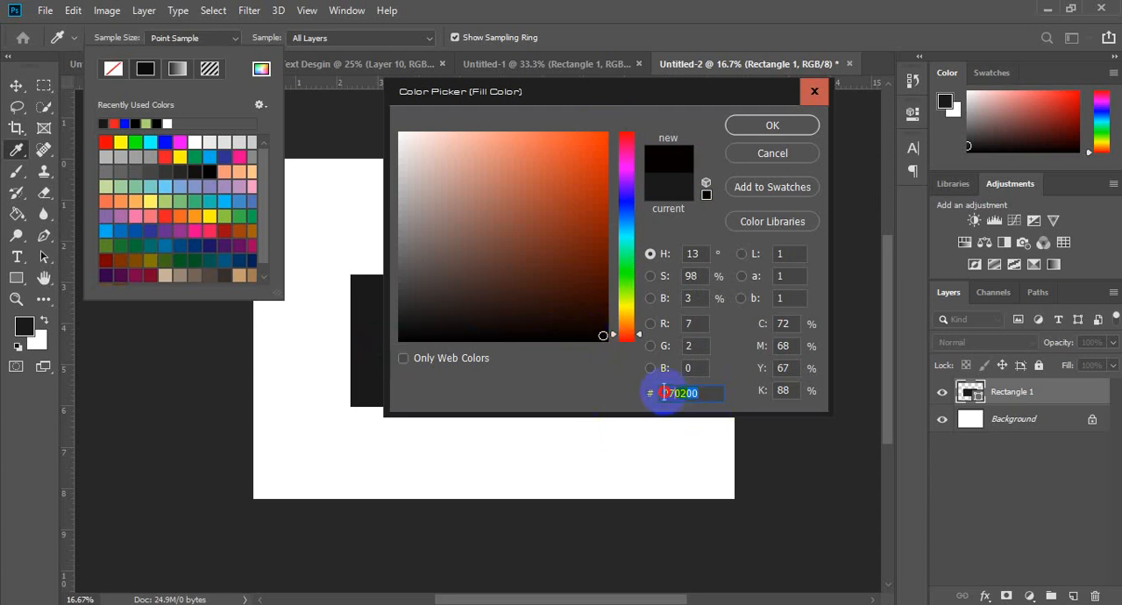
{"action": "left_click_drag", "start_coordinate": [701, 393], "coordinate": [687, 393]}
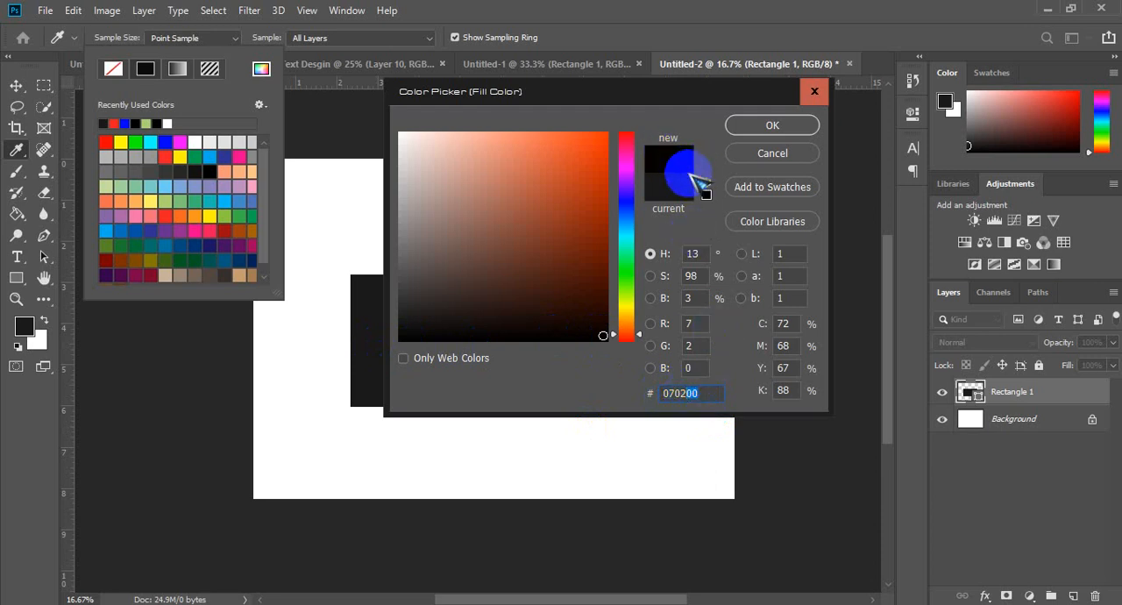
{"action": "left_click", "coordinate": [693, 393]}
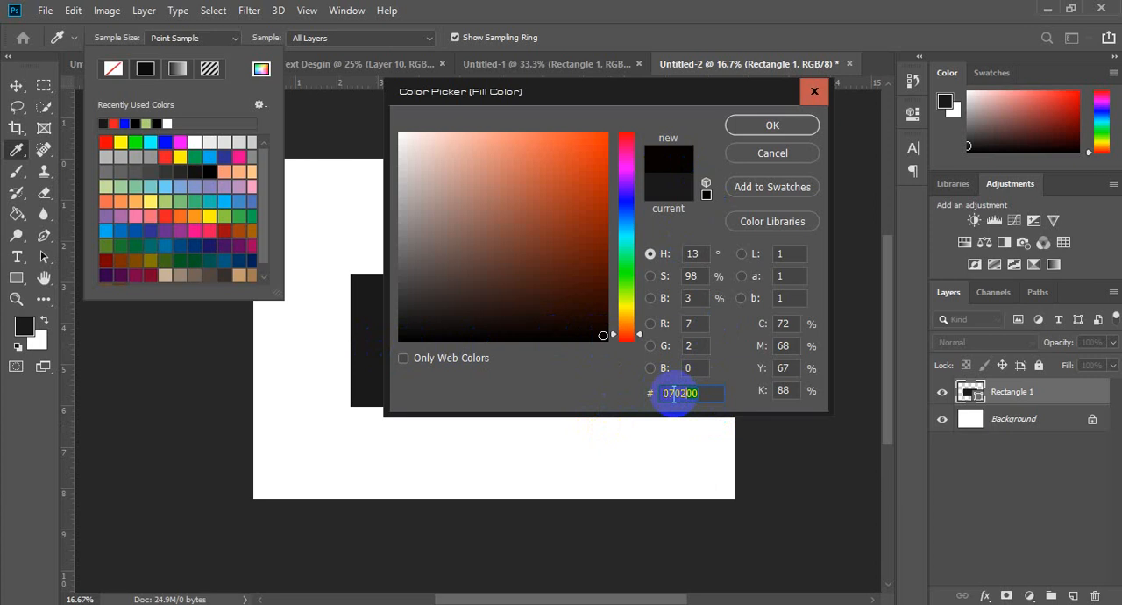
Step: Pick pure black 000000 and then the near-black 040100 in the color field
{"action": "left_click_drag", "start_coordinate": [427, 325], "coordinate": [402, 338]}
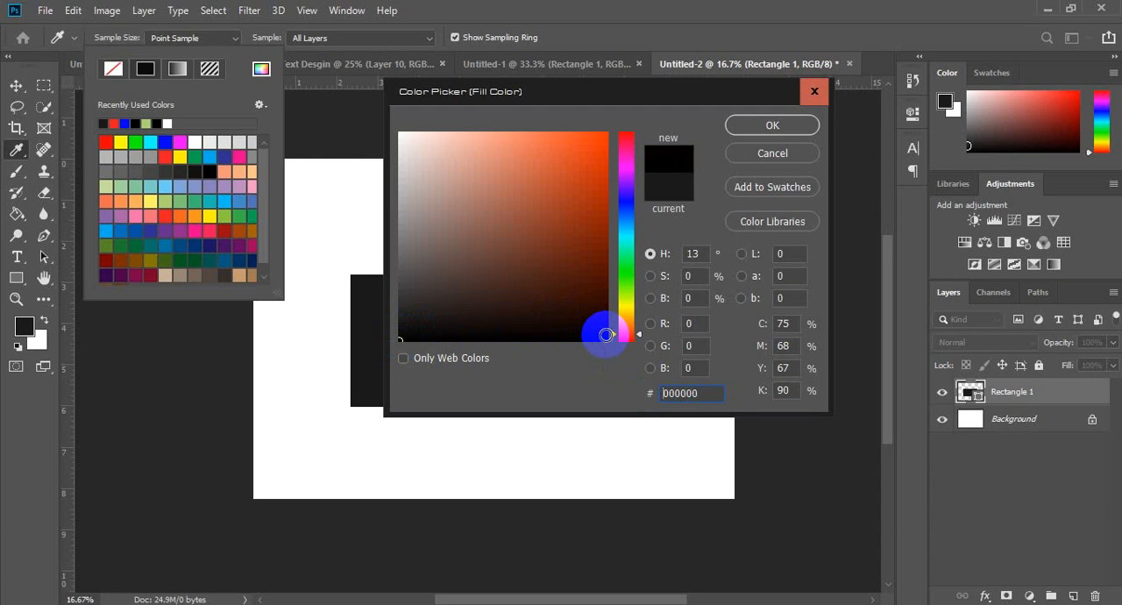
{"action": "left_click", "coordinate": [606, 334]}
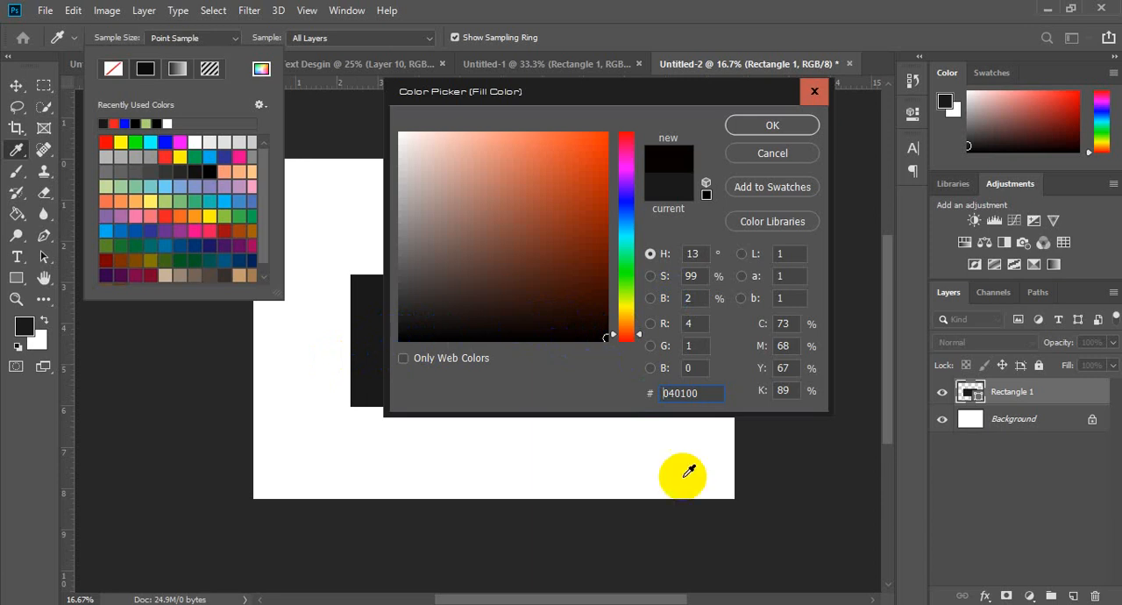
{"action": "left_click", "coordinate": [879, 596]}
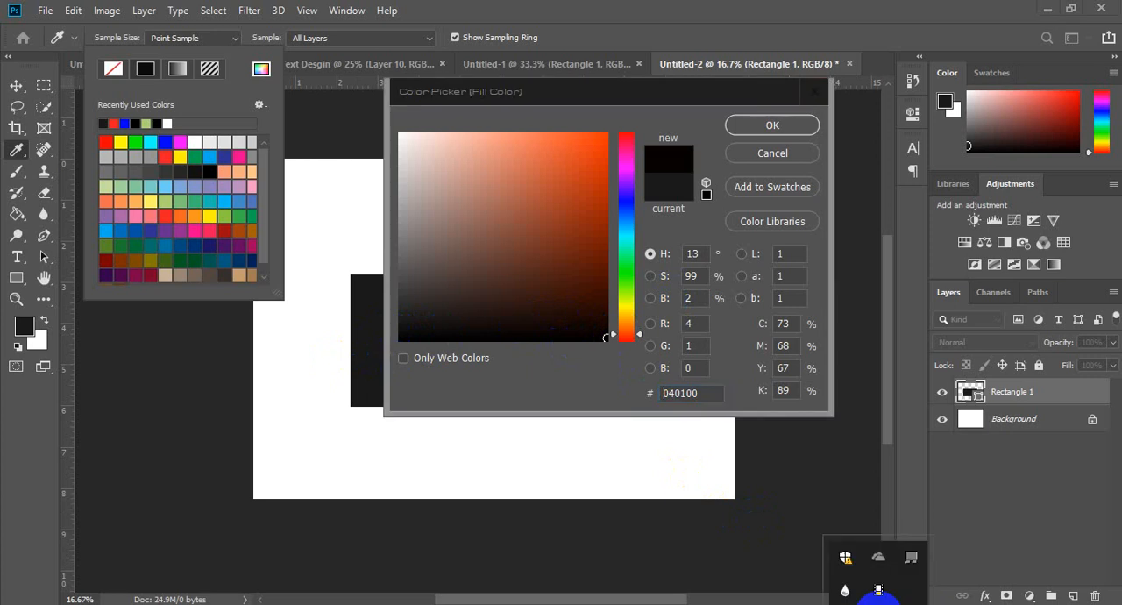
{"action": "left_click", "coordinate": [882, 587]}
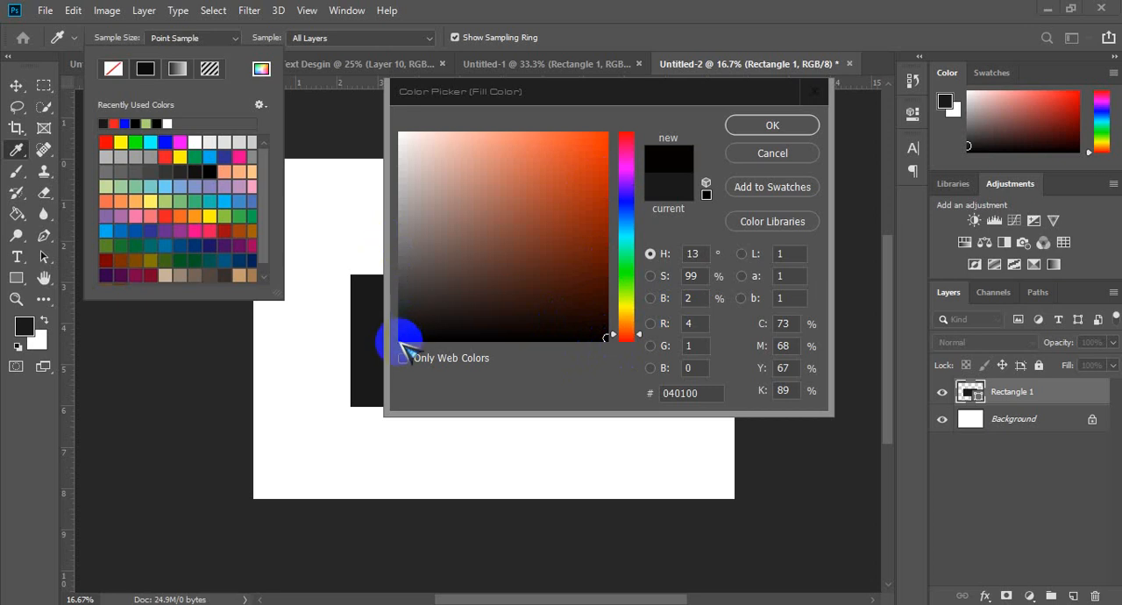
Step: Return to the color picker and pick pure white ffffff in the color field
{"action": "left_click", "coordinate": [390, 343]}
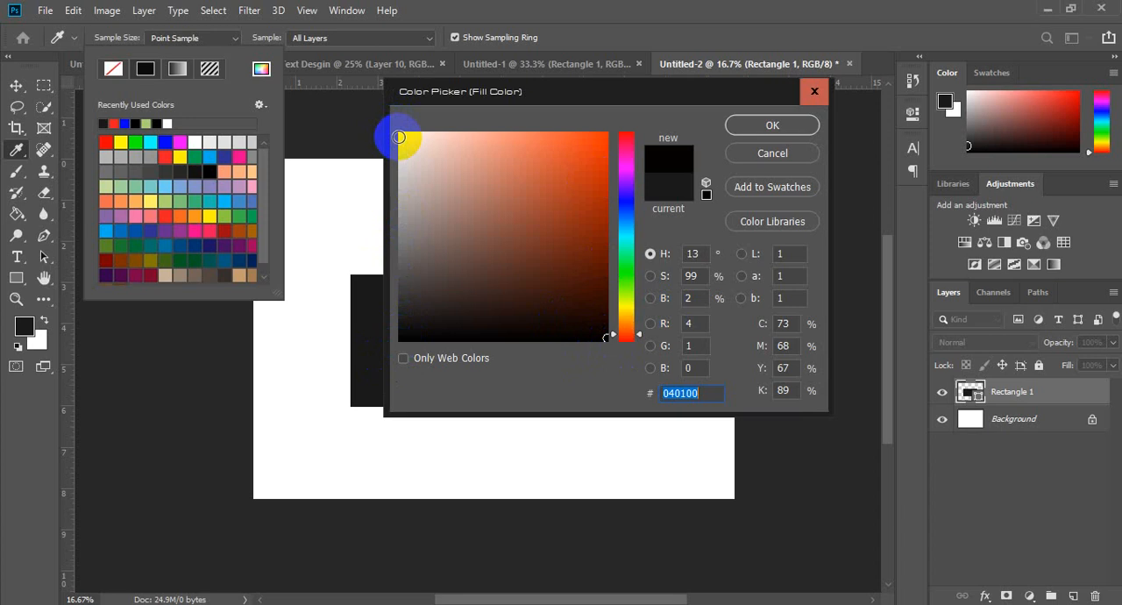
{"action": "left_click", "coordinate": [399, 137]}
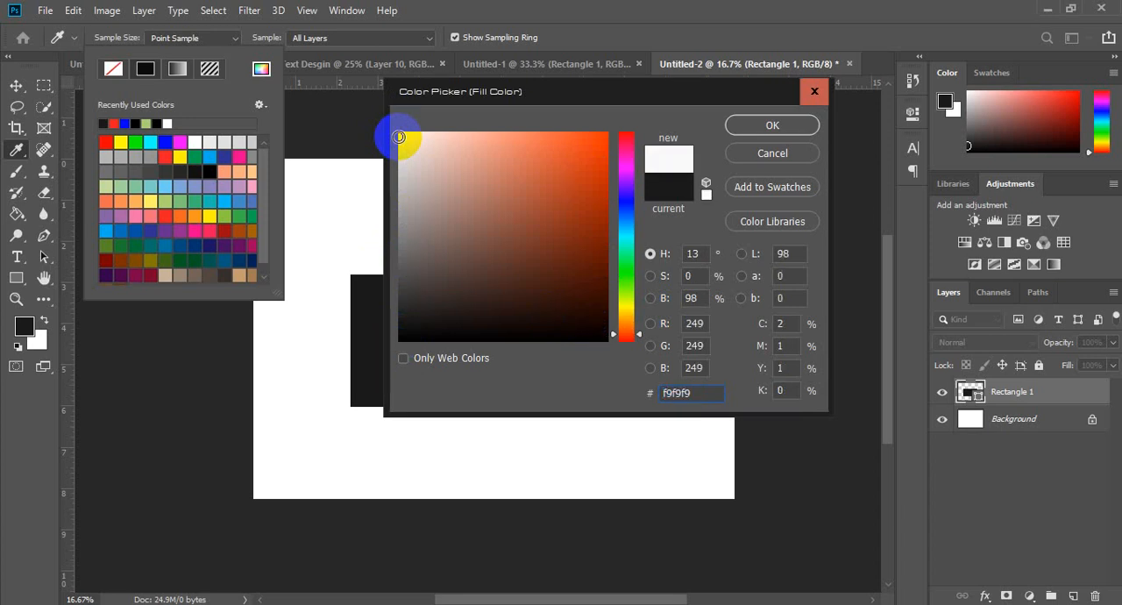
{"action": "left_click_drag", "start_coordinate": [399, 137], "coordinate": [382, 112]}
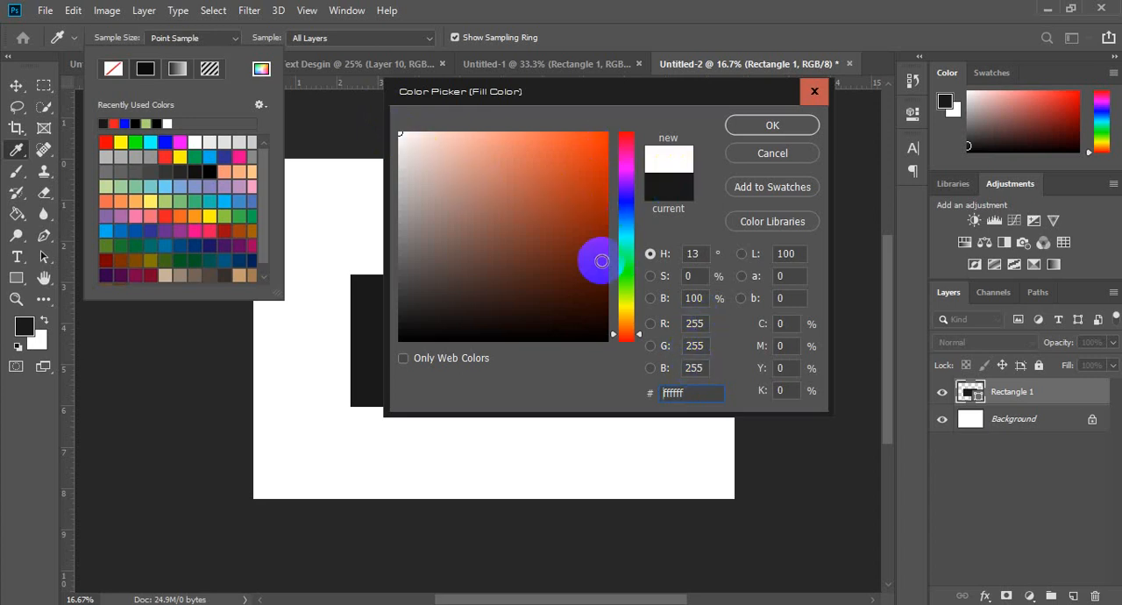
Step: Pick the orange-red ff3600 at full saturation and brightness, and highlight its hex code and green value
{"action": "left_click", "coordinate": [605, 133]}
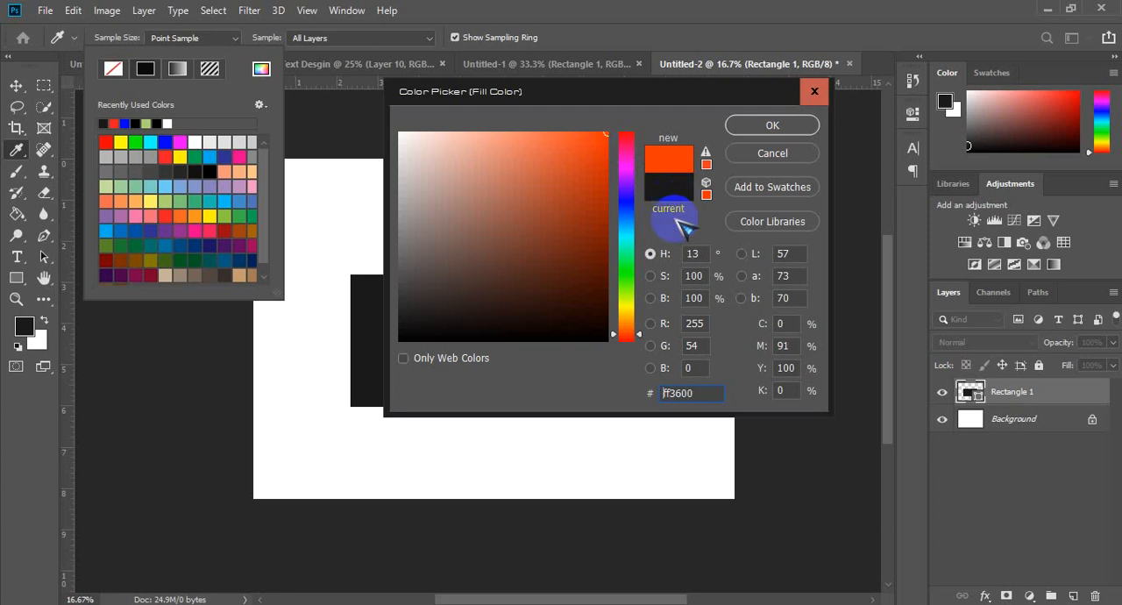
{"action": "double_click", "coordinate": [700, 396]}
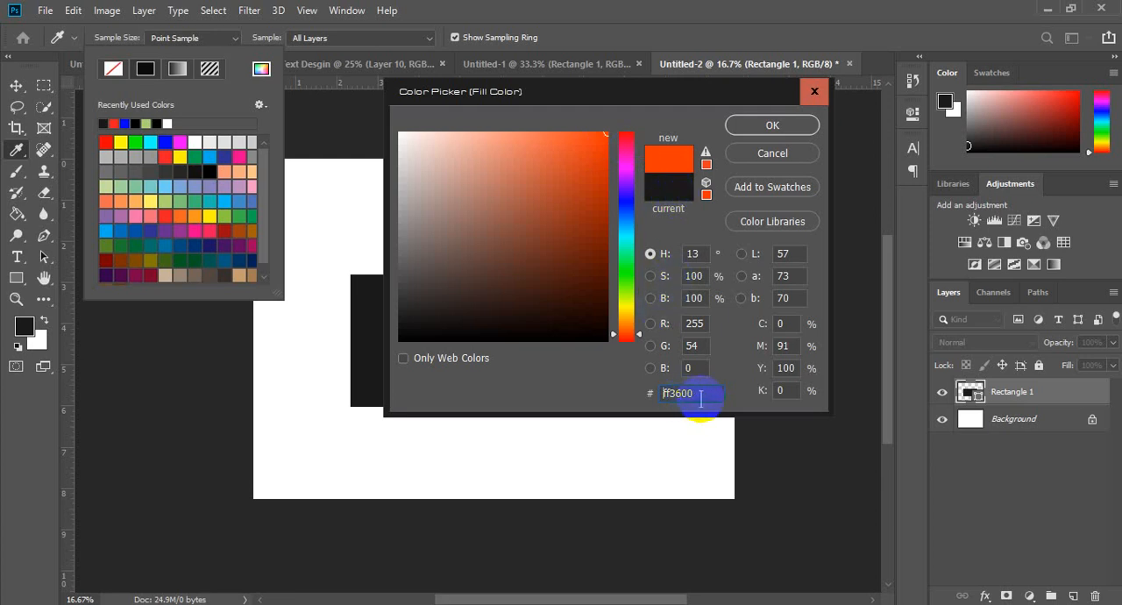
{"action": "double_click", "coordinate": [701, 346]}
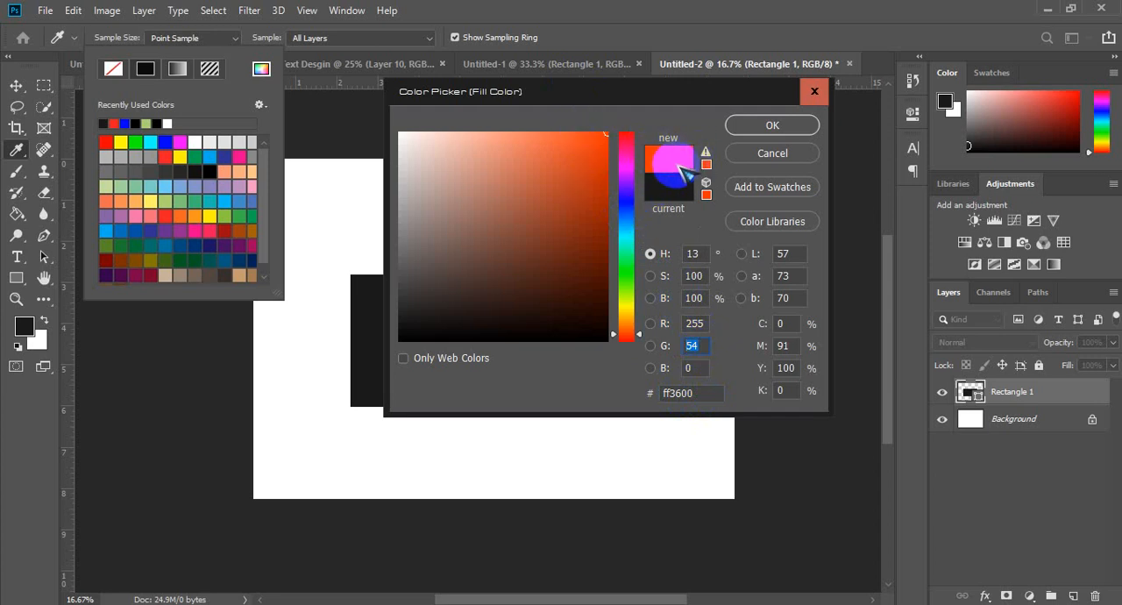
{"action": "left_click_drag", "start_coordinate": [704, 388], "coordinate": [644, 389]}
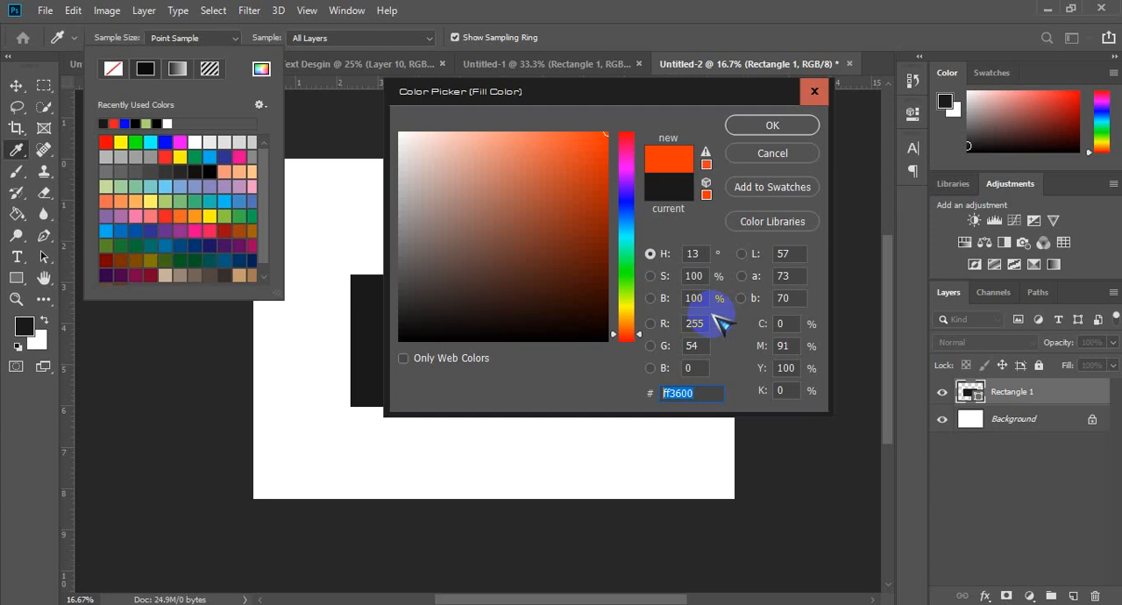
{"action": "left_click", "coordinate": [698, 347]}
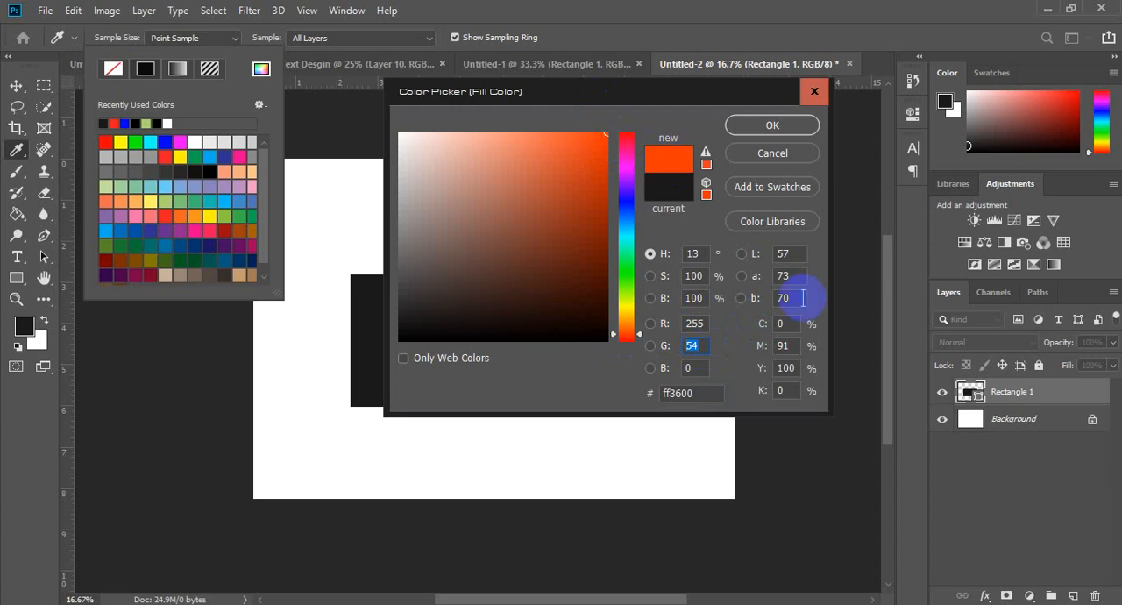
Step: Try a green value of 0, set green back to 54, and apply ff3600 as the rectangle's fill
{"action": "type", "text": "0"}
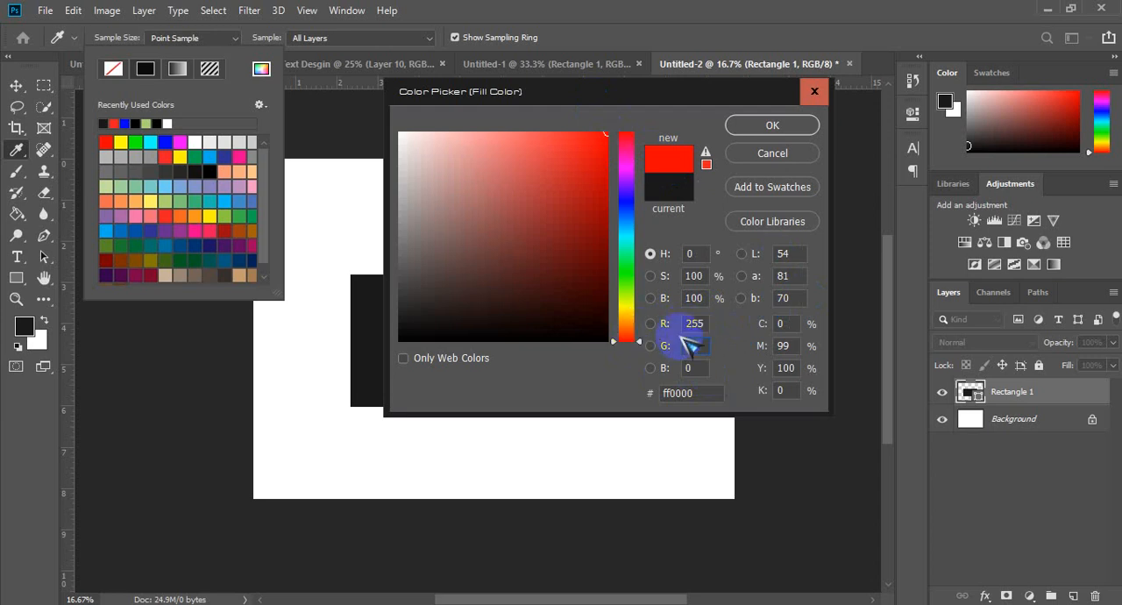
{"action": "type", "text": "54"}
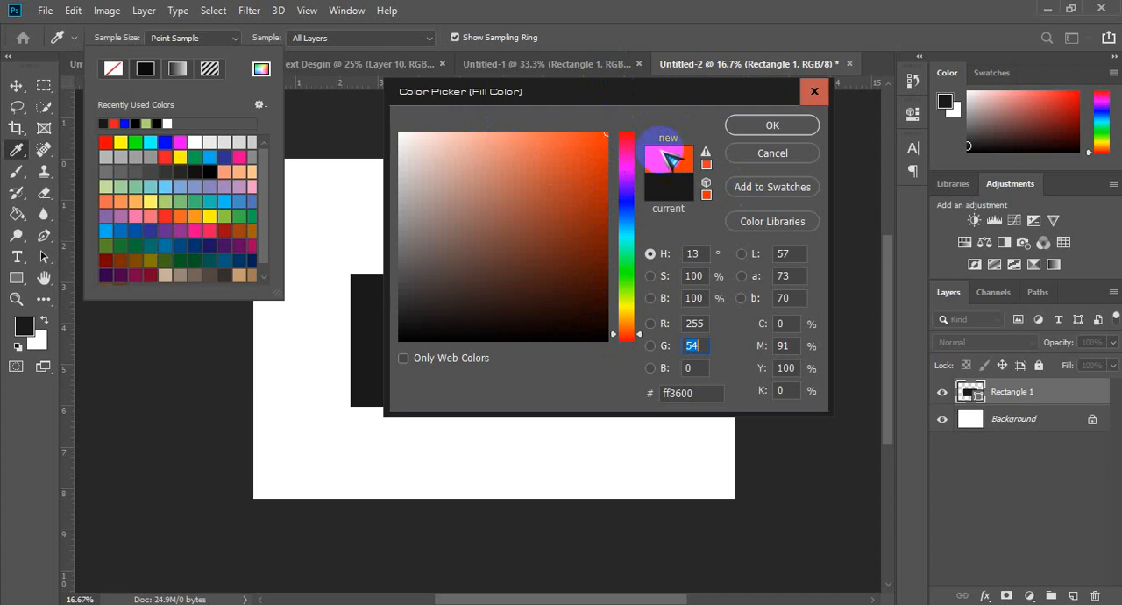
{"action": "left_click", "coordinate": [767, 126]}
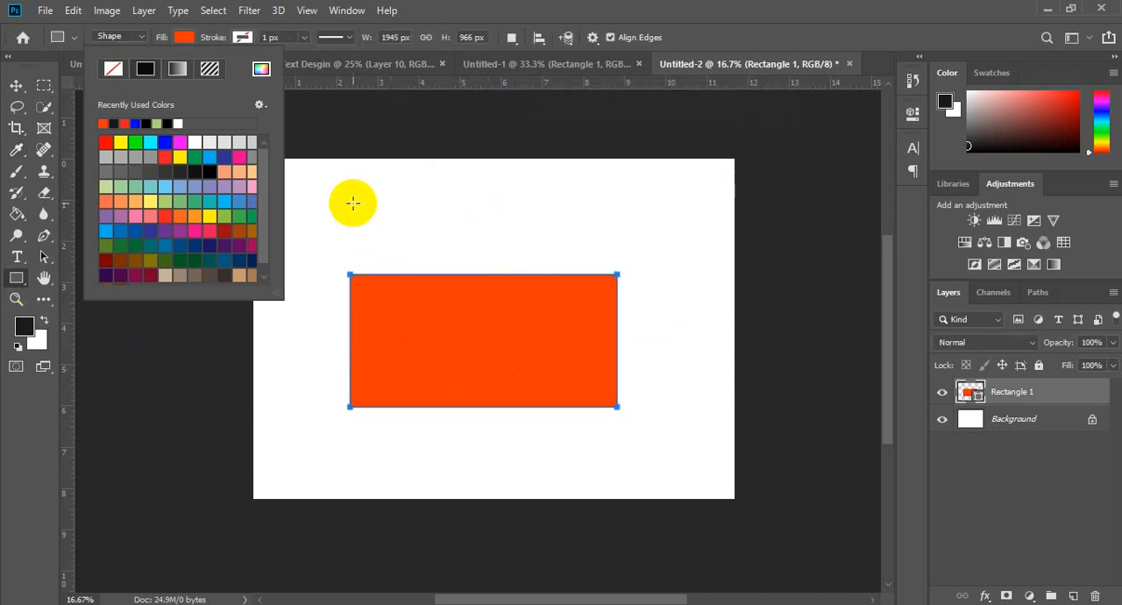
{"action": "left_click", "coordinate": [261, 69]}
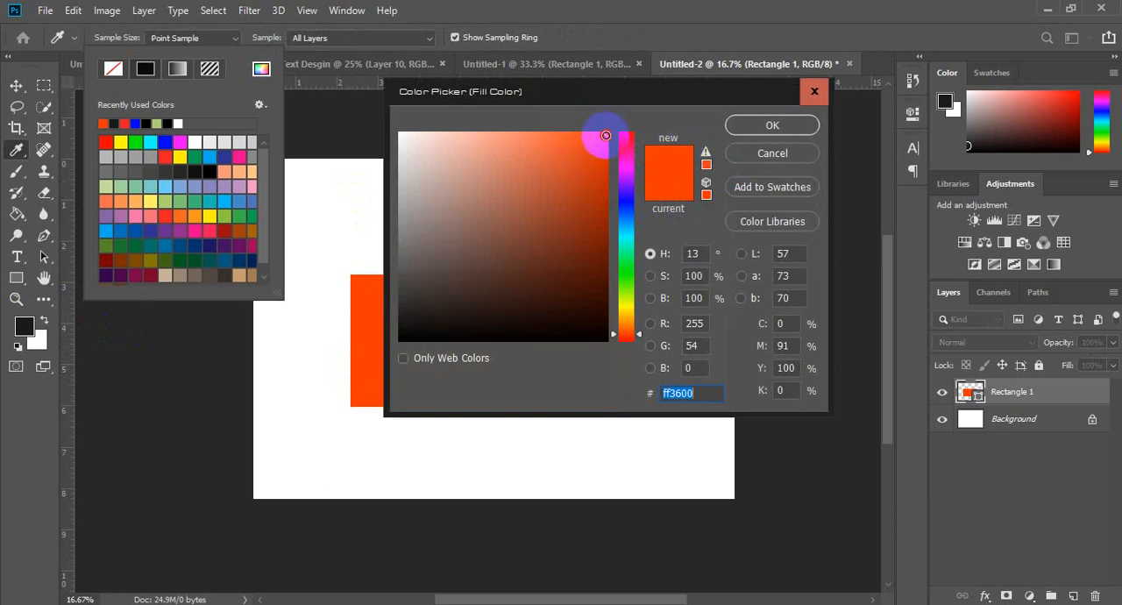
{"action": "left_click_drag", "start_coordinate": [605, 135], "coordinate": [617, 187]}
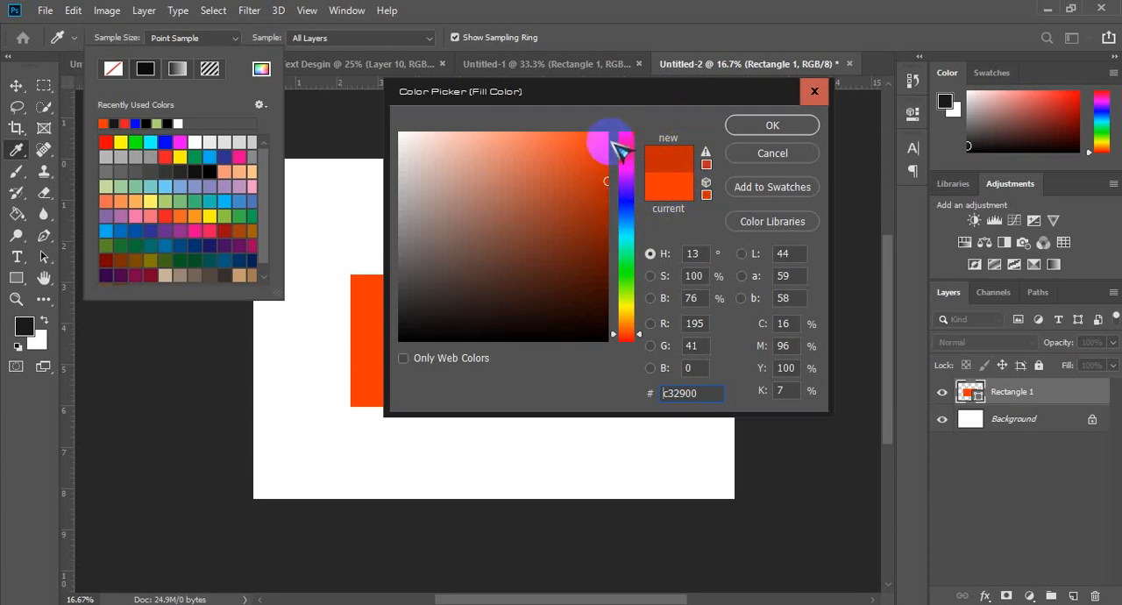
{"action": "left_click", "coordinate": [780, 153]}
Step: Shift the rectangle's fill hue to 0° and apply the pure red ff0000
{"action": "left_click", "coordinate": [261, 69]}
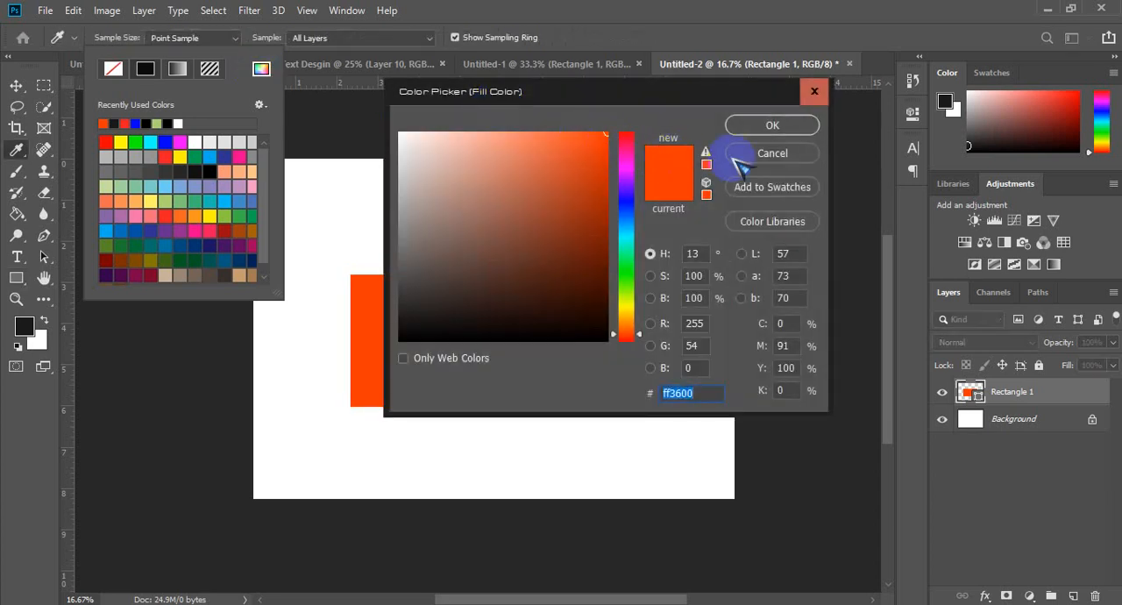
{"action": "left_click_drag", "start_coordinate": [632, 182], "coordinate": [629, 119]}
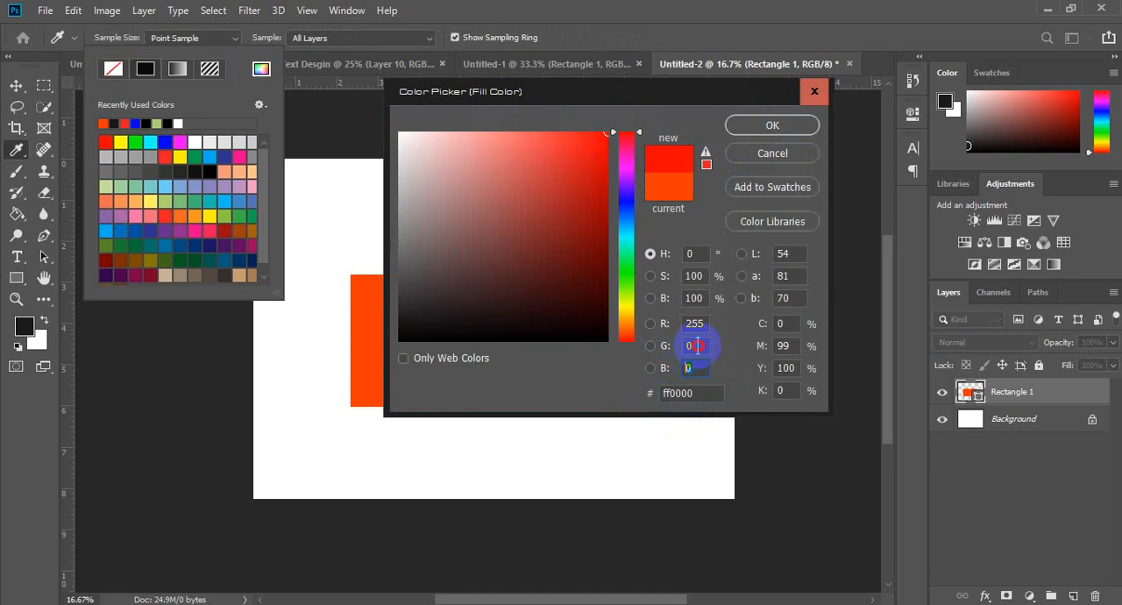
{"action": "left_click_drag", "start_coordinate": [699, 346], "coordinate": [634, 316]}
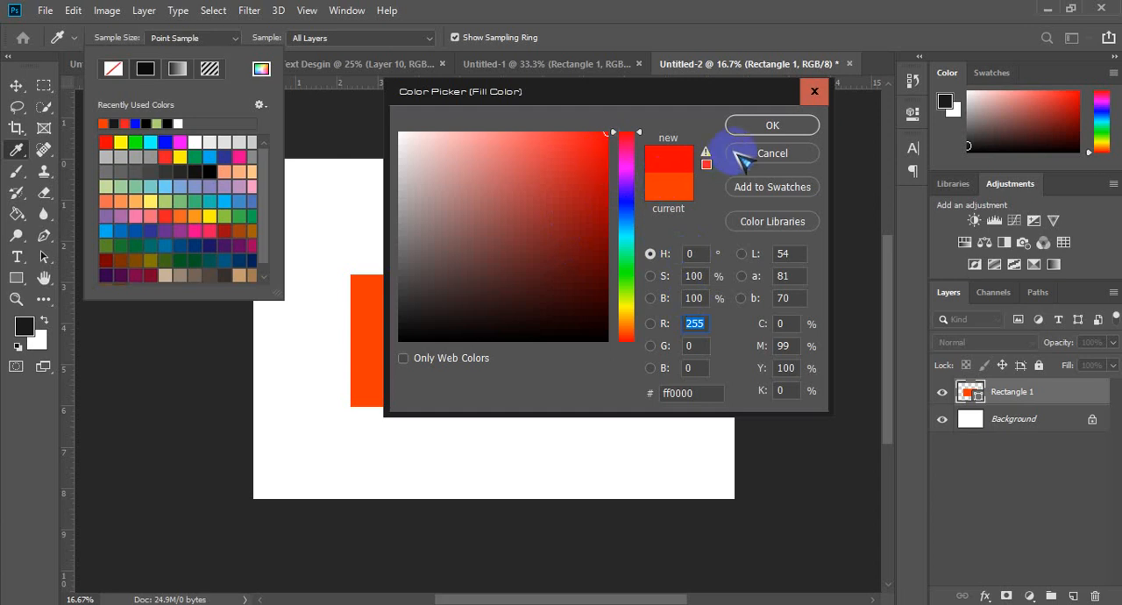
{"action": "left_click", "coordinate": [771, 124]}
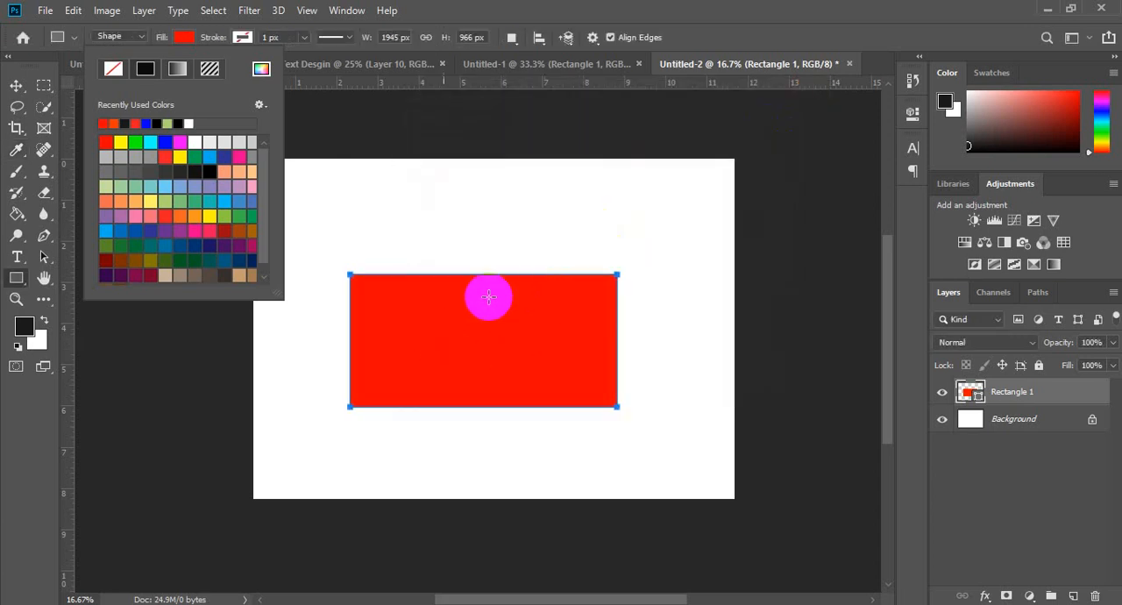
Step: Change the rectangle's fill to the slightly darker red e21c1c and move the rectangle slightly upward on the canvas
{"action": "left_click", "coordinate": [16, 85]}
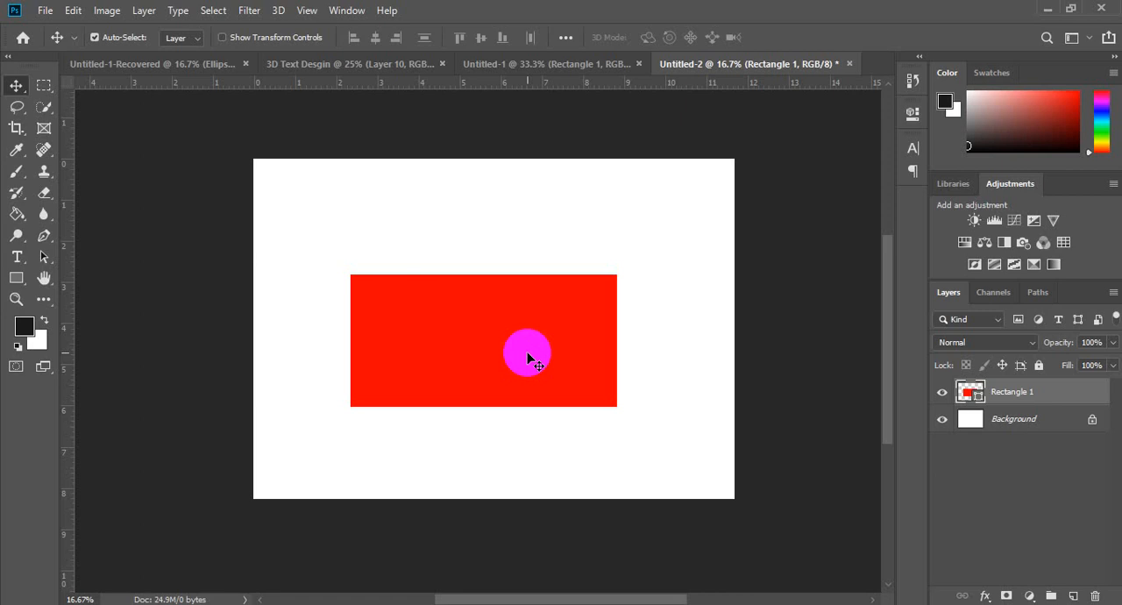
{"action": "key", "text": "u"}
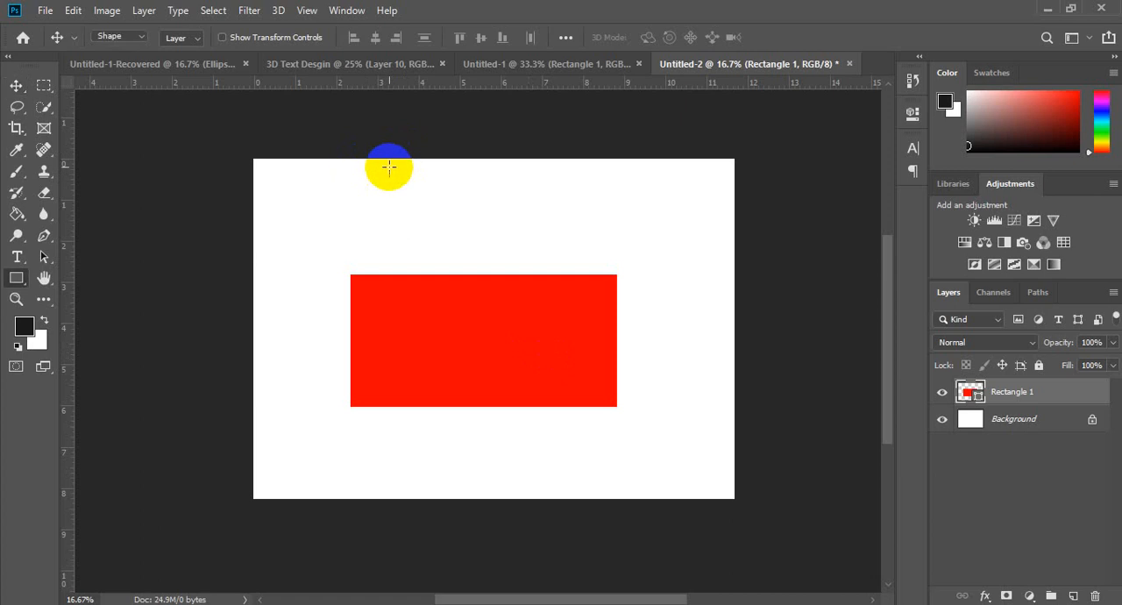
{"action": "left_click", "coordinate": [184, 37]}
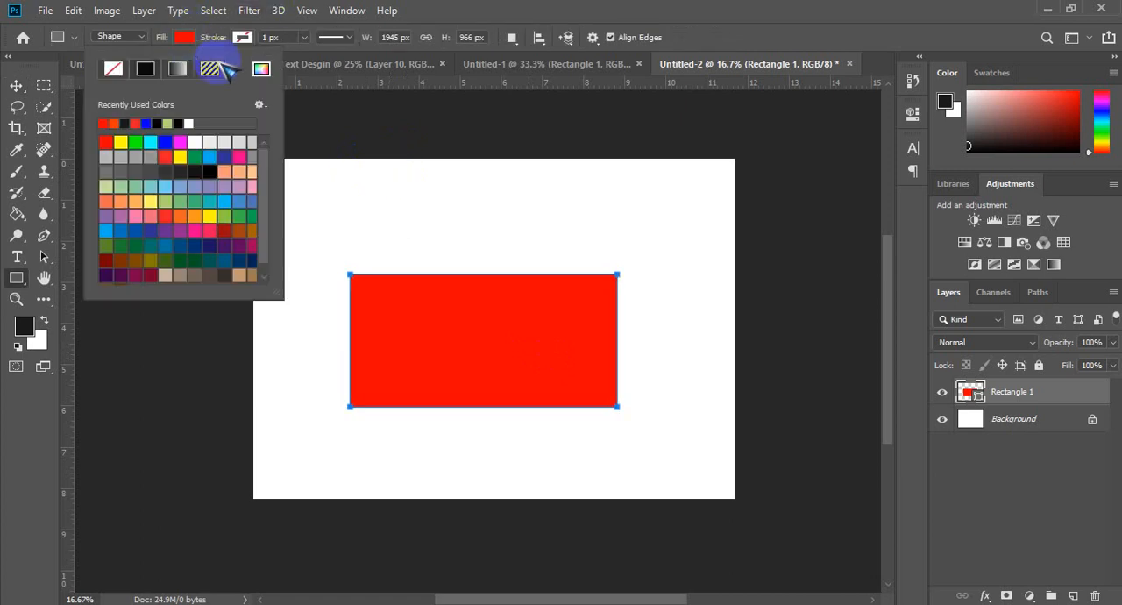
{"action": "left_click", "coordinate": [260, 68]}
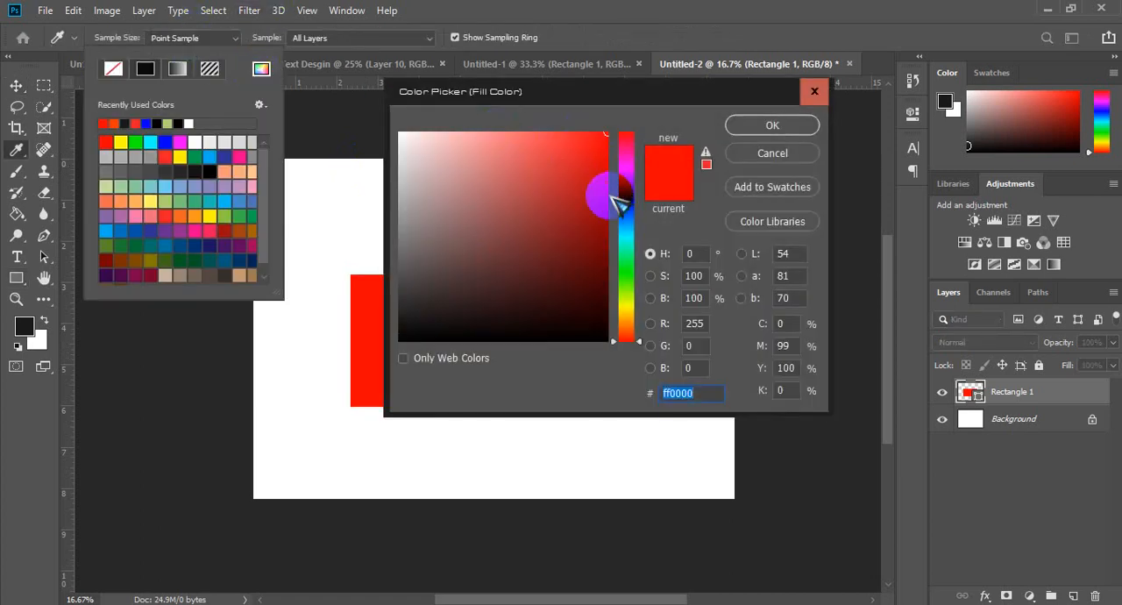
{"action": "left_click_drag", "start_coordinate": [564, 93], "coordinate": [827, 93]}
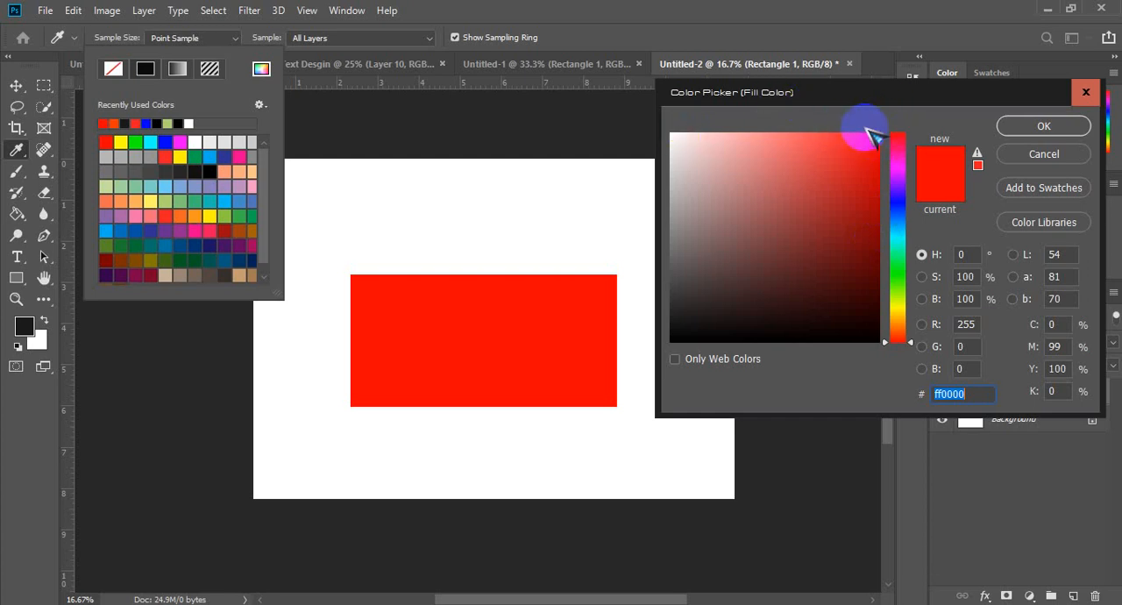
{"action": "left_click_drag", "start_coordinate": [876, 137], "coordinate": [852, 154]}
{"action": "left_click", "coordinate": [1025, 125]}
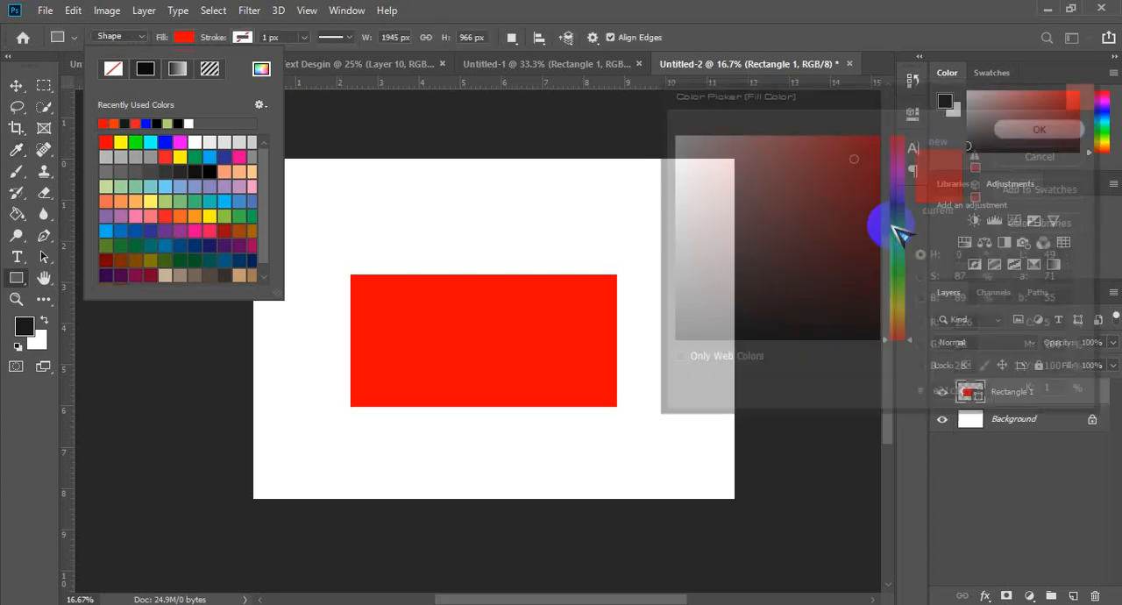
{"action": "left_click", "coordinate": [16, 85]}
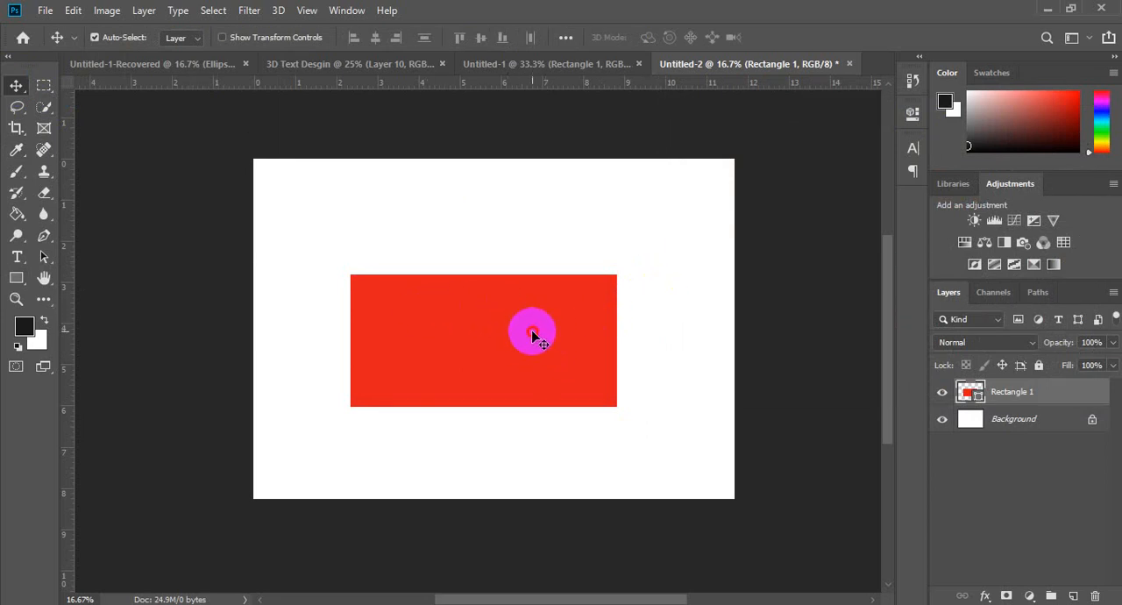
{"action": "mouse_move", "coordinate": [531, 330]}
{"action": "left_mouse_down"}
{"action": "mouse_move", "coordinate": [521, 293]}
{"action": "mouse_move", "coordinate": [531, 328]}
{"action": "left_mouse_up"}
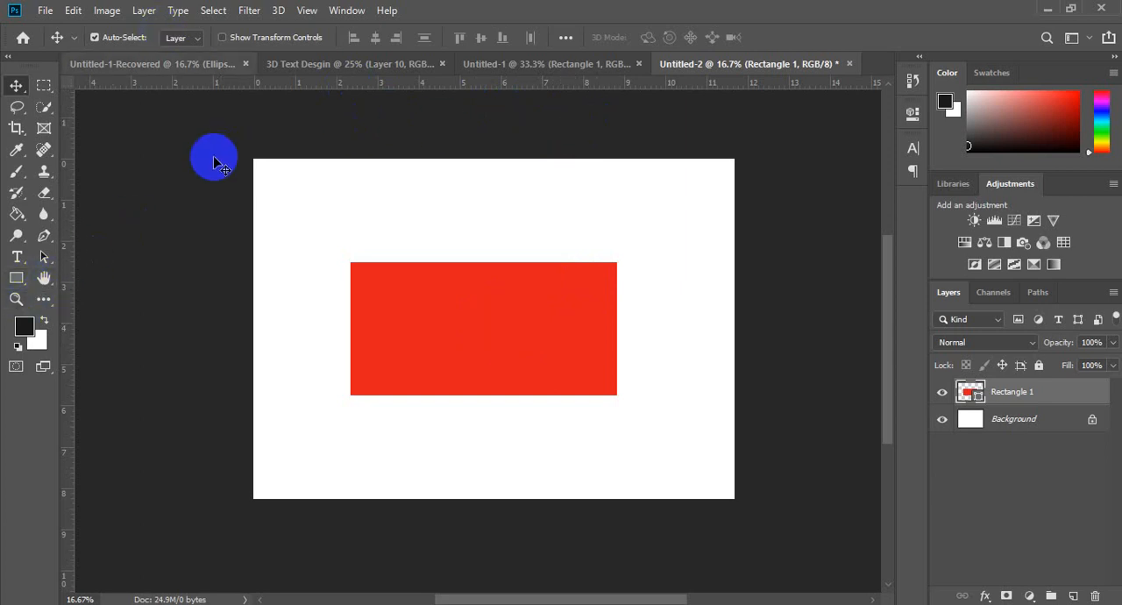
Step: Reopen the color picker for the rectangle's fill and examine its RGB values alongside the CMYK percentages
{"action": "key", "text": "u"}
{"action": "left_click", "coordinate": [184, 39]}
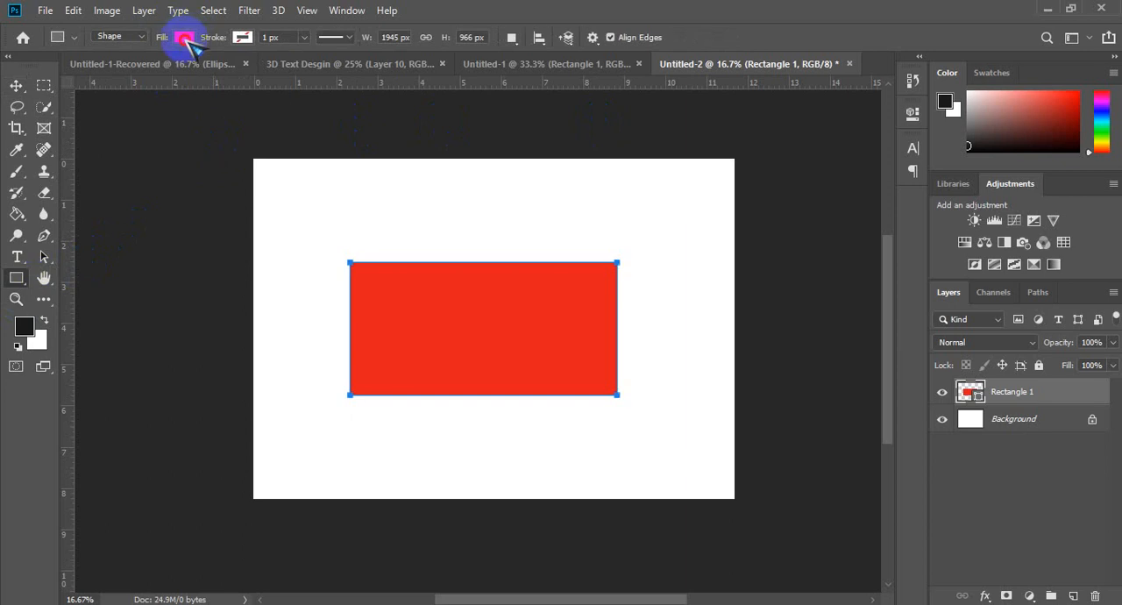
{"action": "left_click", "coordinate": [260, 69]}
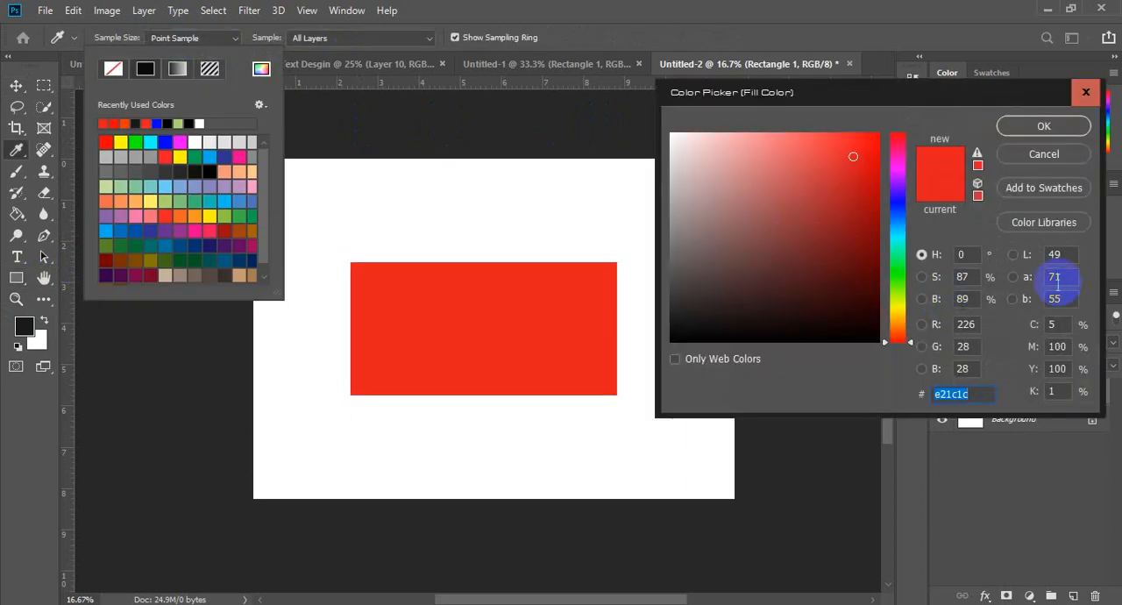
{"action": "left_click_drag", "start_coordinate": [894, 87], "coordinate": [639, 54]}
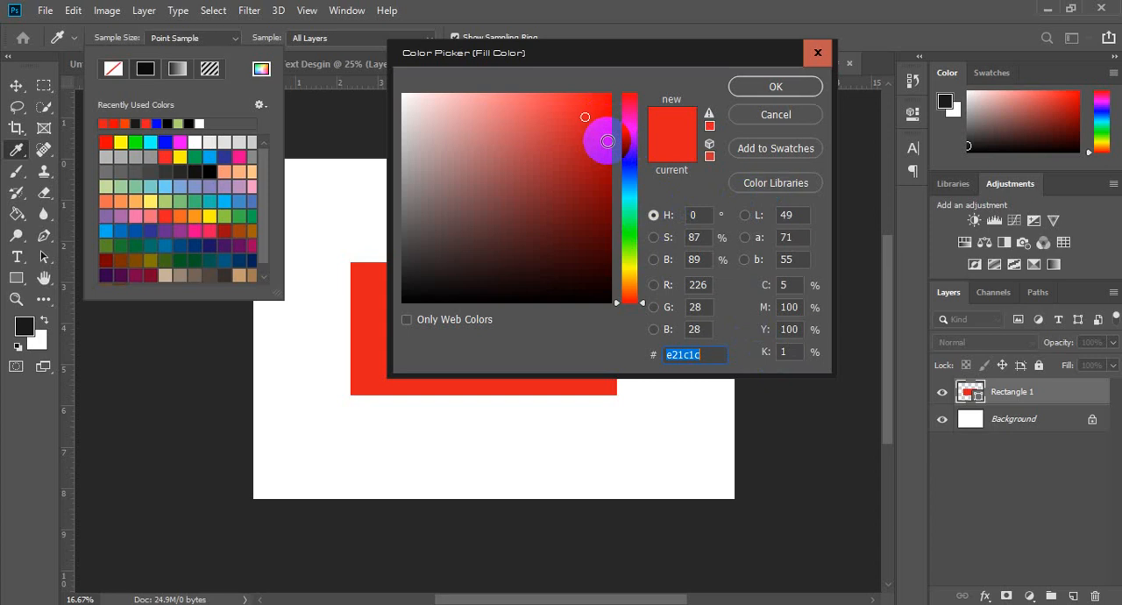
{"action": "left_click", "coordinate": [701, 286]}
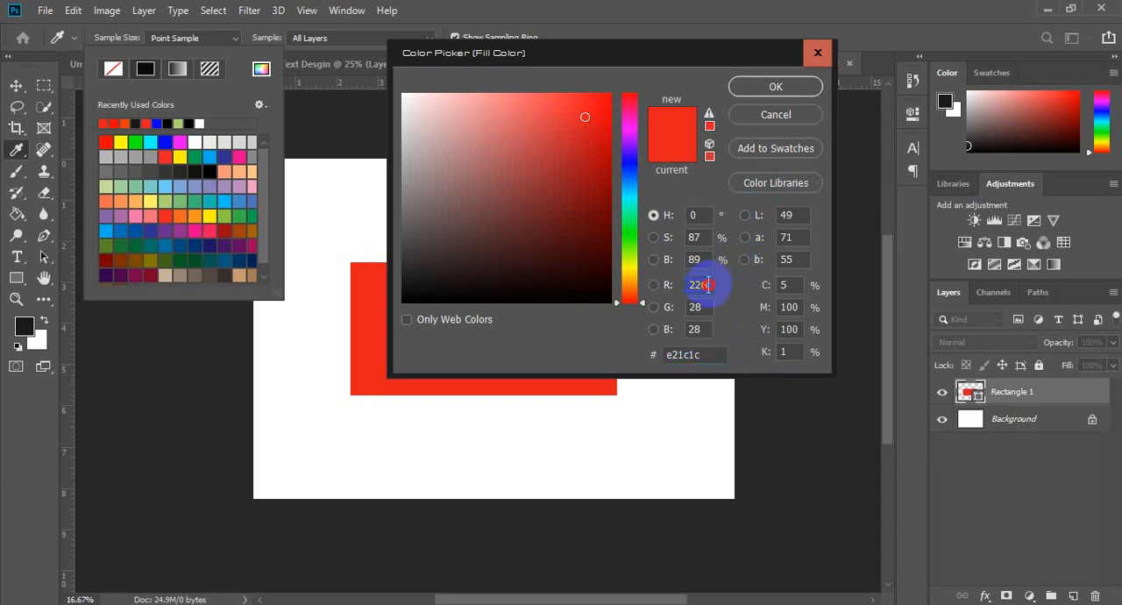
{"action": "left_click", "coordinate": [701, 307]}
{"action": "left_click", "coordinate": [707, 326]}
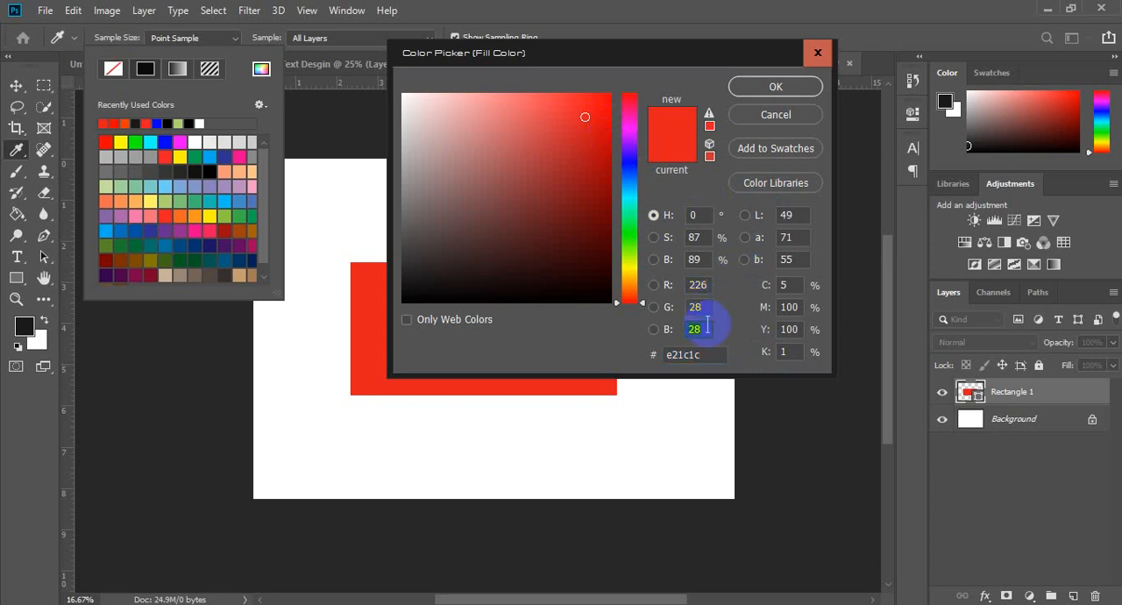
{"action": "left_click", "coordinate": [780, 286]}
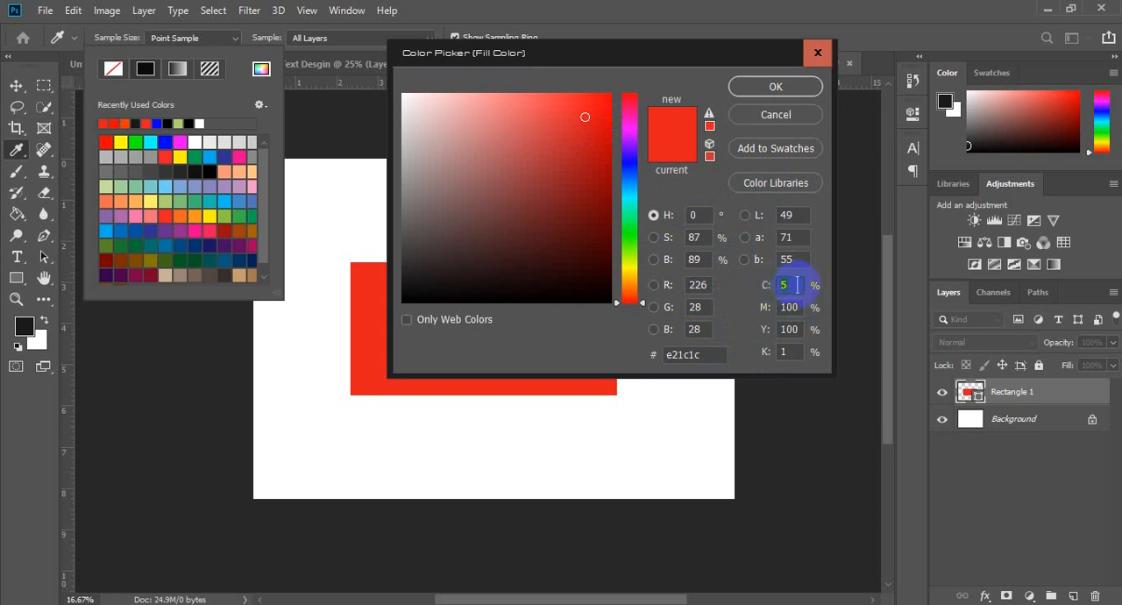
{"action": "left_click", "coordinate": [797, 285]}
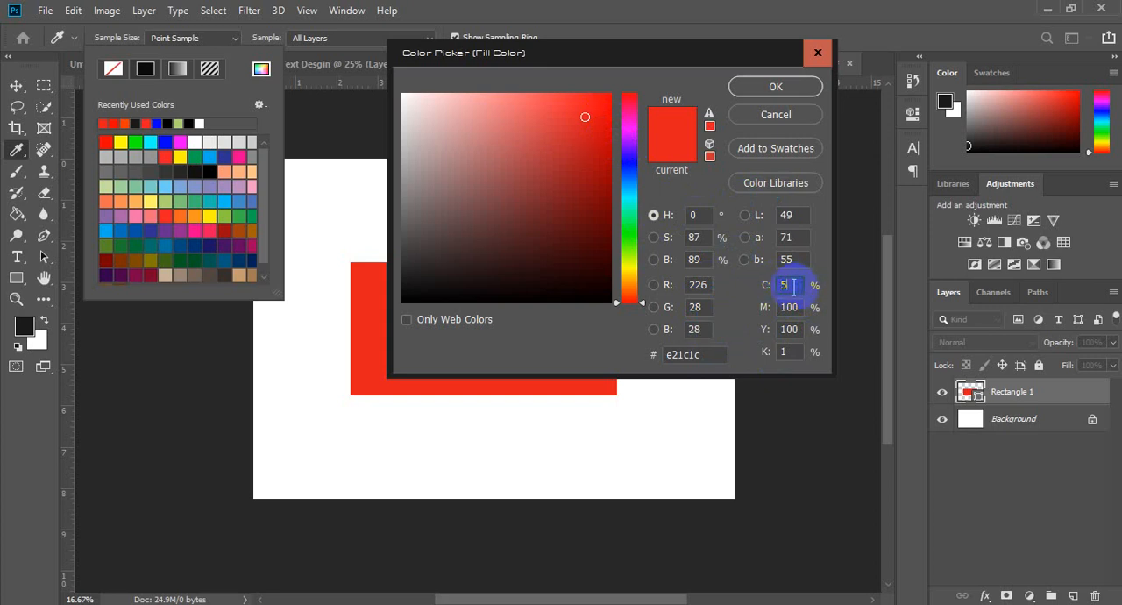
Step: Set the fill color's black (K) value to 100% and highlight its red, green and blue values
{"action": "left_click", "coordinate": [787, 350]}
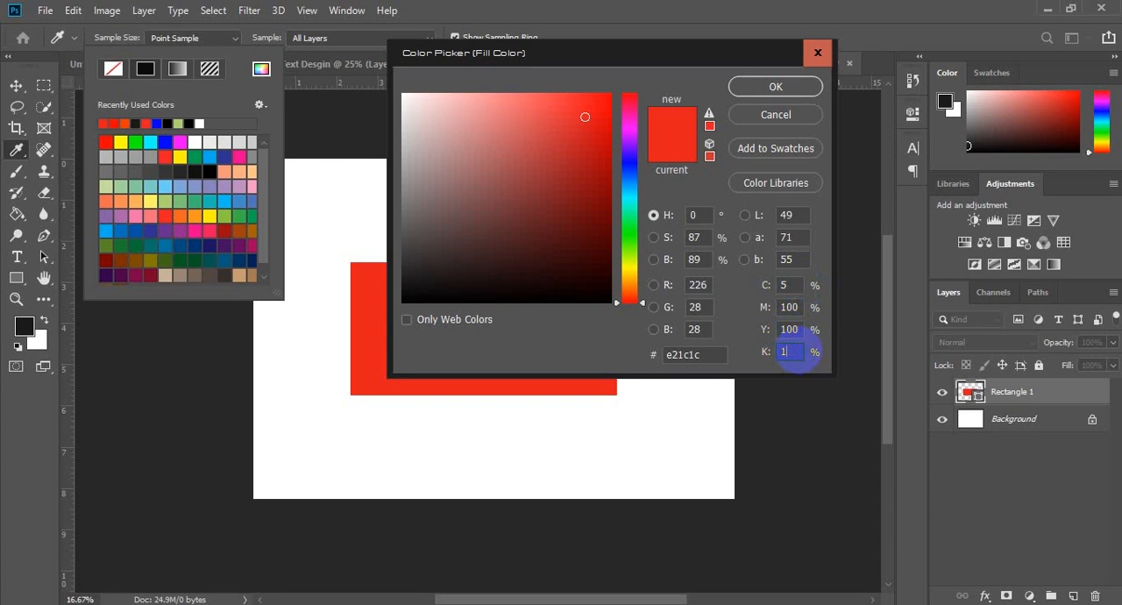
{"action": "type", "text": "01"}
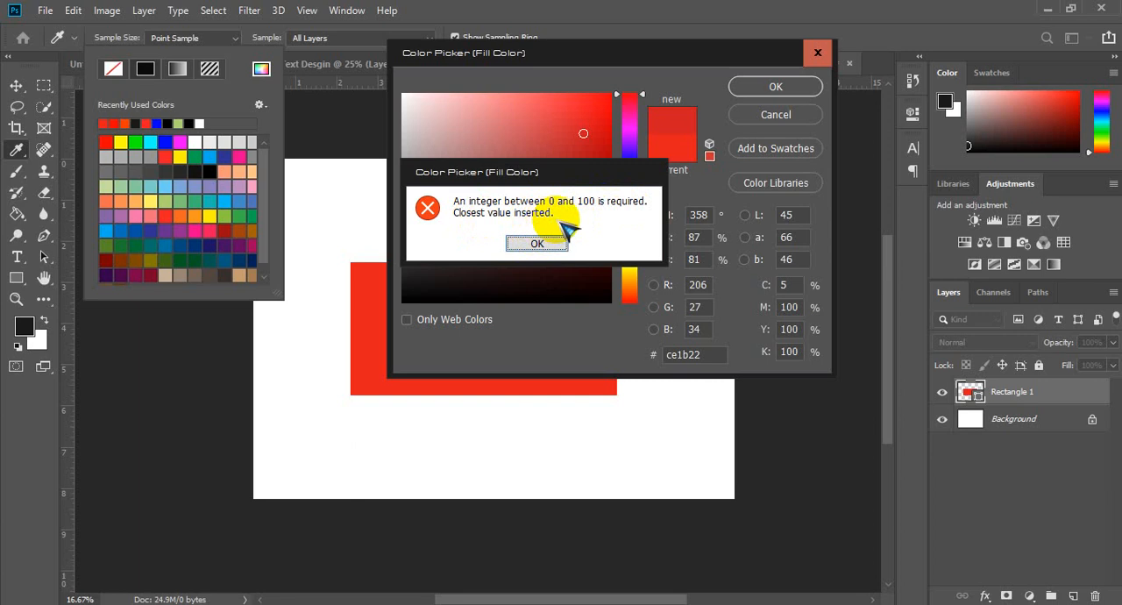
{"action": "left_click", "coordinate": [538, 243]}
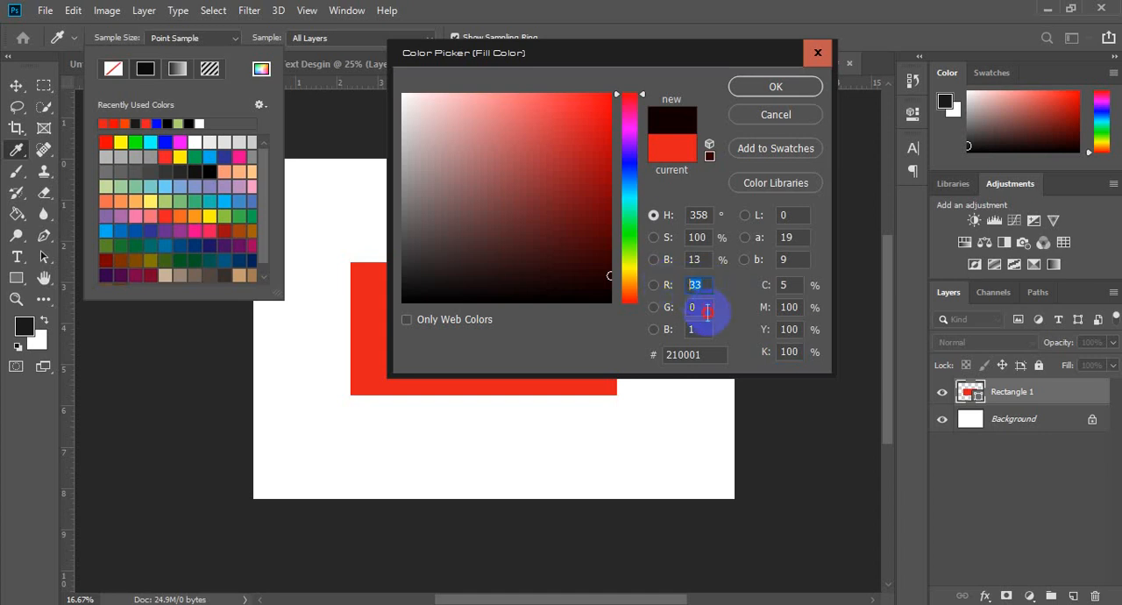
{"action": "left_click", "coordinate": [670, 329]}
{"action": "left_click", "coordinate": [691, 328]}
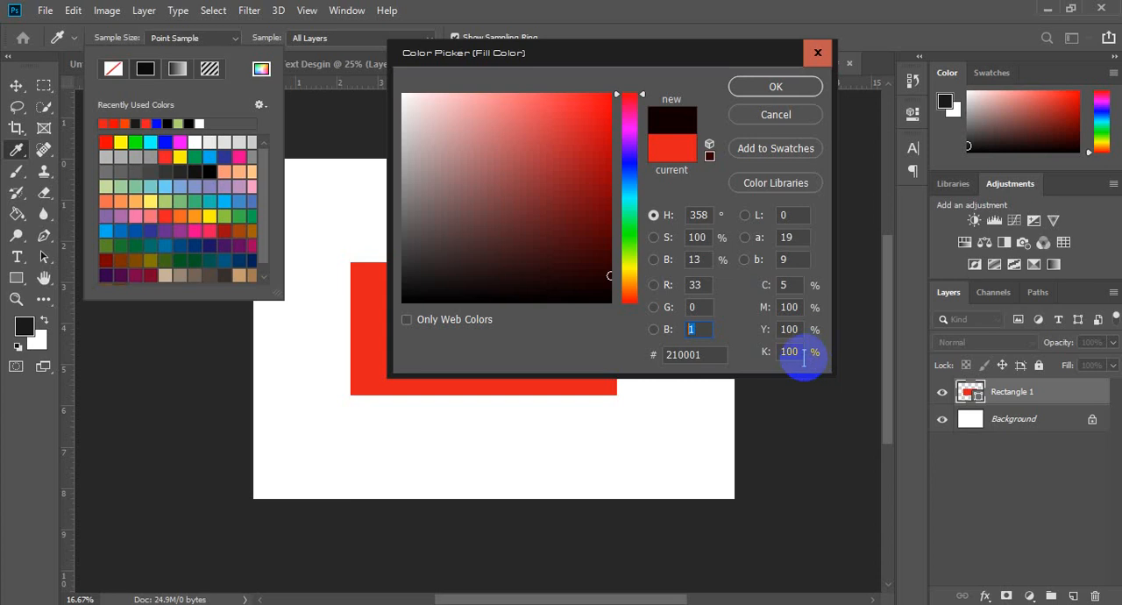
Step: Set the fill color's magenta and yellow values to 0% and highlight its cyan value
{"action": "left_click", "coordinate": [798, 306]}
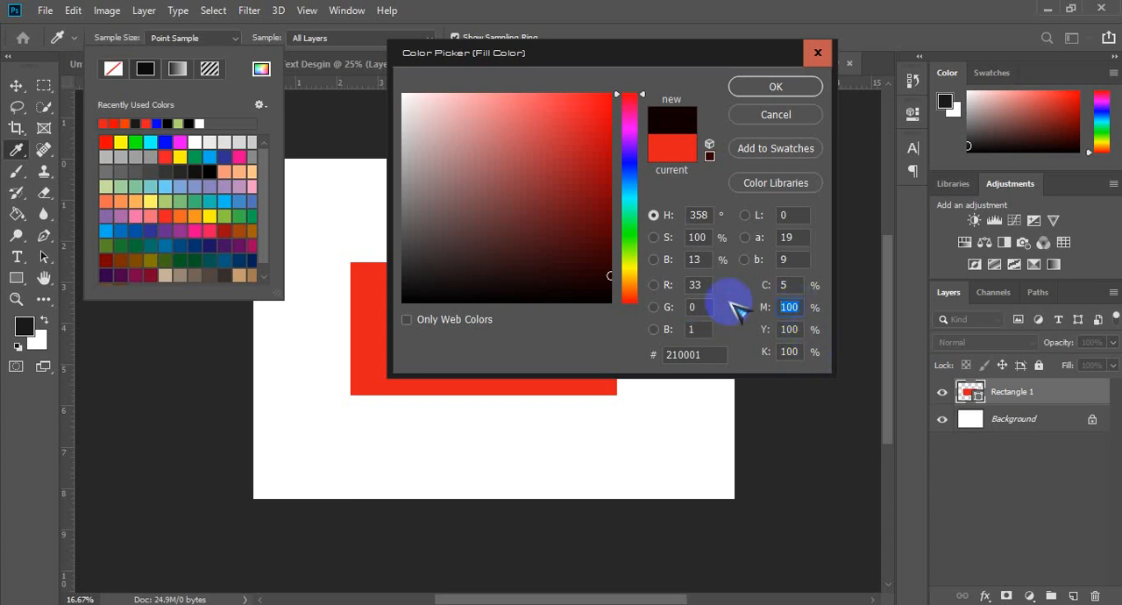
{"action": "type", "text": "0"}
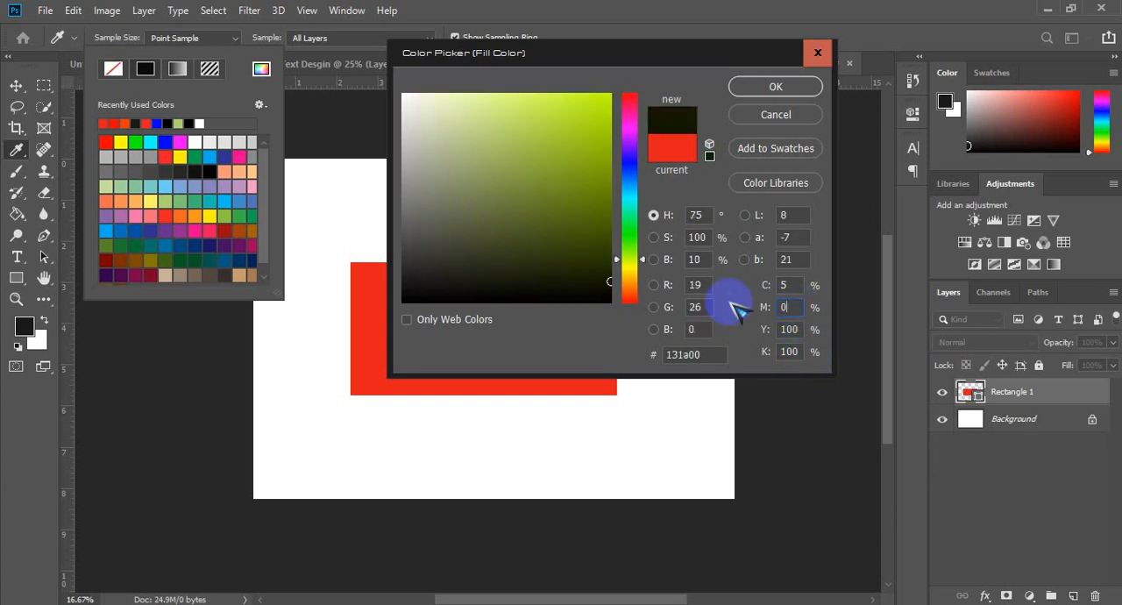
{"action": "left_click", "coordinate": [798, 331]}
{"action": "type", "text": "0"}
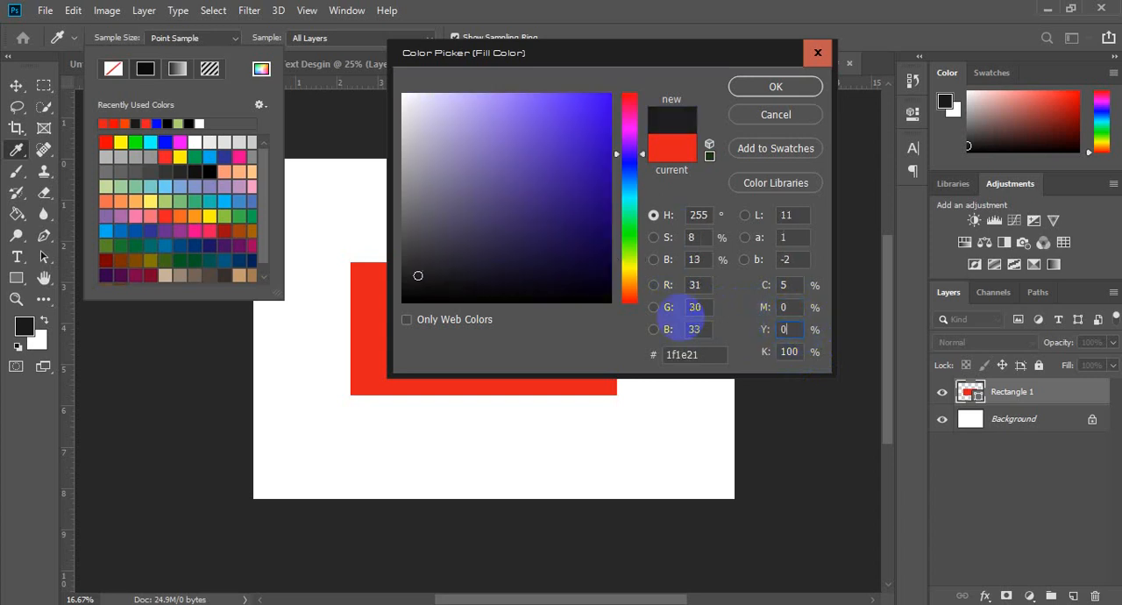
{"action": "left_click", "coordinate": [780, 285]}
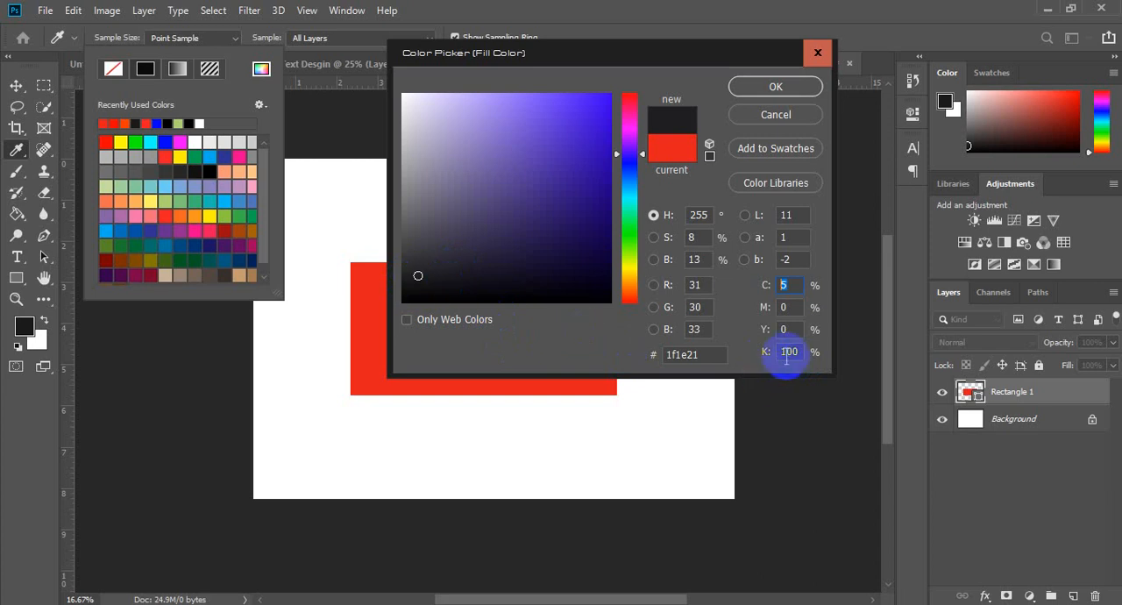
Step: Pick the dark violet 38266d in the color field, and set cyan to 5%, magenta and yellow to 0%, and black to 100%
{"action": "mouse_move", "coordinate": [515, 198]}
{"action": "left_mouse_down"}
{"action": "mouse_move", "coordinate": [505, 195]}
{"action": "mouse_move", "coordinate": [543, 210]}
{"action": "mouse_move", "coordinate": [510, 219]}
{"action": "mouse_move", "coordinate": [511, 250]}
{"action": "mouse_move", "coordinate": [525, 205]}
{"action": "mouse_move", "coordinate": [450, 262]}
{"action": "mouse_move", "coordinate": [493, 269]}
{"action": "mouse_move", "coordinate": [448, 289]}
{"action": "mouse_move", "coordinate": [513, 249]}
{"action": "mouse_move", "coordinate": [433, 150]}
{"action": "mouse_move", "coordinate": [503, 183]}
{"action": "mouse_move", "coordinate": [503, 213]}
{"action": "mouse_move", "coordinate": [538, 213]}
{"action": "left_mouse_up"}
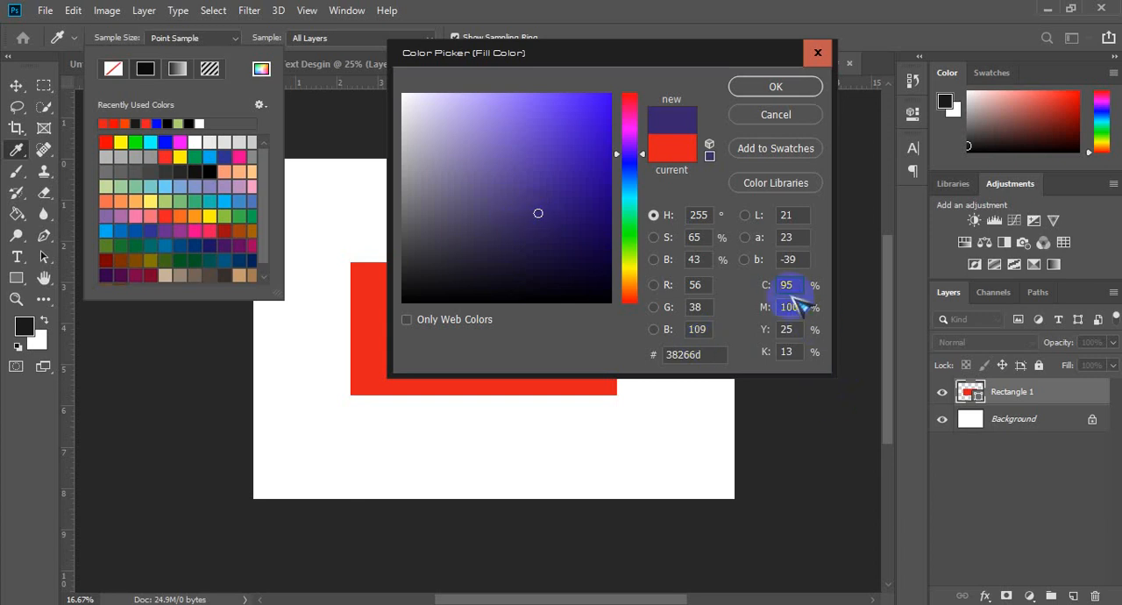
{"action": "left_click_drag", "start_coordinate": [798, 287], "coordinate": [776, 285]}
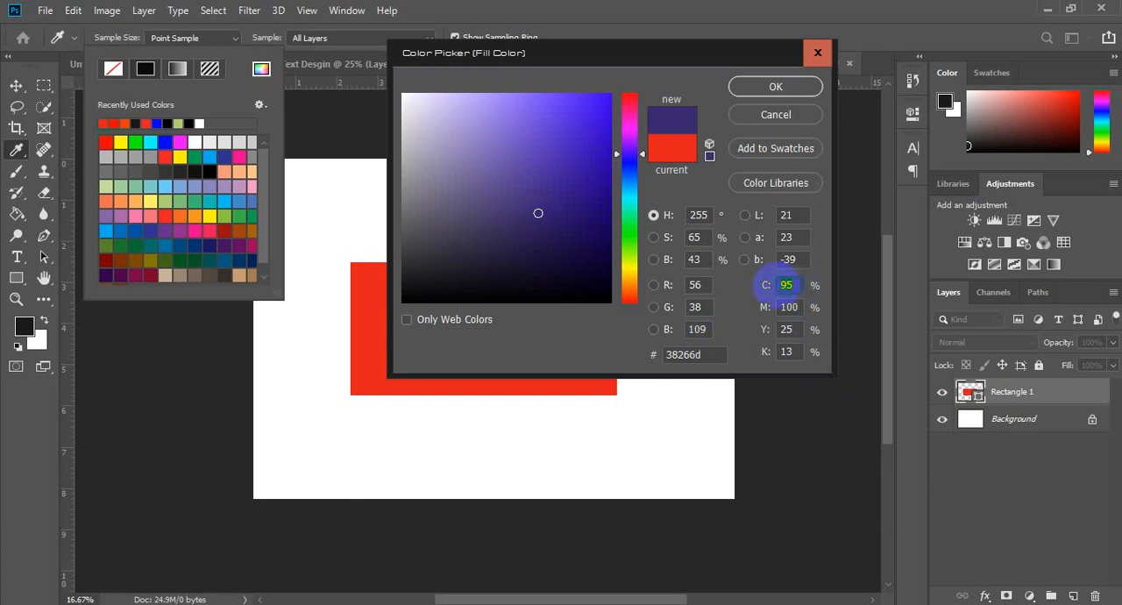
{"action": "type", "text": "5"}
{"action": "double_click", "coordinate": [789, 306]}
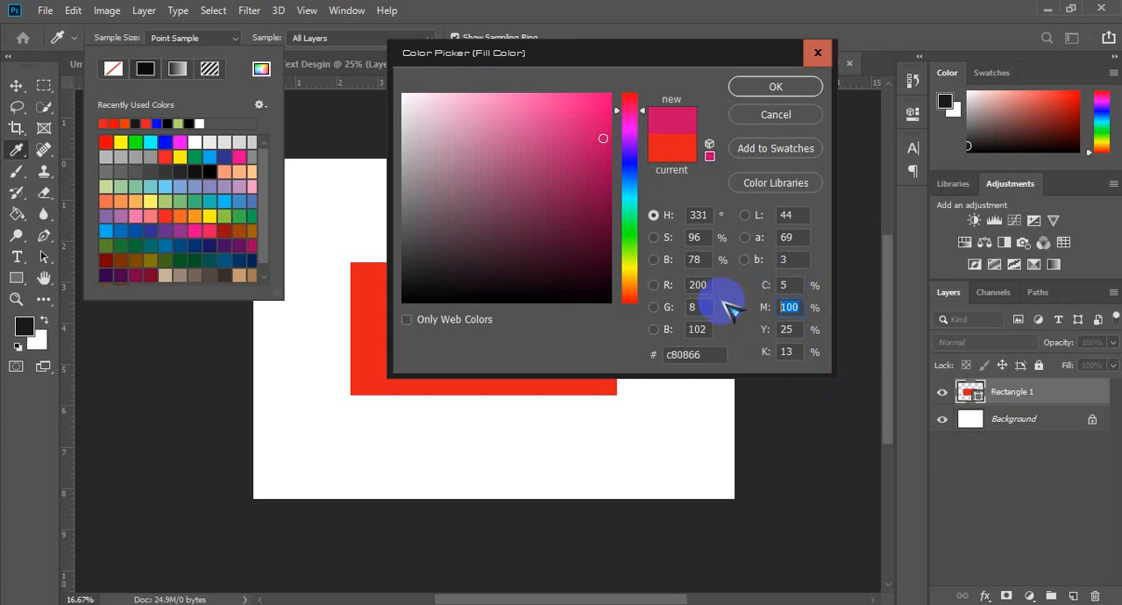
{"action": "type", "text": "0"}
{"action": "double_click", "coordinate": [789, 328]}
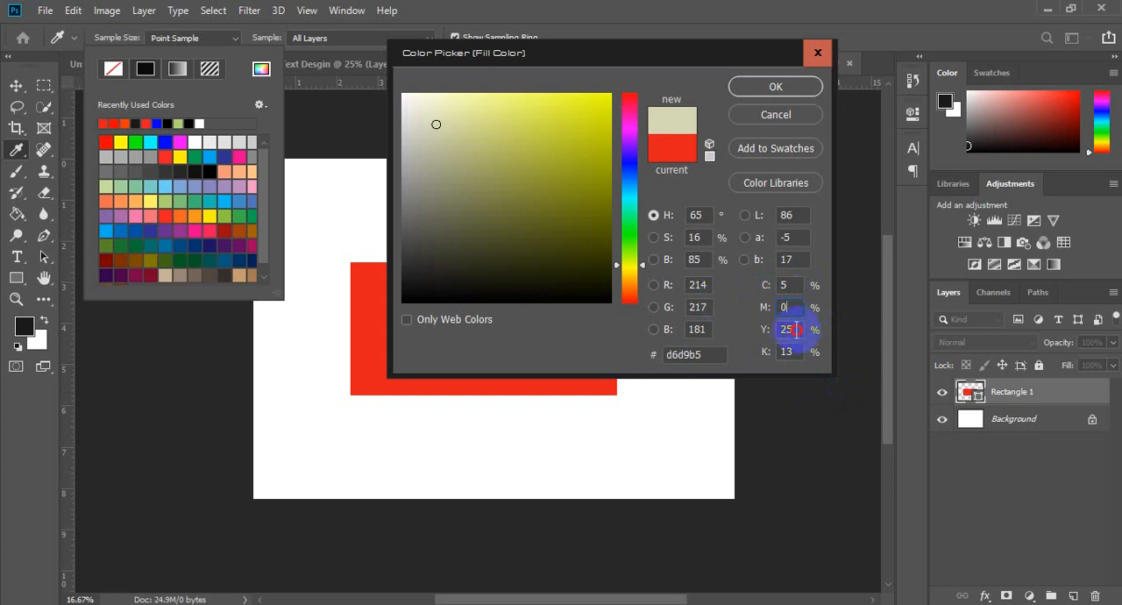
{"action": "type", "text": "0"}
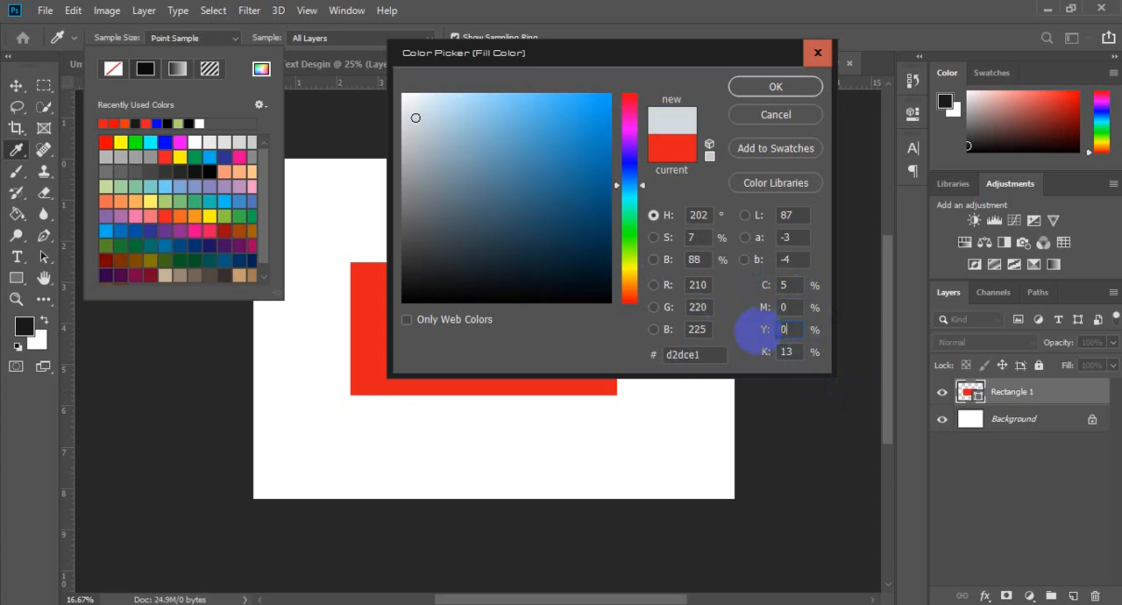
{"action": "double_click", "coordinate": [787, 350]}
{"action": "type", "text": "100"}
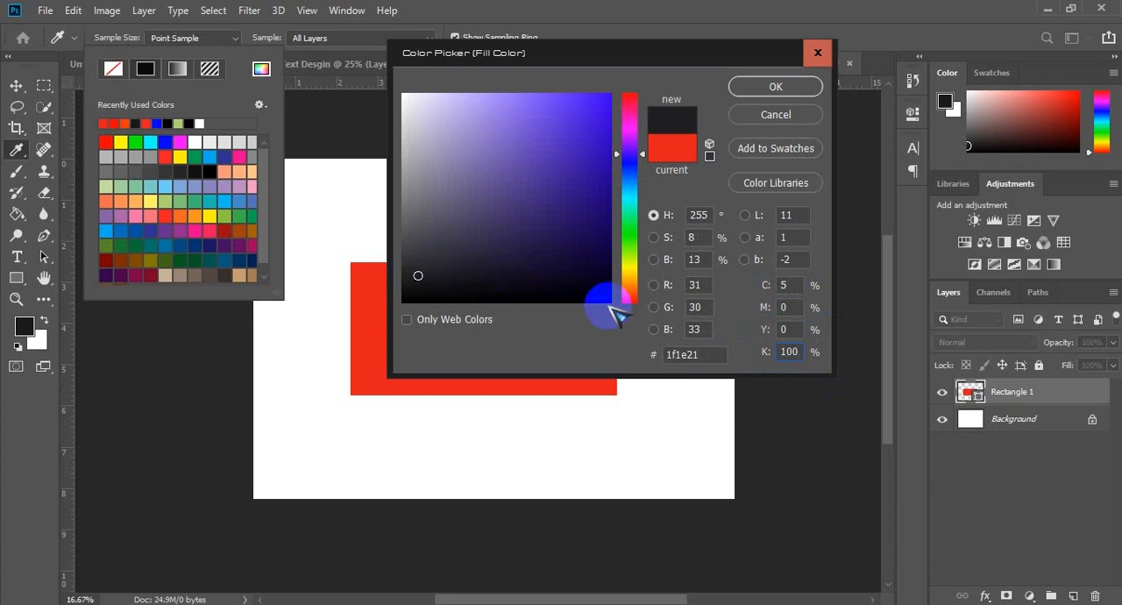
Step: Set the fill color's magenta value to 10% and its cyan value to 0%
{"action": "double_click", "coordinate": [791, 285]}
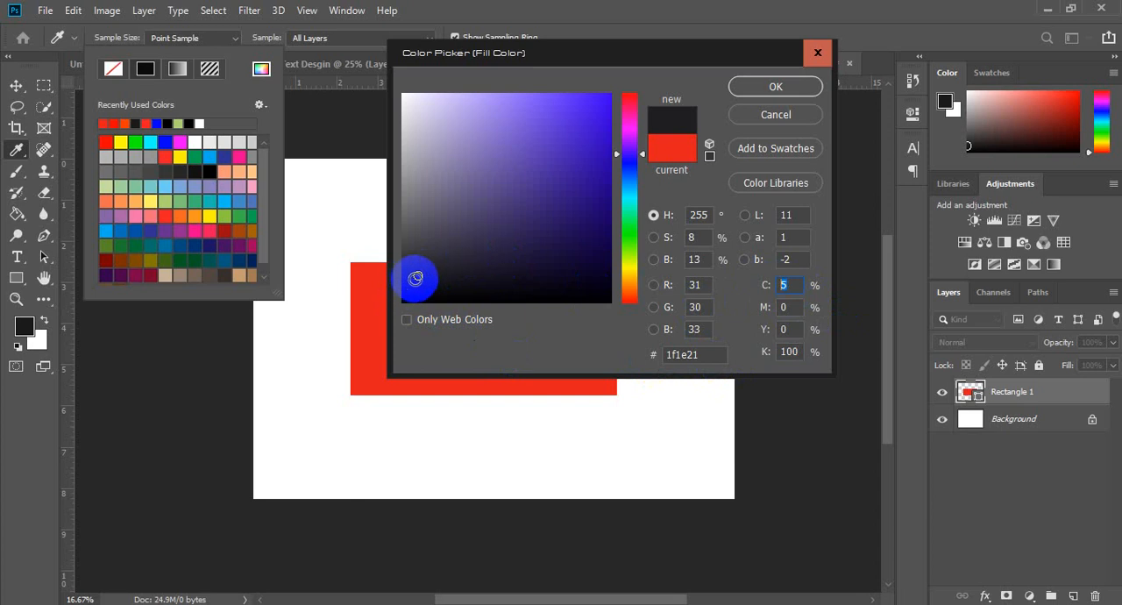
{"action": "left_click", "coordinate": [784, 307]}
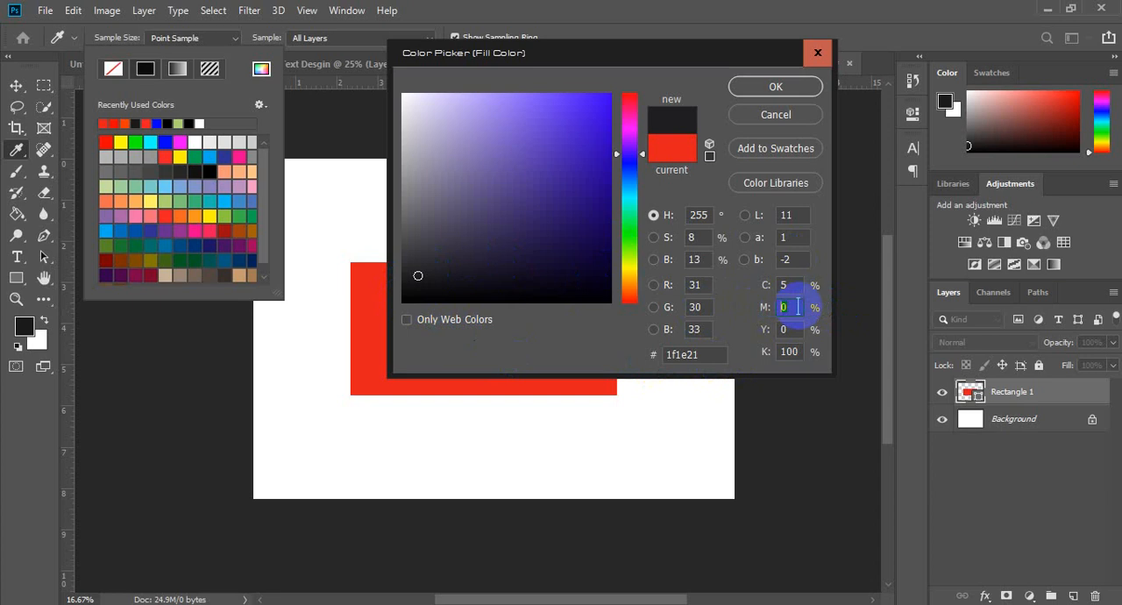
{"action": "type", "text": "10"}
{"action": "left_click", "coordinate": [785, 285]}
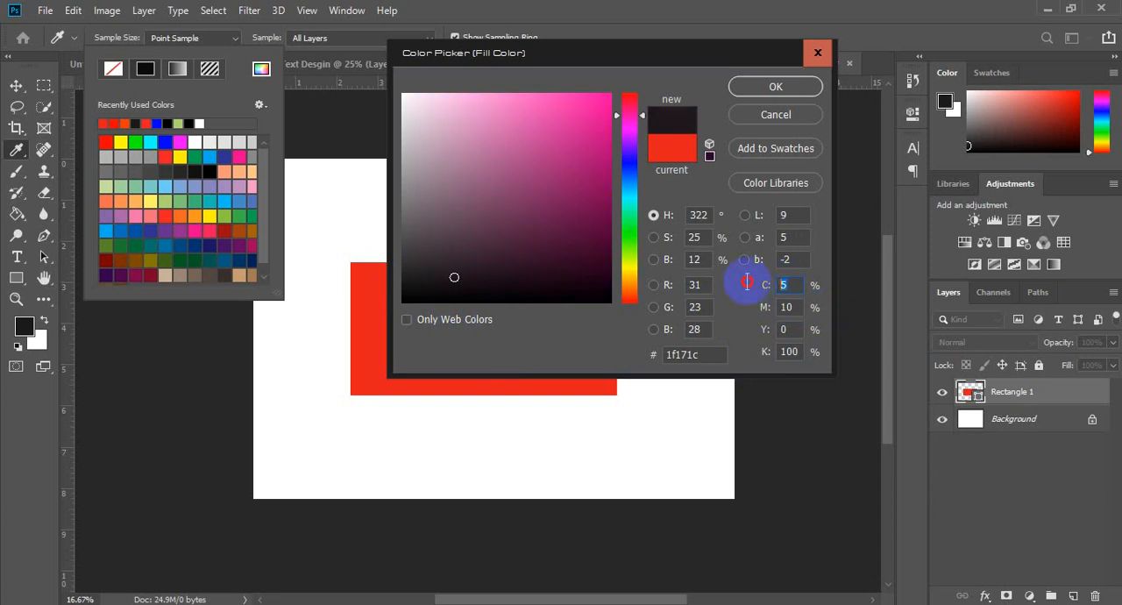
{"action": "type", "text": "0"}
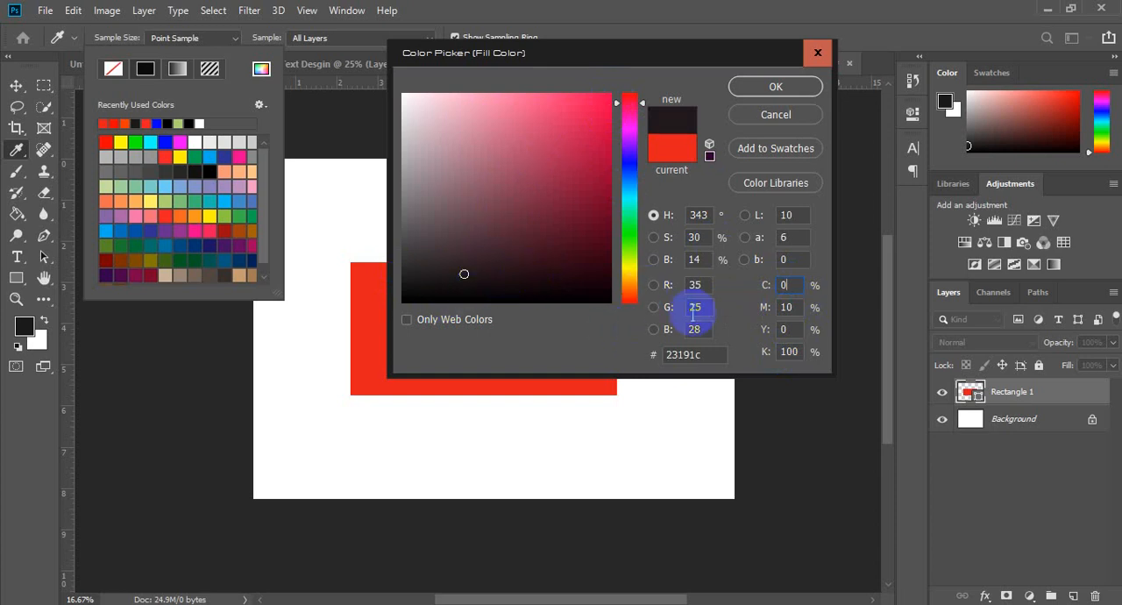
Step: Try magenta values of 20% and 50% for the fill color, and set magenta to 90%
{"action": "key", "text": "Tab"}
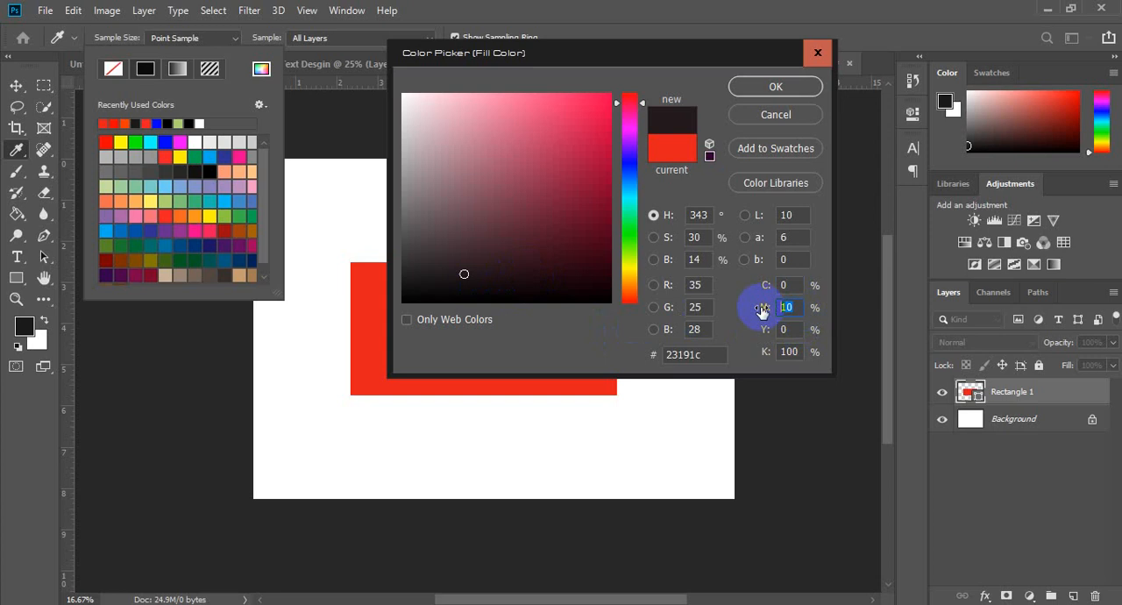
{"action": "type", "text": "20"}
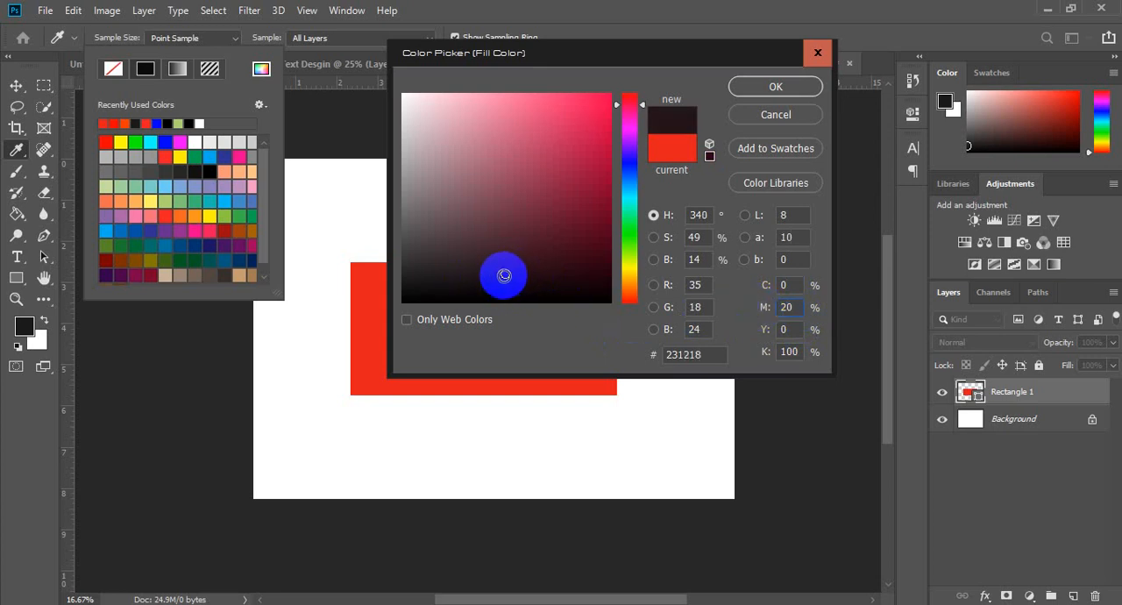
{"action": "double_click", "coordinate": [793, 306]}
{"action": "type", "text": "50"}
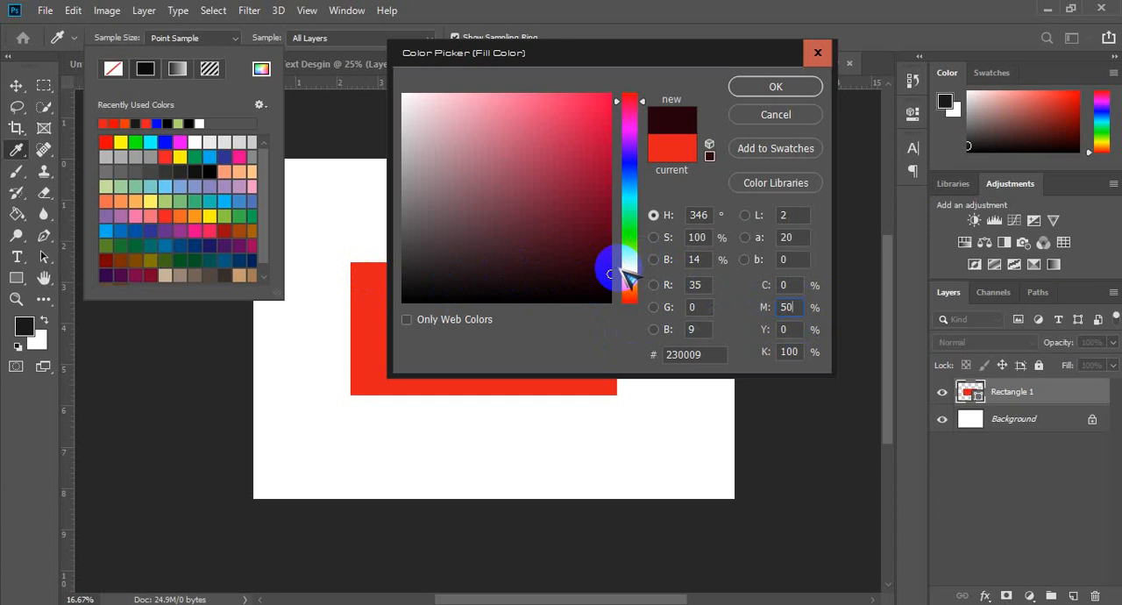
{"action": "key", "text": "BackSpace"}
{"action": "key", "text": "BackSpace"}
{"action": "type", "text": "0"}
{"action": "key", "text": "BackSpace"}
{"action": "type", "text": "90"}
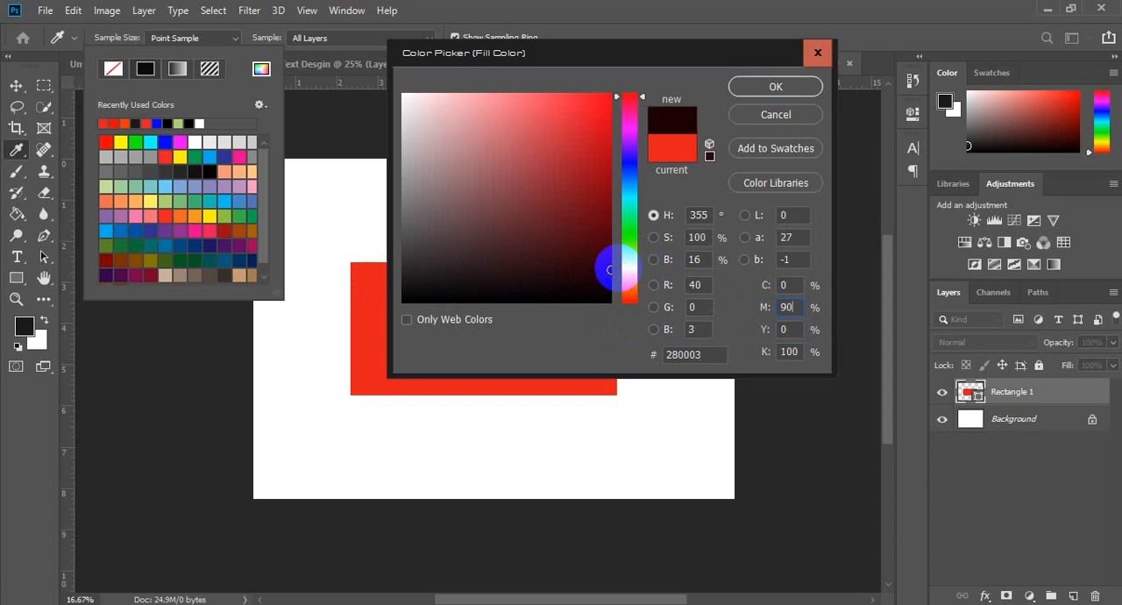
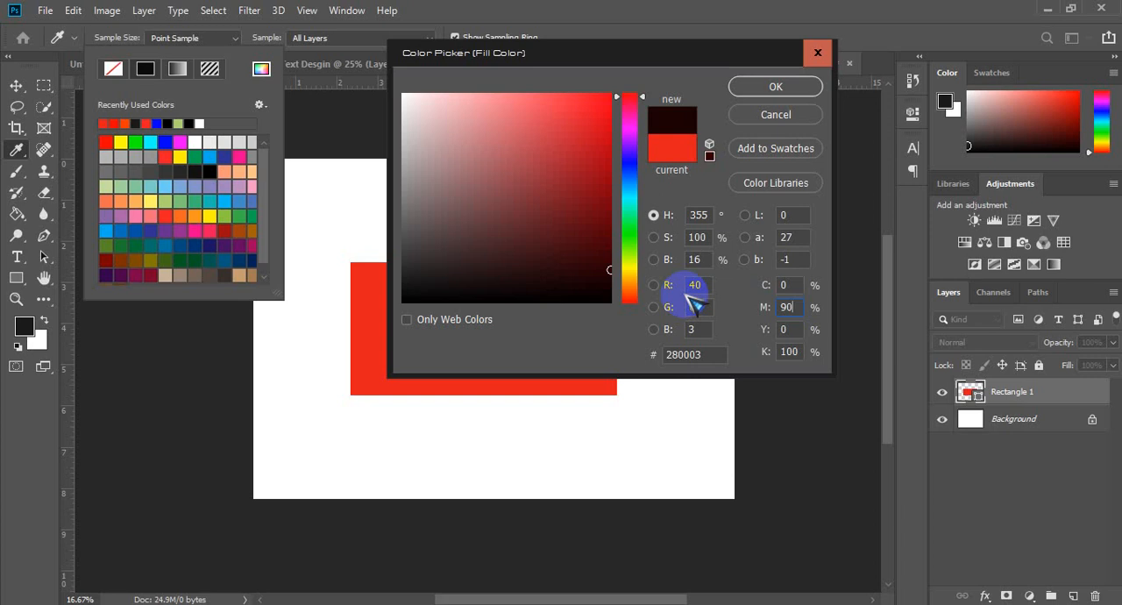
Step: Discard the fill color change, move the red rectangle to the page's lower edge and stretch it into a band across the full page width
{"action": "left_click", "coordinate": [815, 51]}
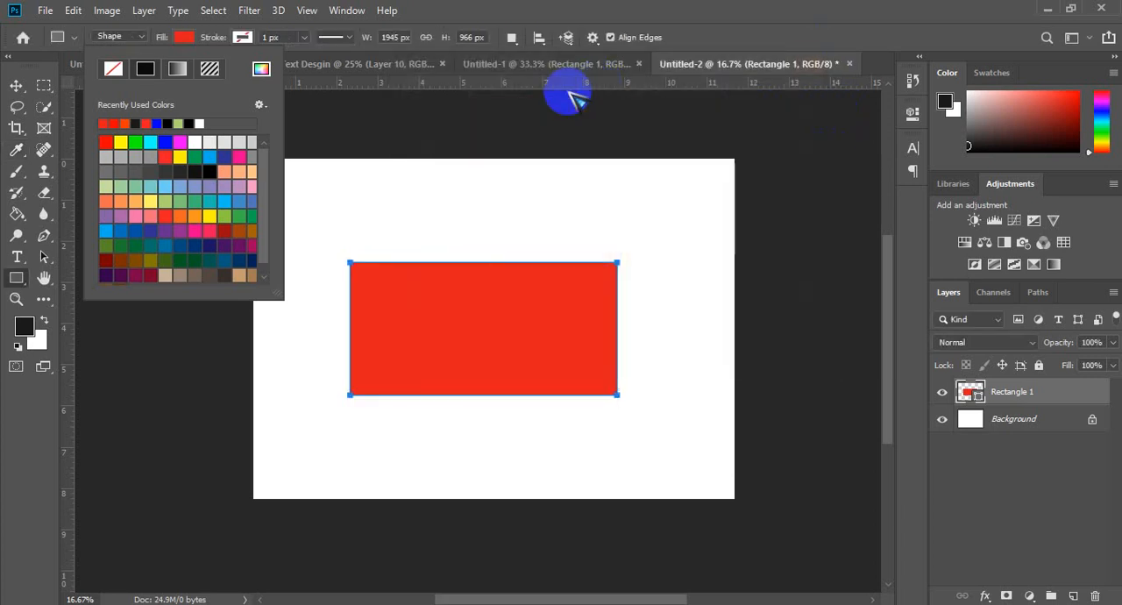
{"action": "left_click", "coordinate": [16, 86]}
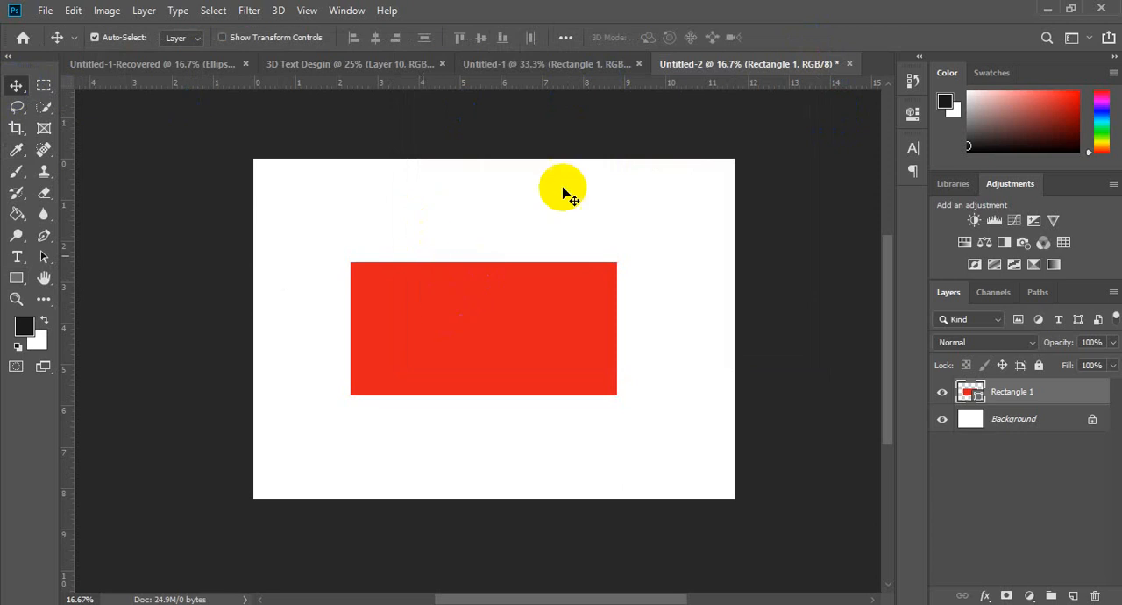
{"action": "left_click_drag", "start_coordinate": [483, 318], "coordinate": [366, 497]}
{"action": "key", "text": "ctrl+t"}
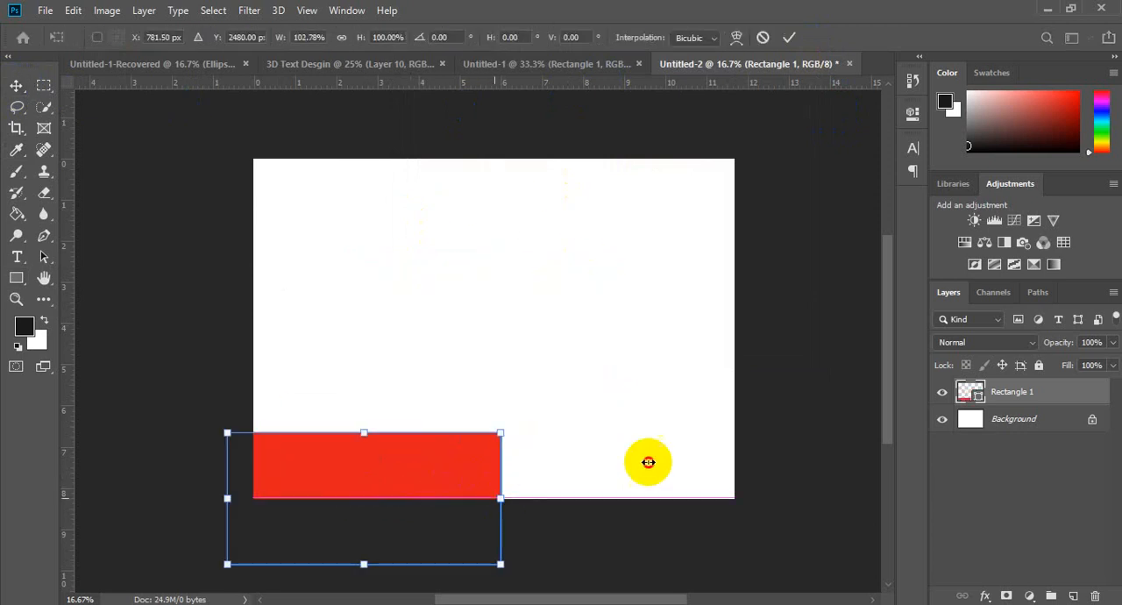
{"action": "left_click_drag", "start_coordinate": [501, 463], "coordinate": [733, 464]}
{"action": "left_click_drag", "start_coordinate": [648, 467], "coordinate": [657, 494]}
{"action": "key", "text": "Return"}
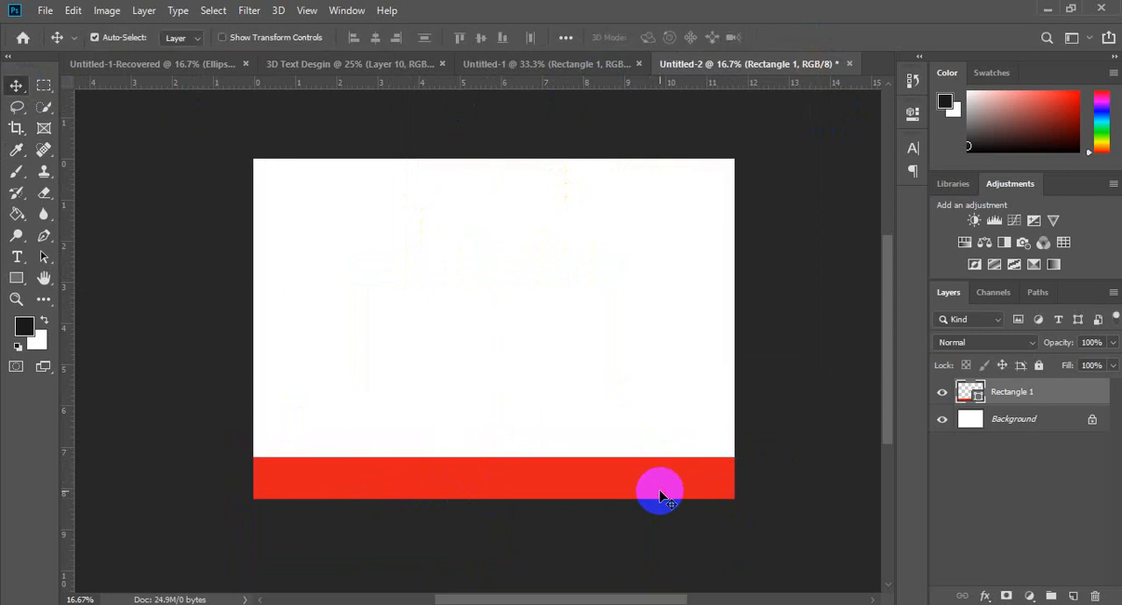
Step: Add the text "$10" in the white area above the red band
{"action": "key", "text": "t"}
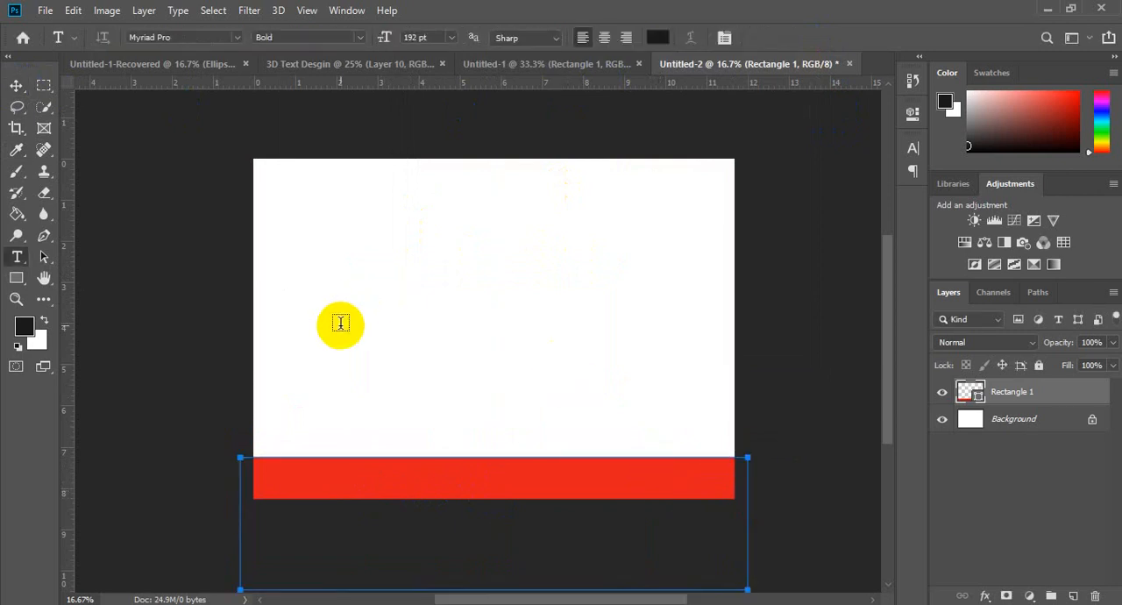
{"action": "left_click", "coordinate": [298, 320]}
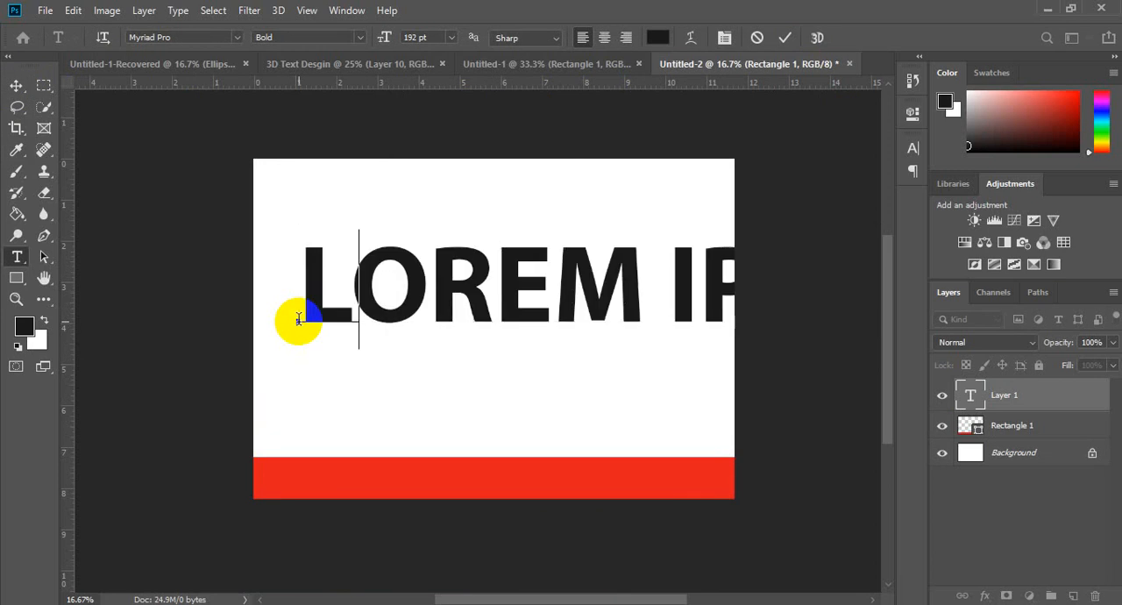
{"action": "type", "text": "$!)"}
{"action": "key", "text": "BackSpace"}
{"action": "key", "text": "BackSpace"}
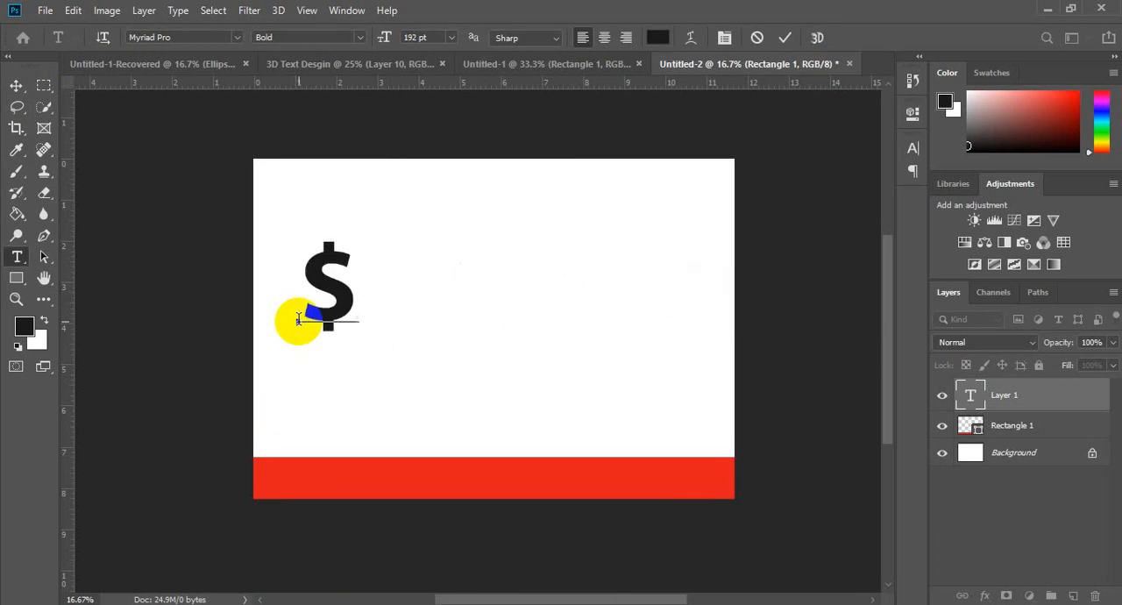
{"action": "type", "text": "10"}
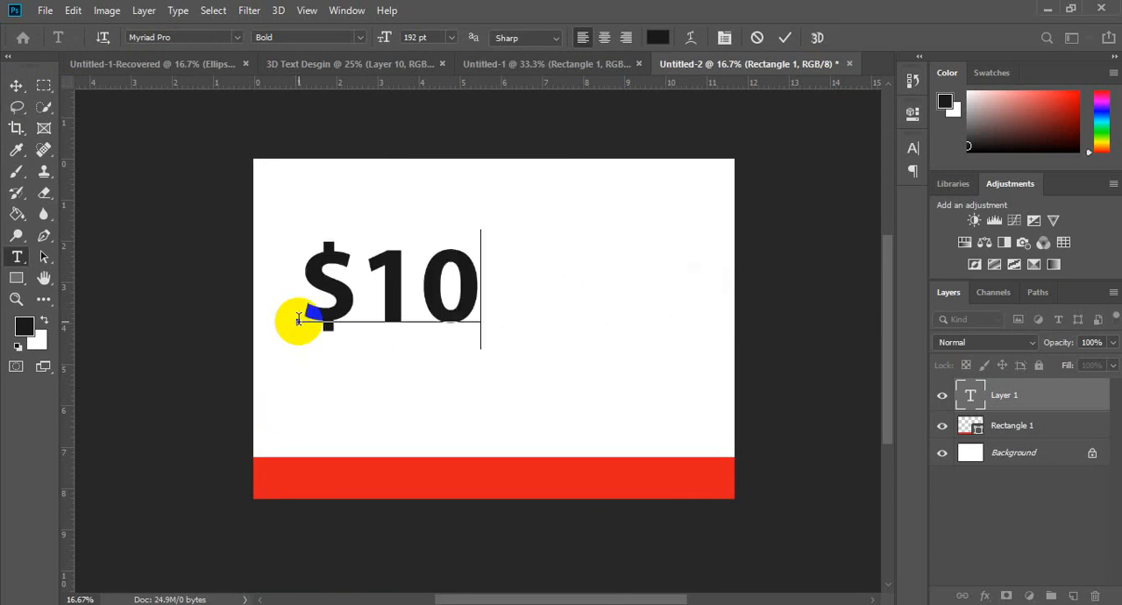
Step: Change the color of the whole $10 text to dark red, hex b60000
{"action": "key", "text": "ctrl+a"}
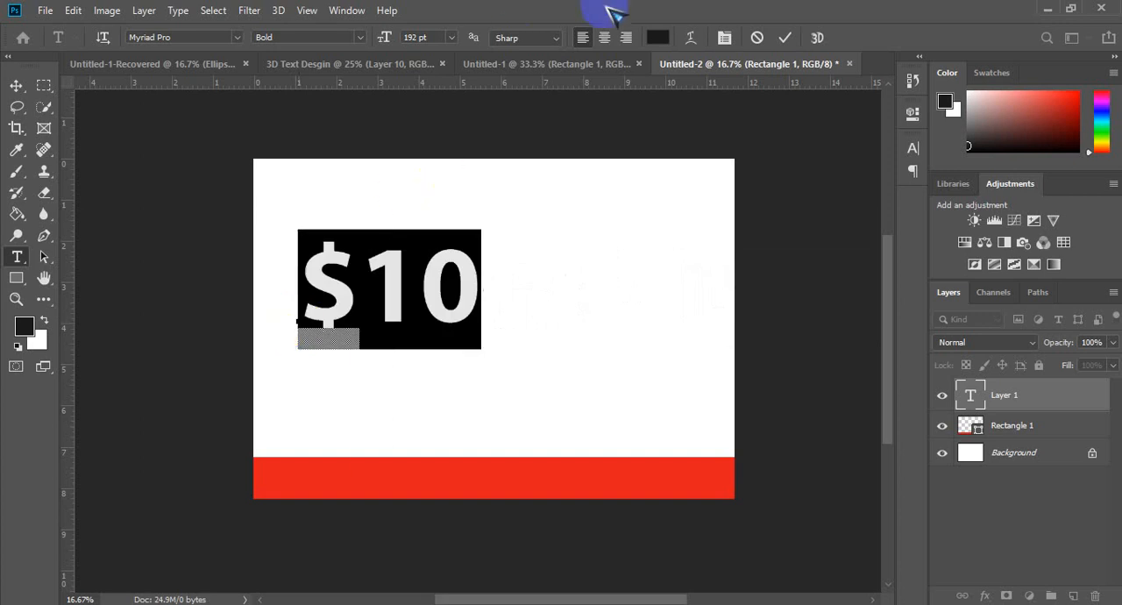
{"action": "left_click", "coordinate": [658, 40]}
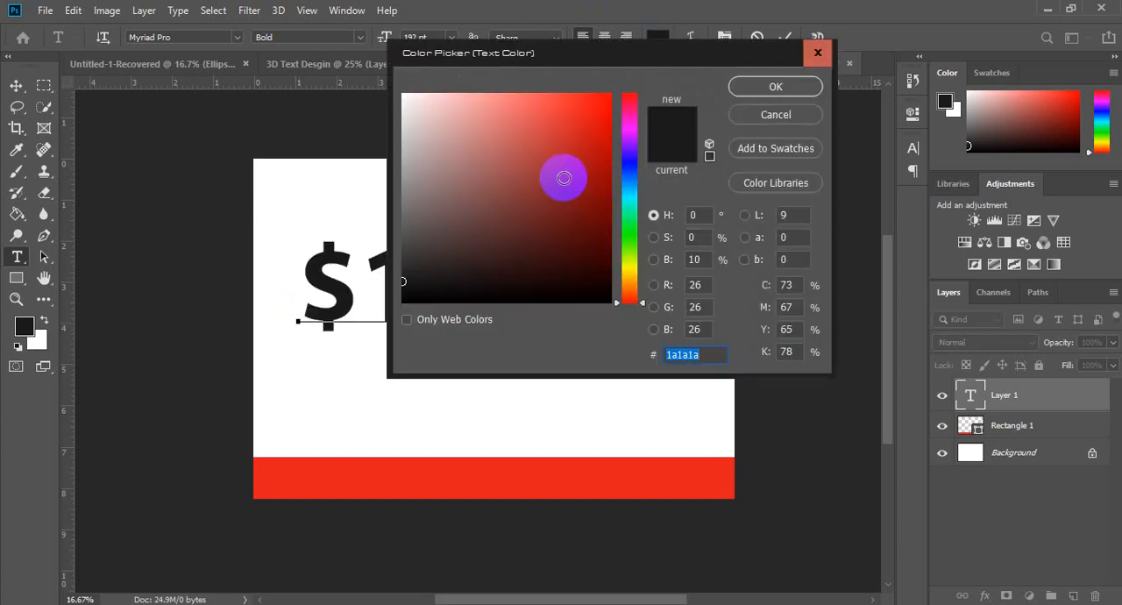
{"action": "left_click", "coordinate": [447, 469]}
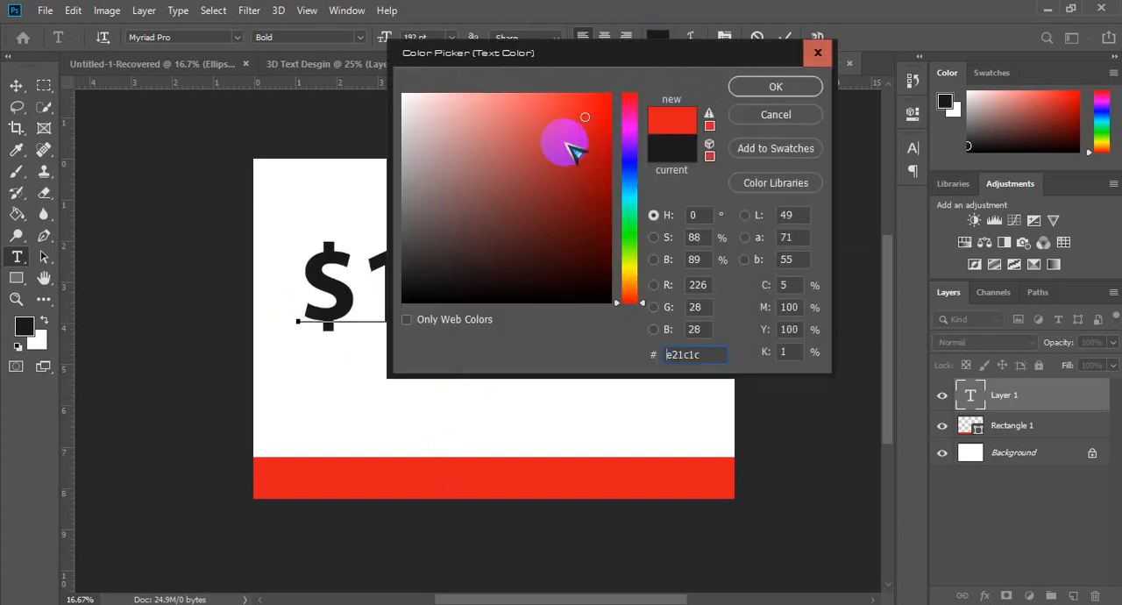
{"action": "left_click_drag", "start_coordinate": [608, 132], "coordinate": [607, 150]}
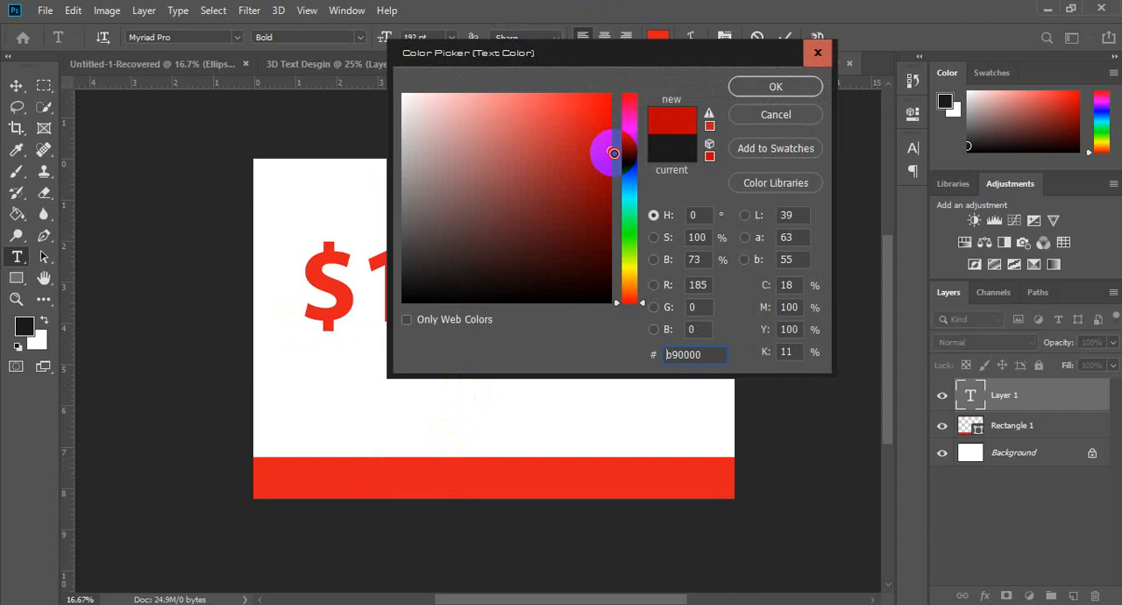
{"action": "left_click", "coordinate": [775, 87]}
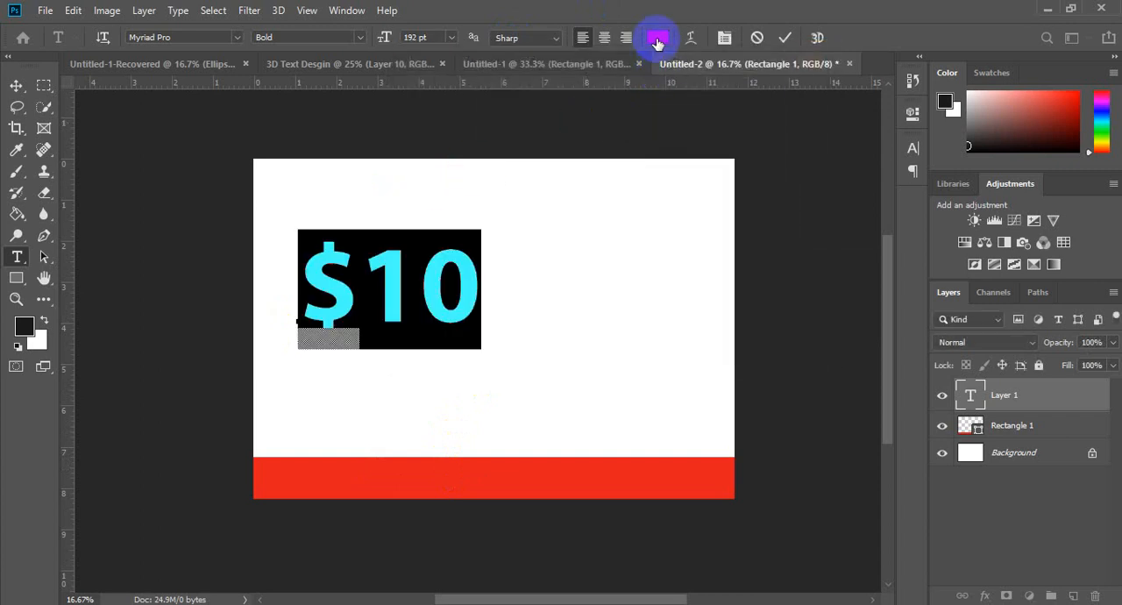
Step: Set the $10 text to 241 pt with a 104% vertical scale and move it to the left half of the page
{"action": "left_click", "coordinate": [913, 148]}
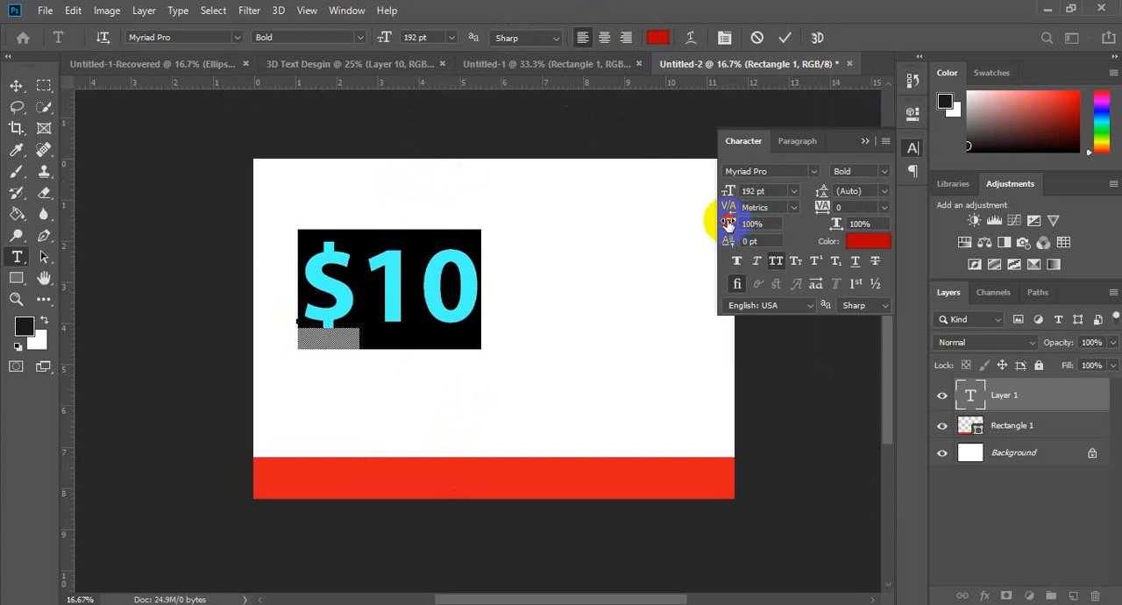
{"action": "left_click_drag", "start_coordinate": [728, 224], "coordinate": [771, 221]}
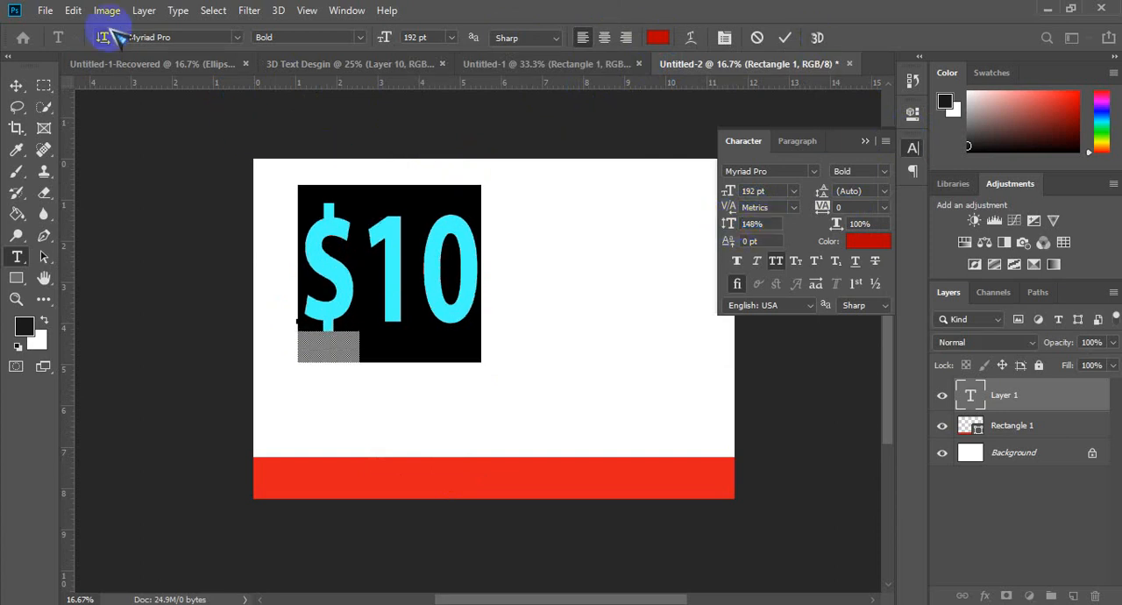
{"action": "left_click", "coordinate": [16, 85]}
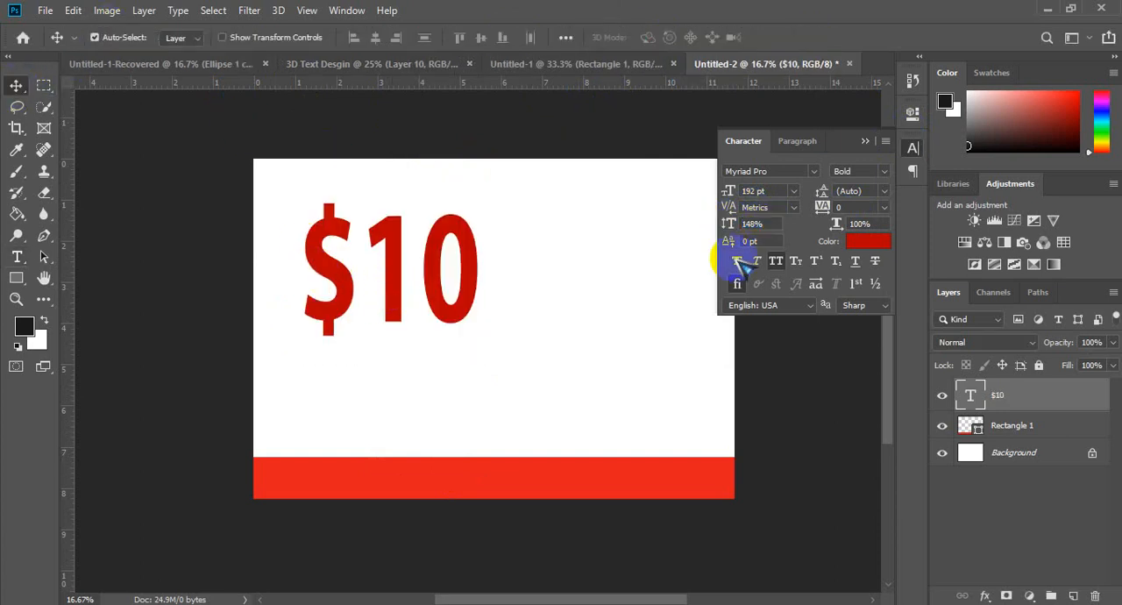
{"action": "left_click", "coordinate": [759, 226]}
{"action": "left_click_drag", "start_coordinate": [724, 223], "coordinate": [717, 221]}
{"action": "left_click", "coordinate": [730, 192]}
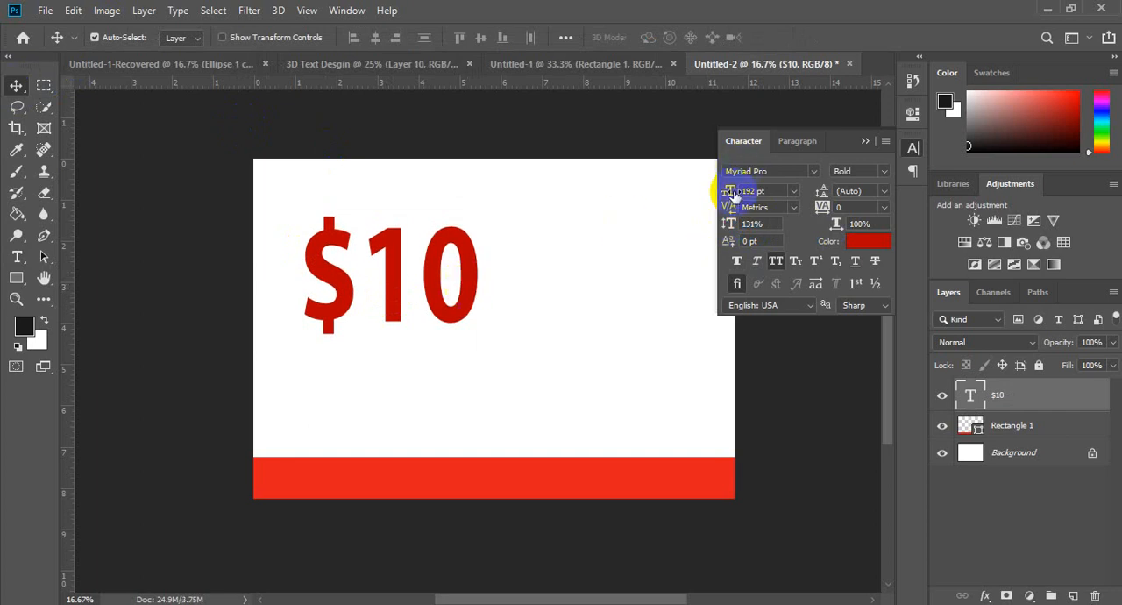
{"action": "left_click_drag", "start_coordinate": [752, 187], "coordinate": [770, 190]}
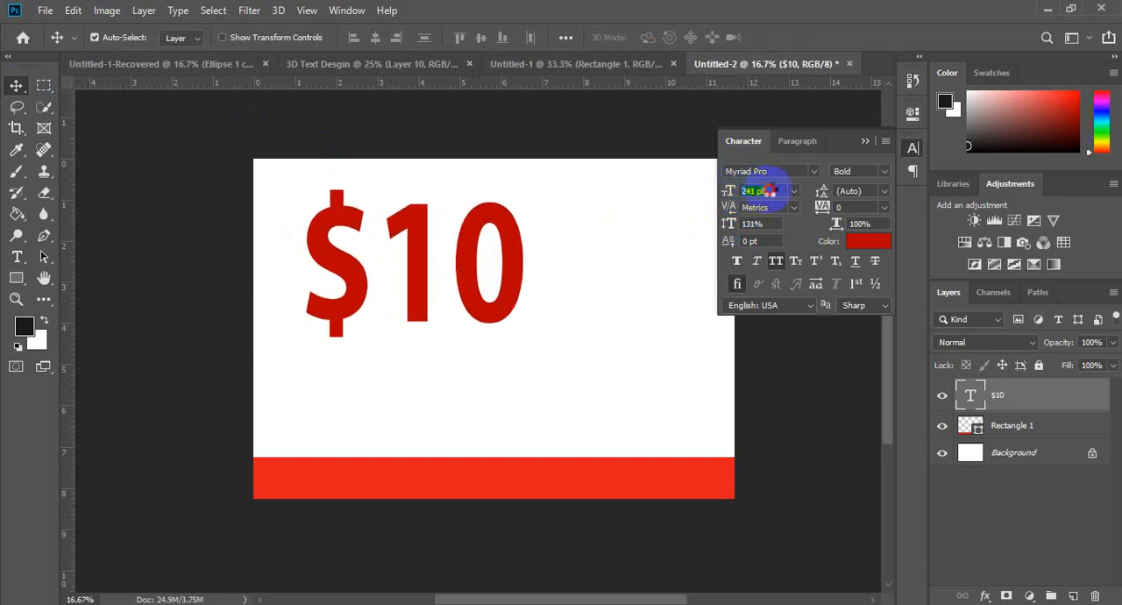
{"action": "left_click_drag", "start_coordinate": [725, 224], "coordinate": [702, 224]}
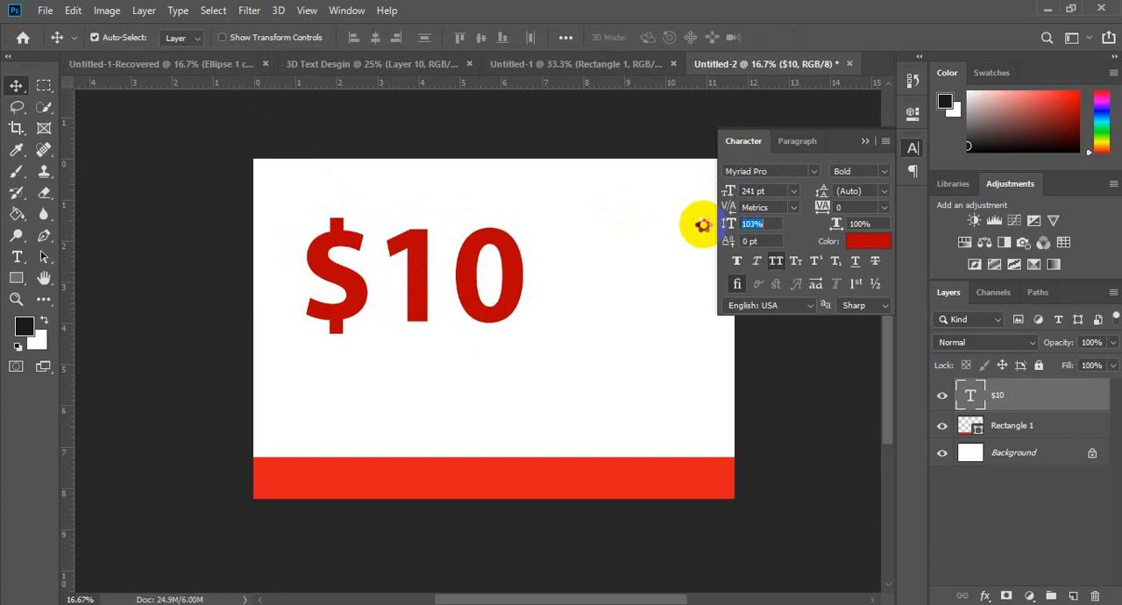
{"action": "left_click_drag", "start_coordinate": [501, 238], "coordinate": [481, 299]}
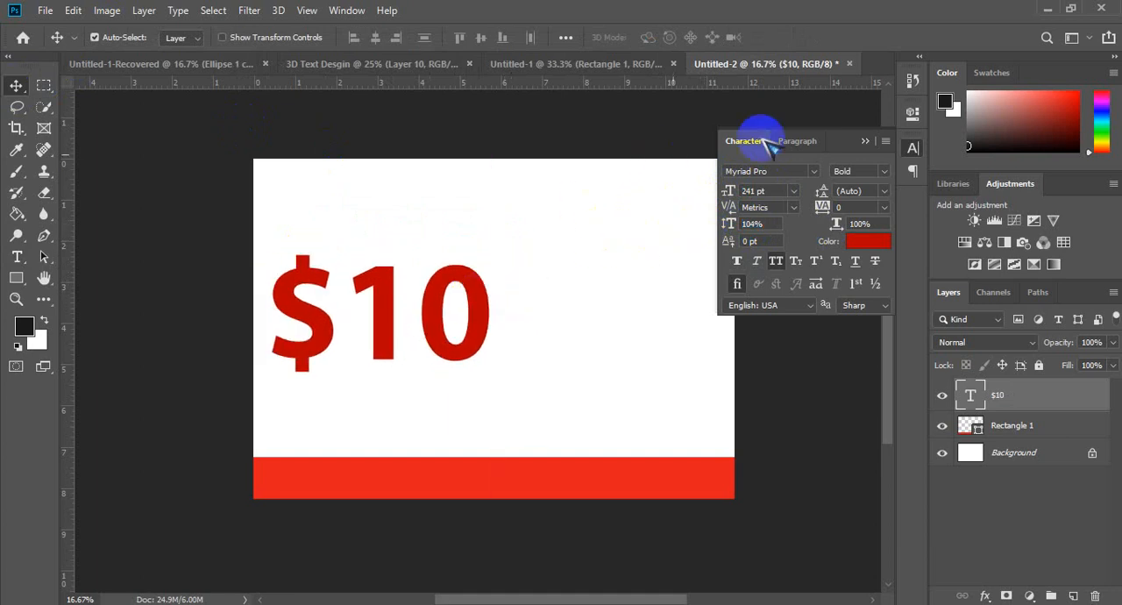
{"action": "left_click", "coordinate": [867, 142]}
Step: Create a paragraph text box with placeholder text to the right of $10 and color it near-black, hex 151515
{"action": "key", "text": "t"}
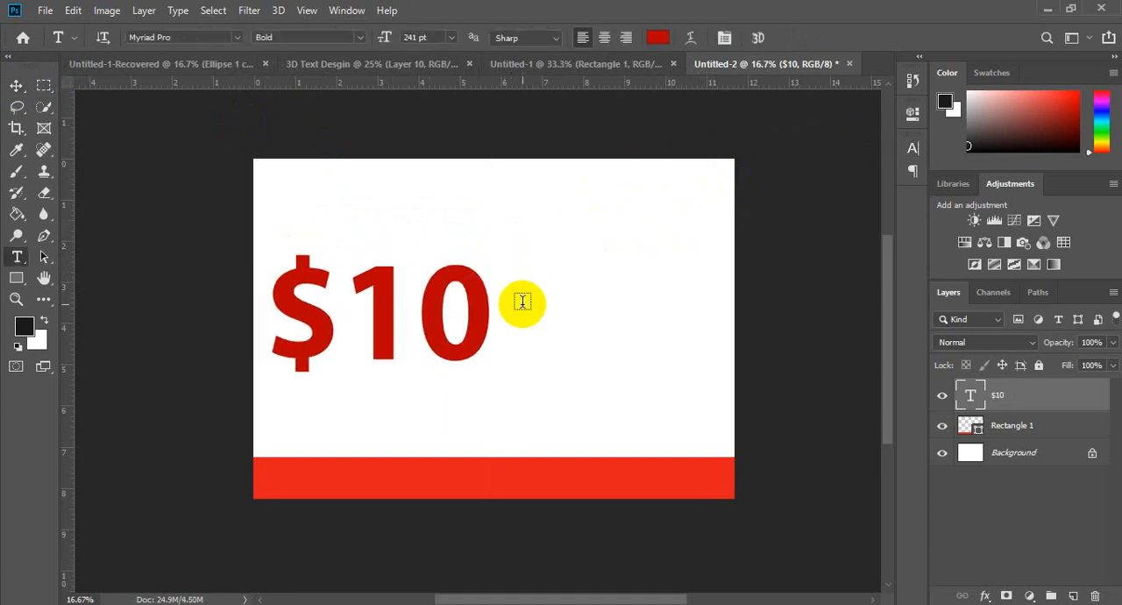
{"action": "left_click_drag", "start_coordinate": [507, 269], "coordinate": [721, 391]}
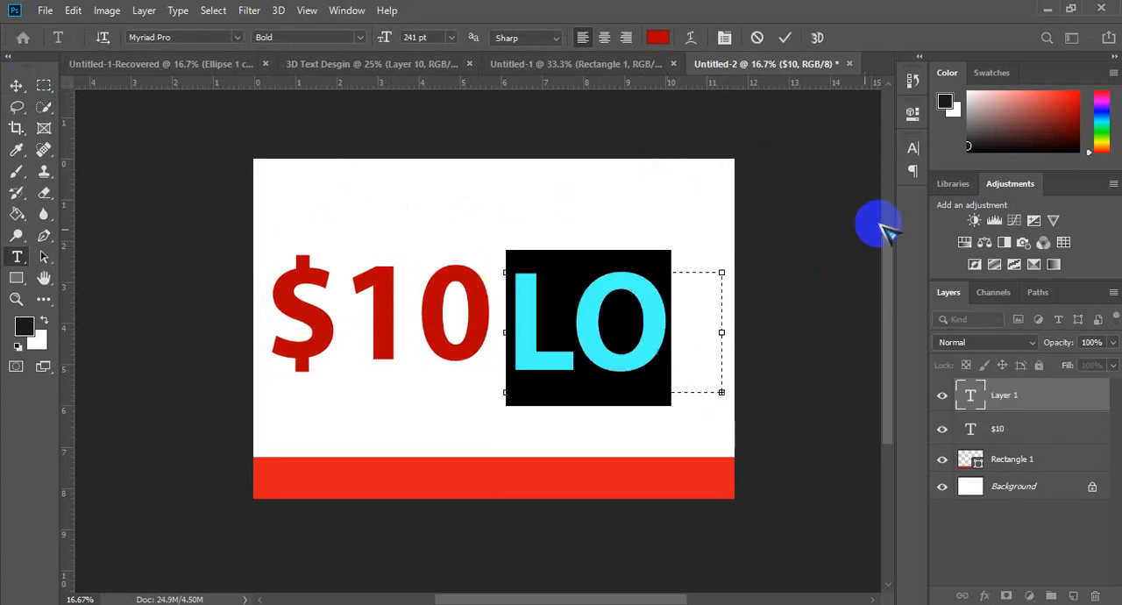
{"action": "left_click", "coordinate": [912, 147]}
{"action": "left_click", "coordinate": [865, 240]}
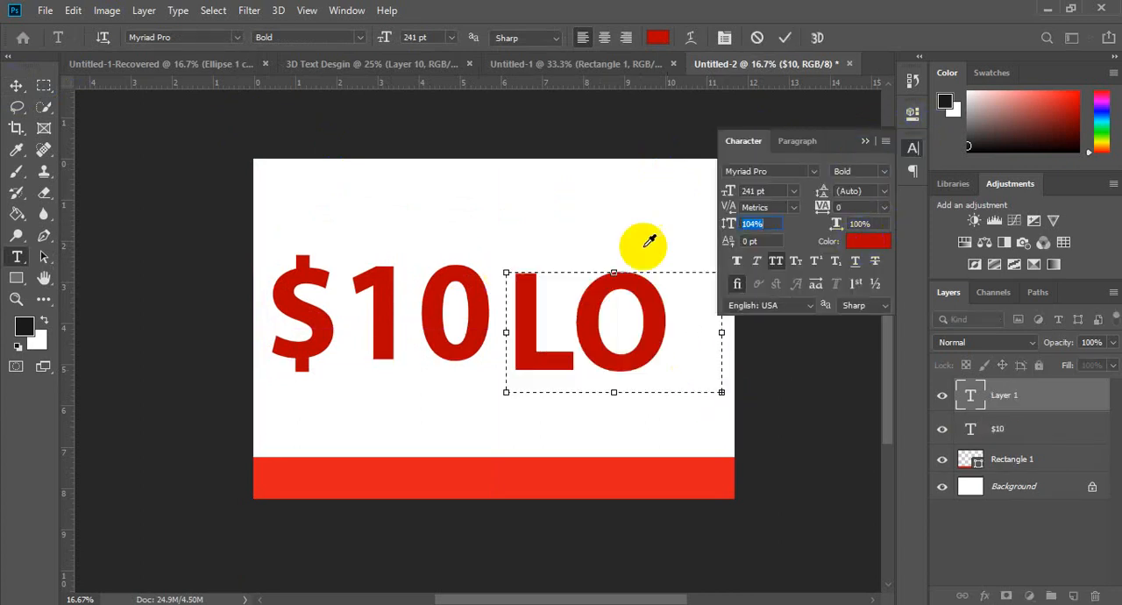
{"action": "left_click_drag", "start_coordinate": [556, 251], "coordinate": [338, 295]}
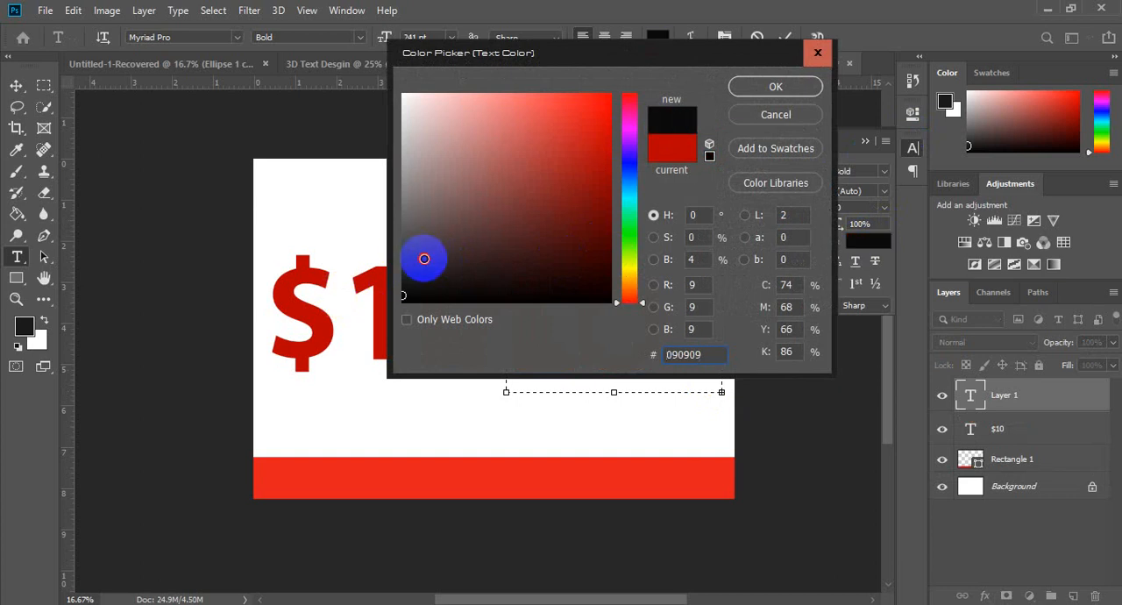
{"action": "left_click_drag", "start_coordinate": [426, 258], "coordinate": [387, 282]}
{"action": "left_click", "coordinate": [752, 84]}
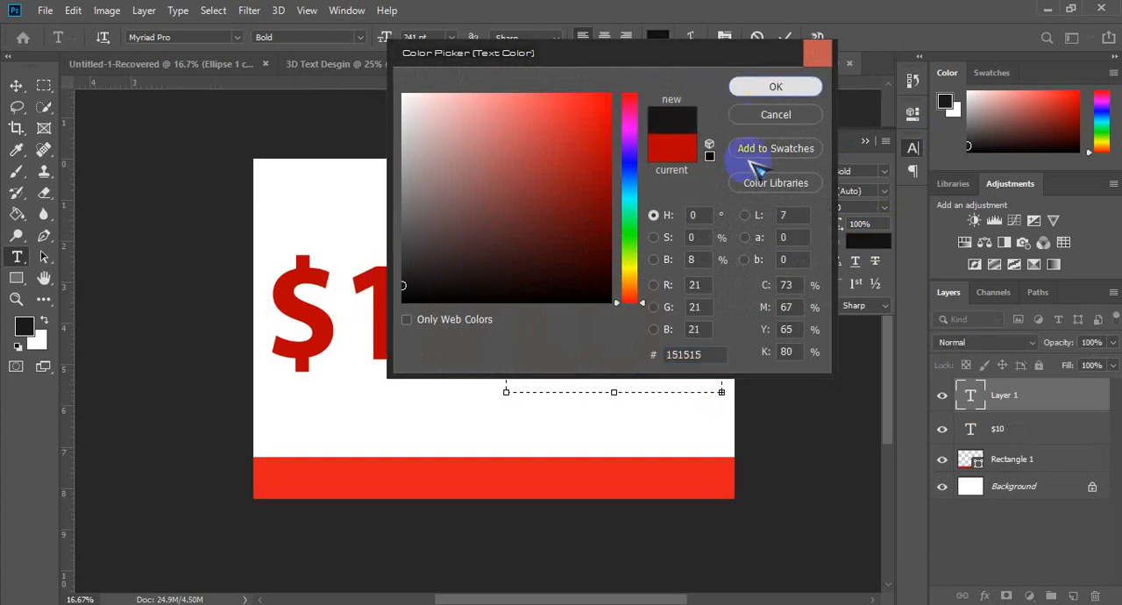
Step: Format the placeholder paragraph as Regular at 18 pt and turn off All Caps
{"action": "left_click", "coordinate": [886, 170]}
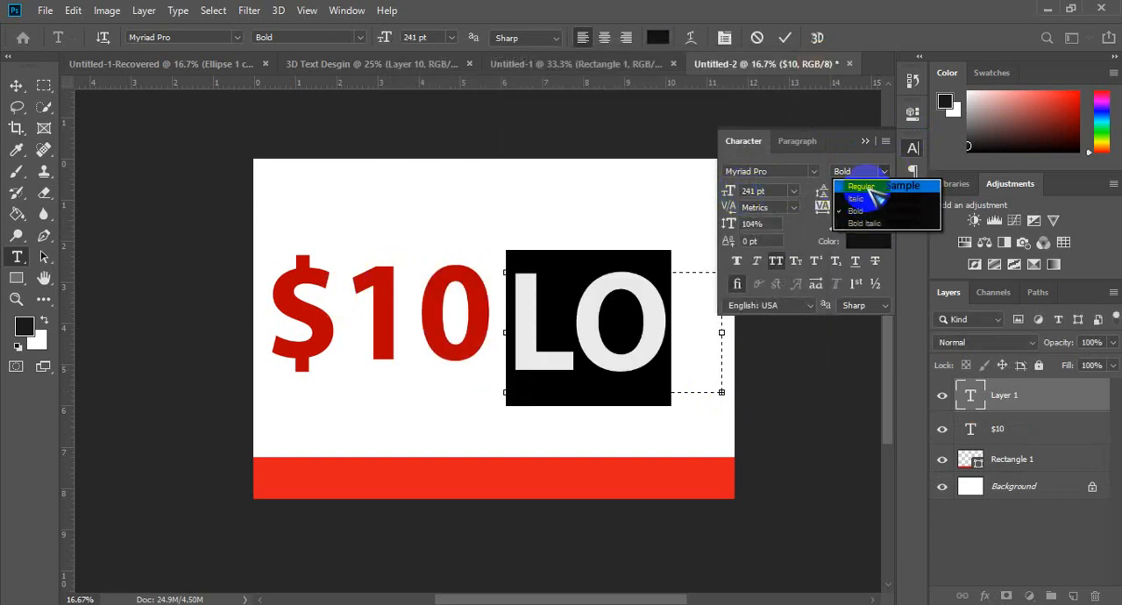
{"action": "left_click", "coordinate": [929, 185]}
{"action": "left_click_drag", "start_coordinate": [727, 194], "coordinate": [541, 184]}
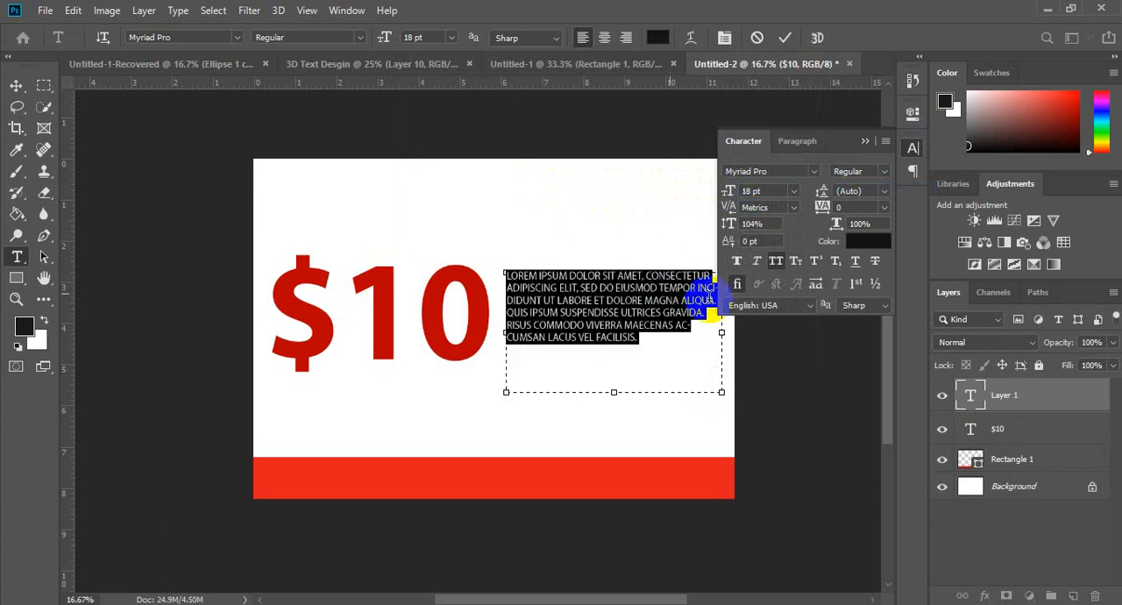
{"action": "left_click", "coordinate": [776, 262]}
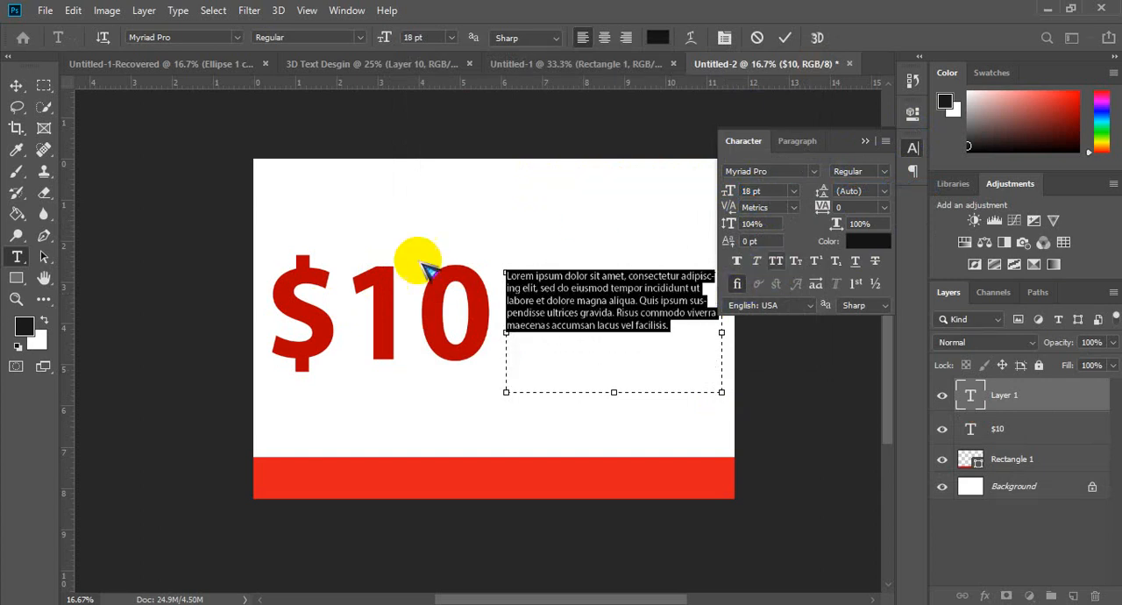
Step: Move the placeholder paragraph down to sit just above the right part of the red band
{"action": "left_click", "coordinate": [16, 85]}
{"action": "left_click_drag", "start_coordinate": [607, 303], "coordinate": [611, 410]}
{"action": "left_click", "coordinate": [866, 141]}
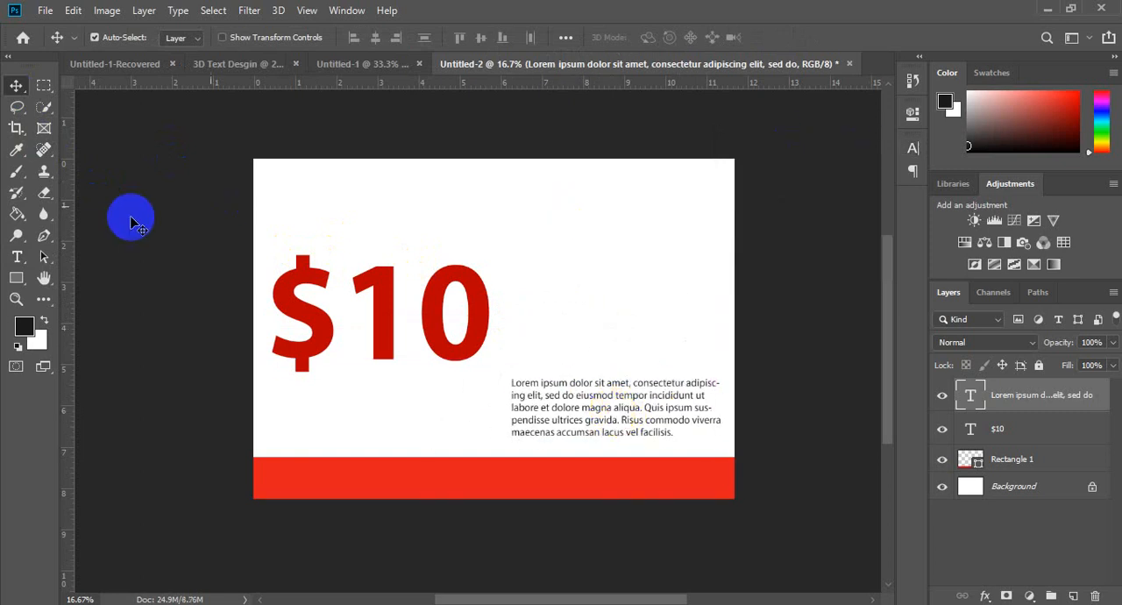
Step: Draw a near-black rectangle about 878 by 1199 px overlapping the page's top edge above the paragraph, and unlink its corner radii
{"action": "left_click", "coordinate": [17, 278]}
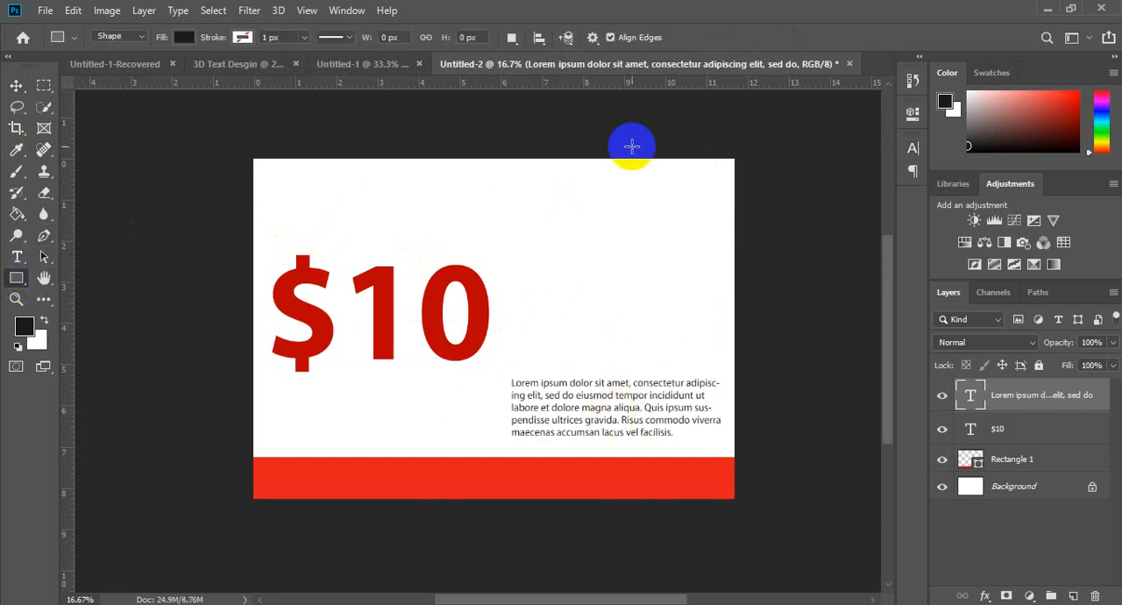
{"action": "left_click_drag", "start_coordinate": [562, 145], "coordinate": [682, 308]}
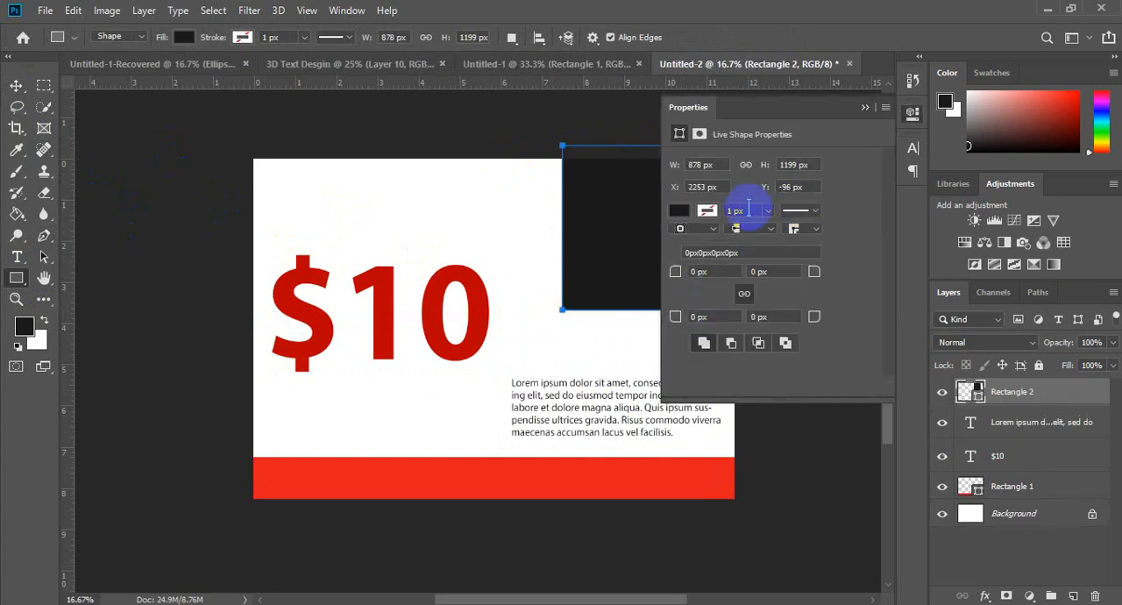
{"action": "left_click", "coordinate": [744, 294]}
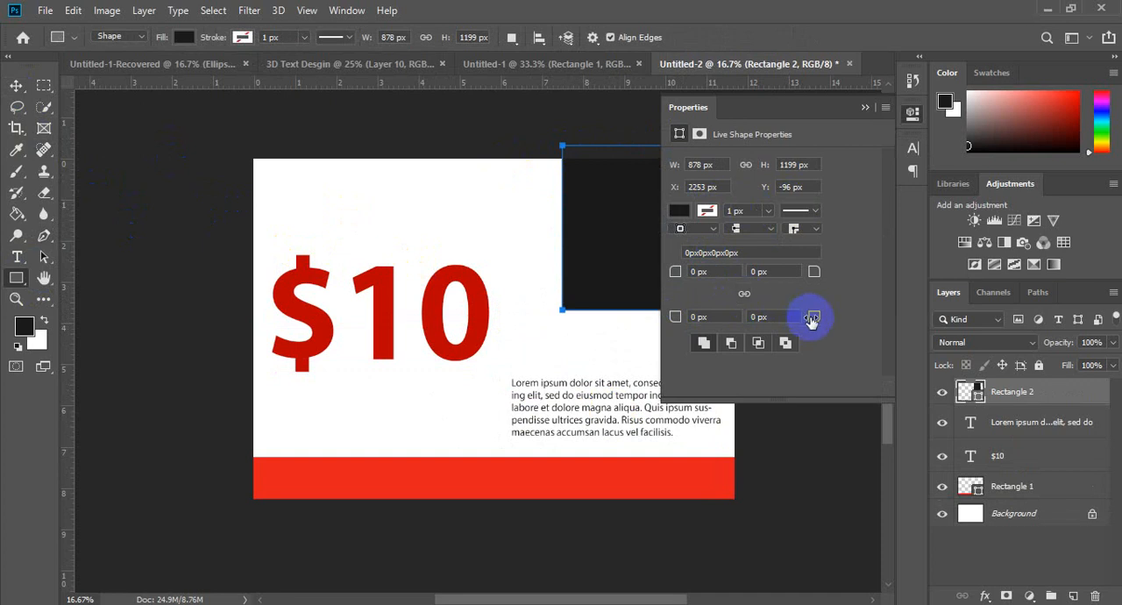
Step: Try rounding the rectangle's two bottom corners with separate radii, including 500 px for the bottom-left corner
{"action": "left_click_drag", "start_coordinate": [815, 322], "coordinate": [868, 308]}
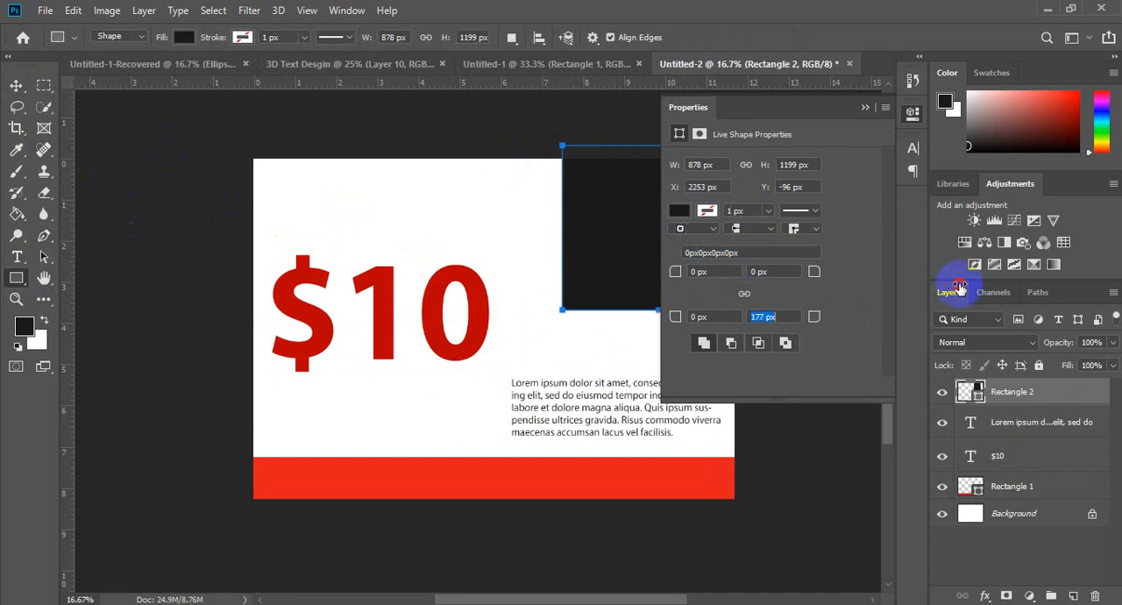
{"action": "left_click_drag", "start_coordinate": [671, 317], "coordinate": [1118, 261]}
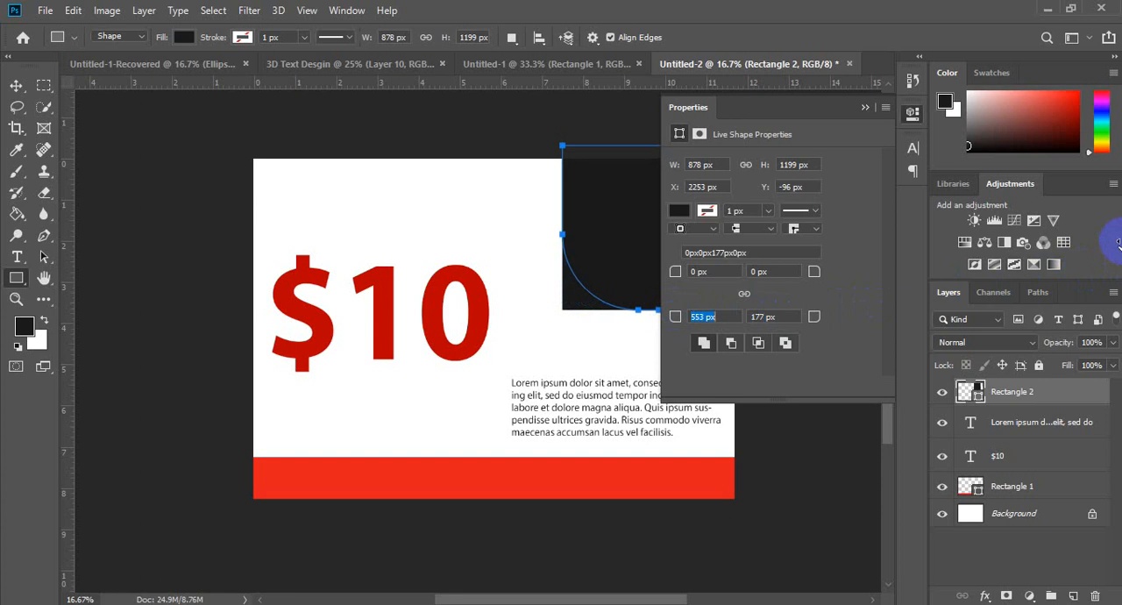
{"action": "left_click_drag", "start_coordinate": [813, 316], "coordinate": [836, 320]}
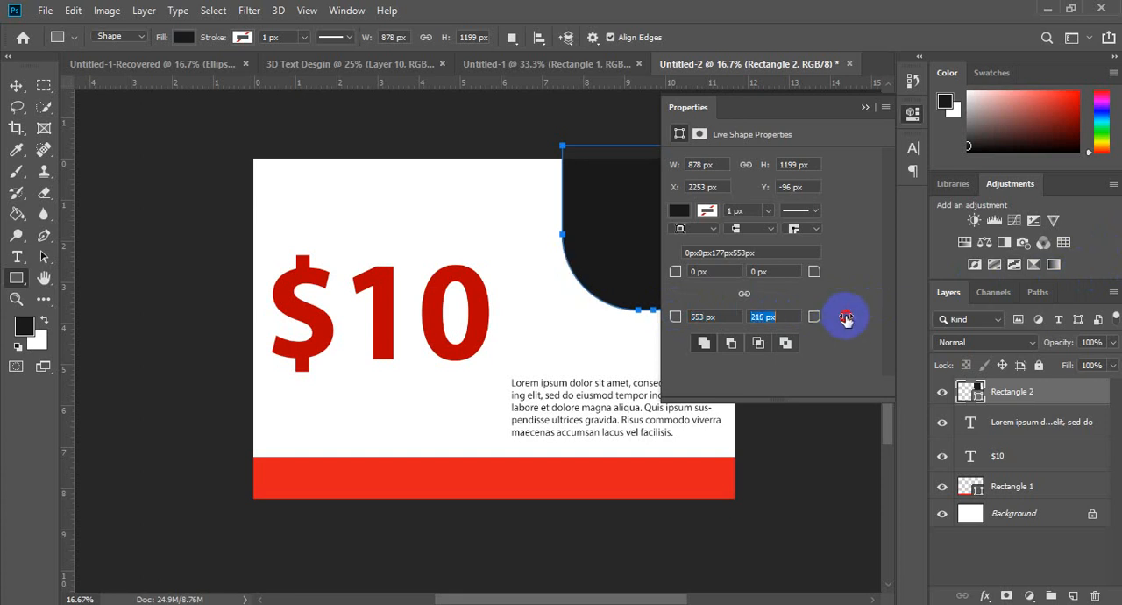
{"action": "left_click", "coordinate": [690, 319]}
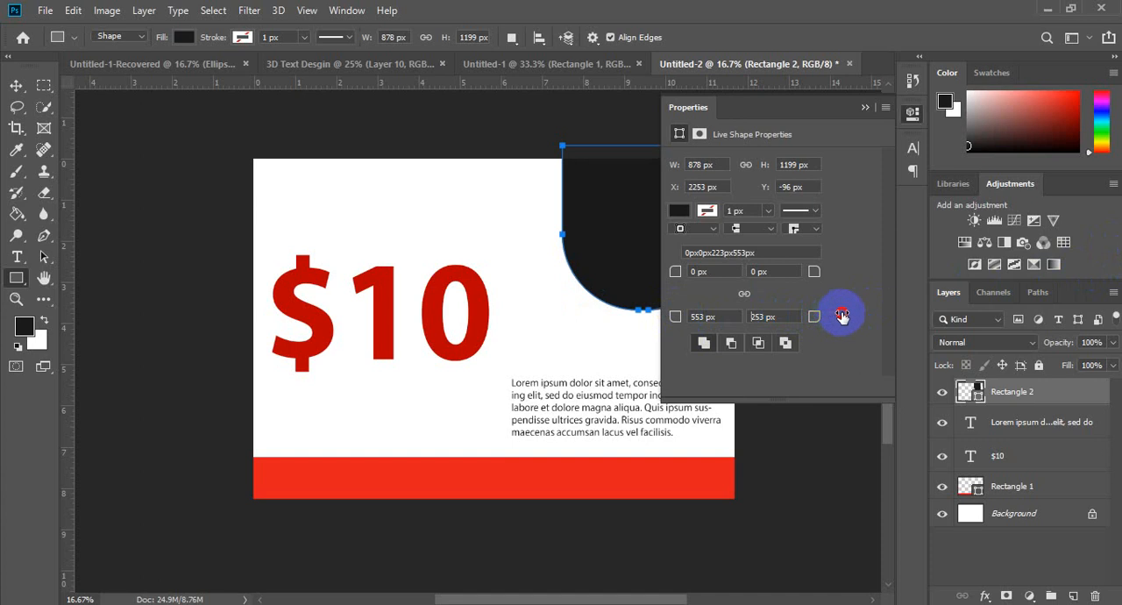
{"action": "left_click_drag", "start_coordinate": [846, 316], "coordinate": [1017, 300]}
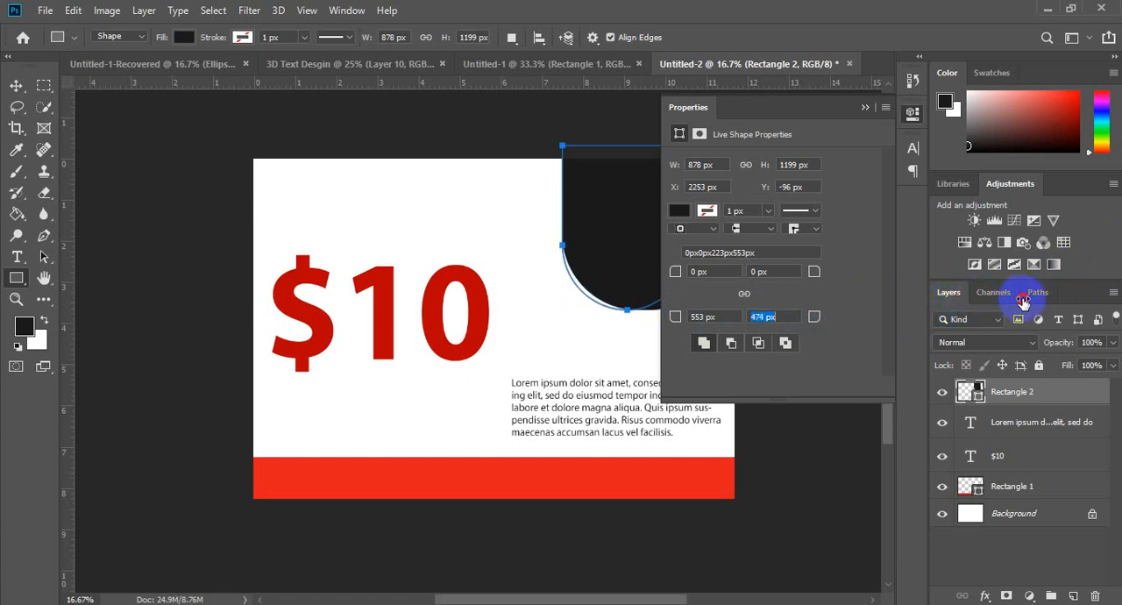
{"action": "left_click_drag", "start_coordinate": [1024, 301], "coordinate": [1024, 301]}
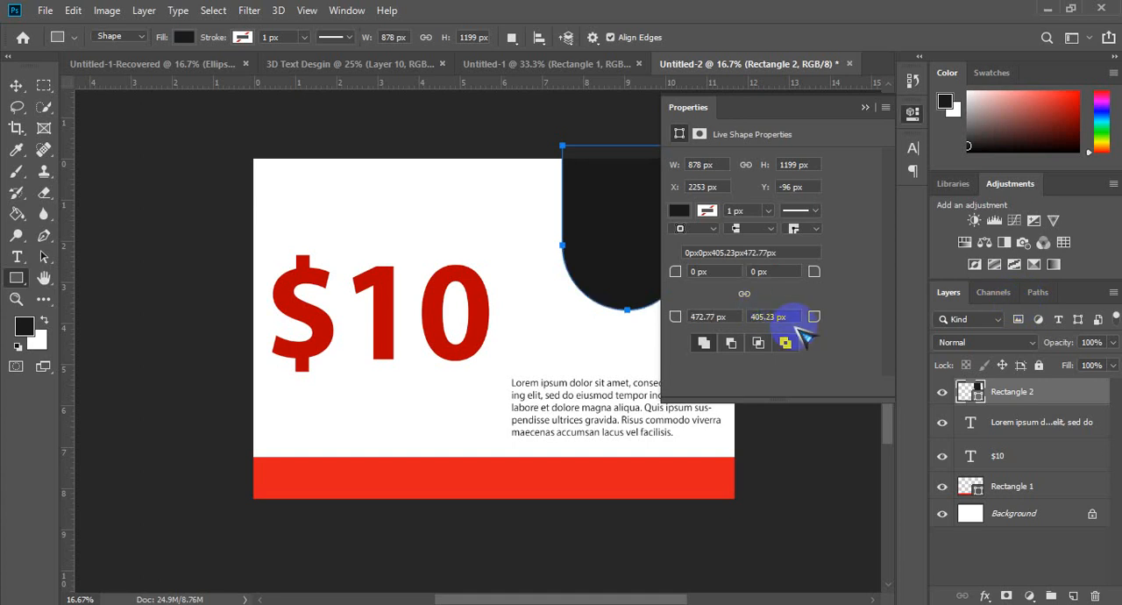
{"action": "left_click", "coordinate": [780, 318]}
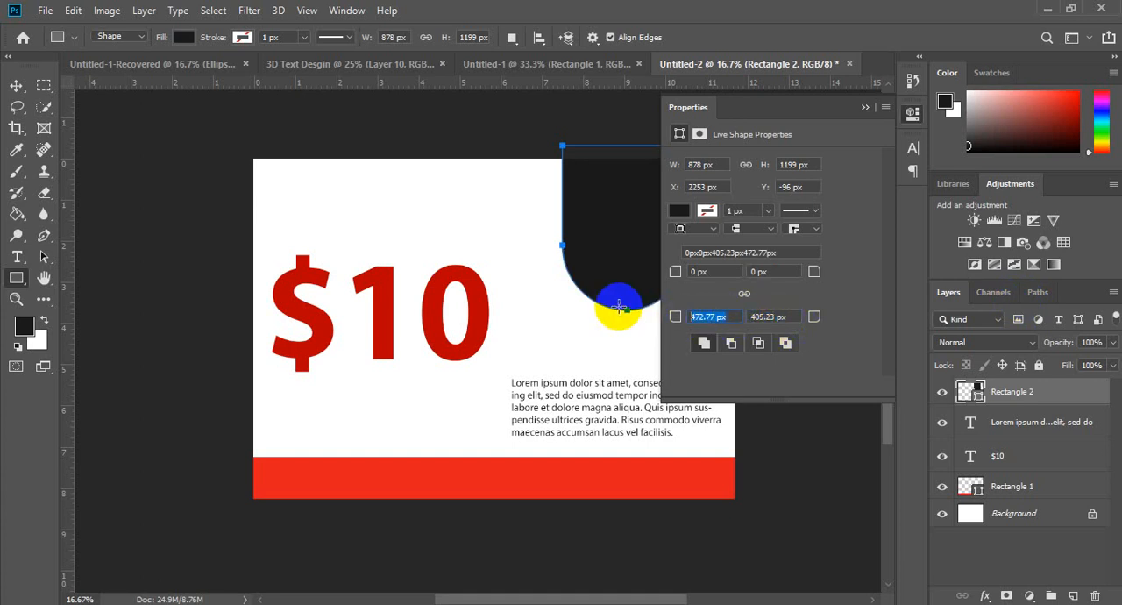
{"action": "type", "text": "500"}
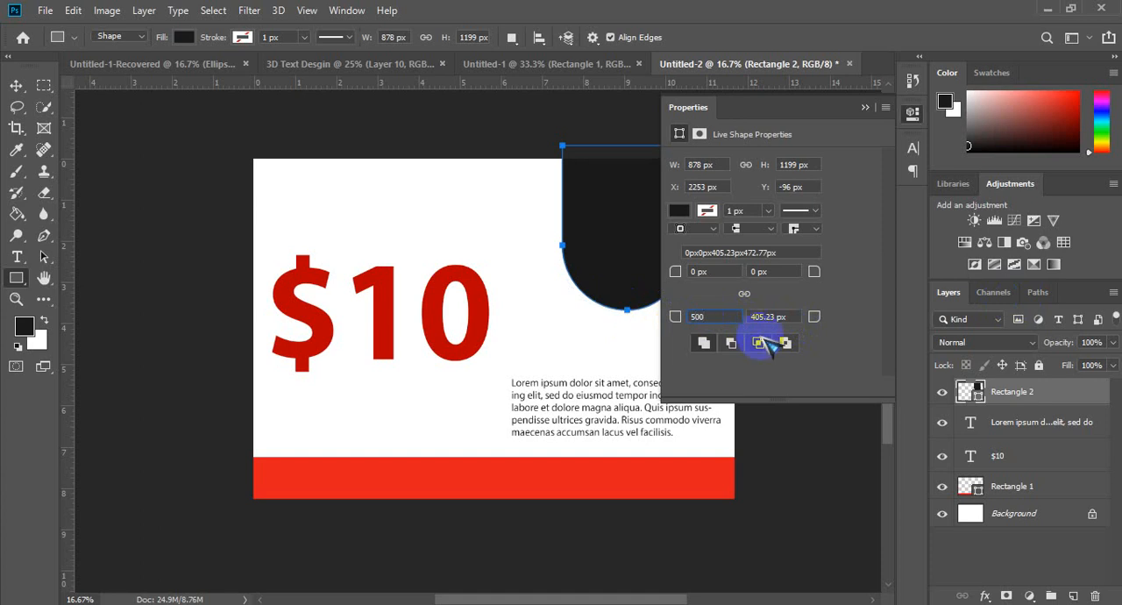
{"action": "key", "text": "Tab"}
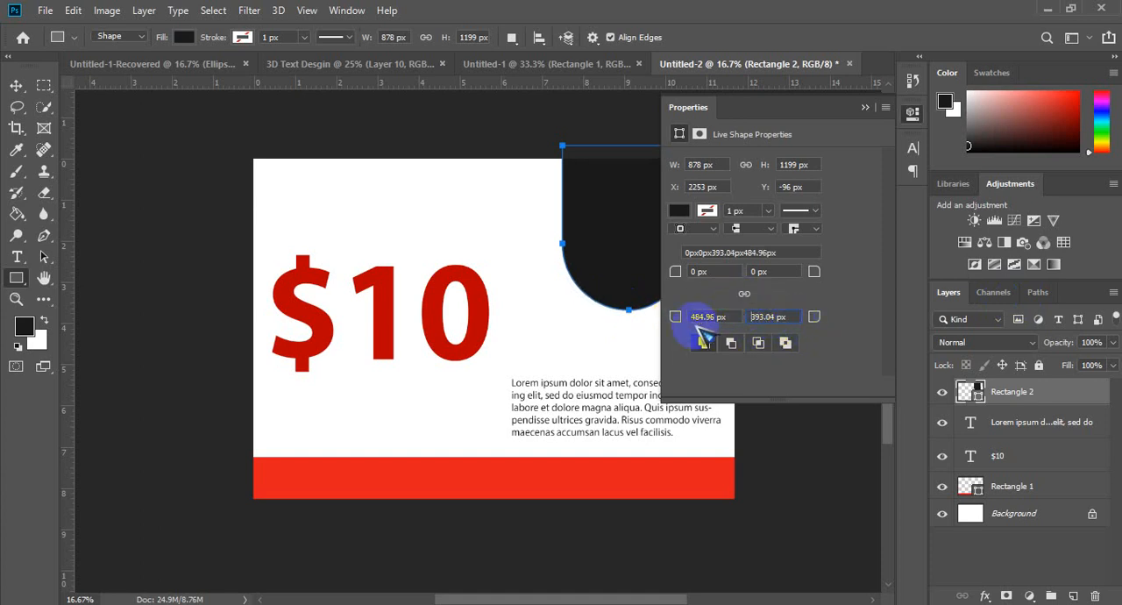
{"action": "left_click_drag", "start_coordinate": [676, 322], "coordinate": [644, 308]}
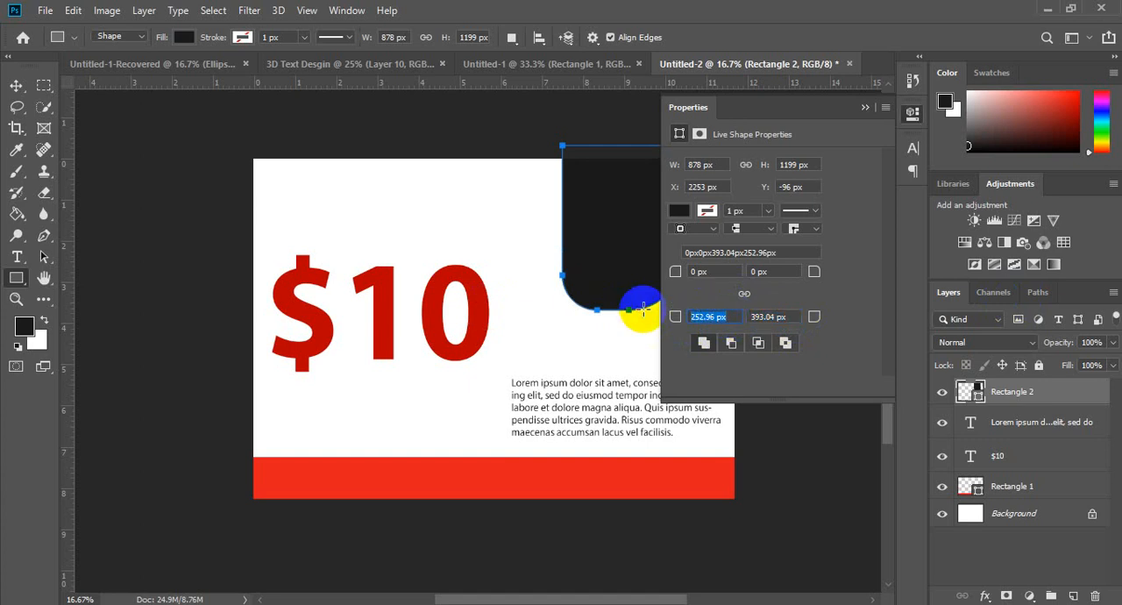
Step: Set both the bottom-right and bottom-left corner radii of the rectangle to 500 px
{"action": "left_click", "coordinate": [729, 317]}
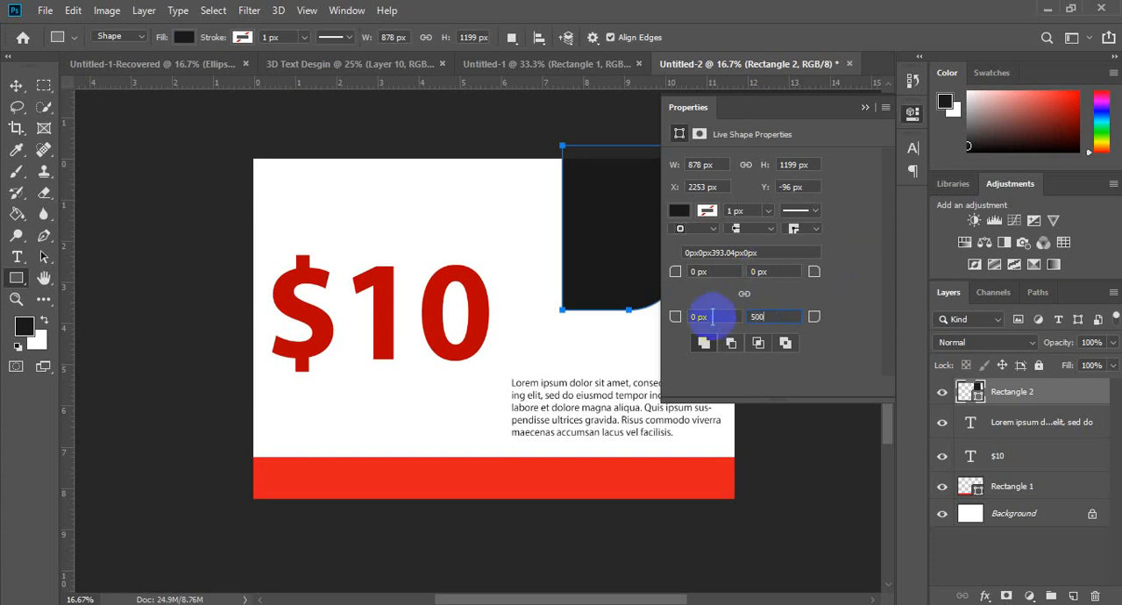
{"action": "left_click_drag", "start_coordinate": [713, 317], "coordinate": [614, 318]}
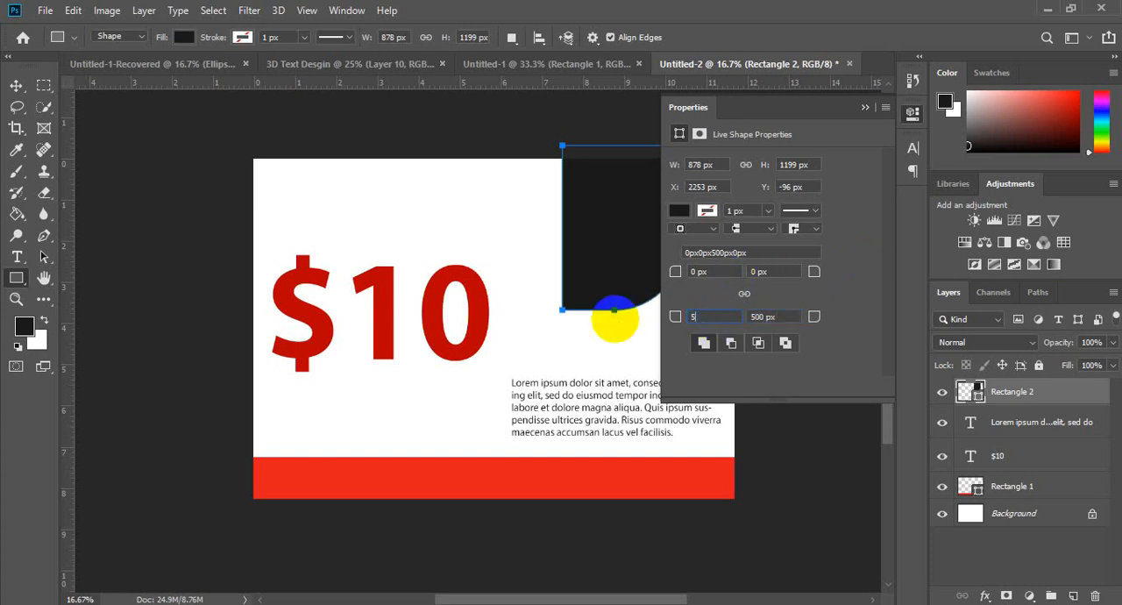
{"action": "left_click_drag", "start_coordinate": [615, 318], "coordinate": [729, 314]}
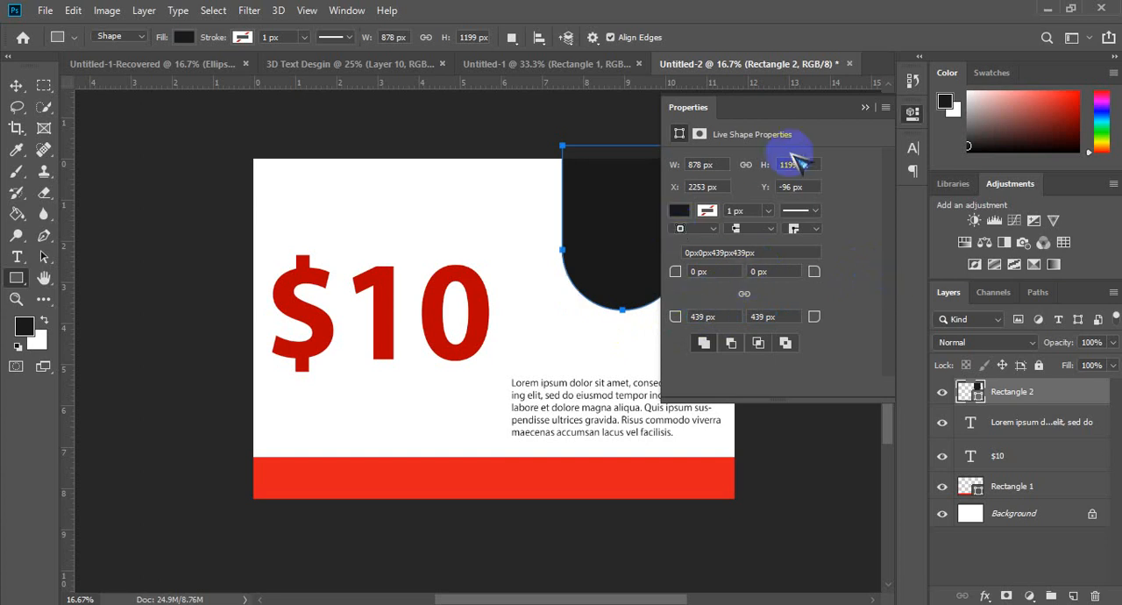
Step: Change the rounded shape's fill to dark red, hex 991414, and close its properties
{"action": "left_click", "coordinate": [680, 211]}
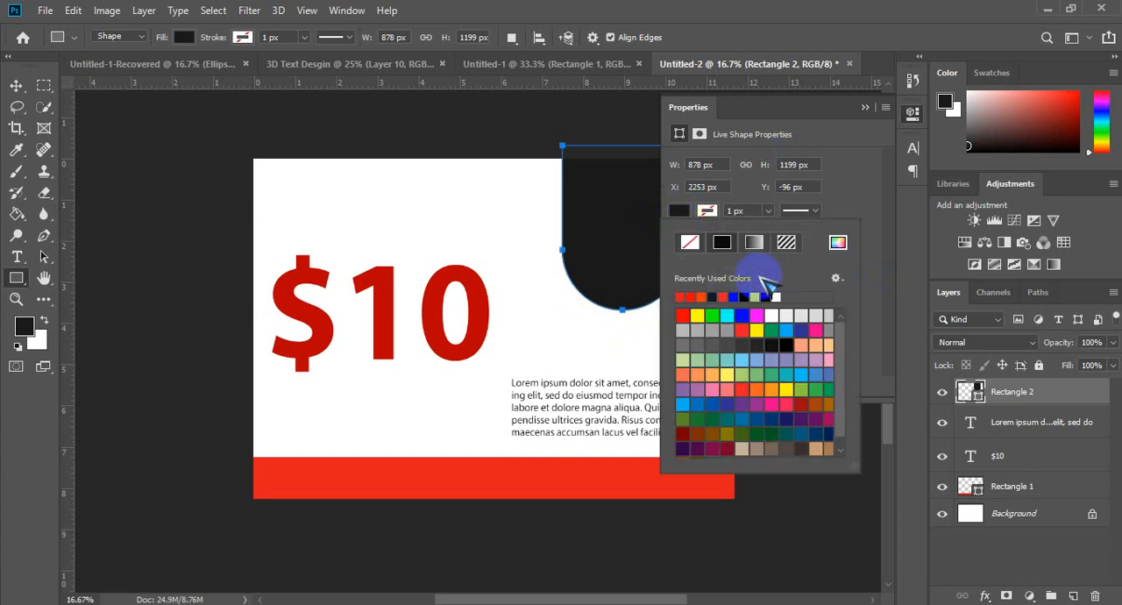
{"action": "left_click", "coordinate": [841, 242]}
{"action": "left_click", "coordinate": [288, 255]}
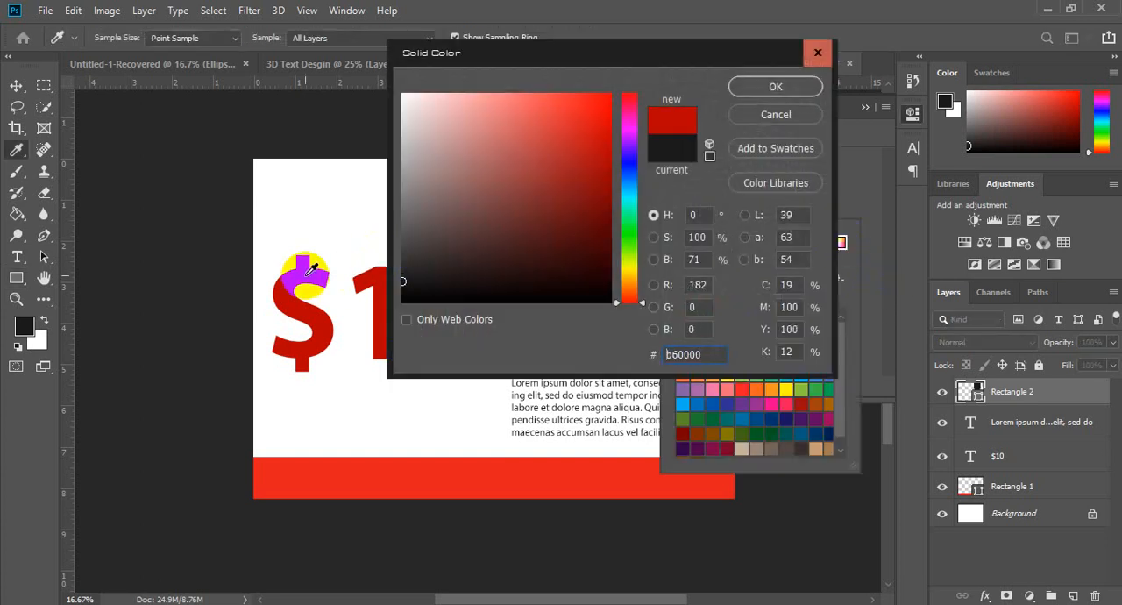
{"action": "left_click", "coordinate": [589, 175]}
{"action": "left_click", "coordinate": [775, 86]}
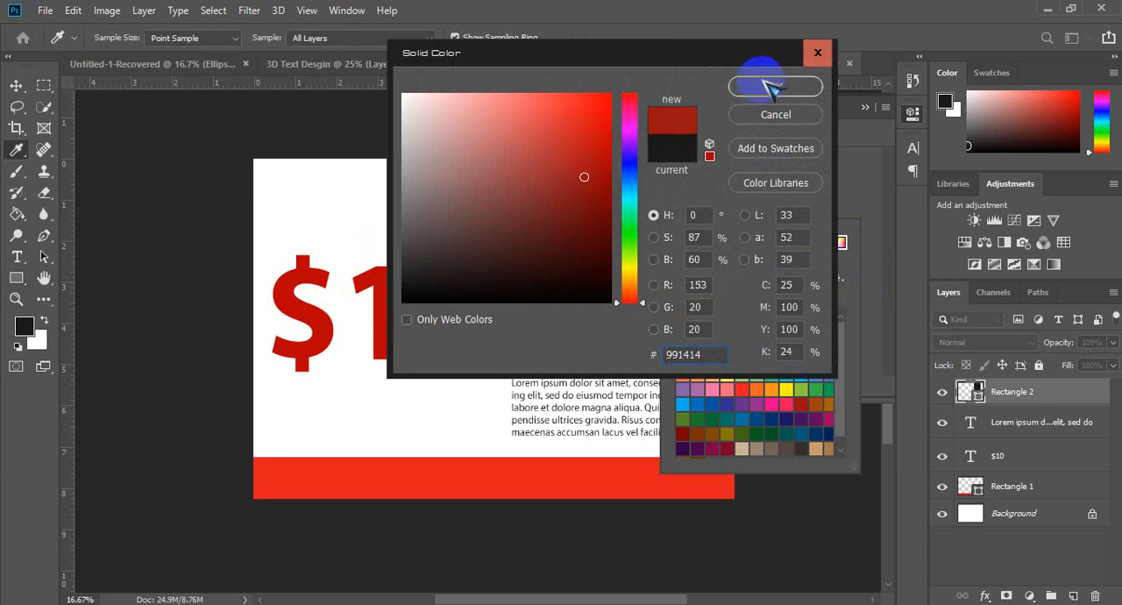
{"action": "left_click", "coordinate": [865, 107]}
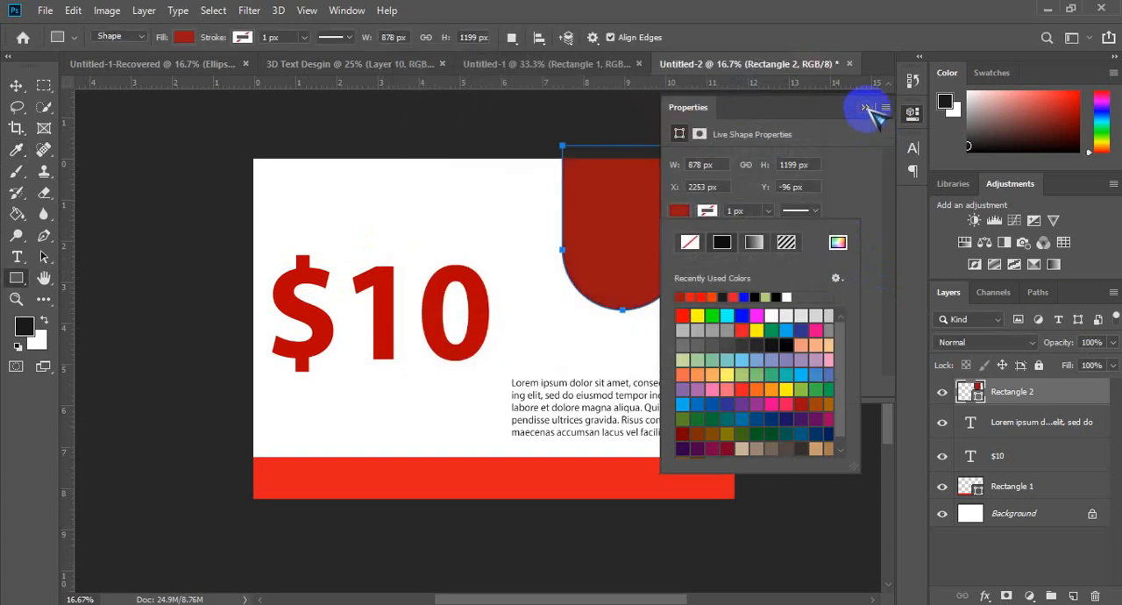
Step: Move the placeholder paragraph slightly up, farther from the red band, and select the $10 text layer
{"action": "left_click", "coordinate": [16, 85]}
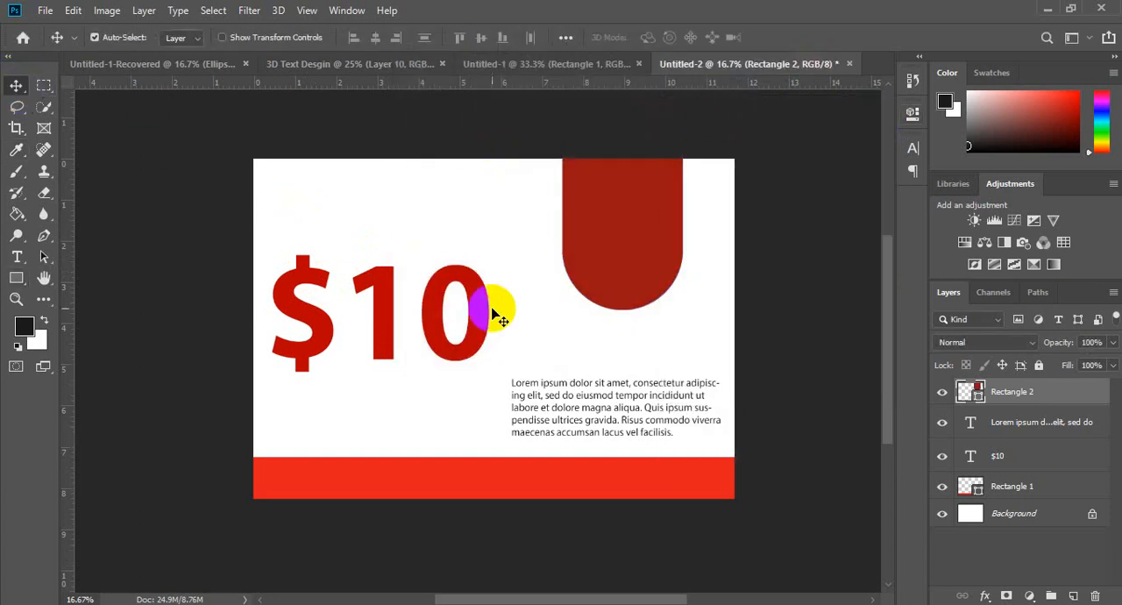
{"action": "left_click_drag", "start_coordinate": [604, 412], "coordinate": [613, 394]}
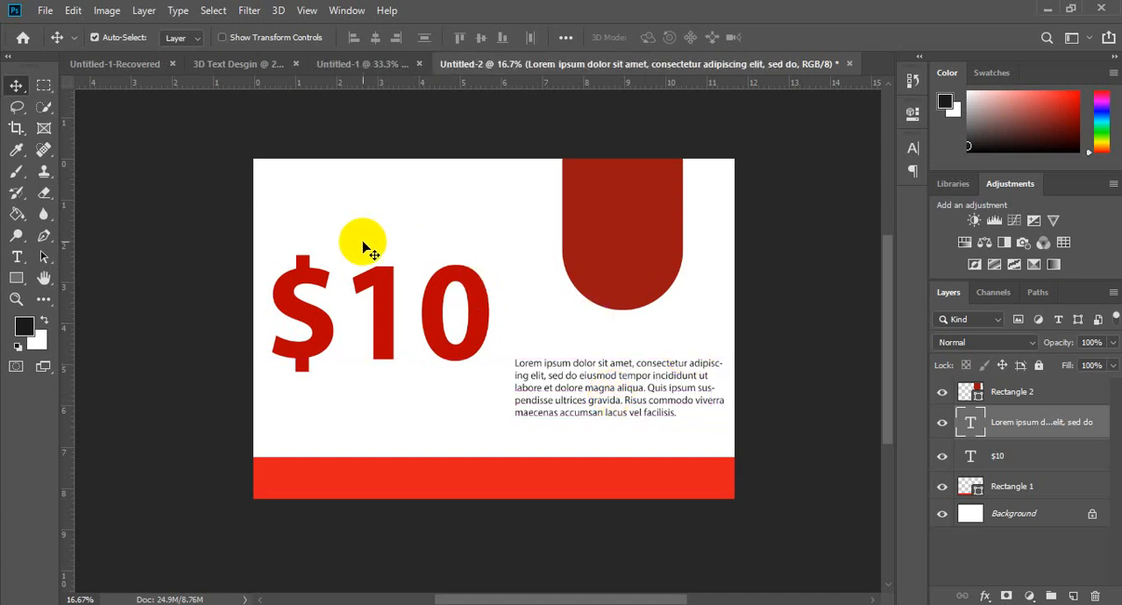
{"action": "left_click", "coordinate": [408, 307]}
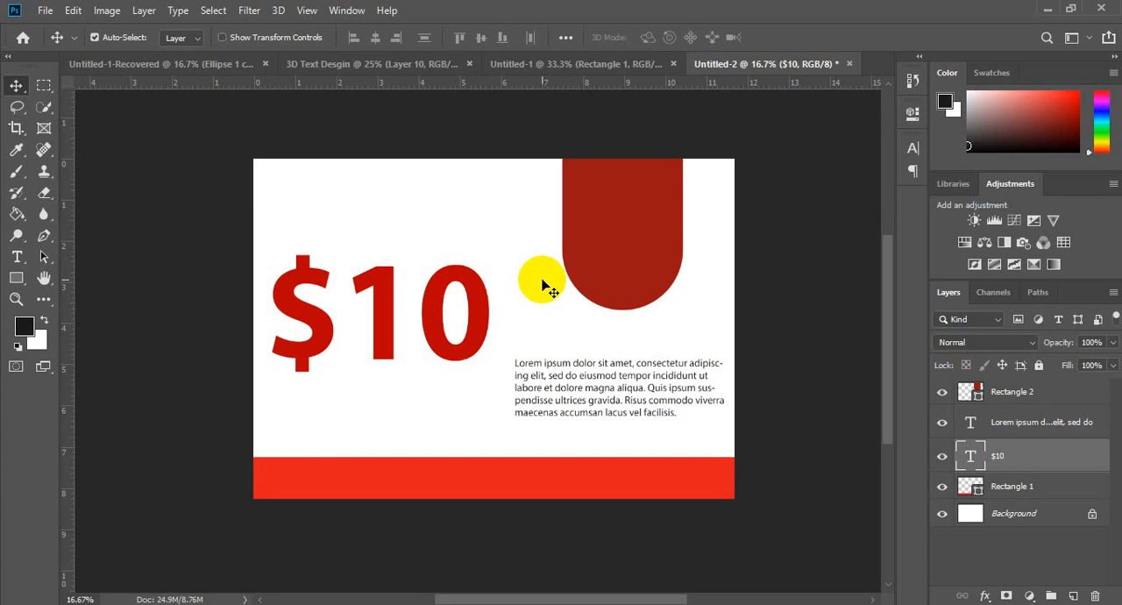
Step: Try converting the image to Grayscale mode with flattened layers and discarded color information, and undo the conversion
{"action": "left_click", "coordinate": [110, 13]}
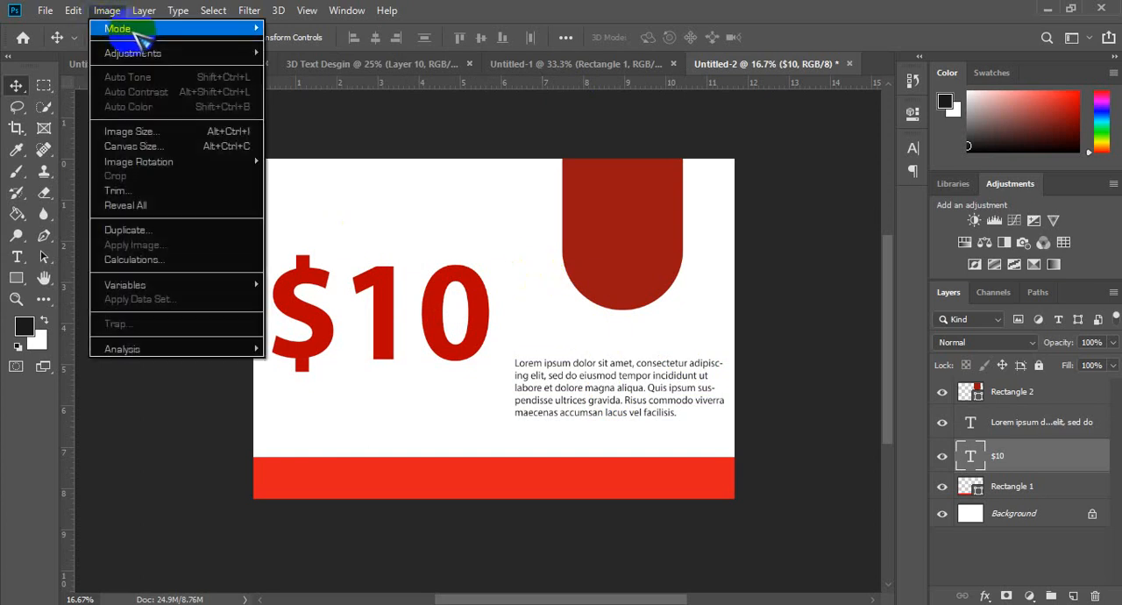
{"action": "mouse_move", "coordinate": [158, 26]}
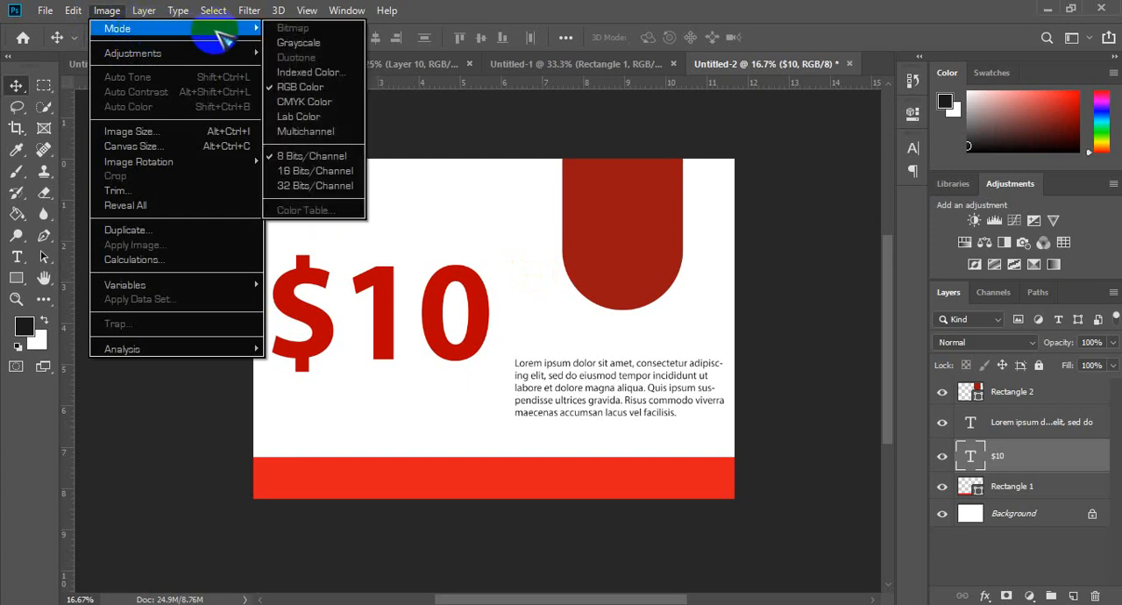
{"action": "left_click", "coordinate": [303, 43]}
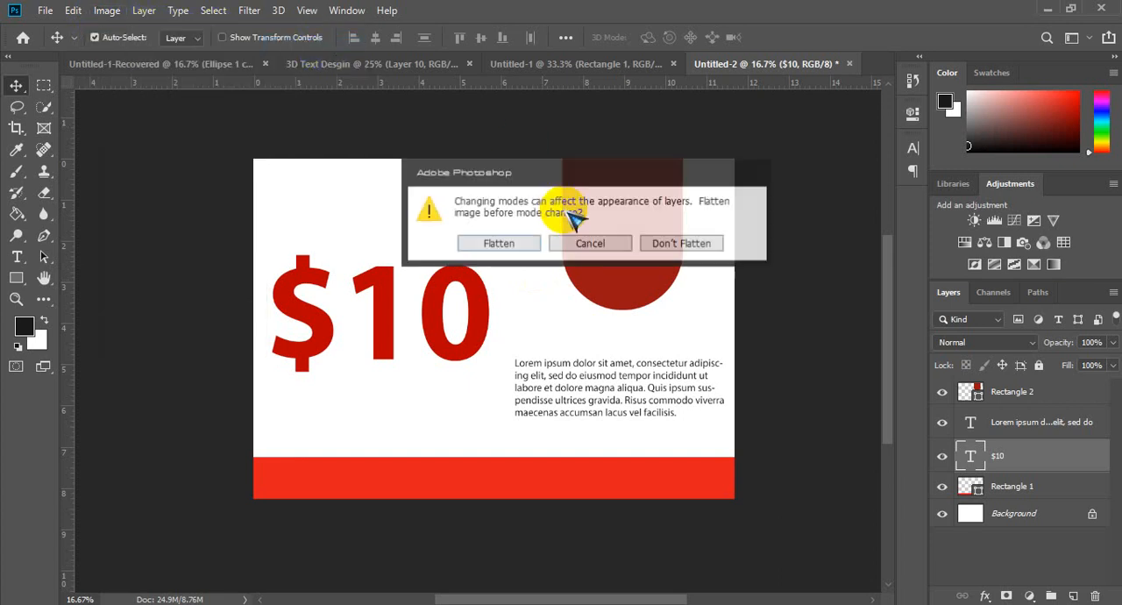
{"action": "left_click", "coordinate": [509, 238]}
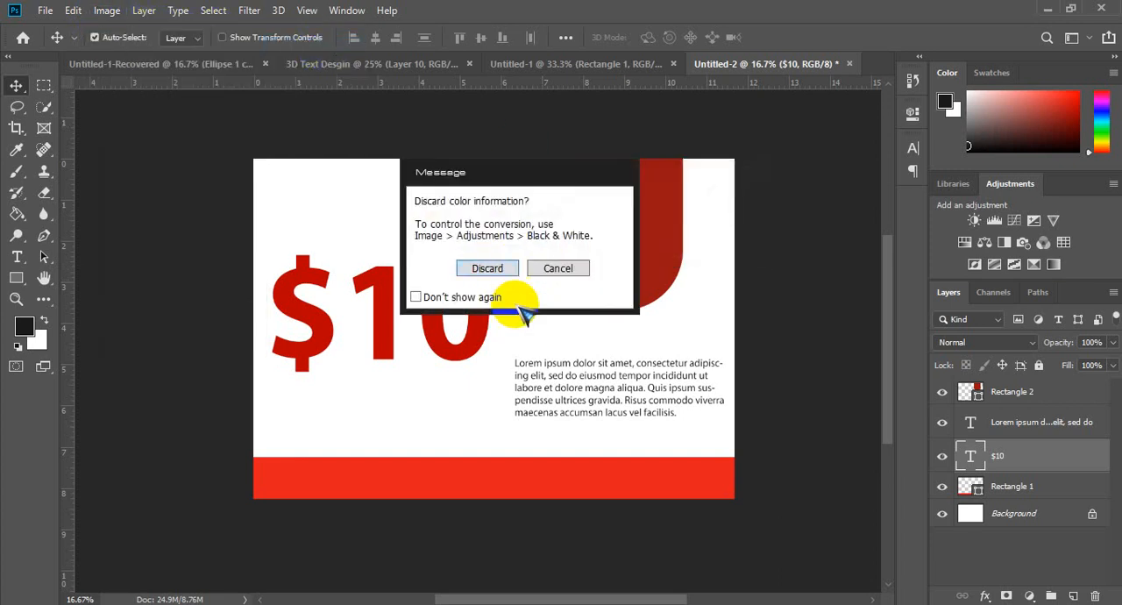
{"action": "left_click", "coordinate": [491, 266]}
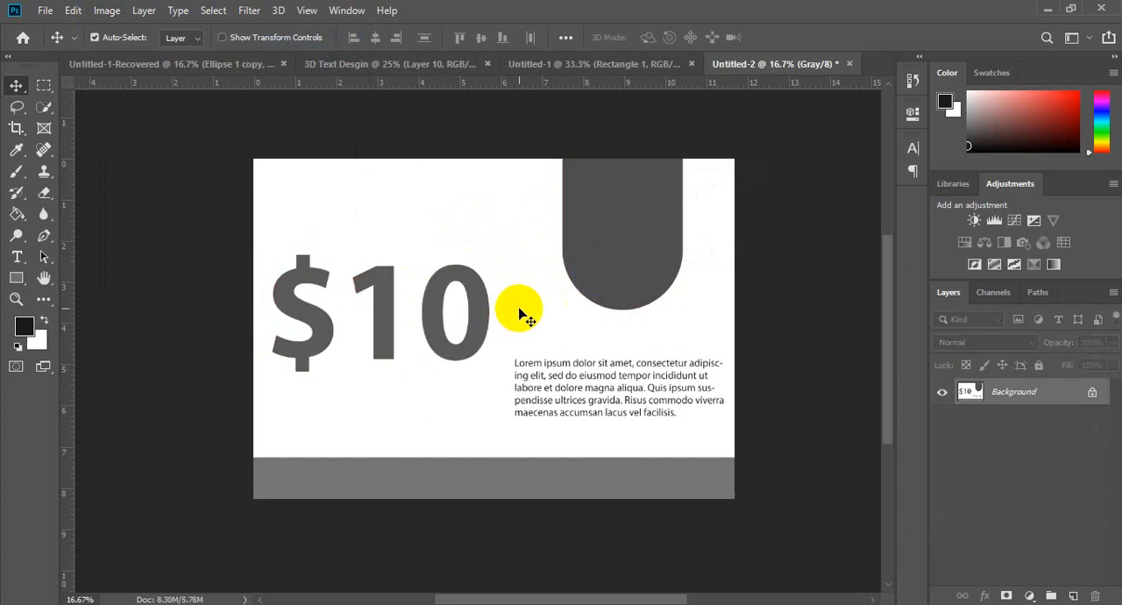
{"action": "key", "text": "ctrl+z"}
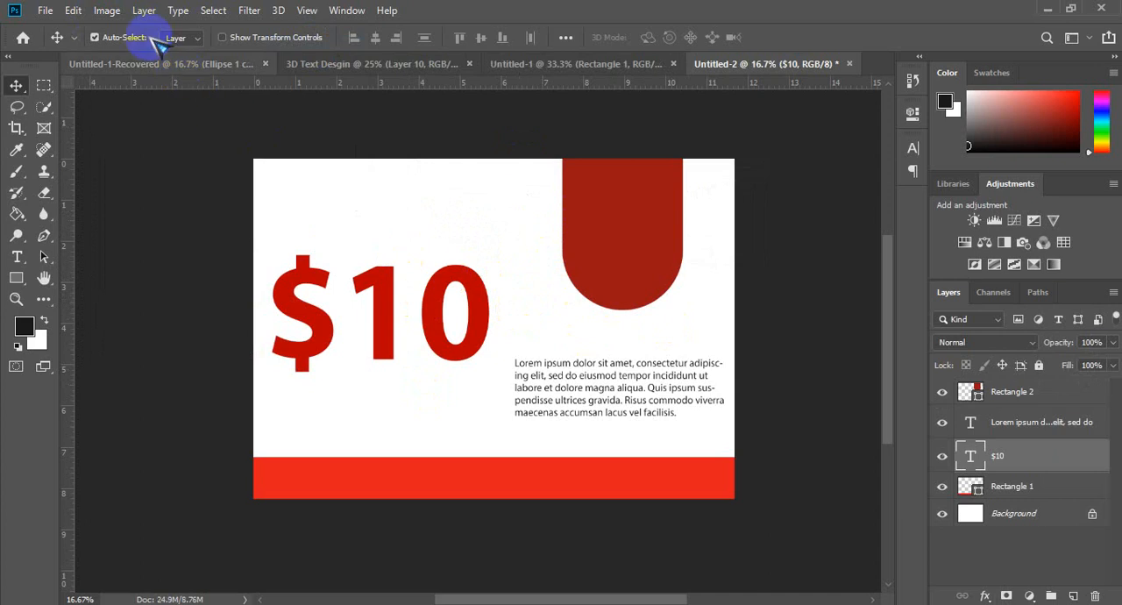
Step: Convert the image to CMYK Color mode, flattening the layers and accepting the U.S. Web Coated (SWOP) v2 profile
{"action": "left_click", "coordinate": [107, 11]}
{"action": "left_click", "coordinate": [119, 29]}
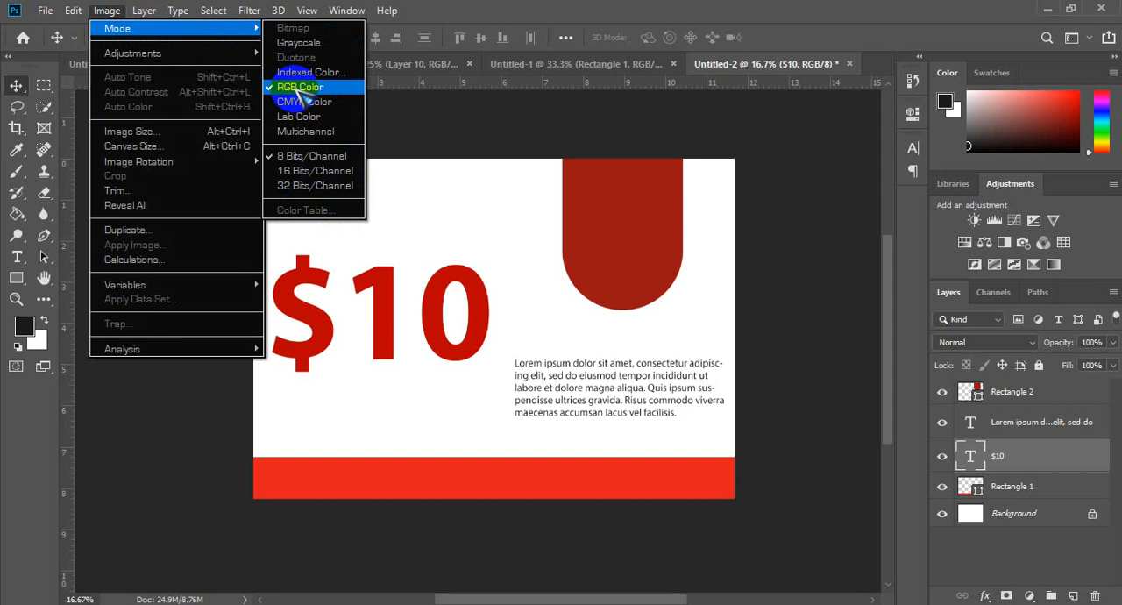
{"action": "left_click", "coordinate": [326, 103]}
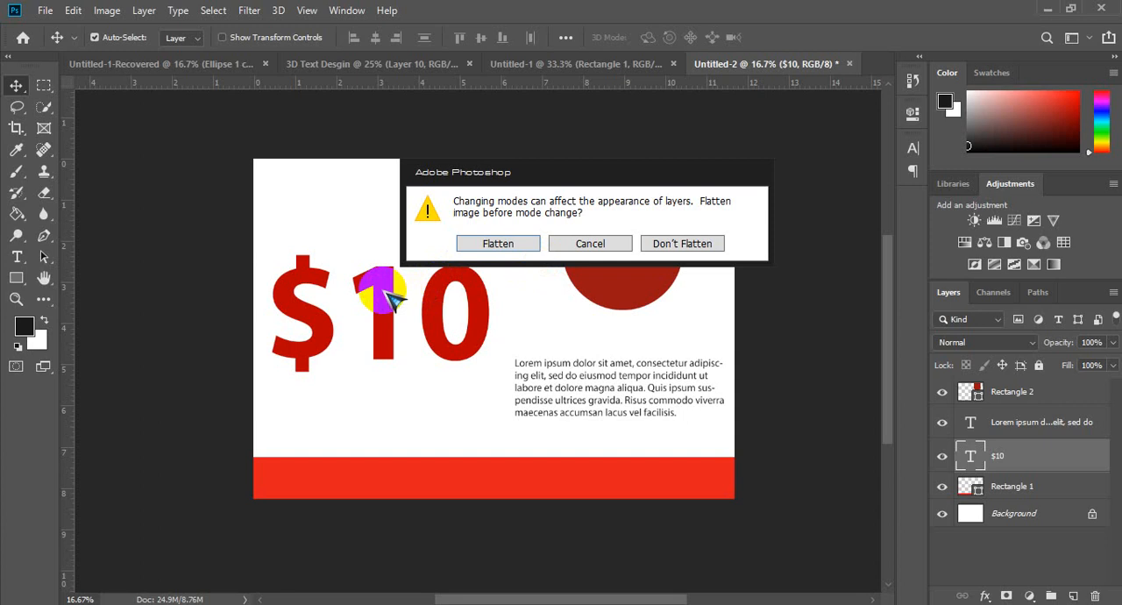
{"action": "left_click", "coordinate": [515, 244]}
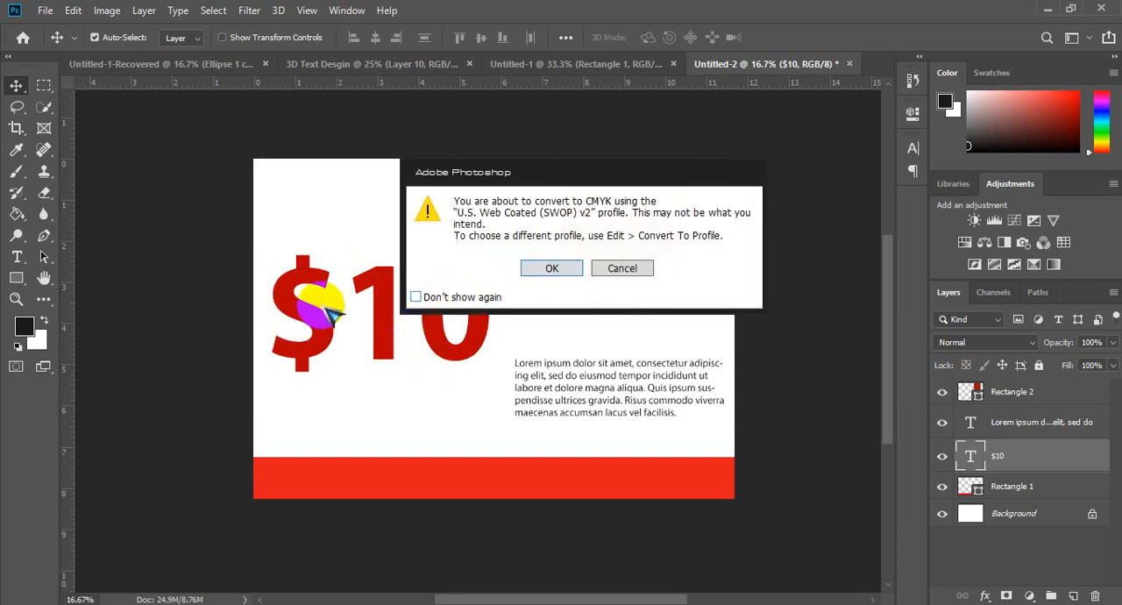
{"action": "left_click", "coordinate": [552, 269]}
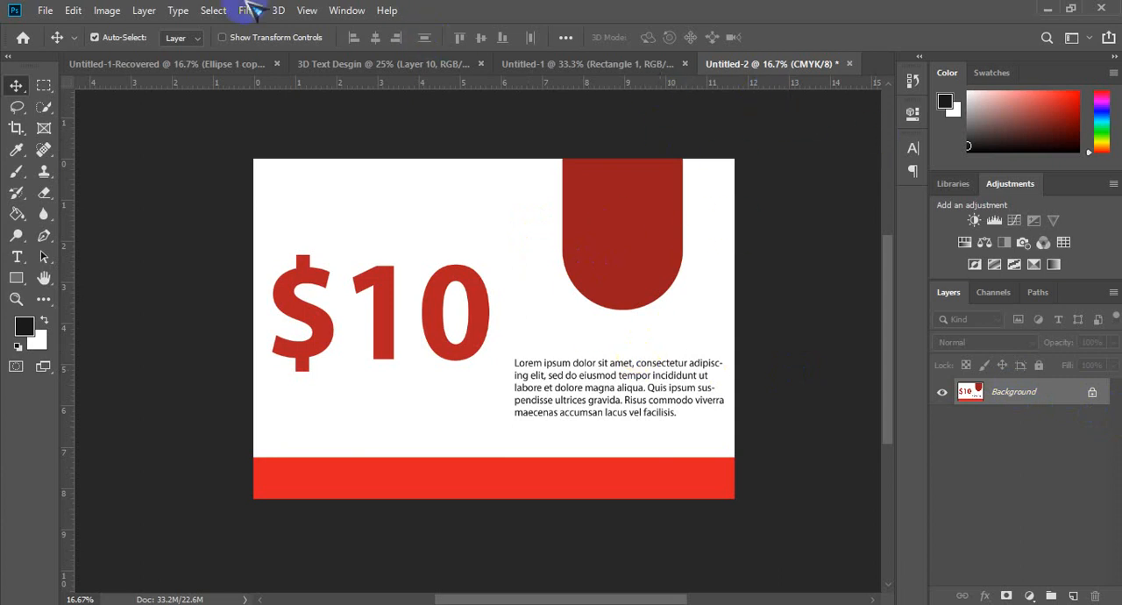
Step: Create a new 297 × 210 mm landscape document at 300 pixels/inch in RGB Color with a white background
{"action": "left_click", "coordinate": [45, 10]}
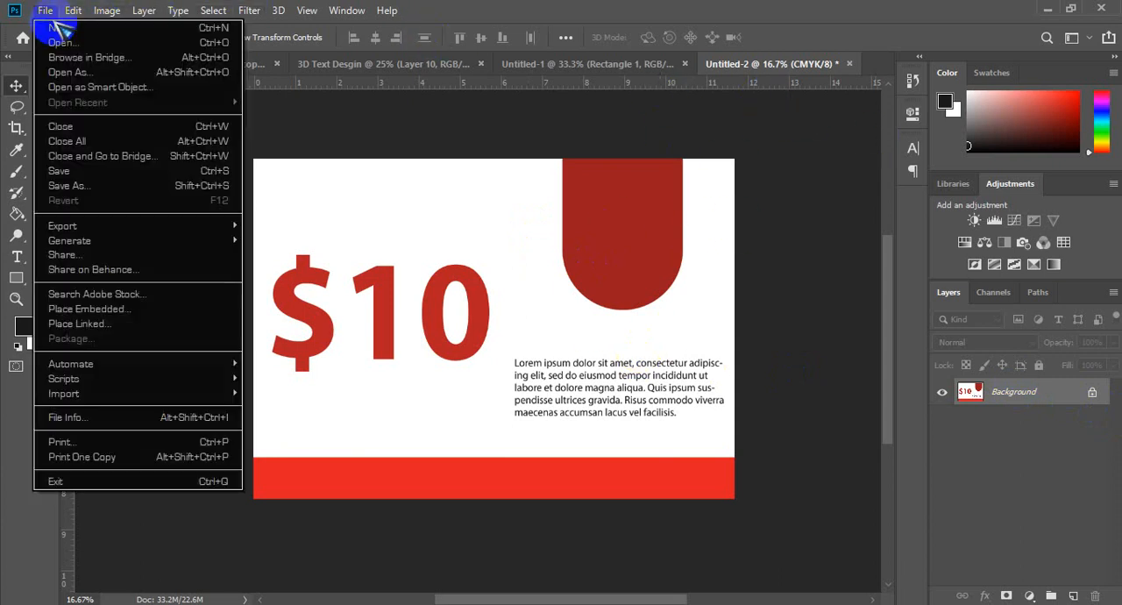
{"action": "left_click", "coordinate": [60, 28]}
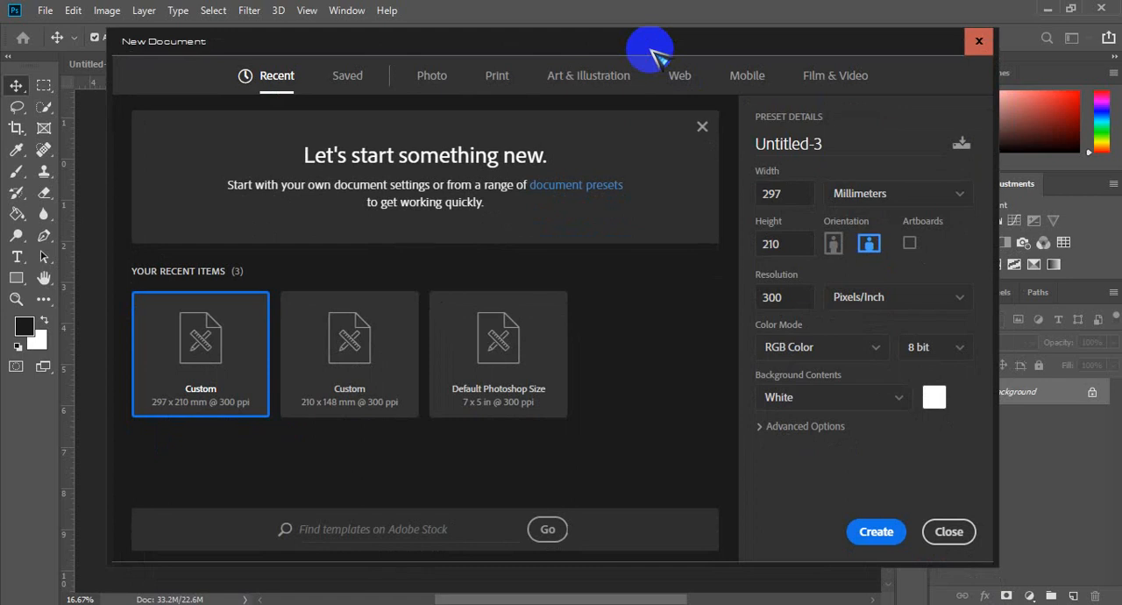
{"action": "left_click", "coordinate": [871, 532]}
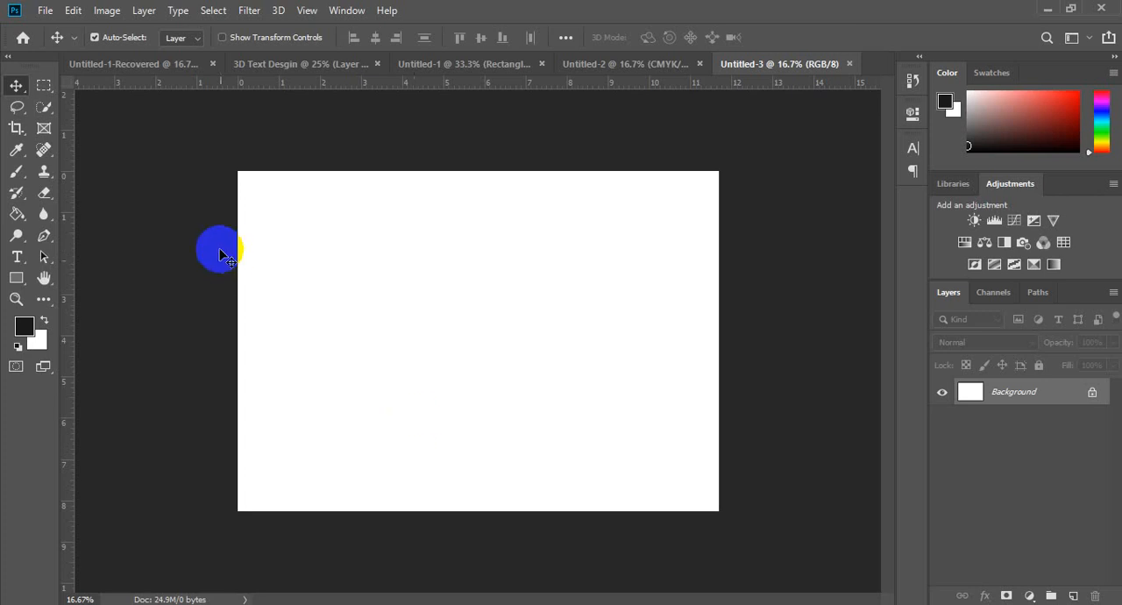
Step: Draw an orange-red filled rectangle about 3785 × 1235 px over the lower half of the page and close its properties
{"action": "left_click", "coordinate": [15, 277]}
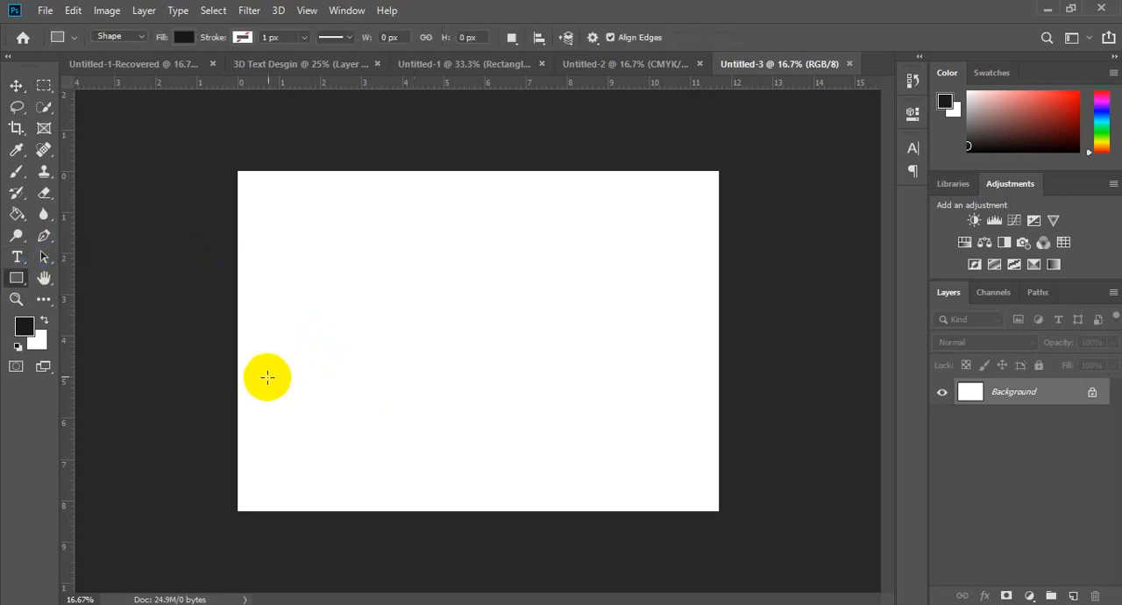
{"action": "left_click", "coordinate": [184, 38]}
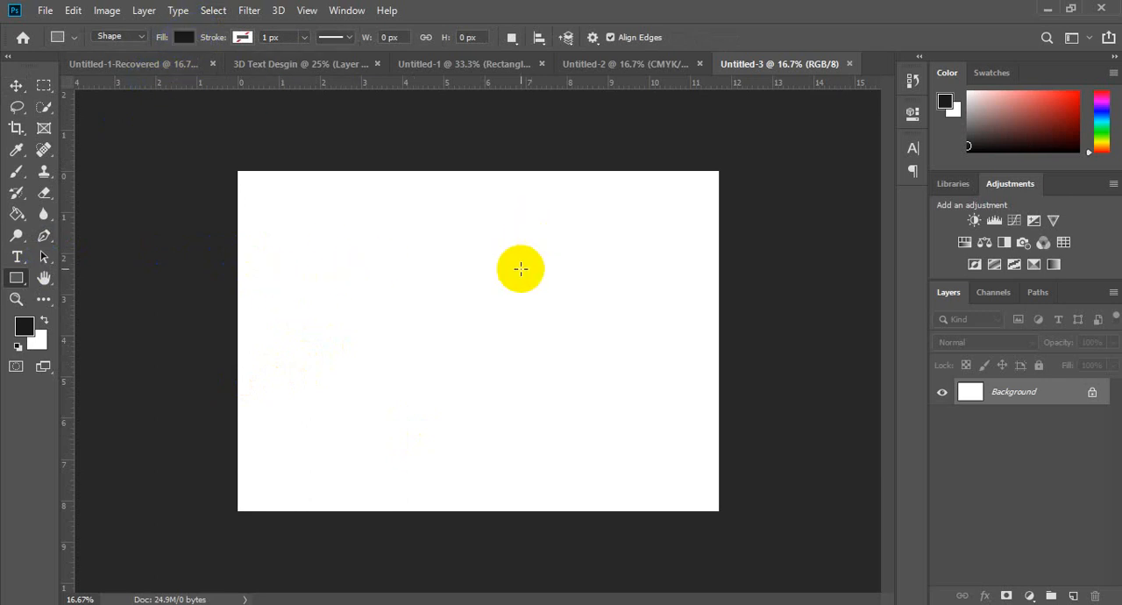
{"action": "left_click", "coordinate": [185, 38]}
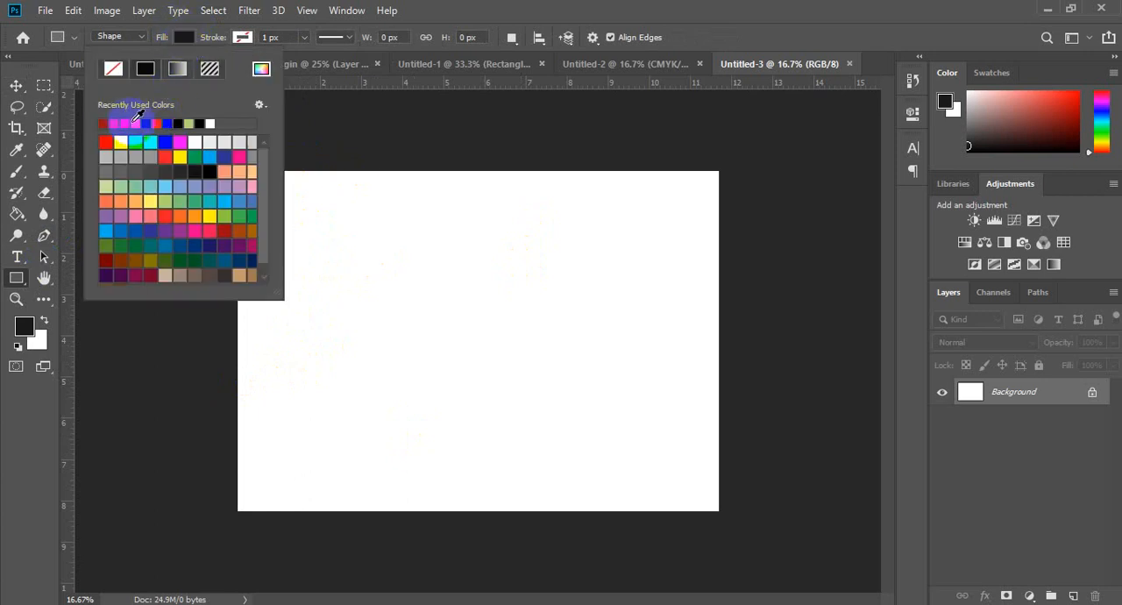
{"action": "left_click", "coordinate": [140, 119]}
{"action": "left_click", "coordinate": [16, 85]}
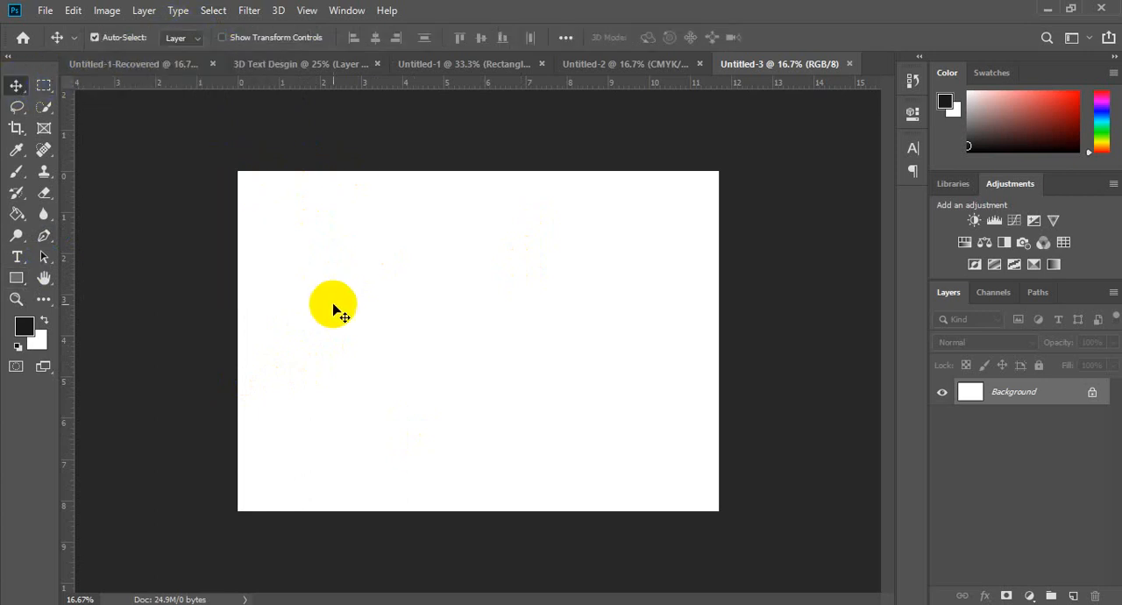
{"action": "key", "text": "u"}
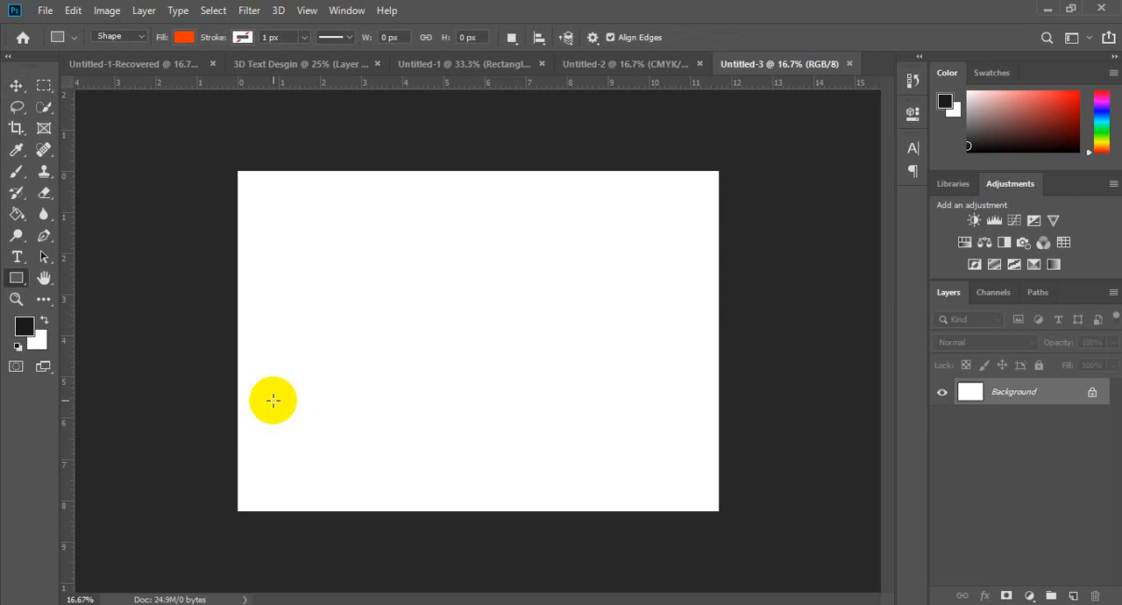
{"action": "left_click_drag", "start_coordinate": [289, 379], "coordinate": [766, 522]}
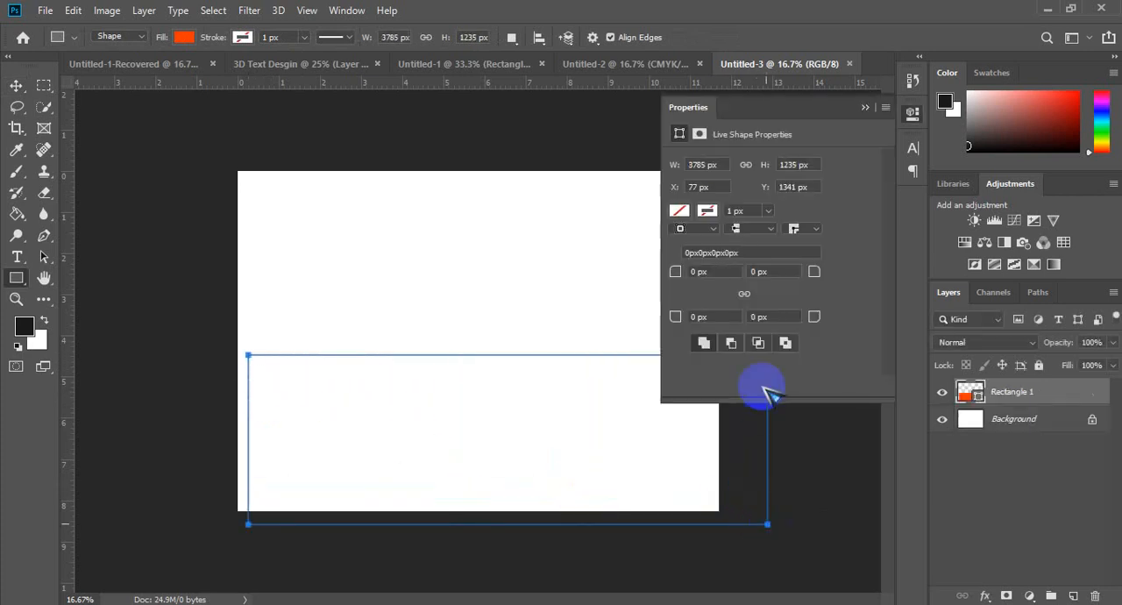
{"action": "left_click", "coordinate": [865, 107]}
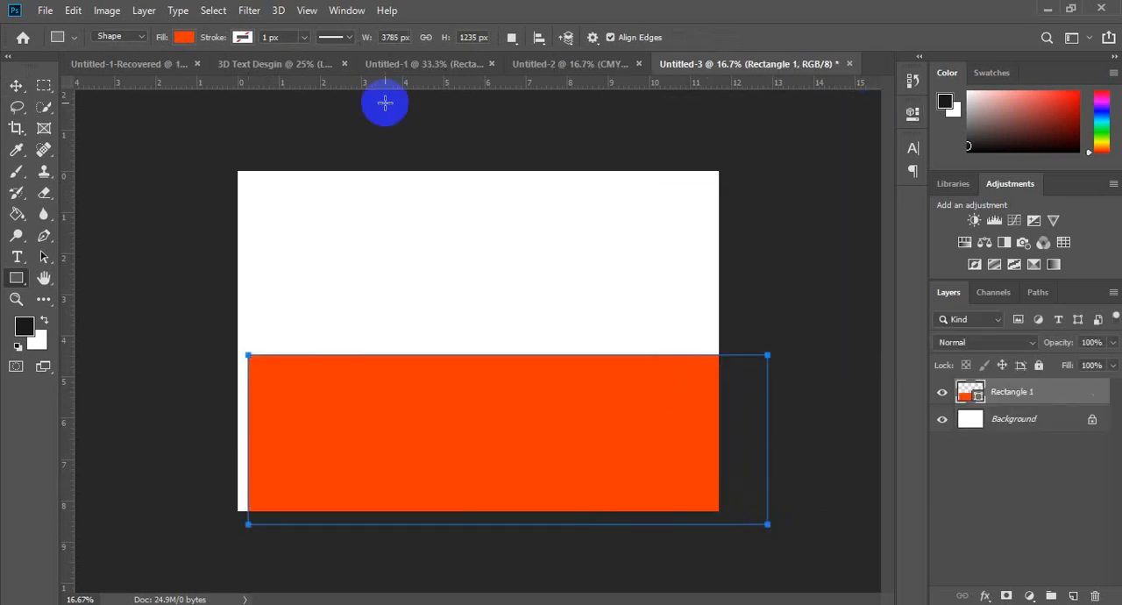
Step: Move the orange-red rectangle so it spans the full width of the page's lower part
{"action": "left_click", "coordinate": [16, 86]}
{"action": "left_click_drag", "start_coordinate": [428, 412], "coordinate": [421, 414]}
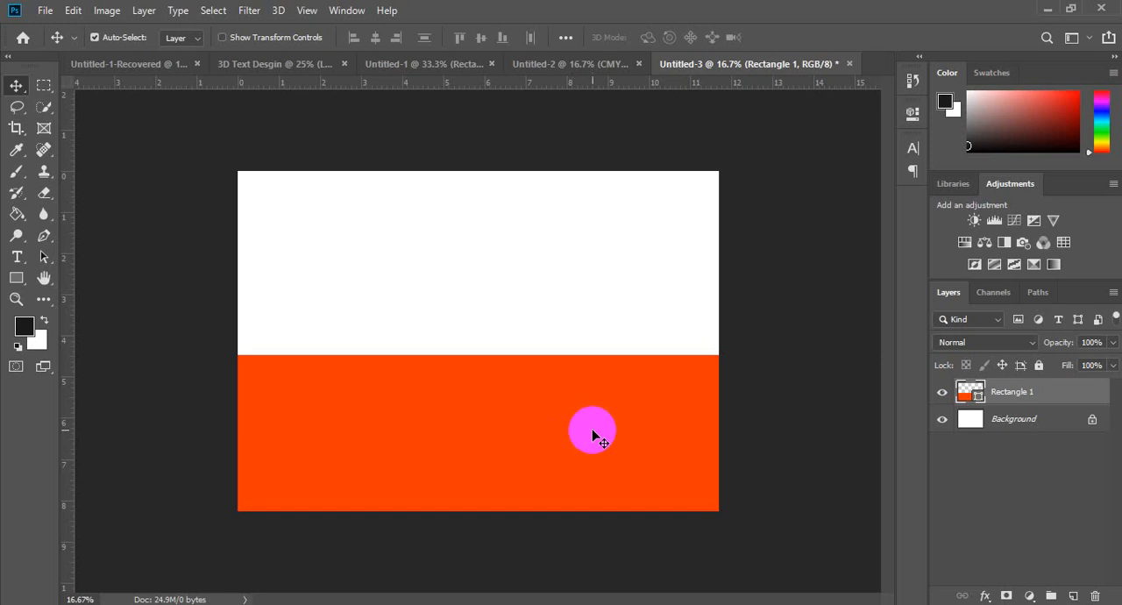
{"action": "mouse_move", "coordinate": [571, 420]}
{"action": "left_mouse_down"}
{"action": "mouse_move", "coordinate": [573, 394]}
{"action": "mouse_move", "coordinate": [577, 412]}
{"action": "left_mouse_up"}
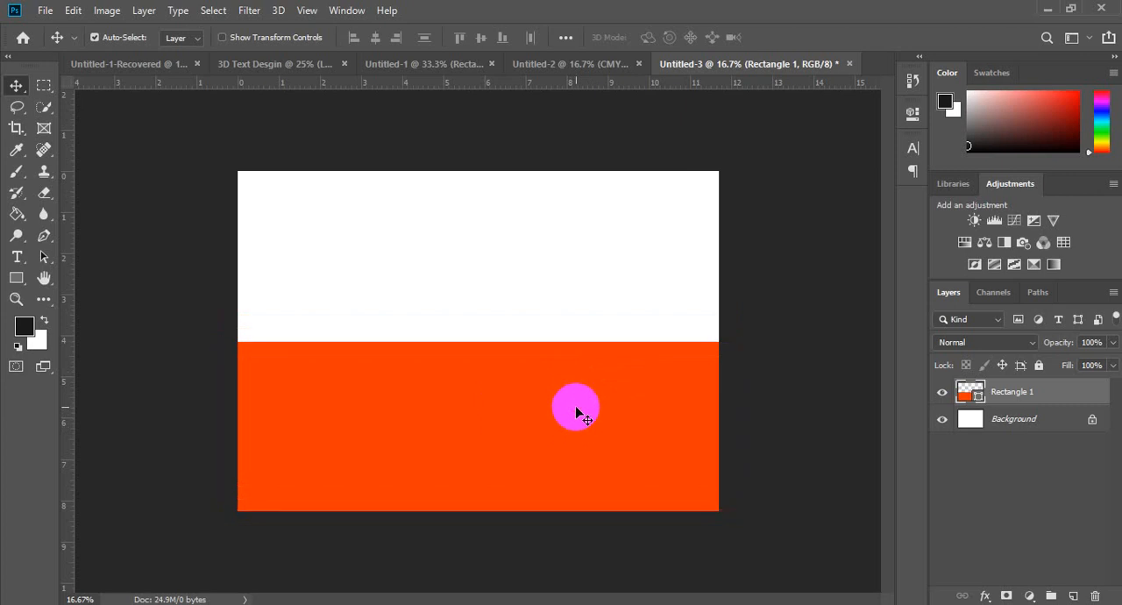
{"action": "mouse_move", "coordinate": [385, 434]}
{"action": "left_mouse_down"}
{"action": "mouse_move", "coordinate": [484, 382]}
{"action": "mouse_move", "coordinate": [450, 419]}
{"action": "mouse_move", "coordinate": [396, 415]}
{"action": "left_mouse_up"}
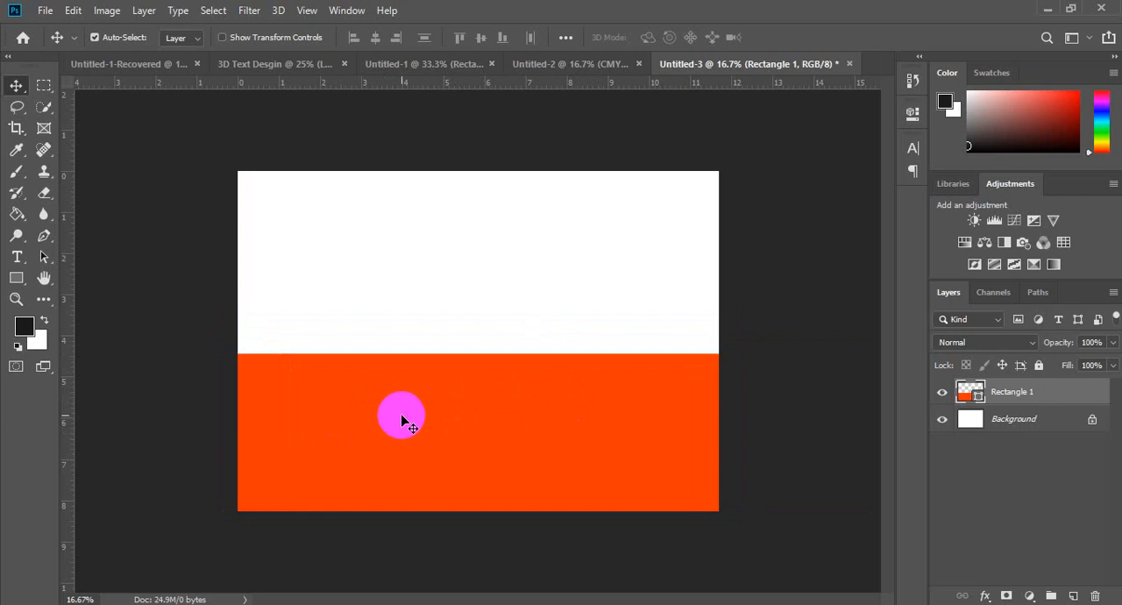
{"action": "key", "text": "ctrl"}
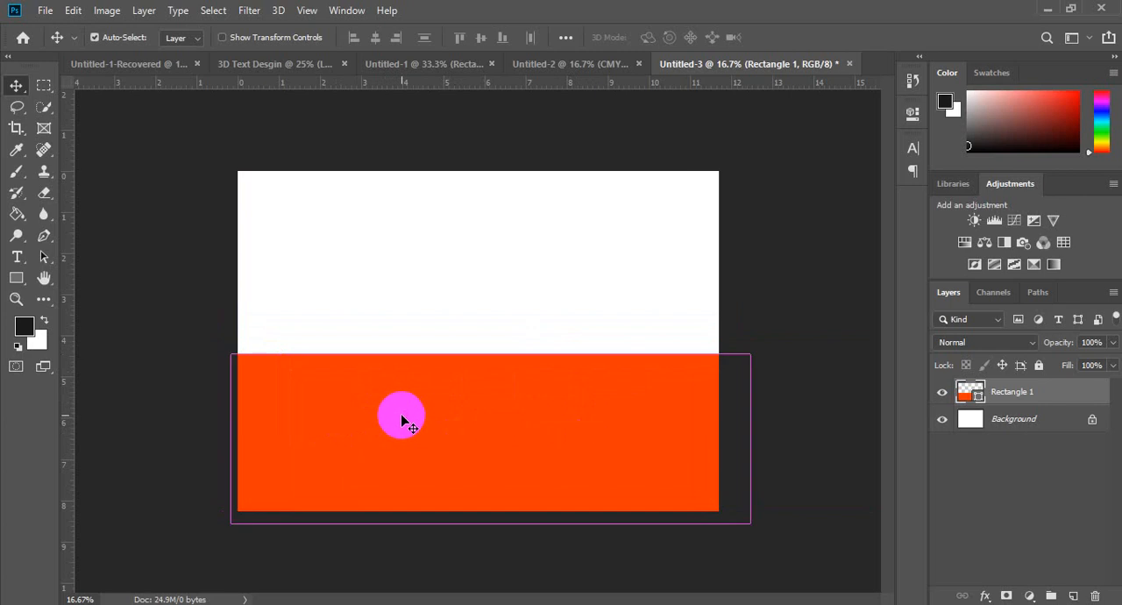
{"action": "key", "text": "ctrl+t"}
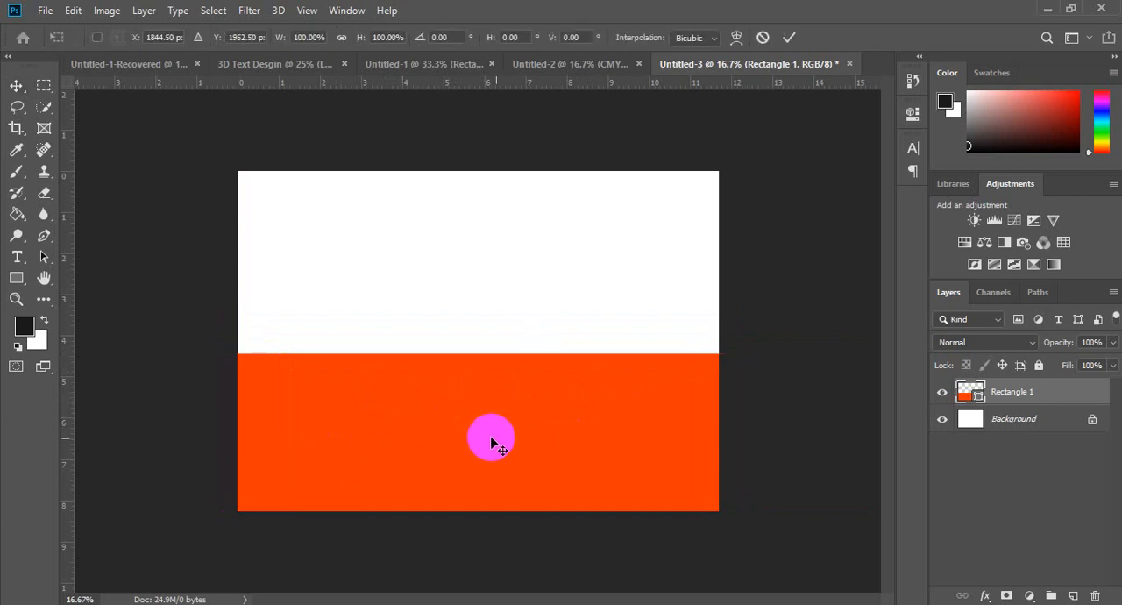
{"action": "right_click", "coordinate": [461, 418]}
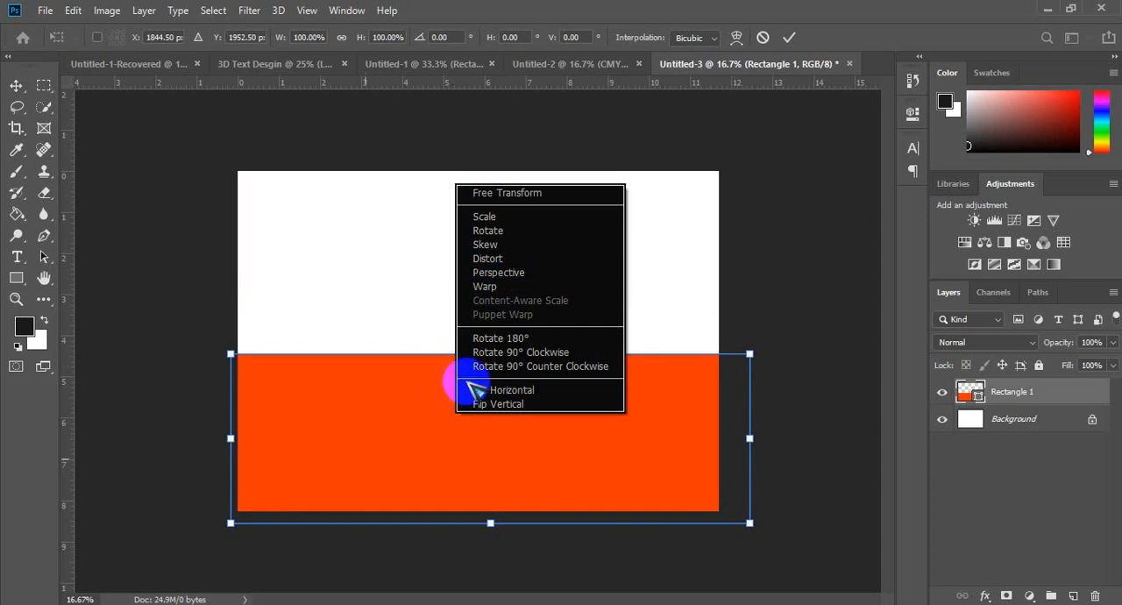
{"action": "left_click", "coordinate": [380, 509]}
{"action": "key", "text": "Escape"}
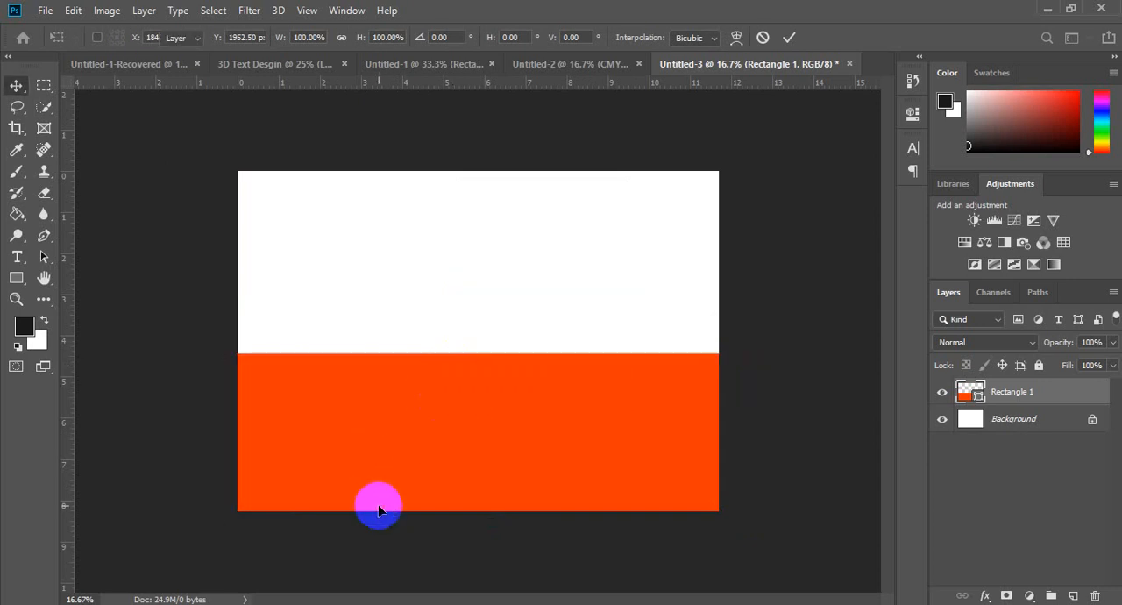
{"action": "right_click", "coordinate": [464, 427]}
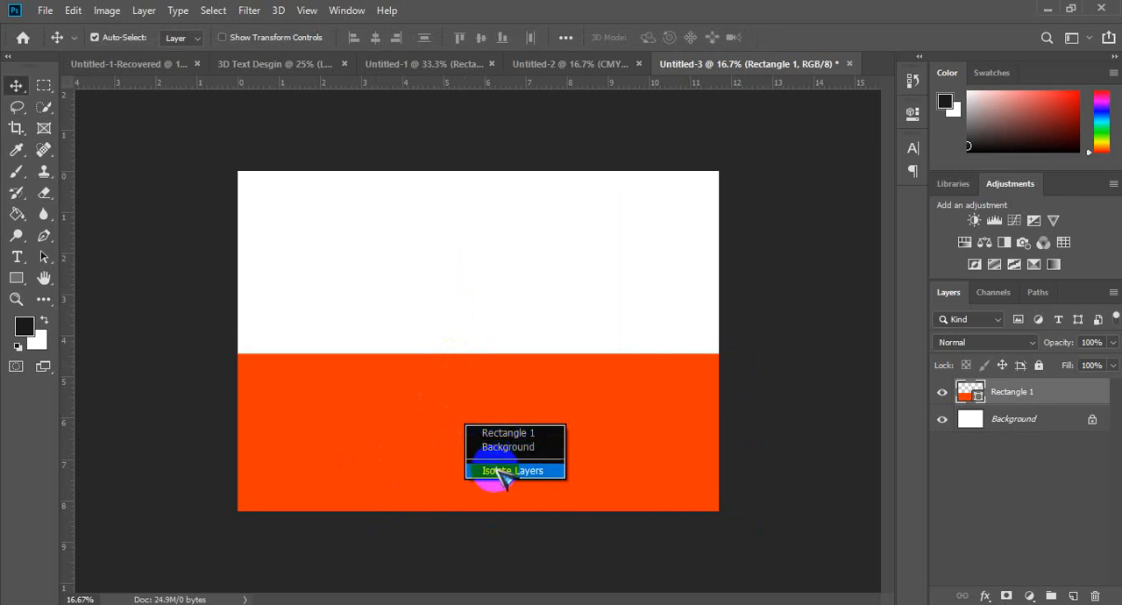
{"action": "left_click", "coordinate": [593, 432]}
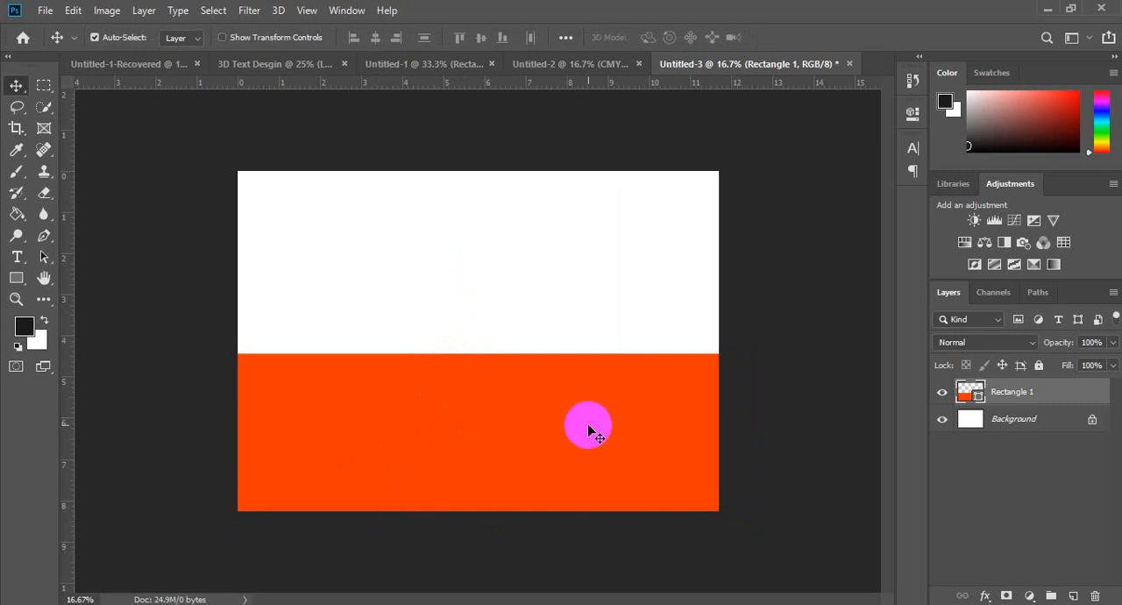
Step: Try rotating the orange-red rectangle 90° clockwise in Free Transform, and cancel the transform
{"action": "key", "text": "ctrl+t"}
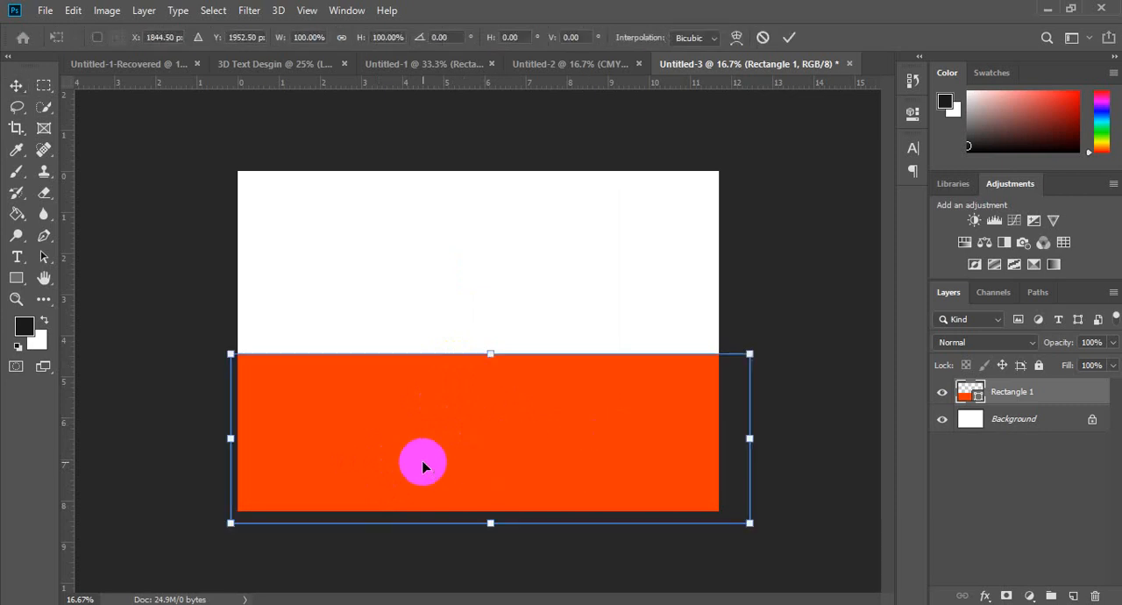
{"action": "right_click", "coordinate": [505, 430]}
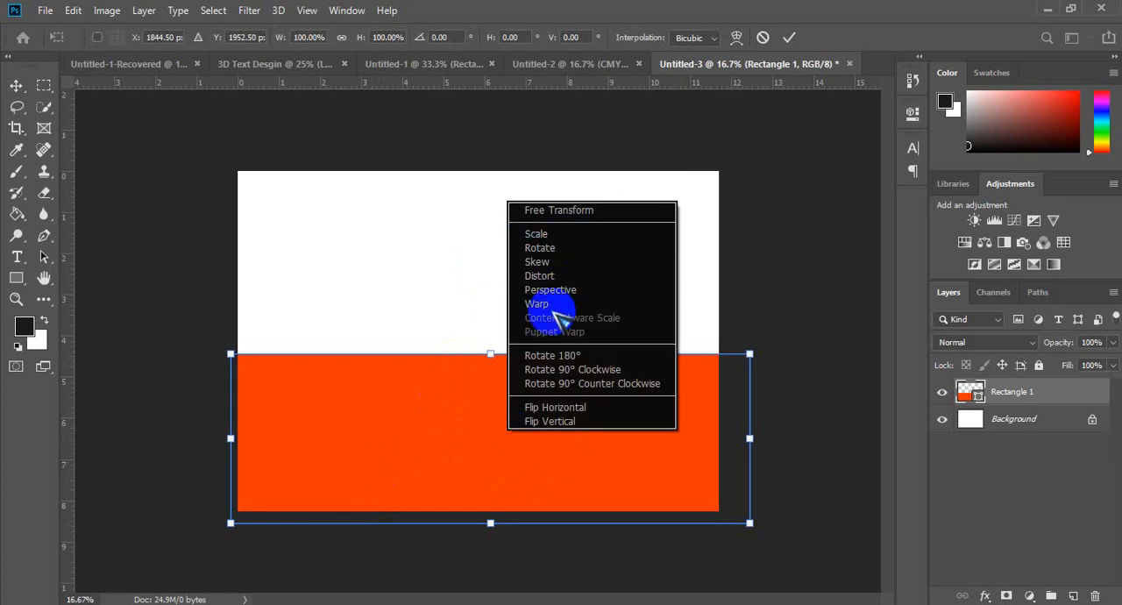
{"action": "left_click", "coordinate": [570, 212]}
{"action": "left_click_drag", "start_coordinate": [721, 373], "coordinate": [688, 389]}
{"action": "right_click", "coordinate": [558, 394]}
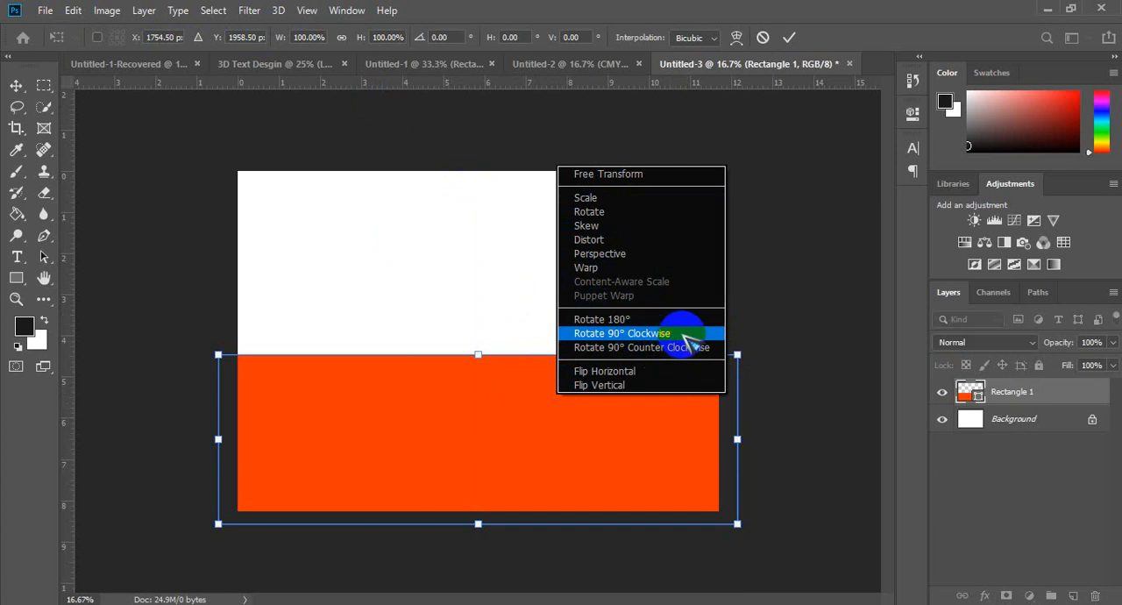
{"action": "left_click", "coordinate": [684, 335]}
{"action": "left_click_drag", "start_coordinate": [485, 312], "coordinate": [485, 238]}
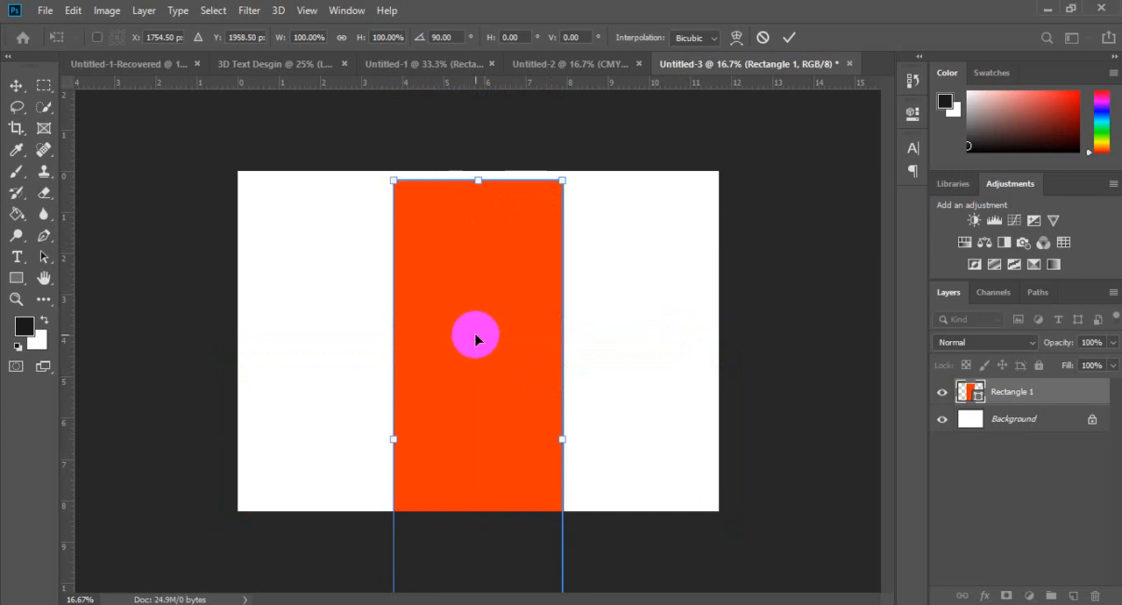
{"action": "key", "text": "Escape"}
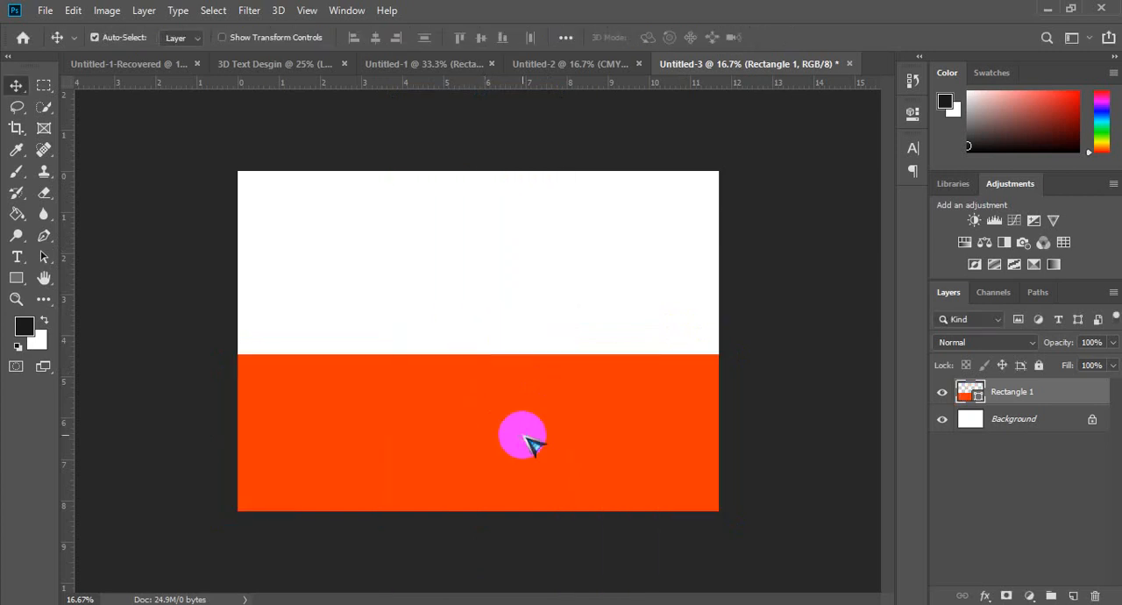
Step: Start Free Transform on the orange-red rectangle and move it slightly to about X 1754.5 px, Y 2036.5 px
{"action": "right_click", "coordinate": [531, 444]}
{"action": "key", "text": "Escape"}
{"action": "key", "text": "ctrl+t"}
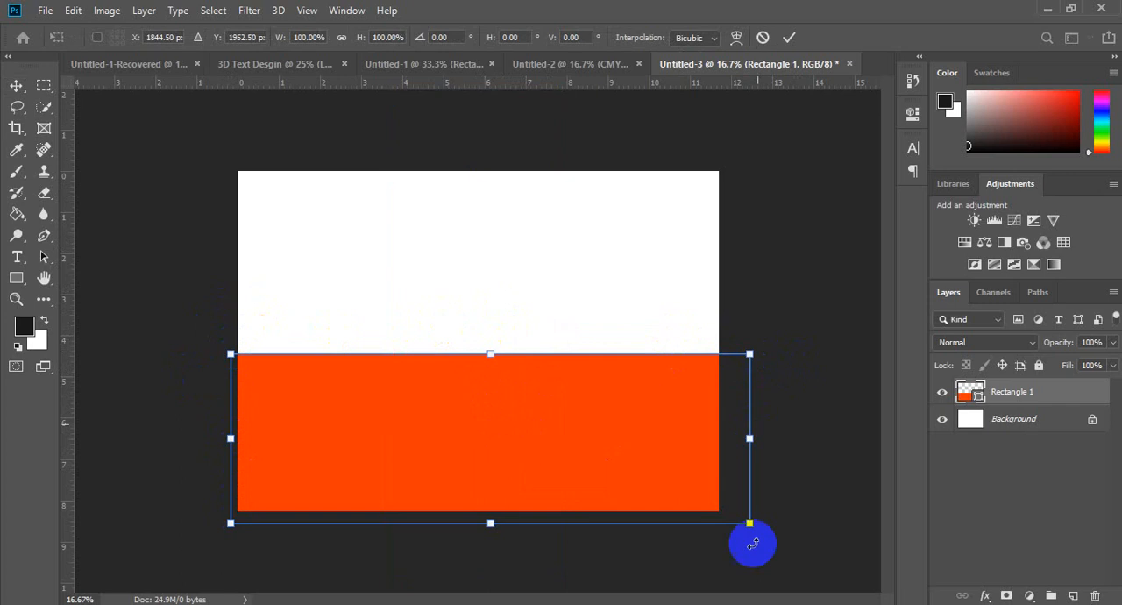
{"action": "right_click", "coordinate": [542, 401]}
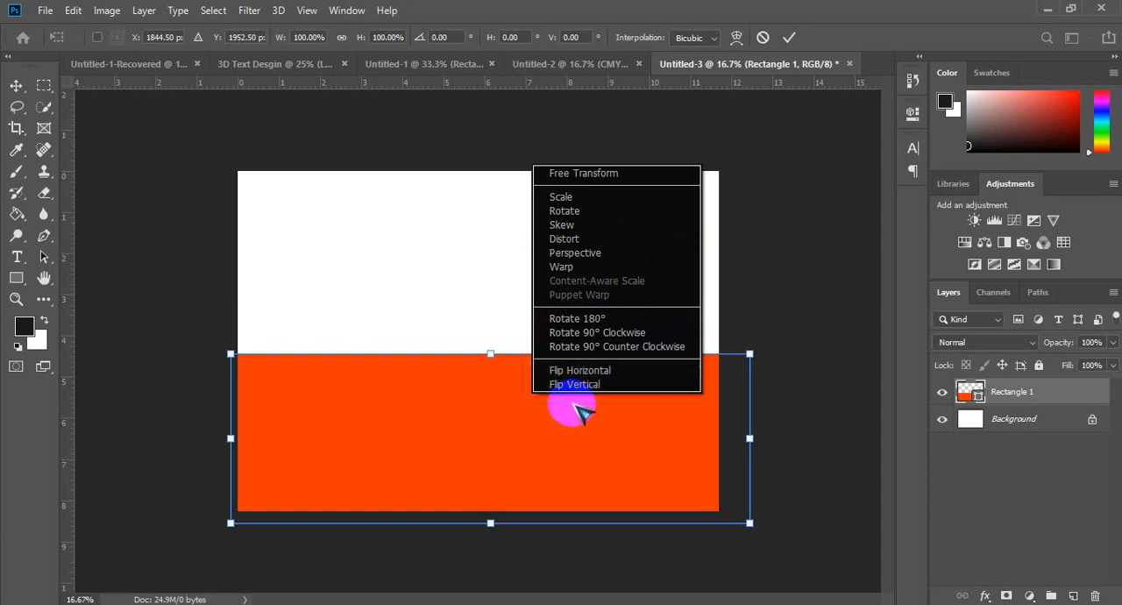
{"action": "left_click", "coordinate": [600, 372]}
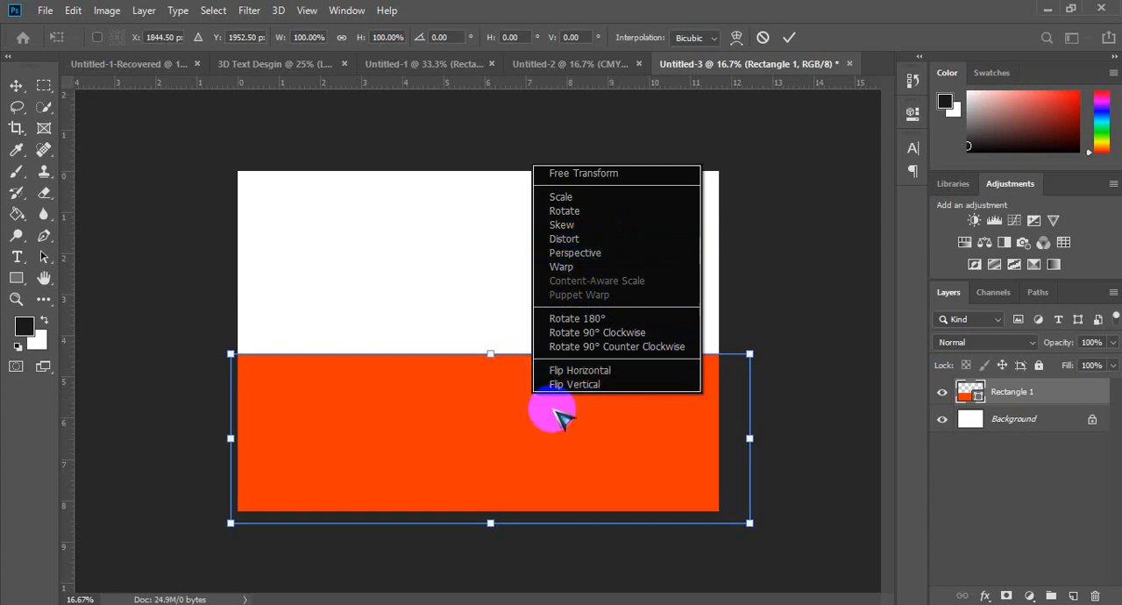
{"action": "left_click", "coordinate": [605, 173]}
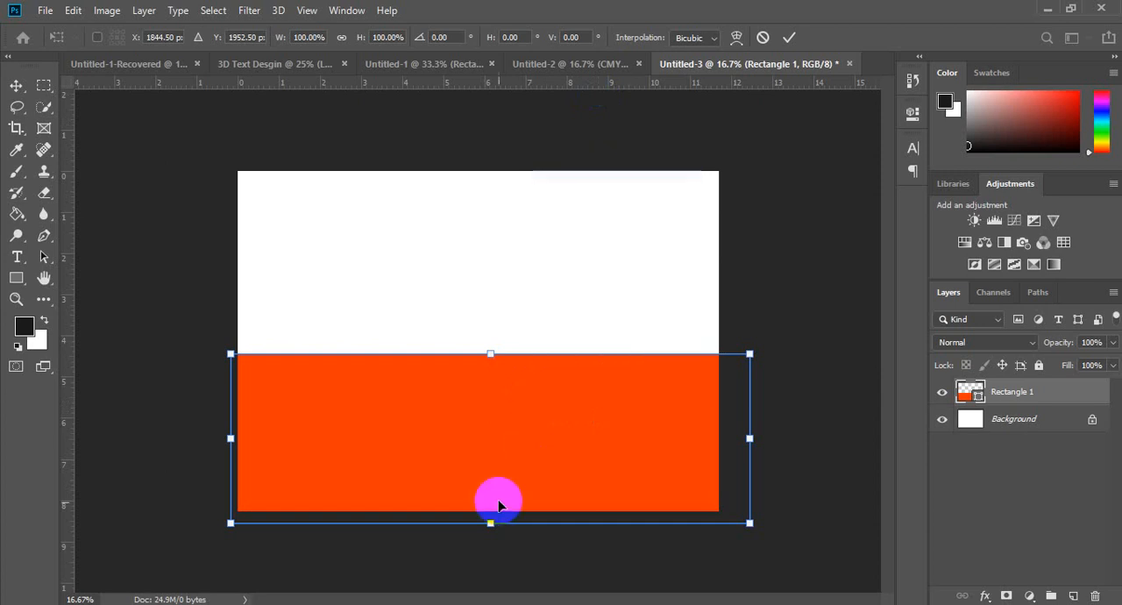
{"action": "left_click_drag", "start_coordinate": [451, 372], "coordinate": [465, 337]}
{"action": "left_click_drag", "start_coordinate": [545, 361], "coordinate": [534, 411]}
Step: Scale the orange-red rectangle from its upper edge and upper corner to about 99.7% width and 107.8% height
{"action": "right_click", "coordinate": [537, 411]}
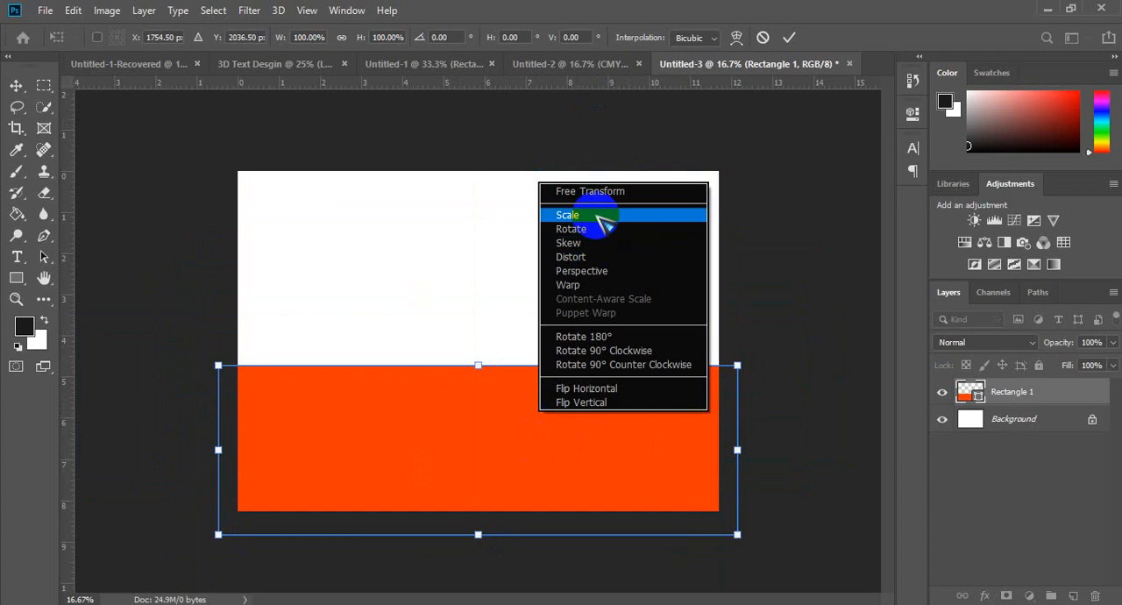
{"action": "left_click", "coordinate": [596, 217]}
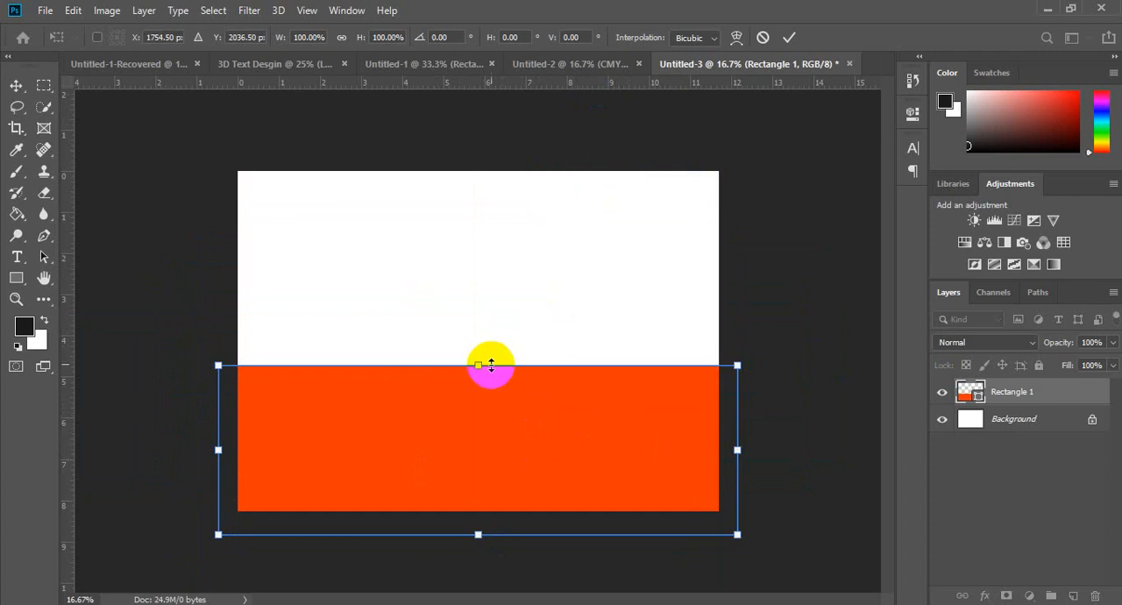
{"action": "mouse_move", "coordinate": [497, 362]}
{"action": "left_mouse_down"}
{"action": "mouse_move", "coordinate": [497, 328]}
{"action": "mouse_move", "coordinate": [496, 355]}
{"action": "left_mouse_up"}
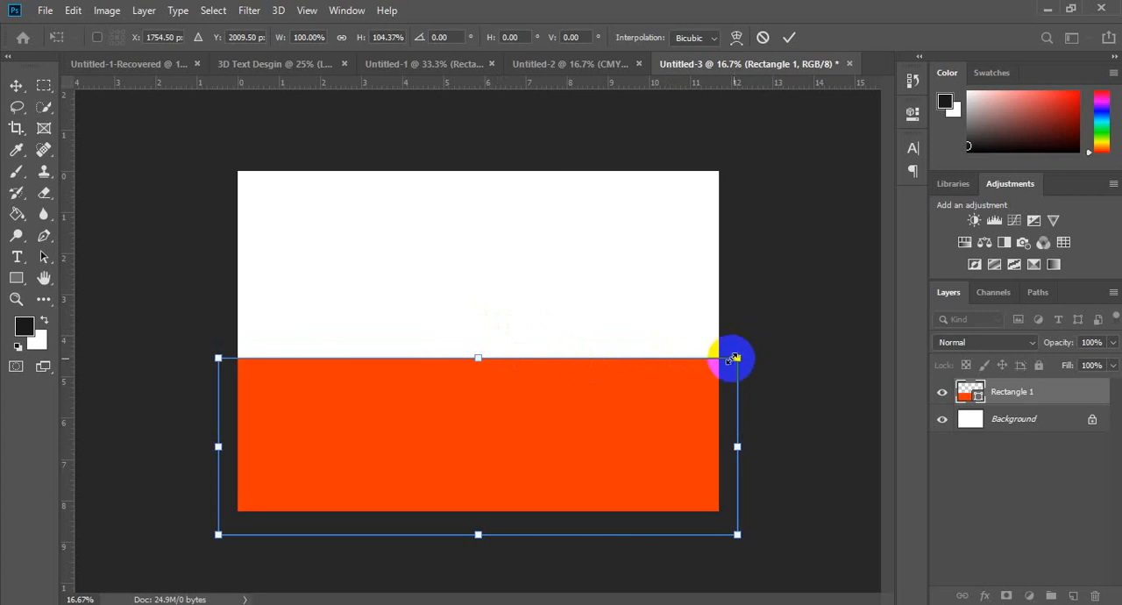
{"action": "mouse_move", "coordinate": [733, 359]}
{"action": "left_mouse_down"}
{"action": "mouse_move", "coordinate": [646, 394]}
{"action": "mouse_move", "coordinate": [731, 326]}
{"action": "mouse_move", "coordinate": [715, 388]}
{"action": "mouse_move", "coordinate": [710, 376]}
{"action": "mouse_move", "coordinate": [736, 351]}
{"action": "left_mouse_up"}
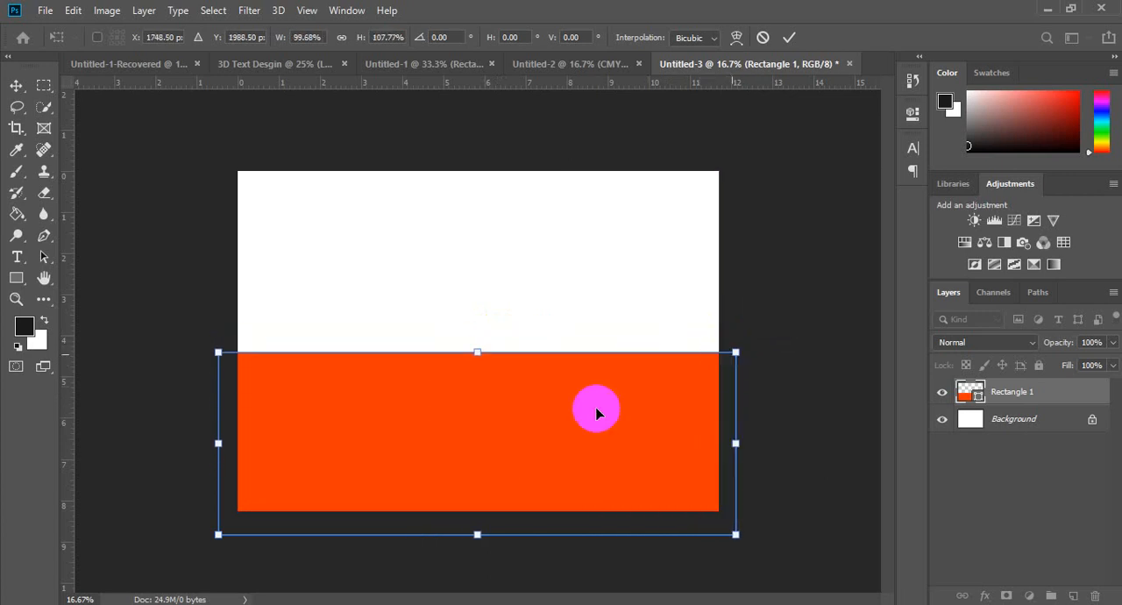
Step: Try rotating the orange-red rectangle freely with the Rotate transform, and undo the rotation
{"action": "right_click", "coordinate": [543, 435]}
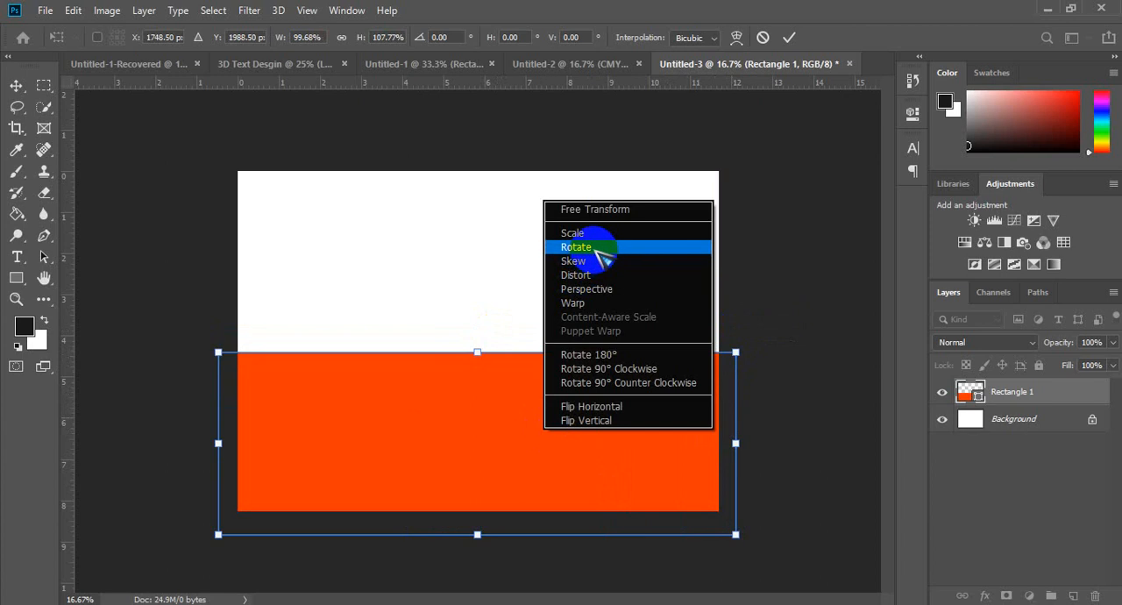
{"action": "left_click", "coordinate": [601, 248]}
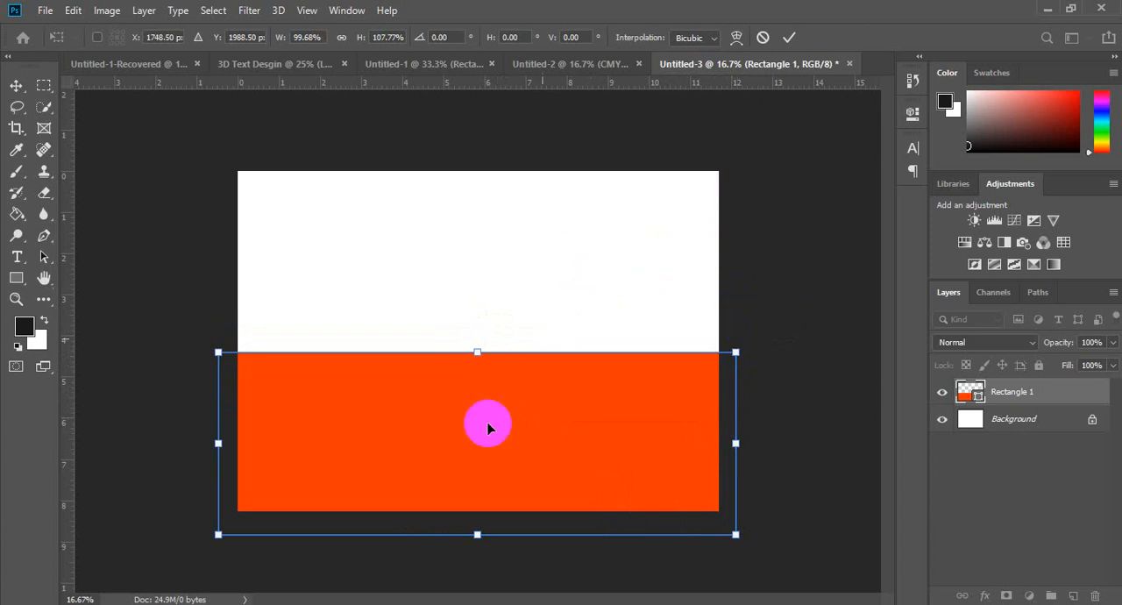
{"action": "left_click_drag", "start_coordinate": [753, 298], "coordinate": [479, 221]}
{"action": "key", "text": "ctrl+z"}
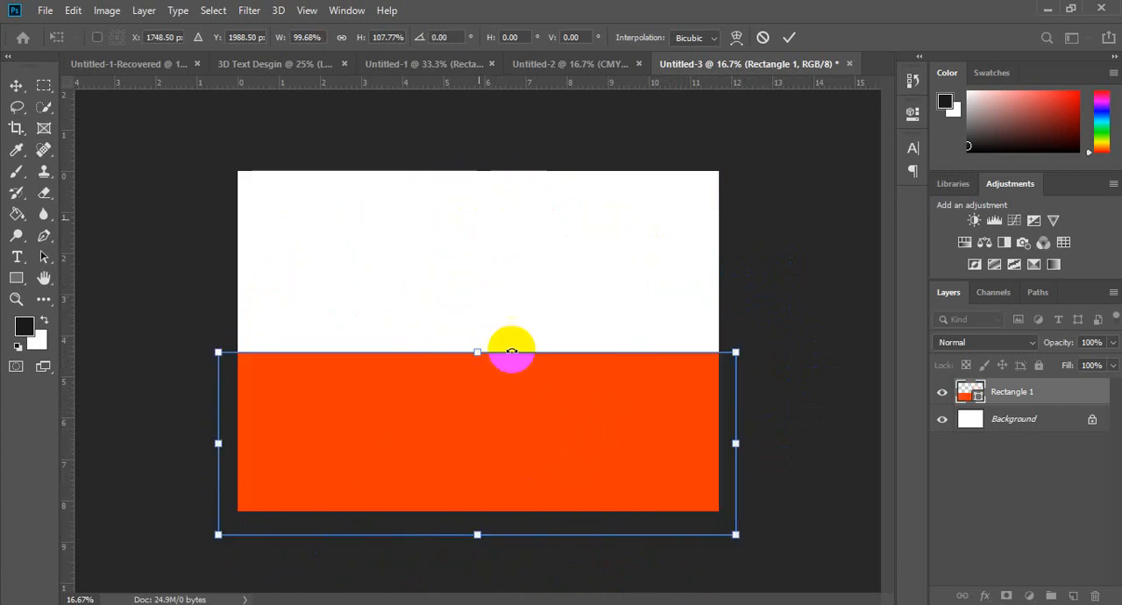
Step: Try skewing the orange-red rectangle by its edges and corners with the Skew transform, apply it, and undo the transform
{"action": "right_click", "coordinate": [534, 410]}
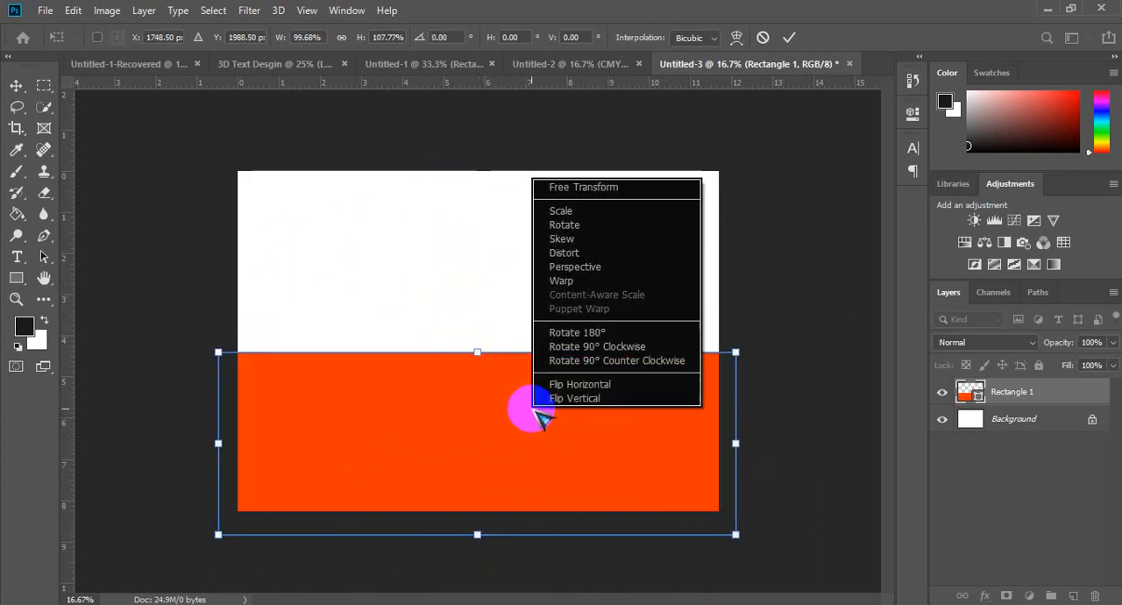
{"action": "left_click", "coordinate": [599, 240]}
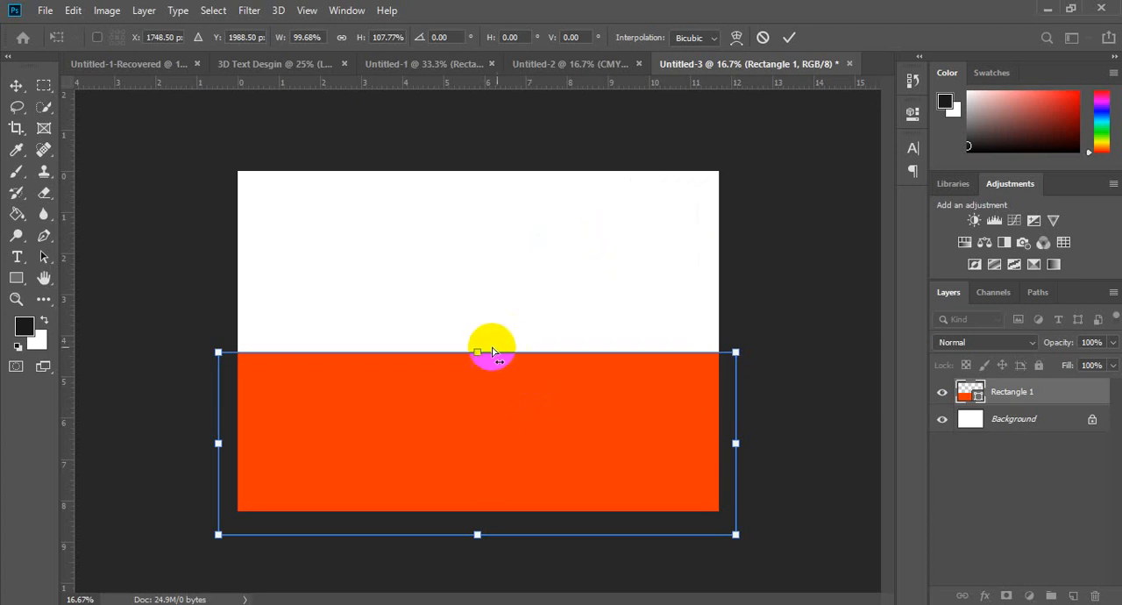
{"action": "left_click_drag", "start_coordinate": [478, 356], "coordinate": [725, 352]}
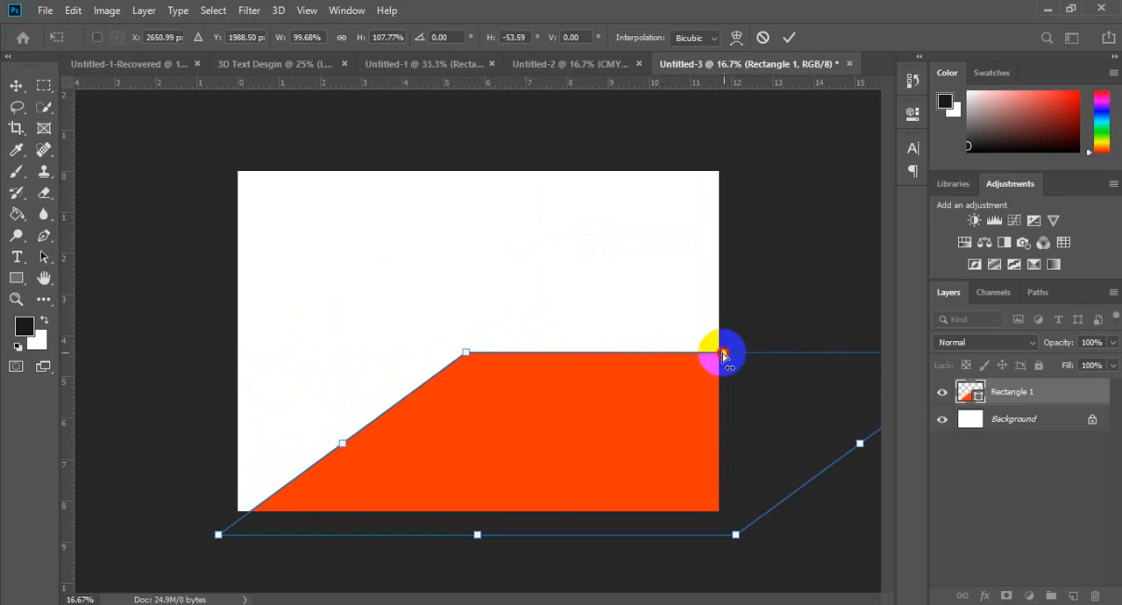
{"action": "left_click_drag", "start_coordinate": [723, 354], "coordinate": [383, 353]}
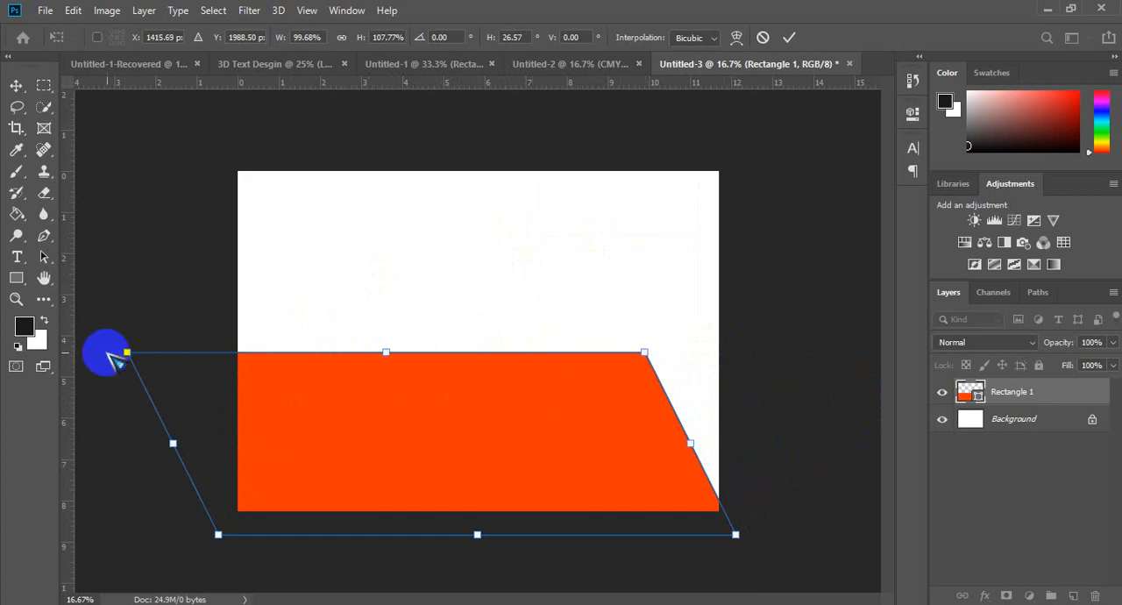
{"action": "left_click_drag", "start_coordinate": [174, 444], "coordinate": [165, 279]}
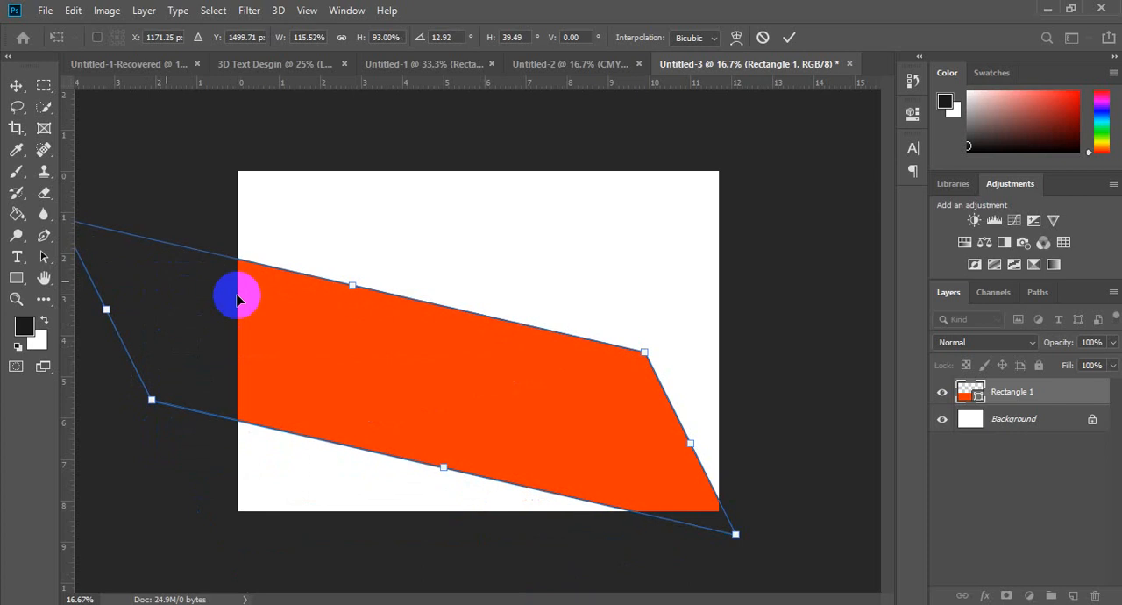
{"action": "left_click_drag", "start_coordinate": [390, 489], "coordinate": [506, 517]}
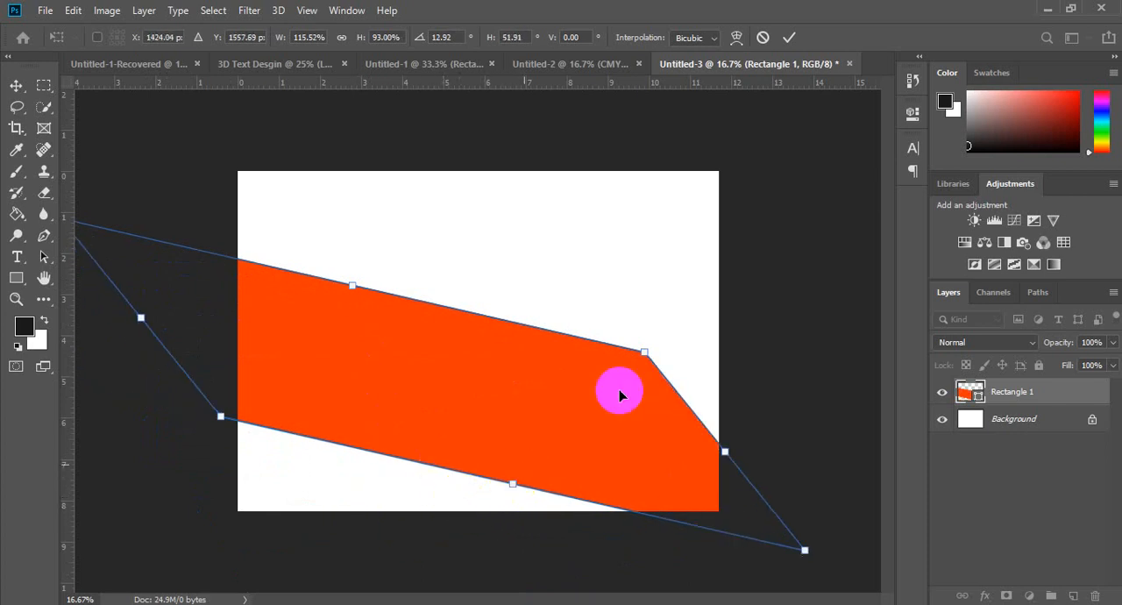
{"action": "left_click_drag", "start_coordinate": [623, 368], "coordinate": [104, 242]}
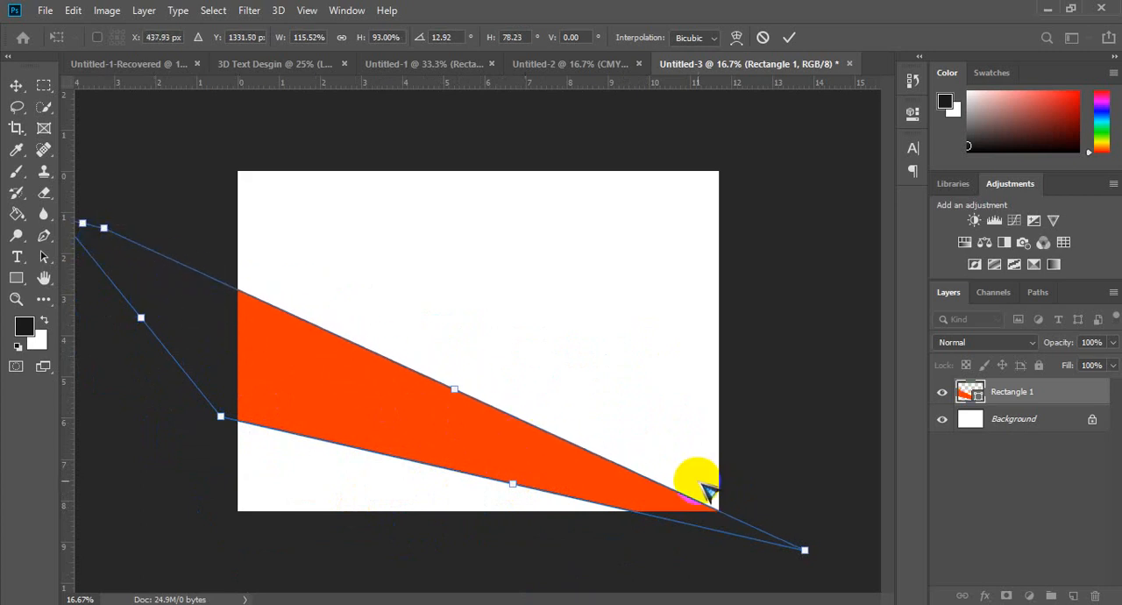
{"action": "left_click_drag", "start_coordinate": [806, 552], "coordinate": [543, 392]}
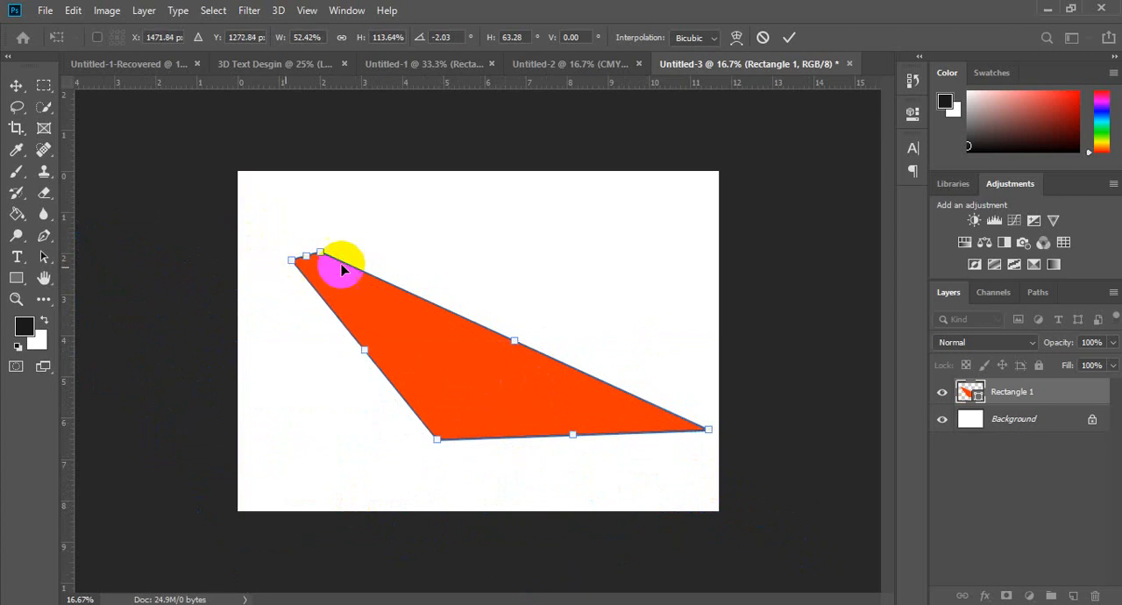
{"action": "left_click_drag", "start_coordinate": [421, 354], "coordinate": [496, 444]}
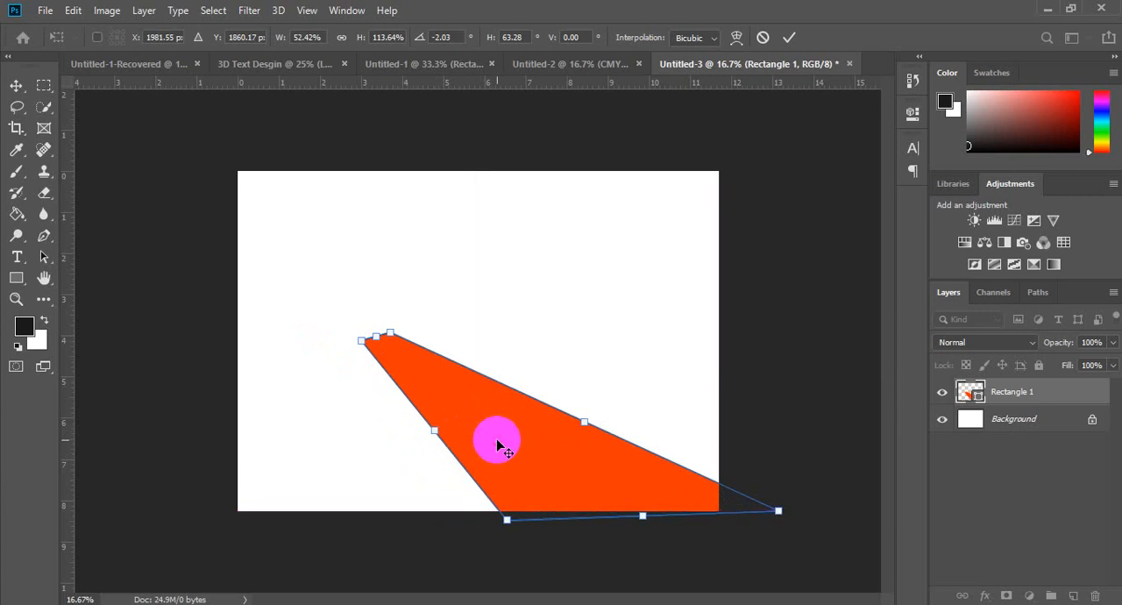
{"action": "double_click", "coordinate": [496, 445]}
{"action": "key", "text": "ctrl+z"}
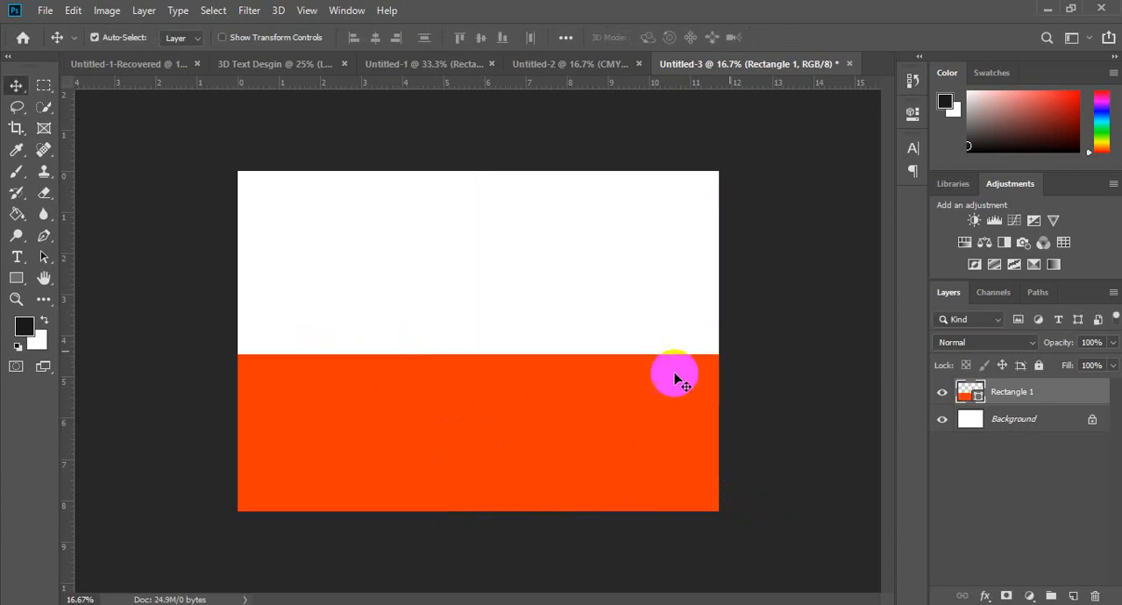
Step: Try the Distort transform on the orange-red rectangle, lowering its upper edge to about 35% height
{"action": "key", "text": "ctrl+t"}
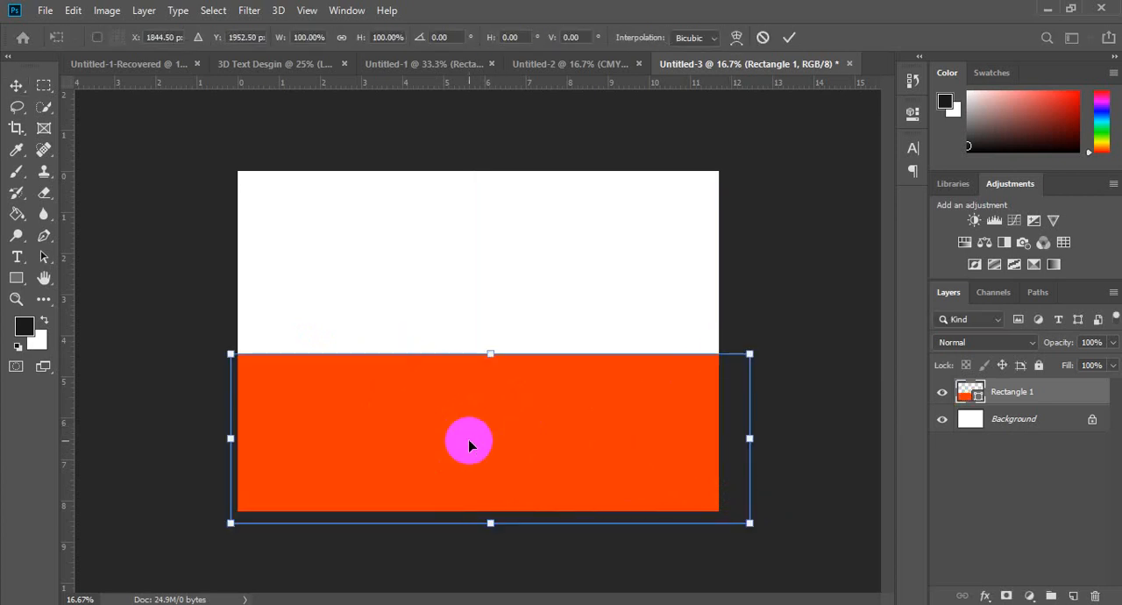
{"action": "right_click", "coordinate": [468, 439]}
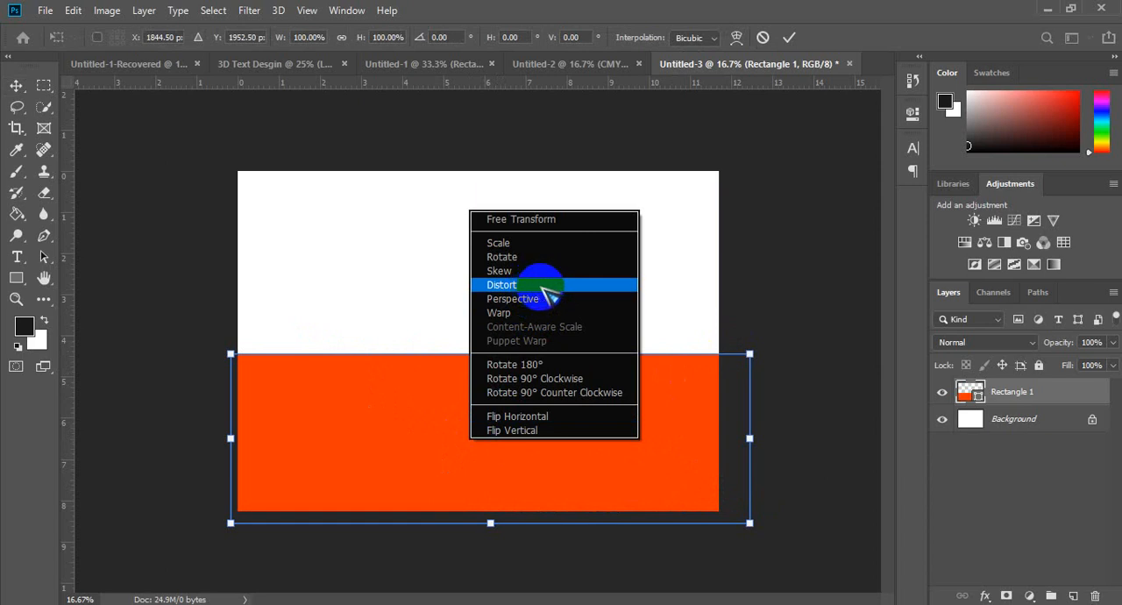
{"action": "left_click", "coordinate": [544, 285]}
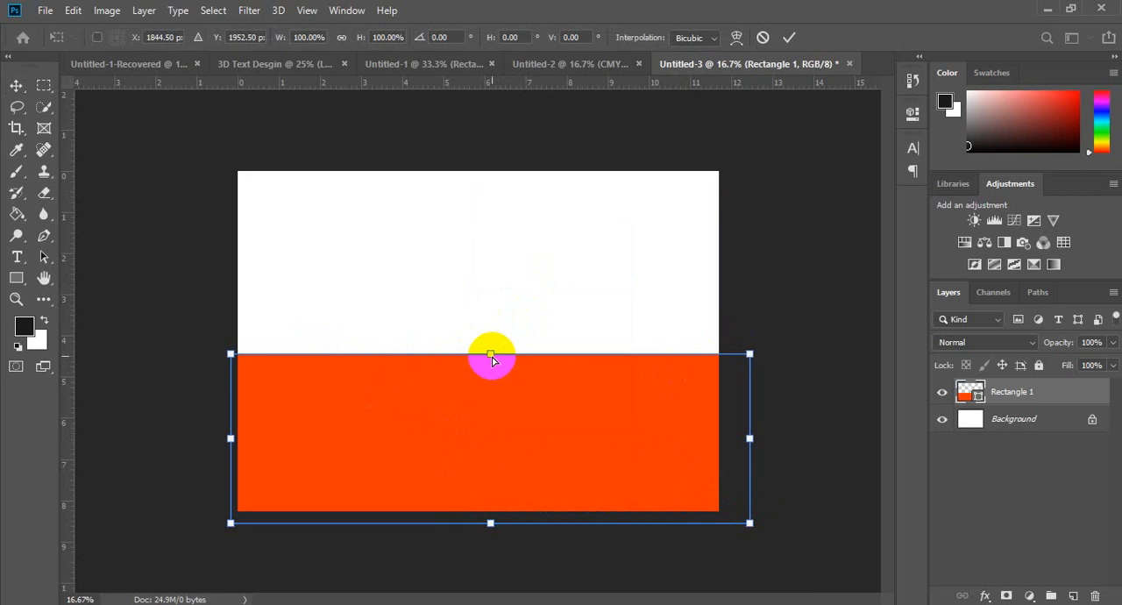
{"action": "left_click_drag", "start_coordinate": [491, 359], "coordinate": [490, 471]}
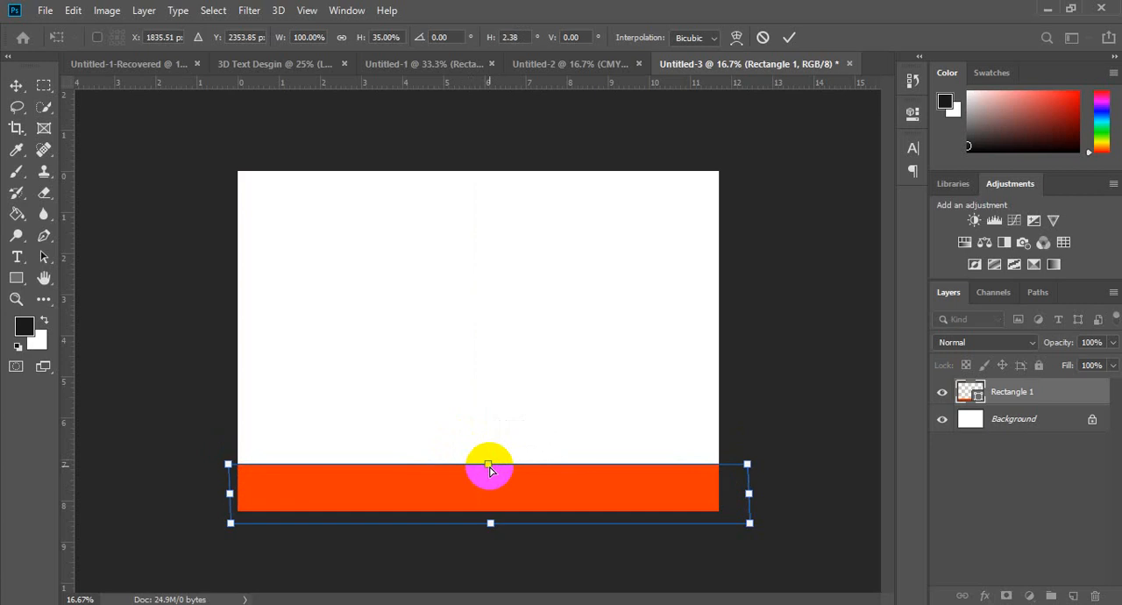
Step: Try reshaping the flattened rectangle's upper and lower corners with the Perspective transform, apply it, and undo the transform
{"action": "right_click", "coordinate": [513, 484]}
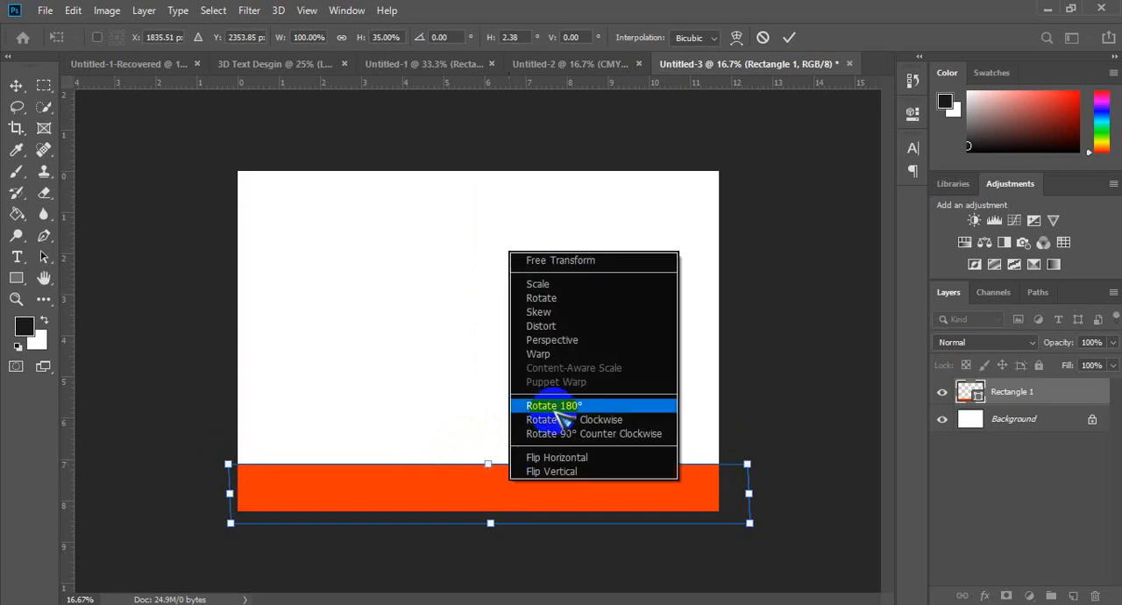
{"action": "left_click", "coordinate": [585, 347]}
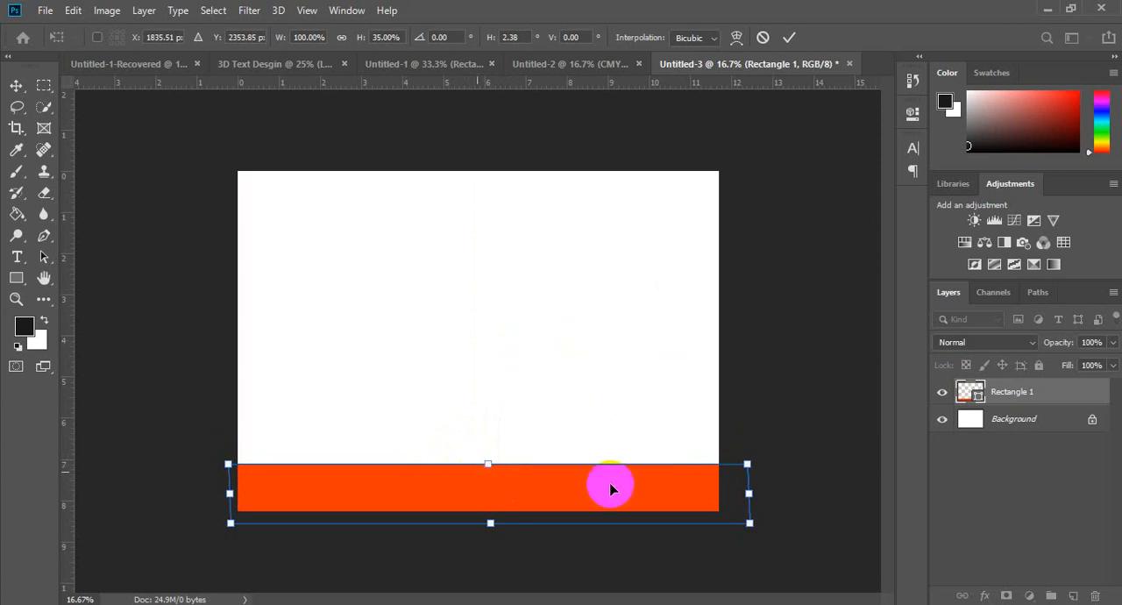
{"action": "left_click_drag", "start_coordinate": [750, 524], "coordinate": [713, 523]}
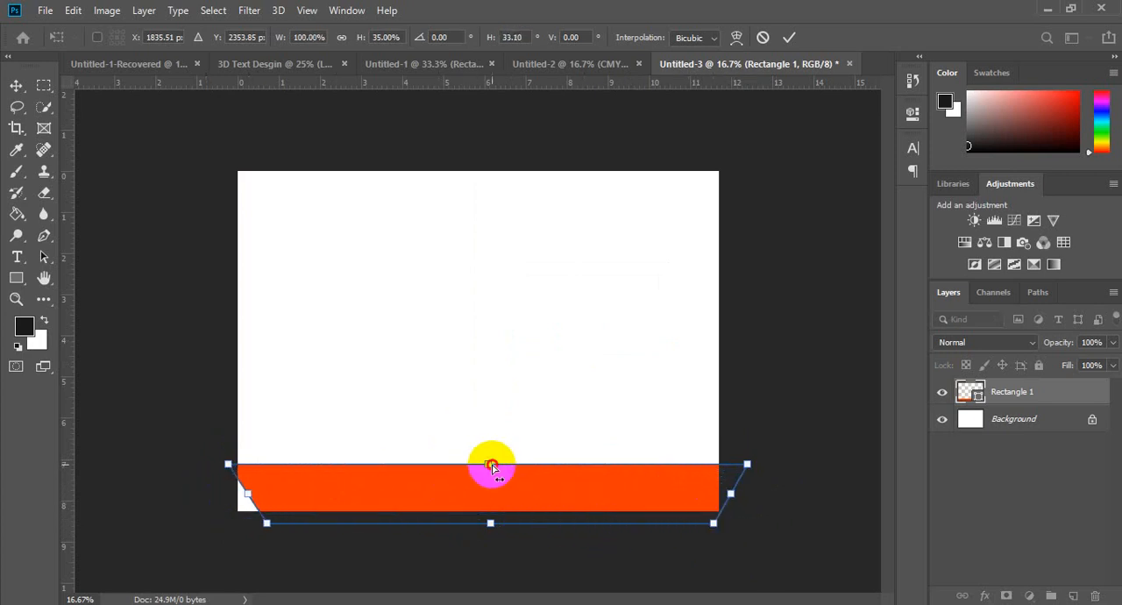
{"action": "left_click_drag", "start_coordinate": [491, 468], "coordinate": [533, 488]}
{"action": "left_click_drag", "start_coordinate": [746, 463], "coordinate": [552, 495]}
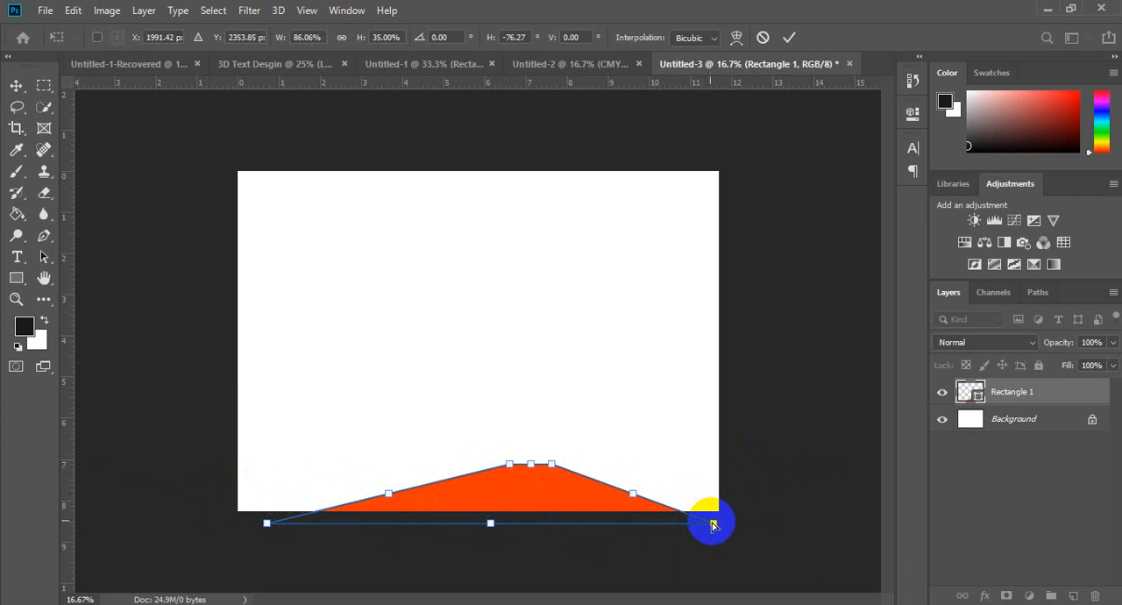
{"action": "mouse_move", "coordinate": [714, 523]}
{"action": "left_mouse_down"}
{"action": "mouse_move", "coordinate": [421, 510]}
{"action": "mouse_move", "coordinate": [308, 519]}
{"action": "mouse_move", "coordinate": [730, 523]}
{"action": "left_mouse_up"}
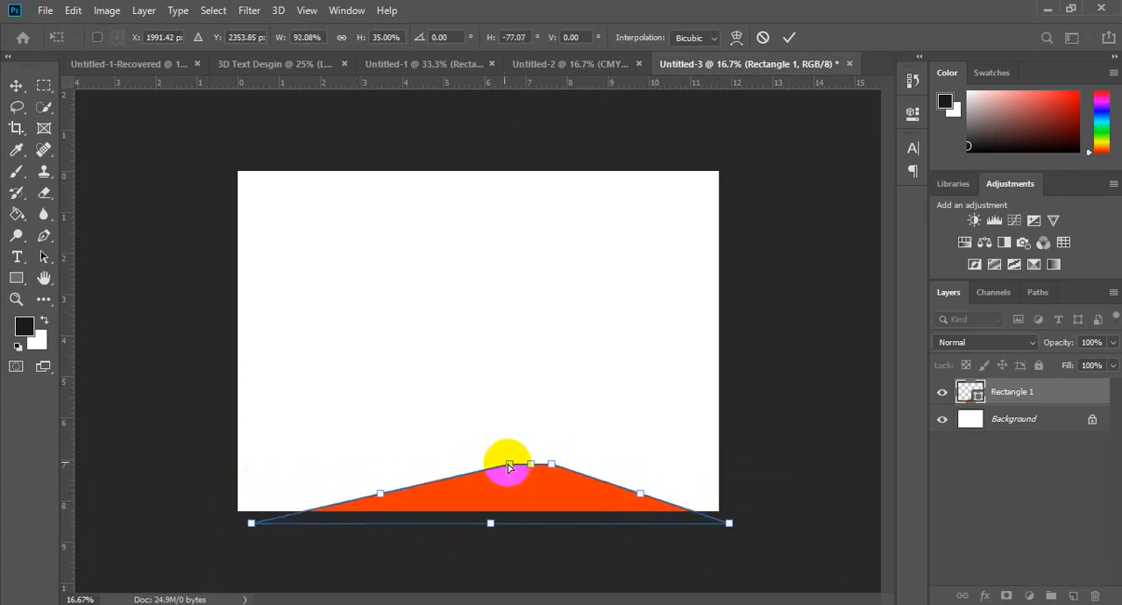
{"action": "left_click_drag", "start_coordinate": [510, 467], "coordinate": [338, 435]}
{"action": "key", "text": "Return"}
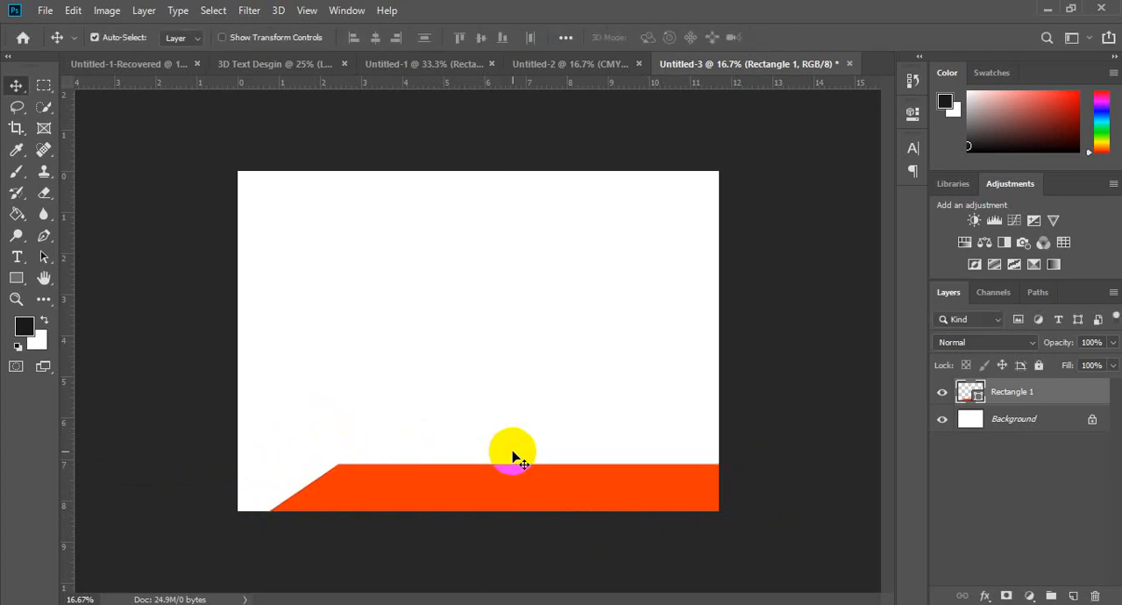
{"action": "key", "text": "ctrl+z"}
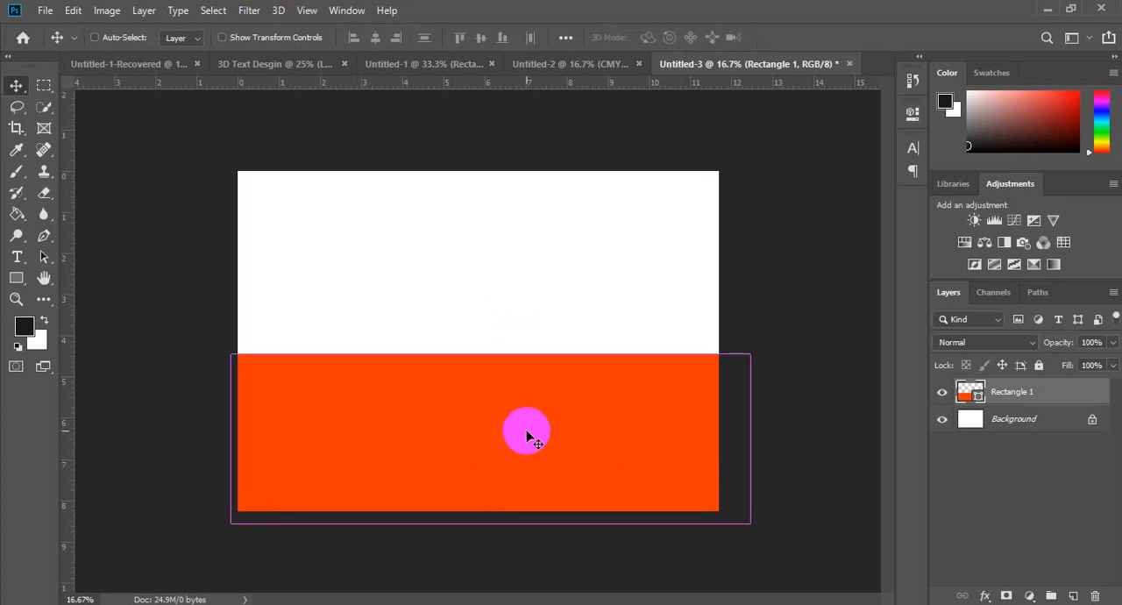
Step: Warp the orange-red rectangle's upper edge into a wave that dips on the left and rises slightly on the right, and apply it
{"action": "key", "text": "ctrl+t"}
{"action": "right_click", "coordinate": [459, 428]}
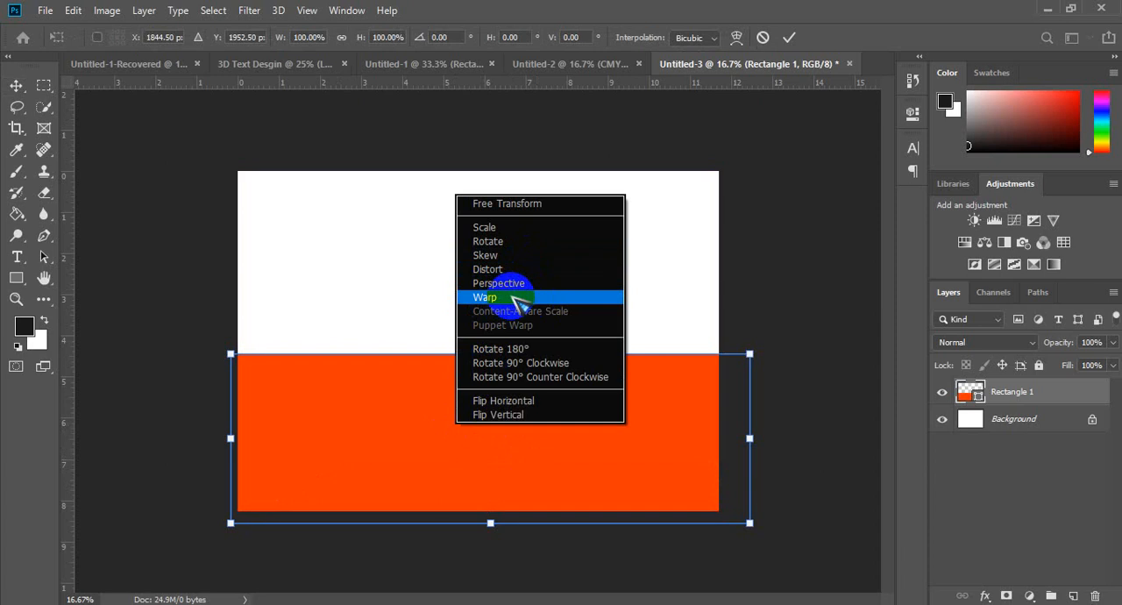
{"action": "left_click", "coordinate": [518, 301]}
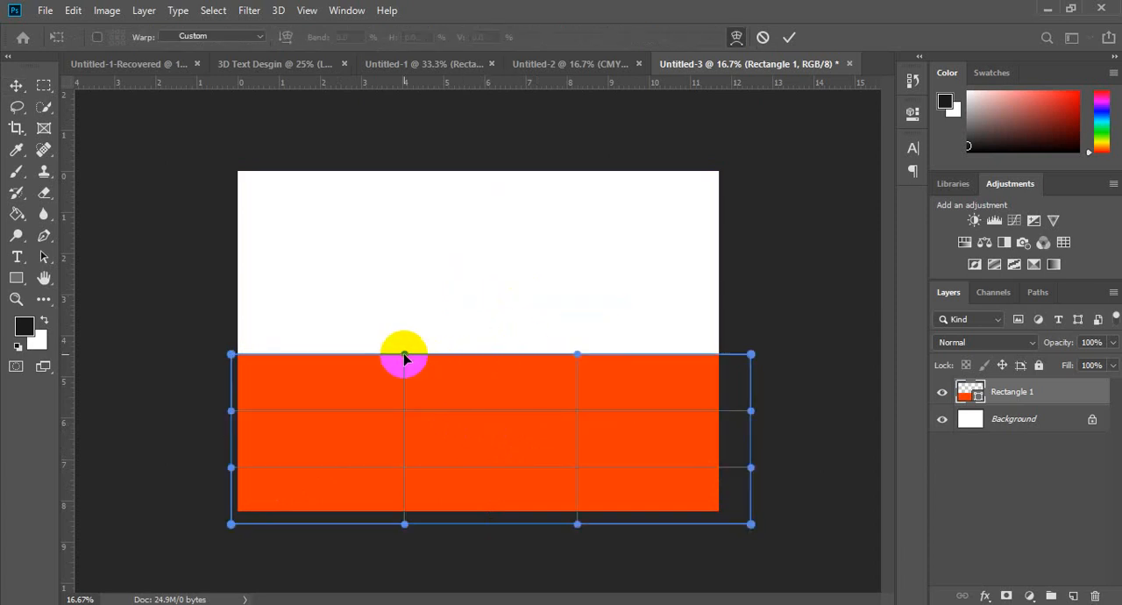
{"action": "left_click_drag", "start_coordinate": [404, 356], "coordinate": [370, 525]}
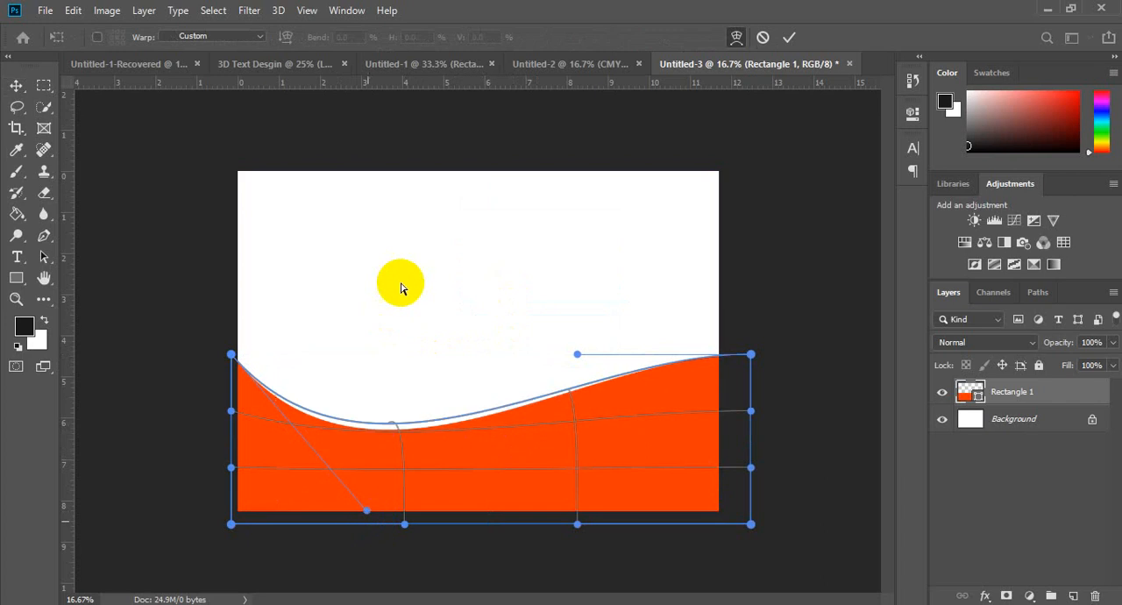
{"action": "key", "text": "ctrl+z"}
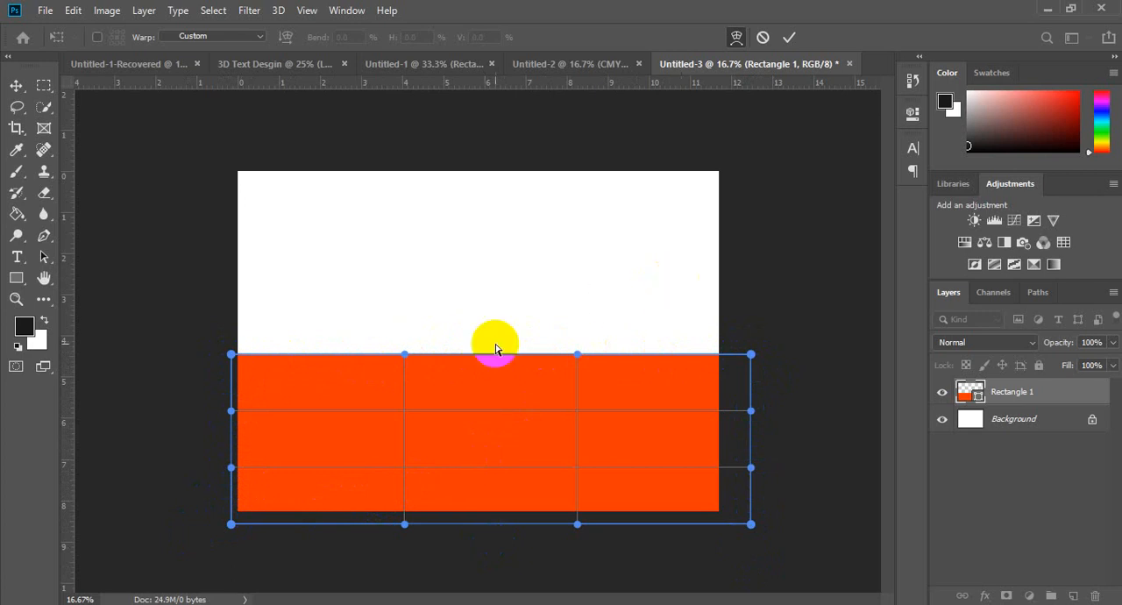
{"action": "left_click_drag", "start_coordinate": [405, 354], "coordinate": [345, 529]}
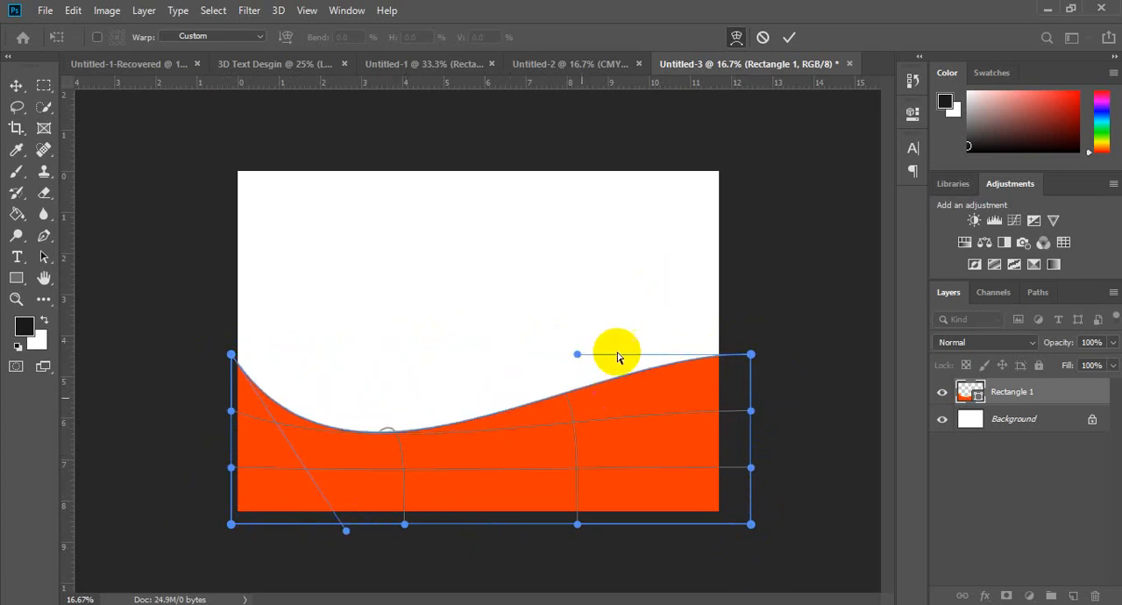
{"action": "left_click_drag", "start_coordinate": [579, 355], "coordinate": [597, 324]}
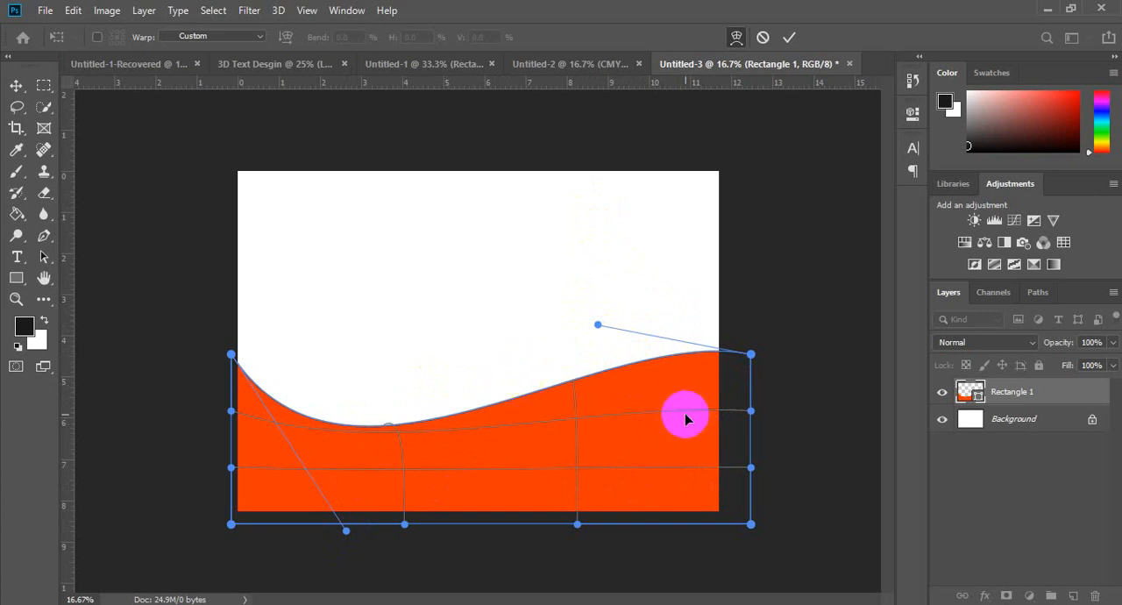
{"action": "key", "text": "Return"}
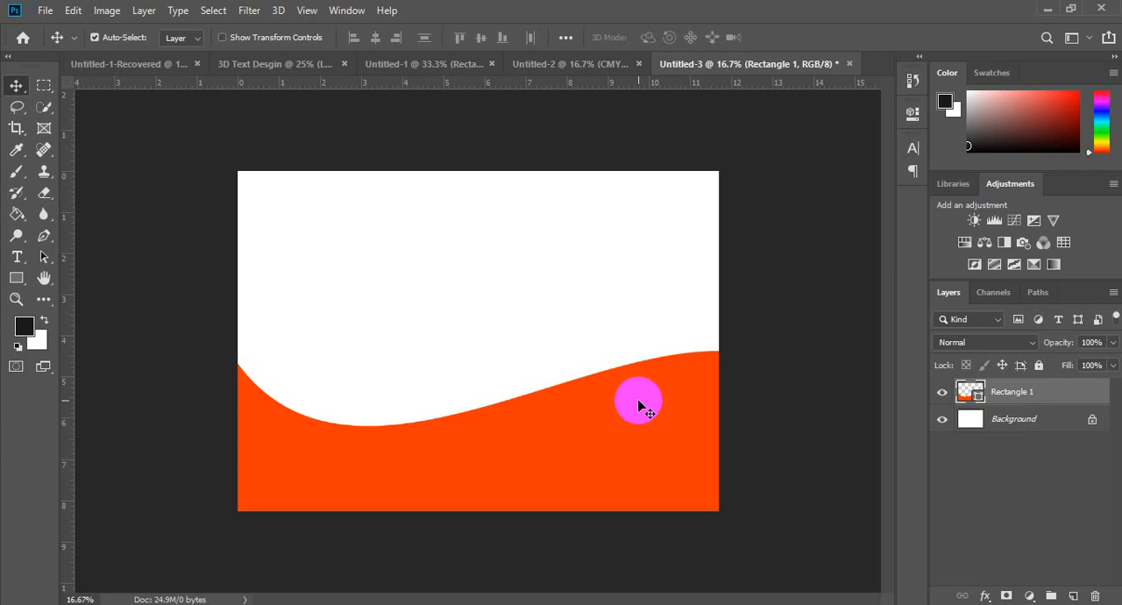
Step: Duplicate the warped orange-red shape and change the copy's fill to white
{"action": "key", "text": "ctrl+j"}
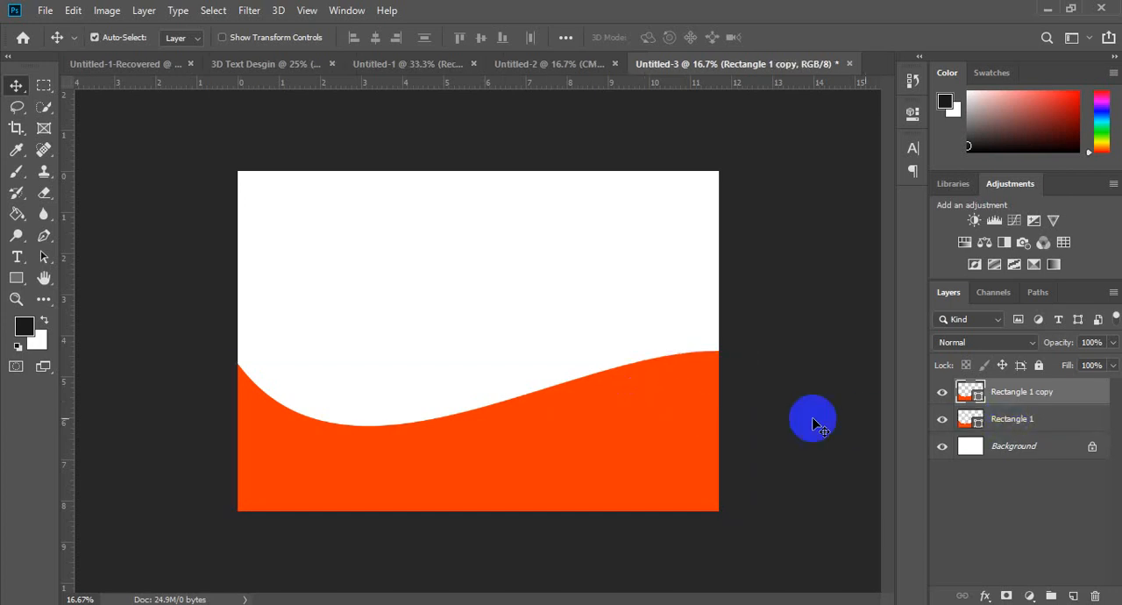
{"action": "key", "text": "u"}
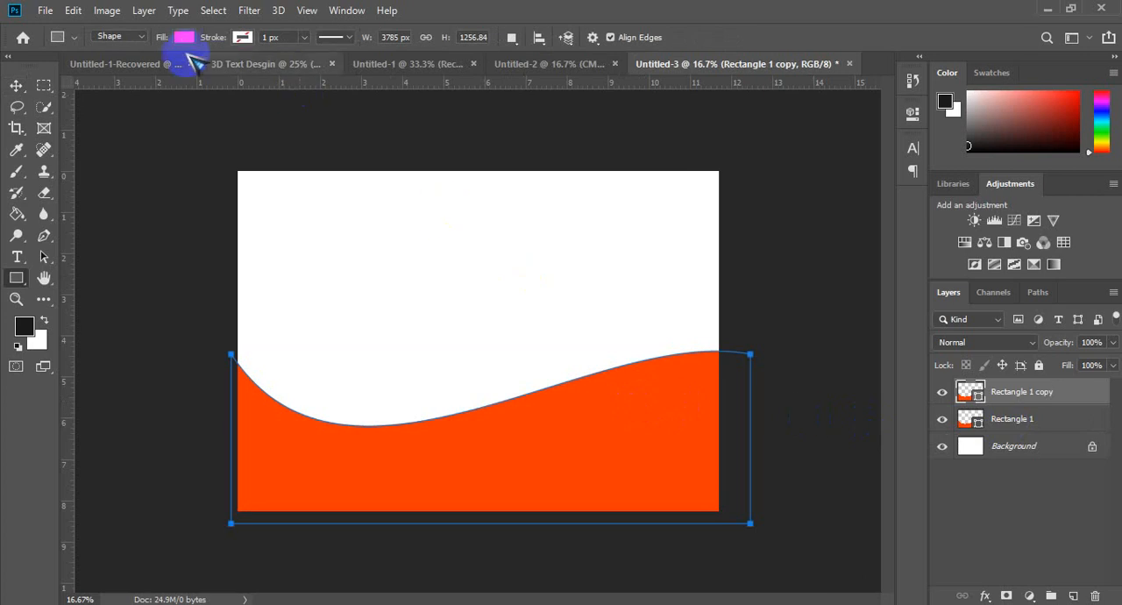
{"action": "left_click", "coordinate": [184, 39]}
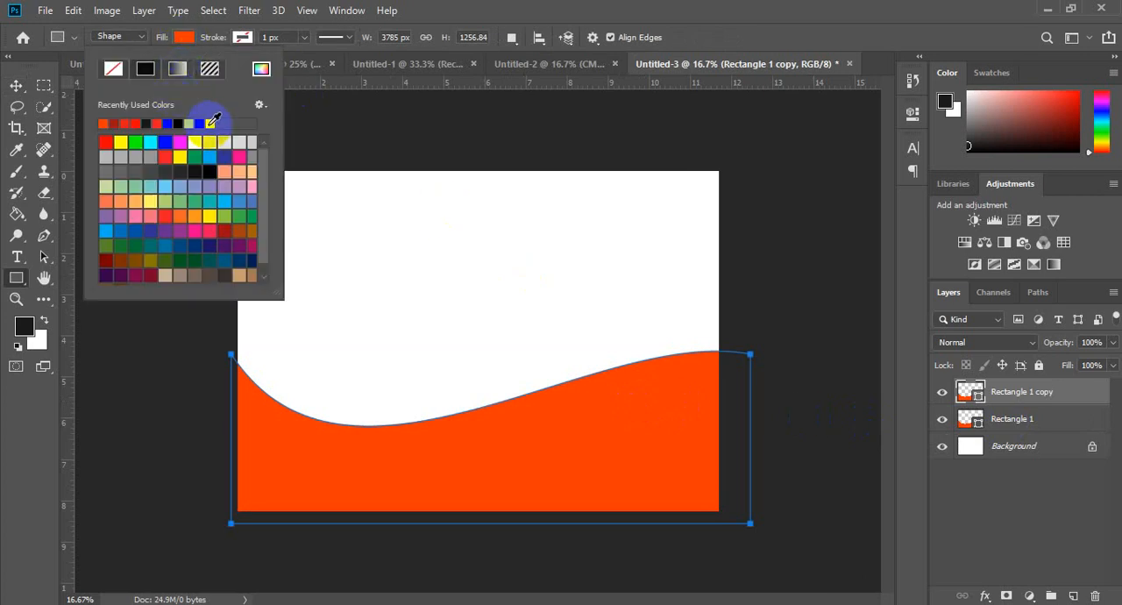
{"action": "left_click", "coordinate": [103, 123]}
{"action": "left_click", "coordinate": [15, 86]}
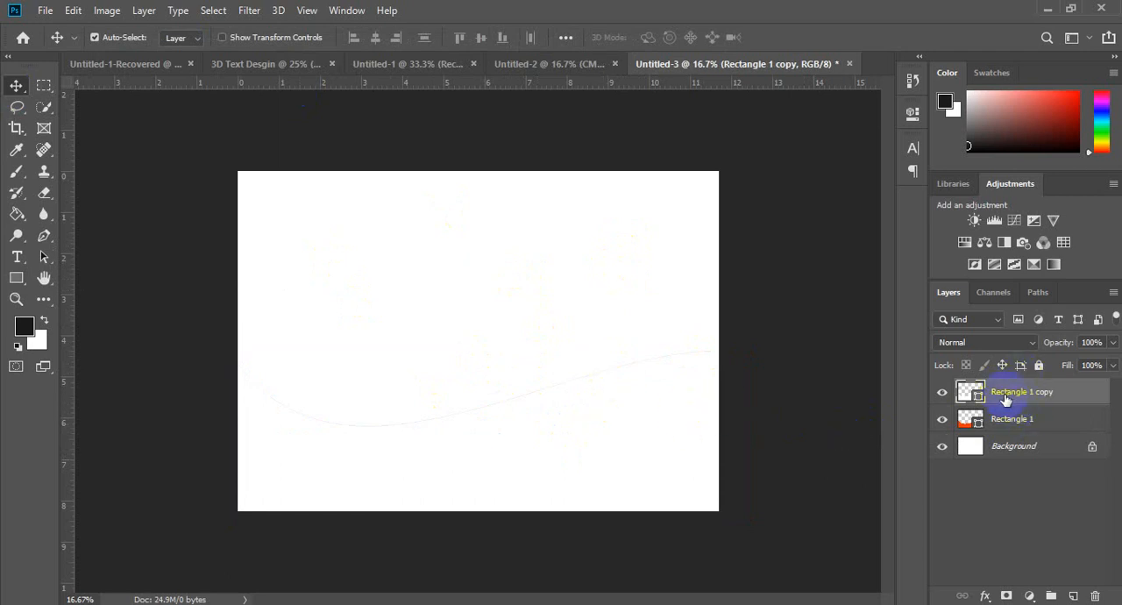
Step: Move the white copy slightly down and rotate it slightly clockwise so the exposed orange-red band tapers toward its left end
{"action": "left_click_drag", "start_coordinate": [561, 445], "coordinate": [561, 452]}
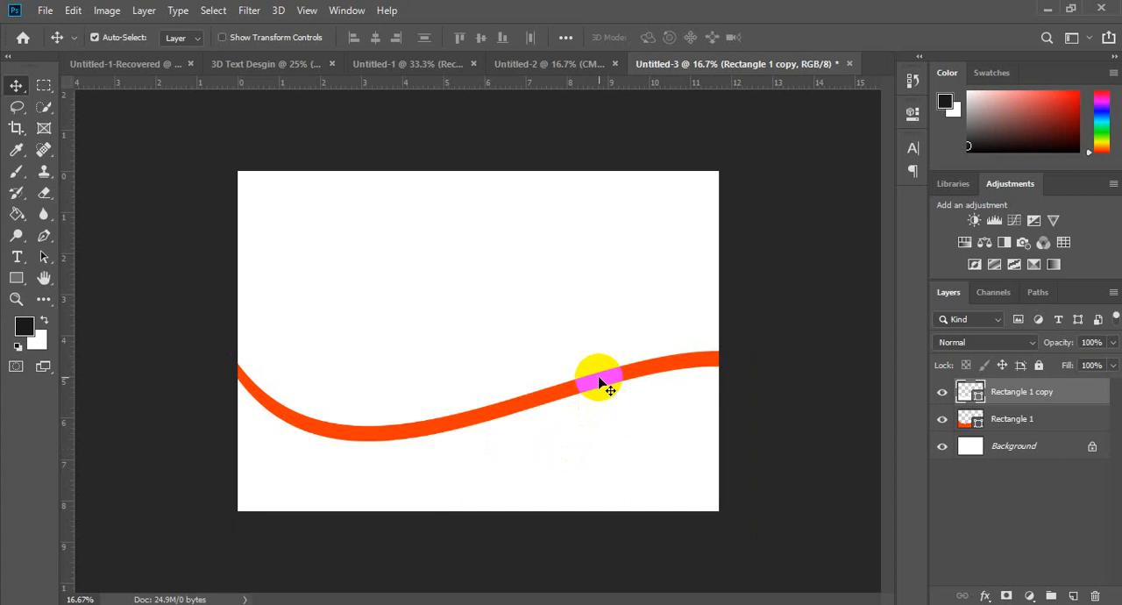
{"action": "left_click_drag", "start_coordinate": [607, 385], "coordinate": [608, 383]}
{"action": "key", "text": "ctrl+t"}
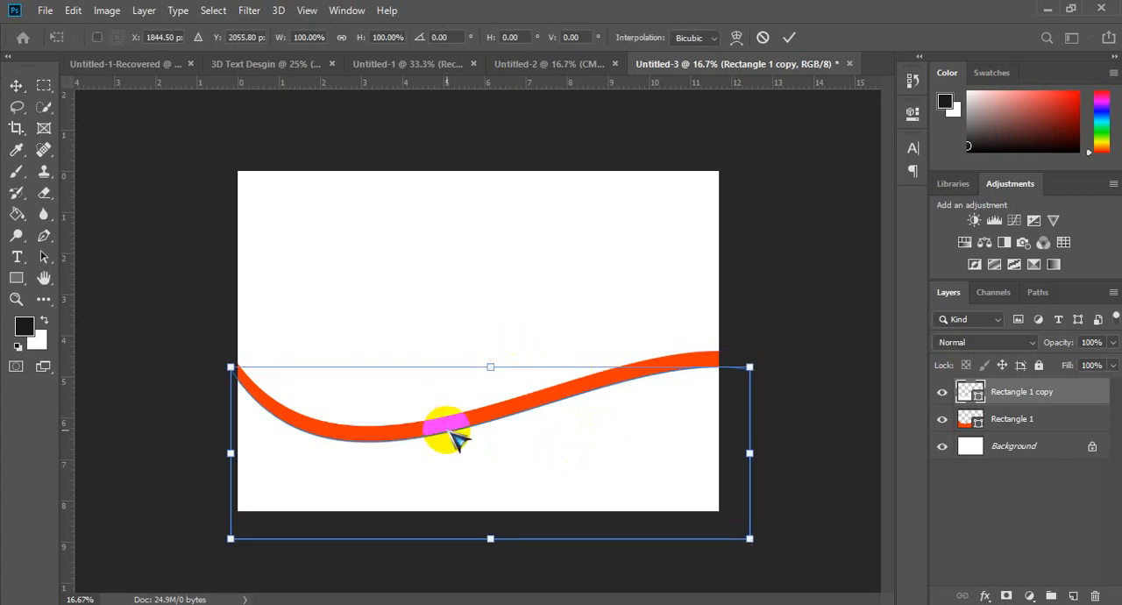
{"action": "right_click", "coordinate": [449, 431]}
{"action": "left_click", "coordinate": [484, 245]}
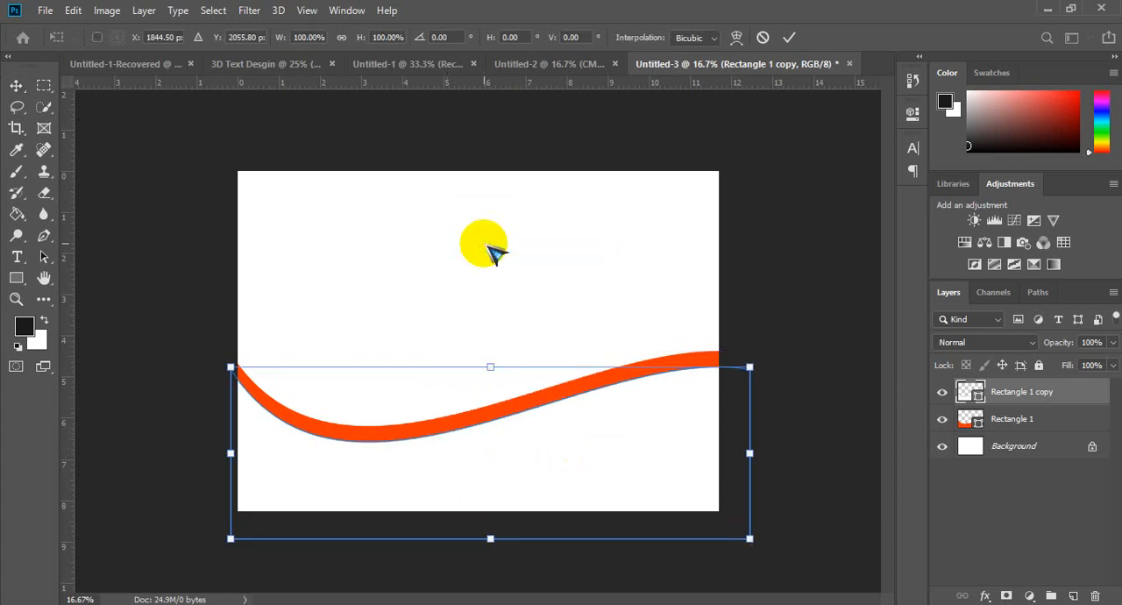
{"action": "left_click_drag", "start_coordinate": [195, 341], "coordinate": [195, 328]}
{"action": "key", "text": "Return"}
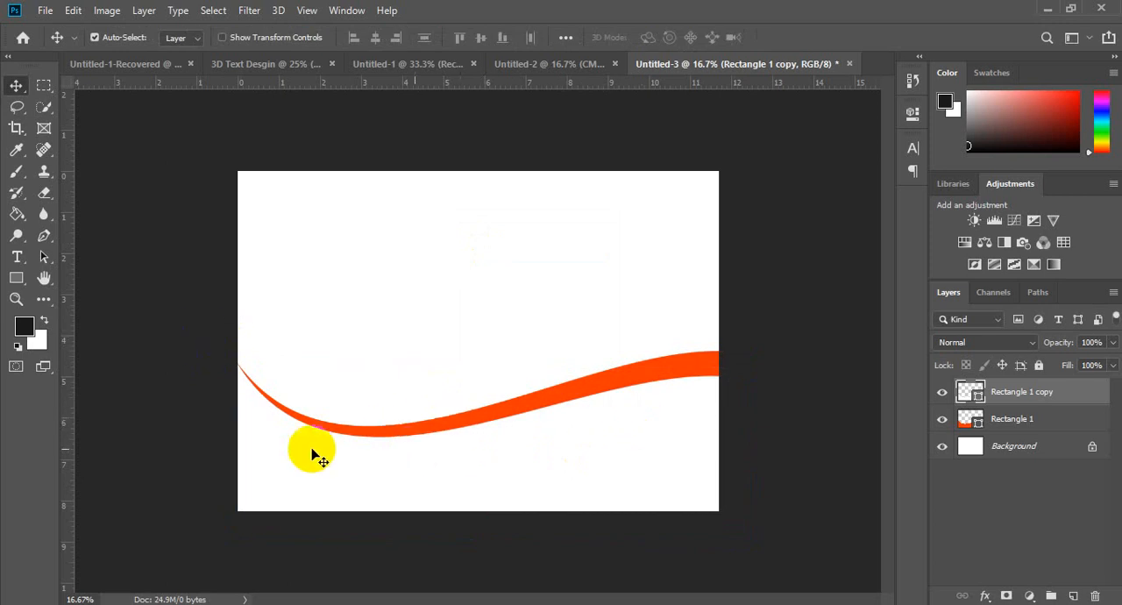
Step: Duplicate the orange-red shape together with its white copy and place the duplicates just below the originals as a second band
{"action": "left_click", "coordinate": [1056, 422], "text": "ctrl"}
{"action": "key", "text": "ctrl+j"}
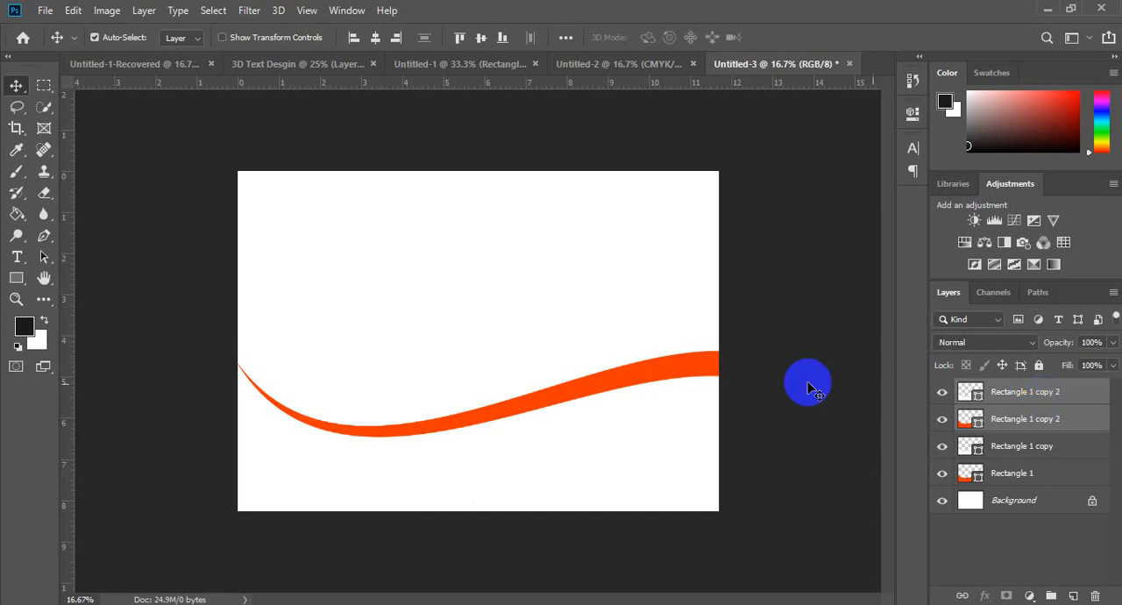
{"action": "left_click_drag", "start_coordinate": [603, 413], "coordinate": [597, 447]}
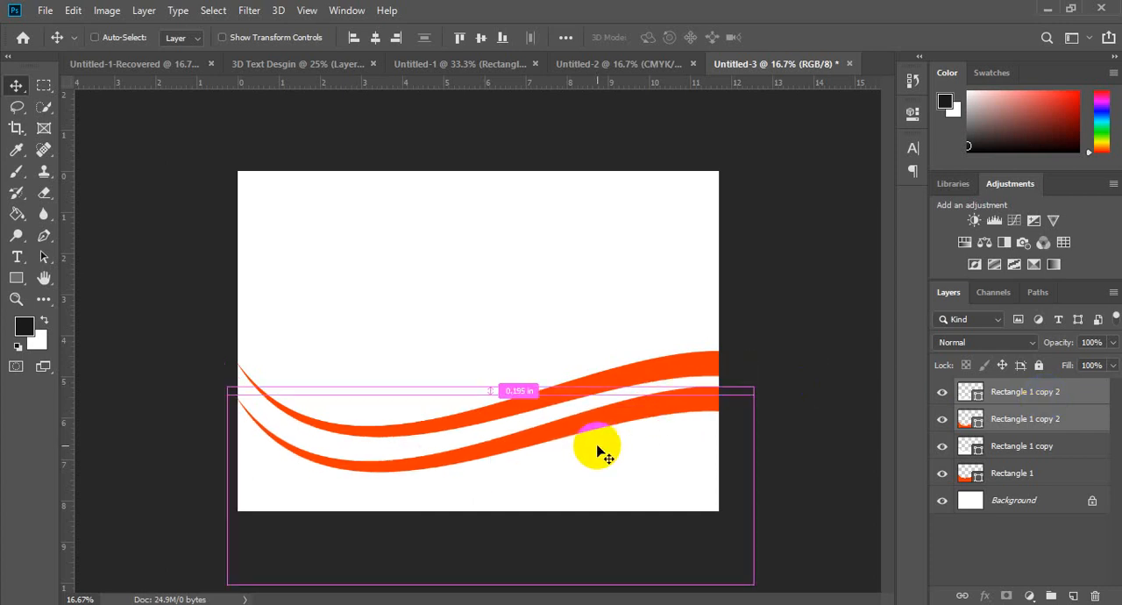
Step: Flip the duplicated band horizontally with Free Transform, place it lower and scale it down toward the page's lower-left corner
{"action": "key", "text": "ctrl+t"}
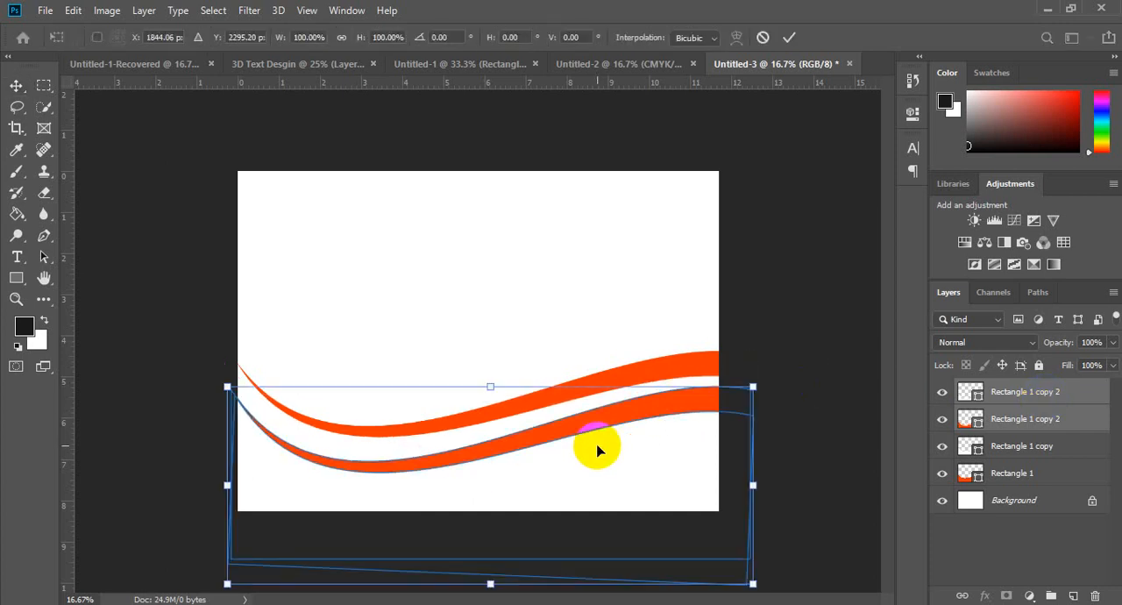
{"action": "right_click", "coordinate": [542, 452]}
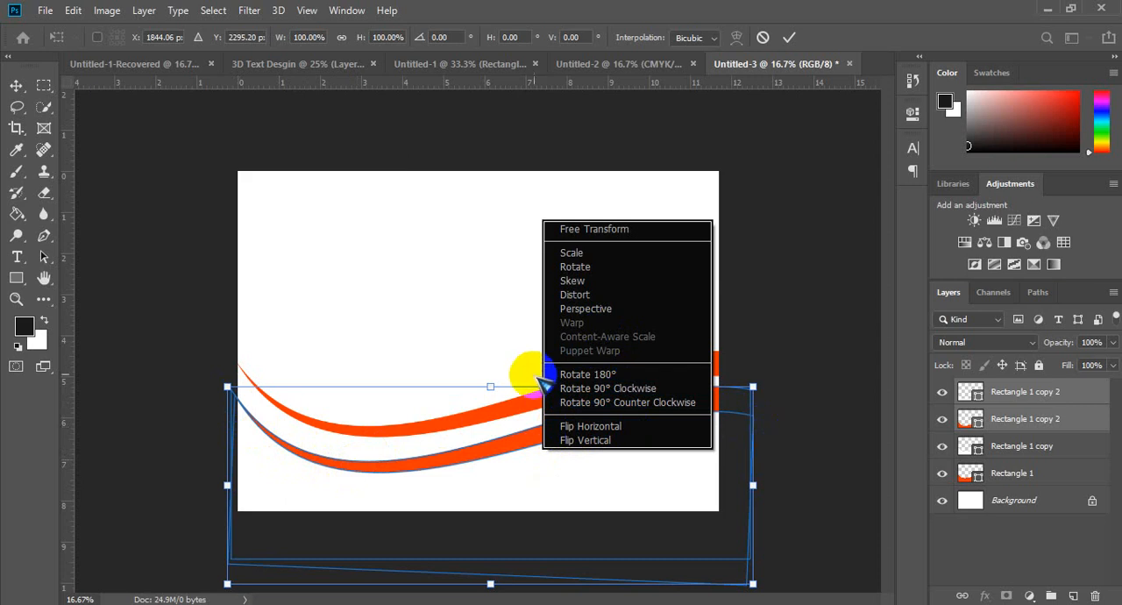
{"action": "left_click", "coordinate": [601, 427]}
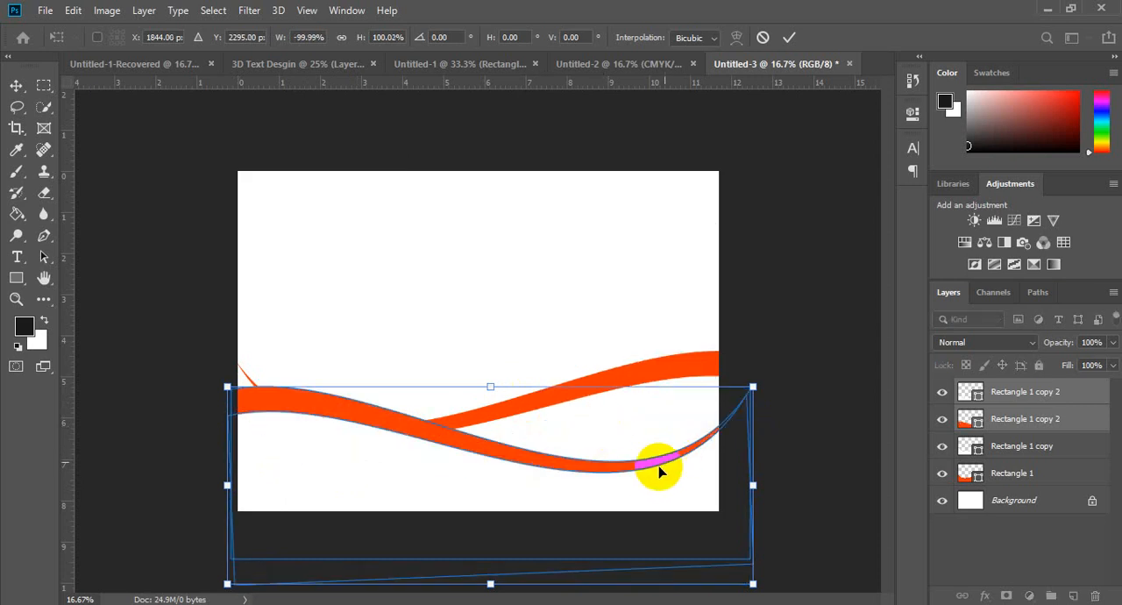
{"action": "left_click_drag", "start_coordinate": [650, 476], "coordinate": [696, 453]}
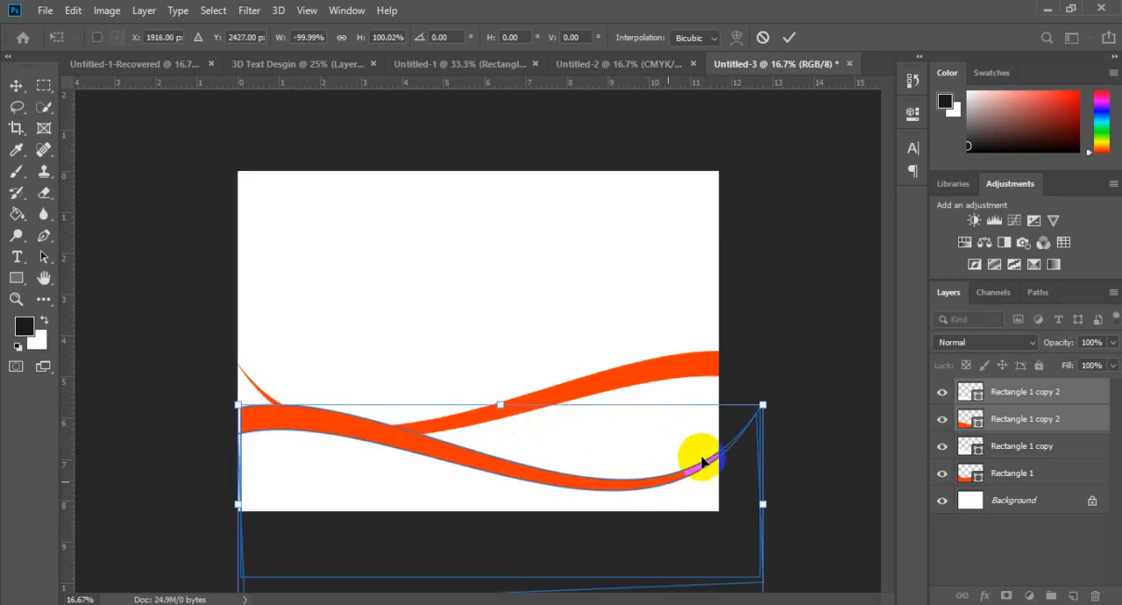
{"action": "left_click_drag", "start_coordinate": [763, 404], "coordinate": [659, 465]}
{"action": "key", "text": "Return"}
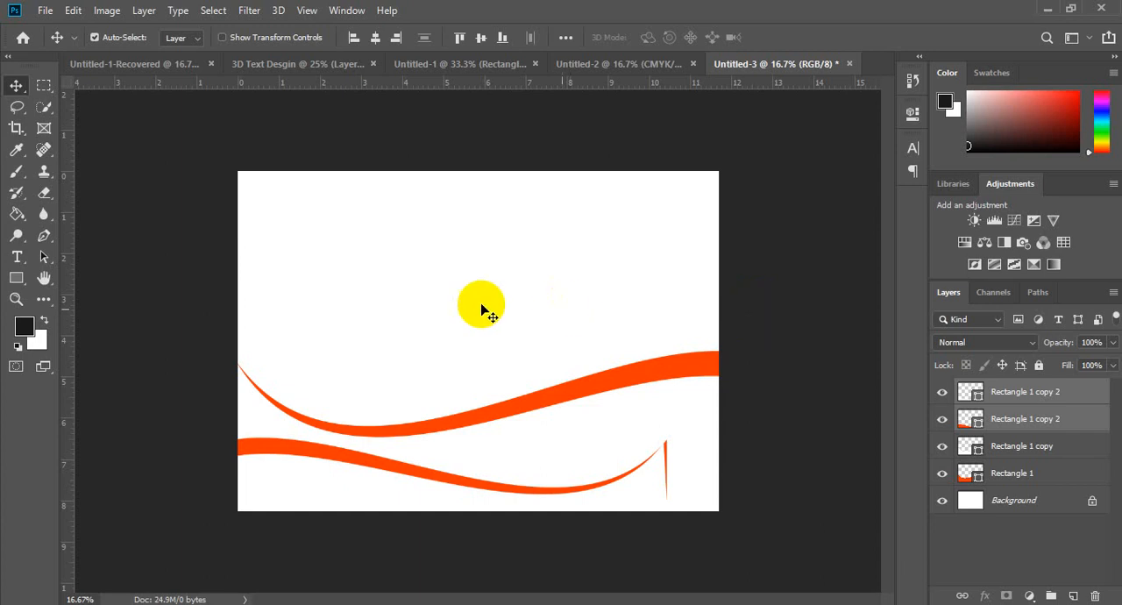
{"action": "left_click_drag", "start_coordinate": [579, 255], "coordinate": [754, 443]}
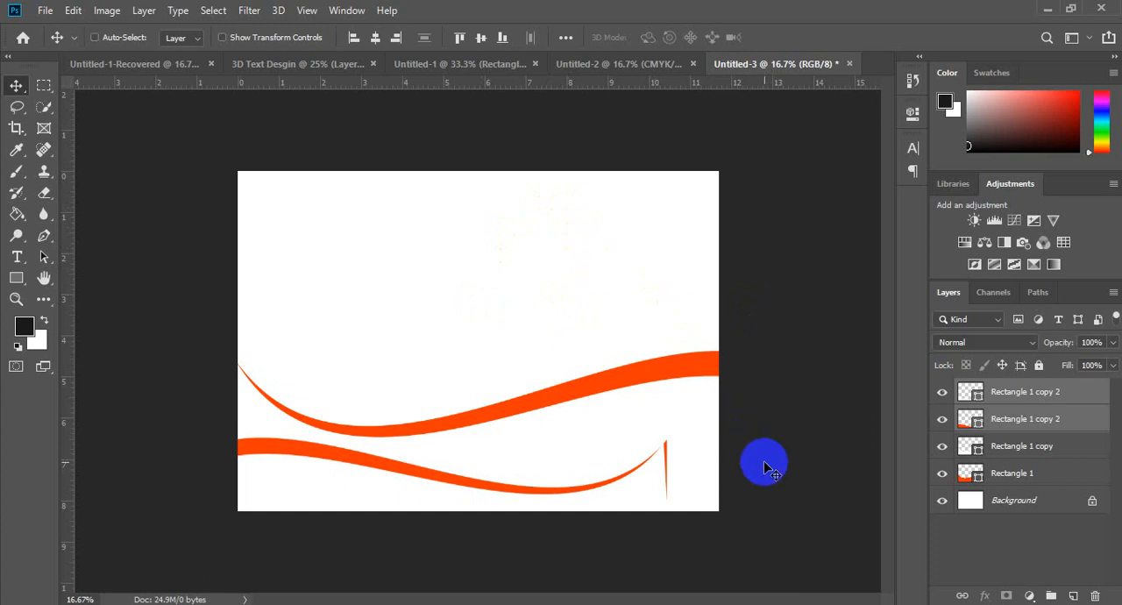